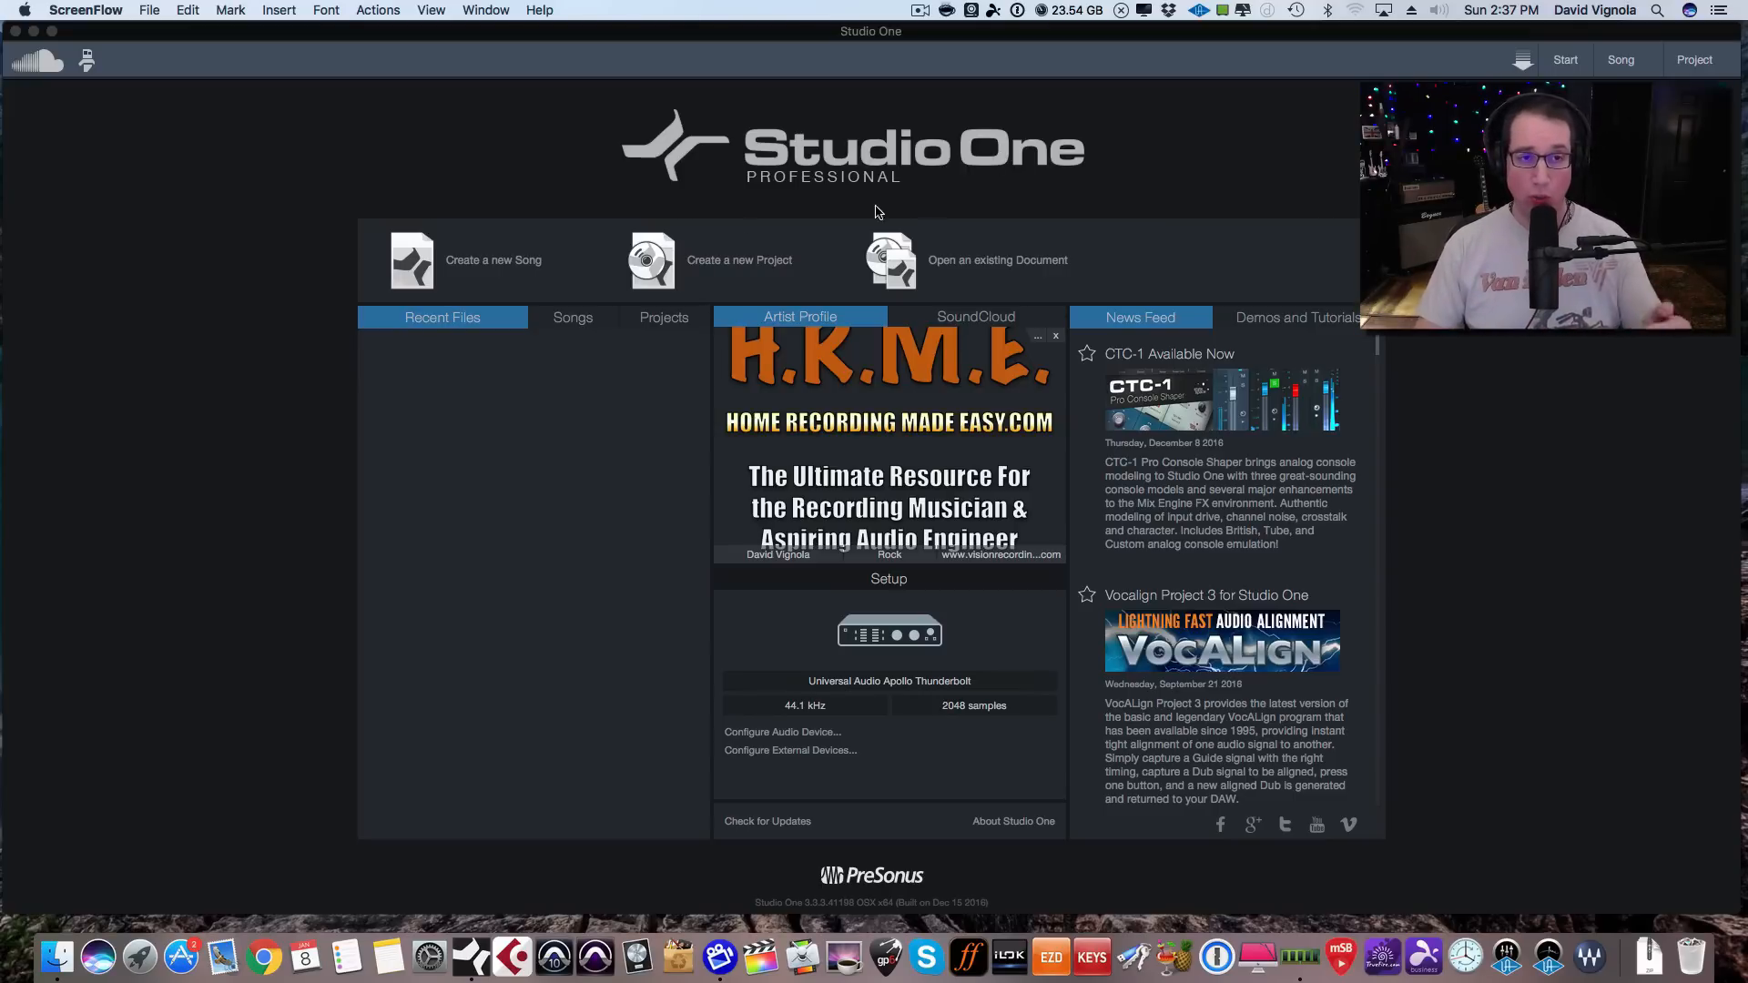
Start a new song and choose the Empty Song user template.
click(466, 372)
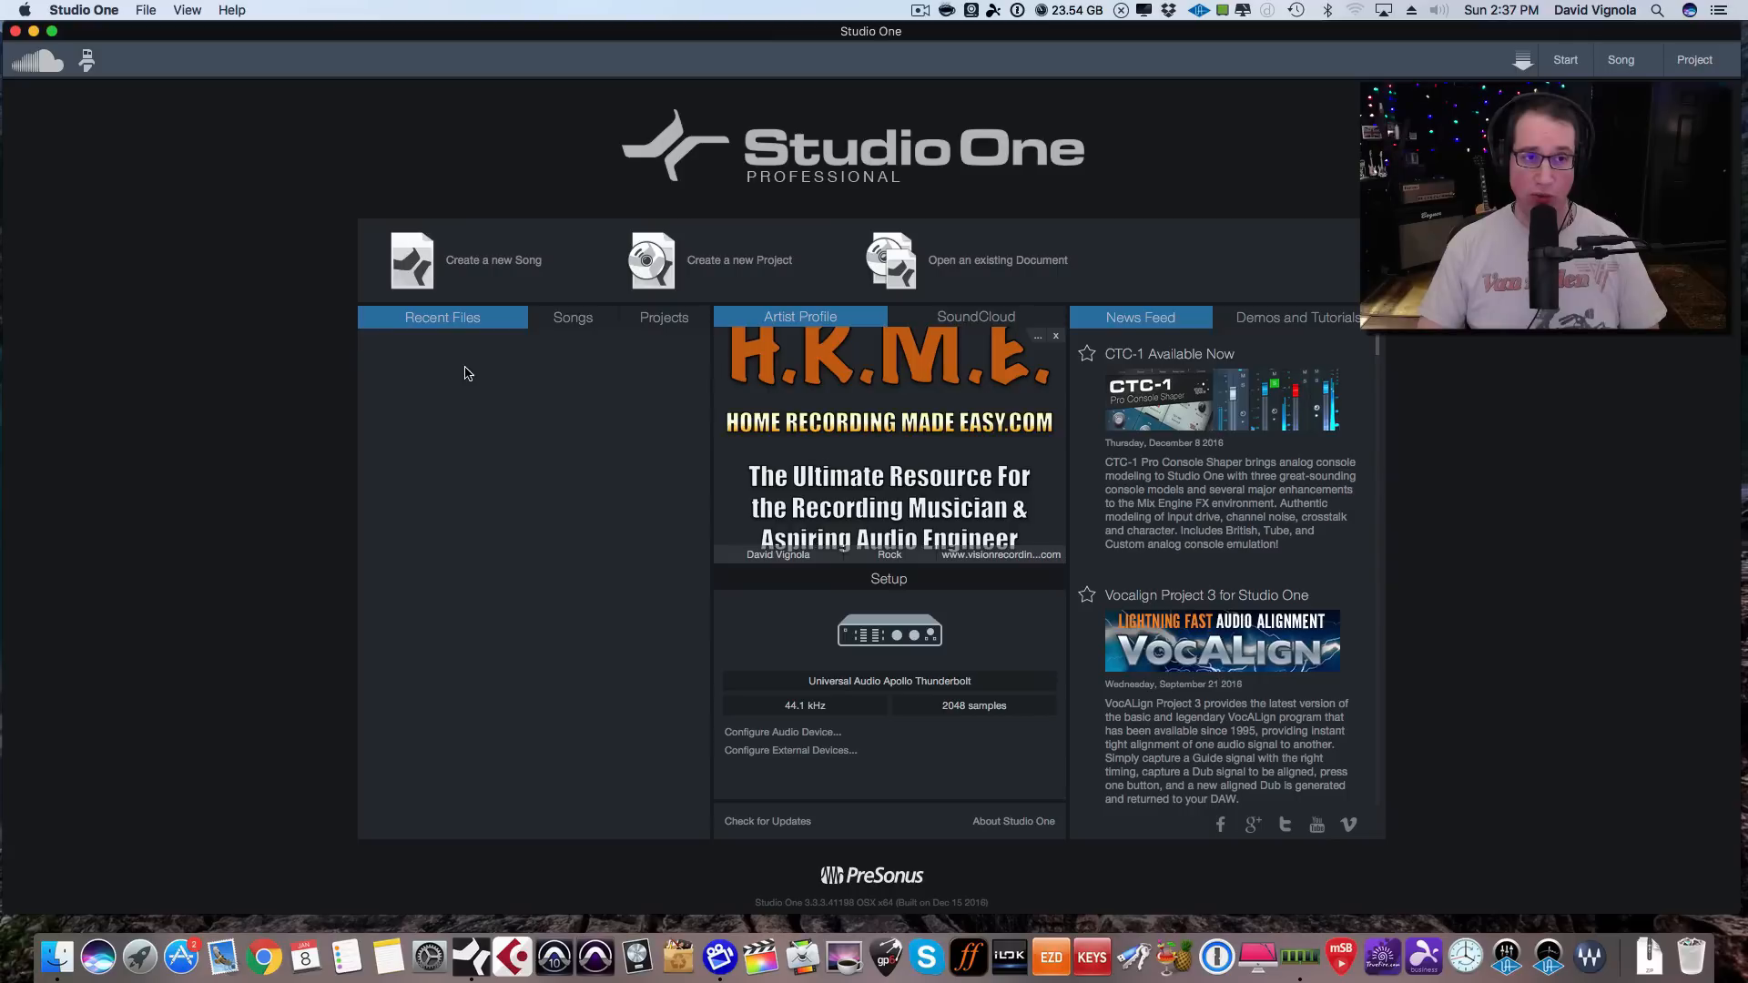
click(485, 264)
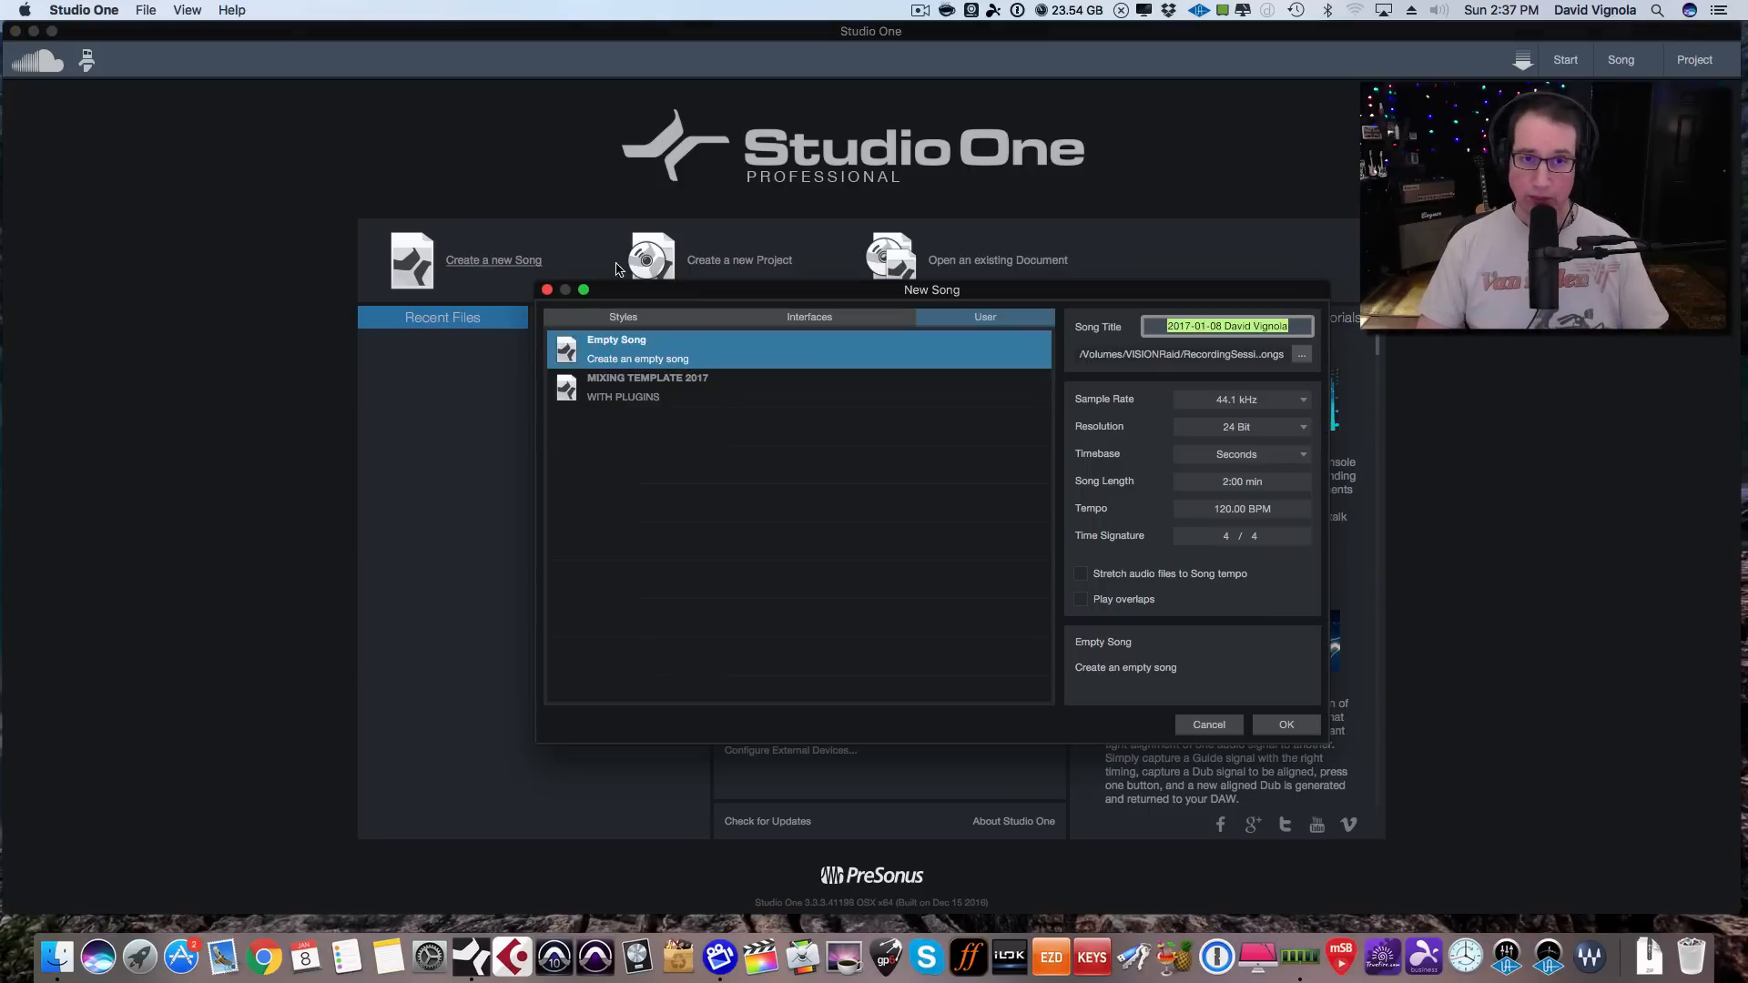
drag(694, 297, 695, 278)
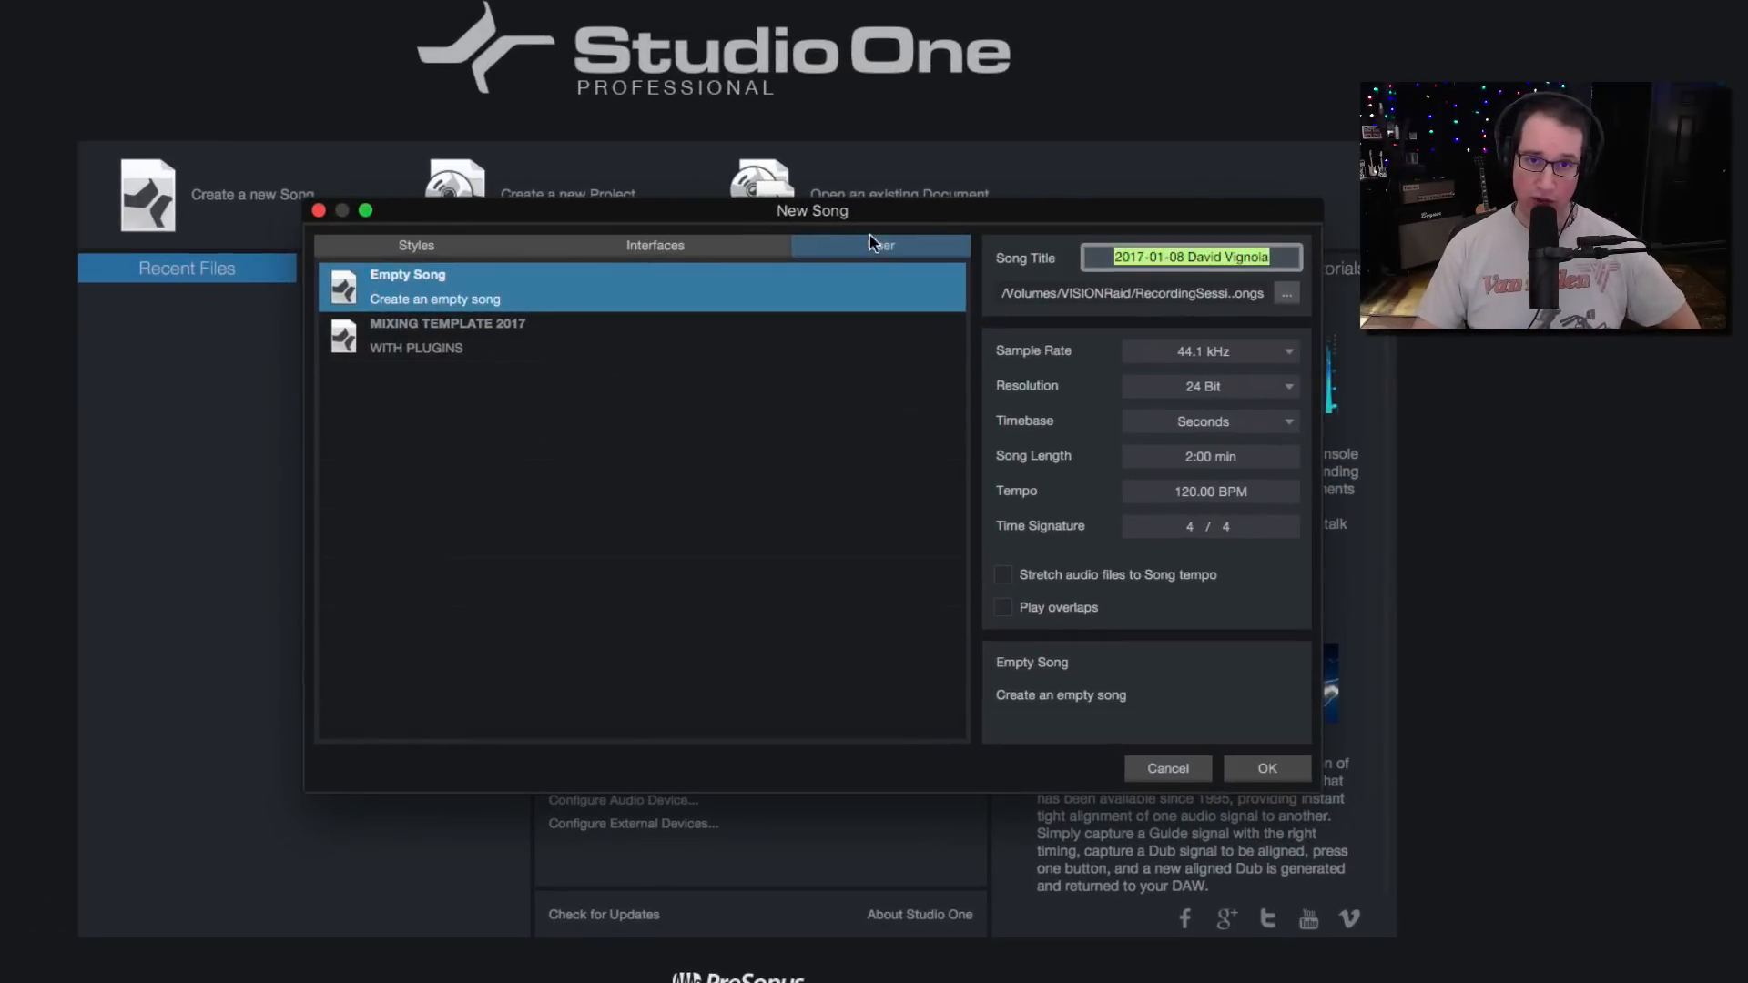
click(421, 349)
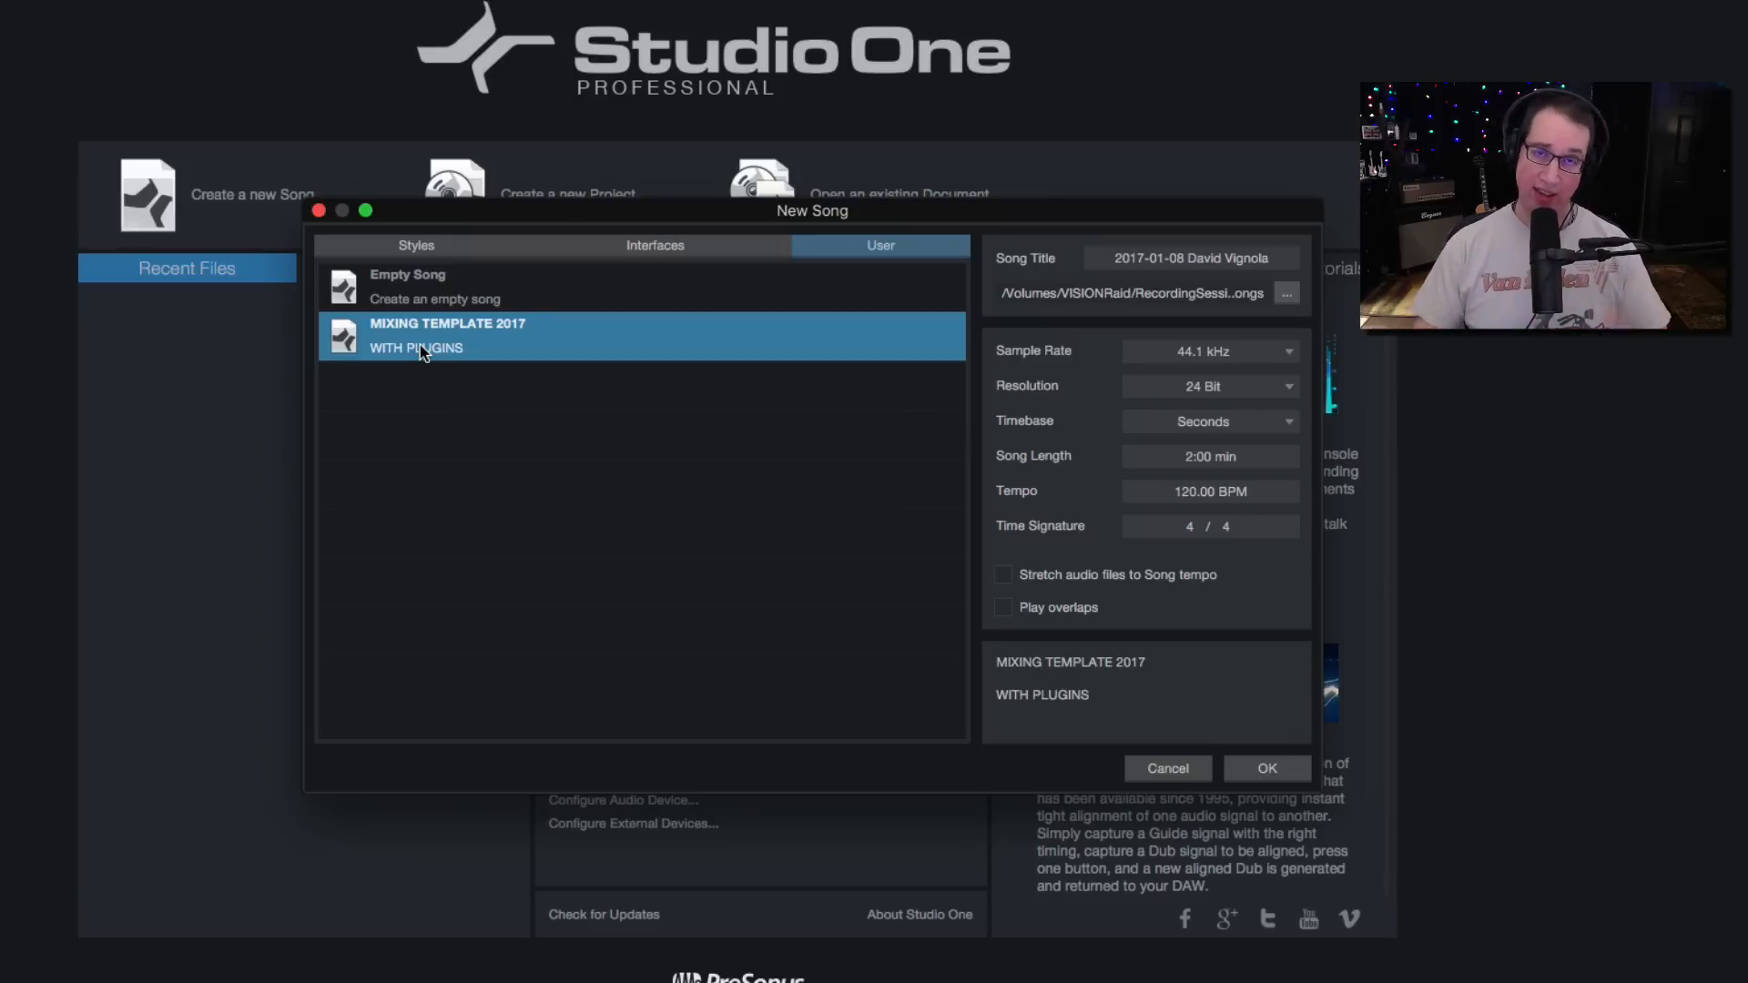
click(412, 281)
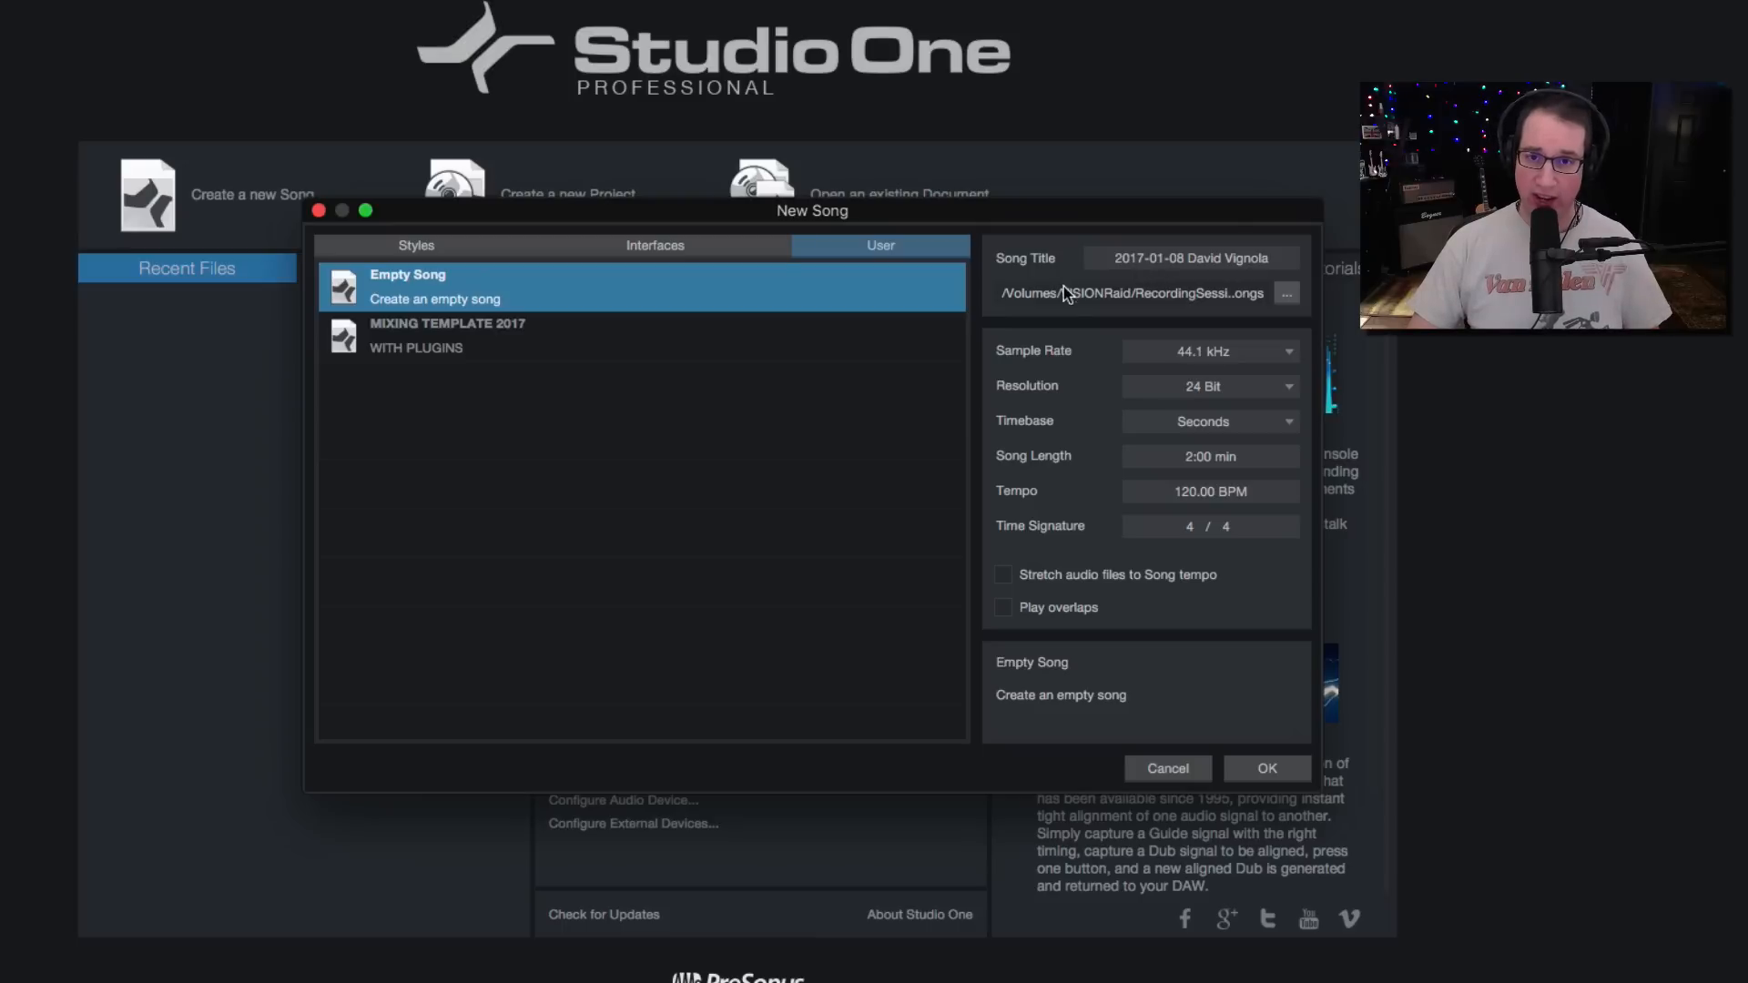
Create a folder named New Song Test on the VISION Raid drive and use it as the song's save location.
click(1284, 296)
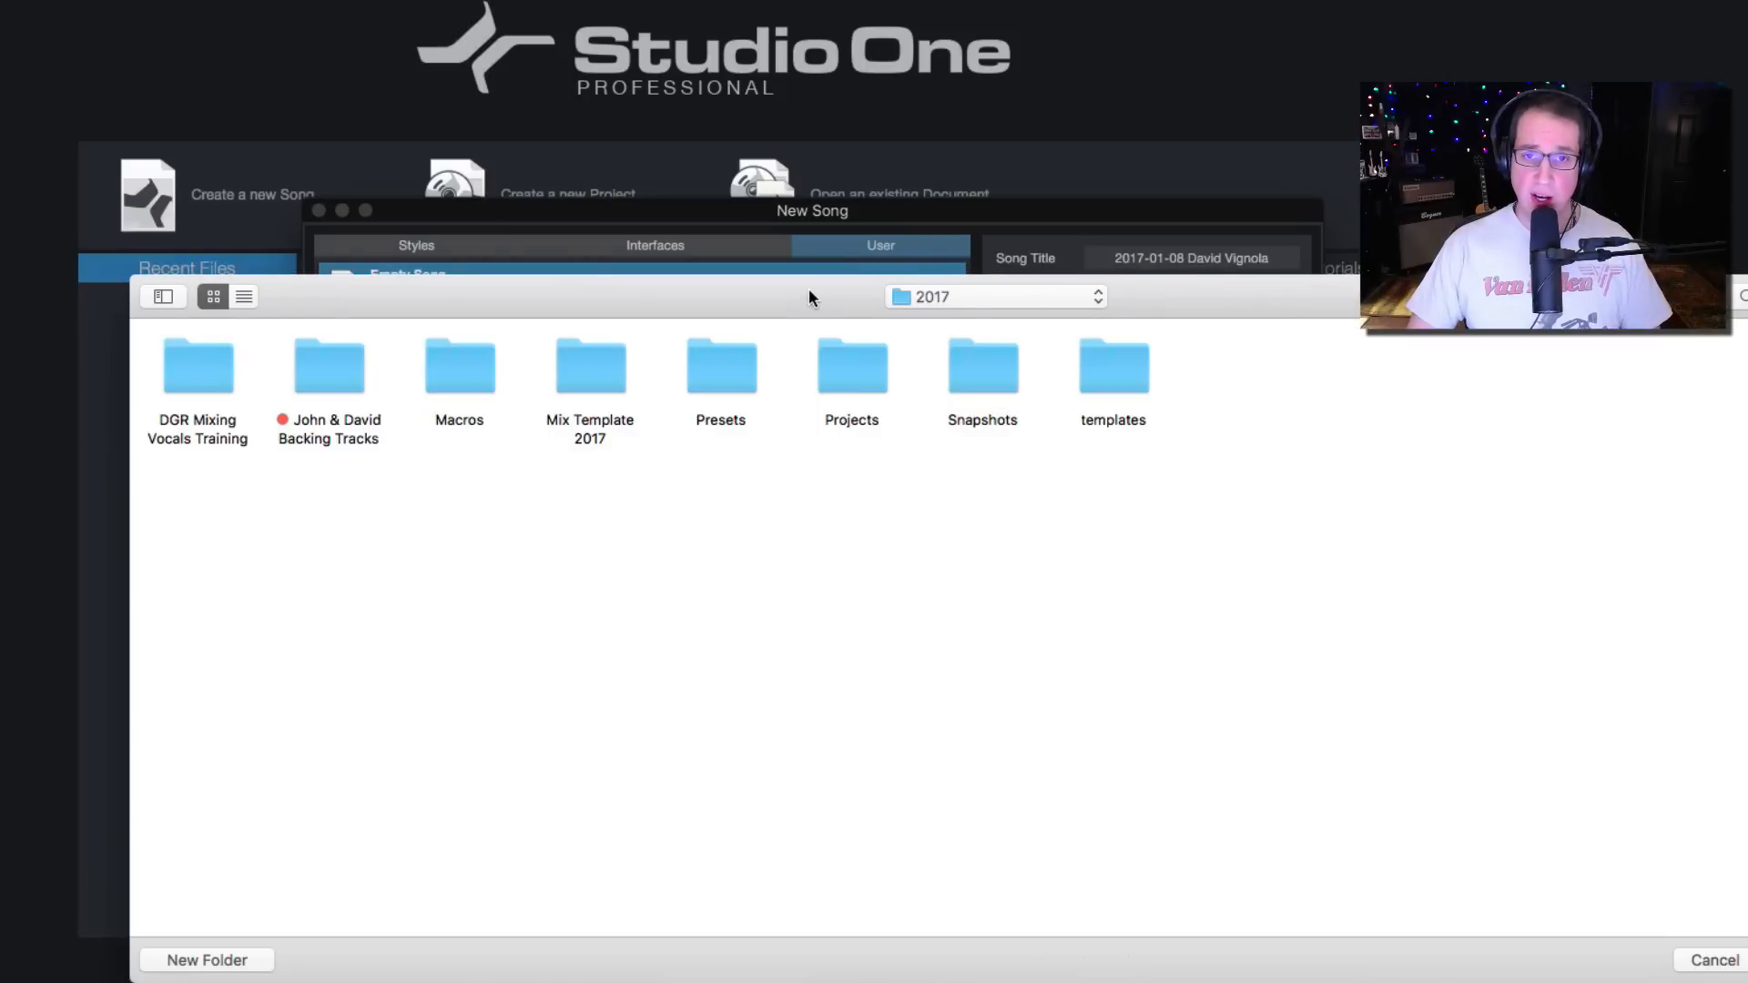
click(883, 197)
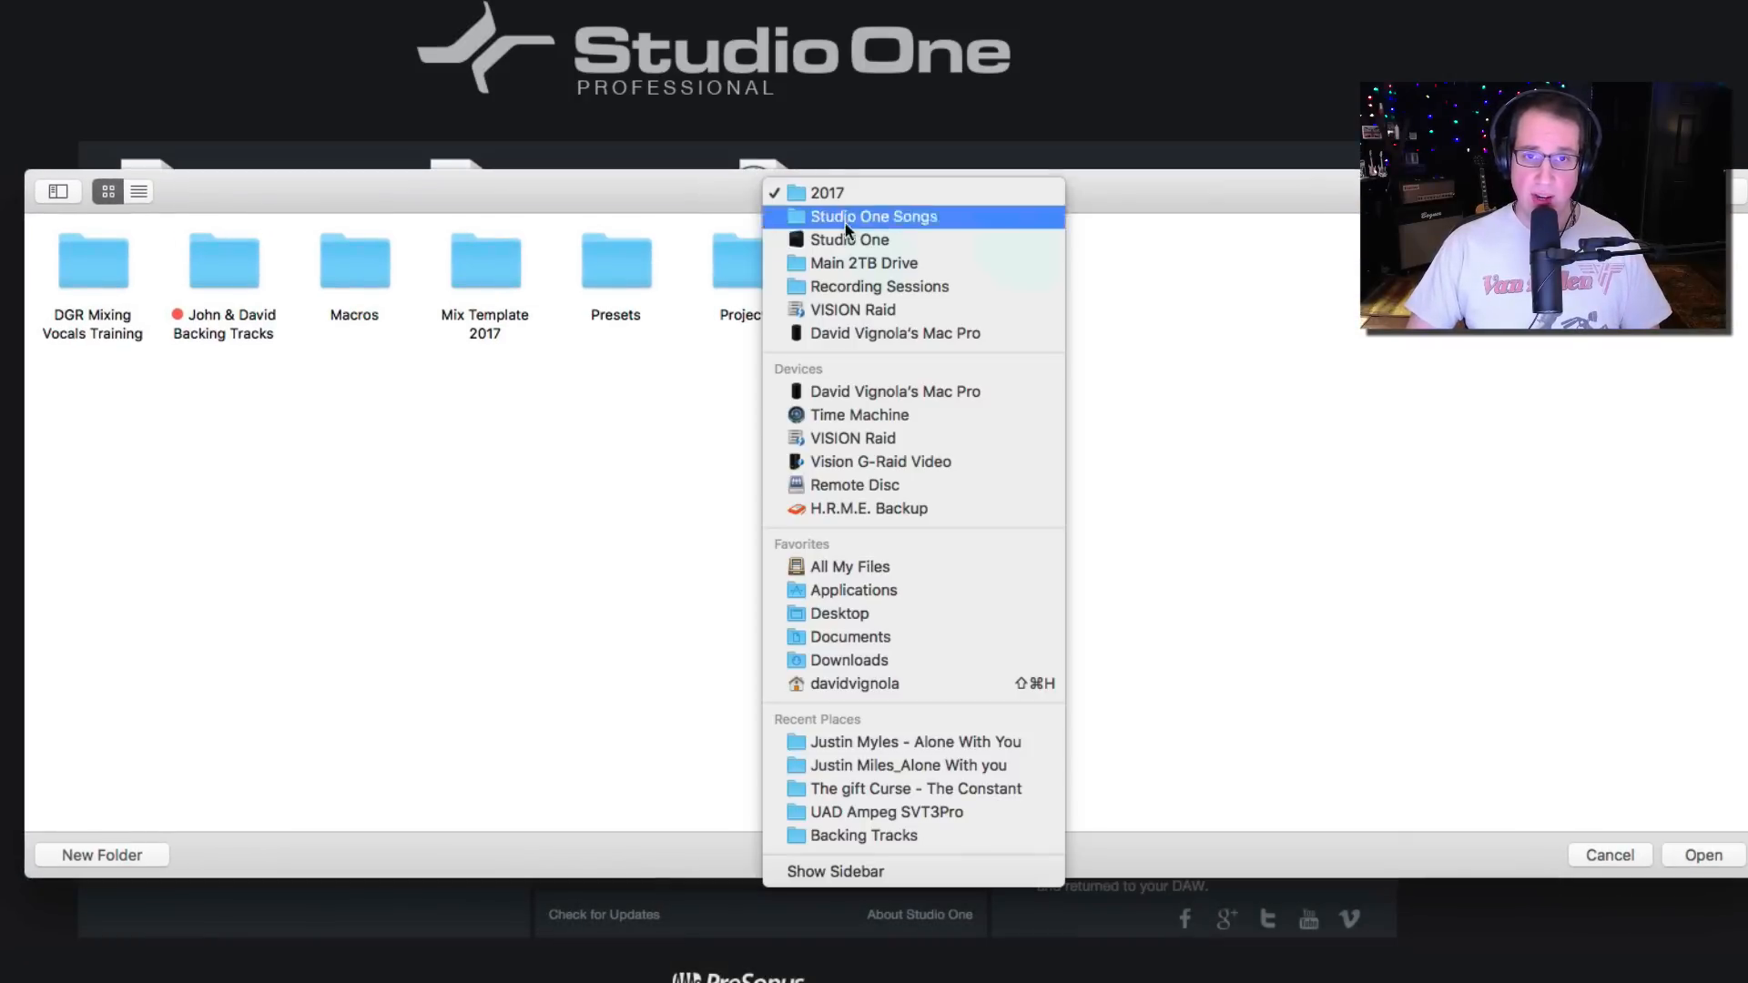
click(829, 437)
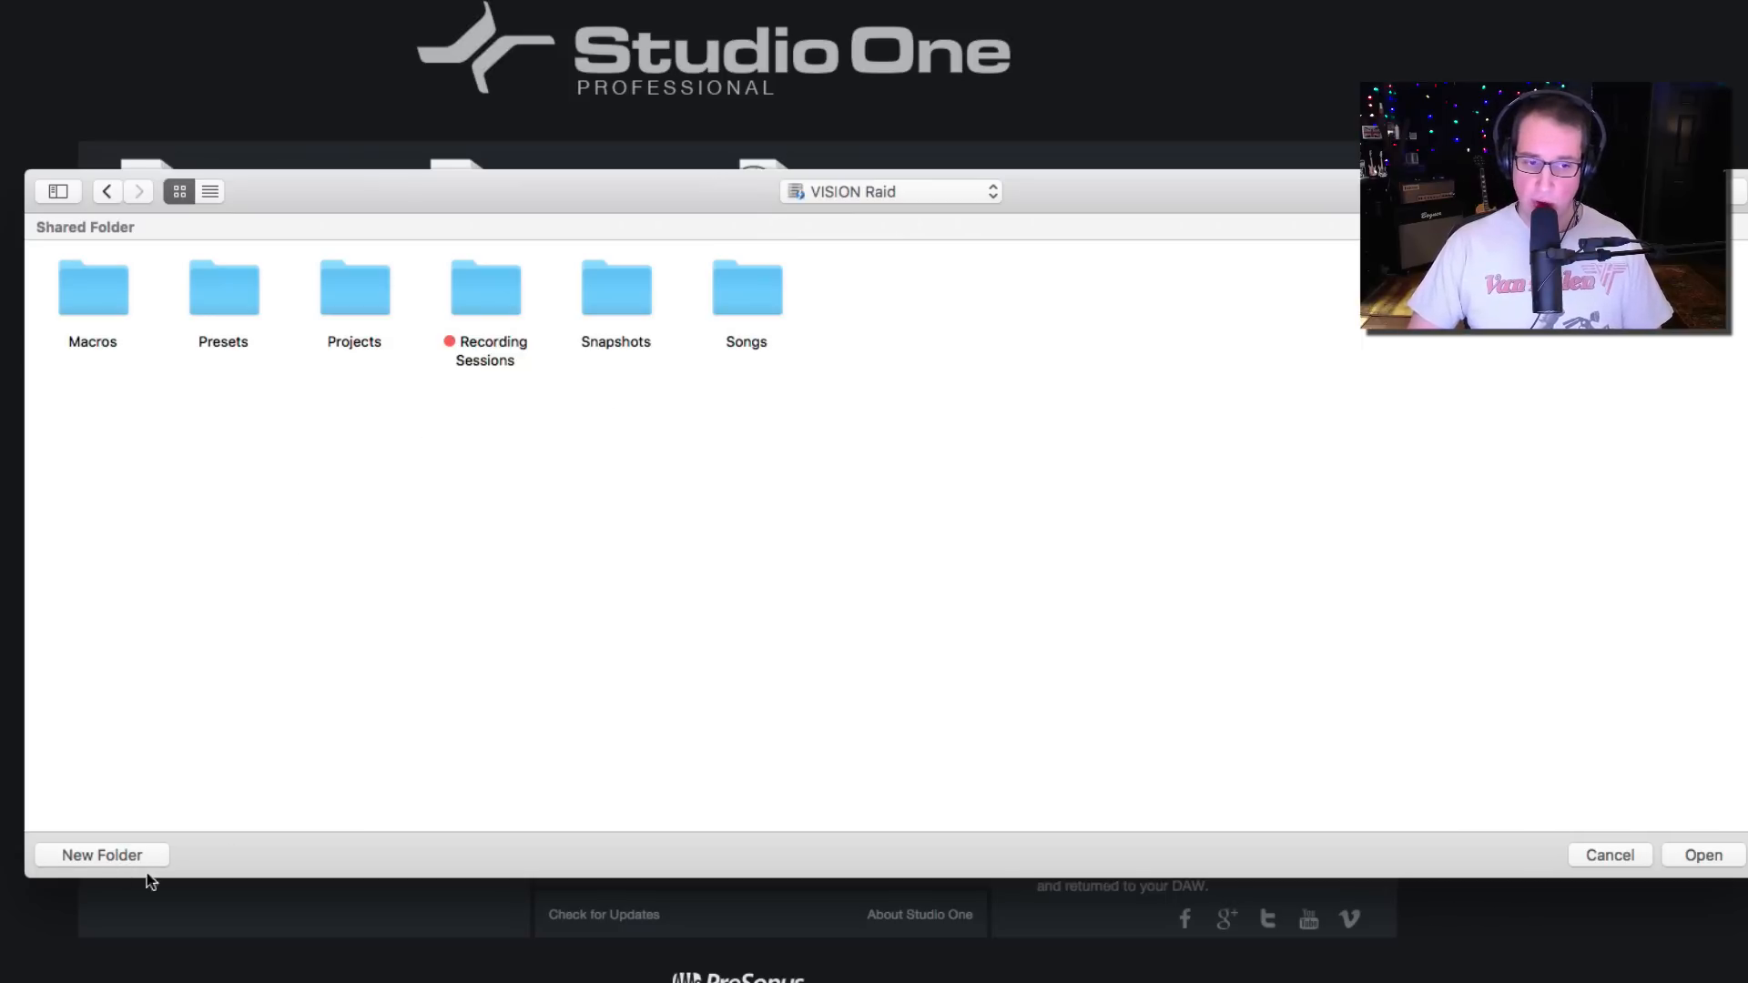
click(100, 855)
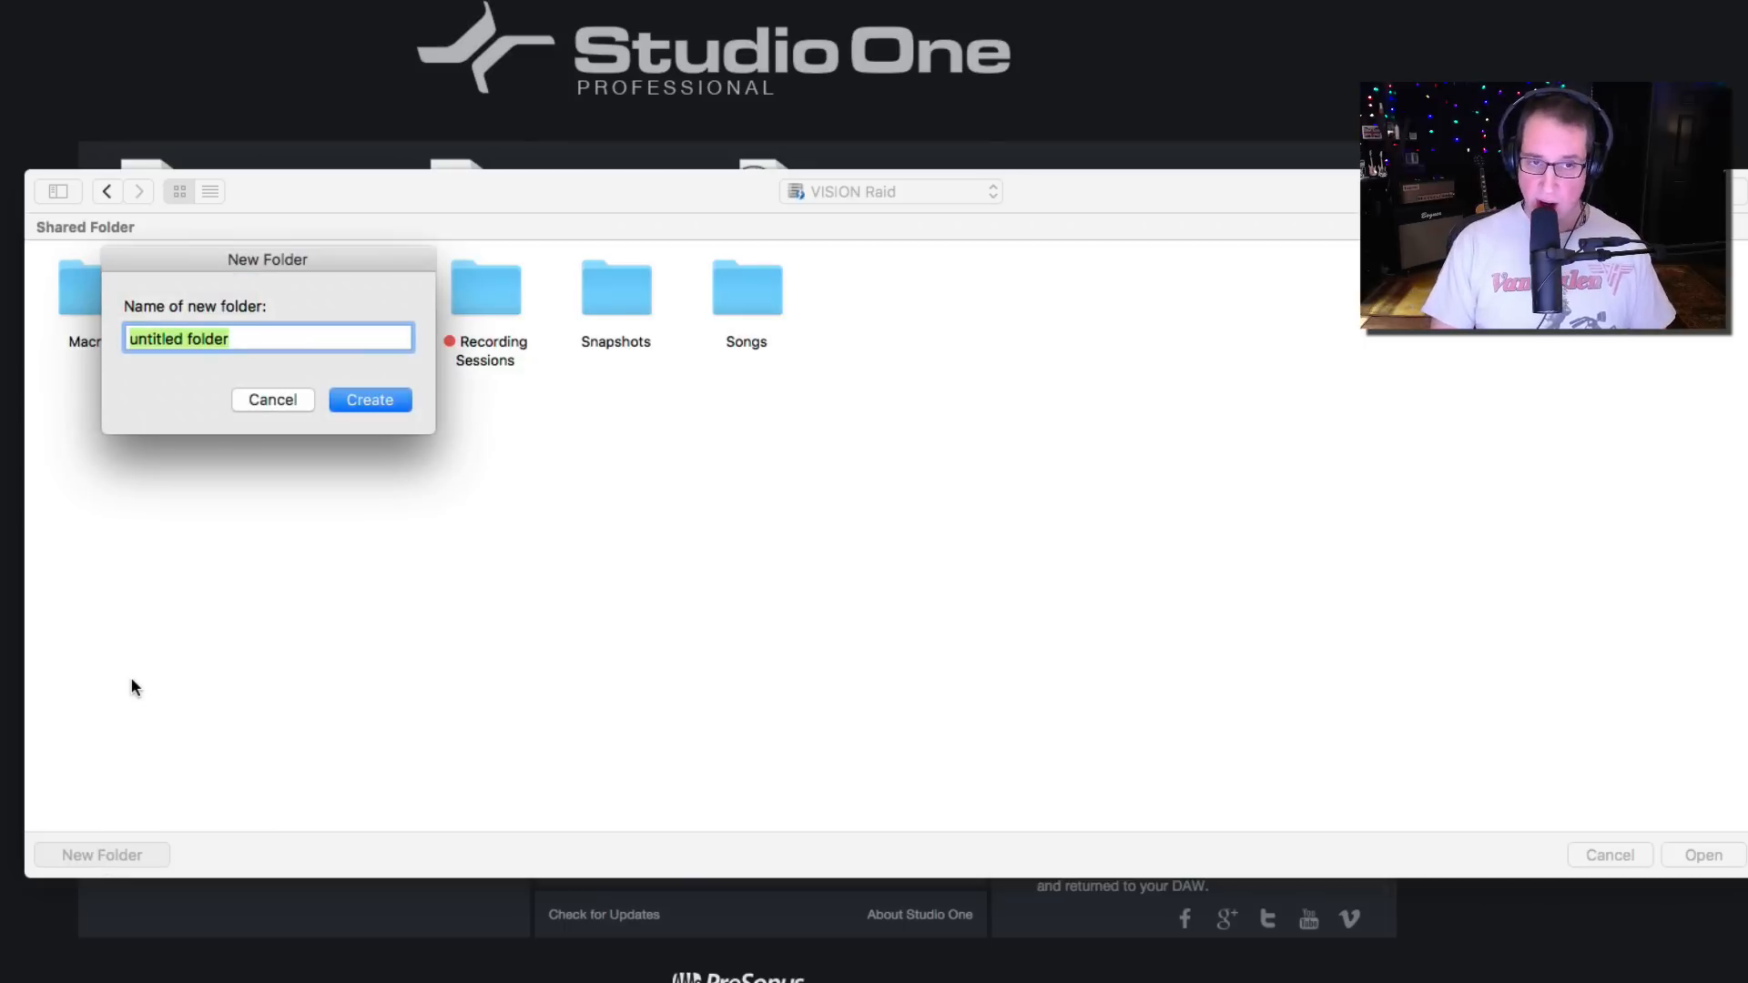
key(BackSpace)
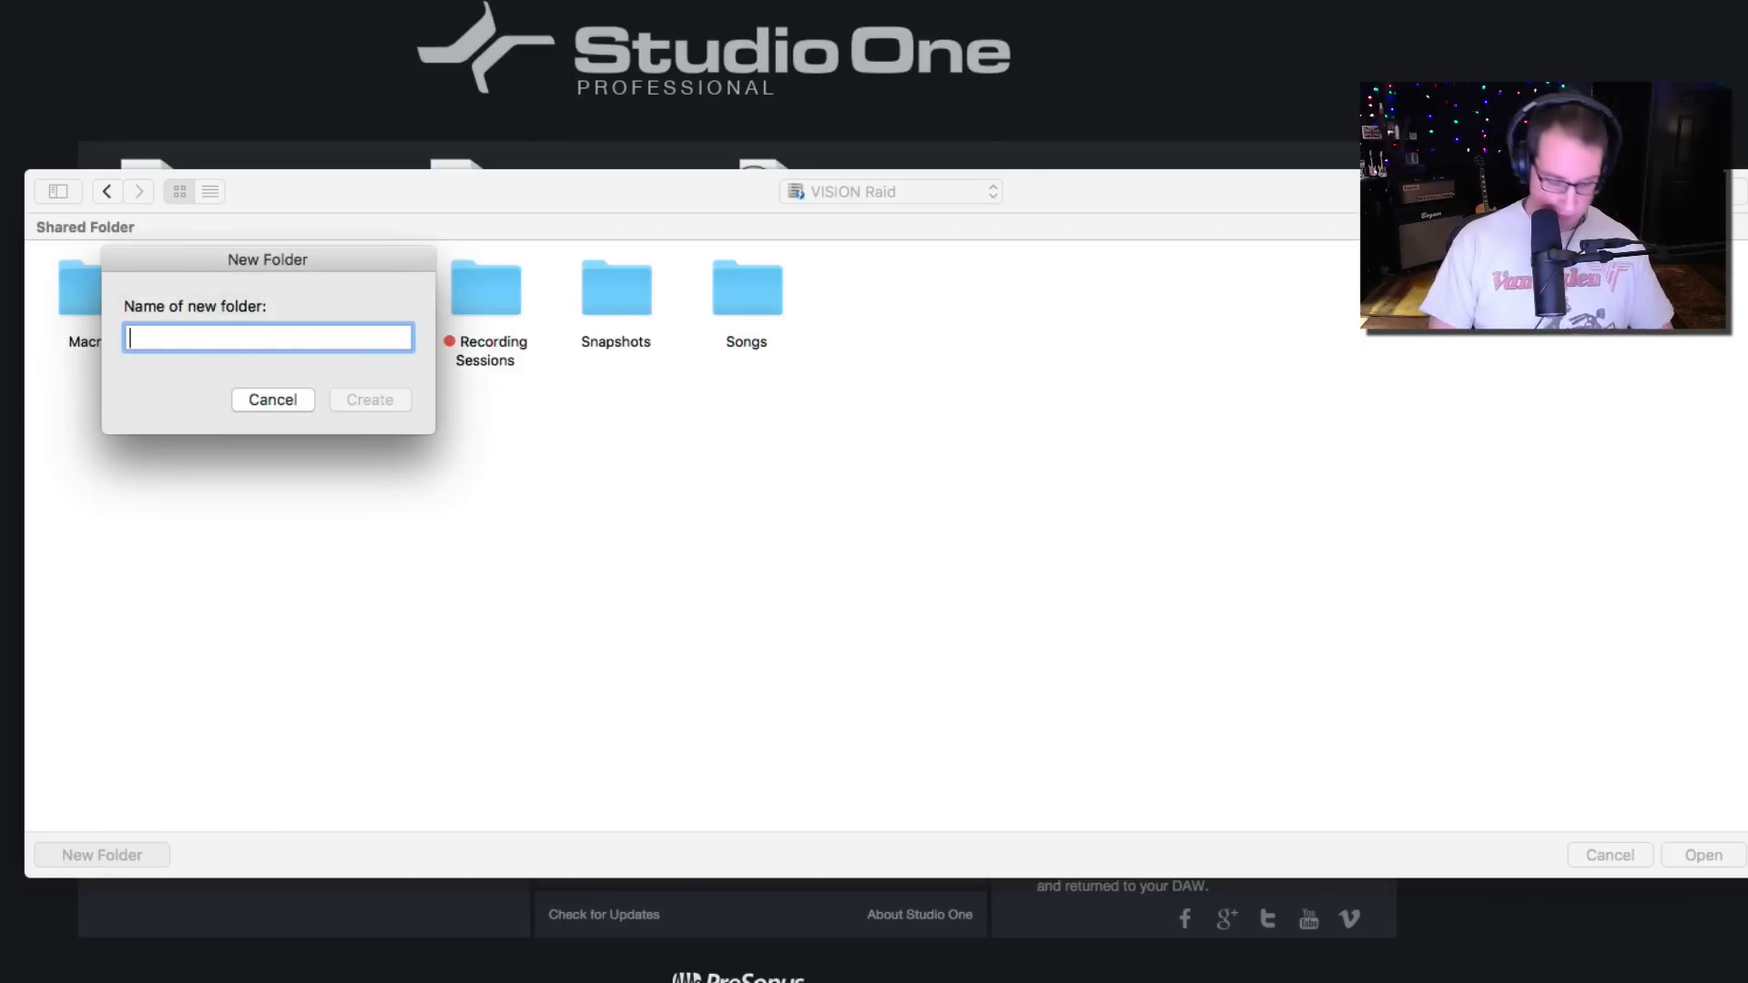
text(New So)
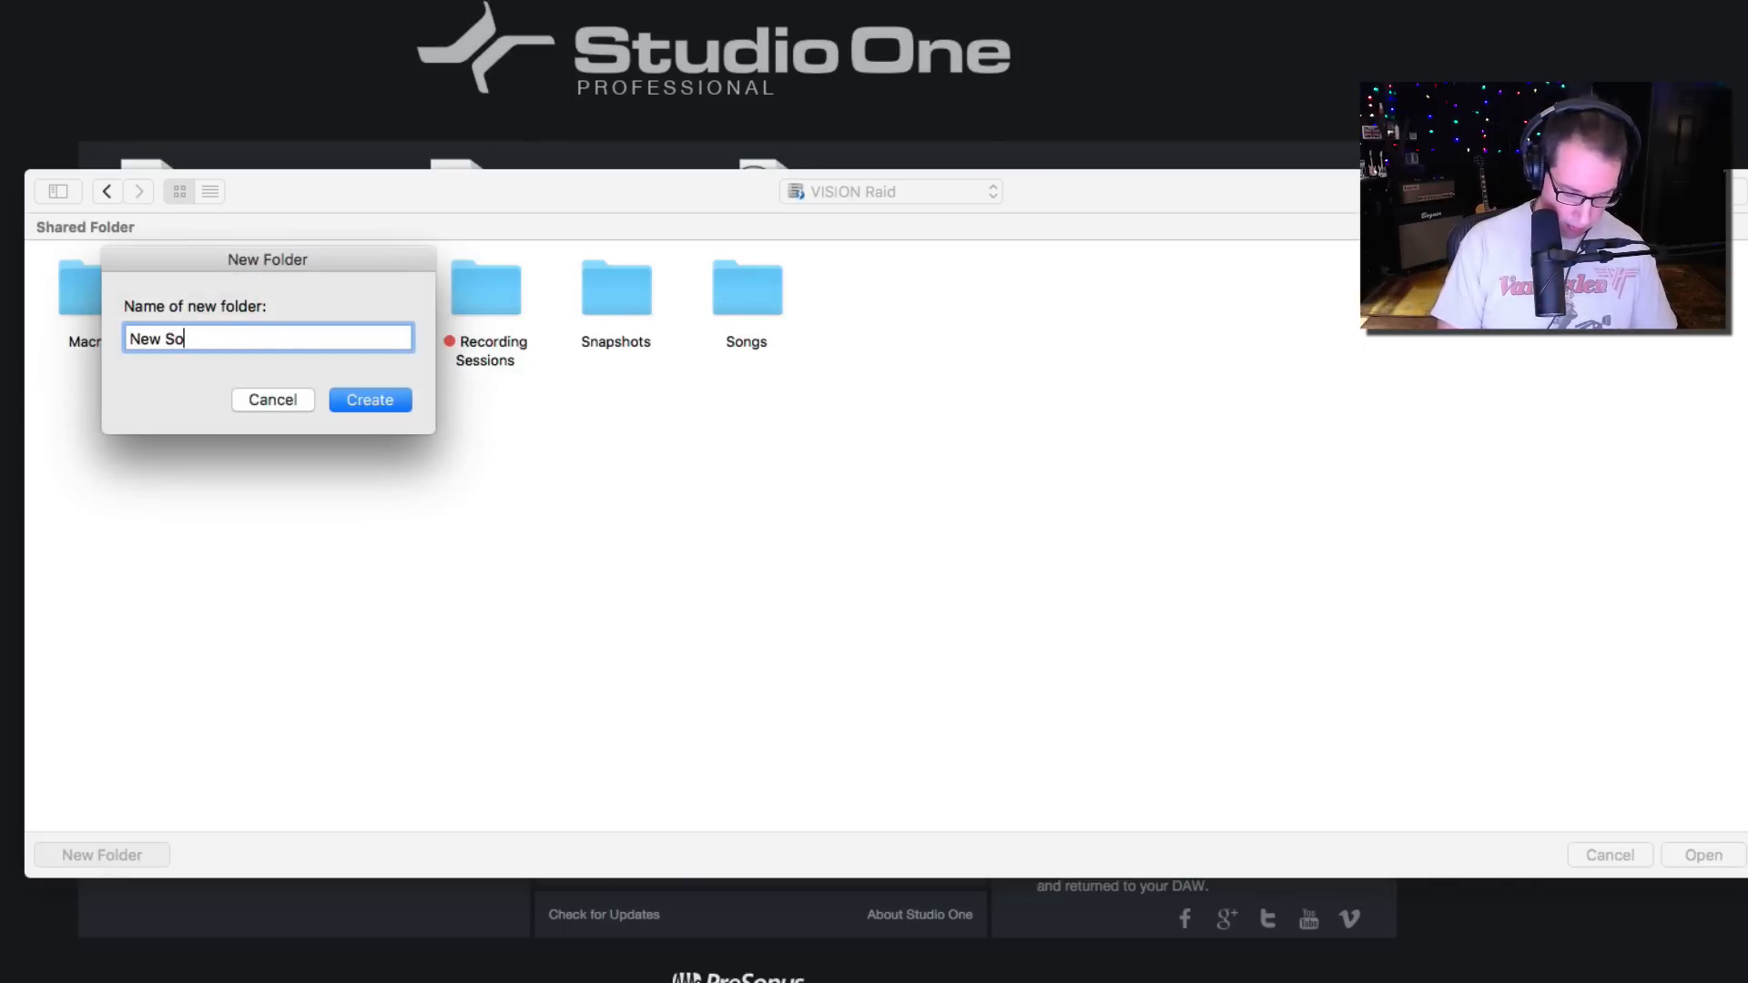
text(ng Test)
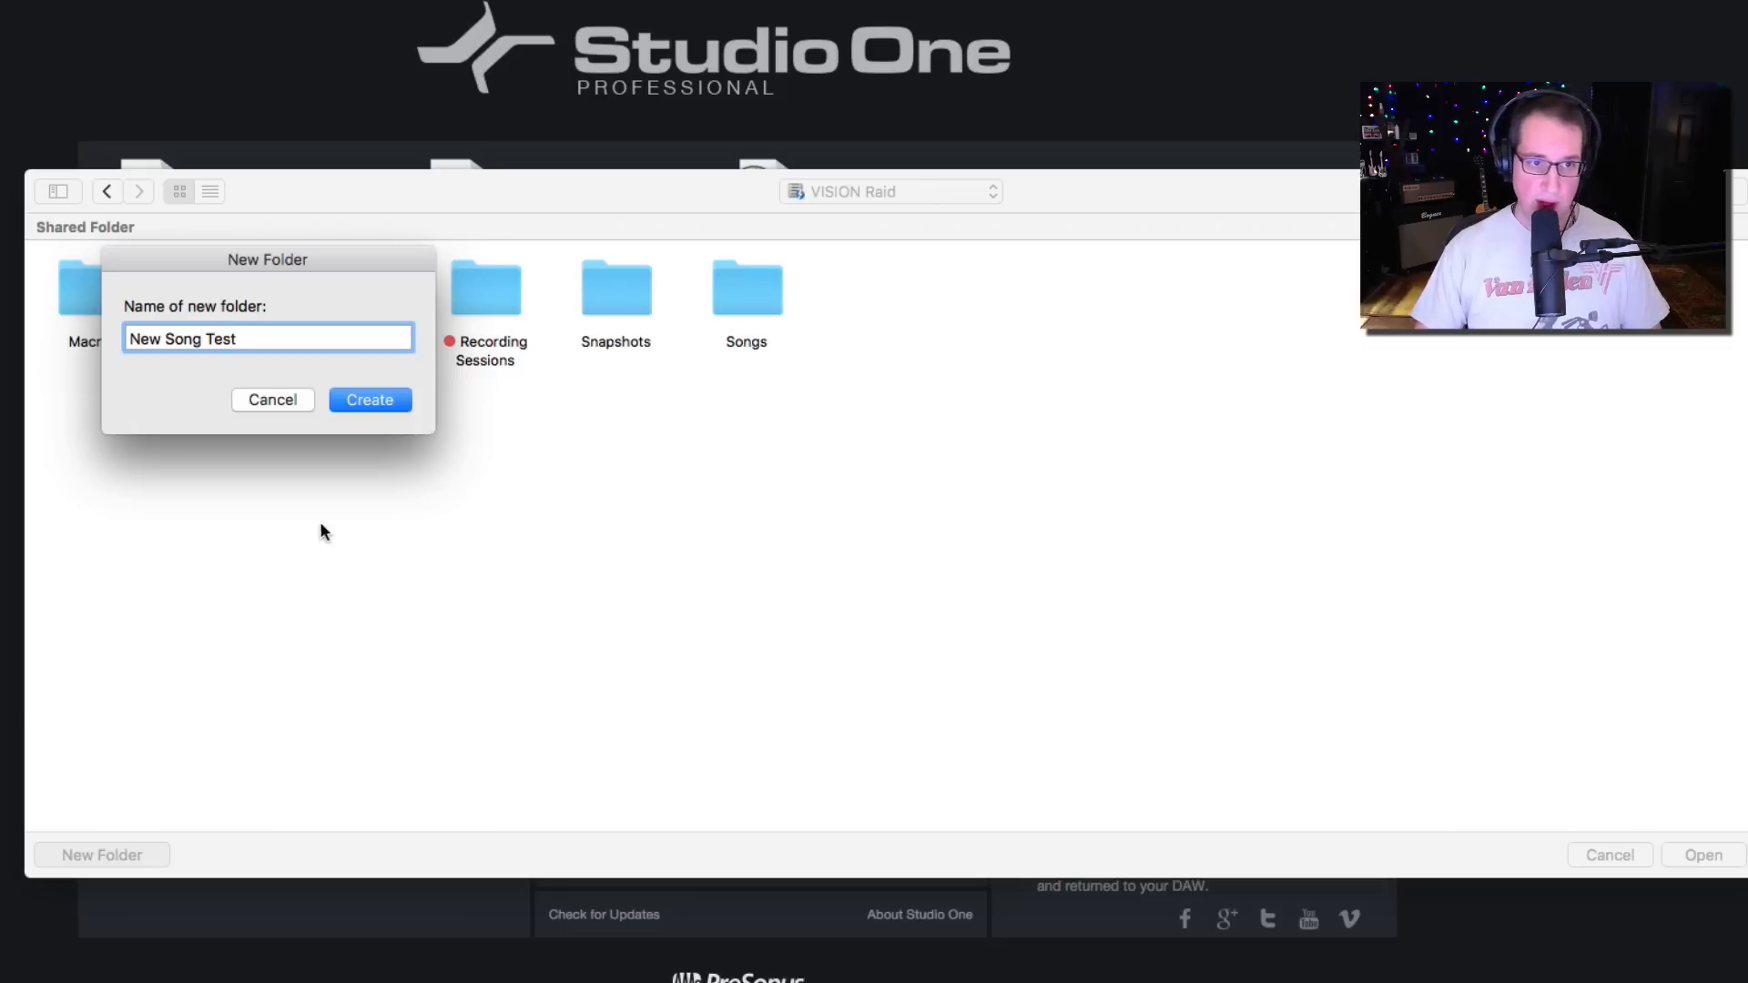
click(344, 401)
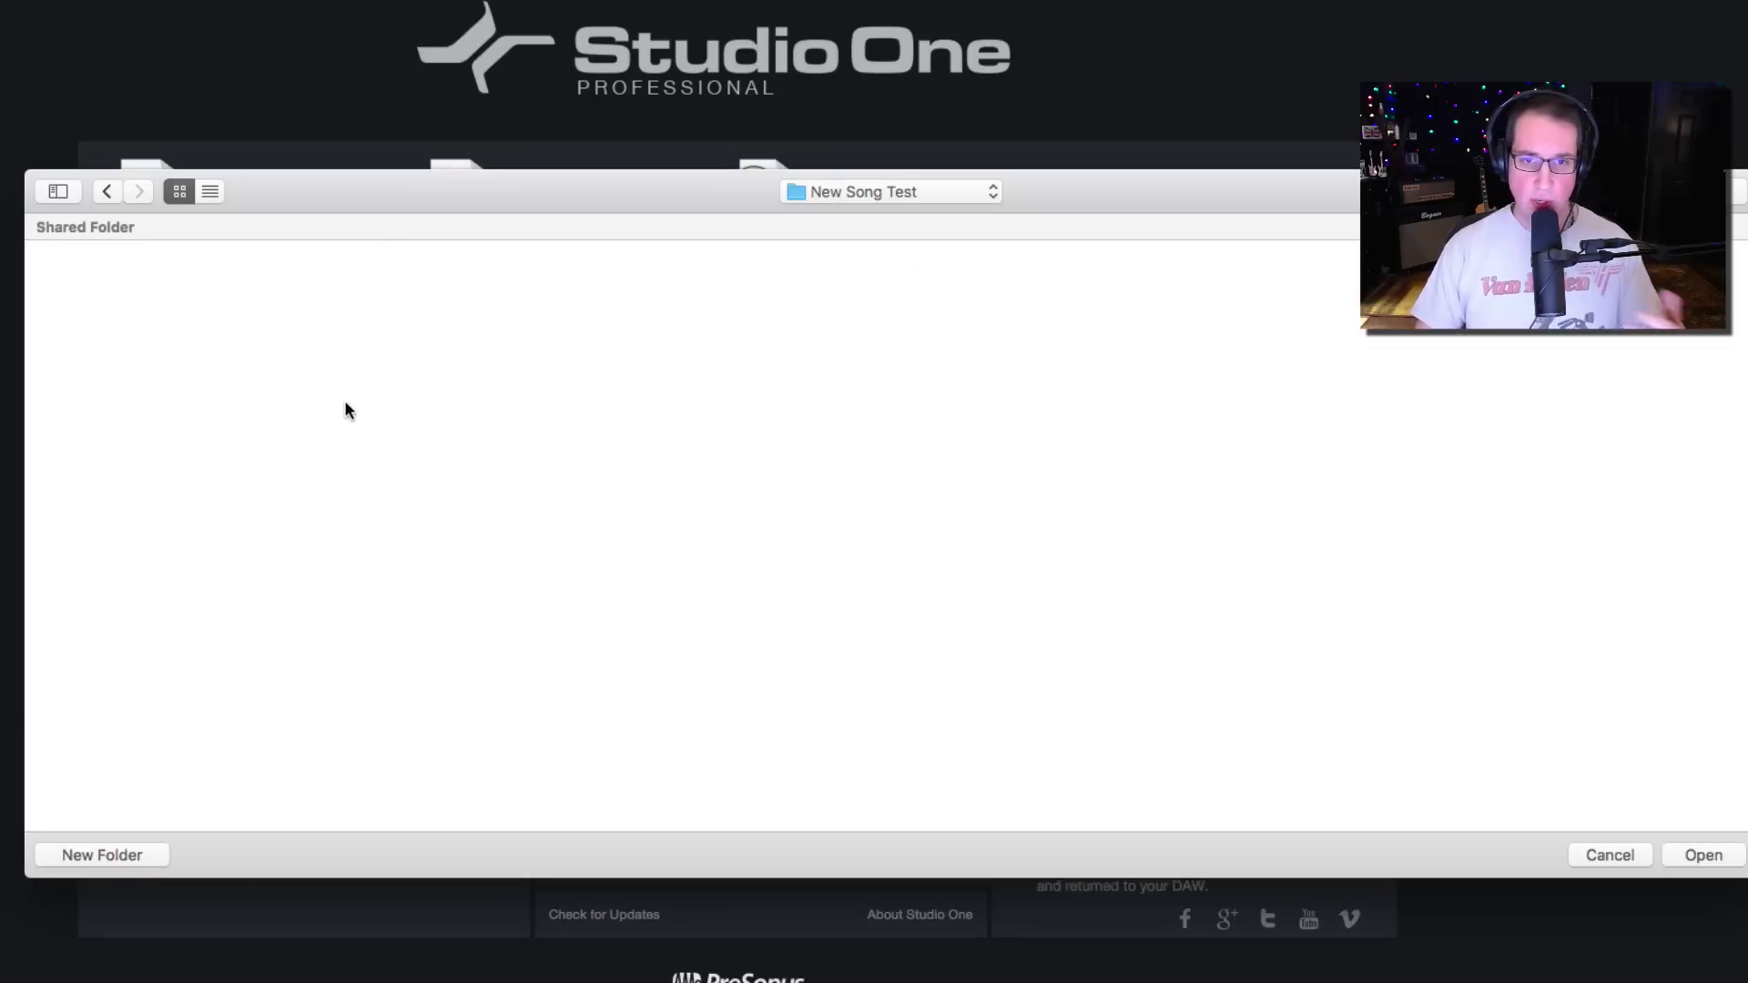
click(1698, 855)
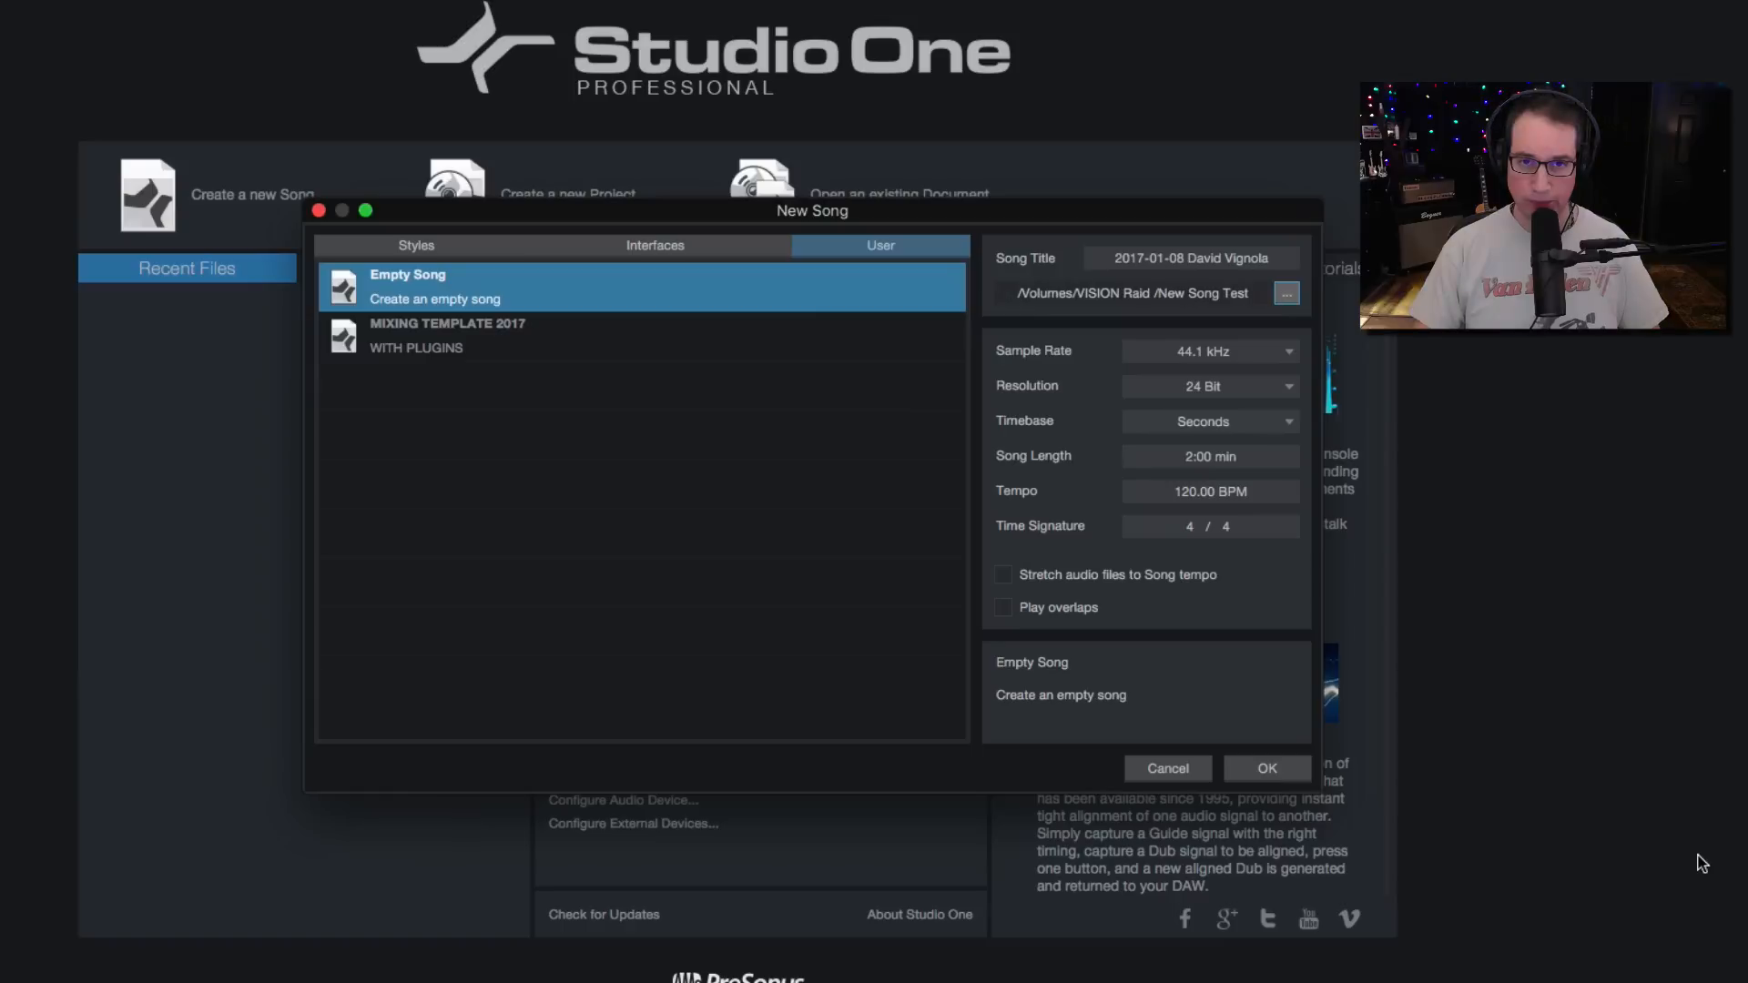
Set the song title to Test Song.
click(1218, 260)
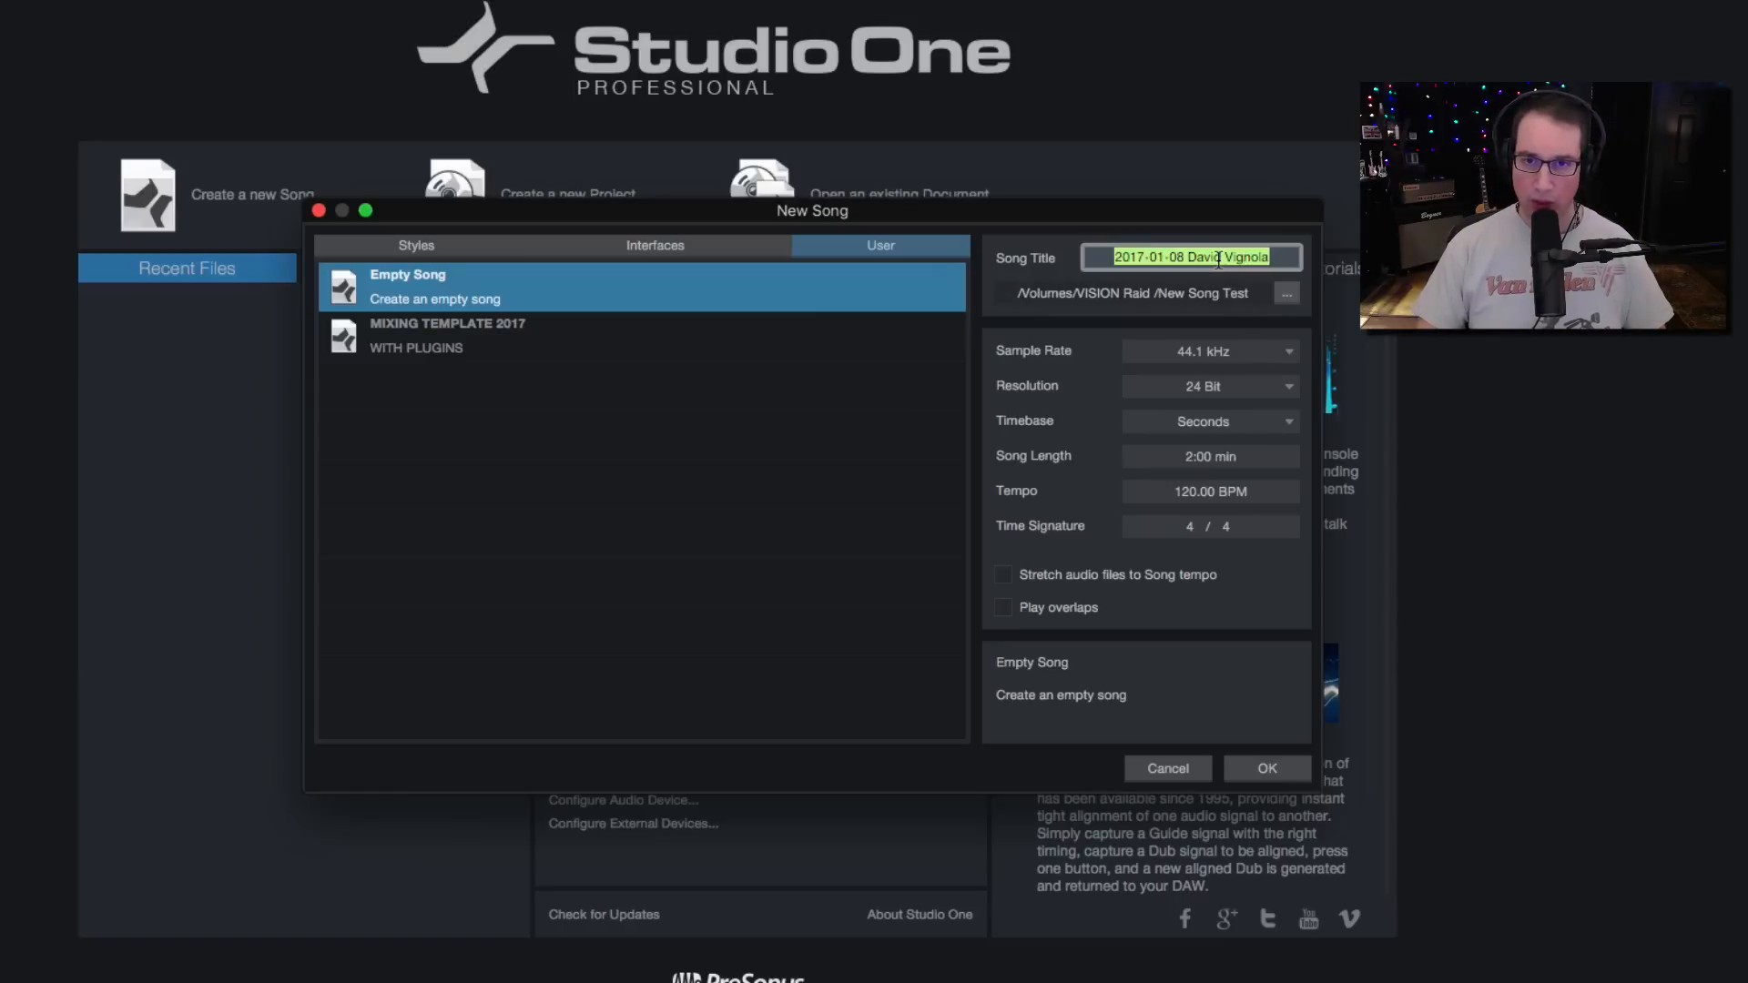
key(BackSpace)
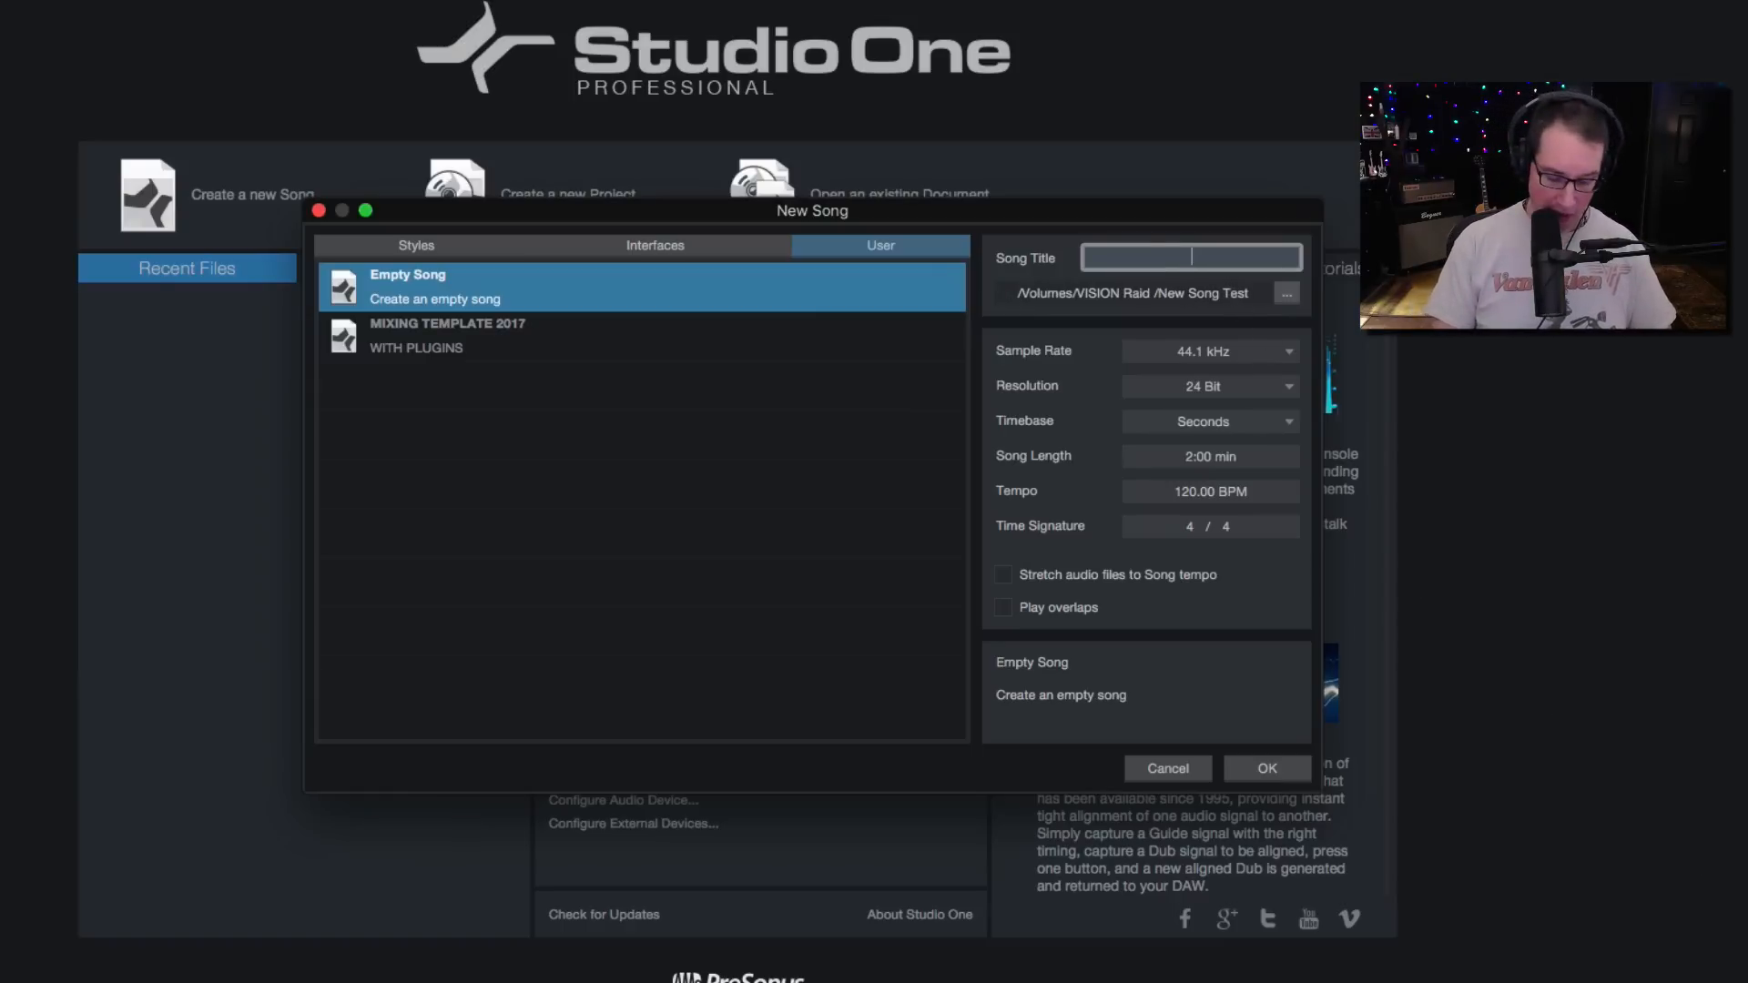
text(Test Song)
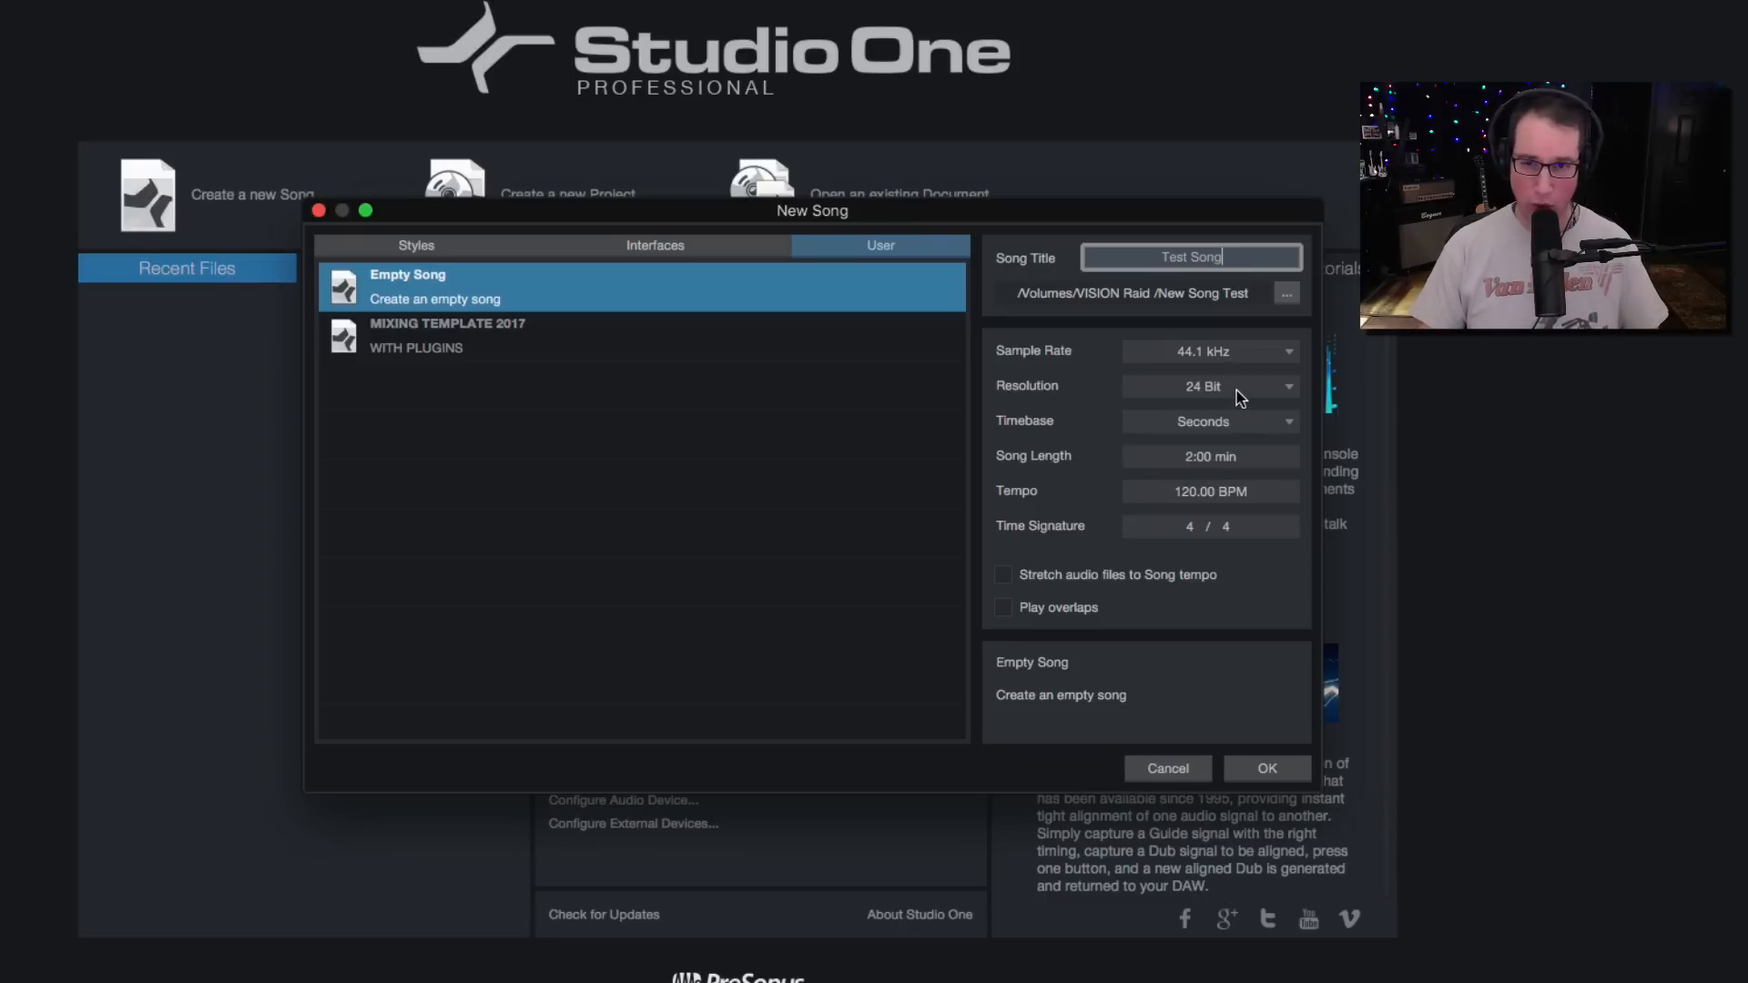
Set the song length to 5:00 minutes.
click(1195, 460)
text(5)
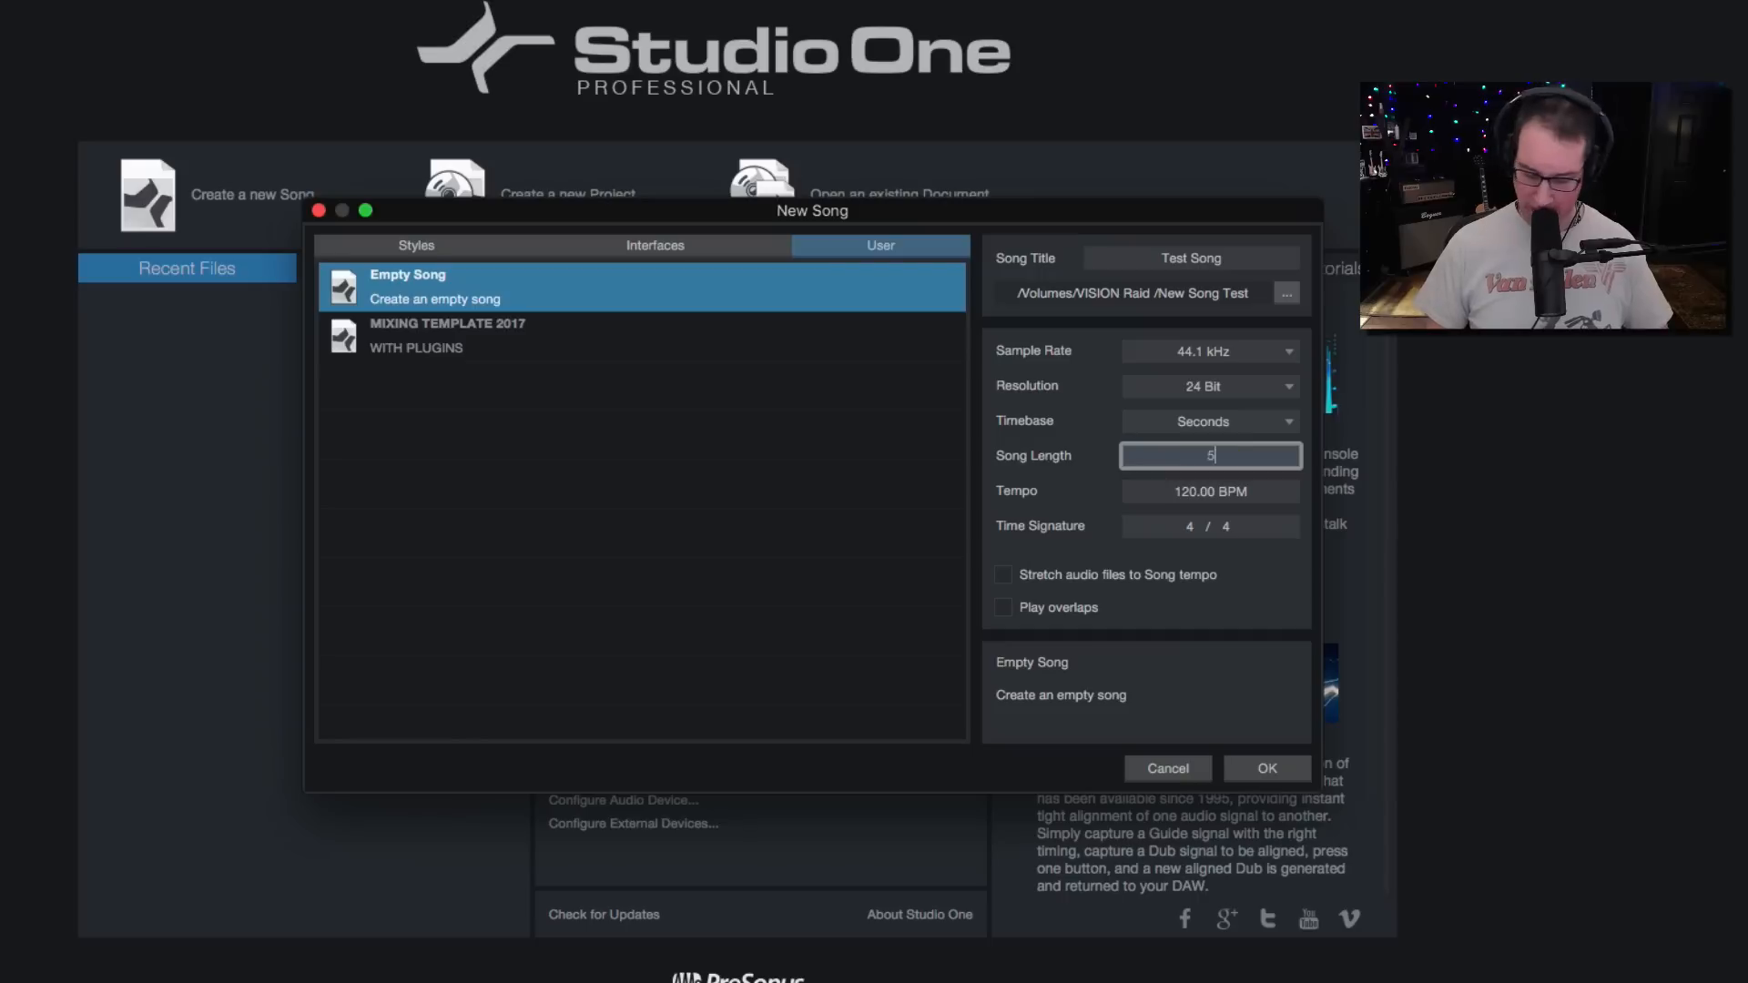
text(.)
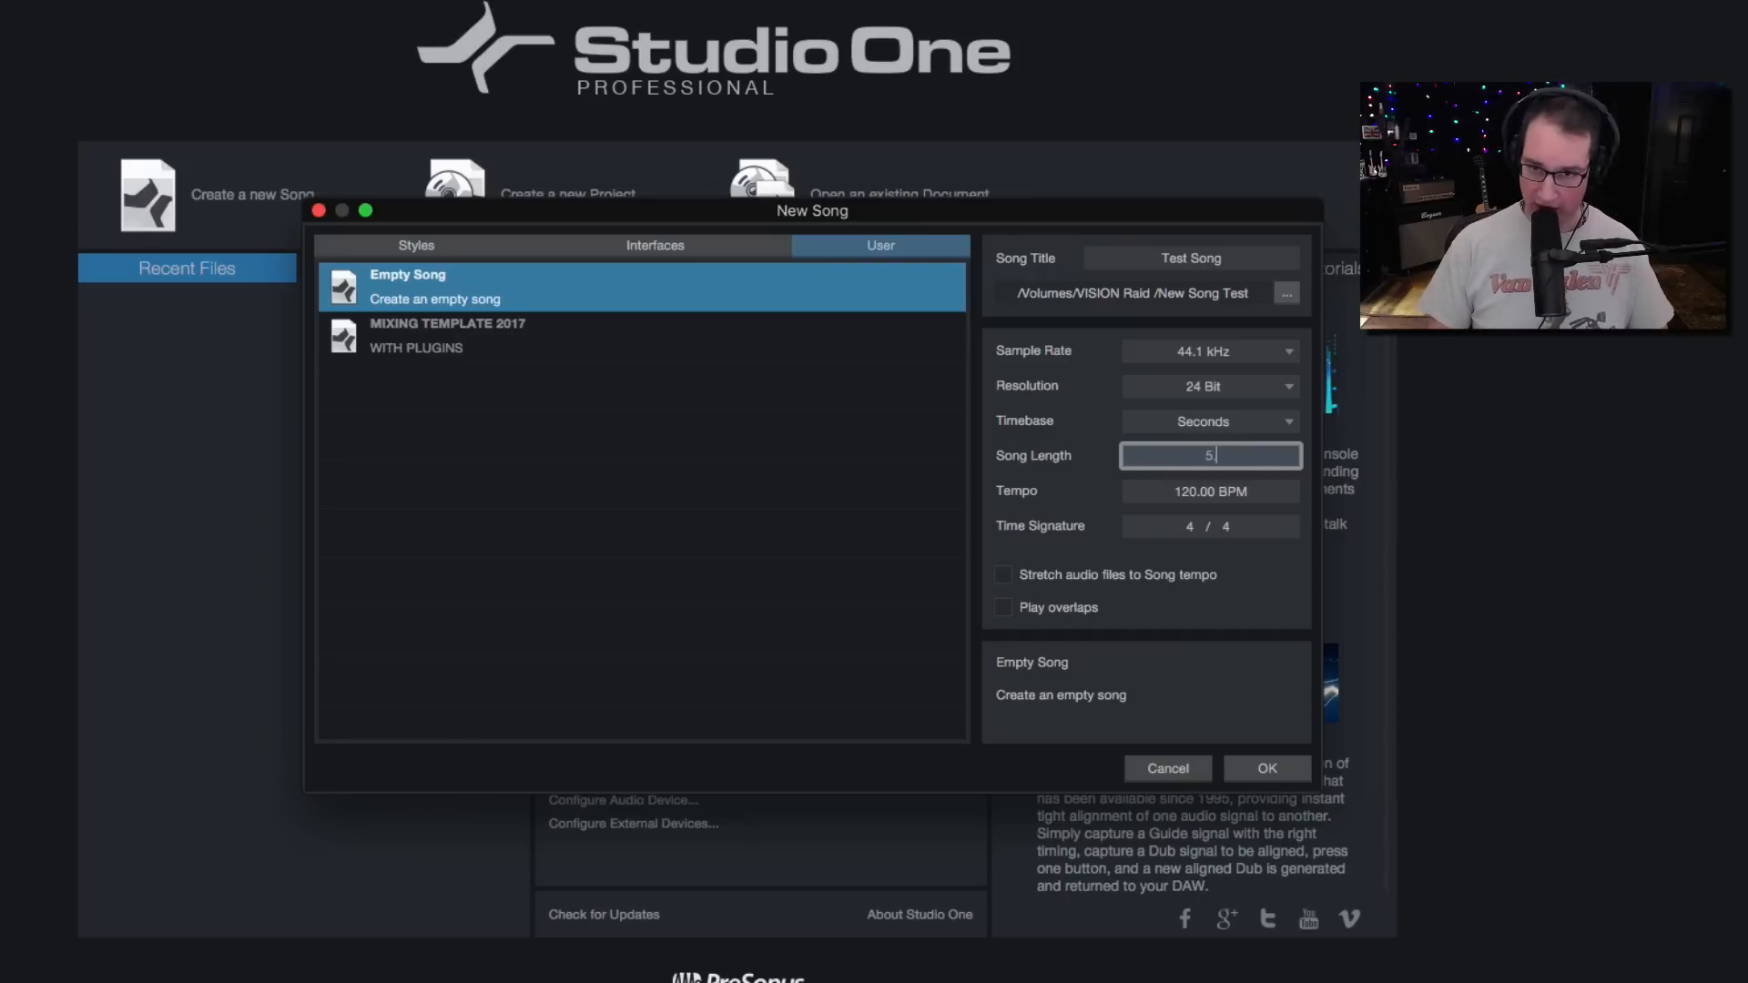
text(00)
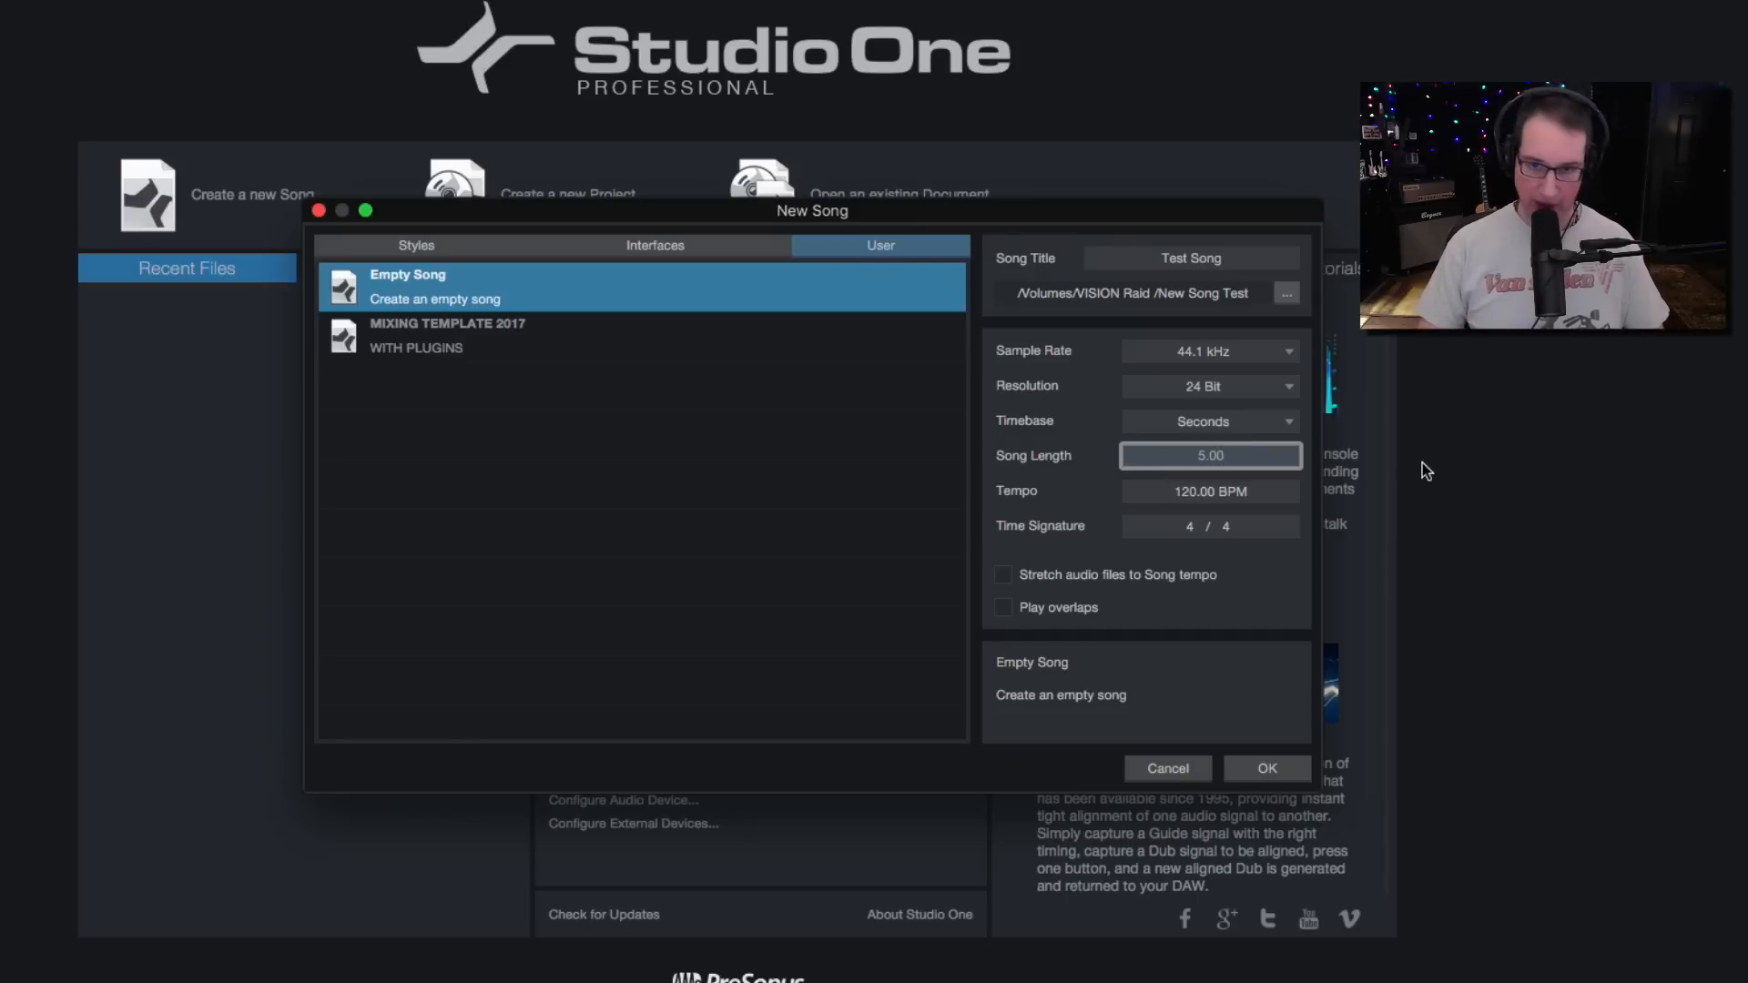
key(Tab)
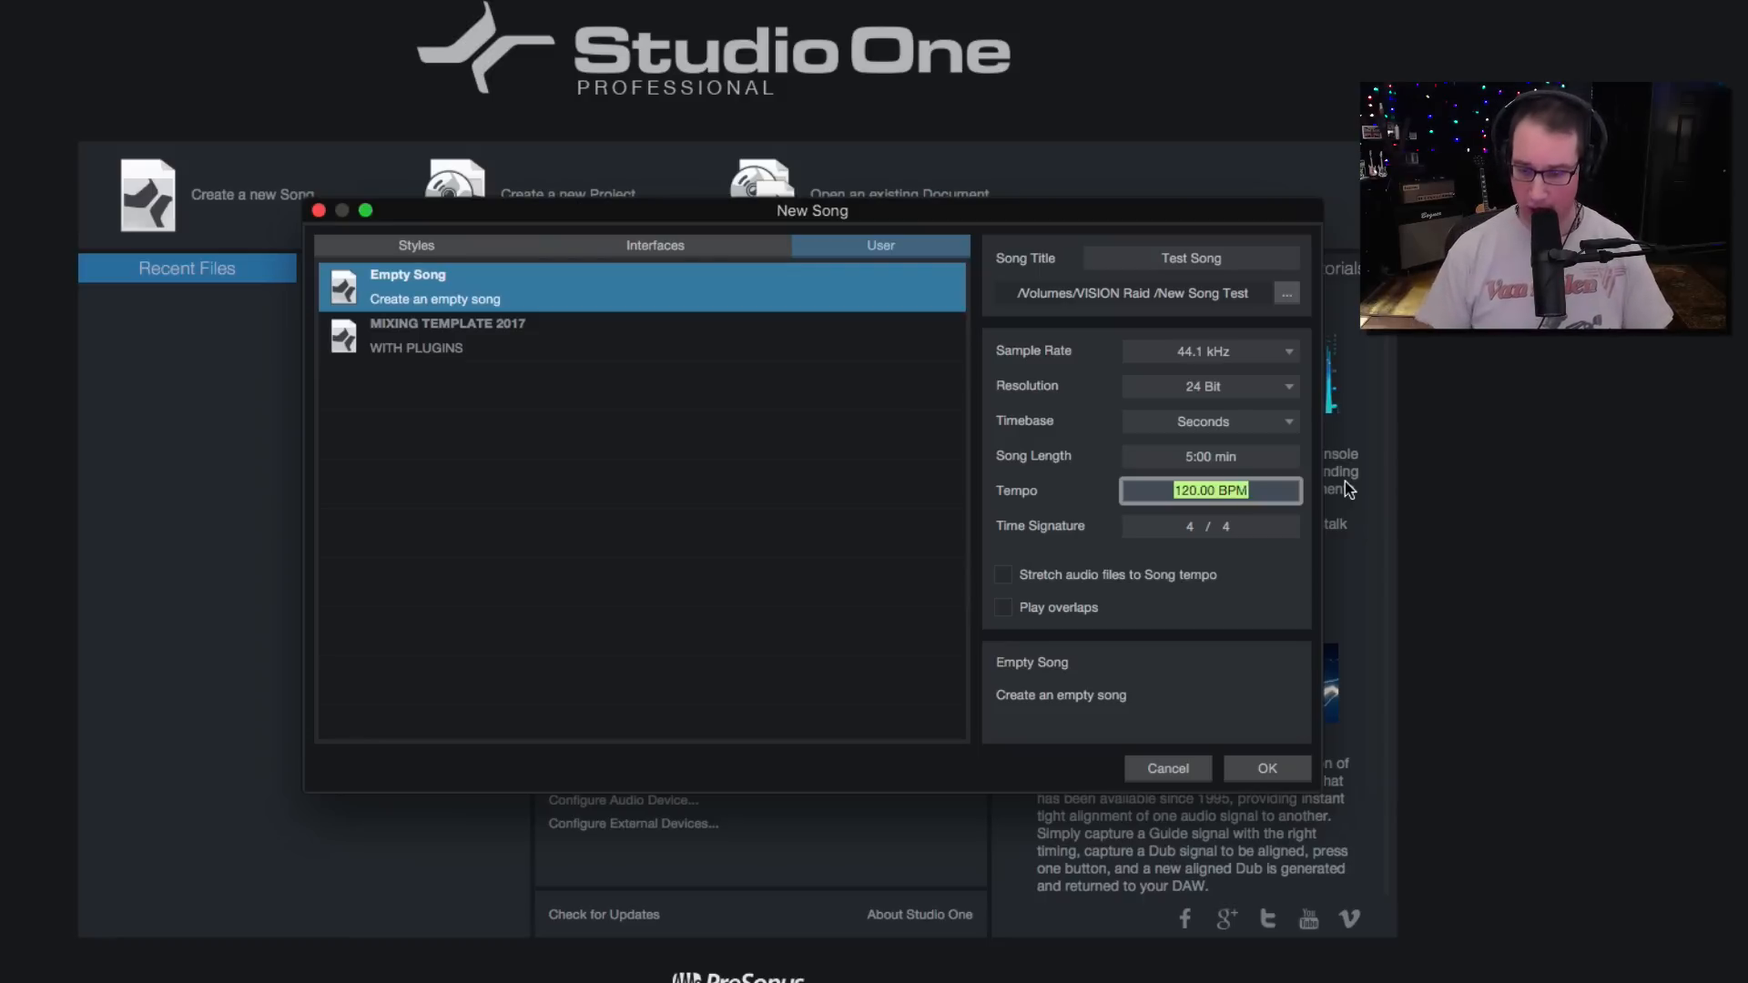
Set the tempo to 70 BPM and create the song with these settings.
text(70)
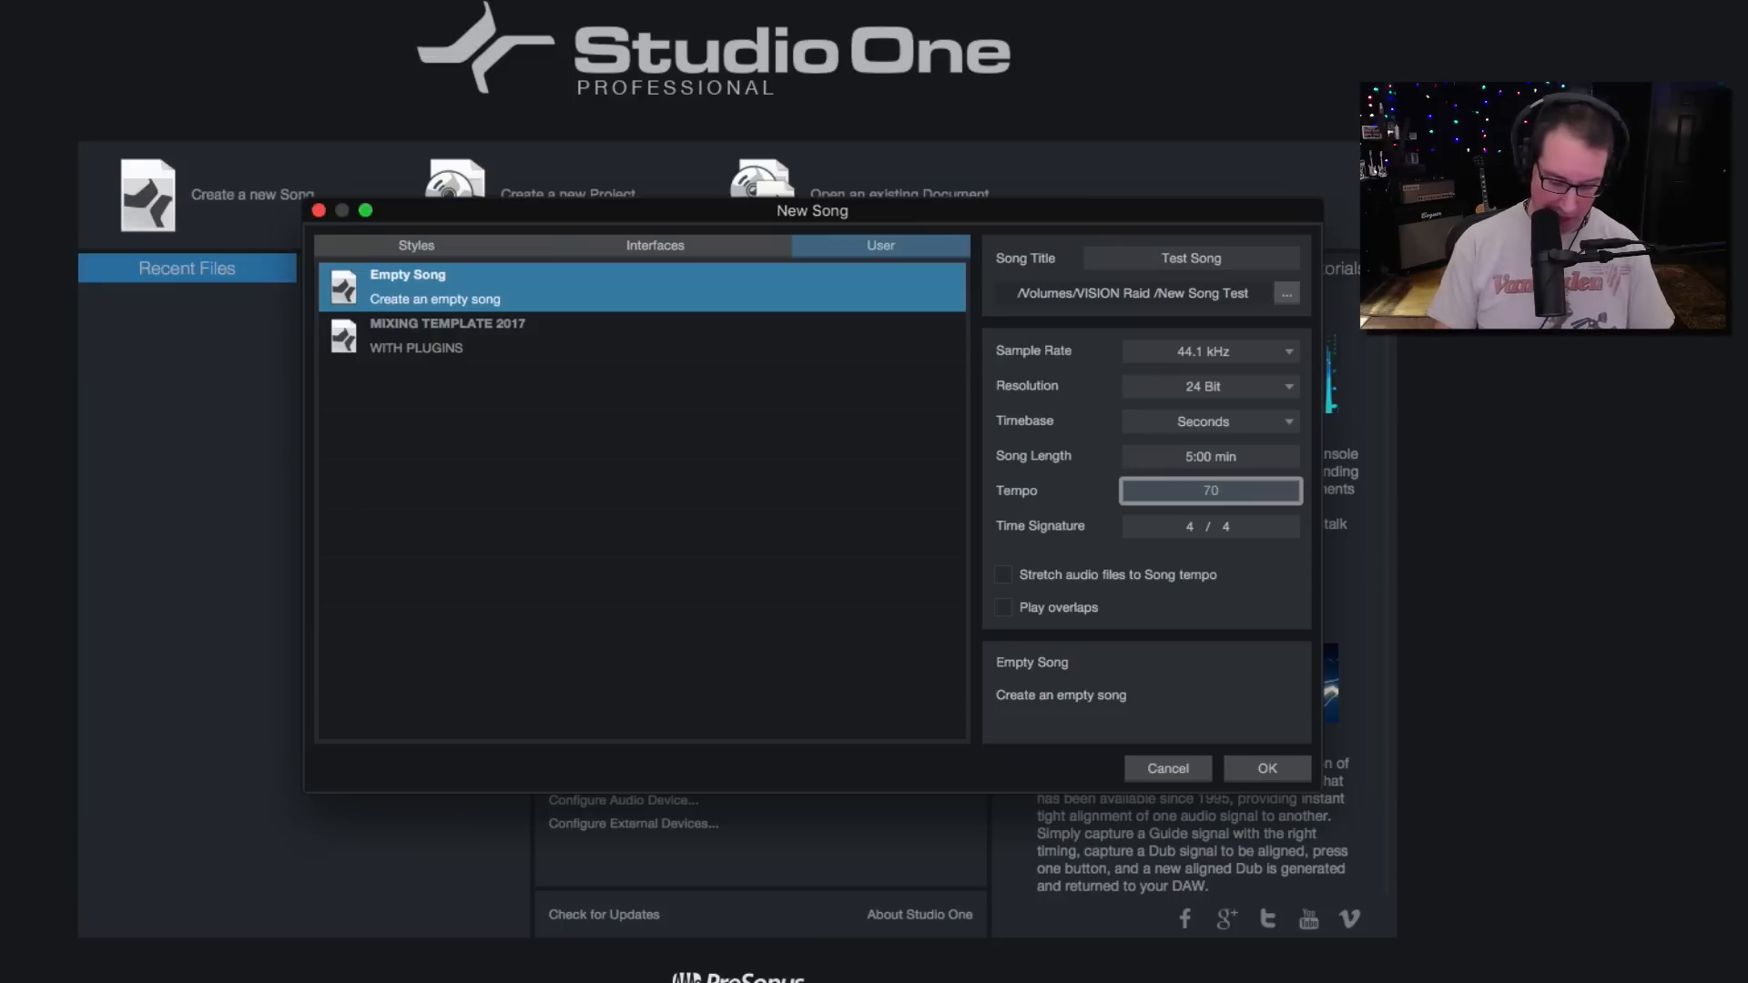
text(b)
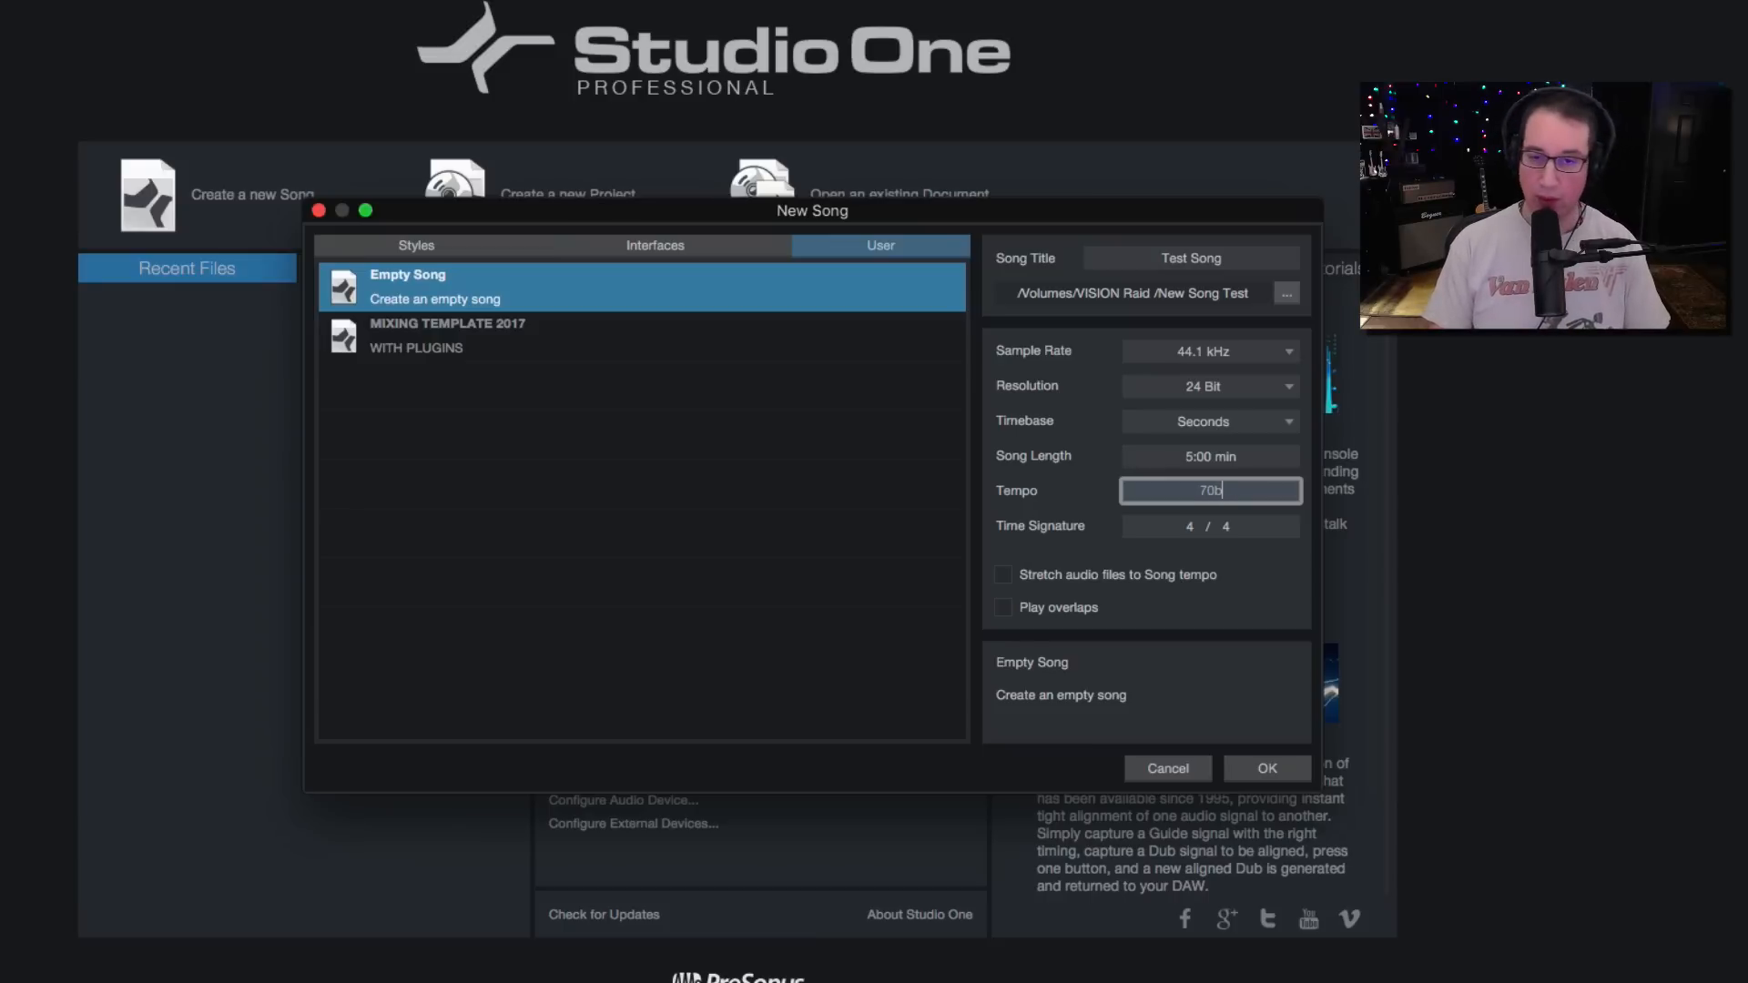
text(pm)
key(Tab)
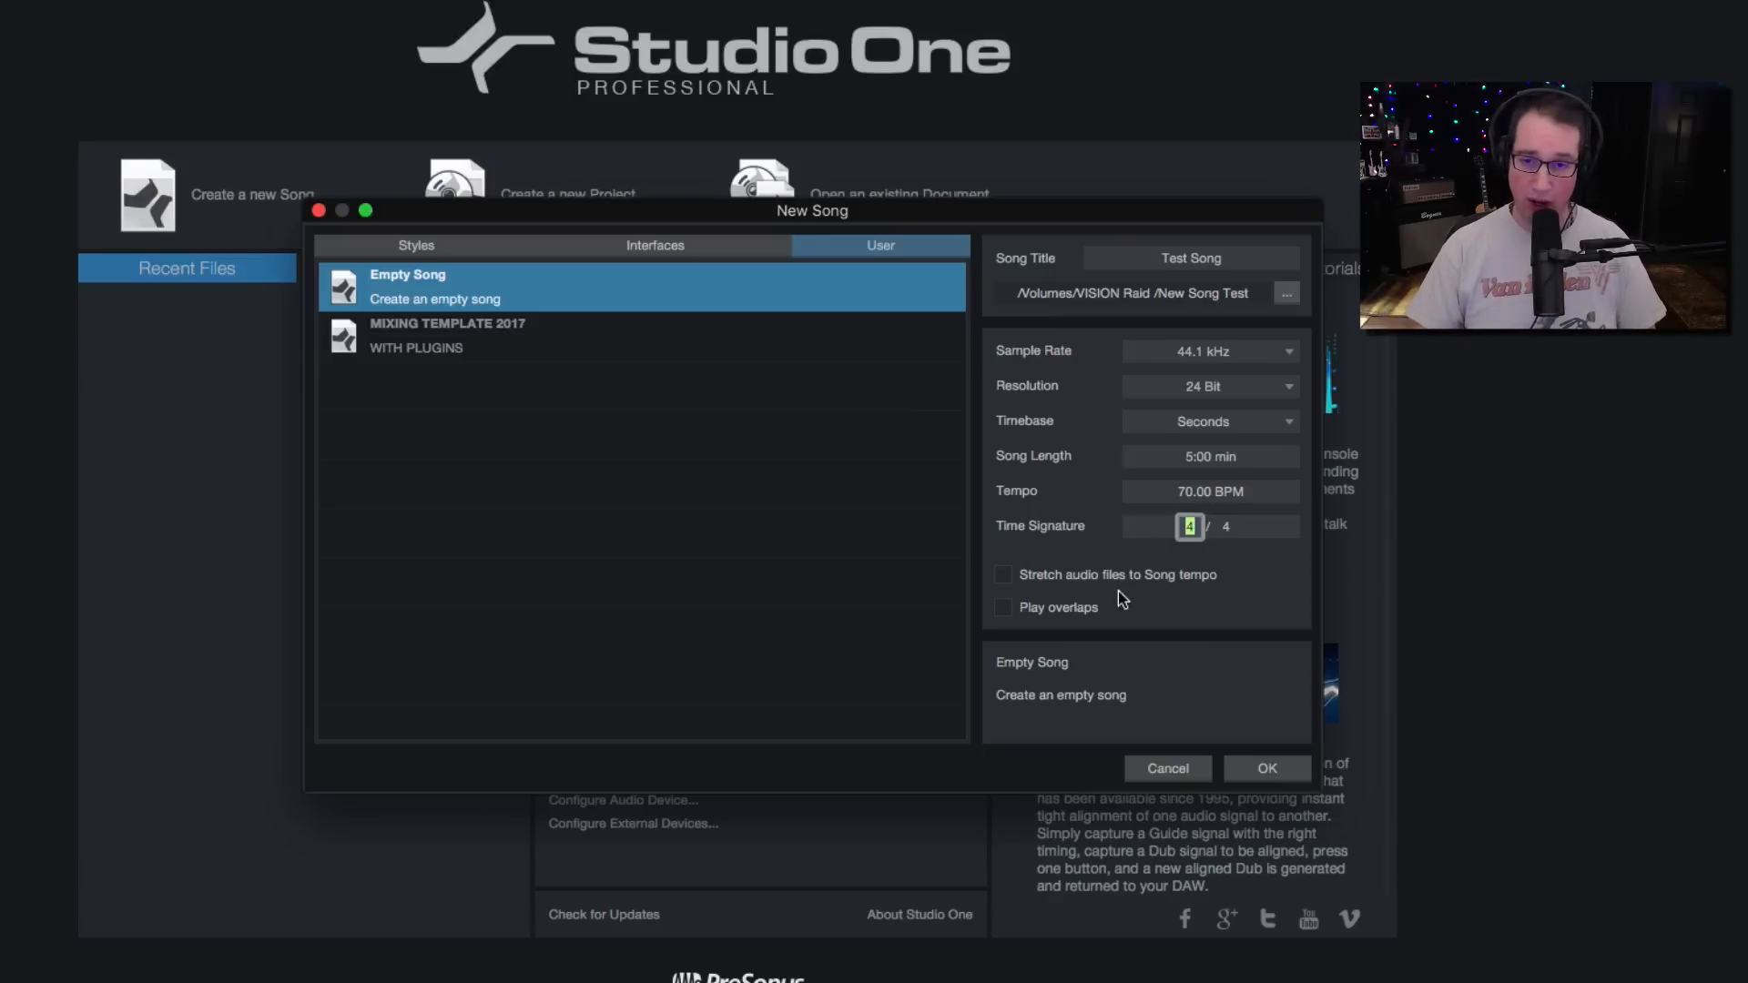
click(1270, 770)
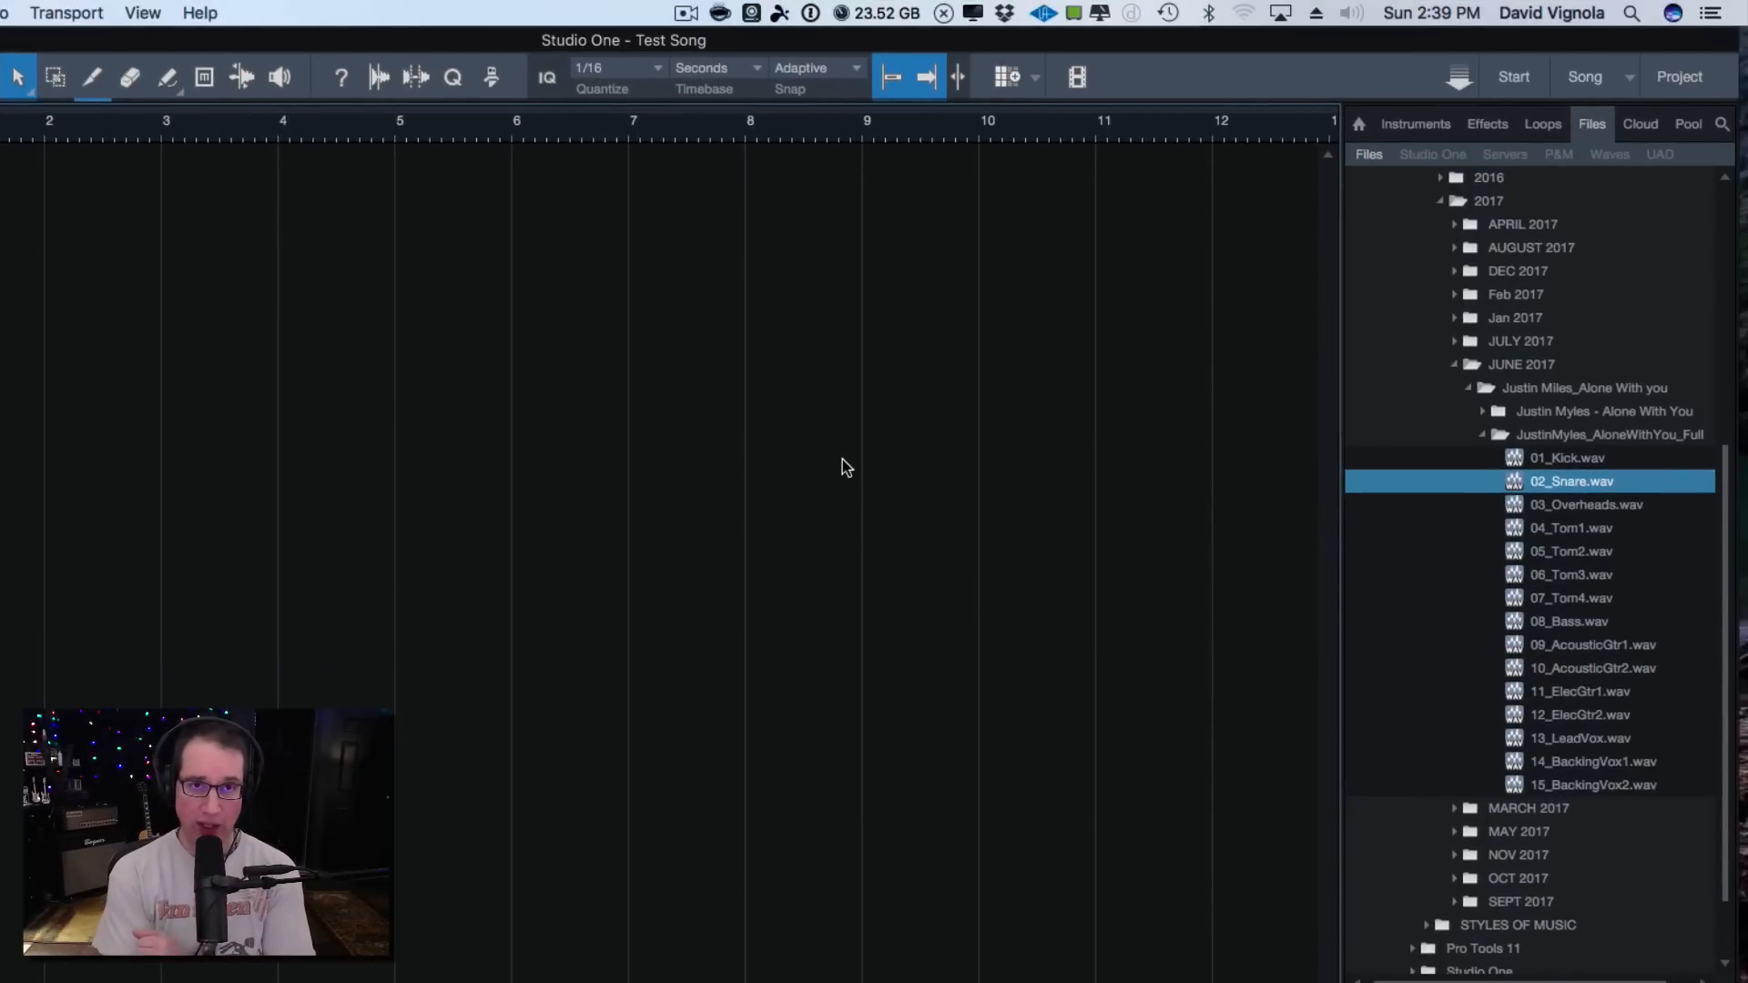
Collapse the JUNE 2017 folder in the file browser and hide the browser.
click(1483, 435)
click(1455, 365)
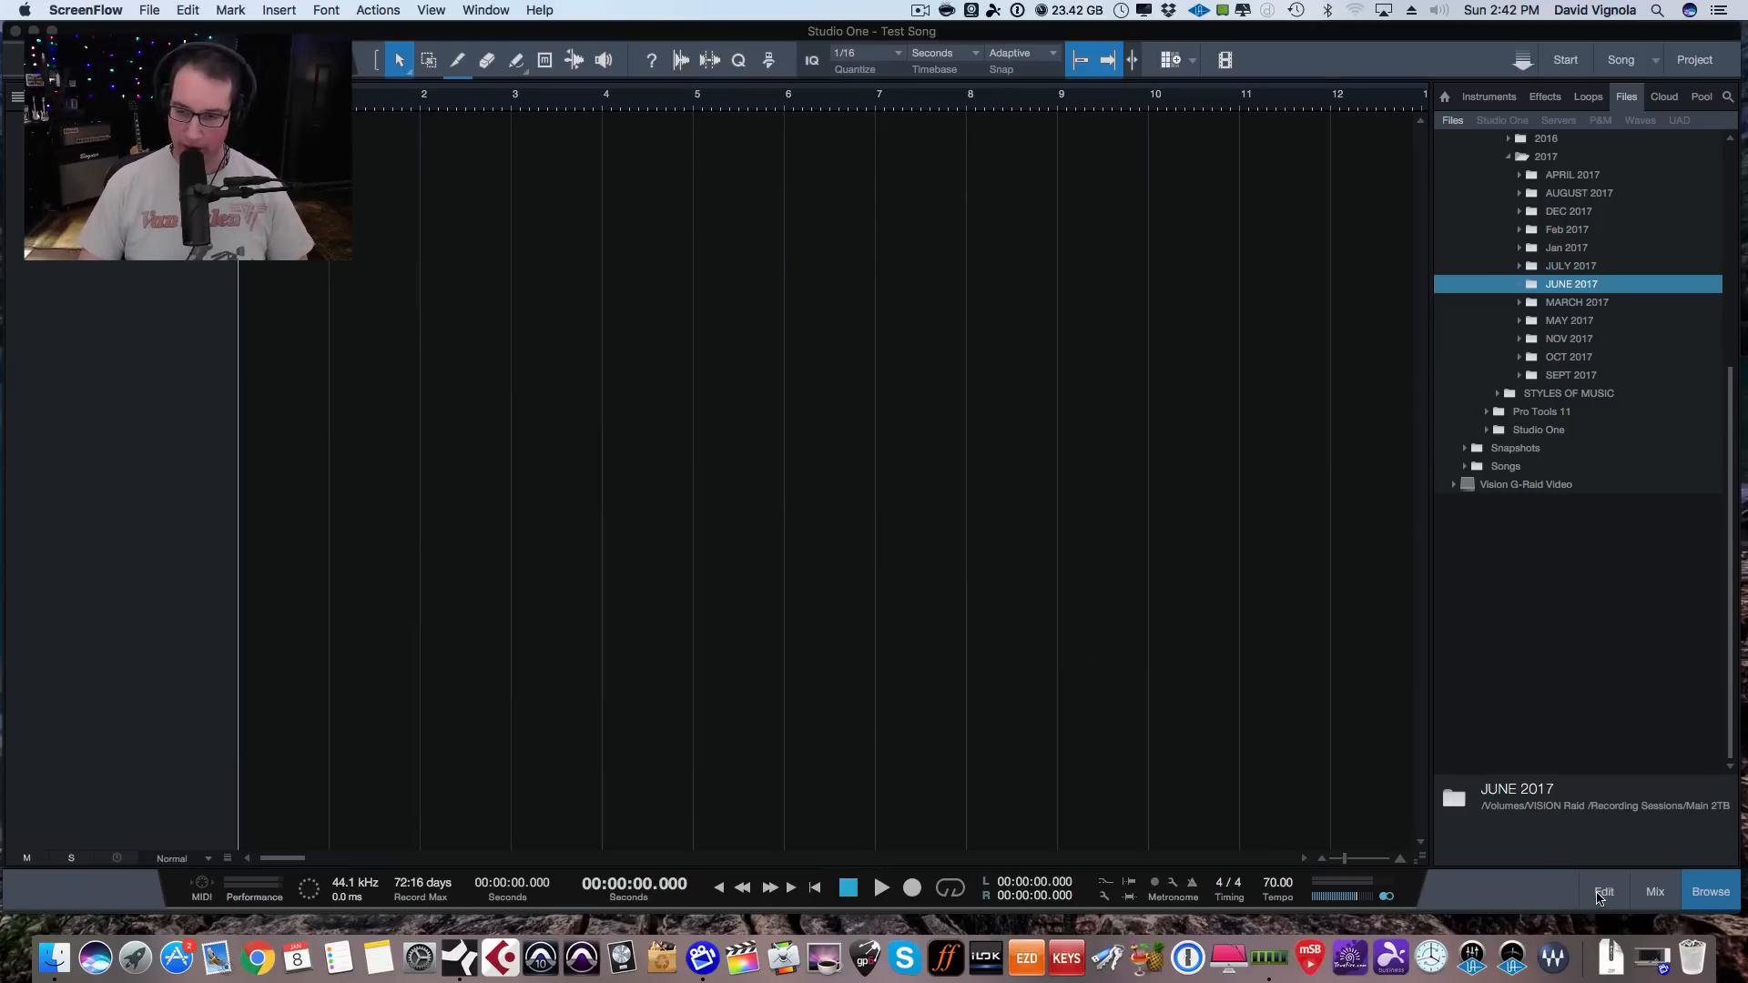
click(1707, 894)
click(1707, 894)
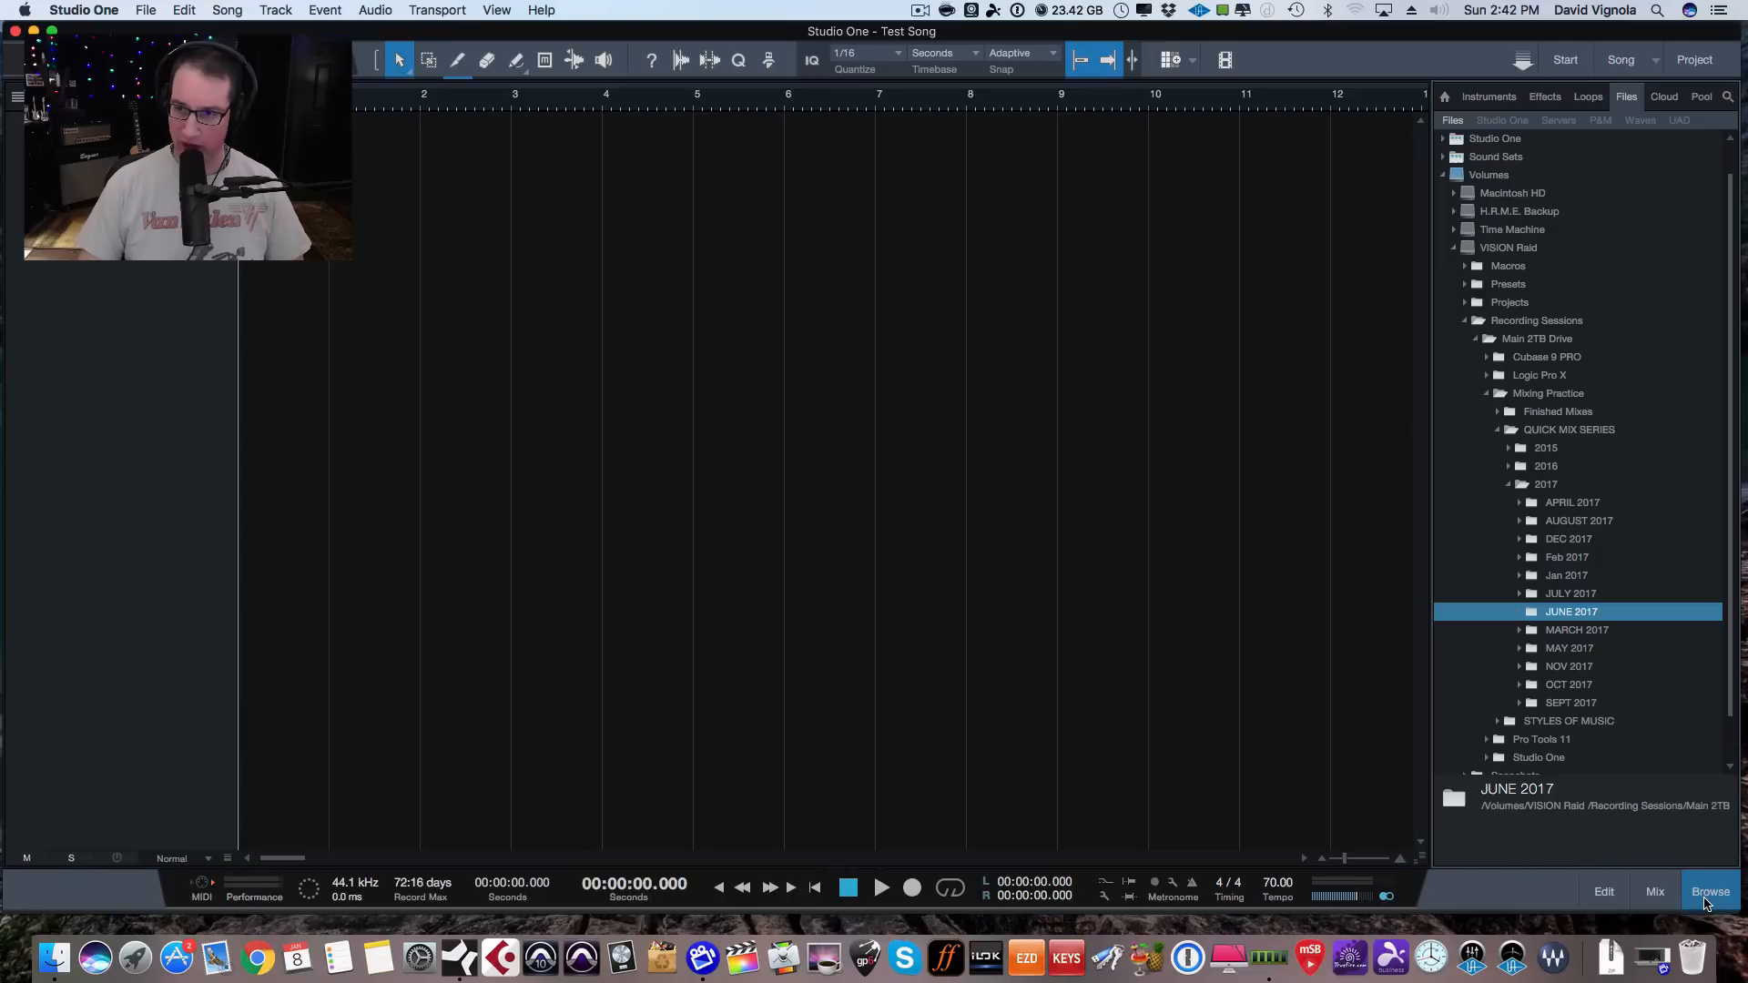
click(1707, 894)
click(1705, 899)
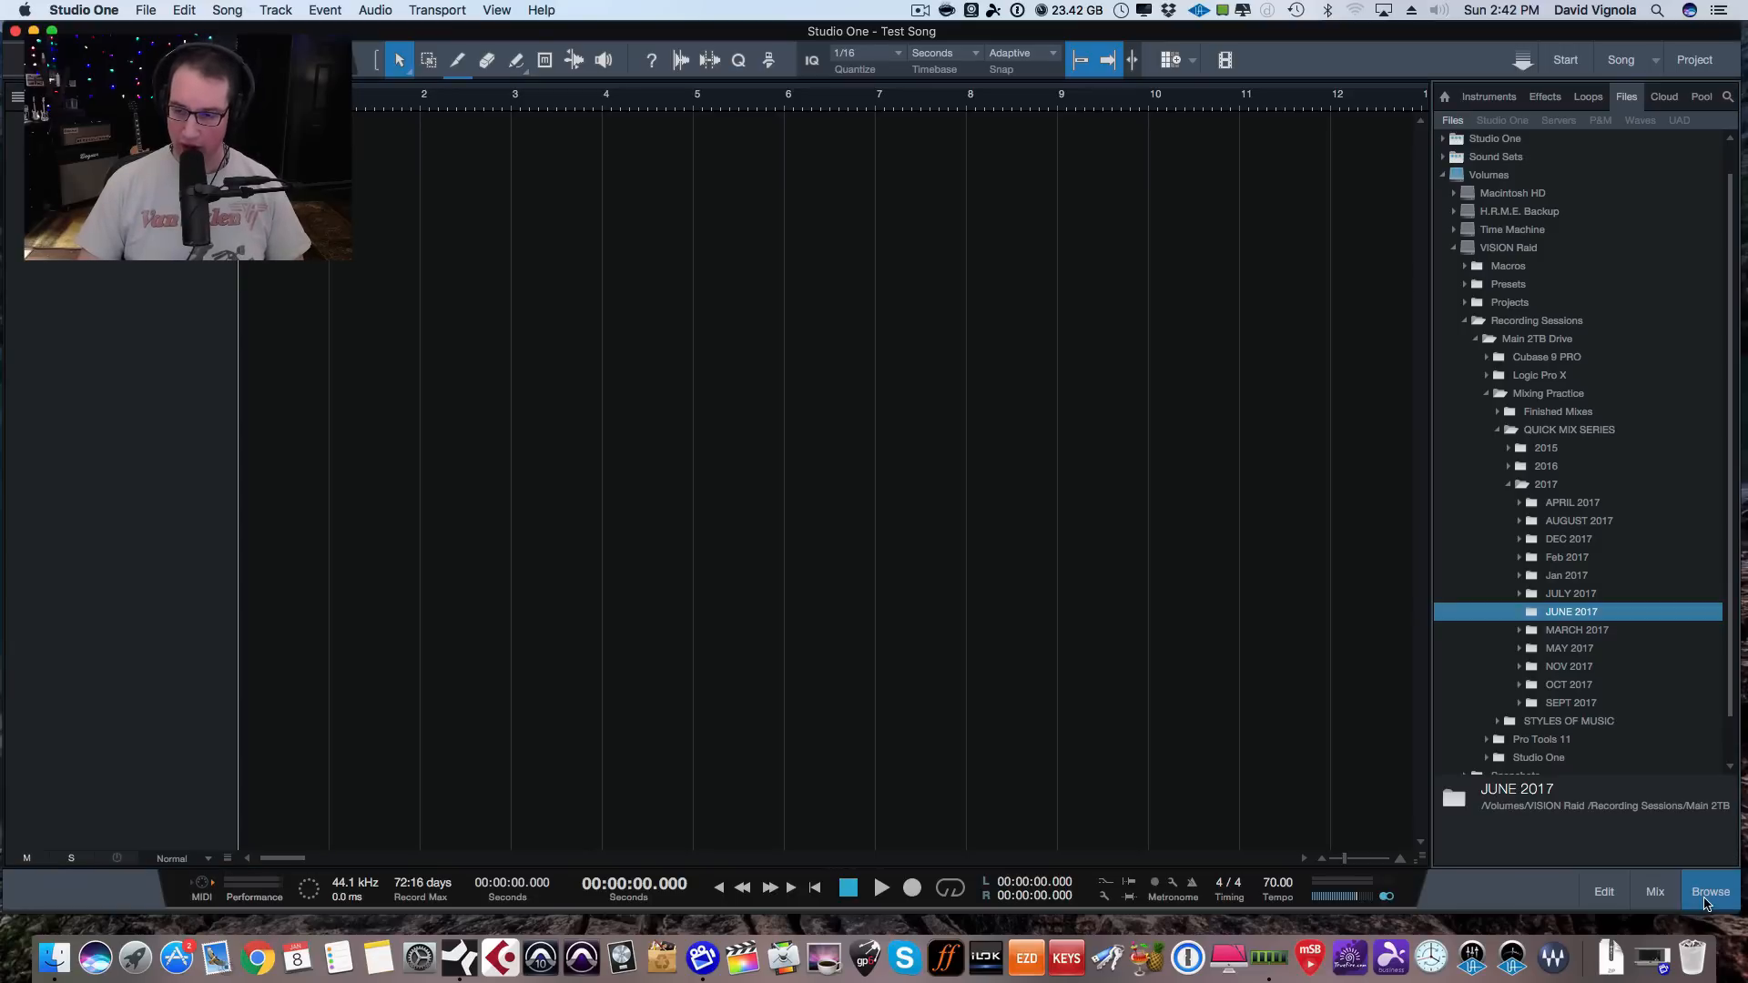
click(1706, 899)
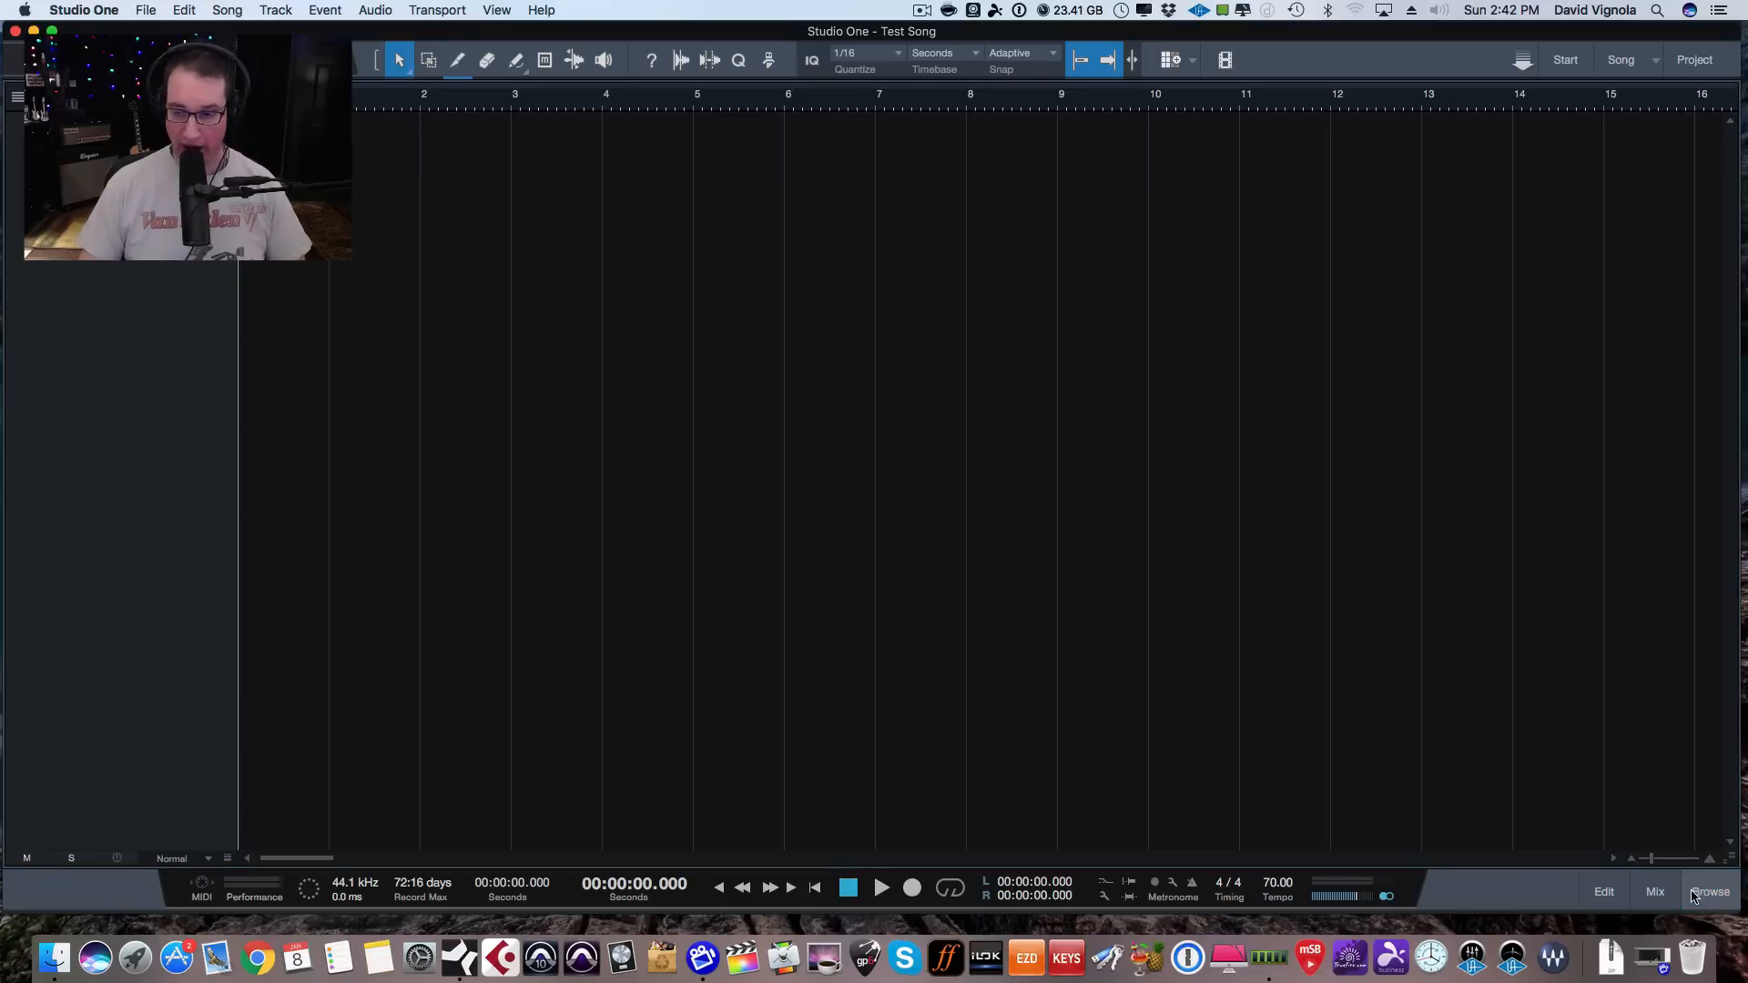
Show the mixing console and add a bus channel to it.
click(1655, 895)
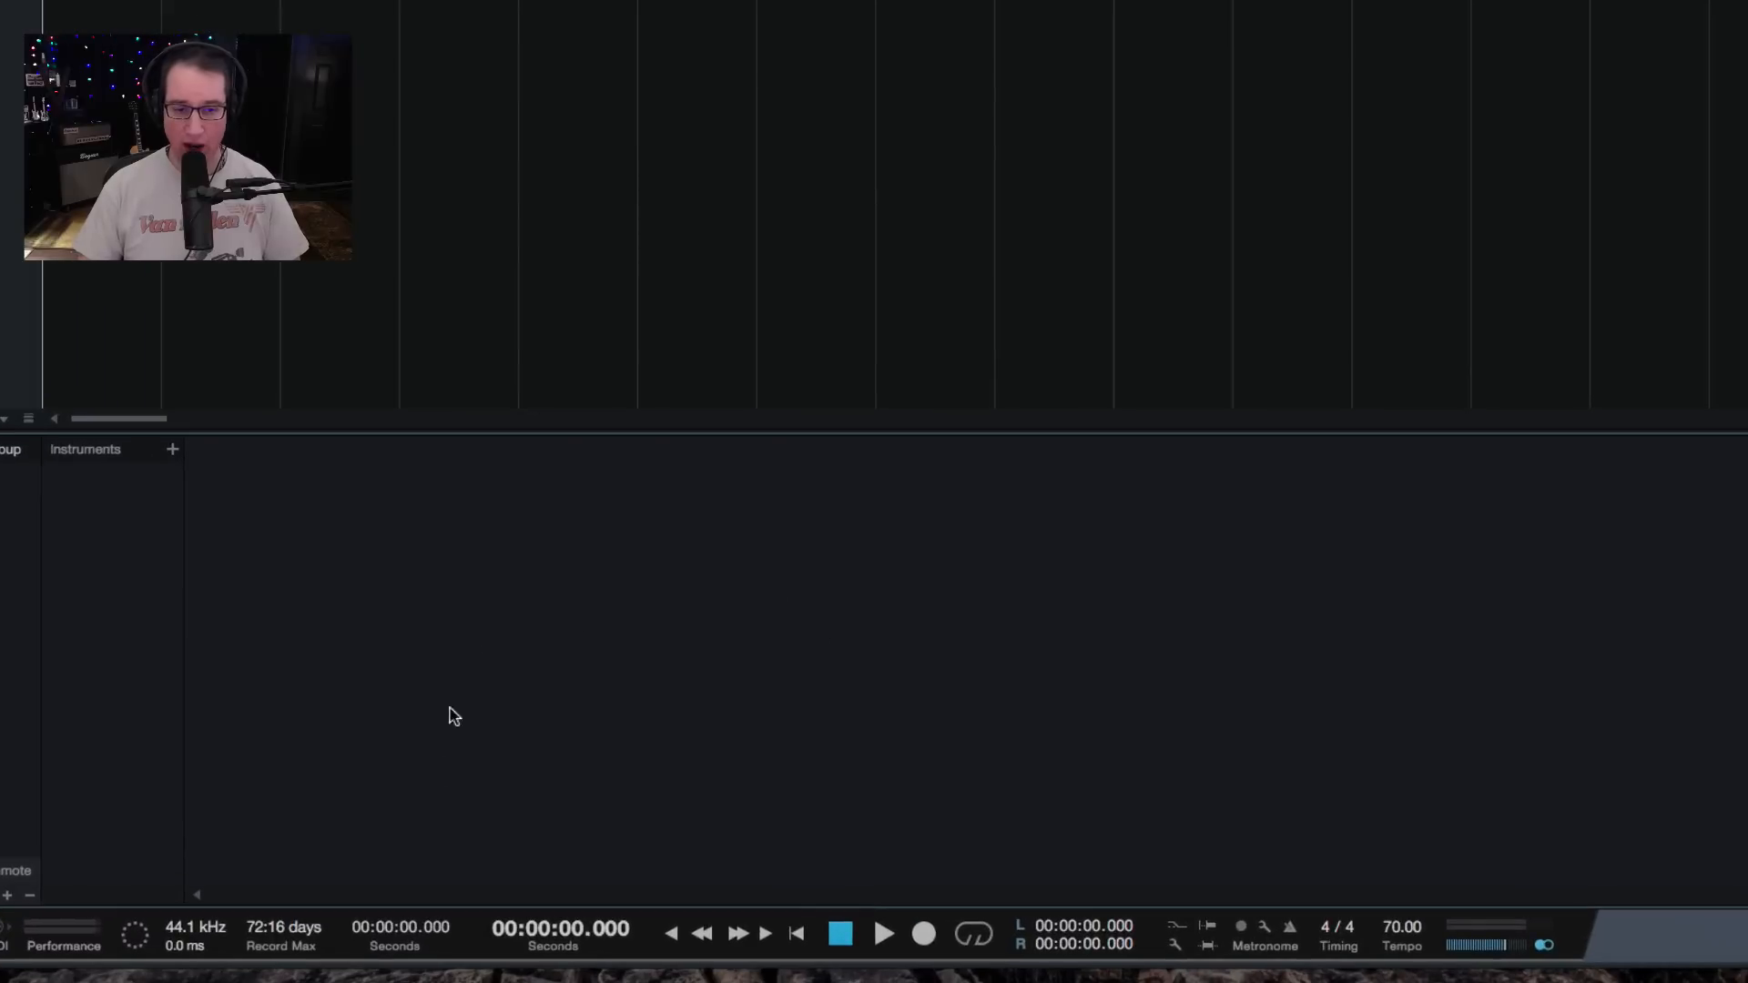
right_click(711, 574)
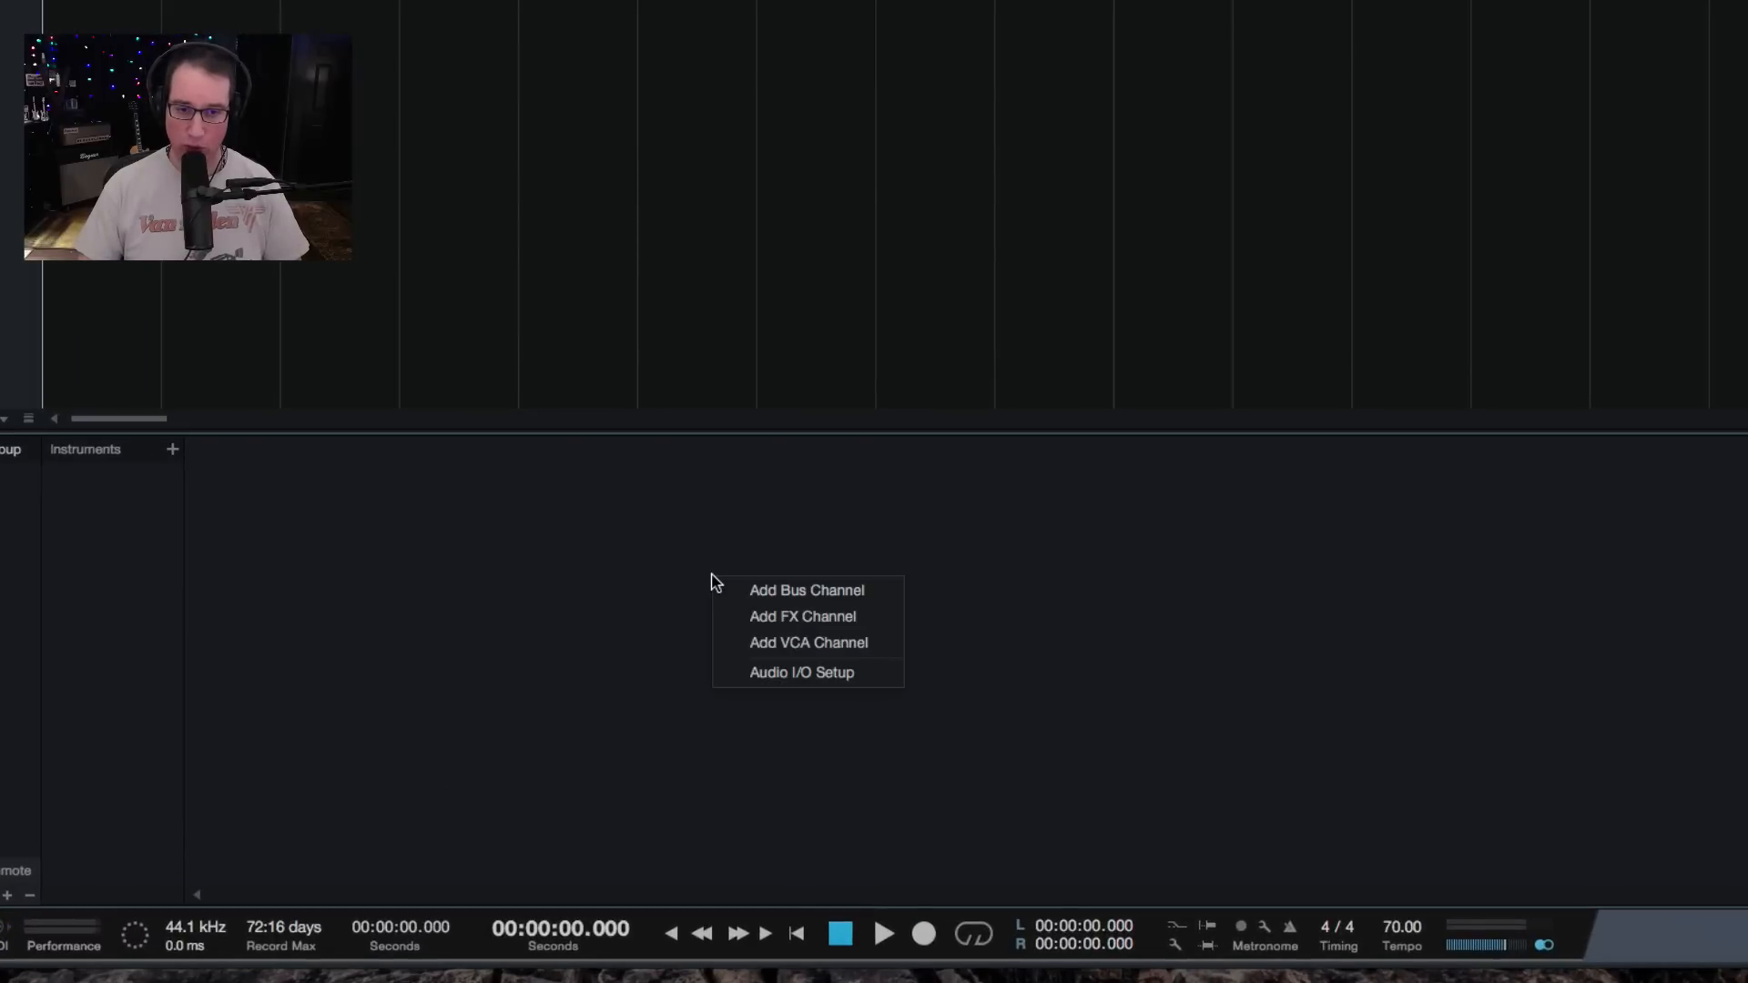
click(802, 594)
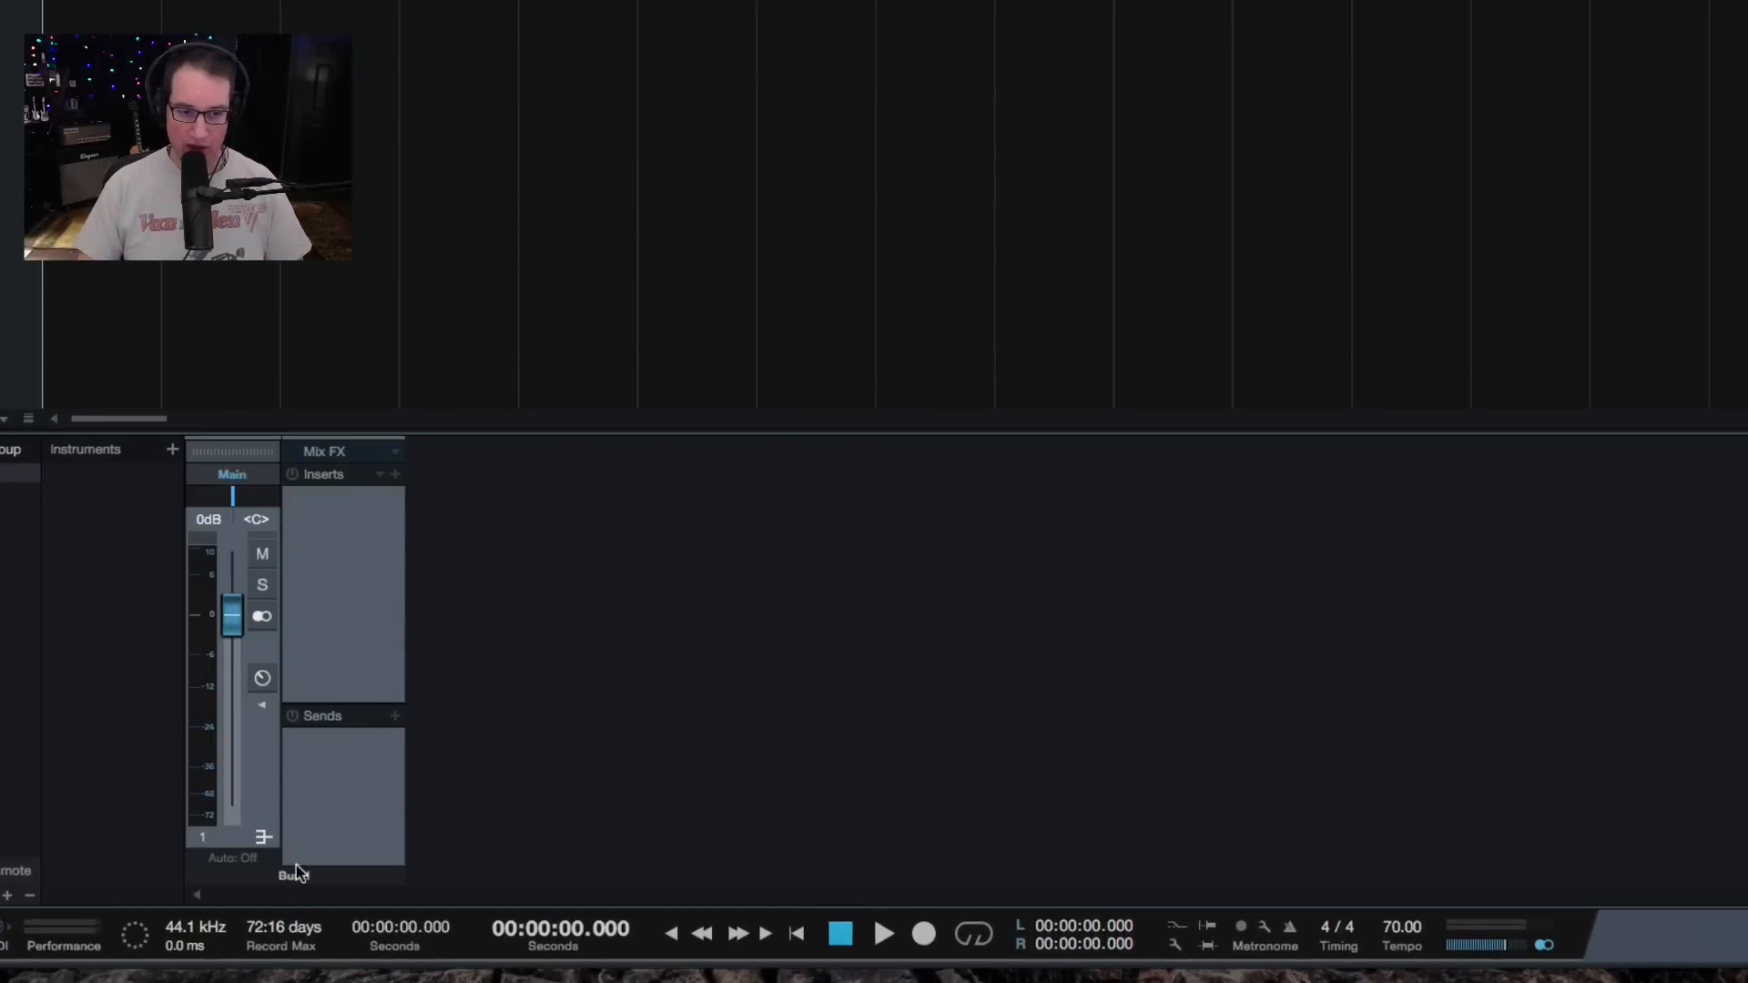
Collapse the inserts and sends section of the Bus 1 channel and set its fader to +0.3 dB.
click(262, 706)
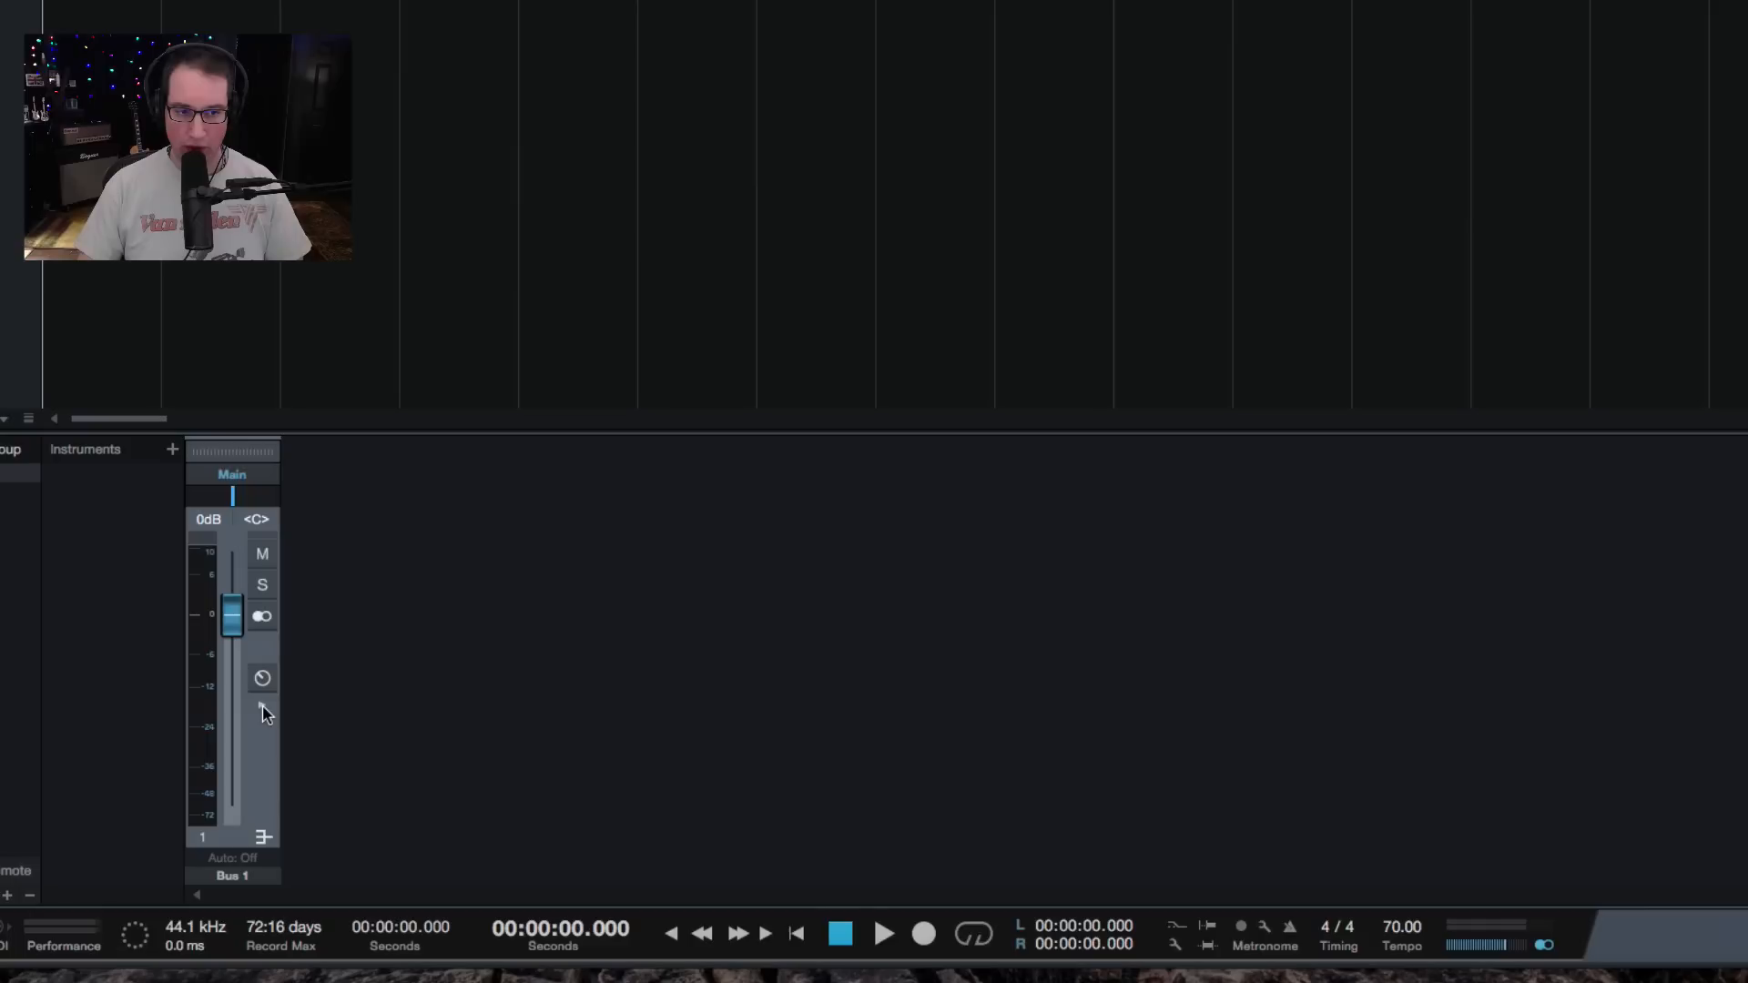
click(263, 706)
click(262, 707)
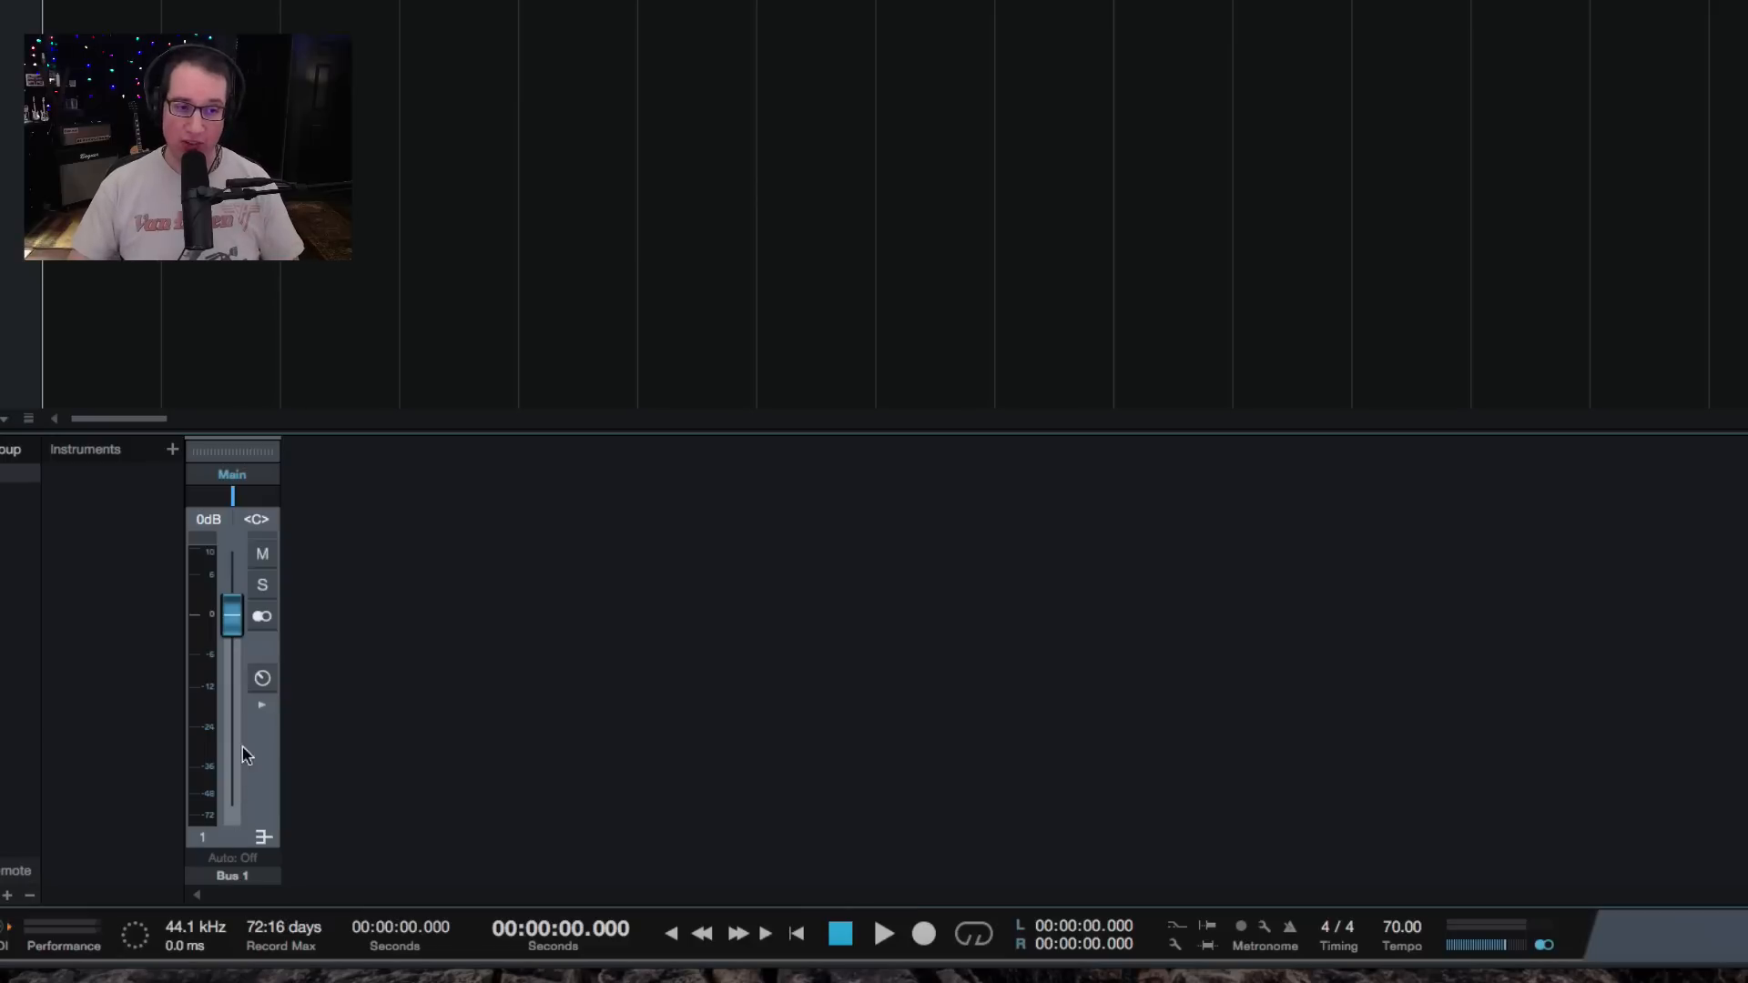
mouse_move(232, 615)
mouse_down()
mouse_move(227, 714)
mouse_move(231, 592)
mouse_move(230, 617)
mouse_up()
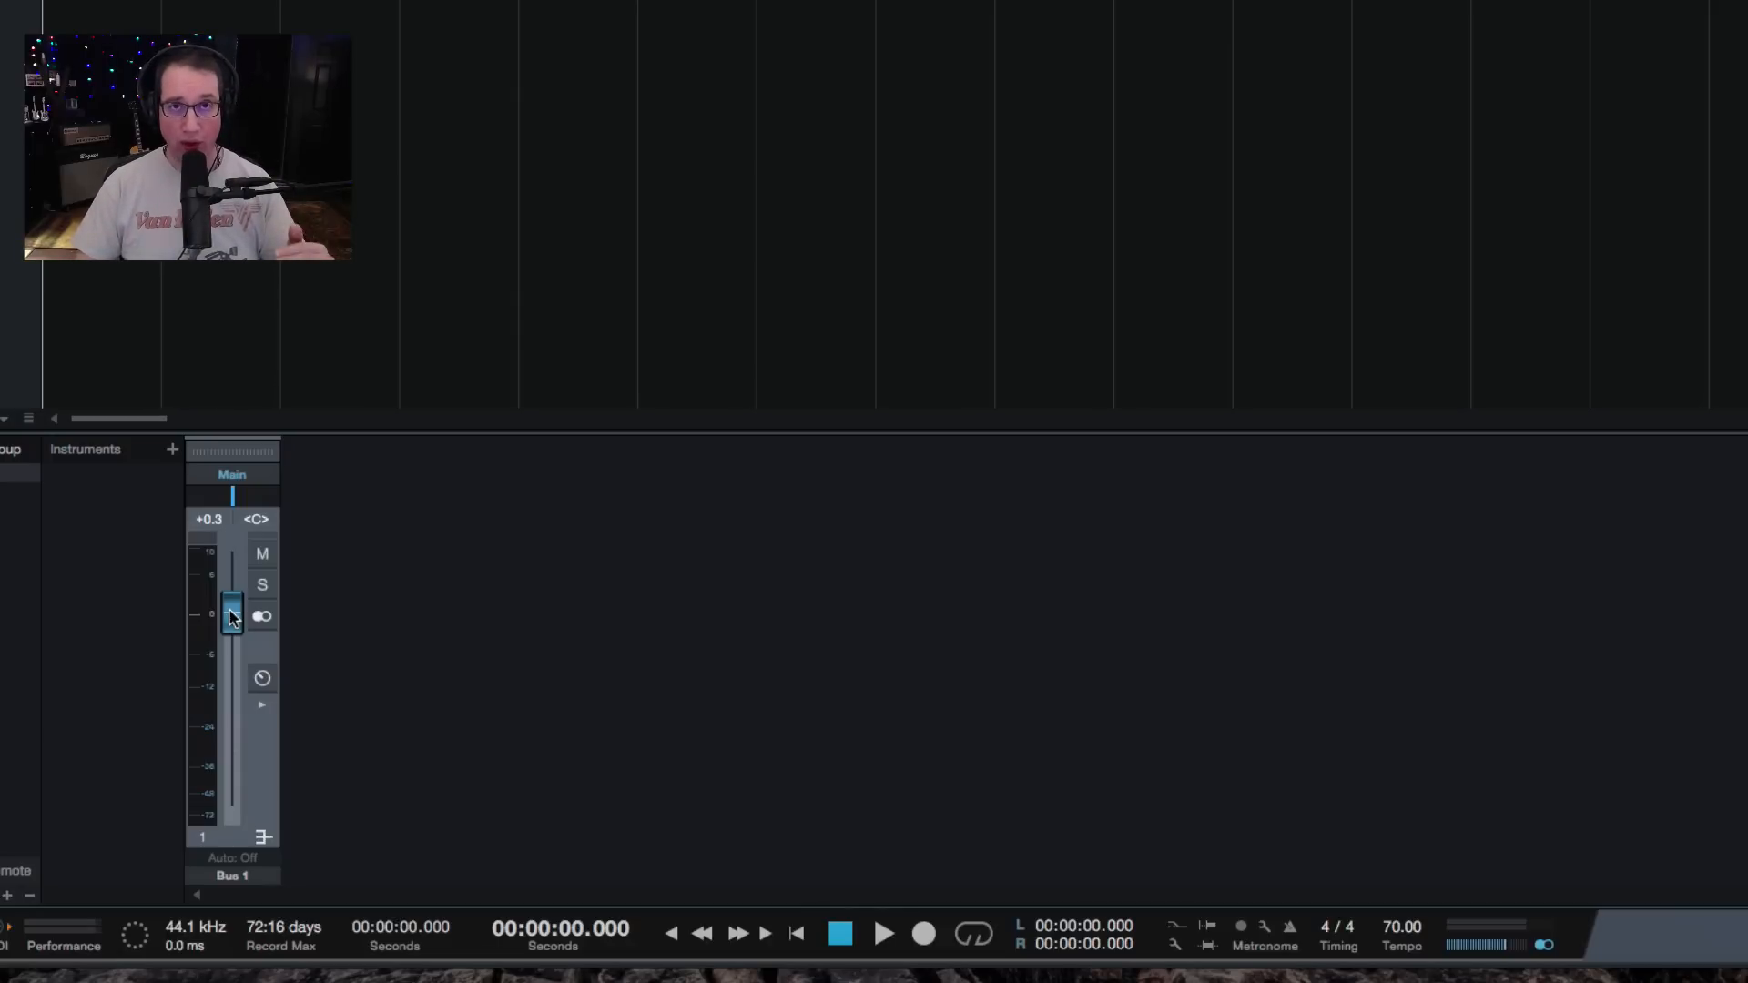
Set the Bus 1 fader to -0.9 dB, and add a second bus channel with its inserts and sends section collapsed.
mouse_move(230, 617)
mouse_down()
mouse_move(231, 701)
mouse_move(230, 625)
mouse_up()
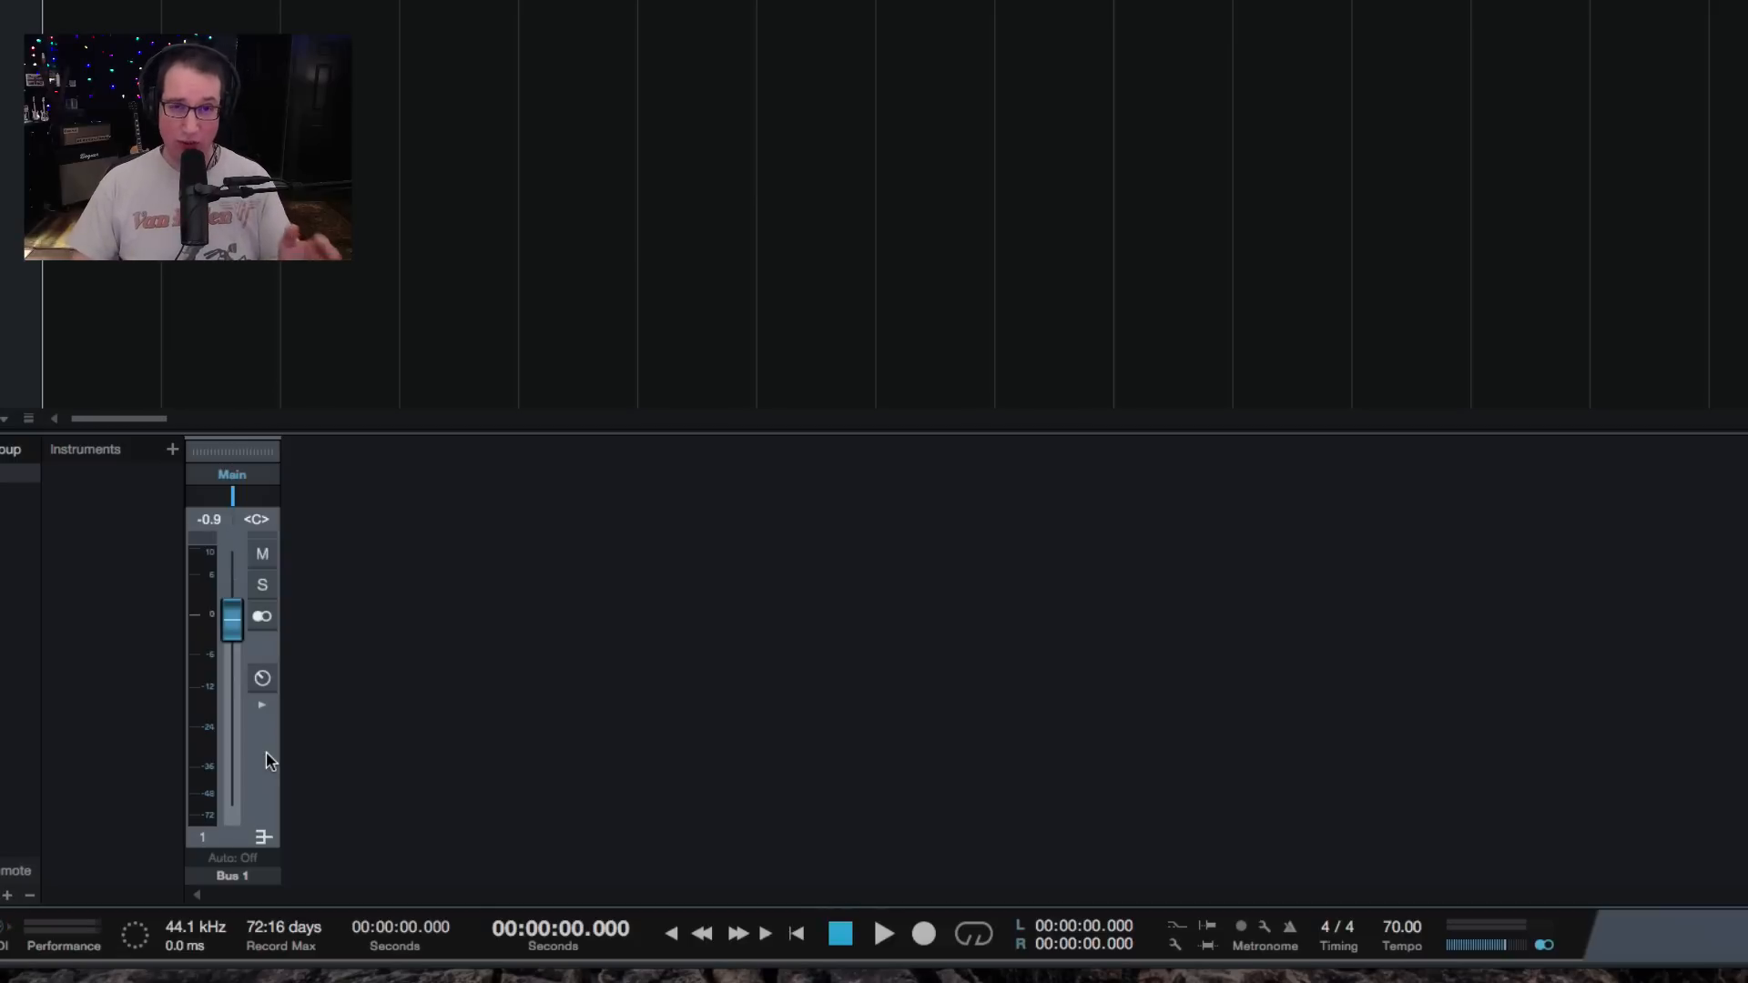
right_click(349, 692)
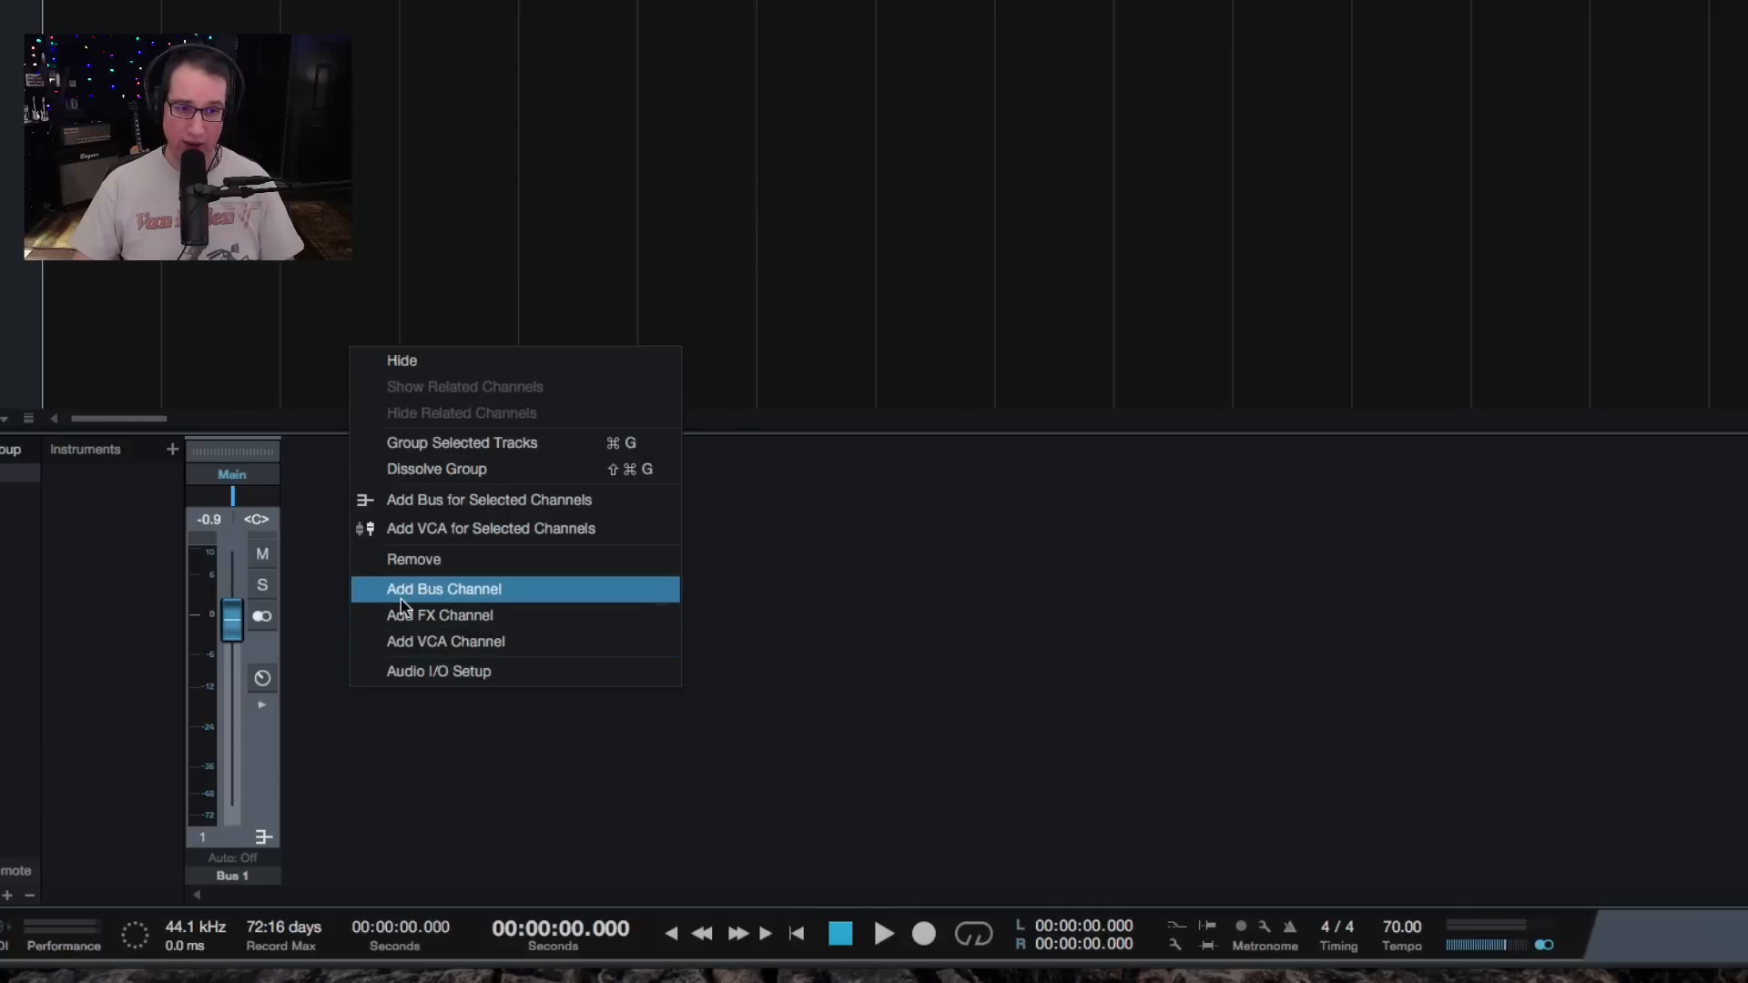
click(386, 586)
click(360, 705)
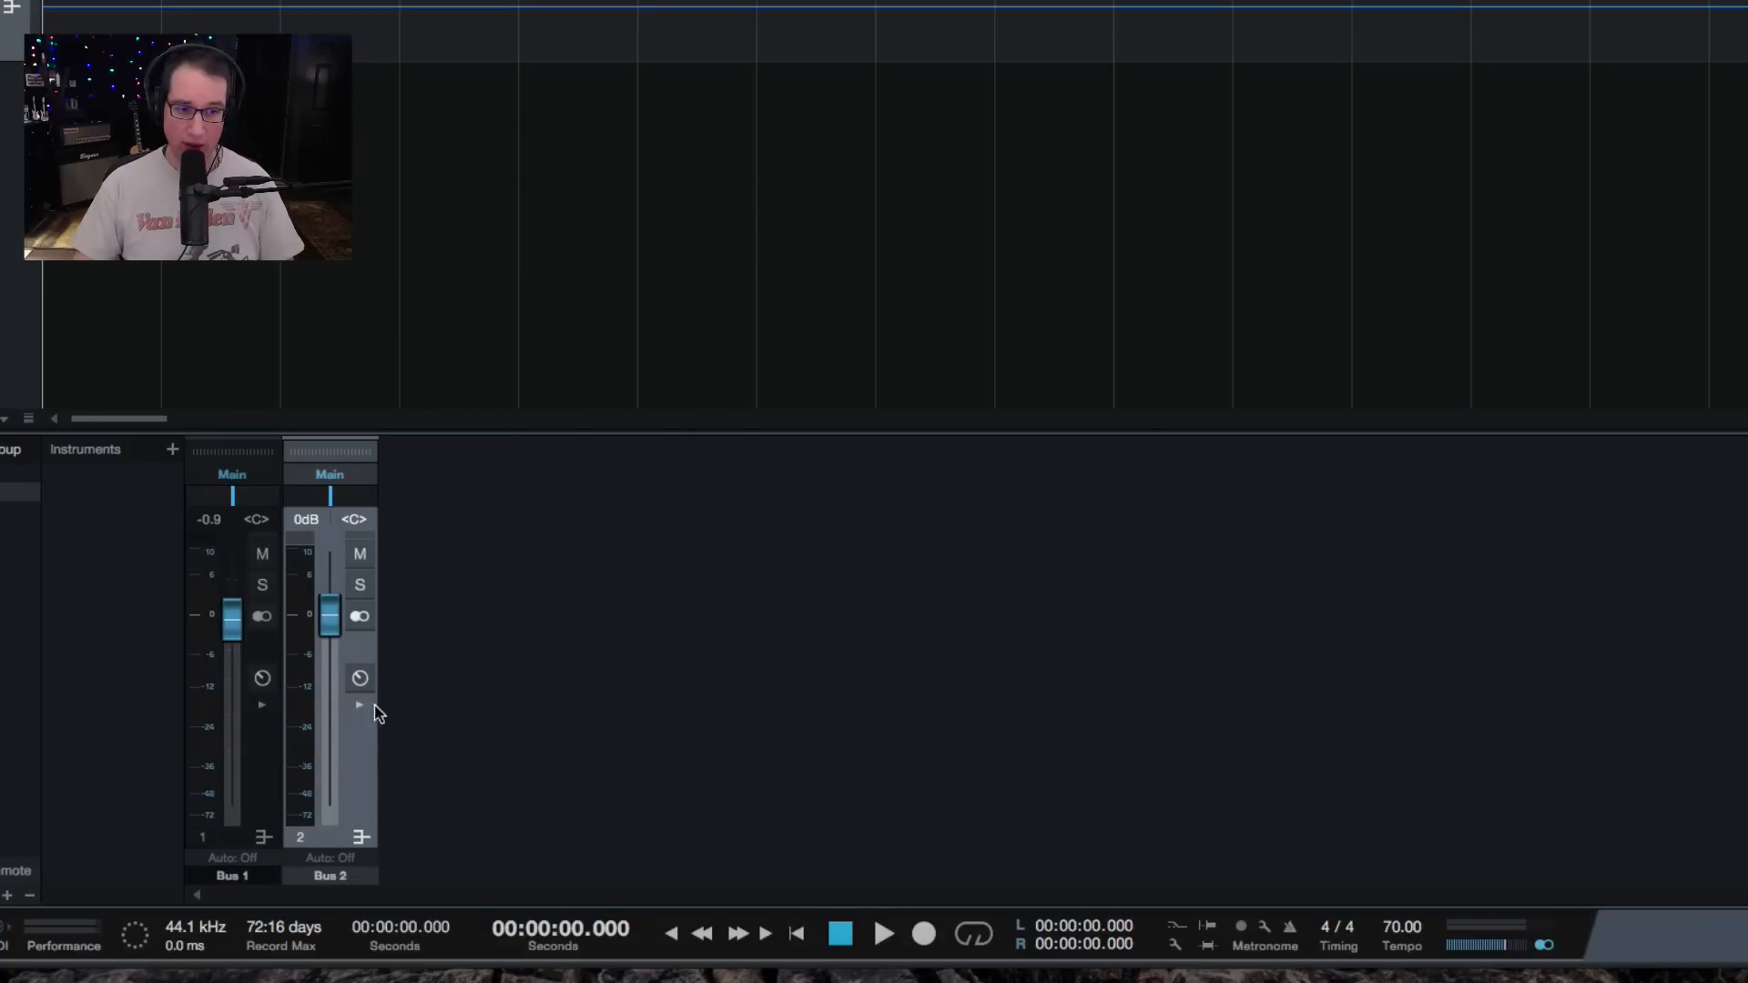
Add three more bus channels, Bus 3 to Bus 5, and collapse the inserts and sends section of each.
right_click(419, 706)
click(465, 605)
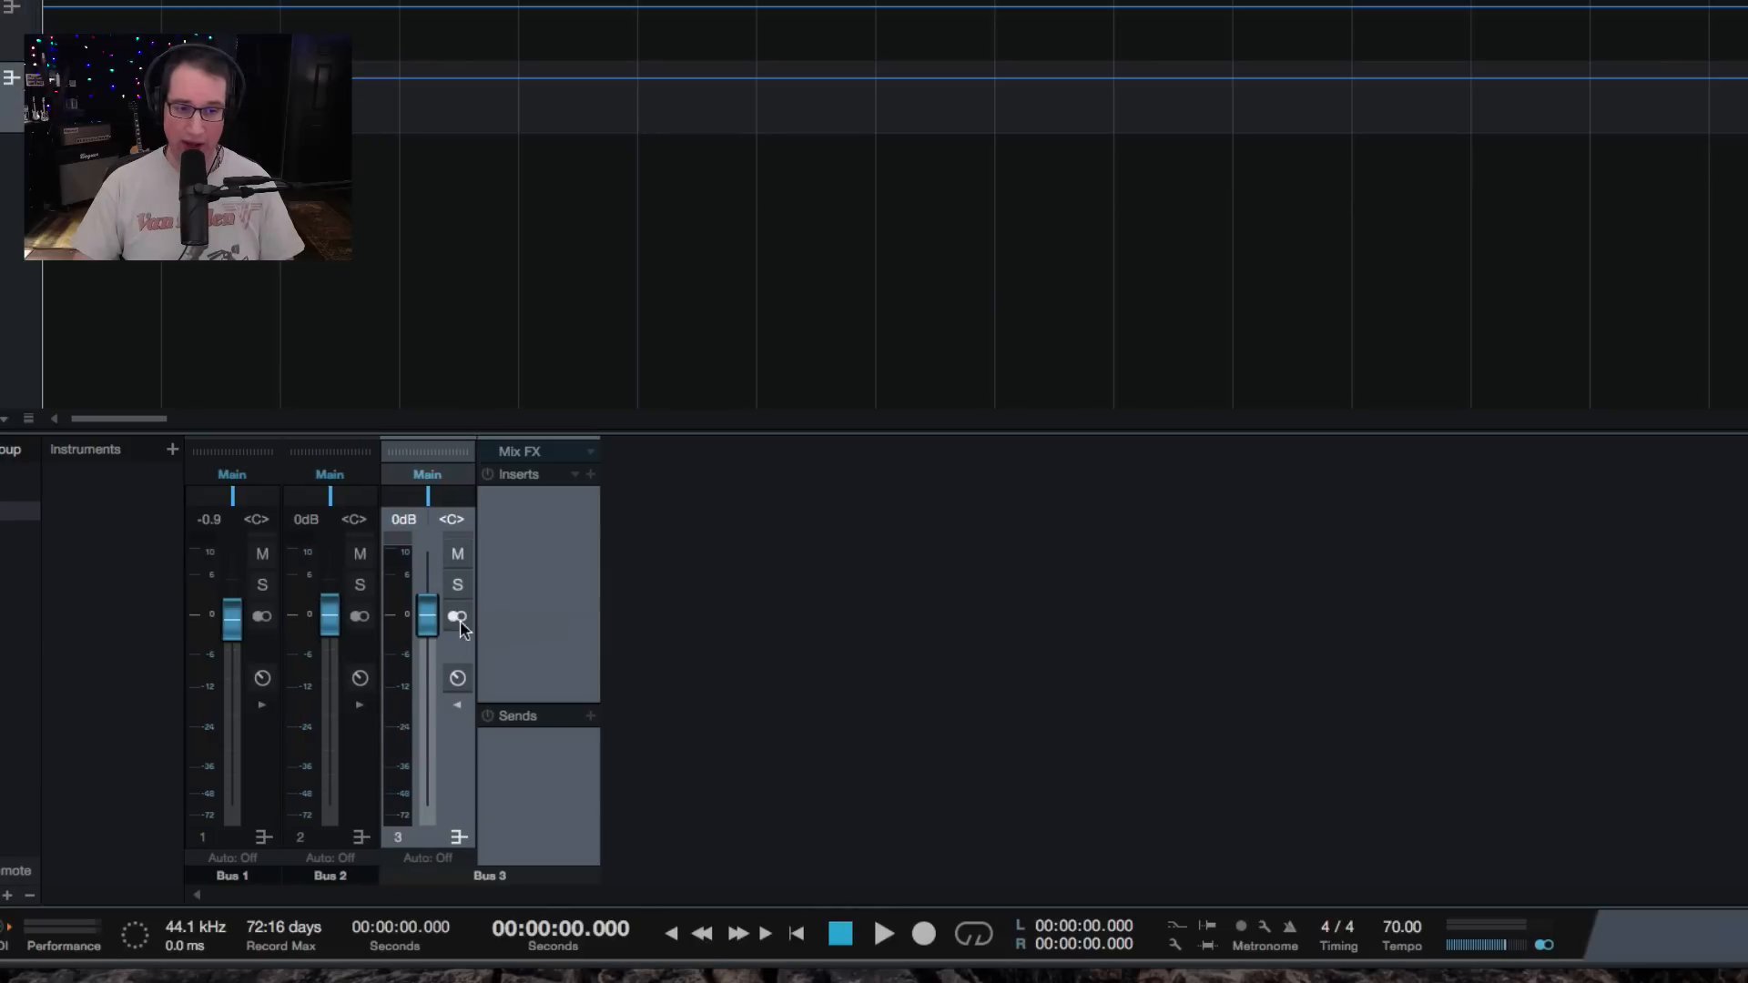
click(457, 705)
right_click(528, 701)
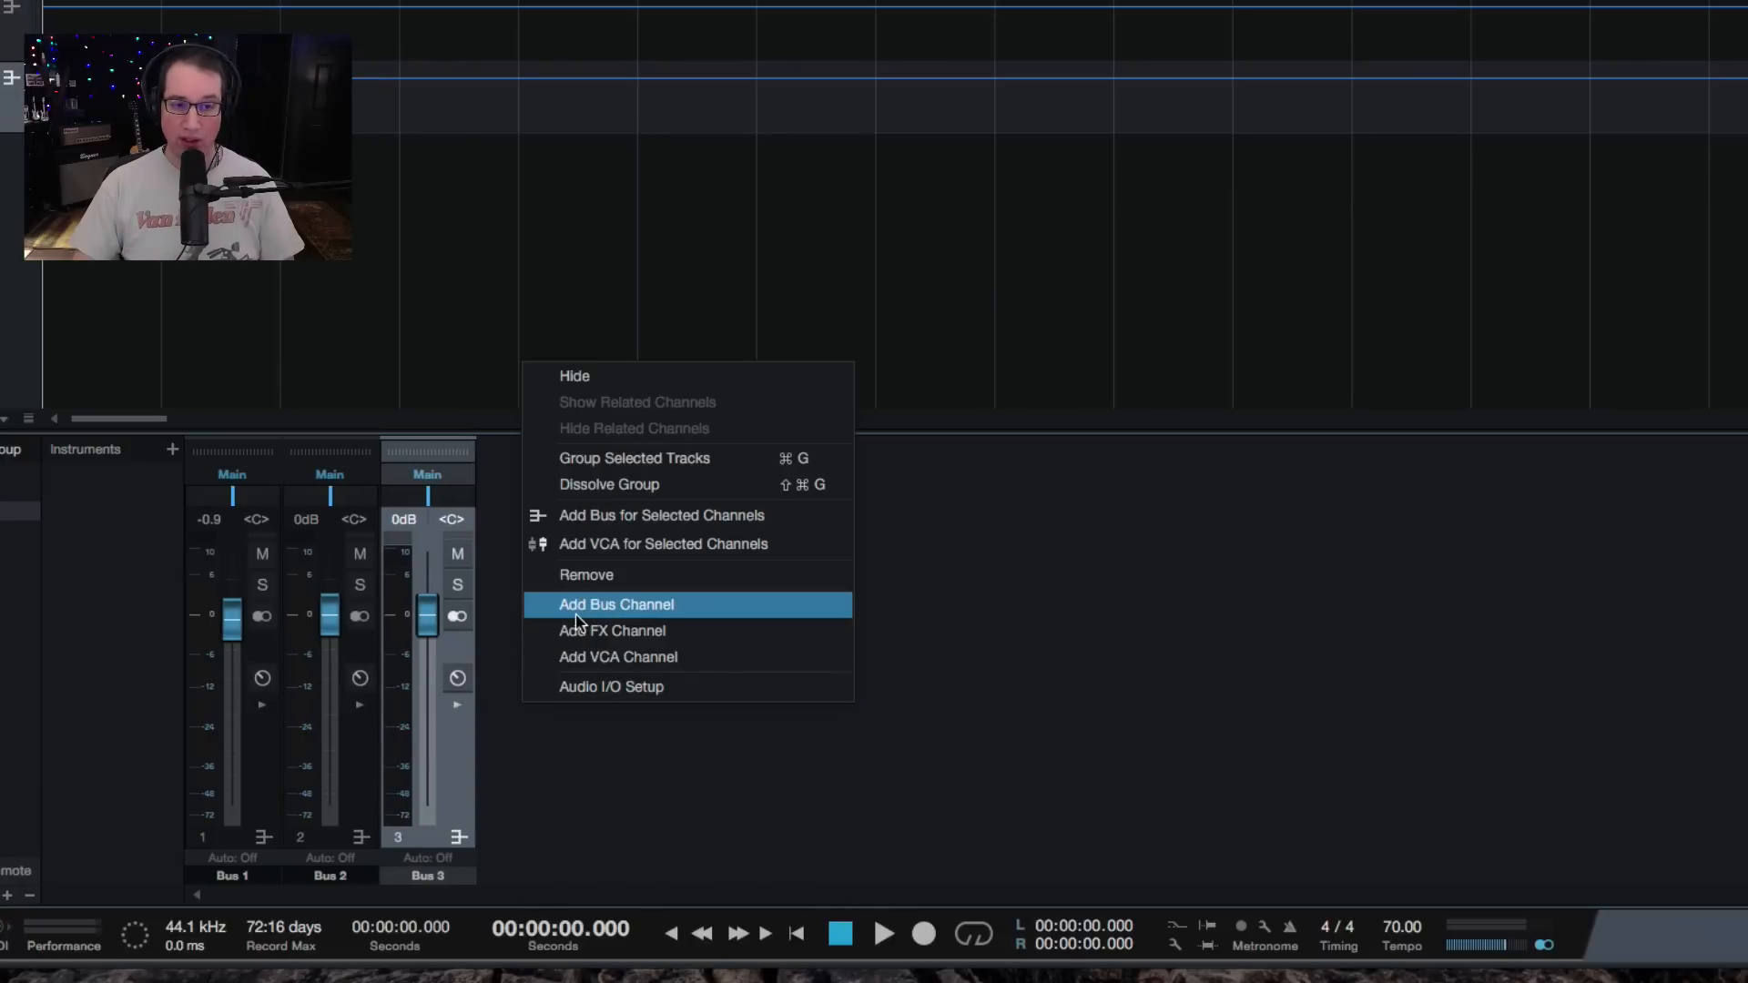
click(546, 601)
click(553, 703)
right_click(609, 687)
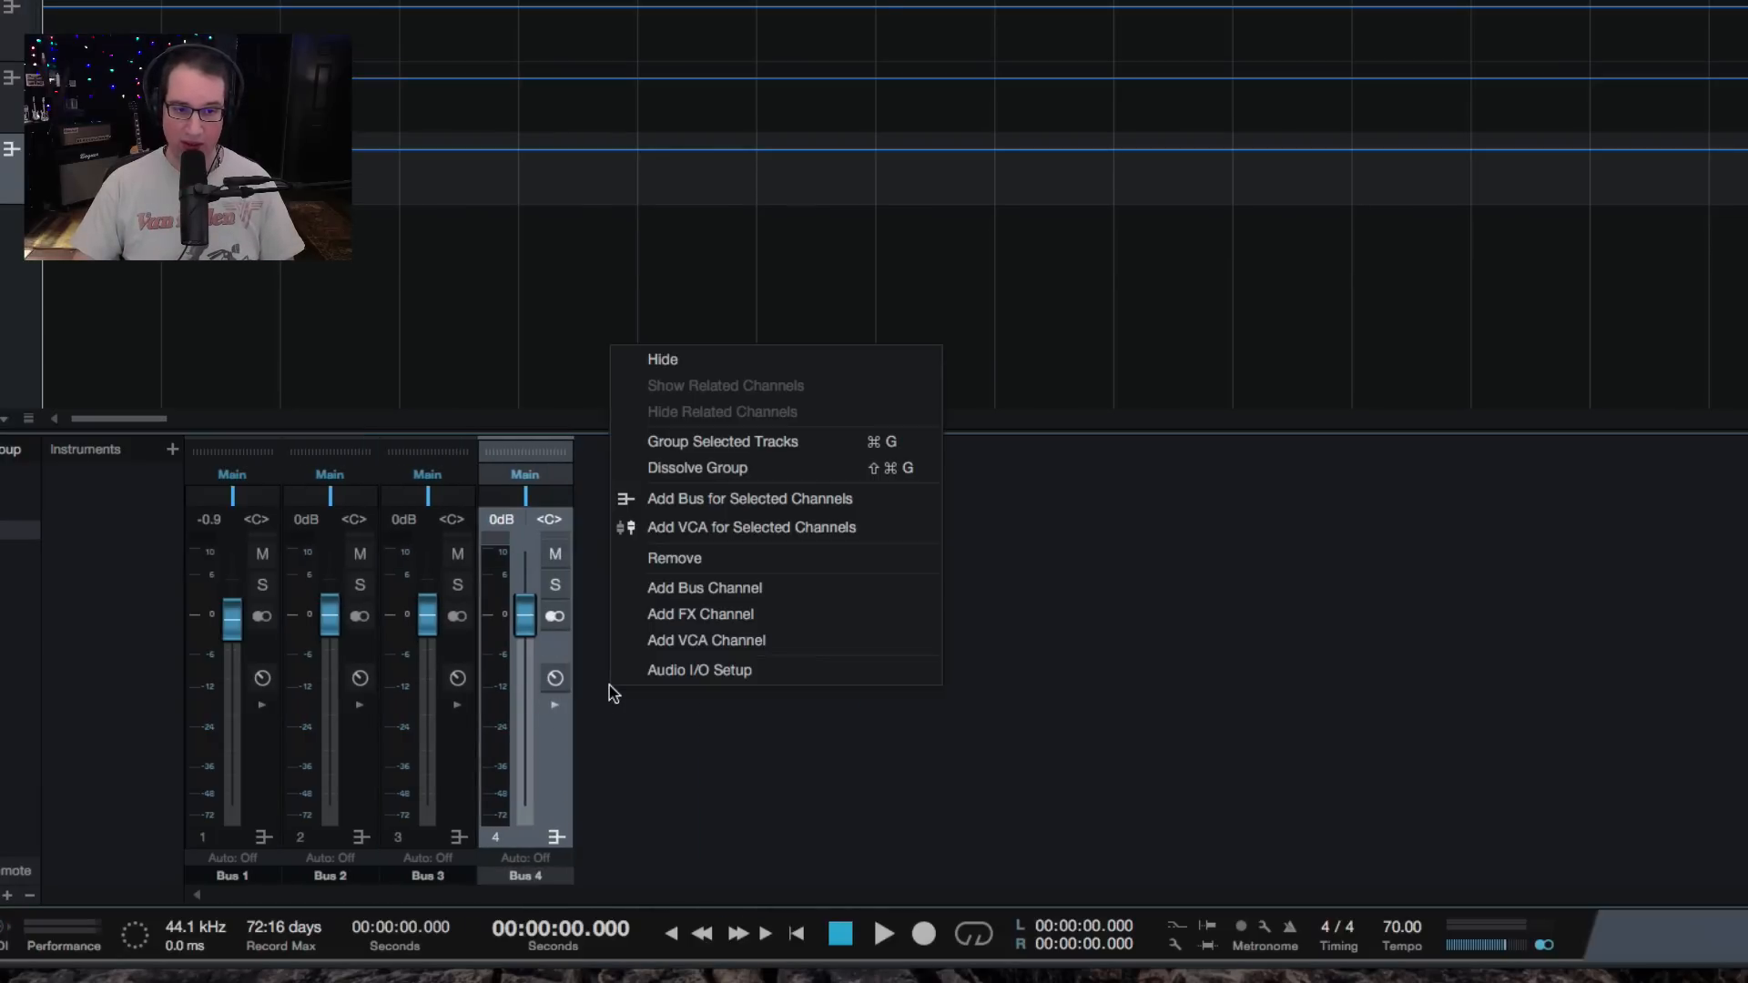
click(668, 589)
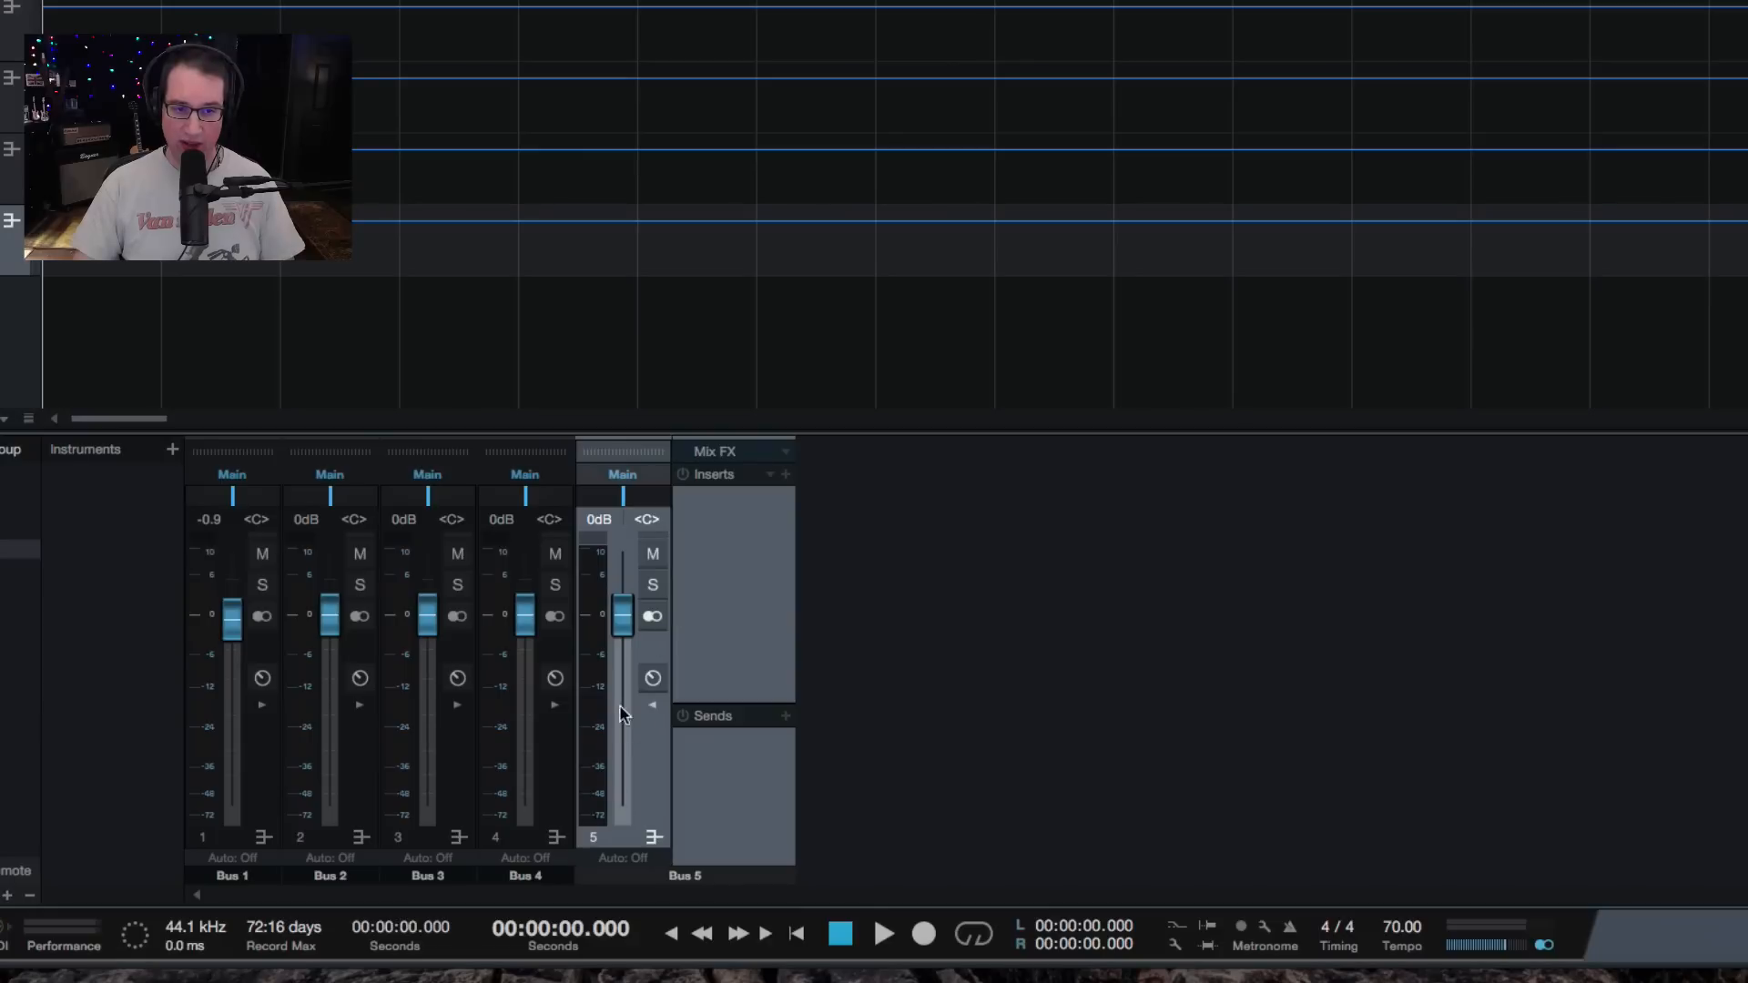
click(652, 706)
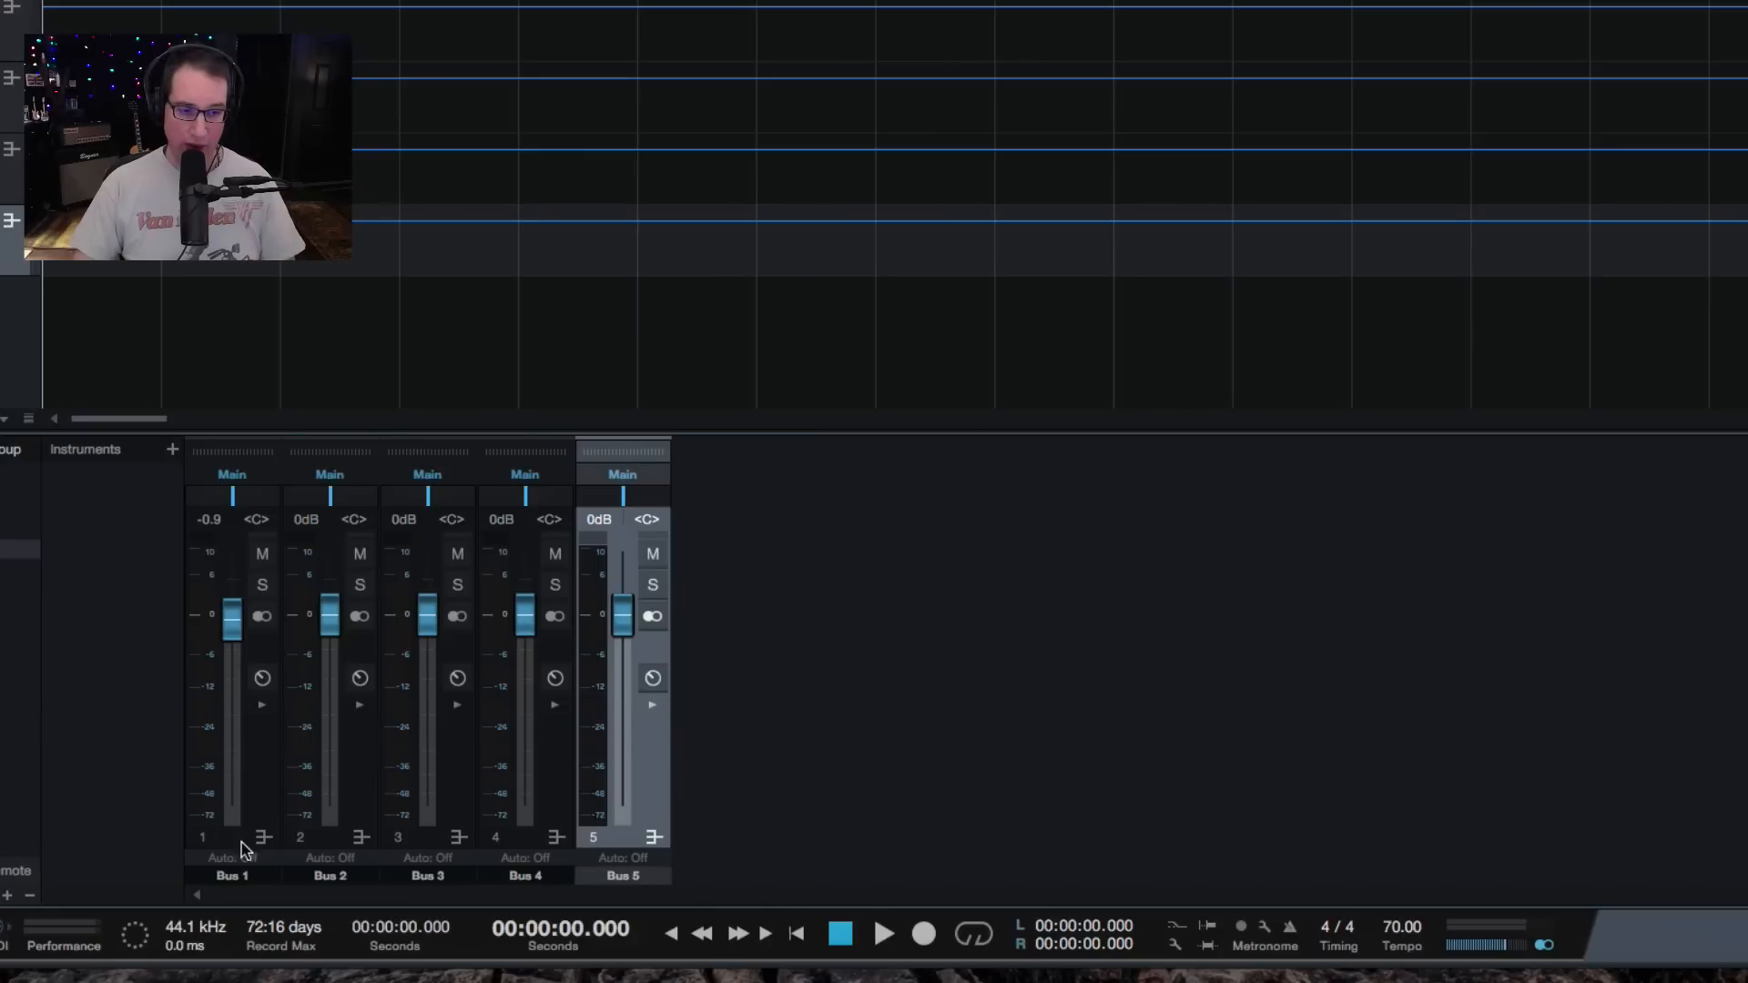
Rename the Bus 1 channel as Drum Bus and the Bus 2 channel as Bass Bus.
double_click(228, 877)
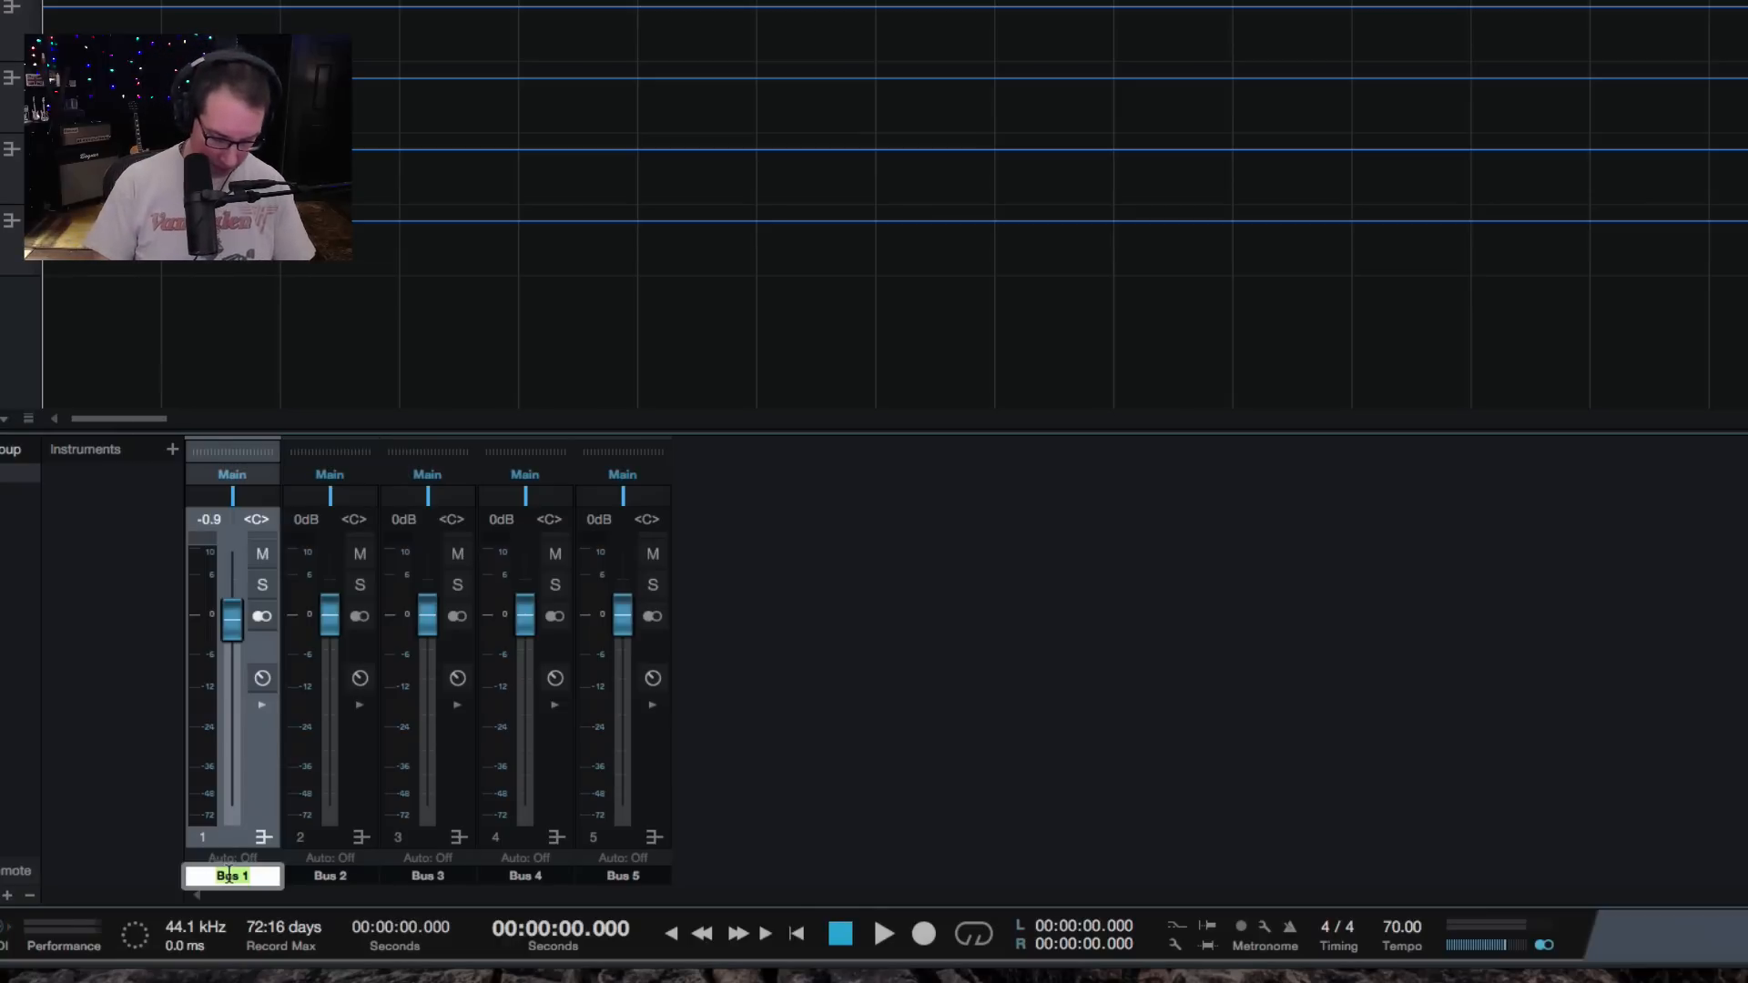
text(Drum Bus)
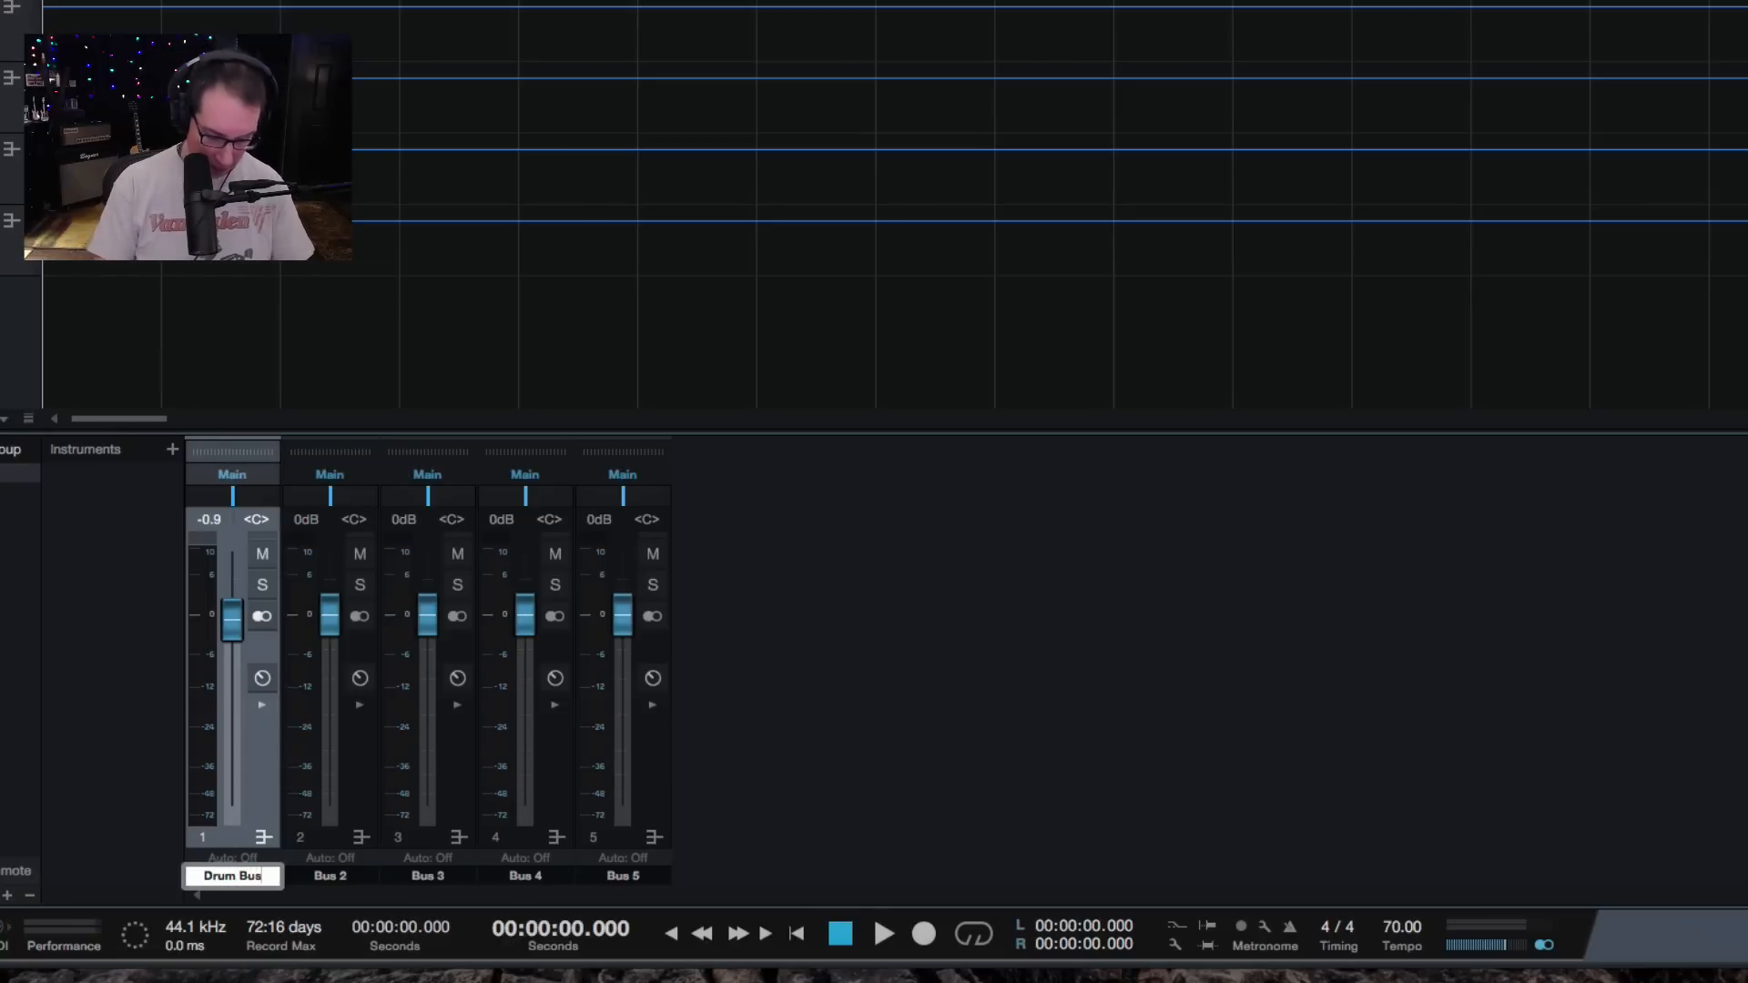
key(Tab)
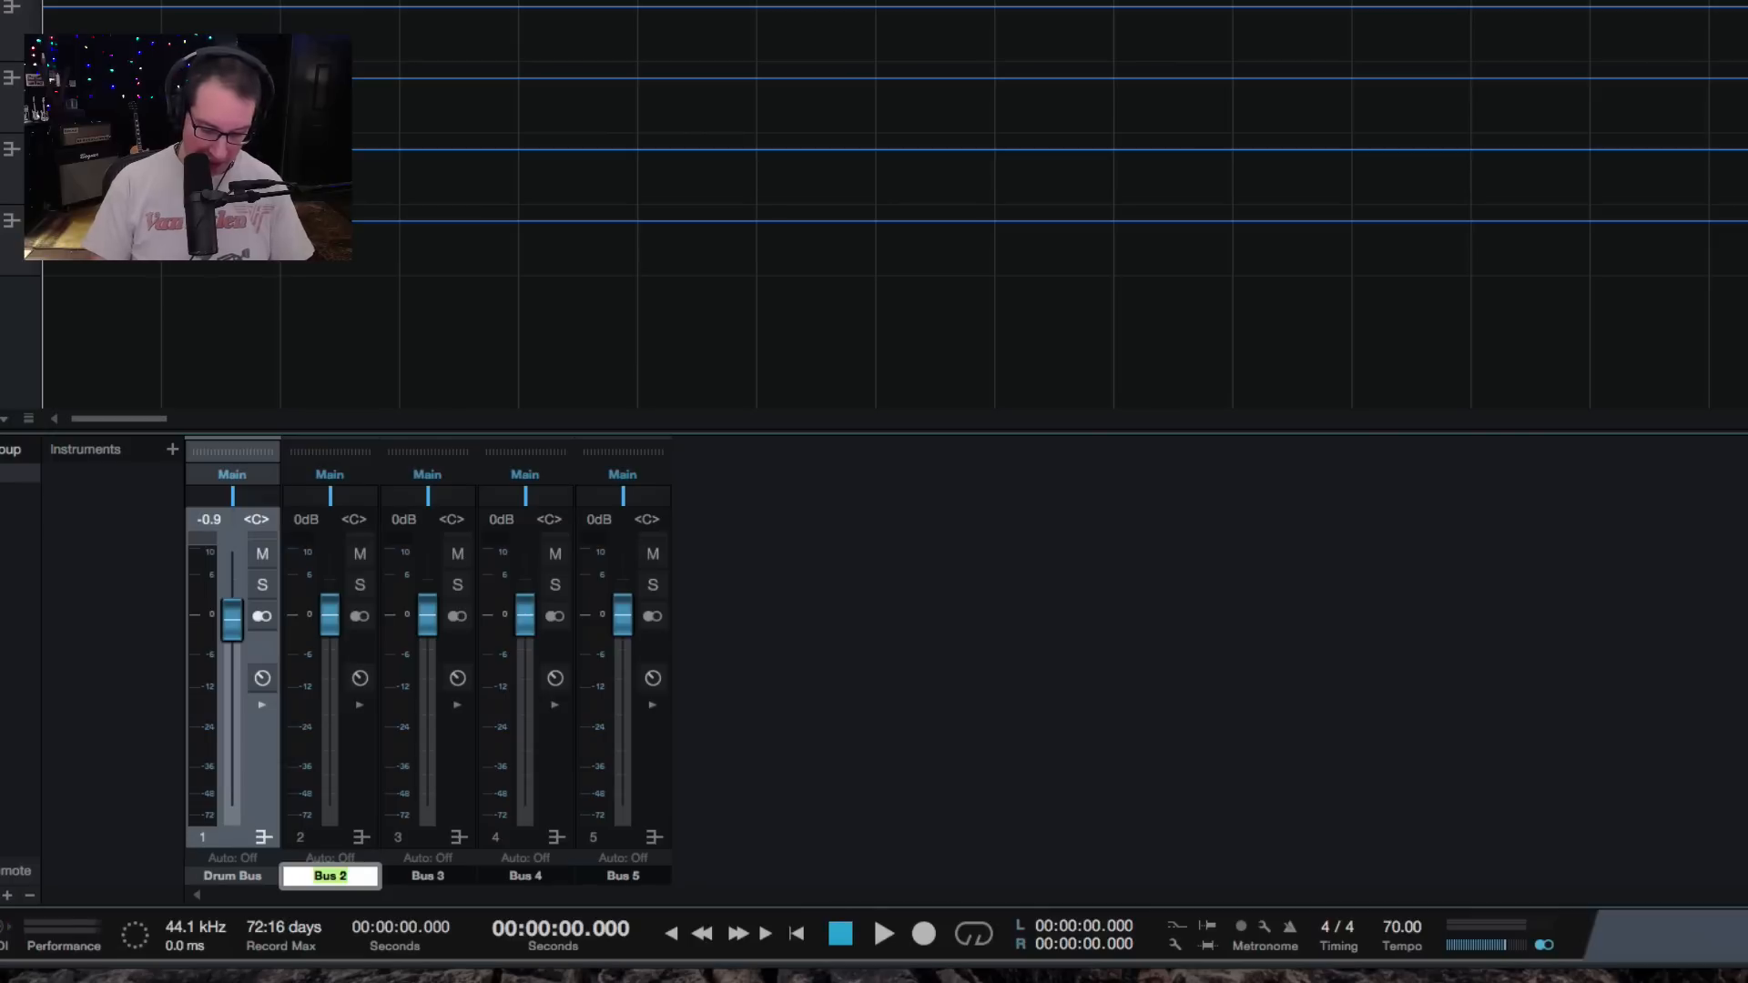
text(Bass)
text(s)
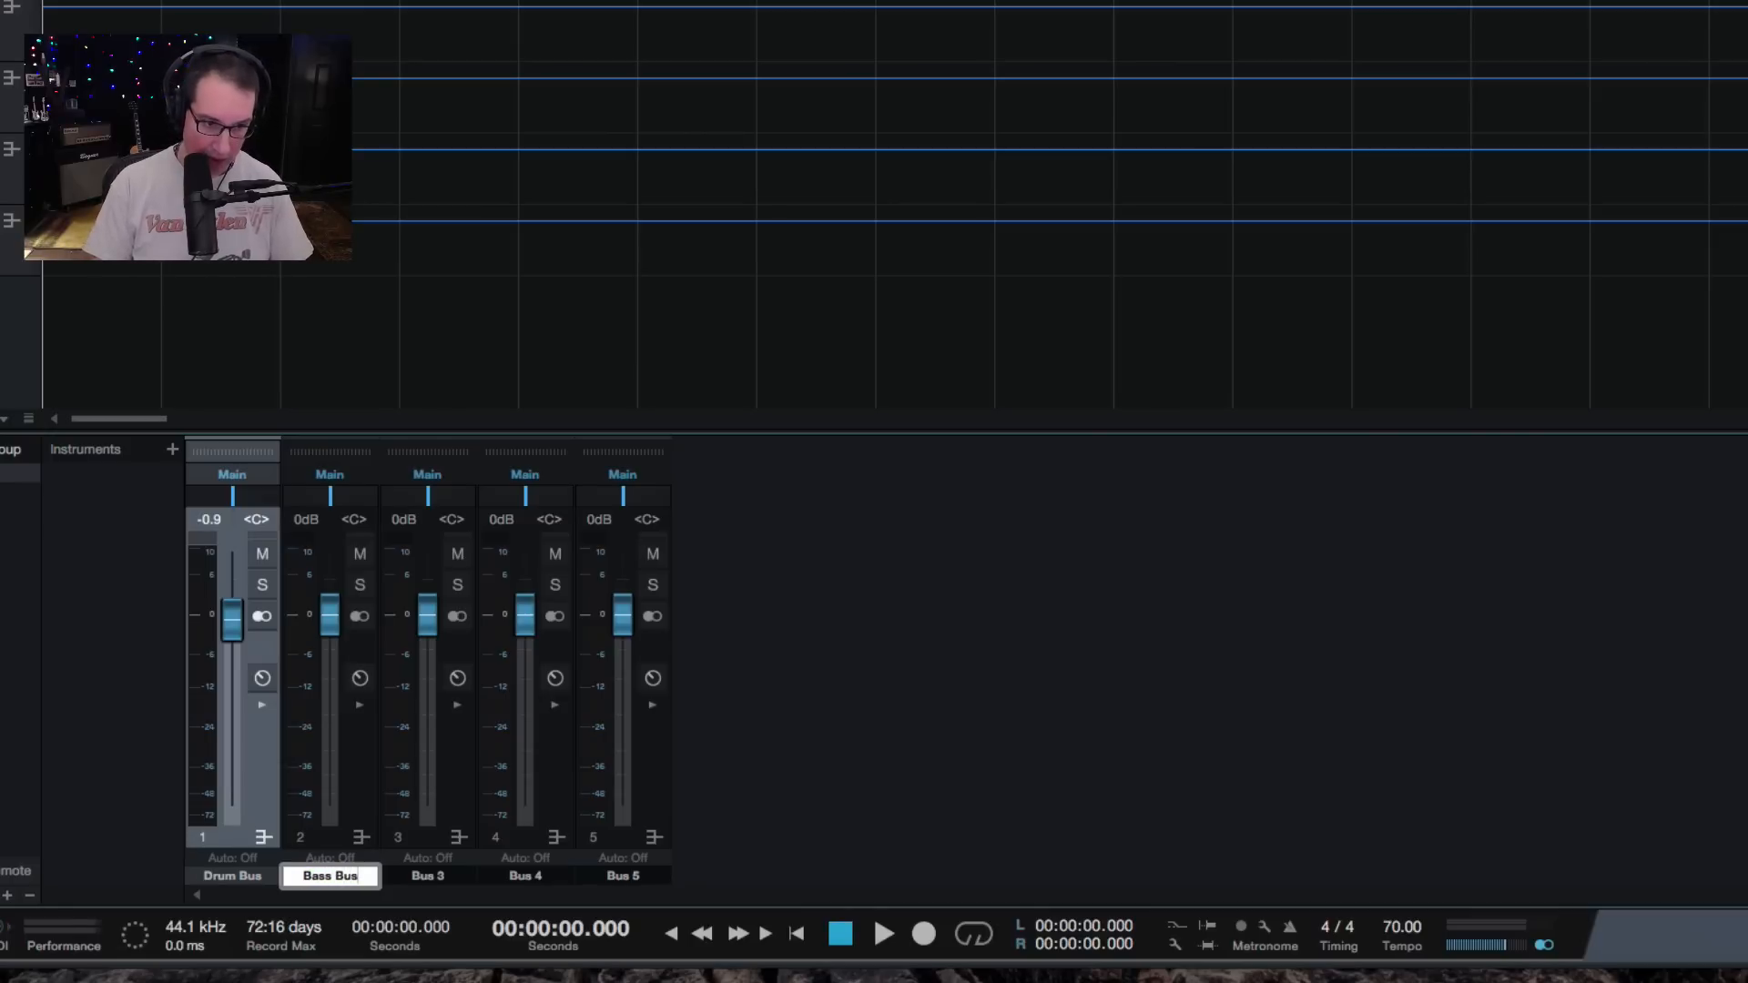
key(Tab)
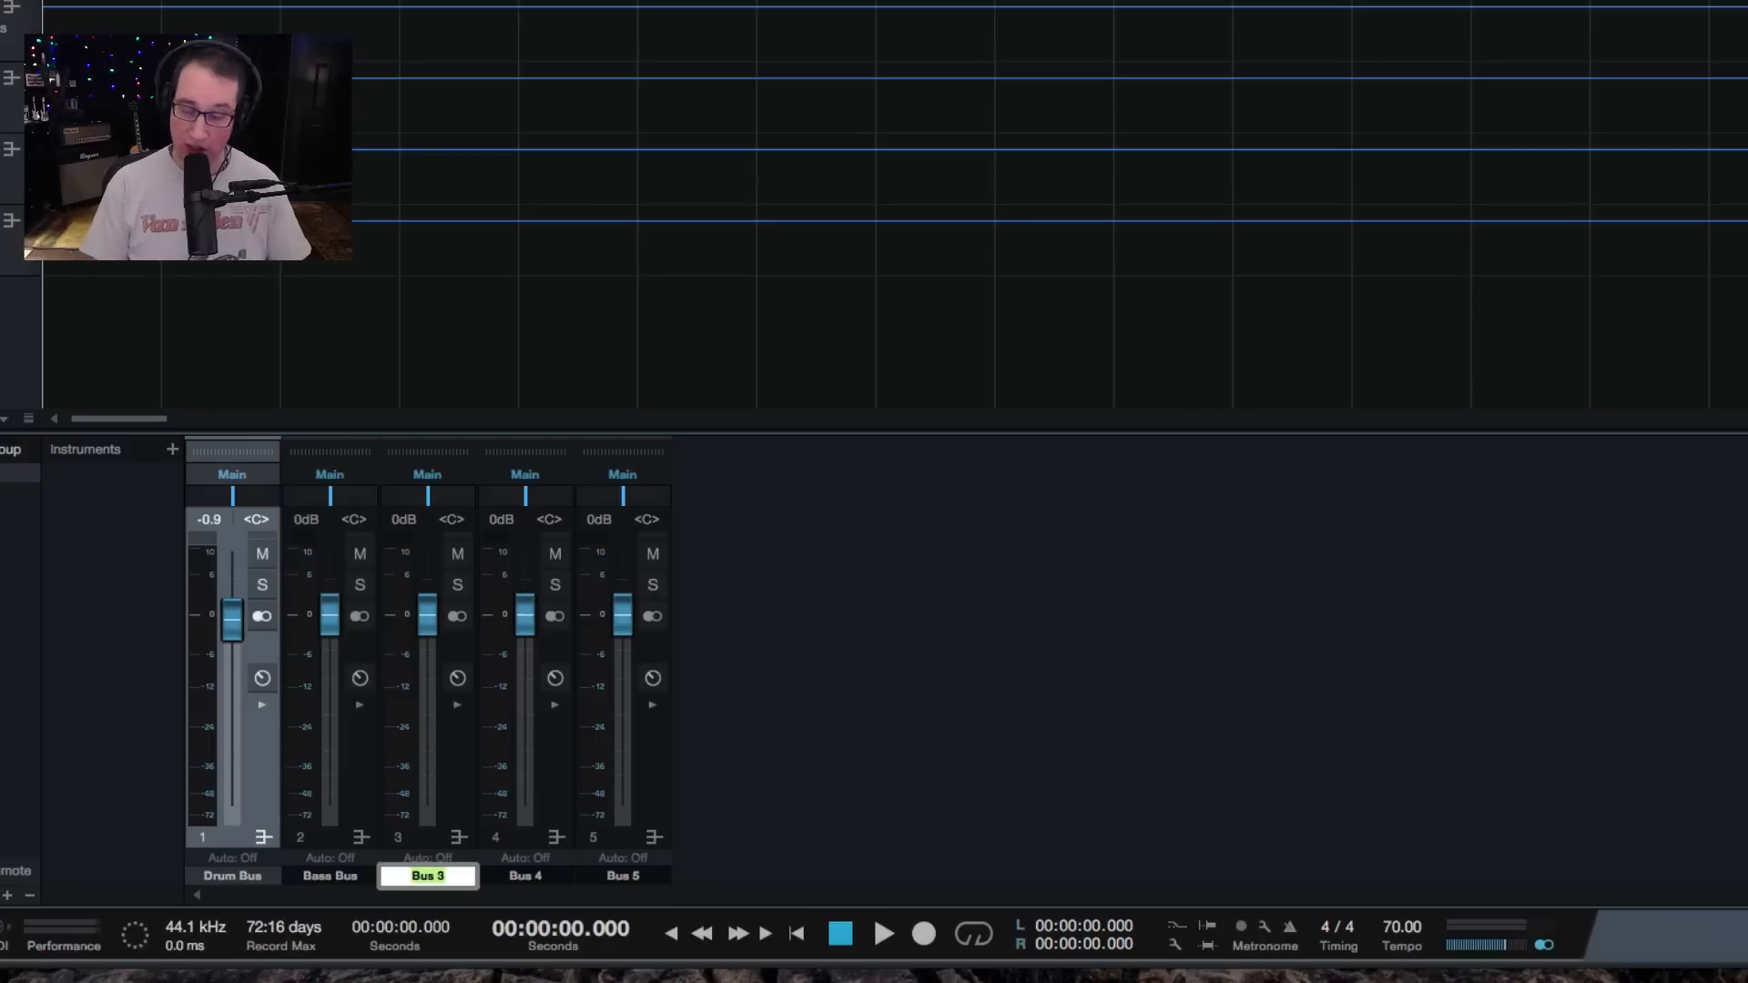
Rename the Bus 3 channel as GTR Bus and the Bus 4 channel as Keys Bus.
text(GTR B)
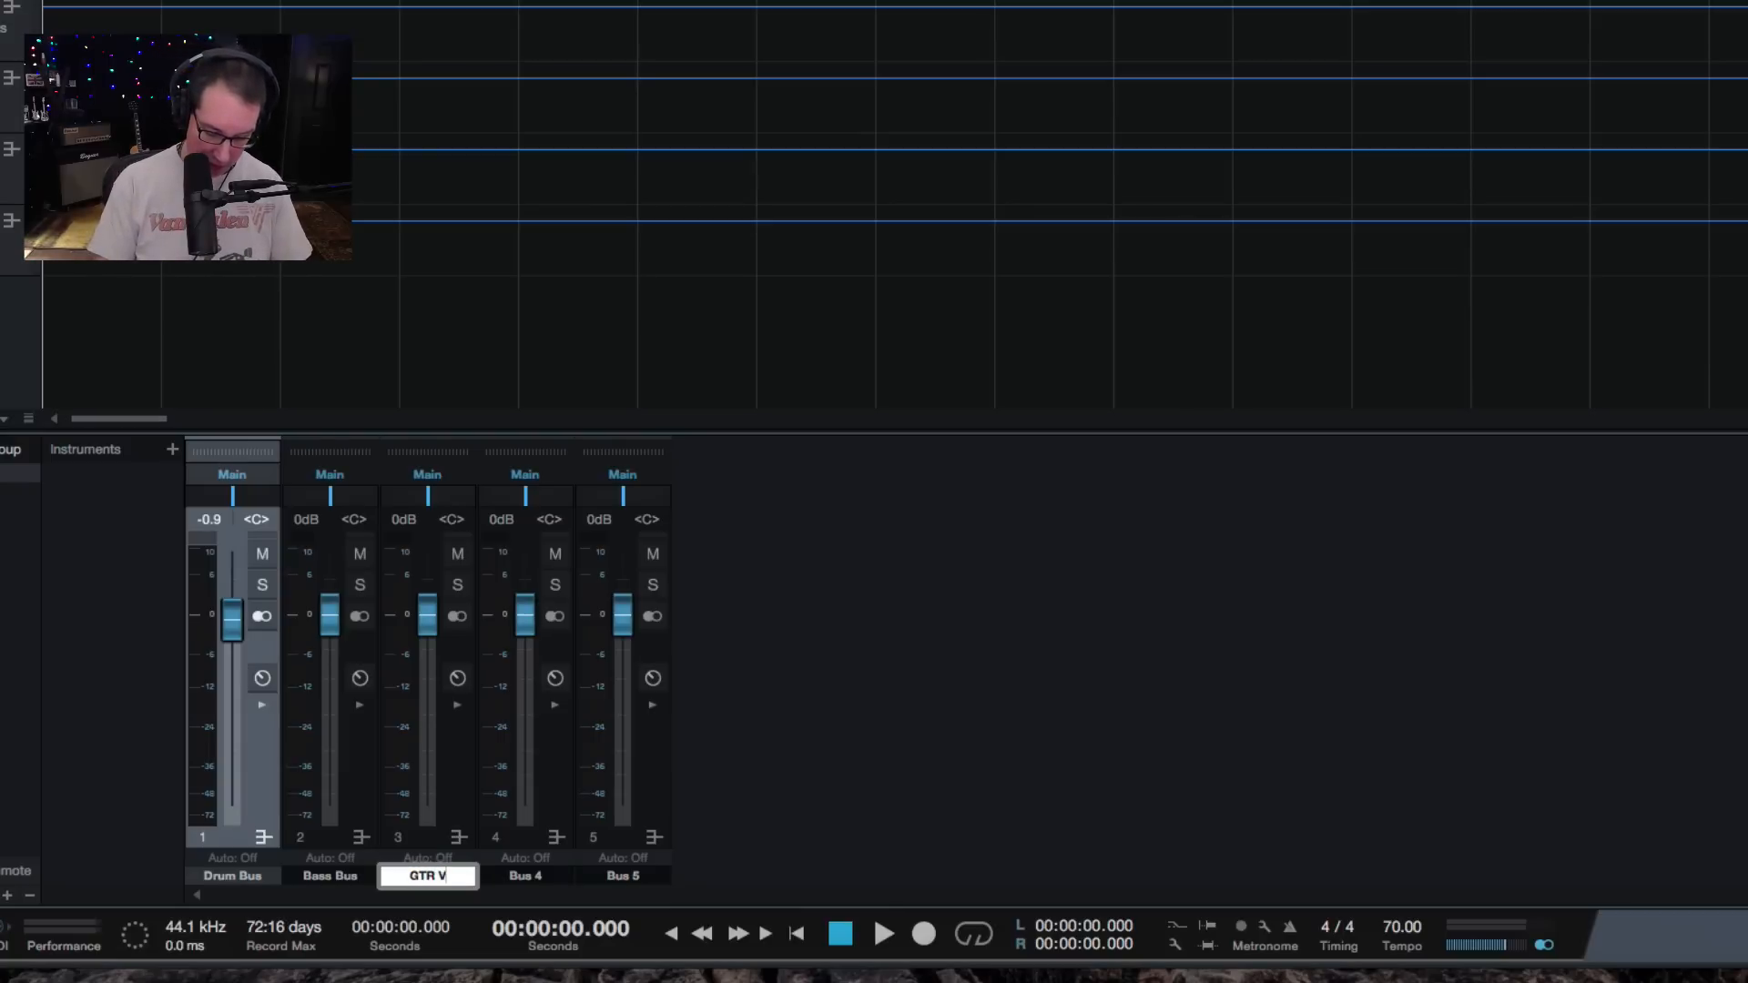
text(us)
key(Tab)
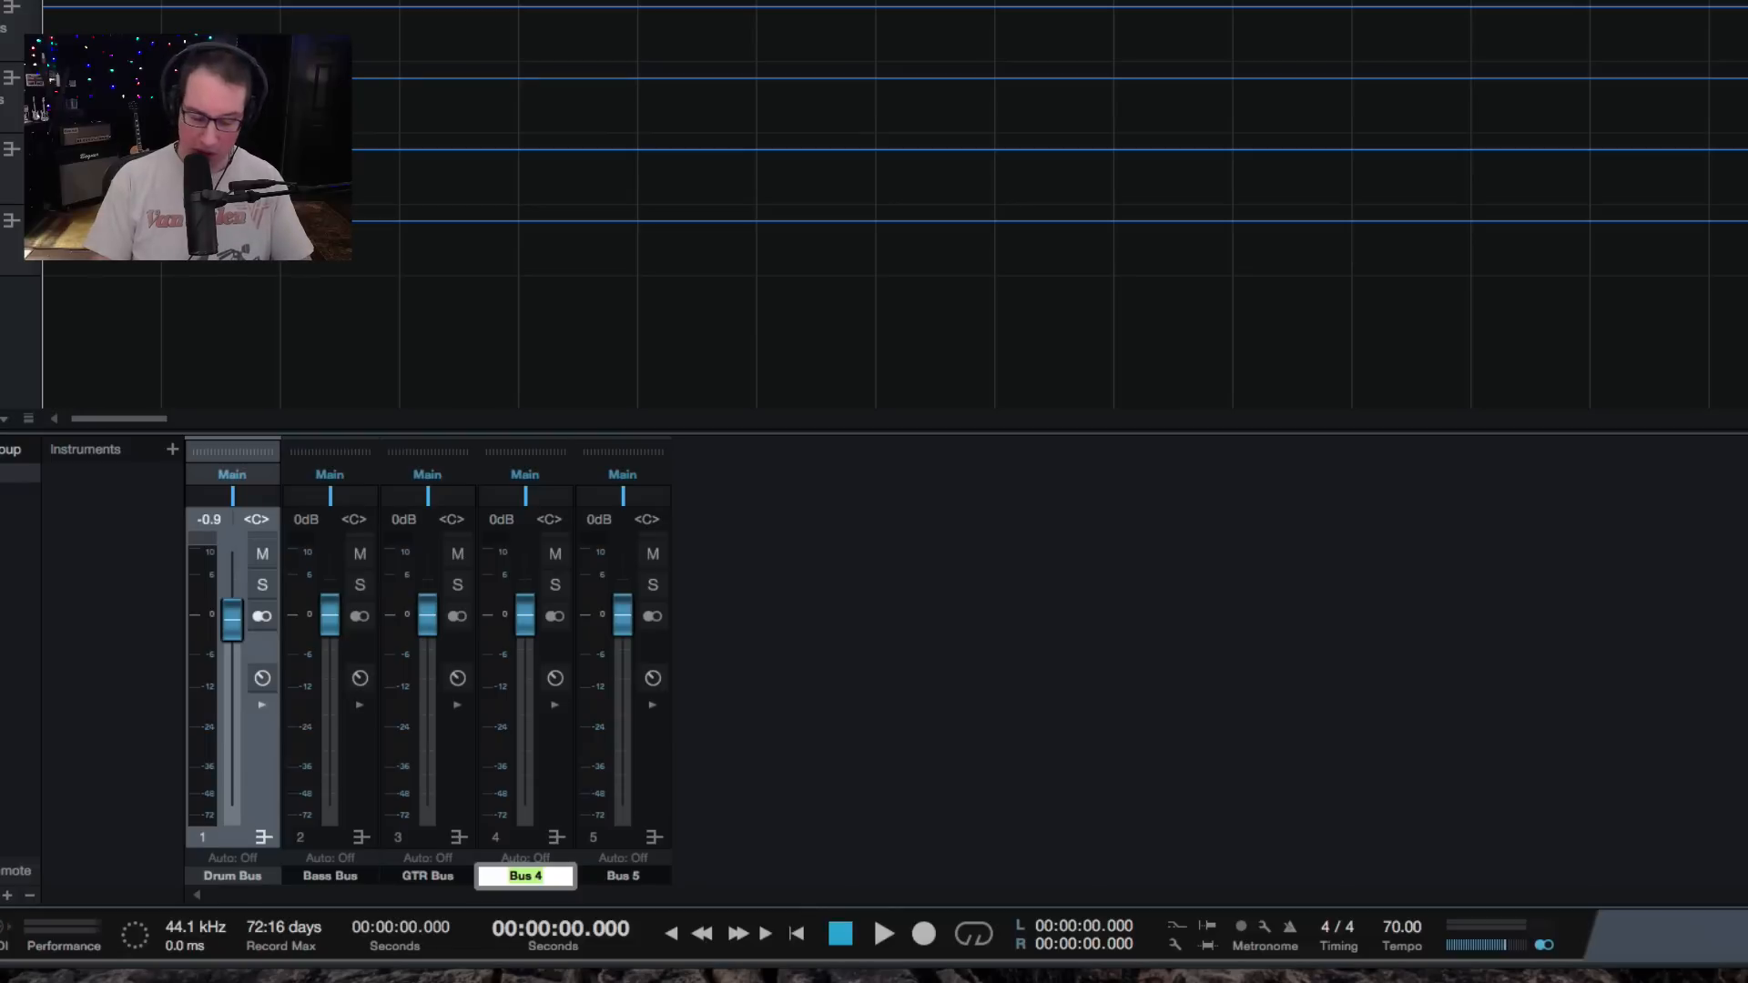
text(Keys Bus)
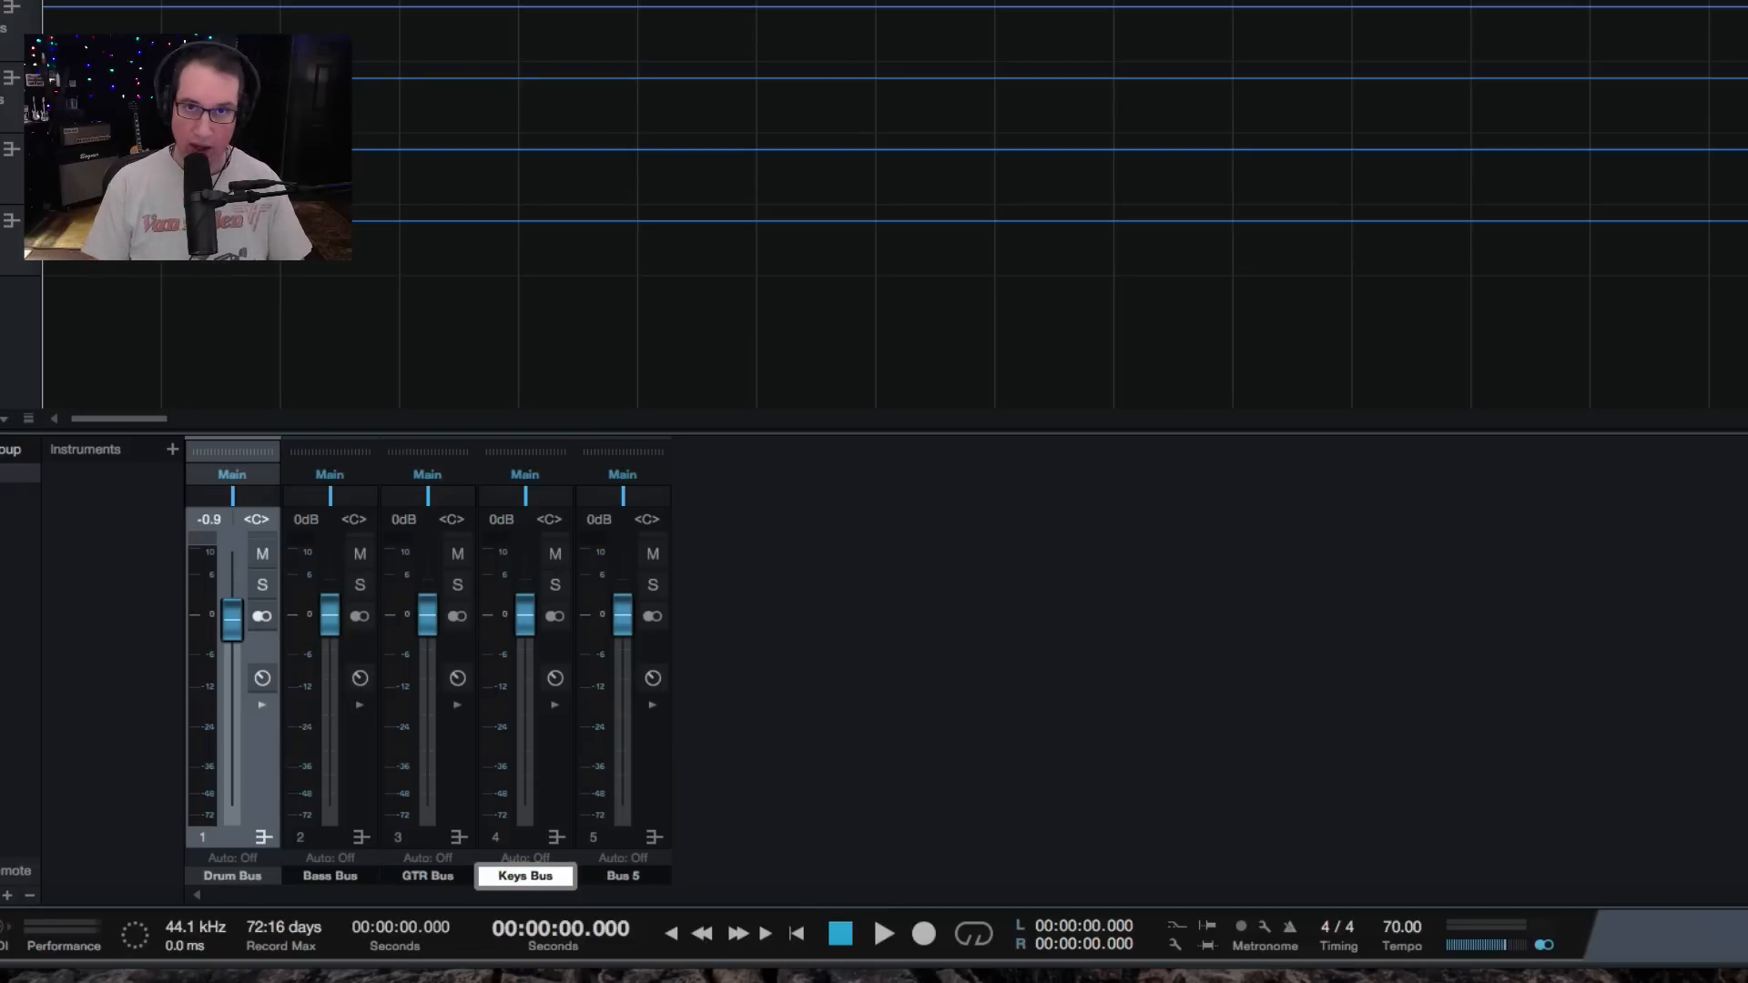
key(Tab)
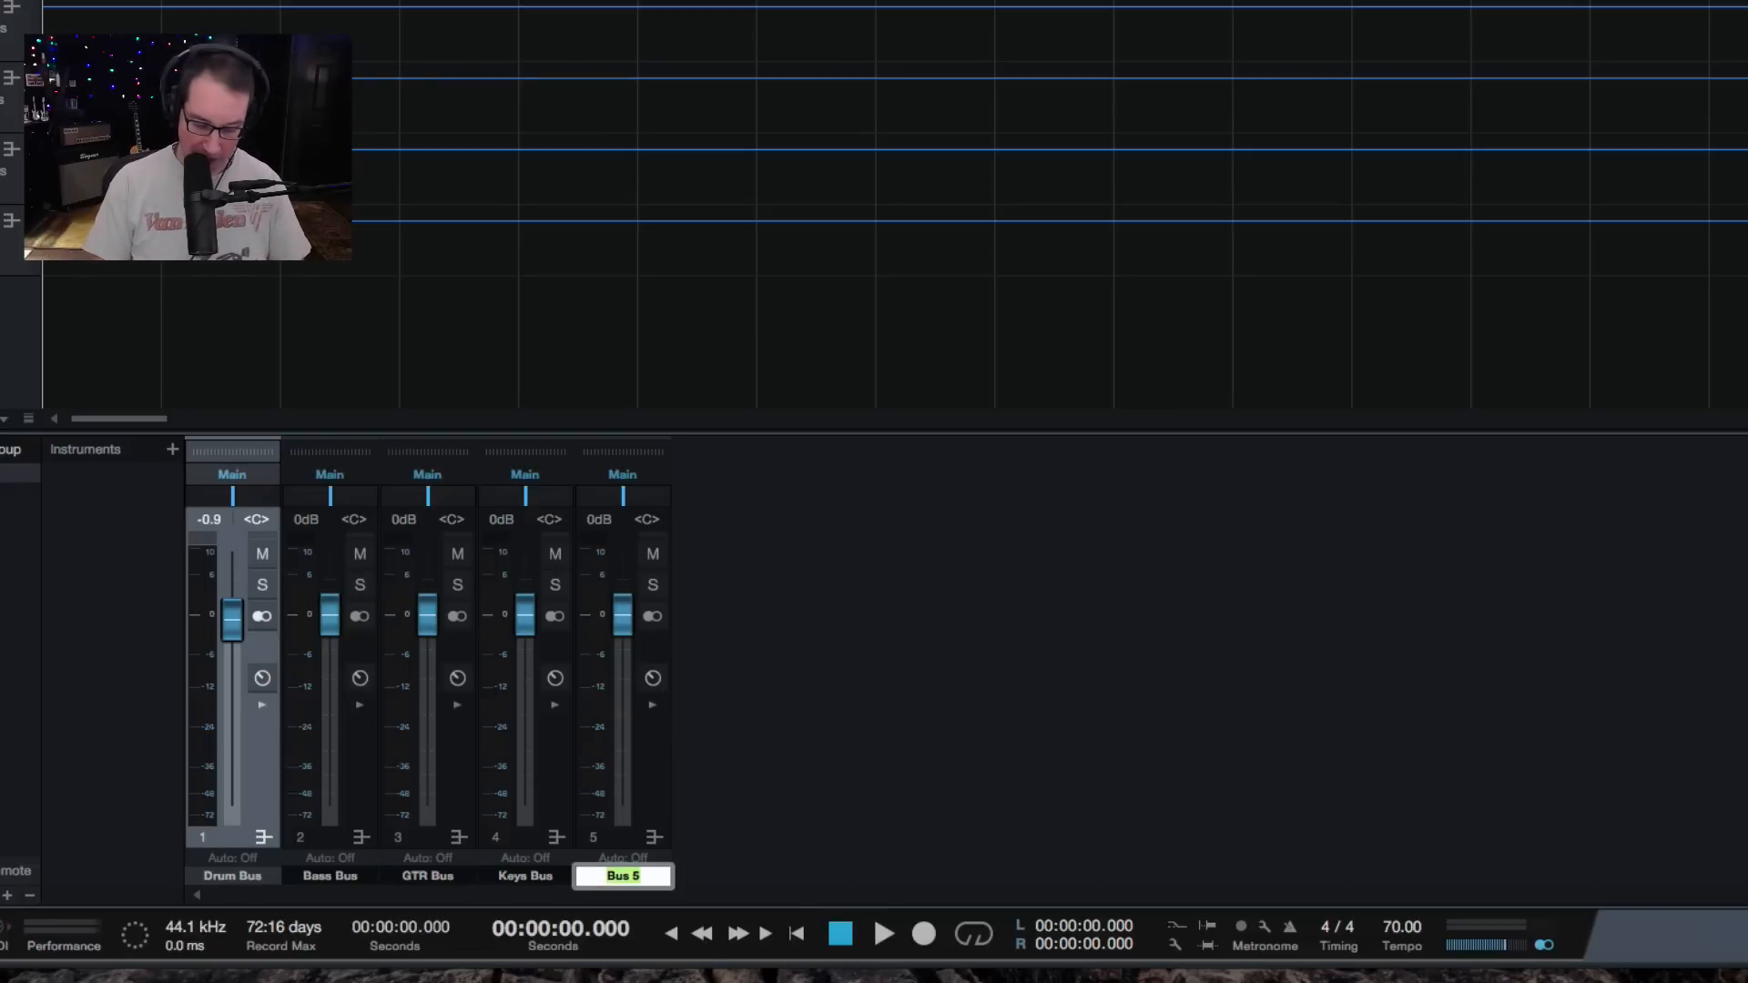
Rename the Bus 5 channel as Vox Bus.
text(Vox B)
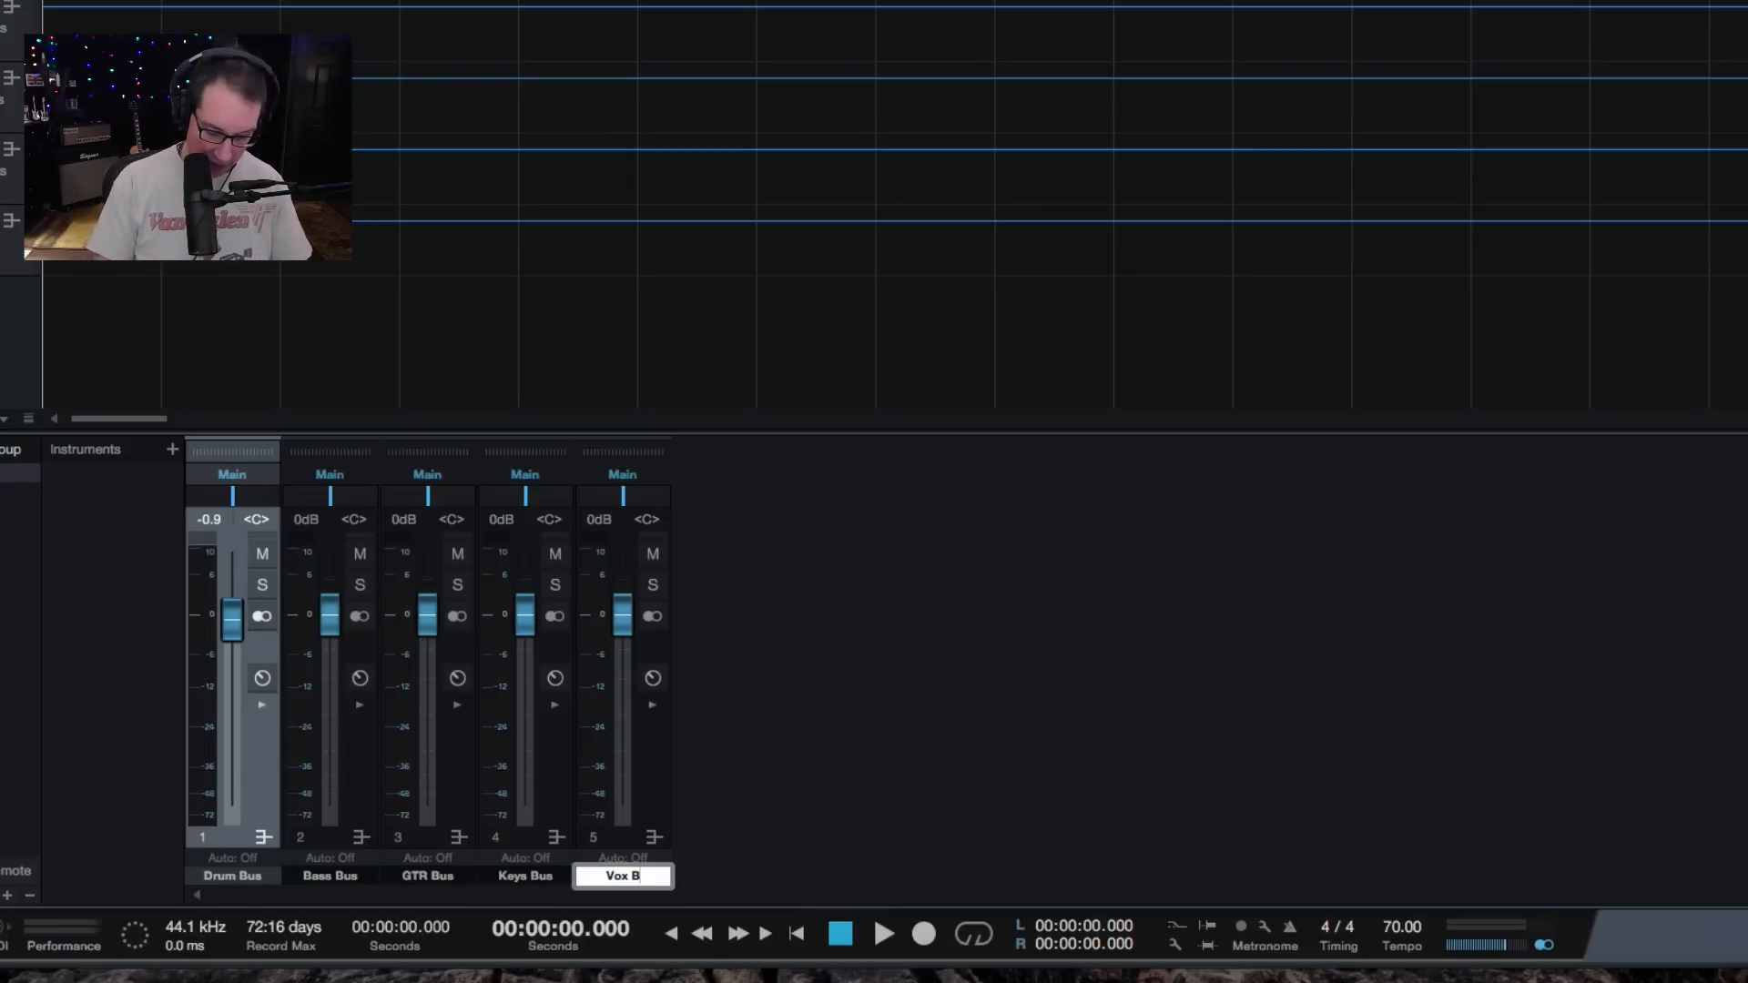
text(us)
key(Return)
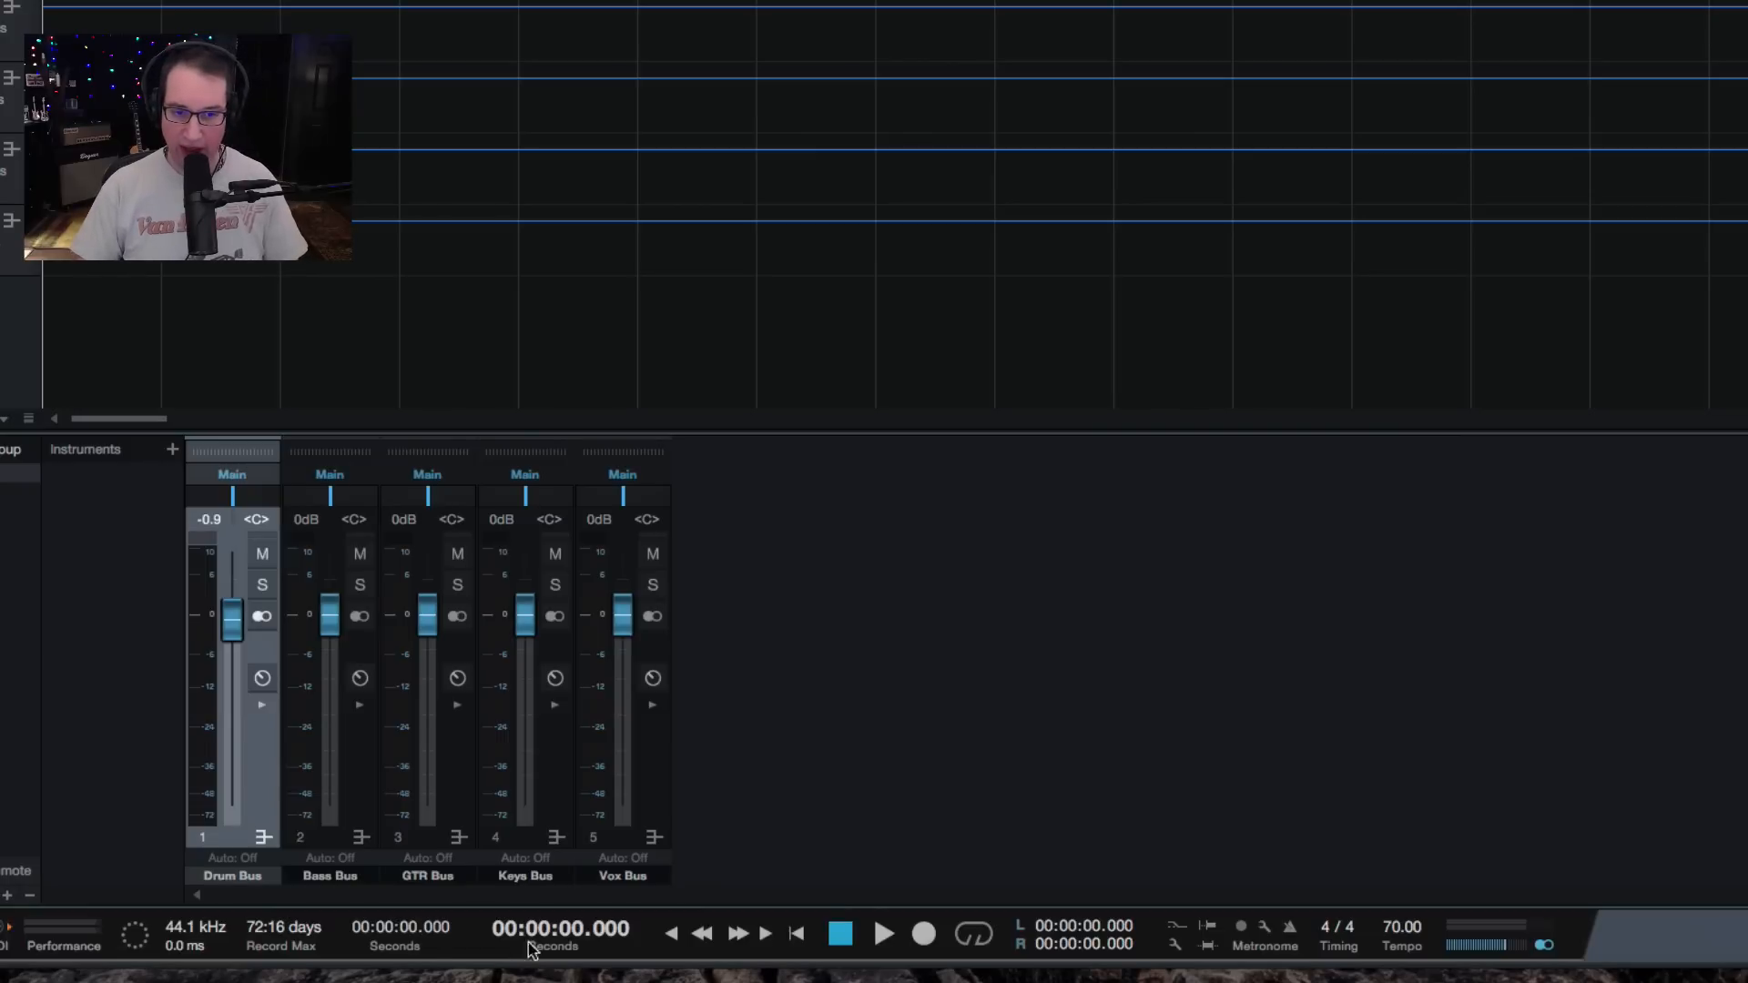
Add a sixth bus channel to the console and collapse its inserts and sends section.
right_click(723, 630)
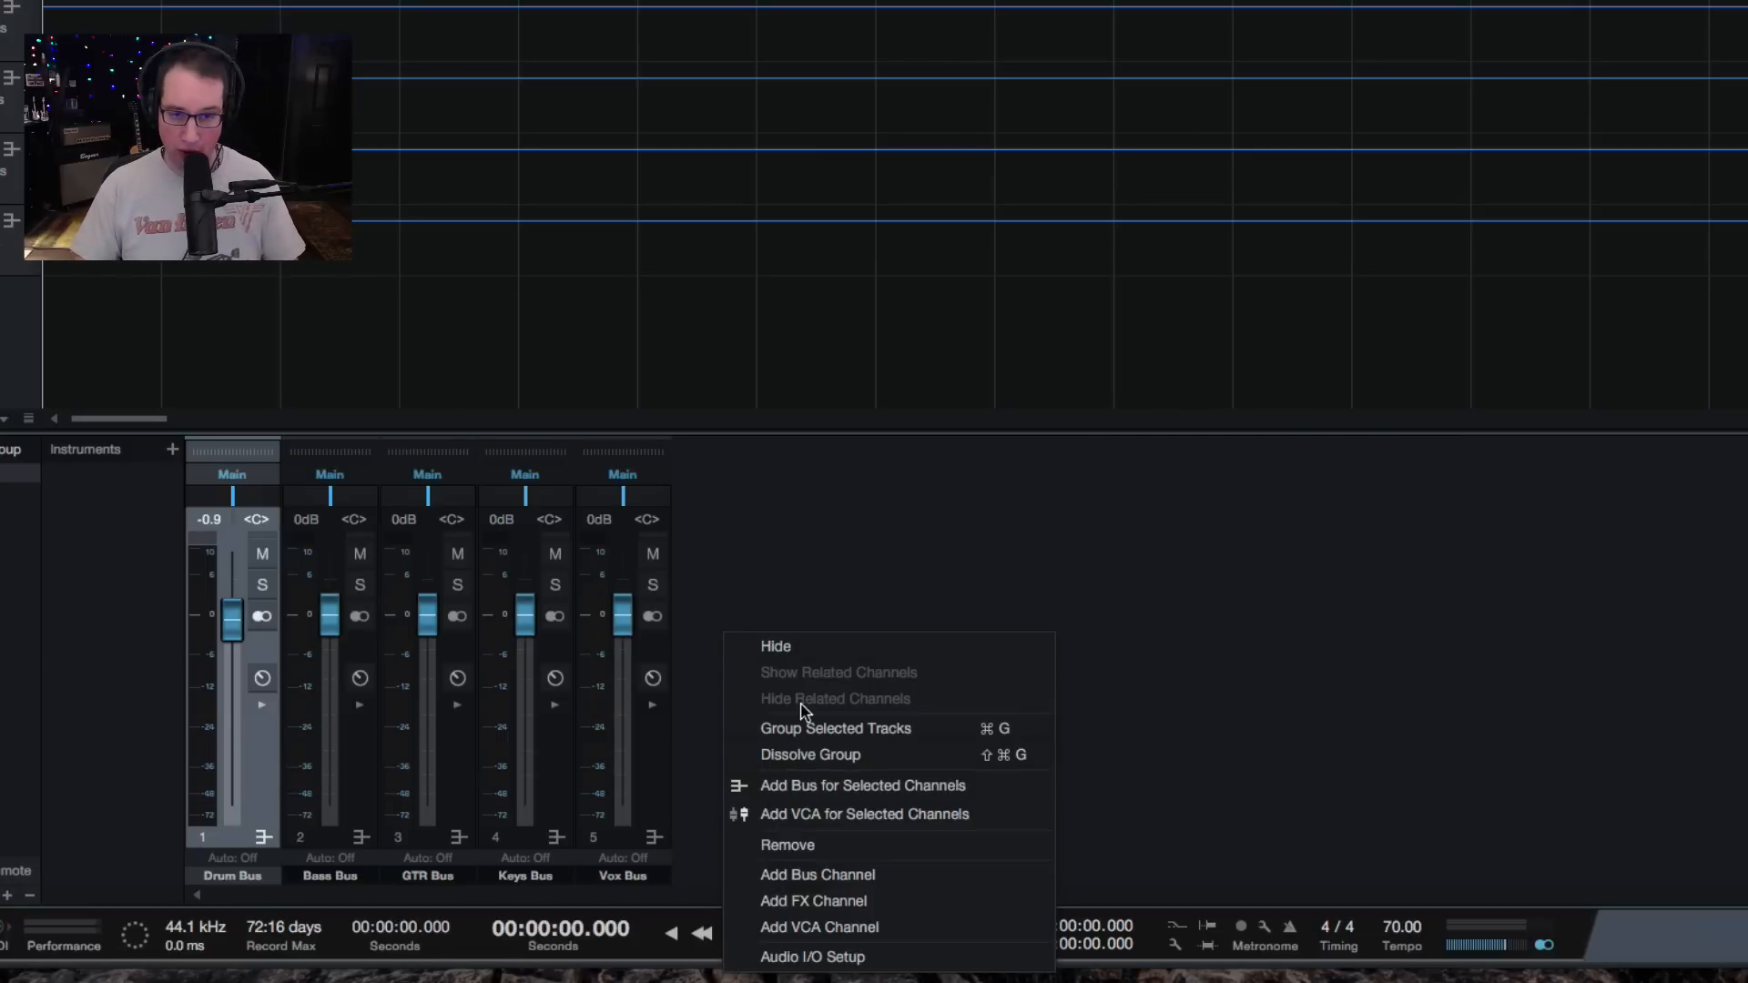
click(790, 875)
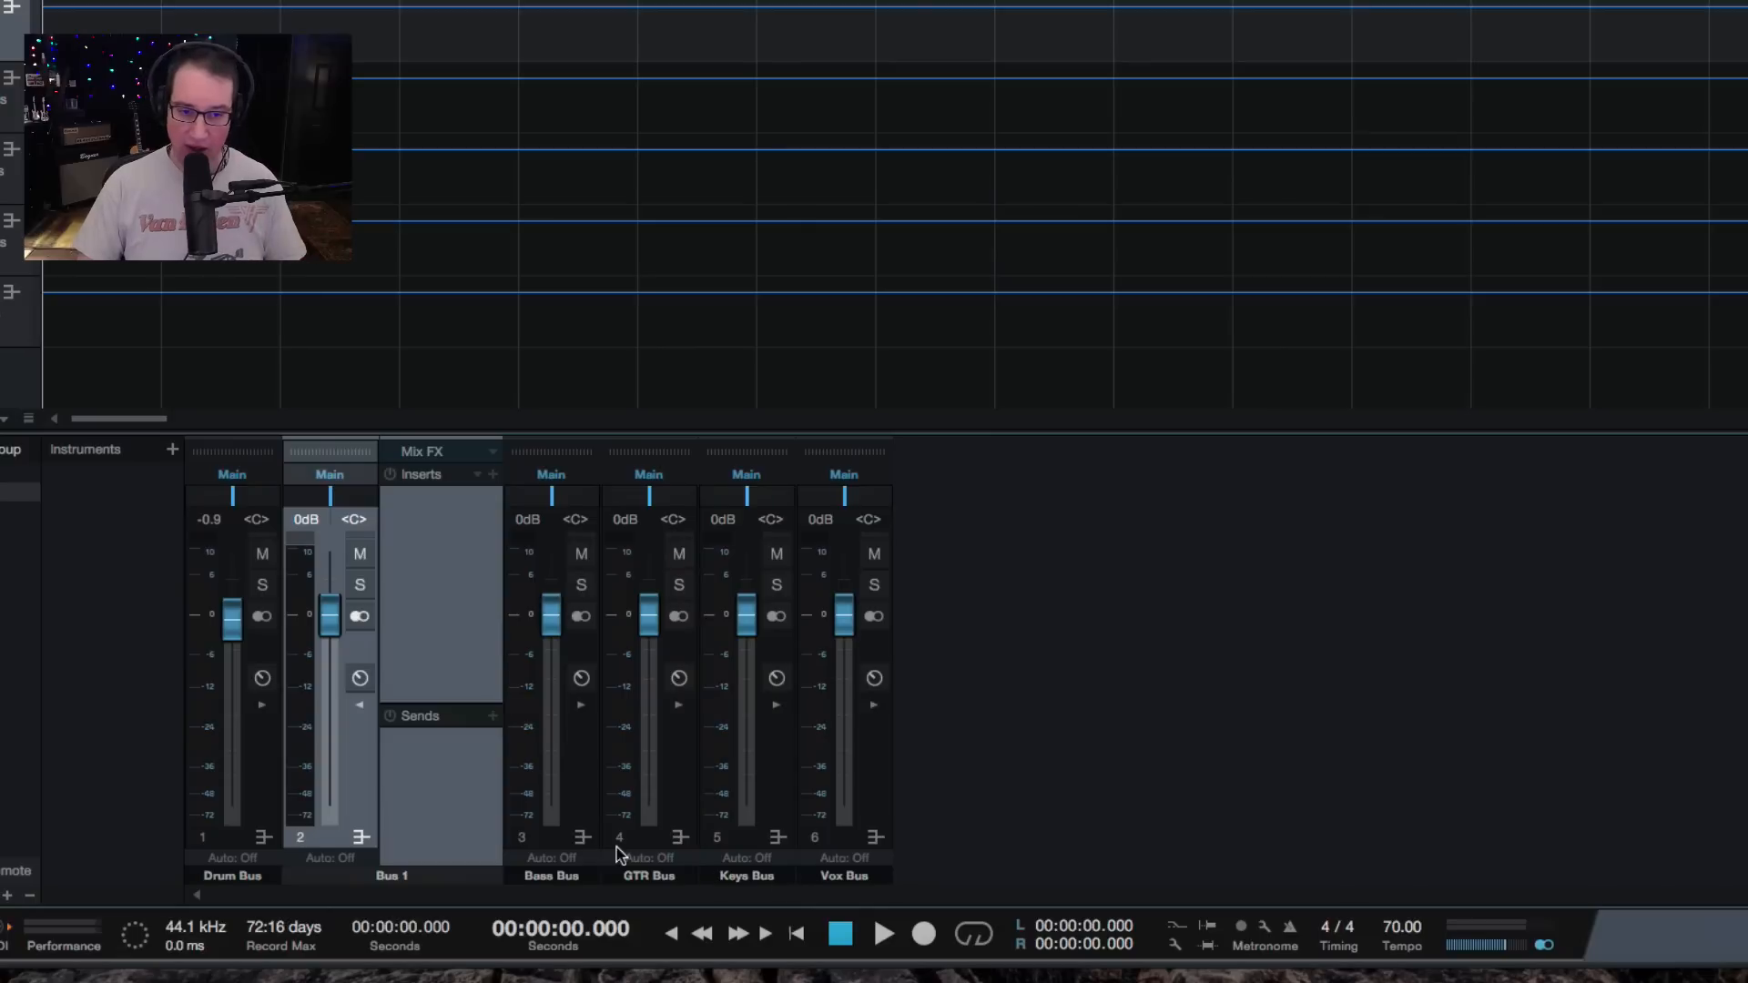
click(384, 874)
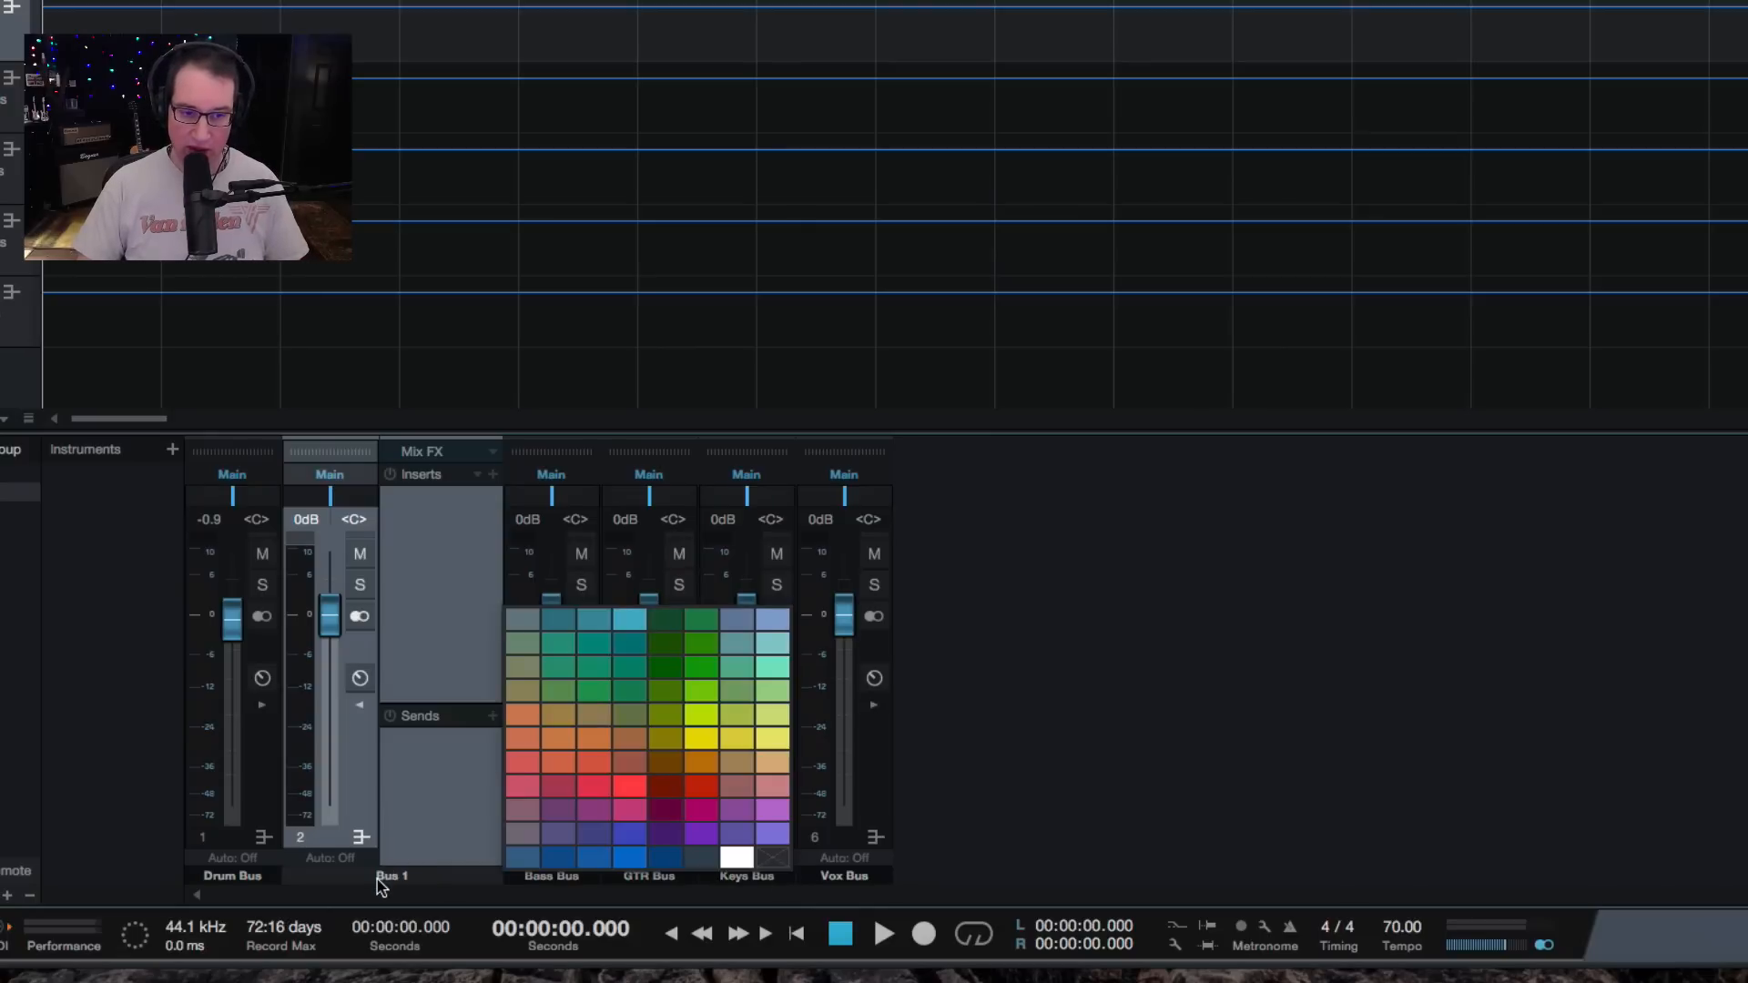
click(375, 876)
click(361, 709)
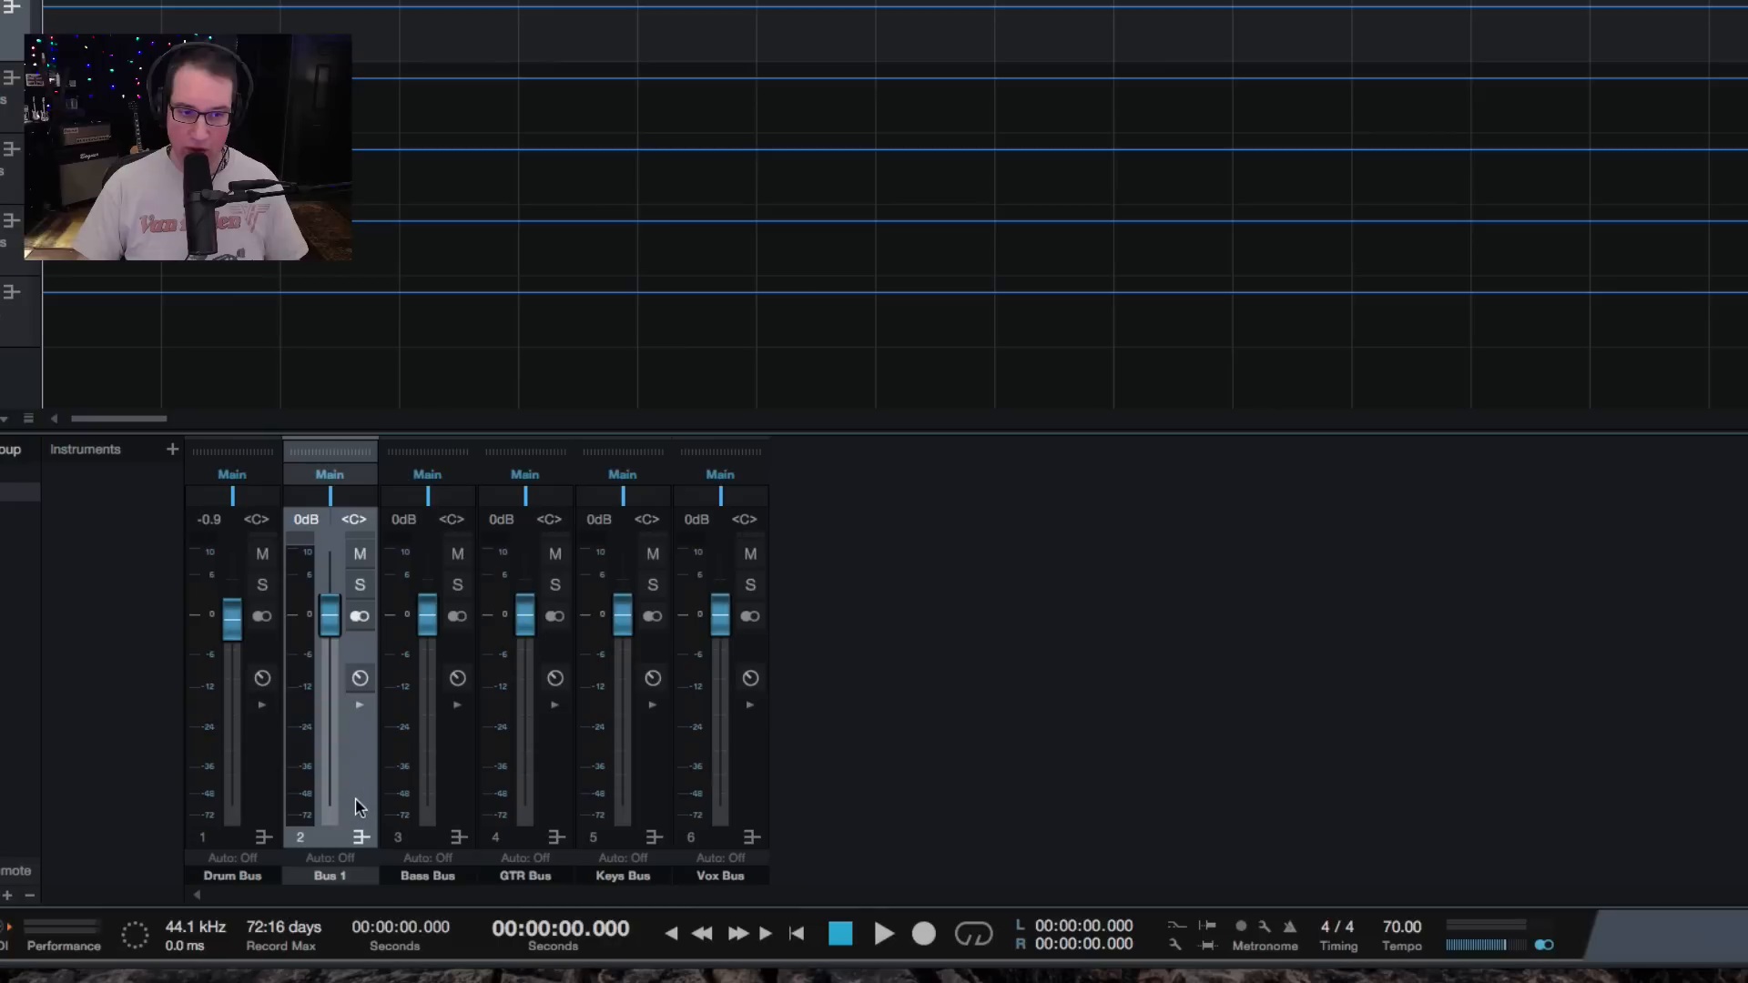
Move the new bus channel to the end, after Vox Bus, and rename it as BGV Bus.
drag(741, 844, 742, 846)
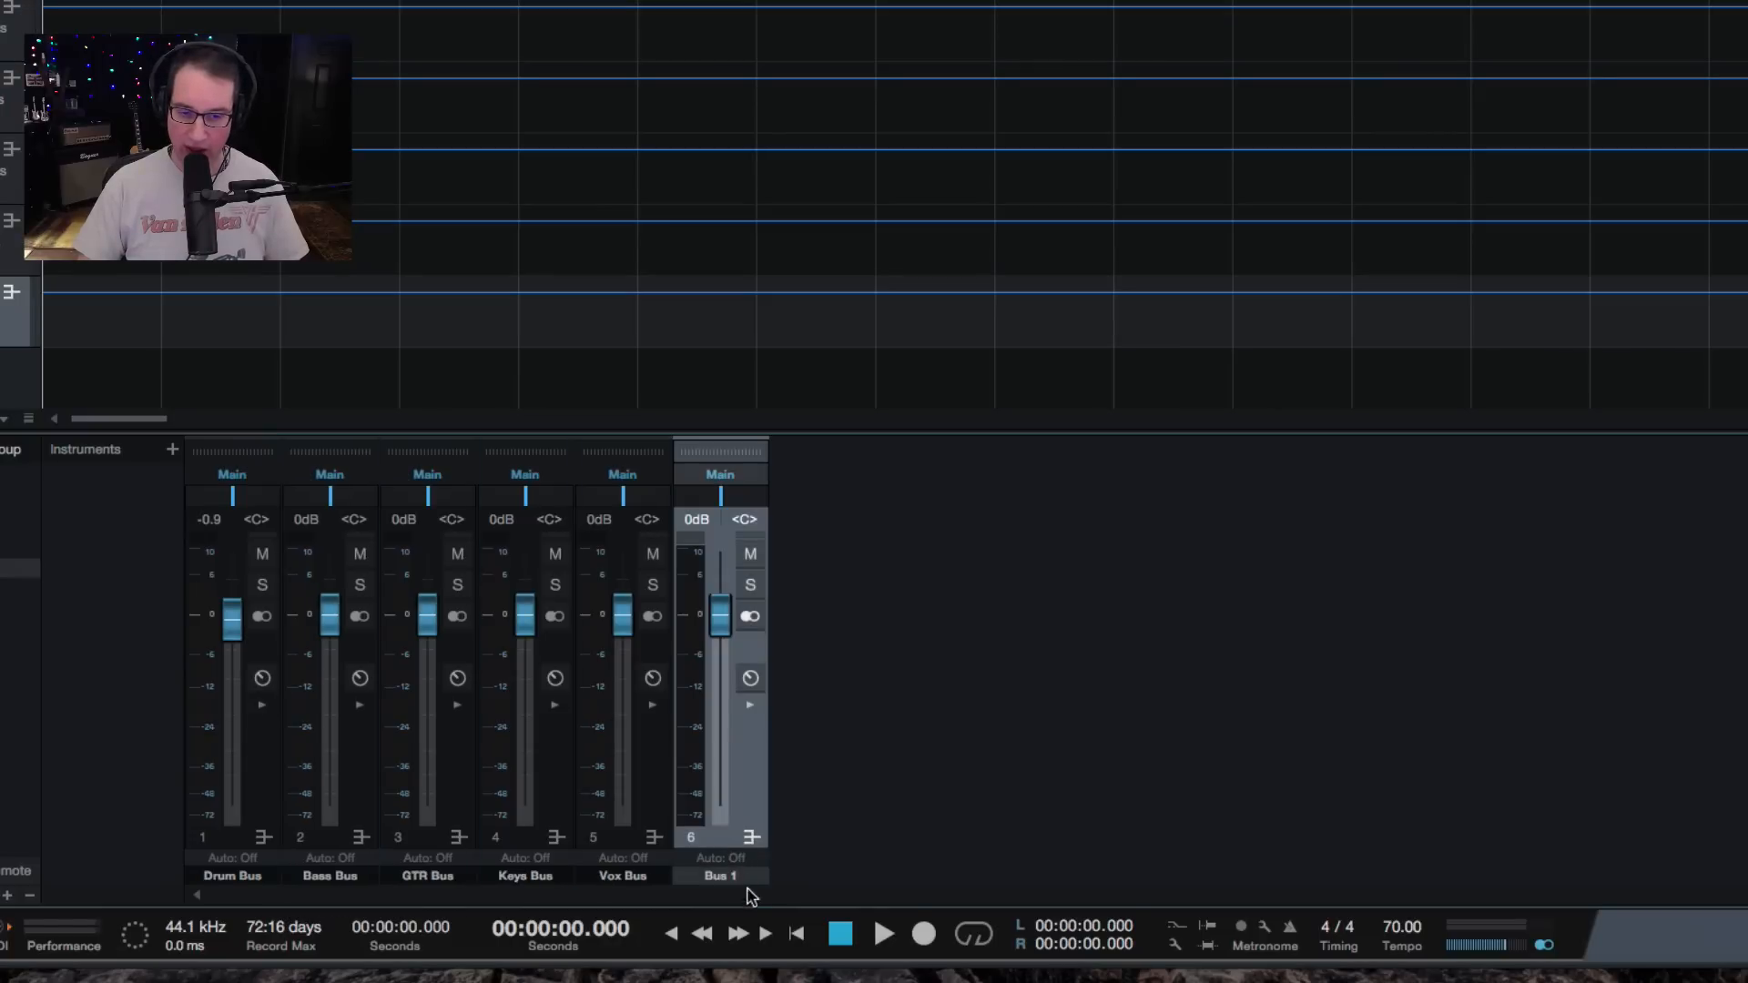
double_click(729, 878)
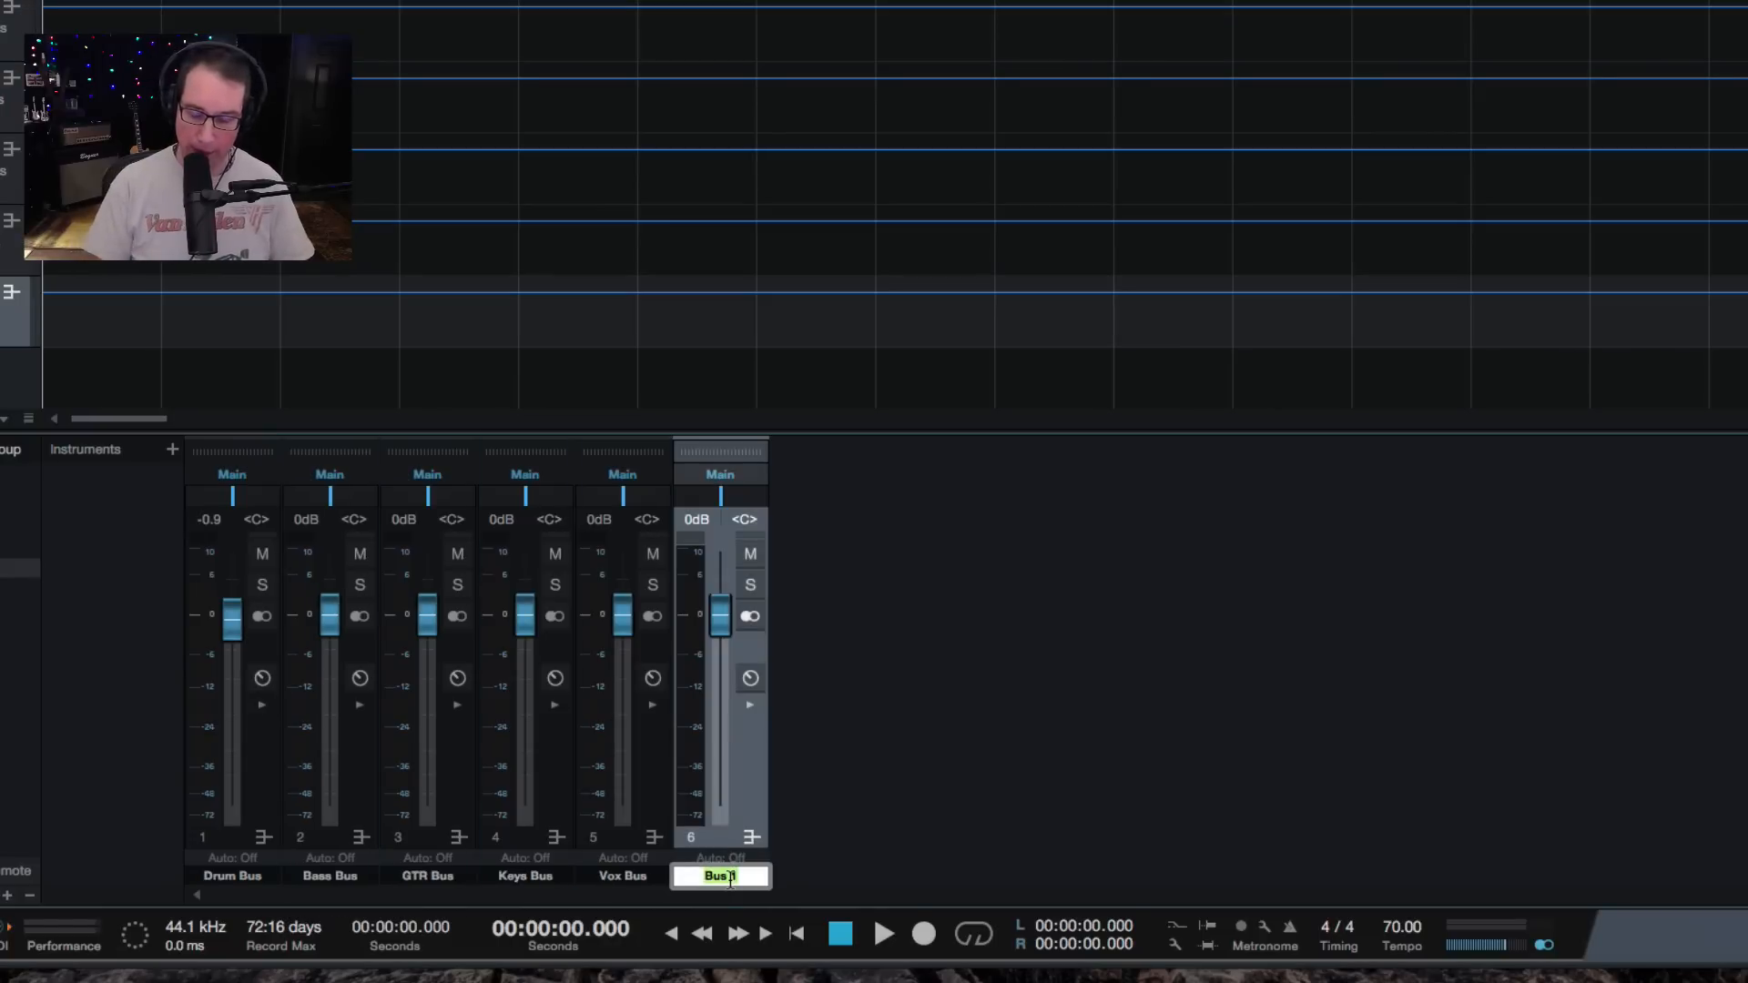
text(BG)
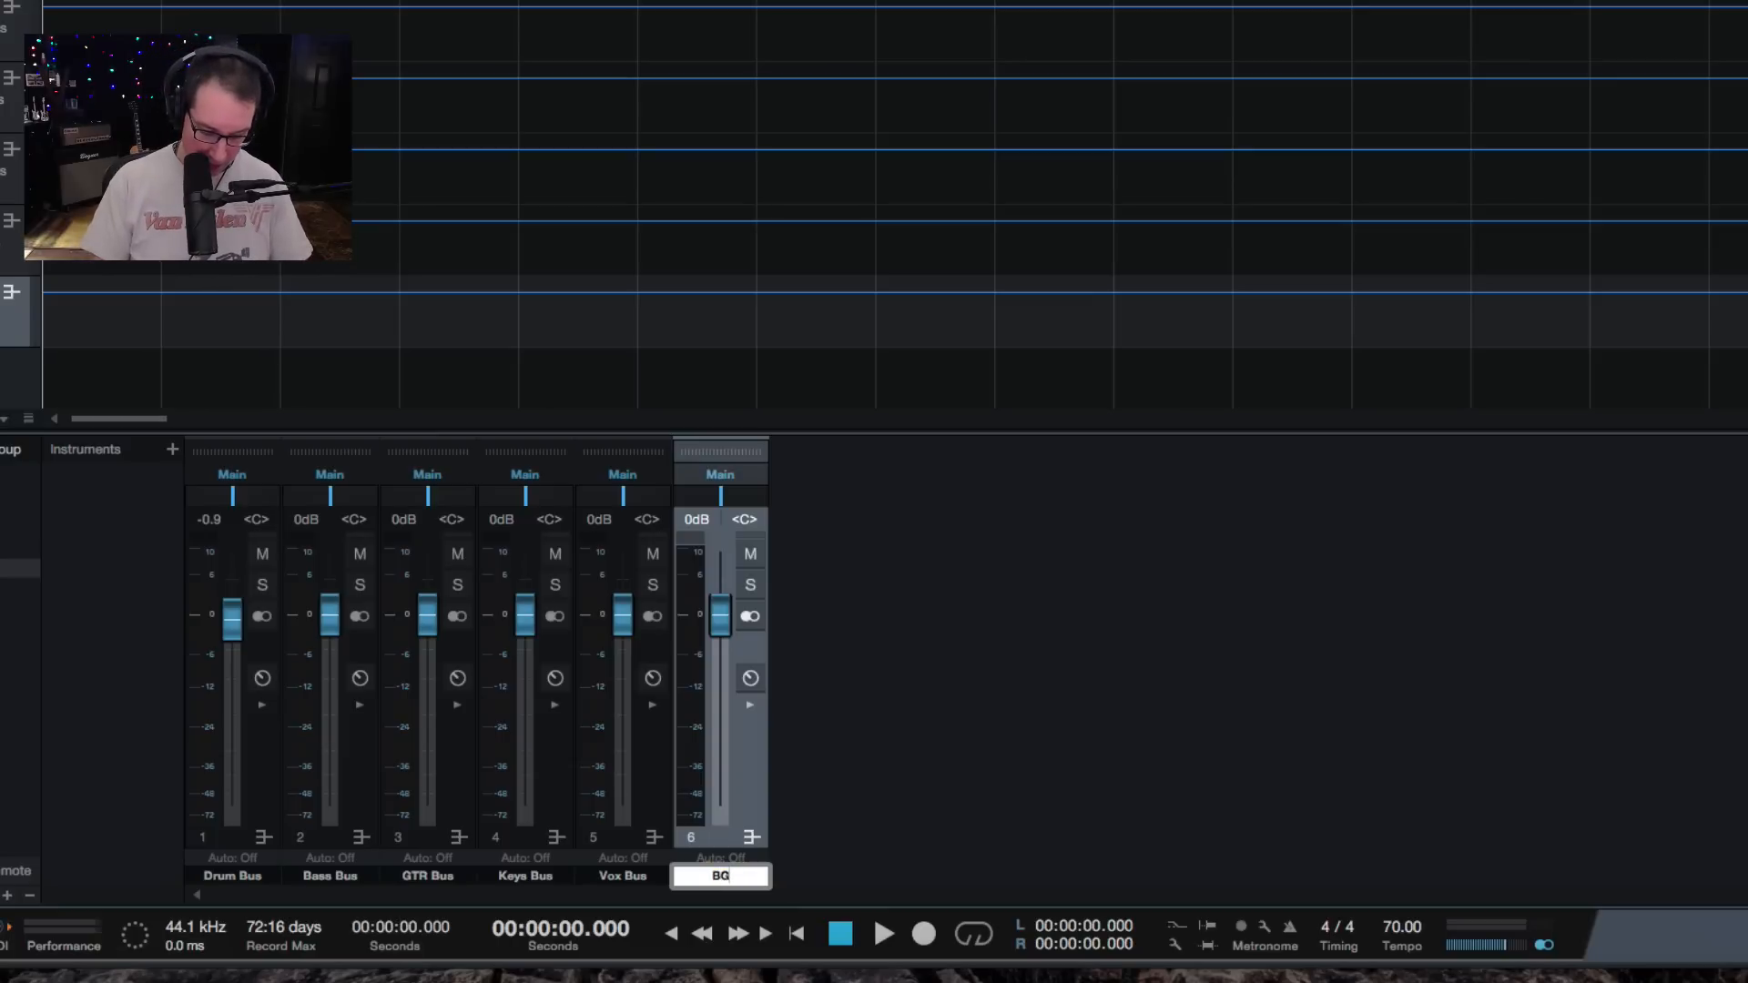
text(V Bus)
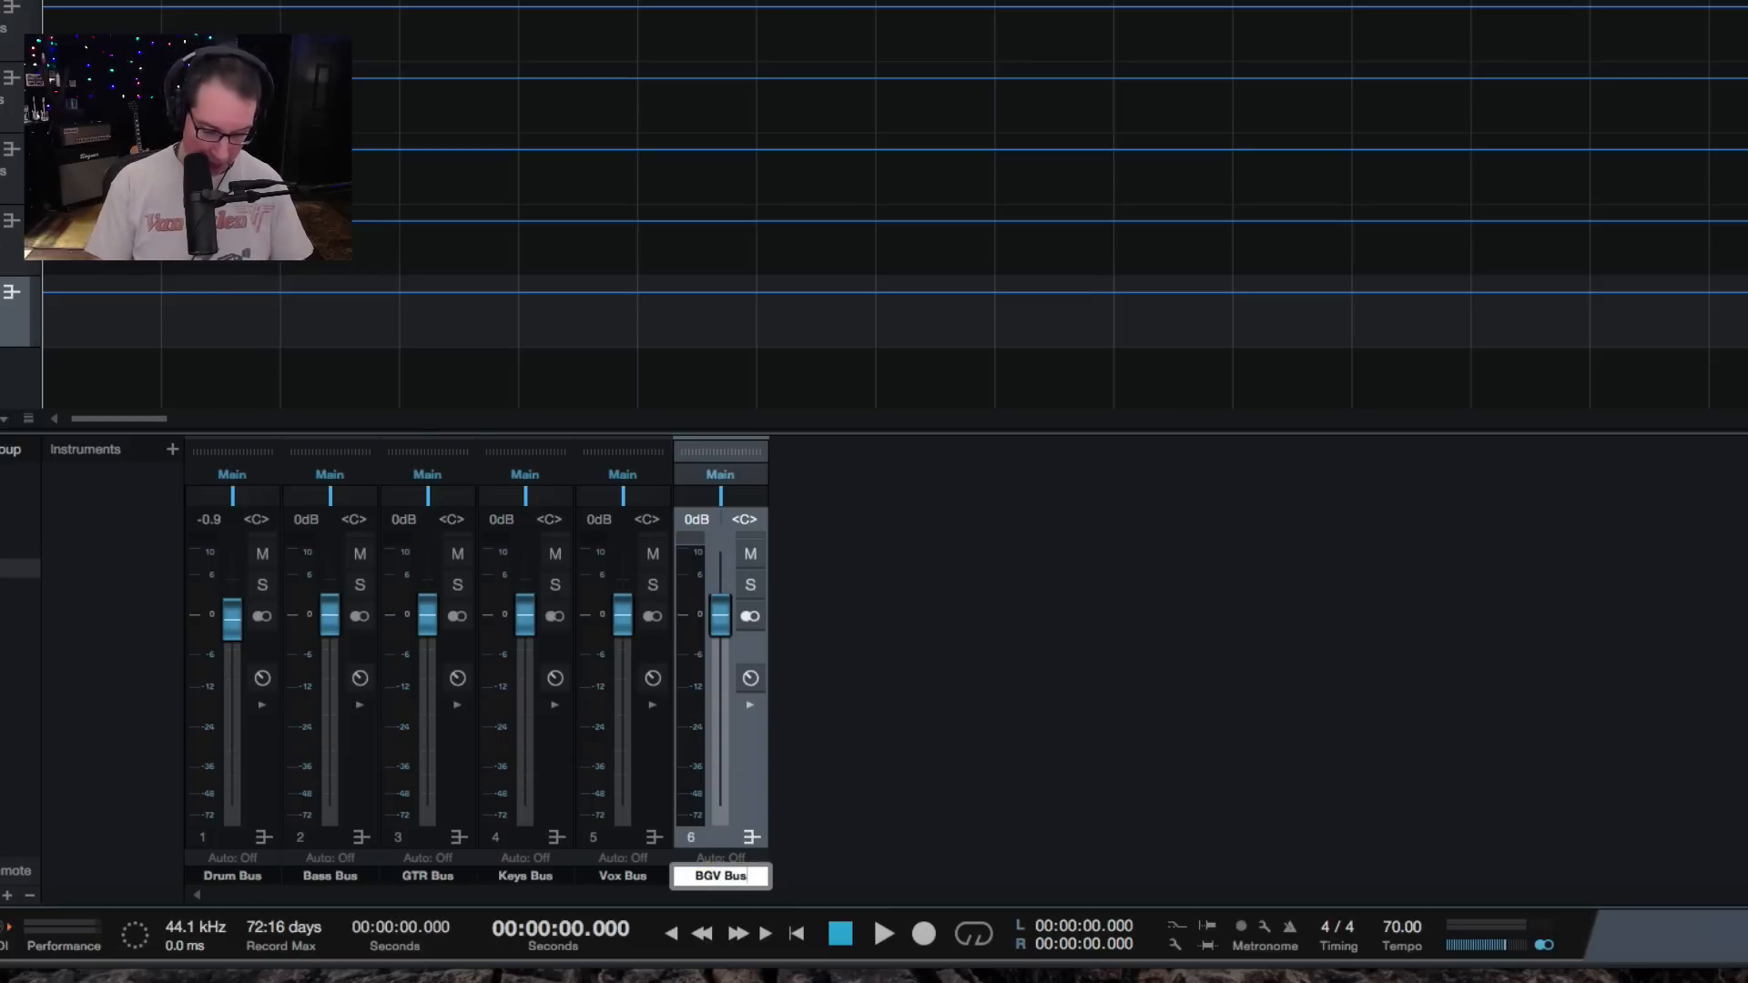
key(Return)
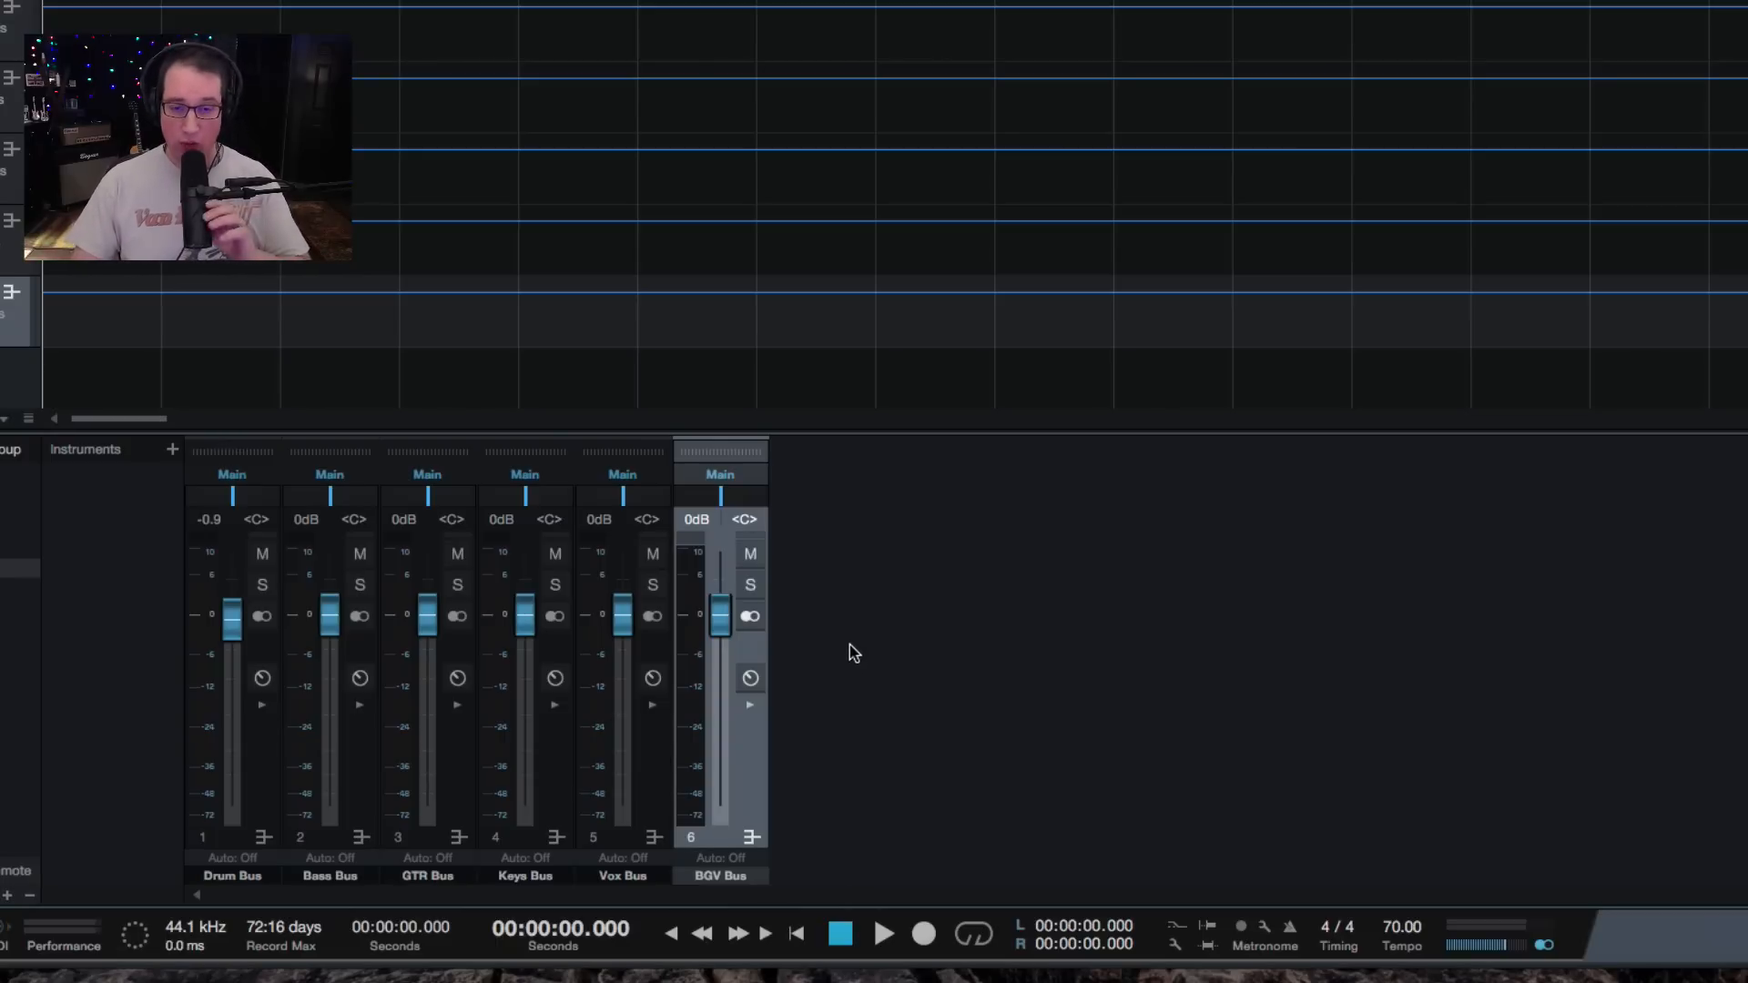
Add an FX channel after BGV Bus and collapse its inserts section.
right_click(857, 616)
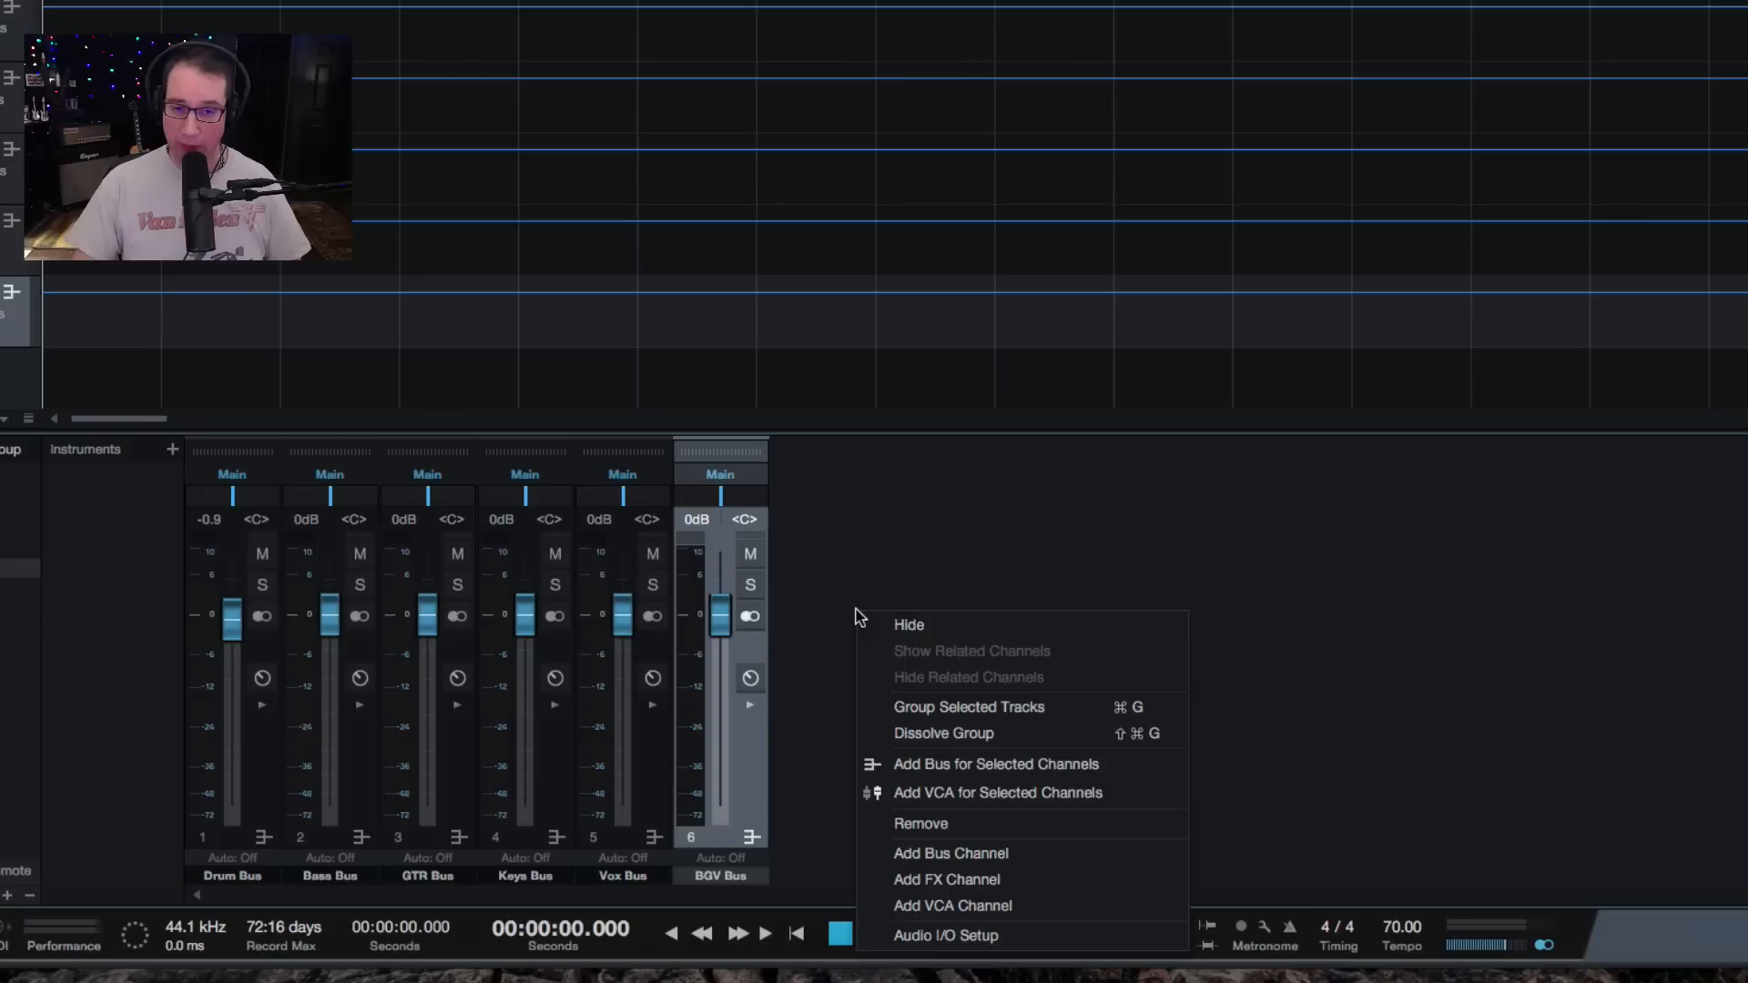
click(920, 881)
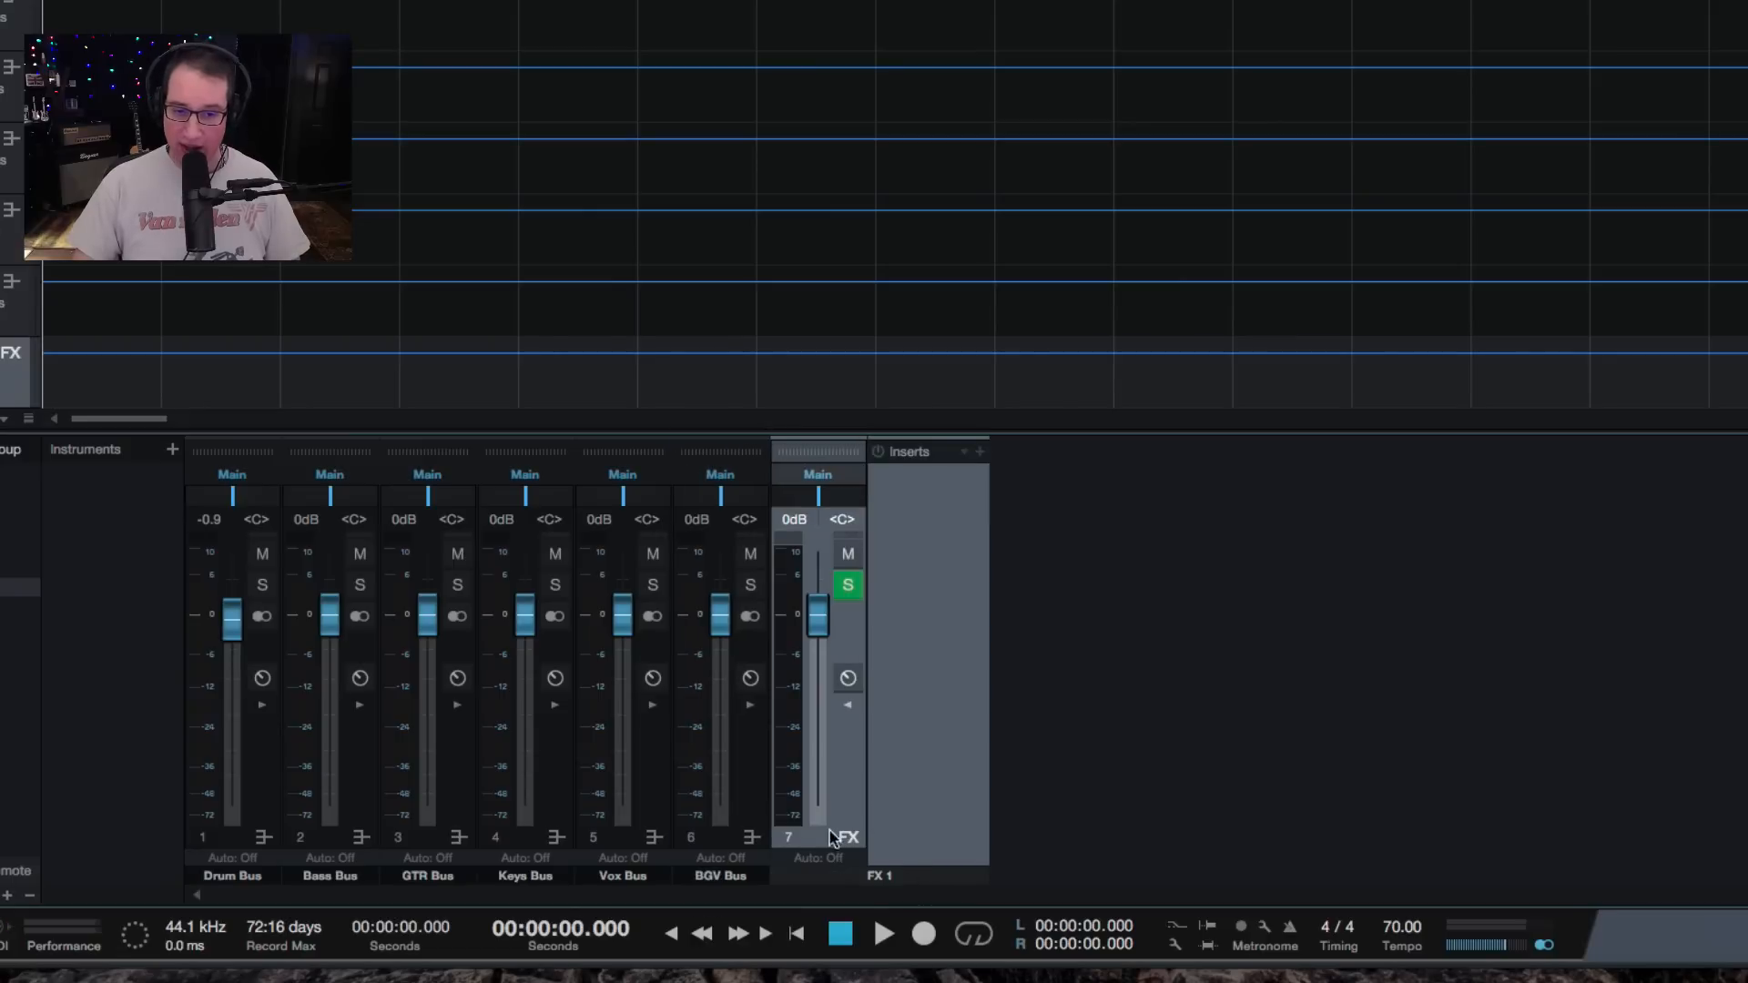
click(849, 707)
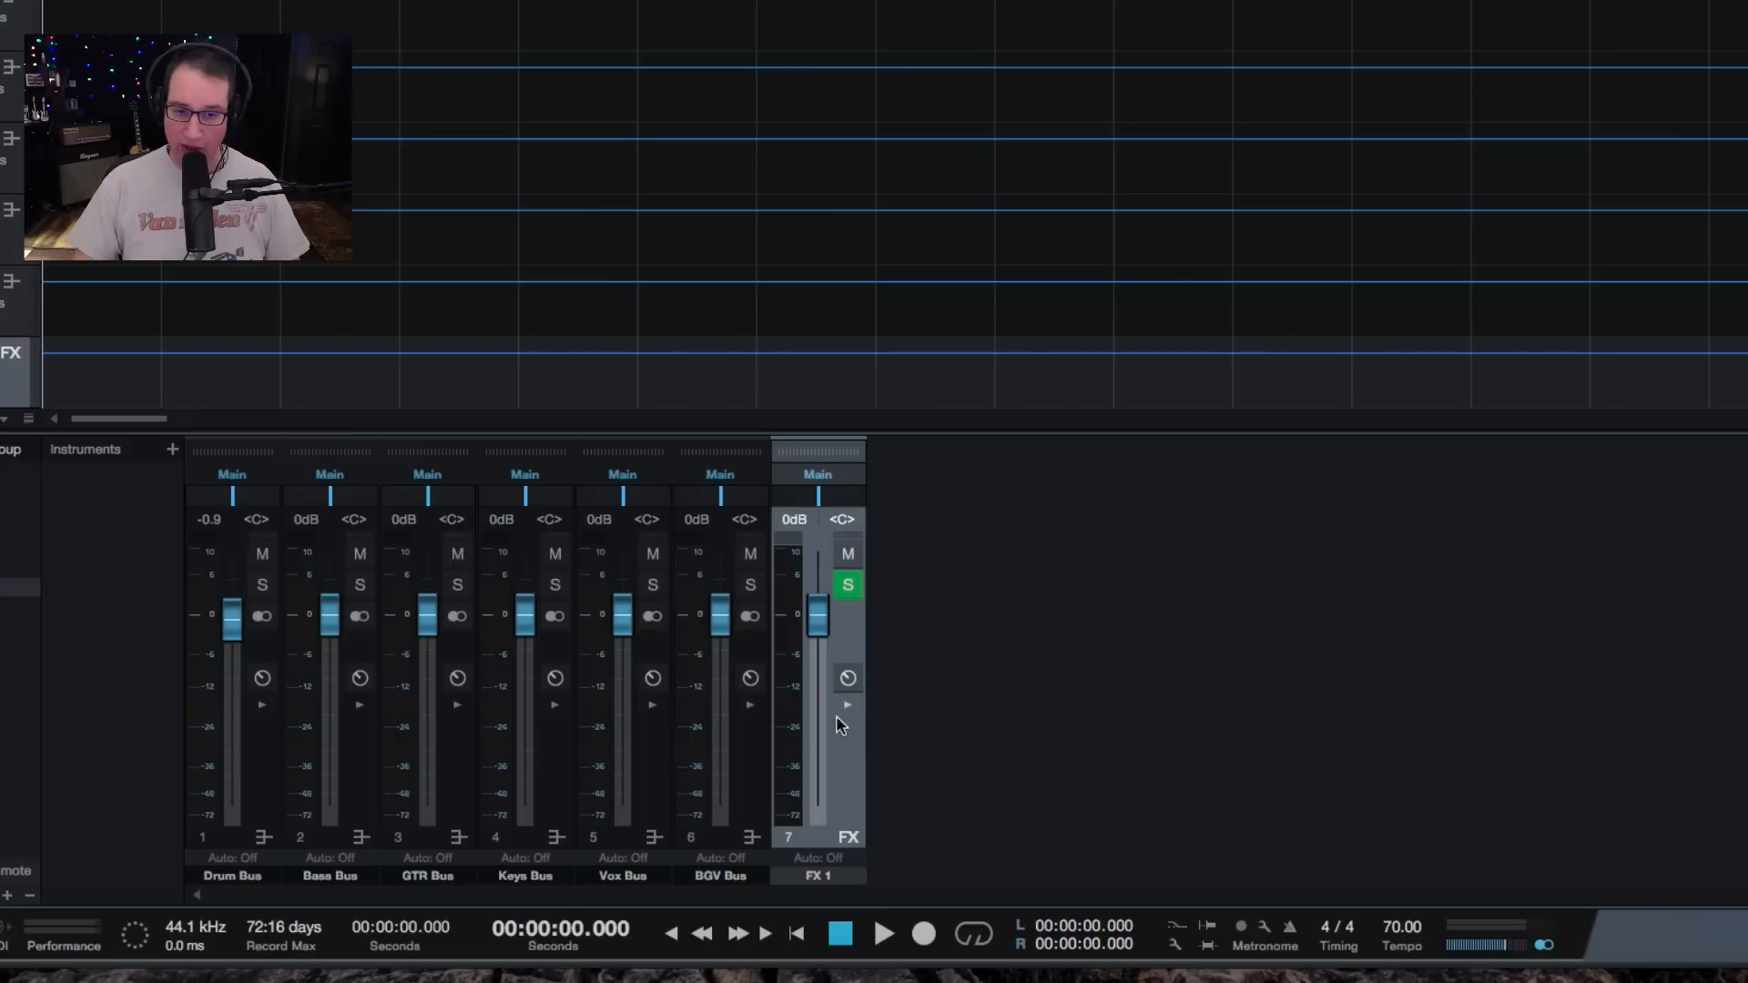
Change the color of the FX 1 channel to turquoise blue.
click(834, 872)
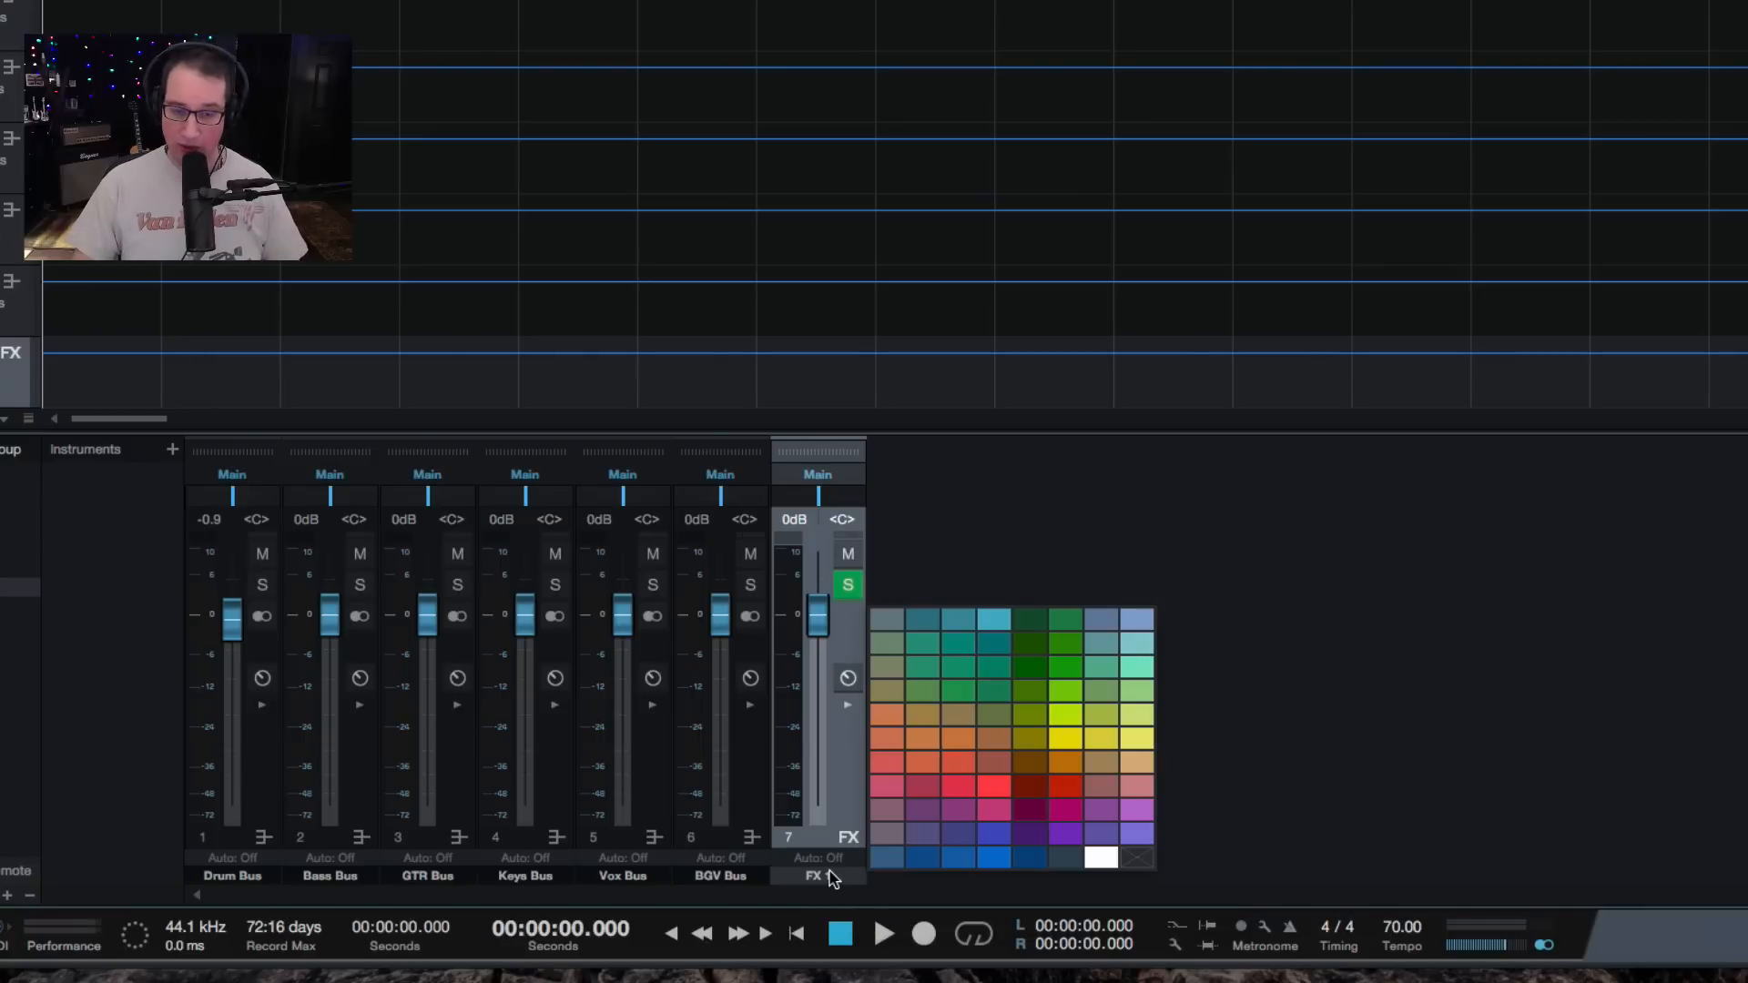
click(822, 879)
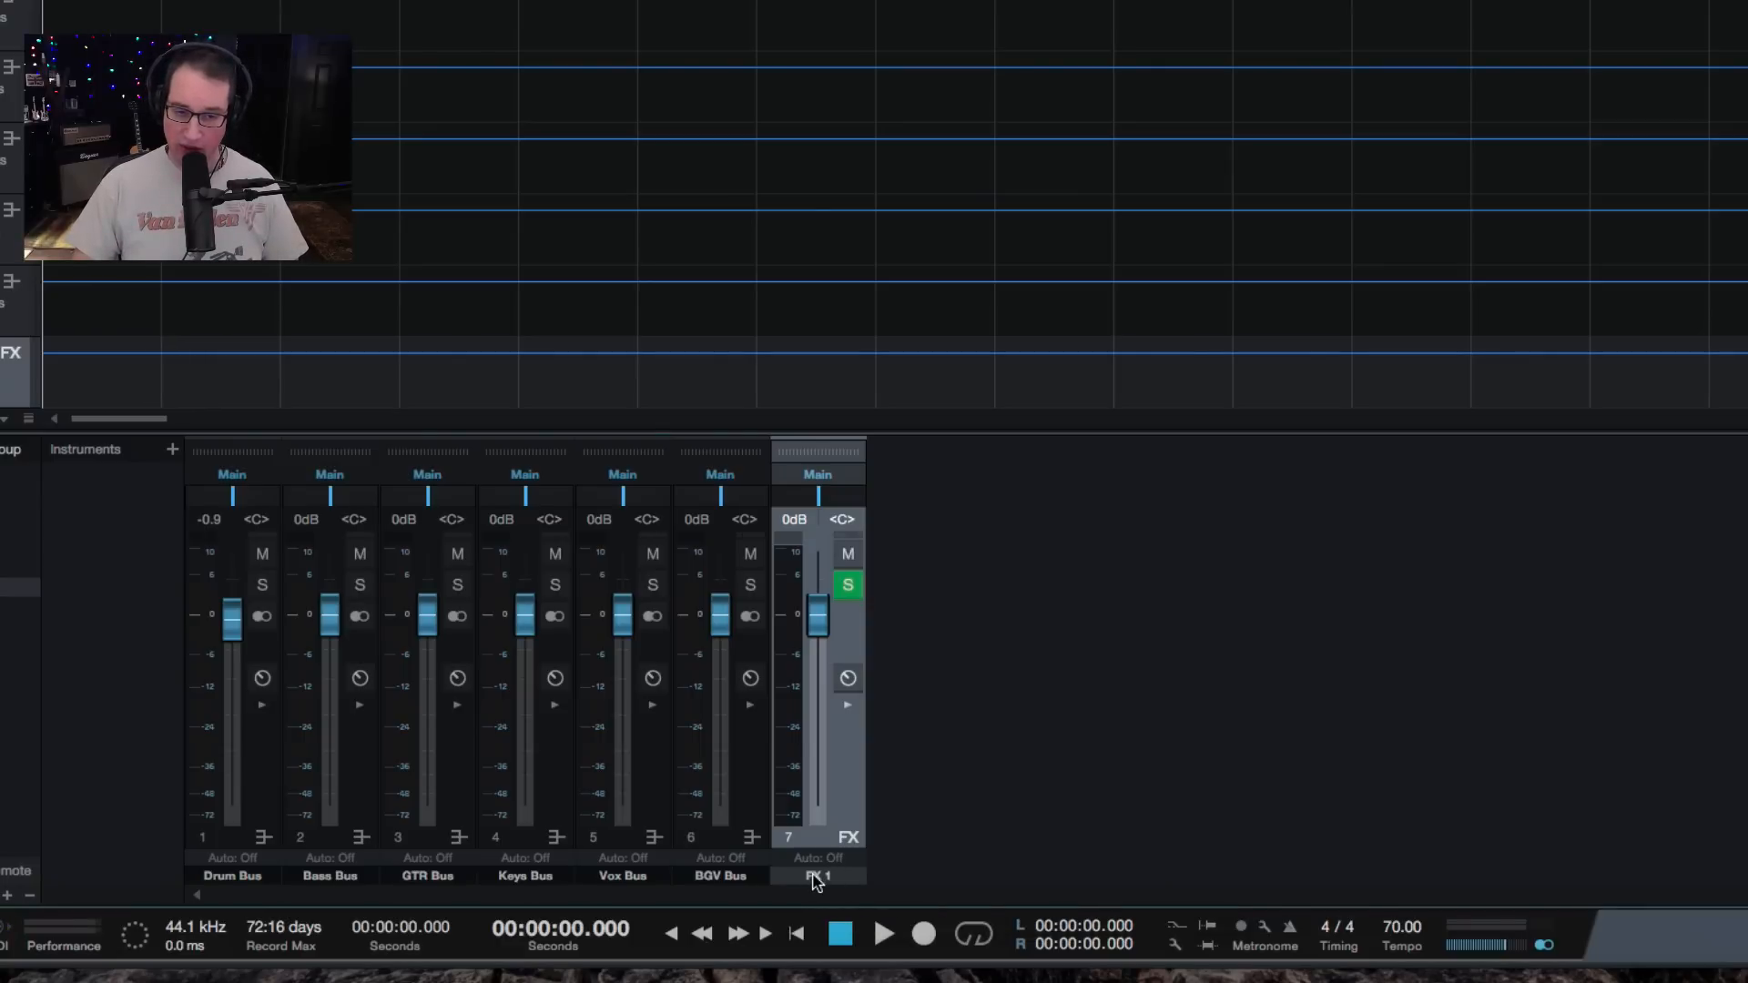
click(815, 879)
click(995, 624)
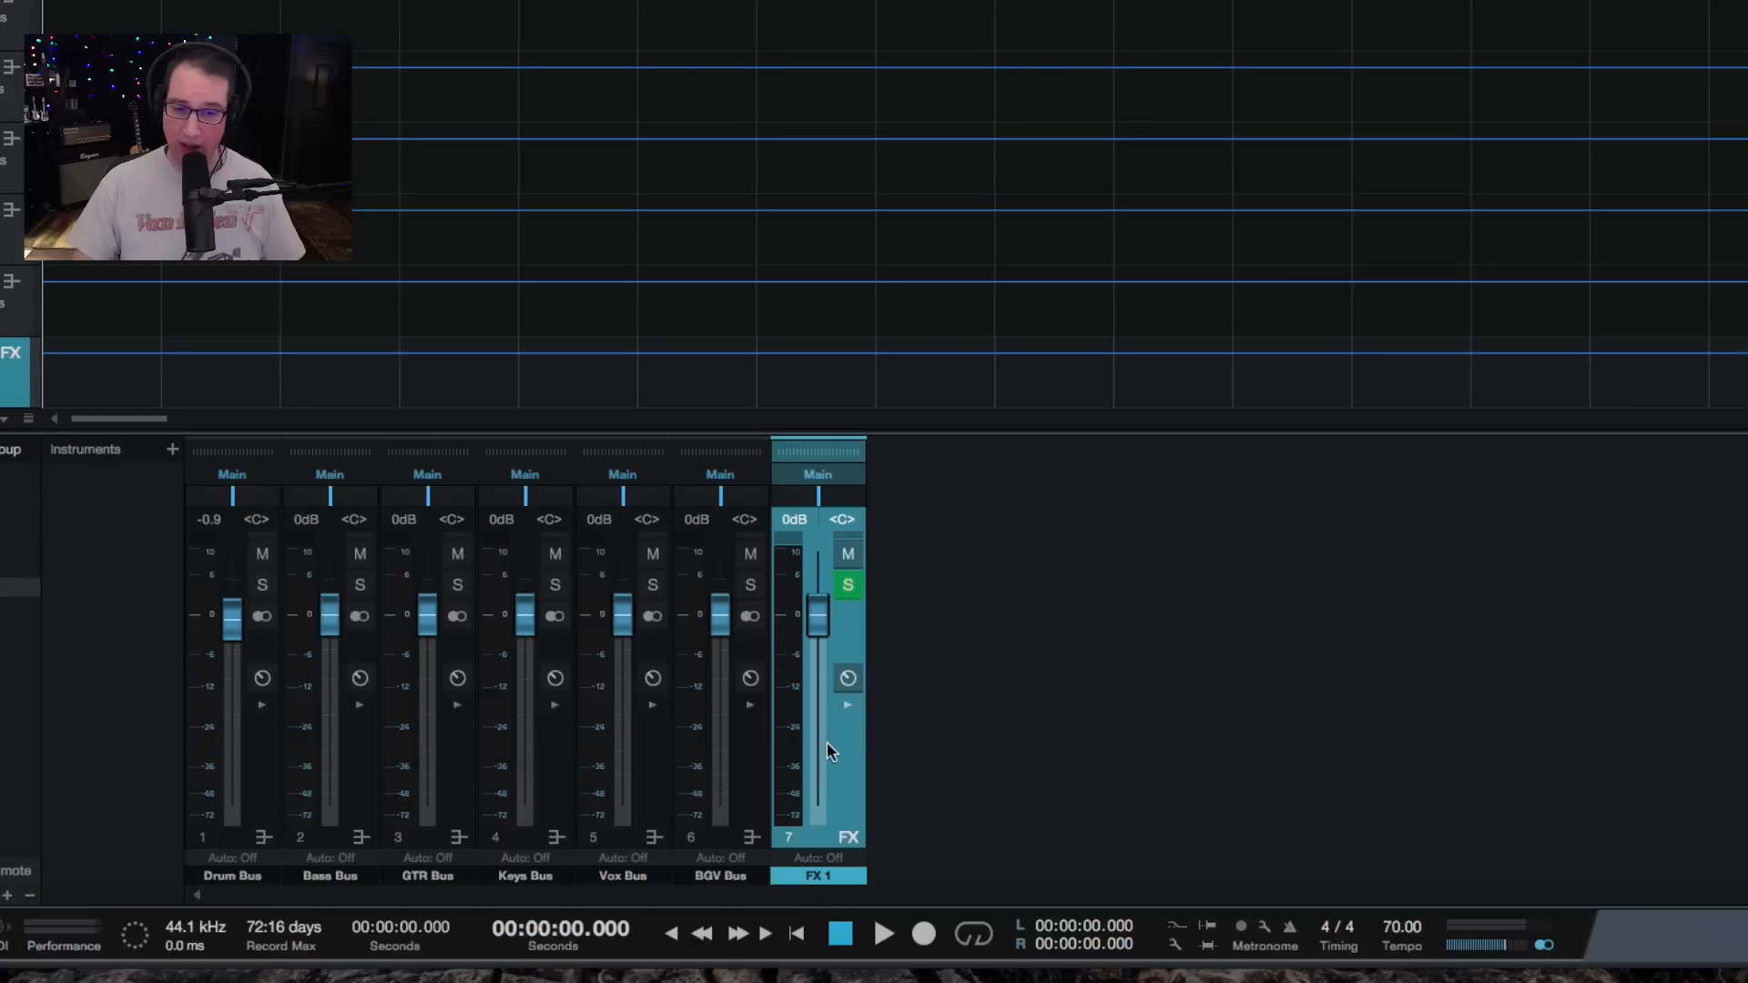
Add three more FX channels after FX 1 and collapse their inserts sections.
right_click(950, 725)
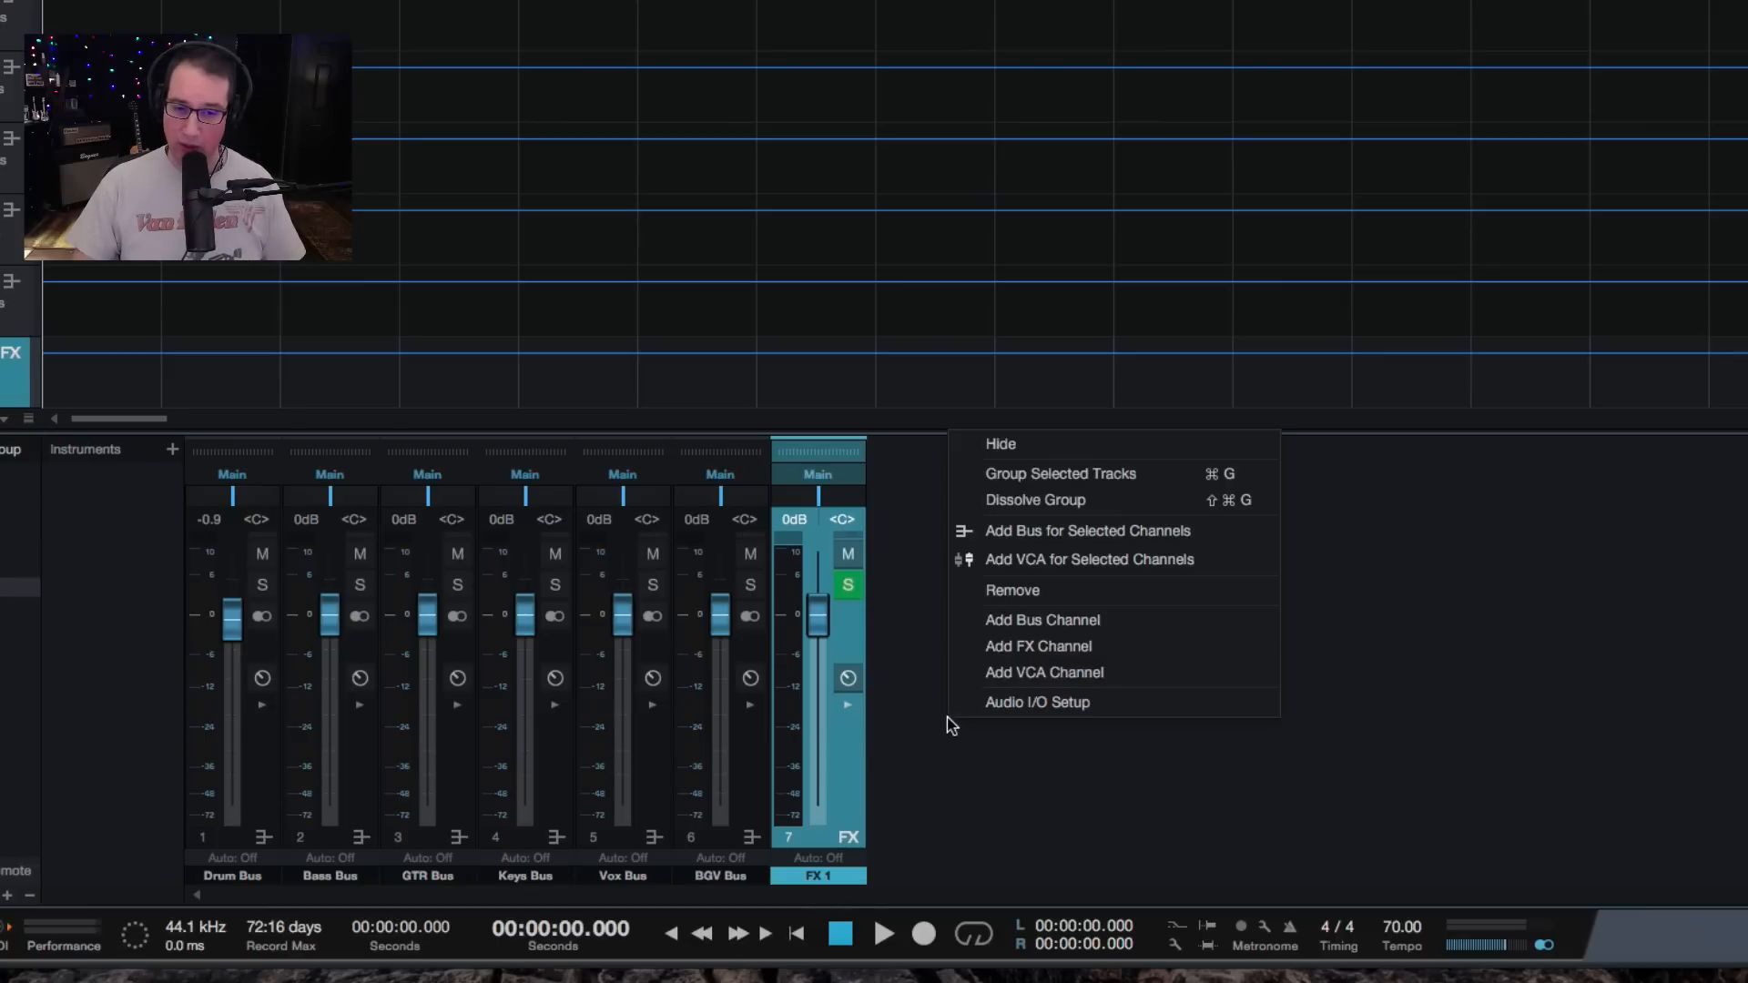
click(1001, 644)
right_click(996, 761)
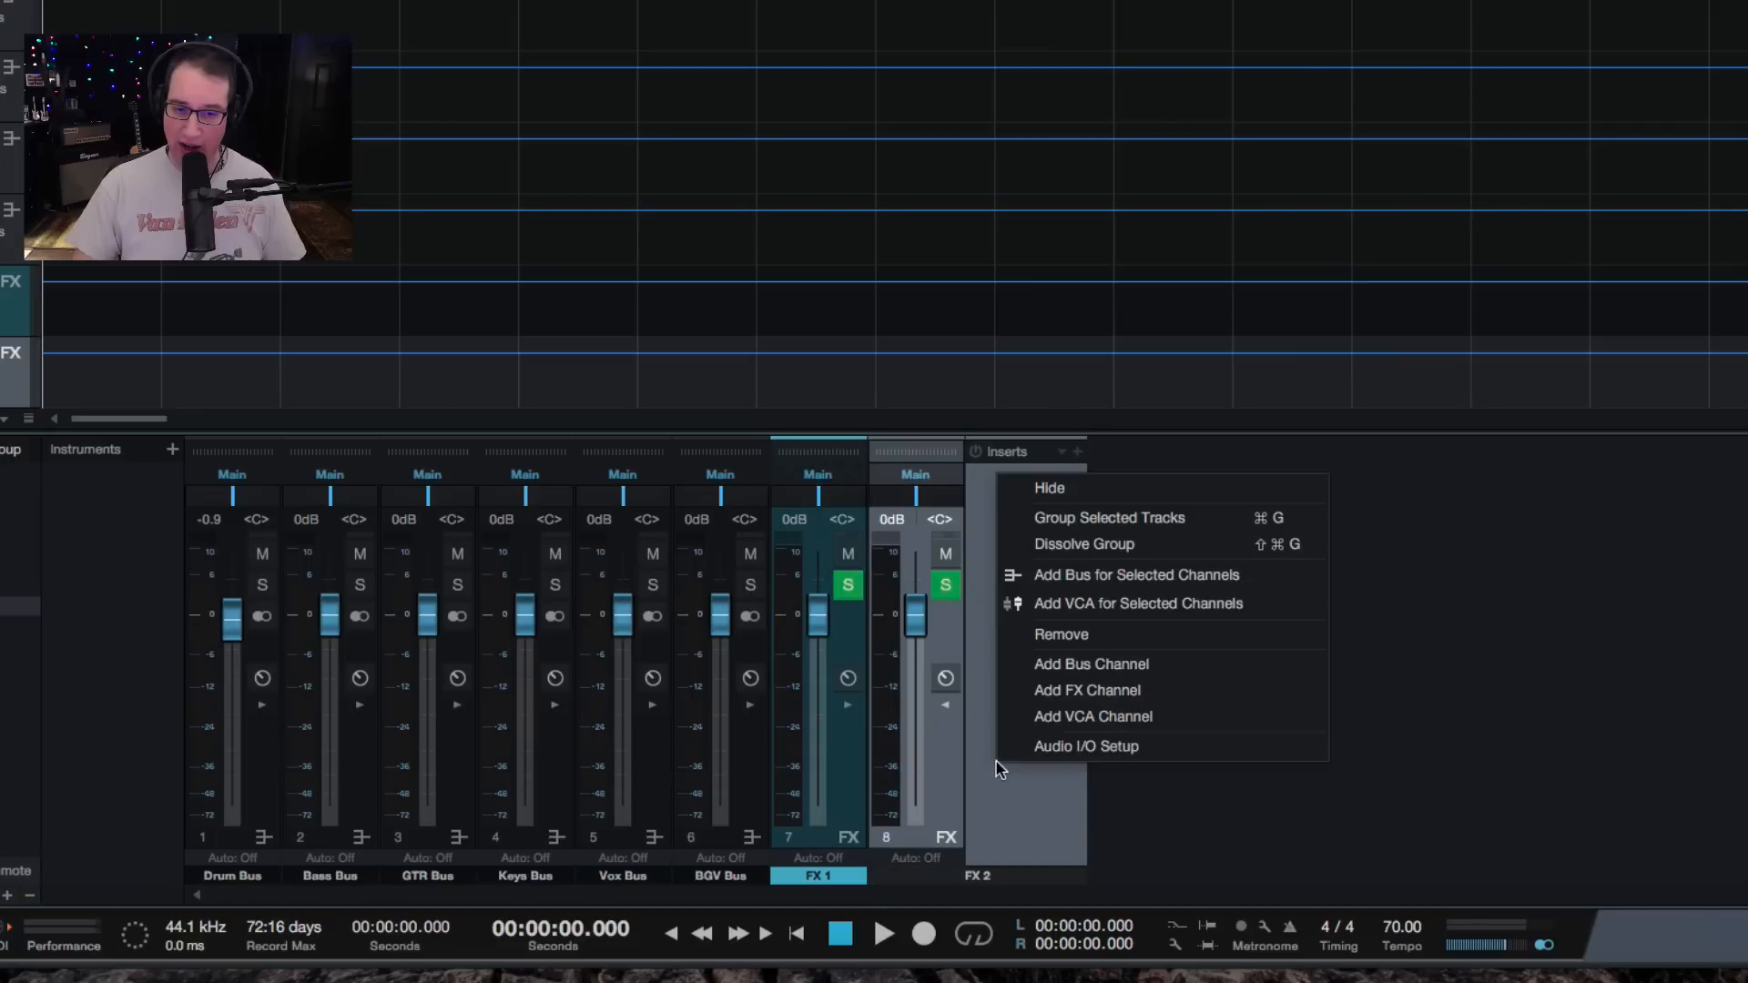
click(1060, 690)
right_click(1119, 759)
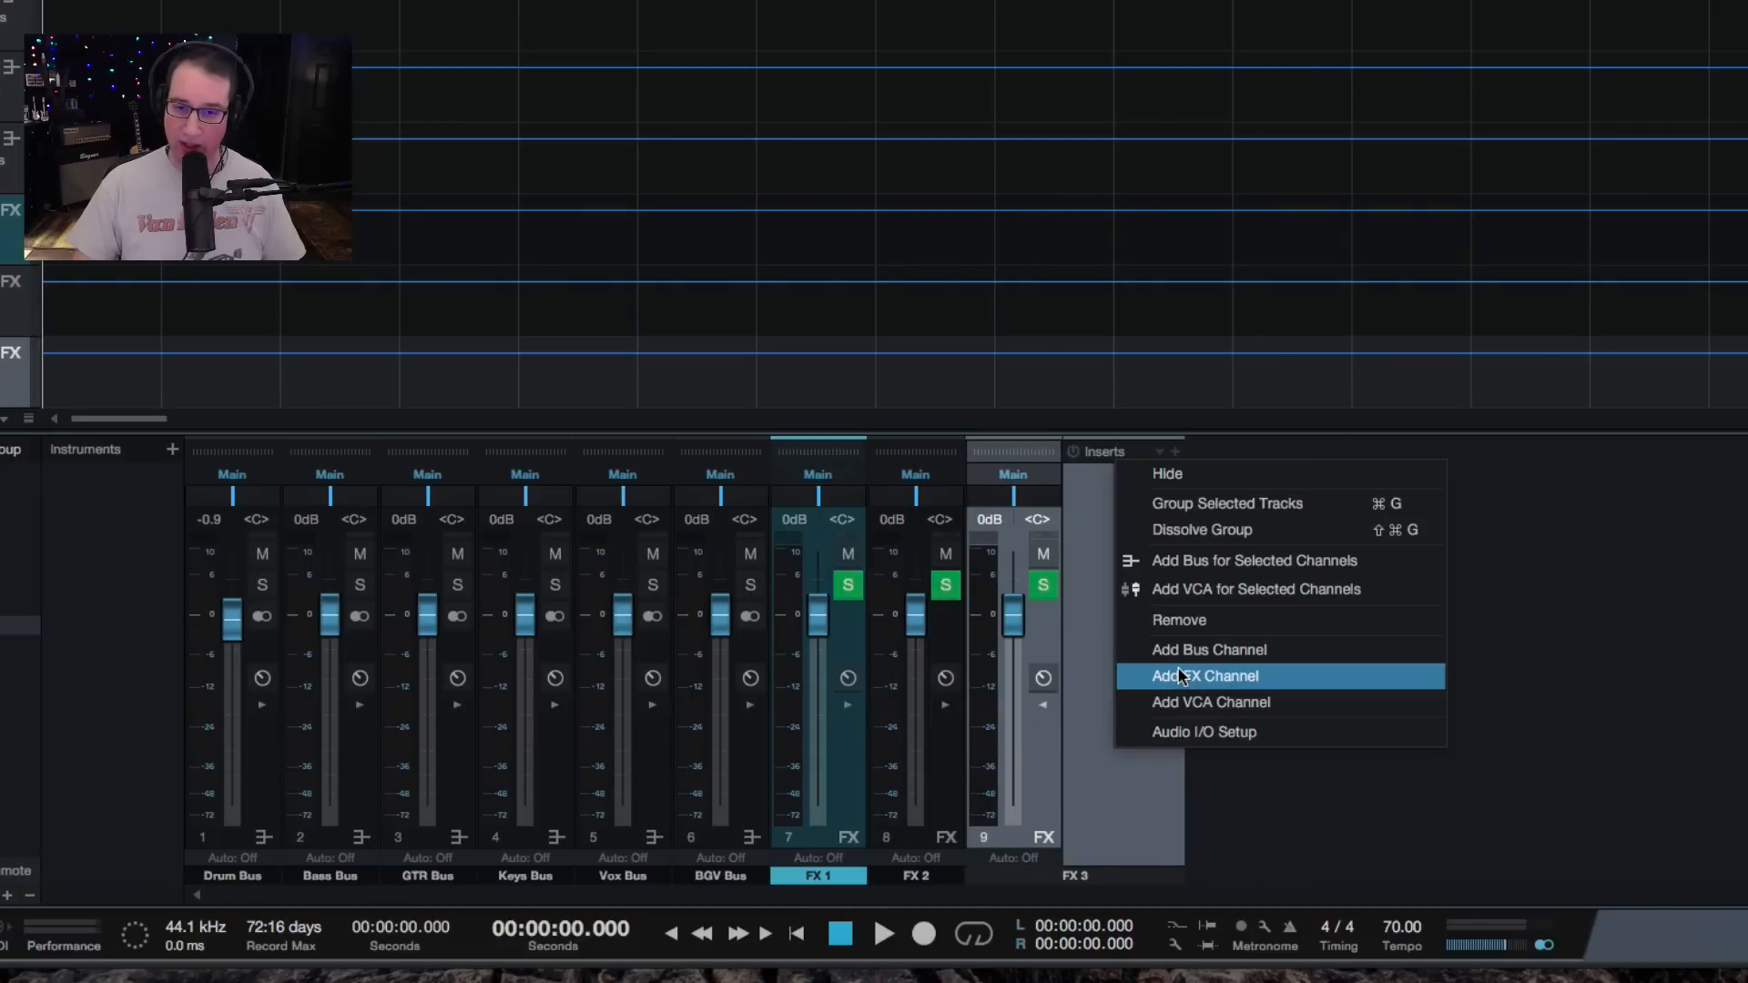
click(1178, 668)
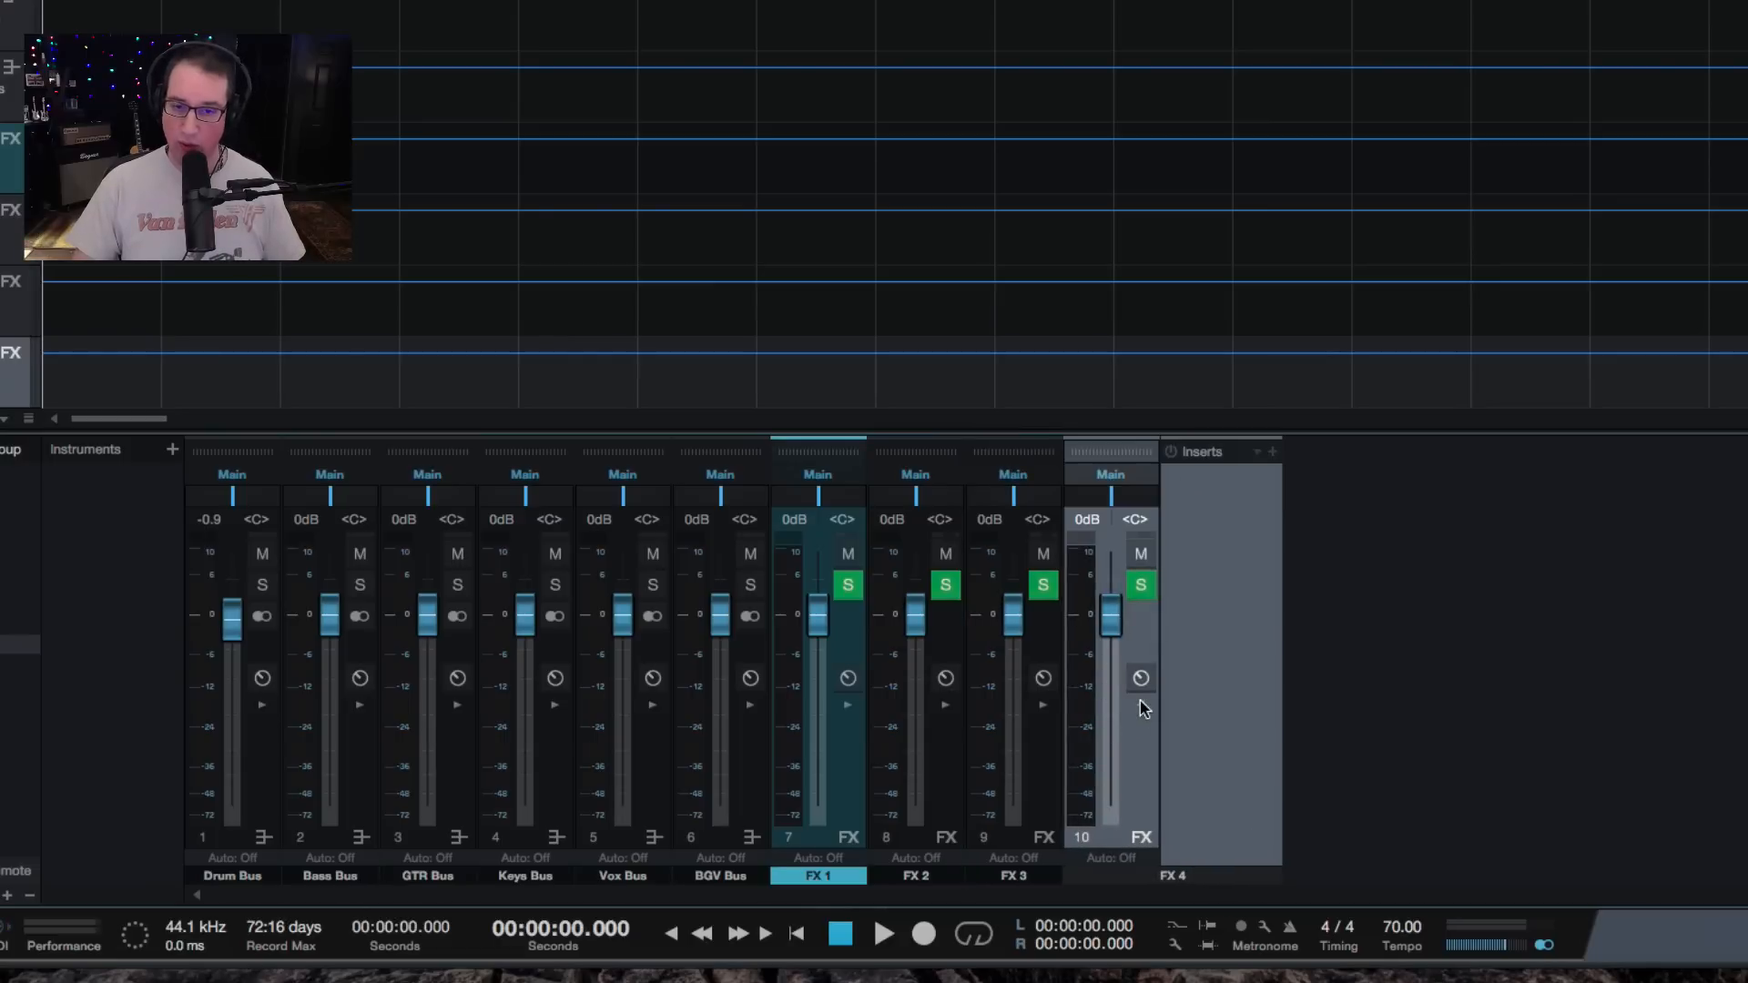
Change the color of the FX 2, FX 3 and FX 4 channels together to turquoise blue.
click(944, 798)
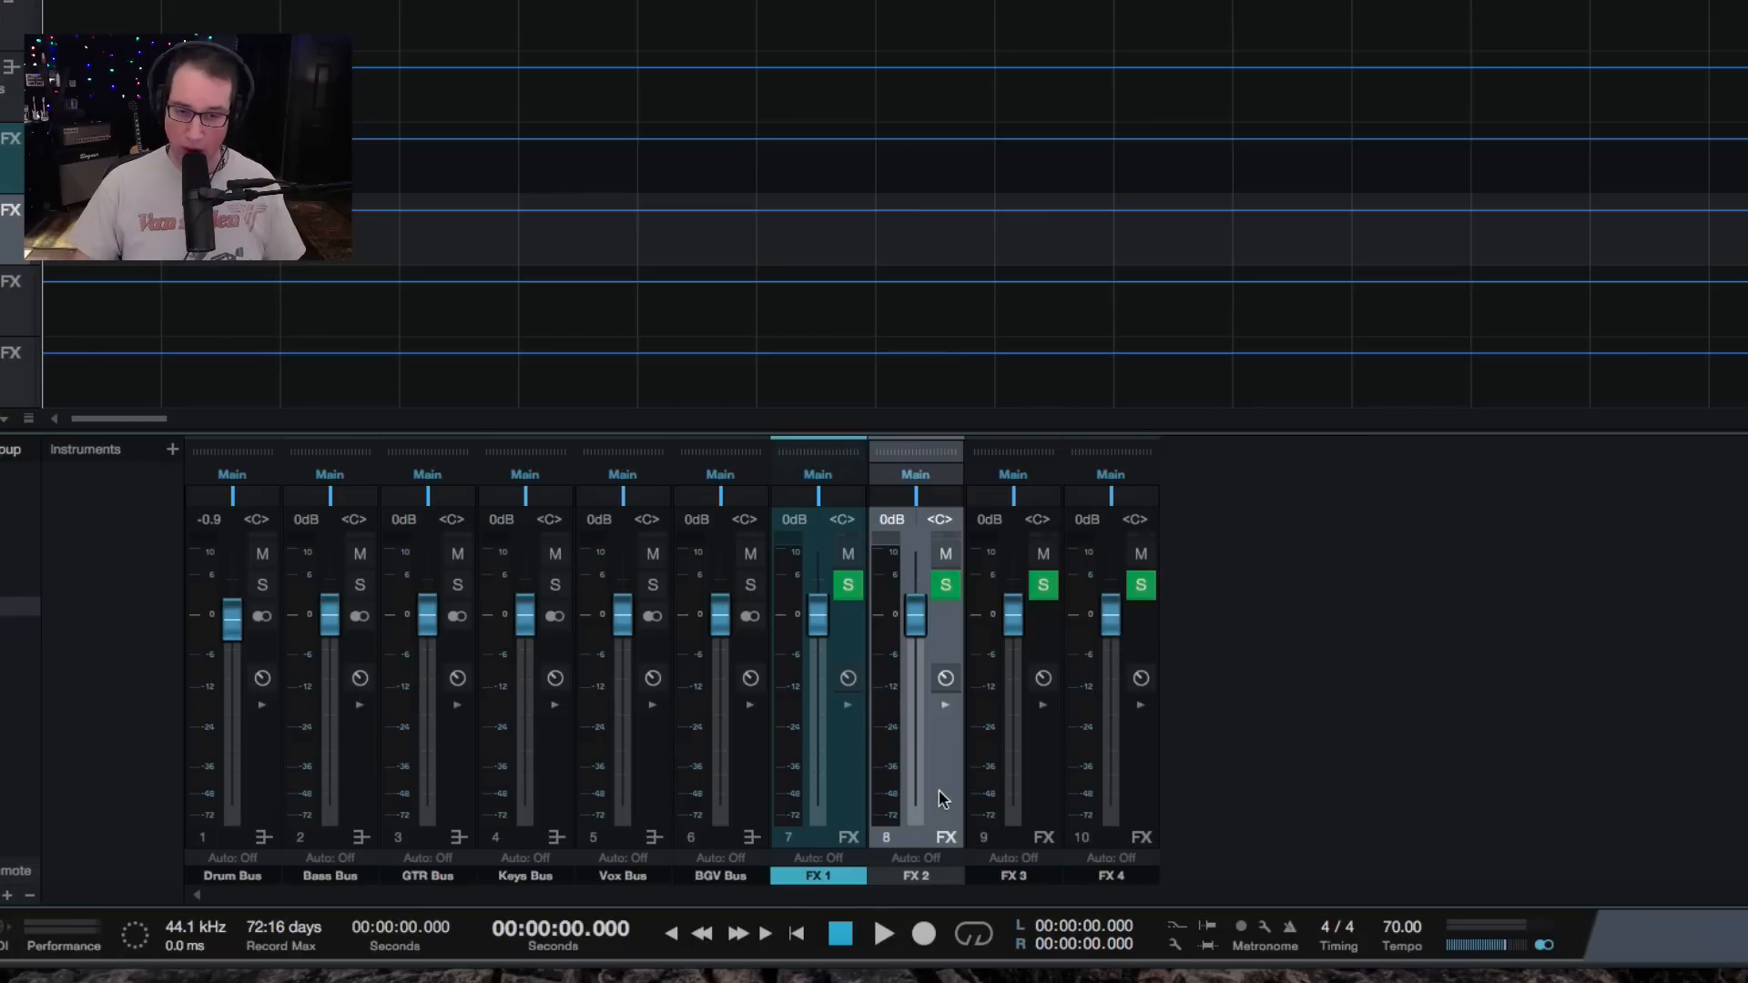
shift+click(1136, 789)
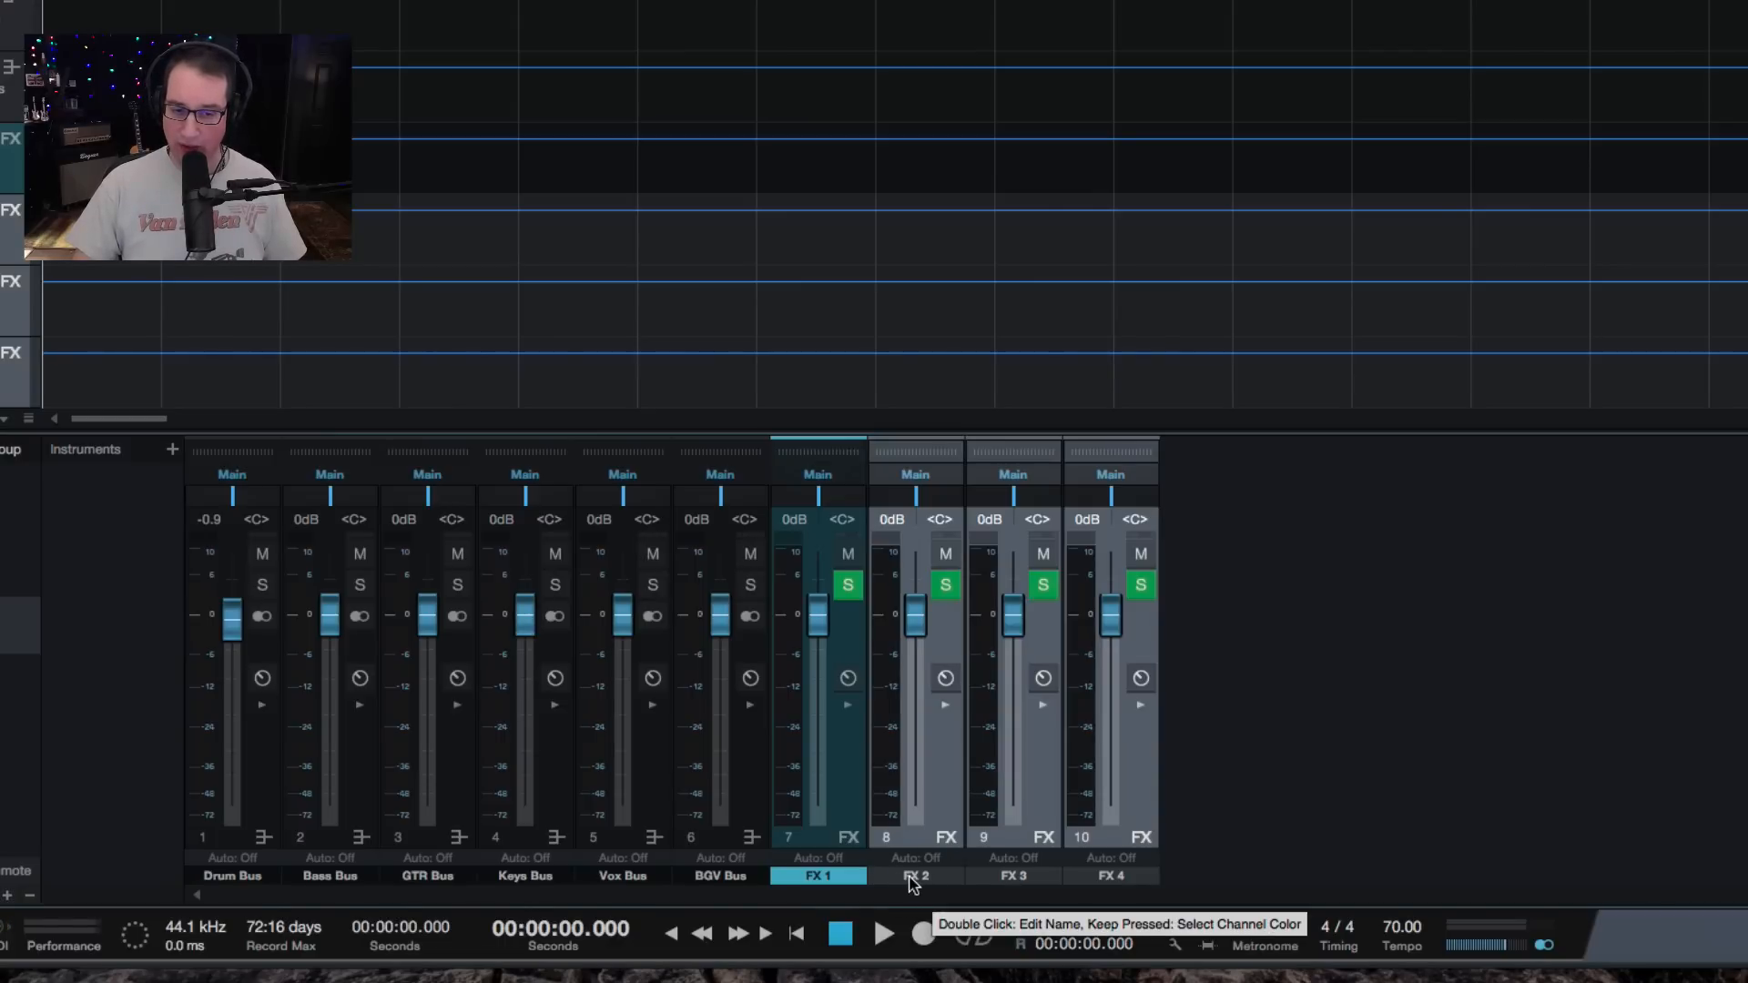
drag(913, 876, 1092, 622)
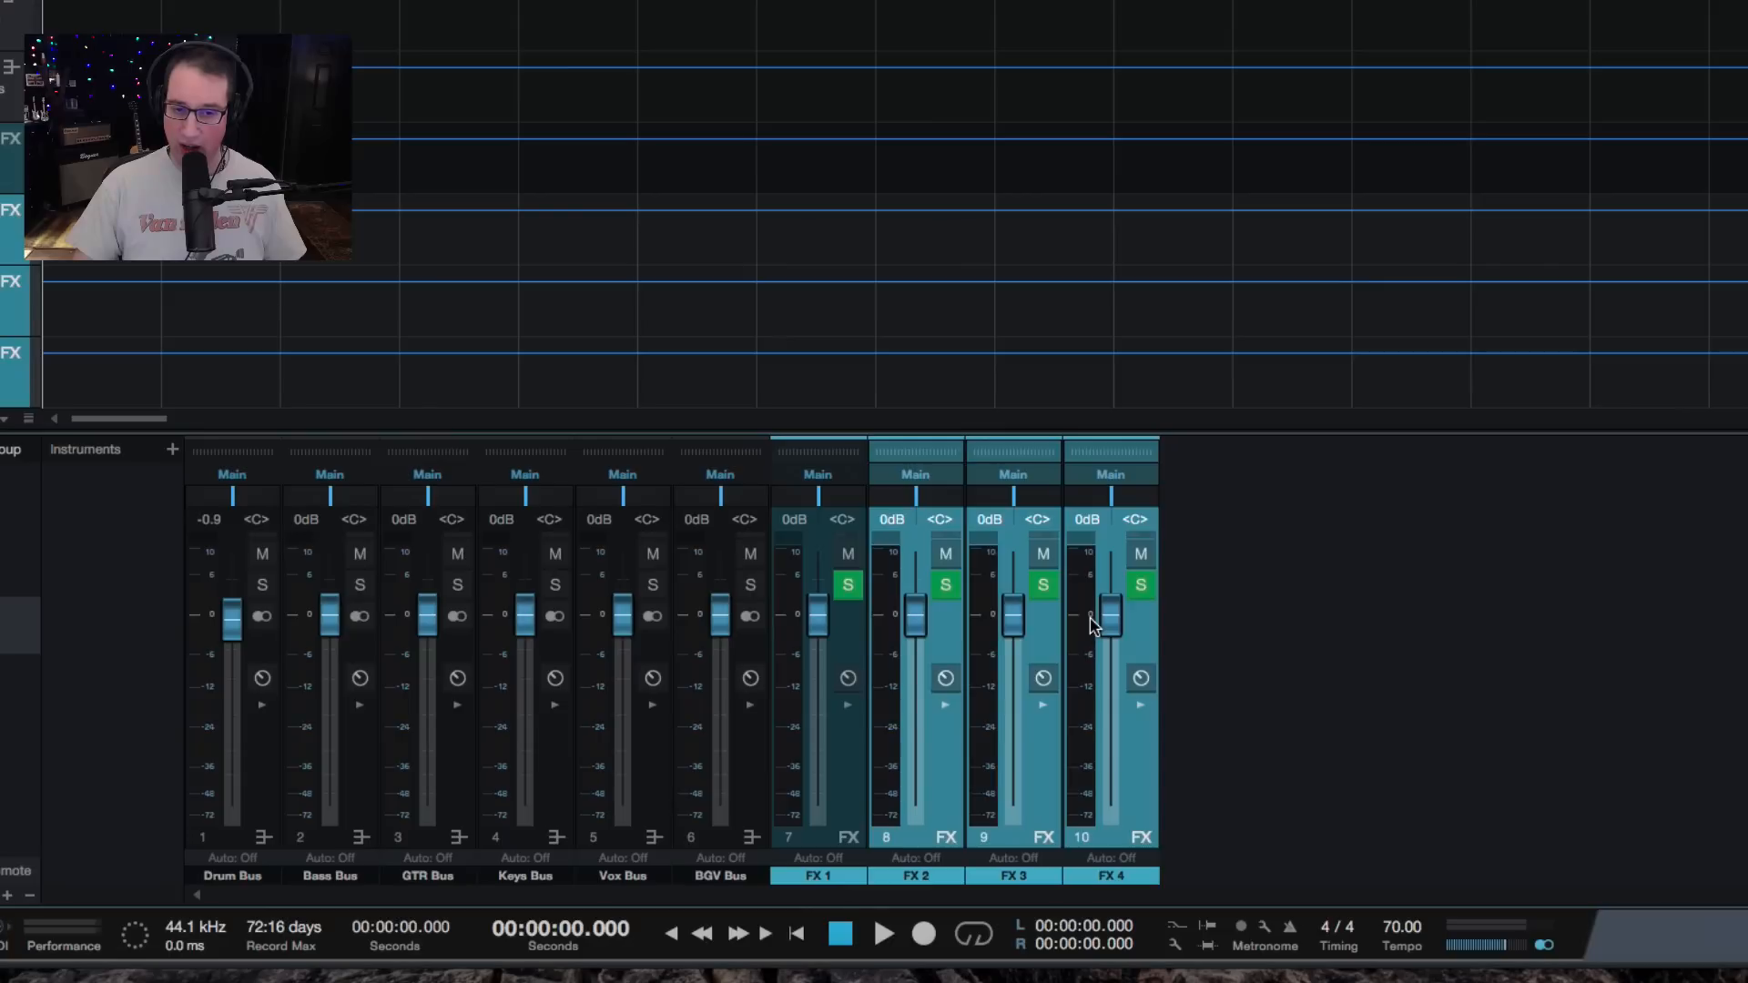
Rename the FX 1 channel as Delay 1 and the FX 2 channel as Delay 2.
double_click(817, 875)
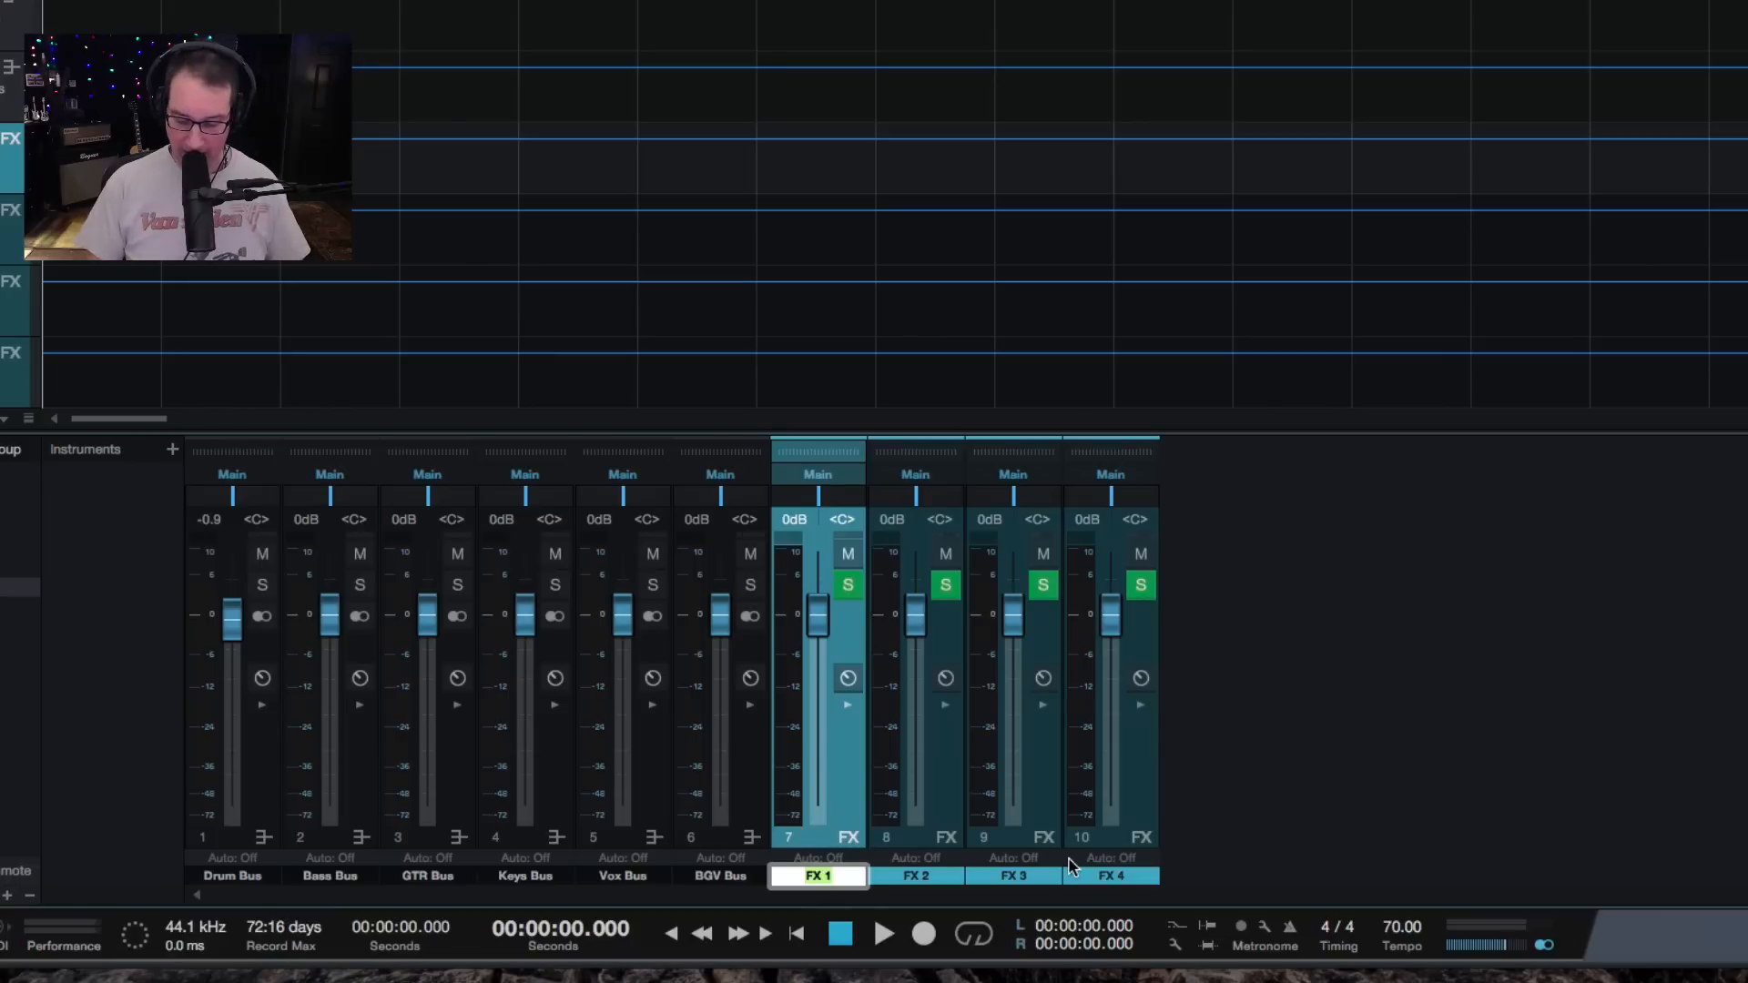
text(De)
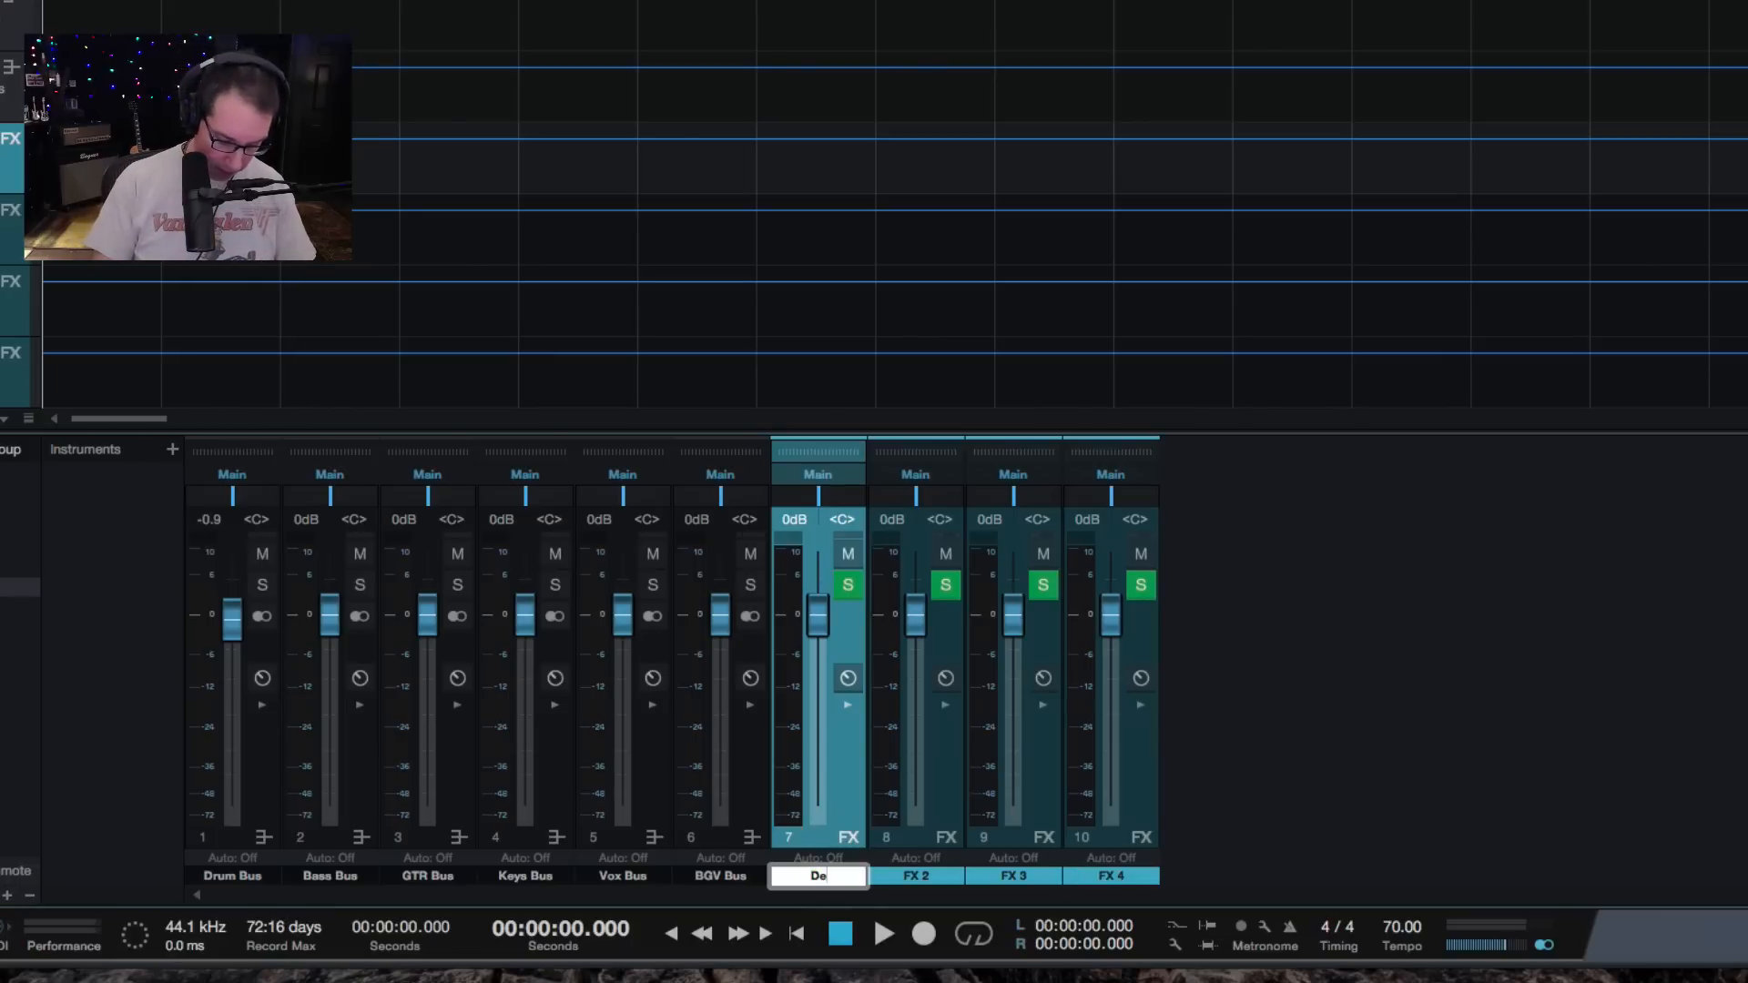
text(lay 1)
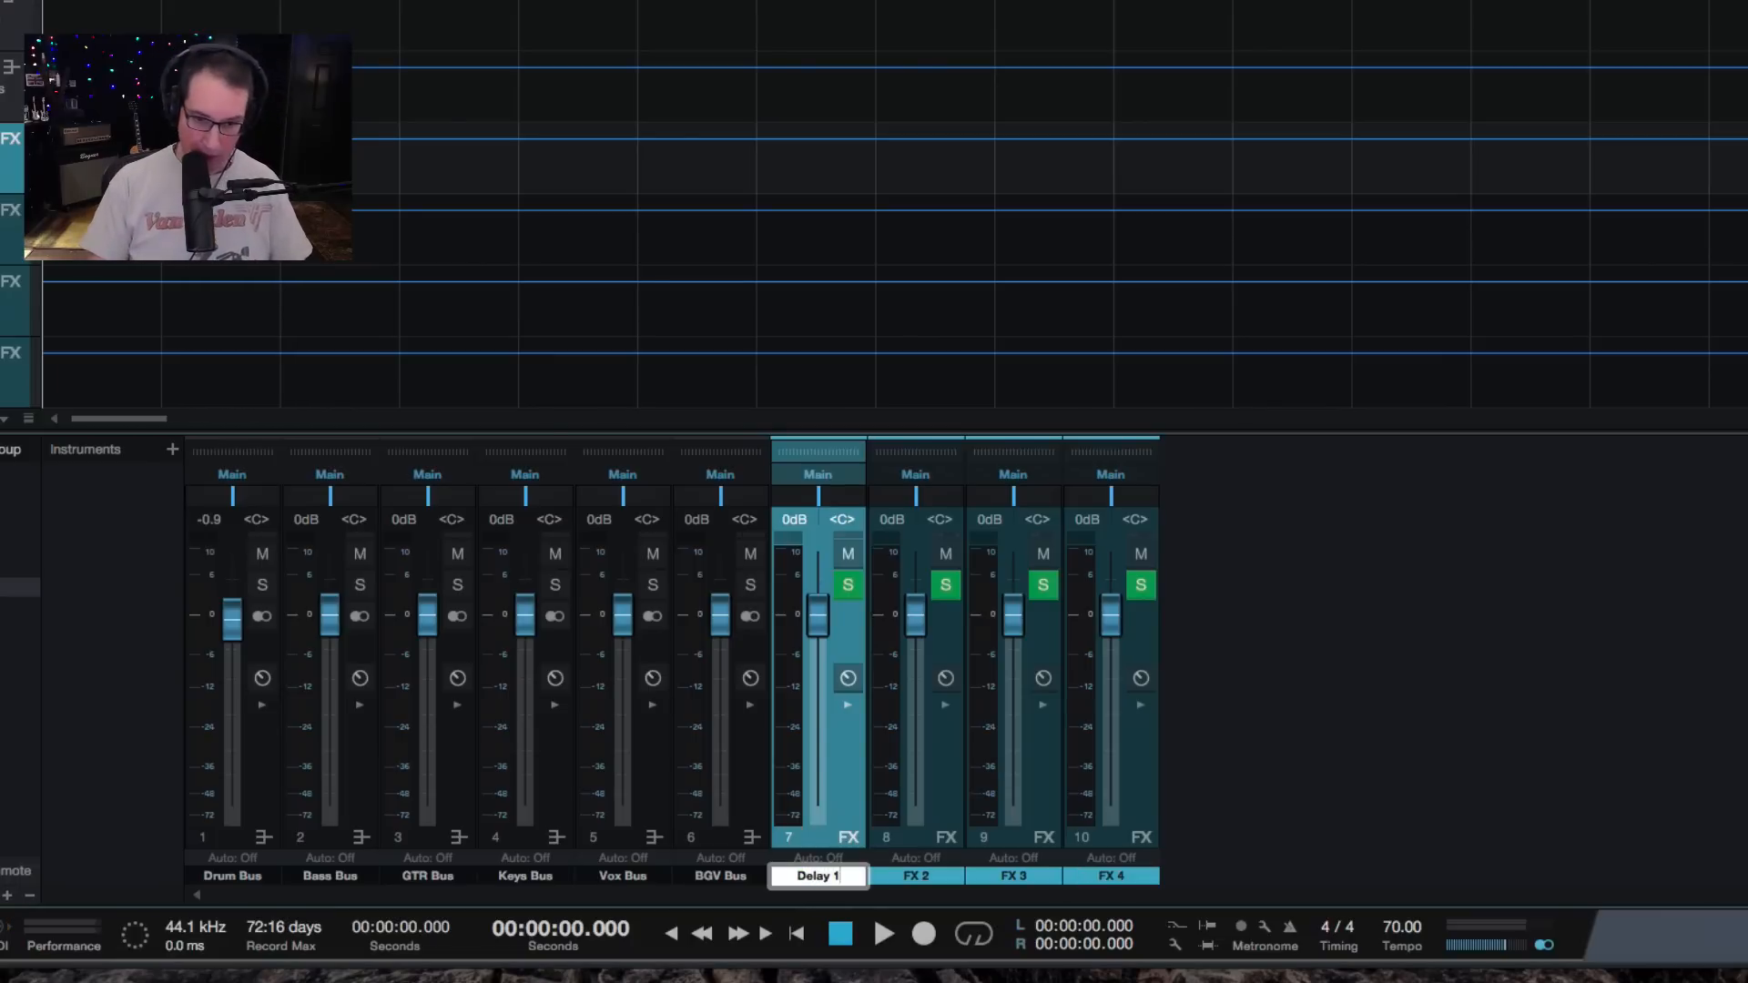
key(Tab)
text(De)
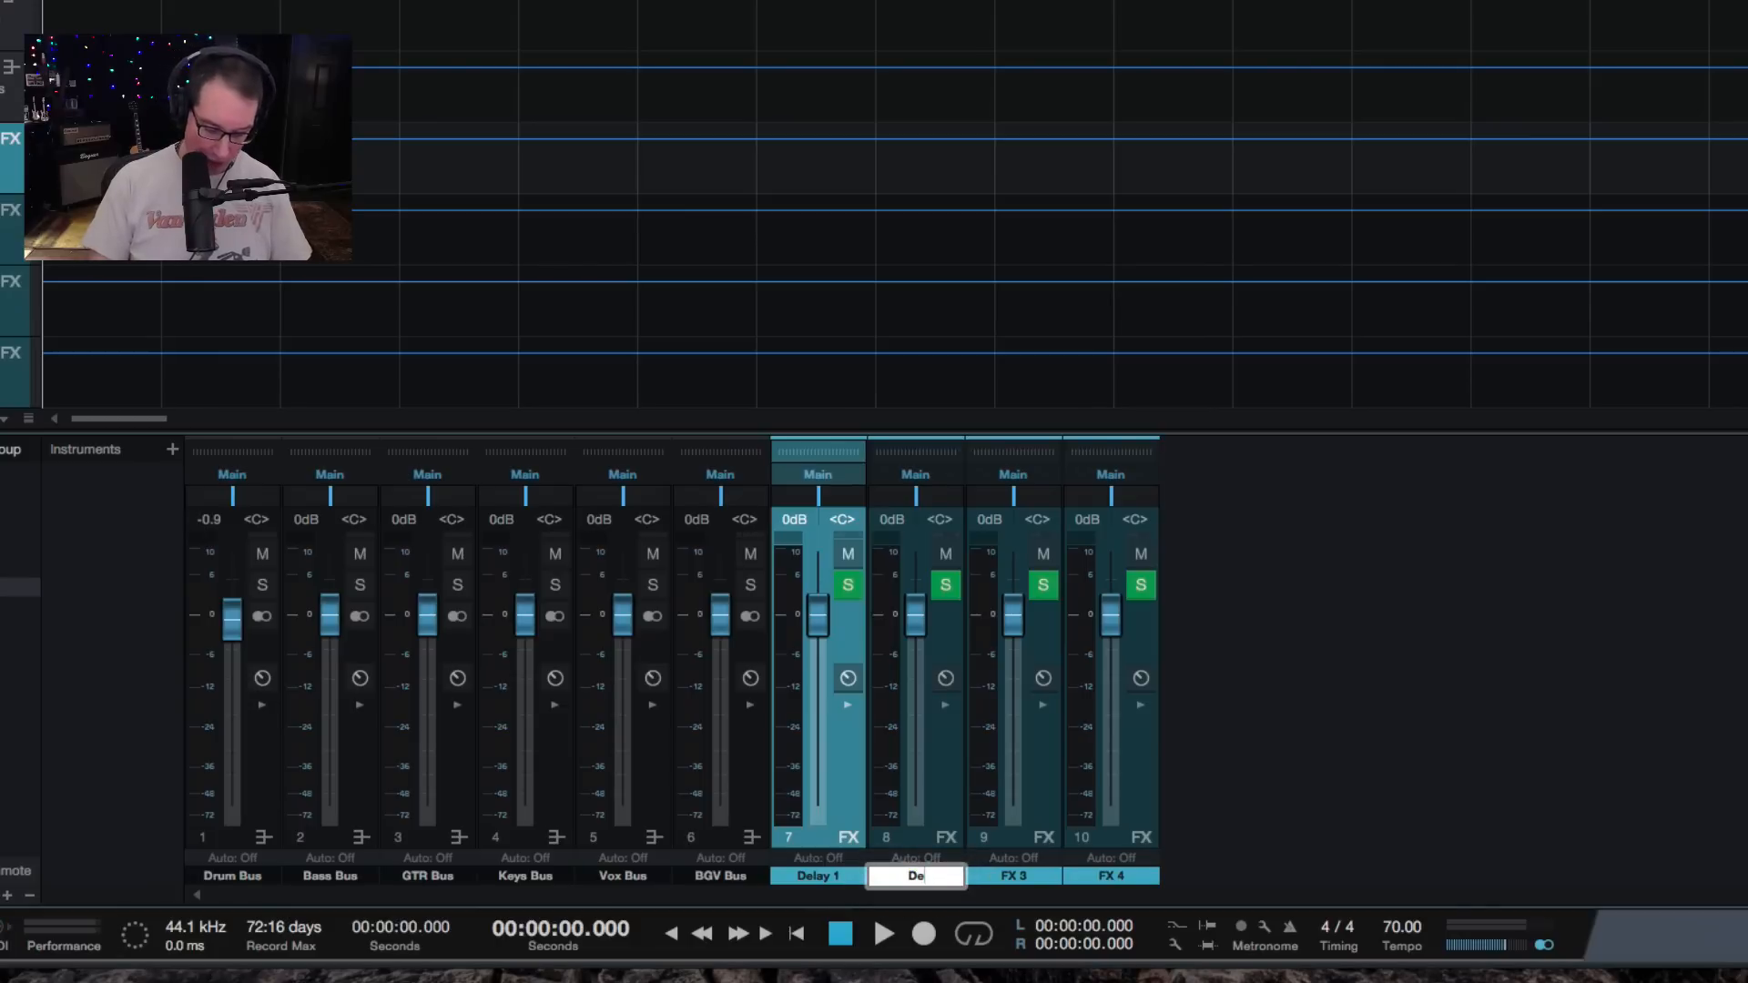
text(lay 2)
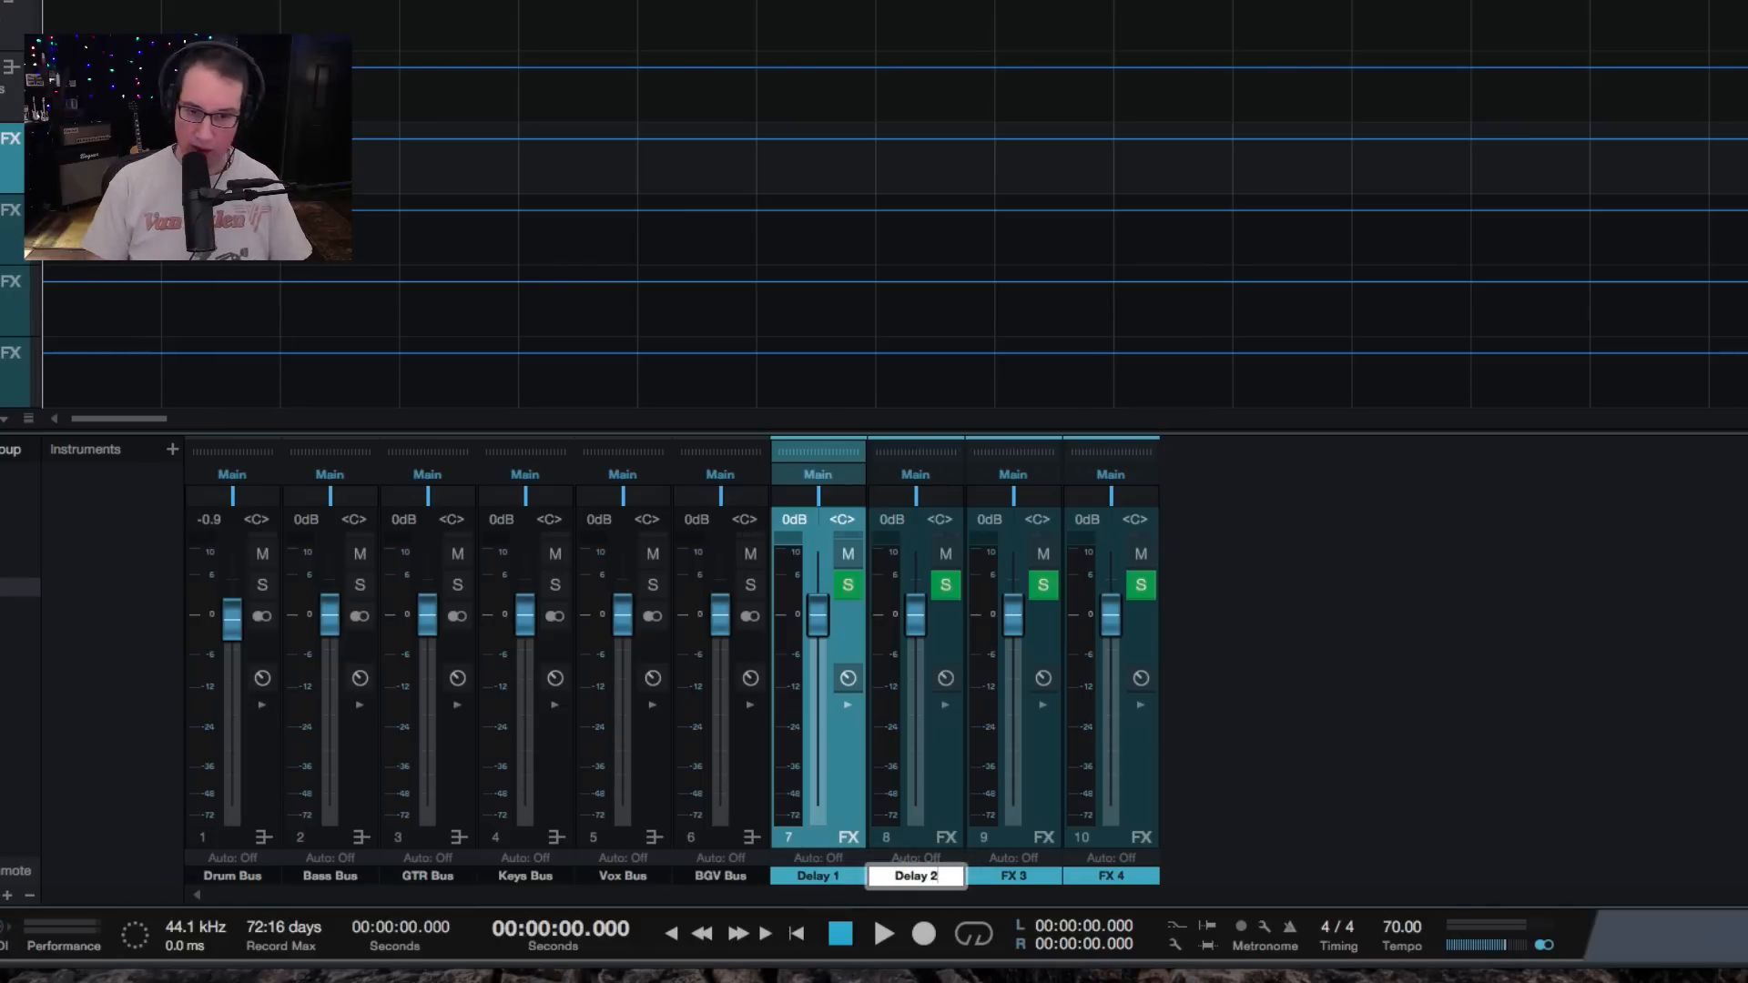
Rename the FX 3 channel as Reverb 1 and the FX 4 channel as Reverb 2.
key(Tab)
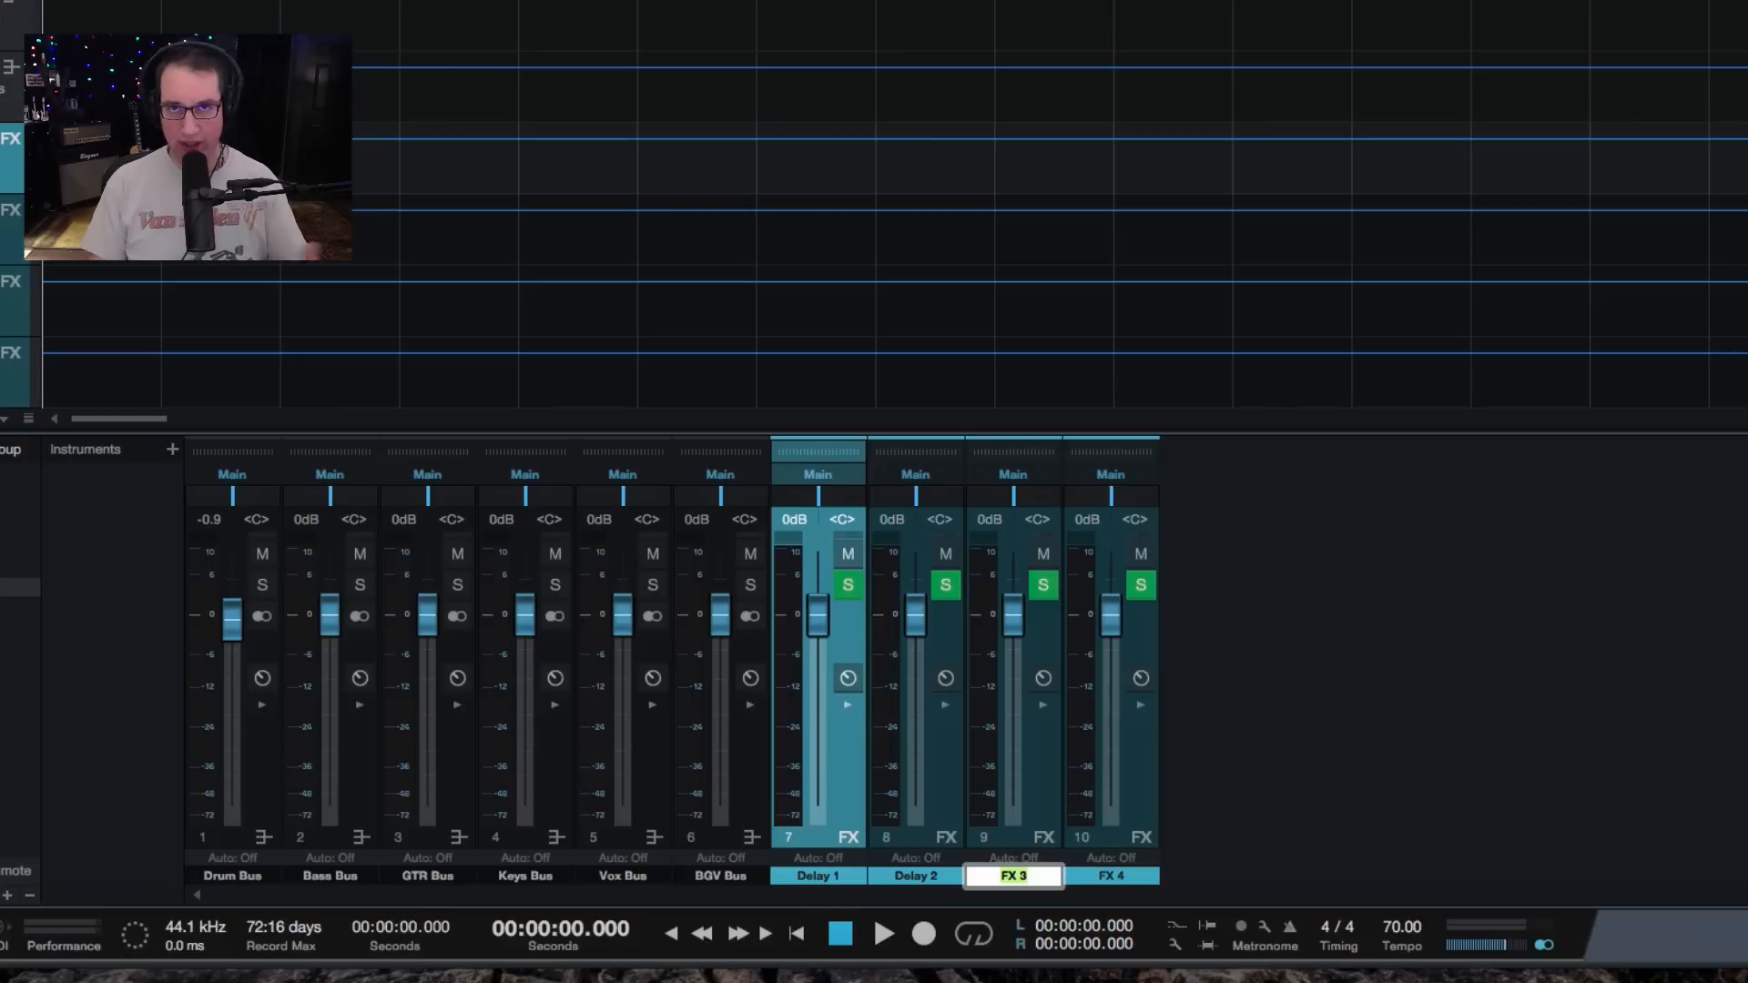
text(Reverb 1)
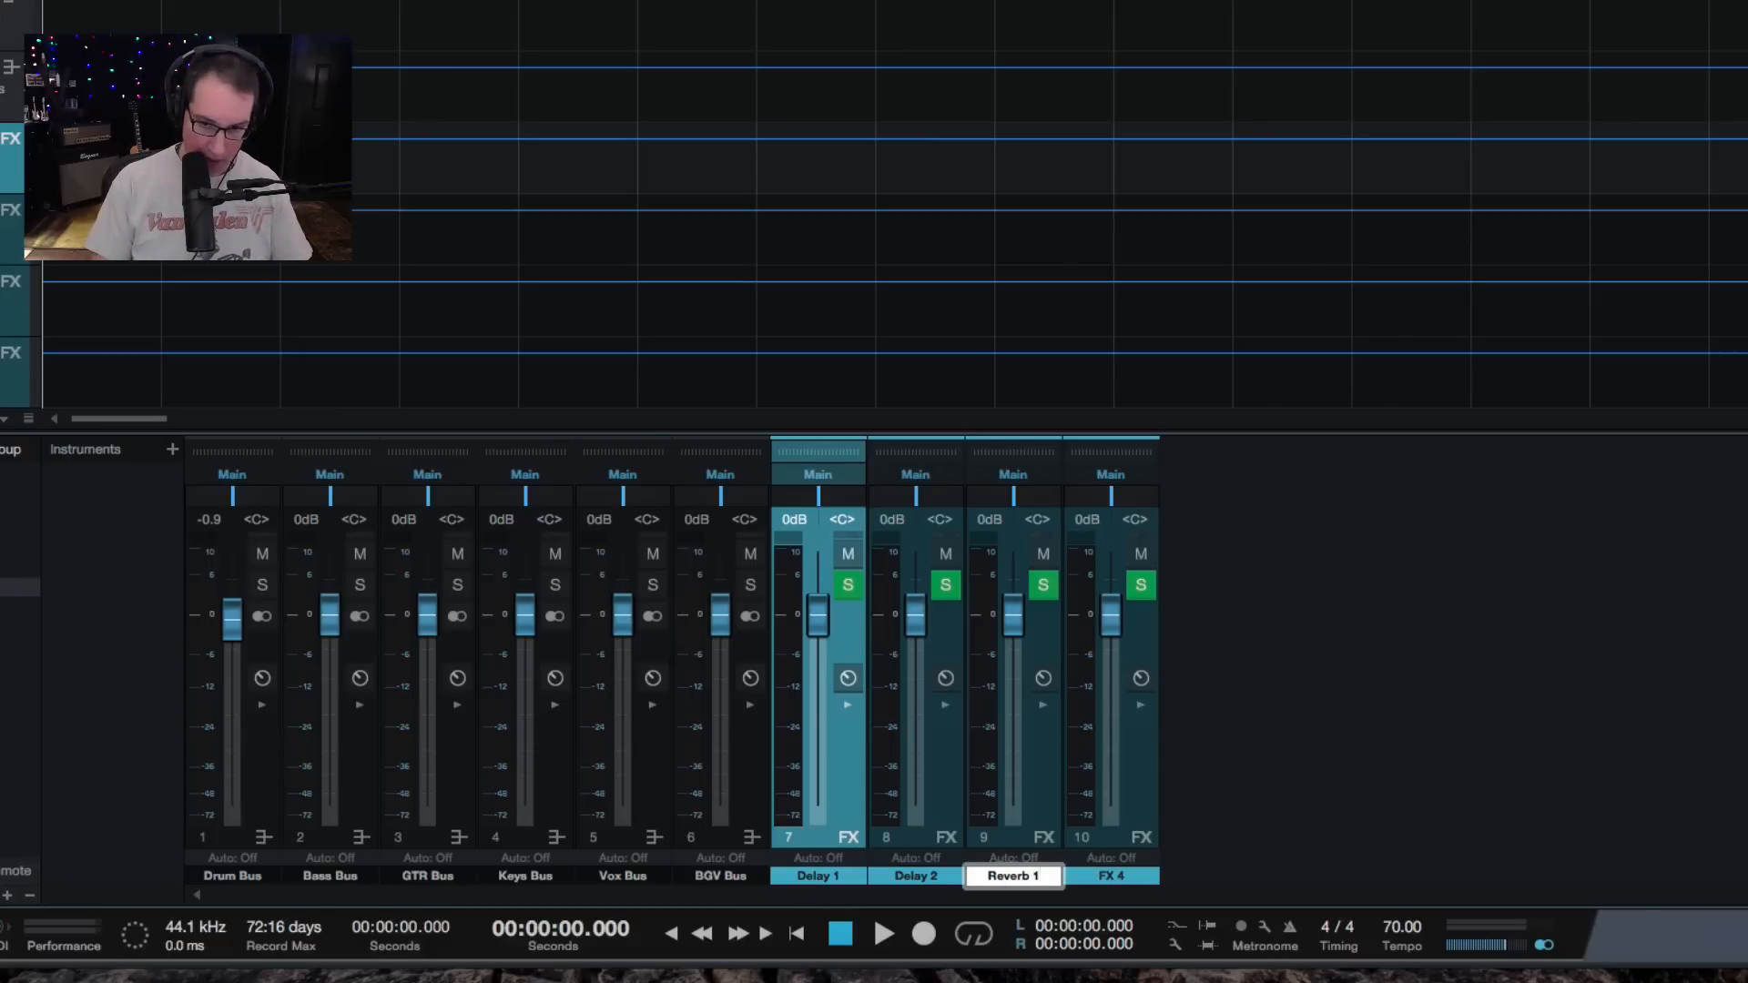
key(Tab)
text(Re)
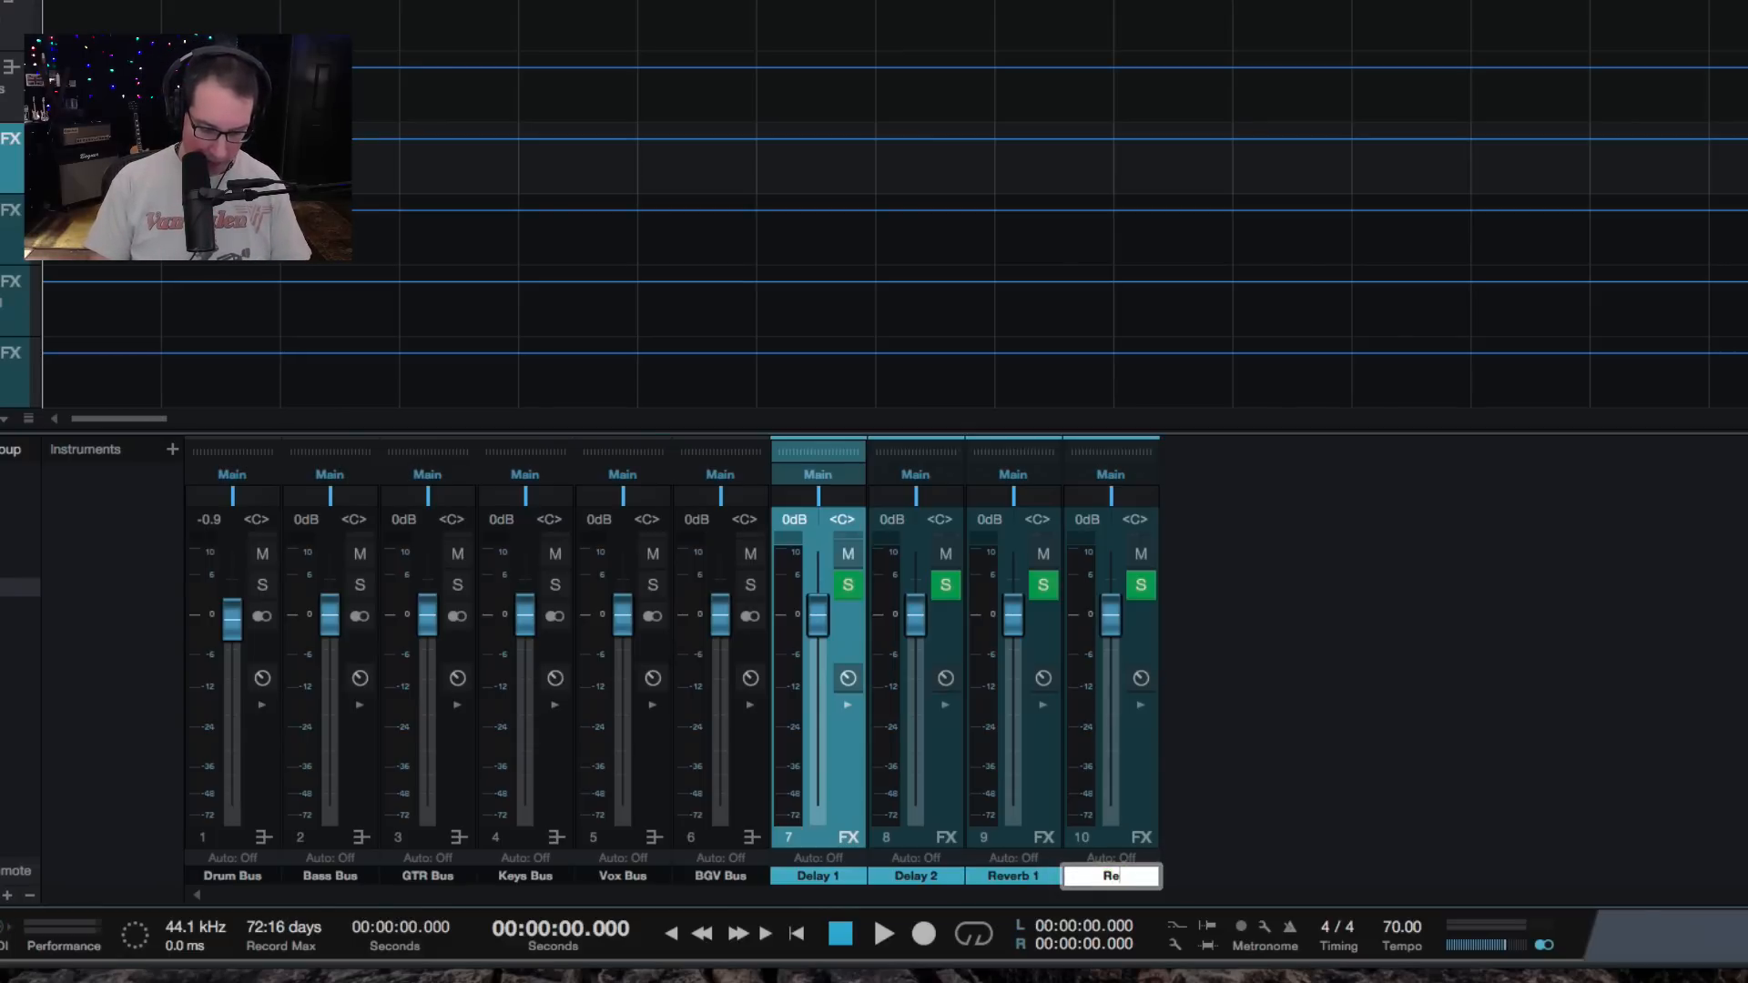
text(verb 2)
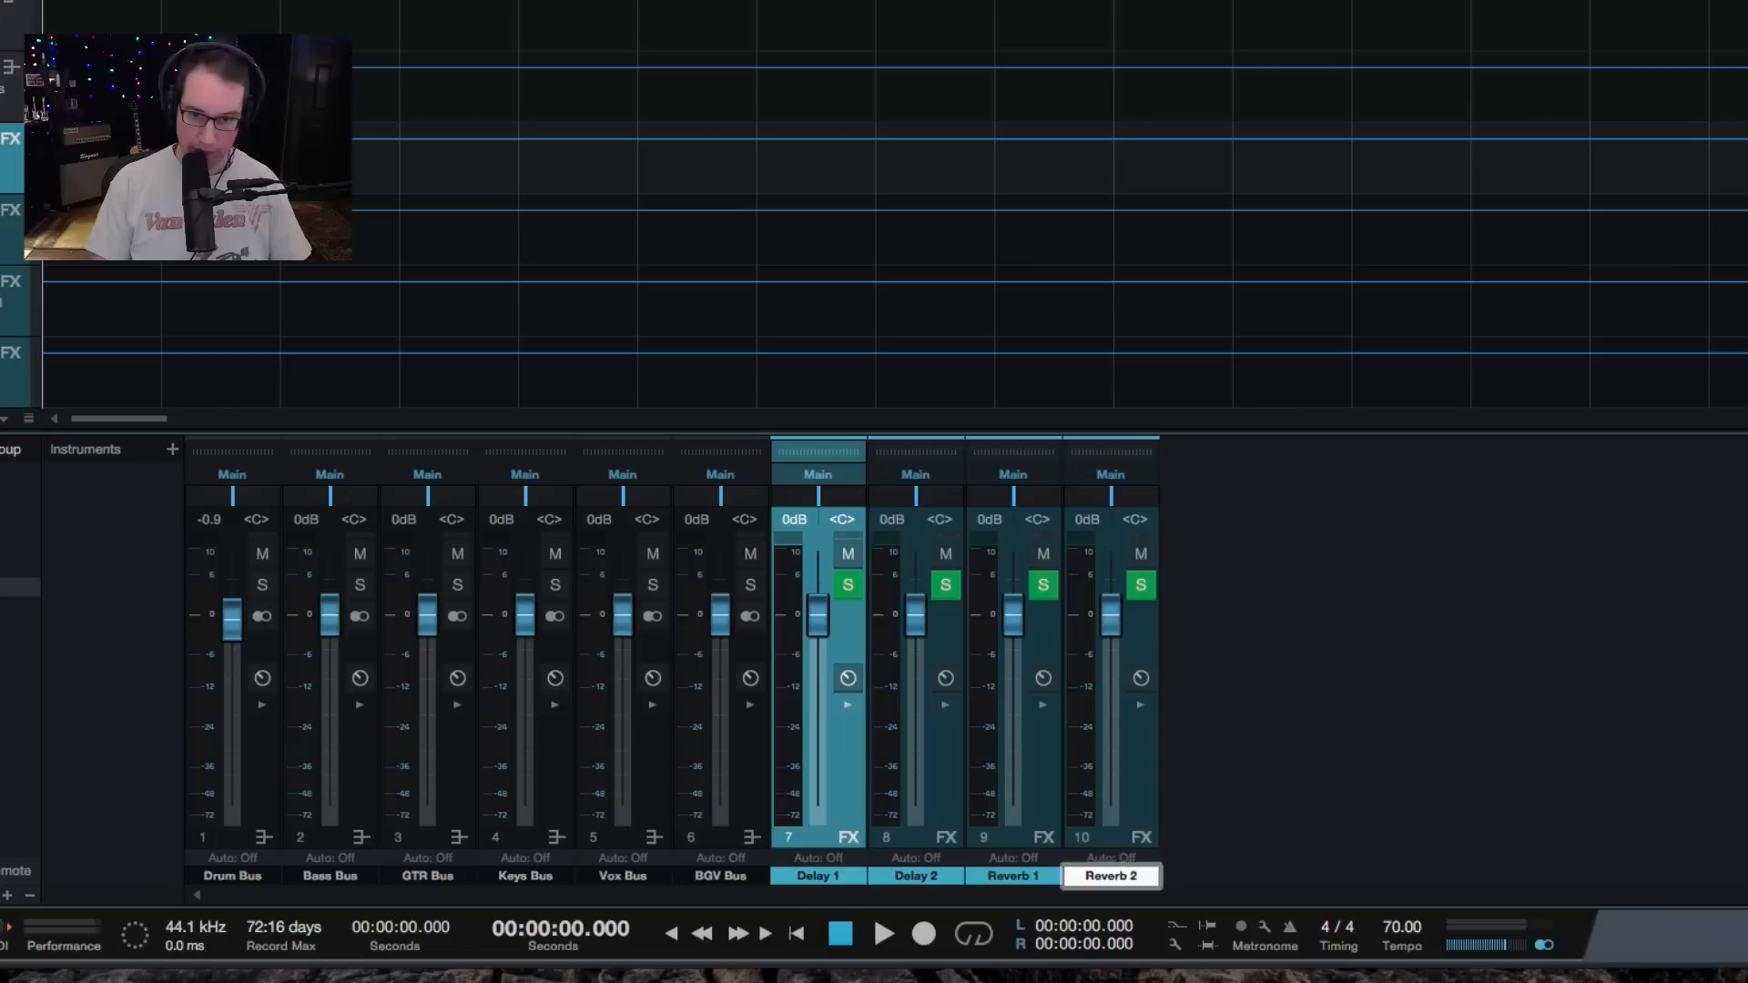
key(Return)
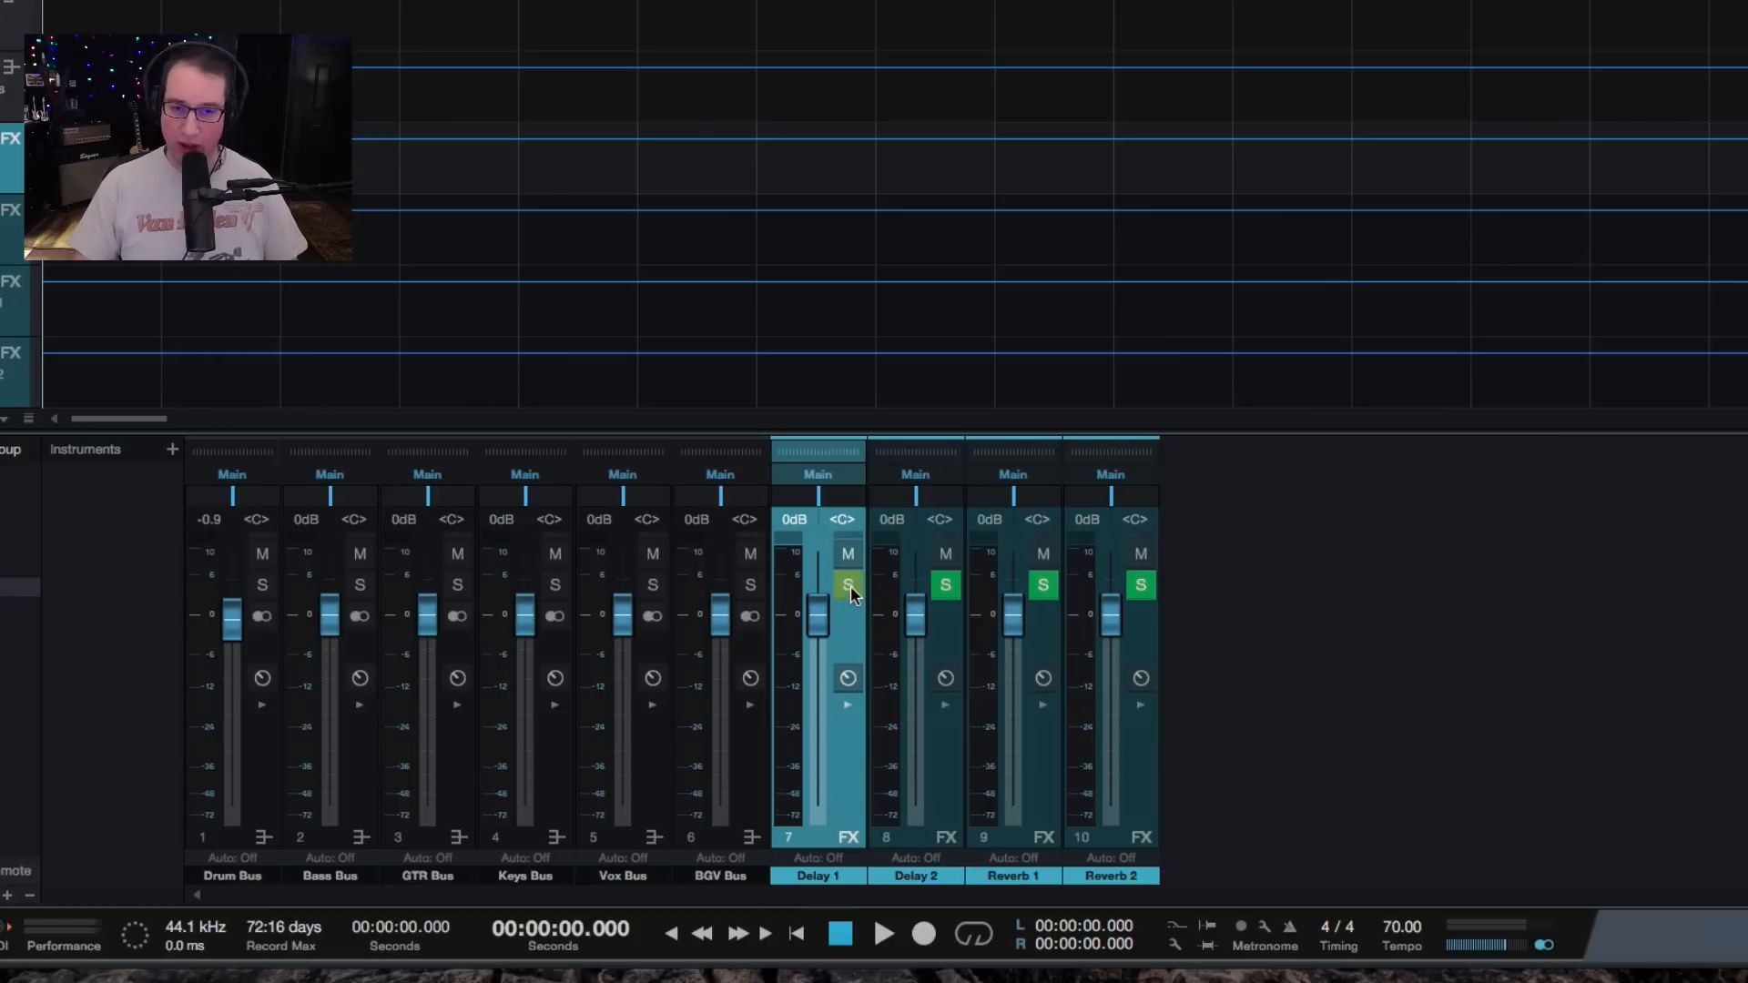
Try soloing the four FX channels and toggling solo safe on Delay 1, restoring solo safe on all of them.
click(1043, 587)
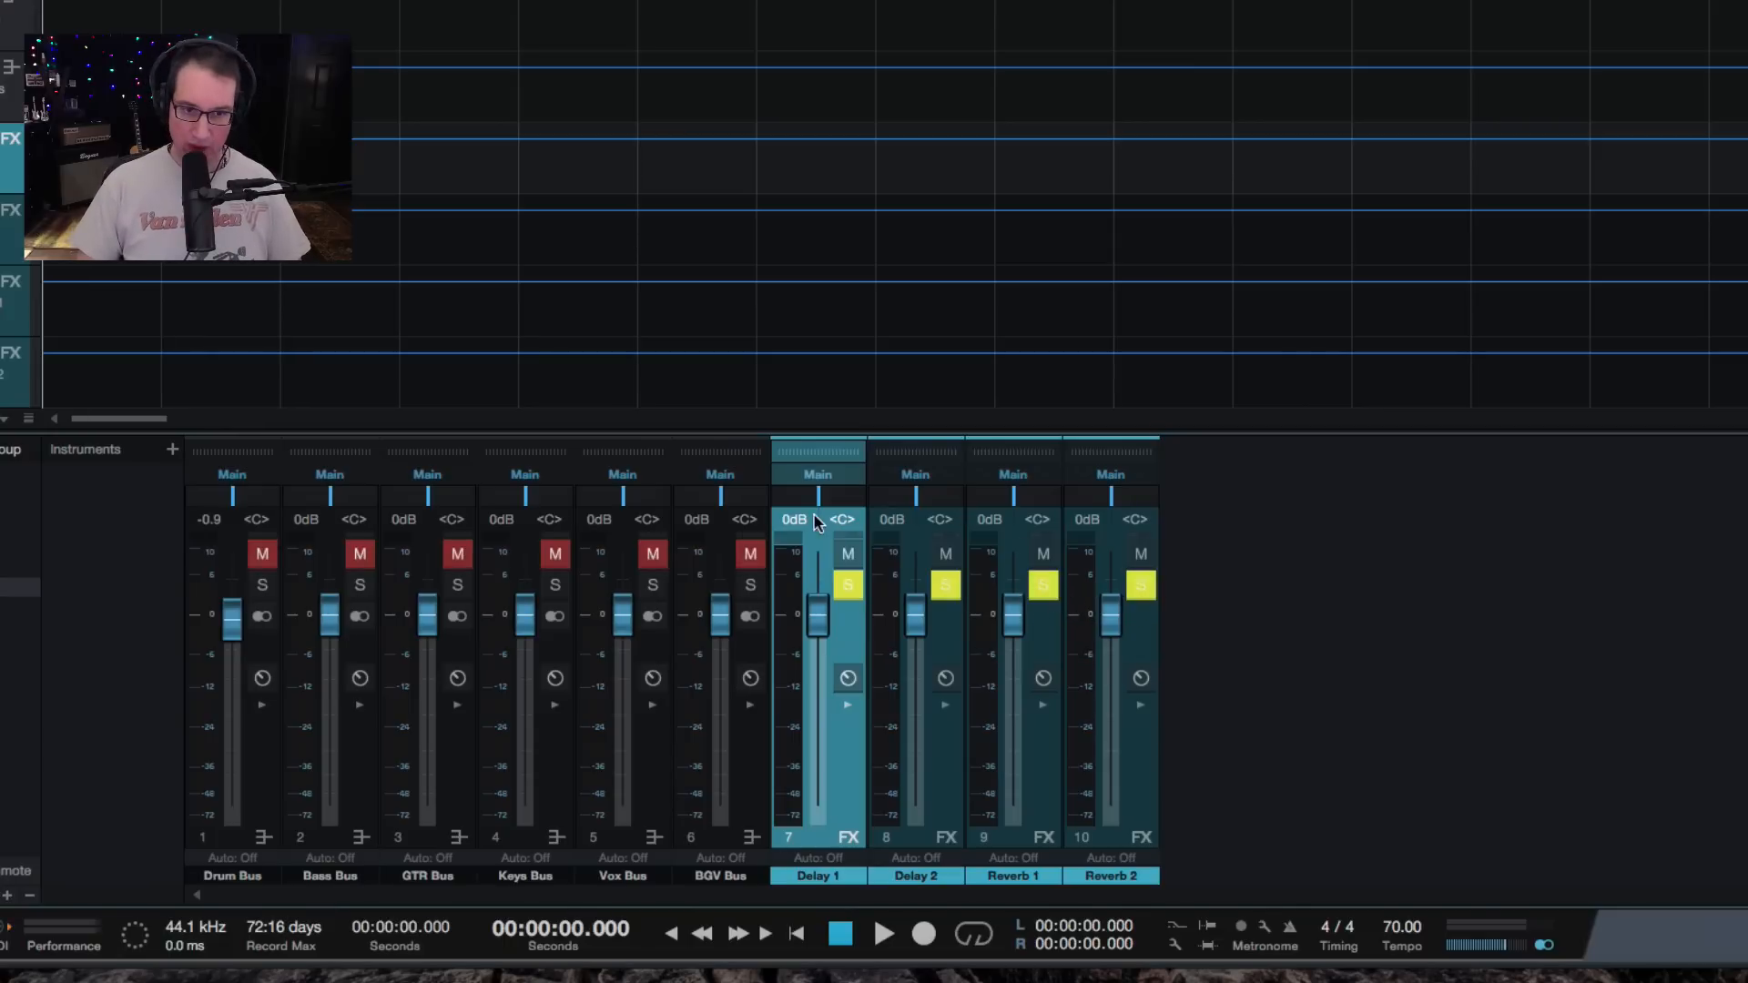
shift+click(2, 141)
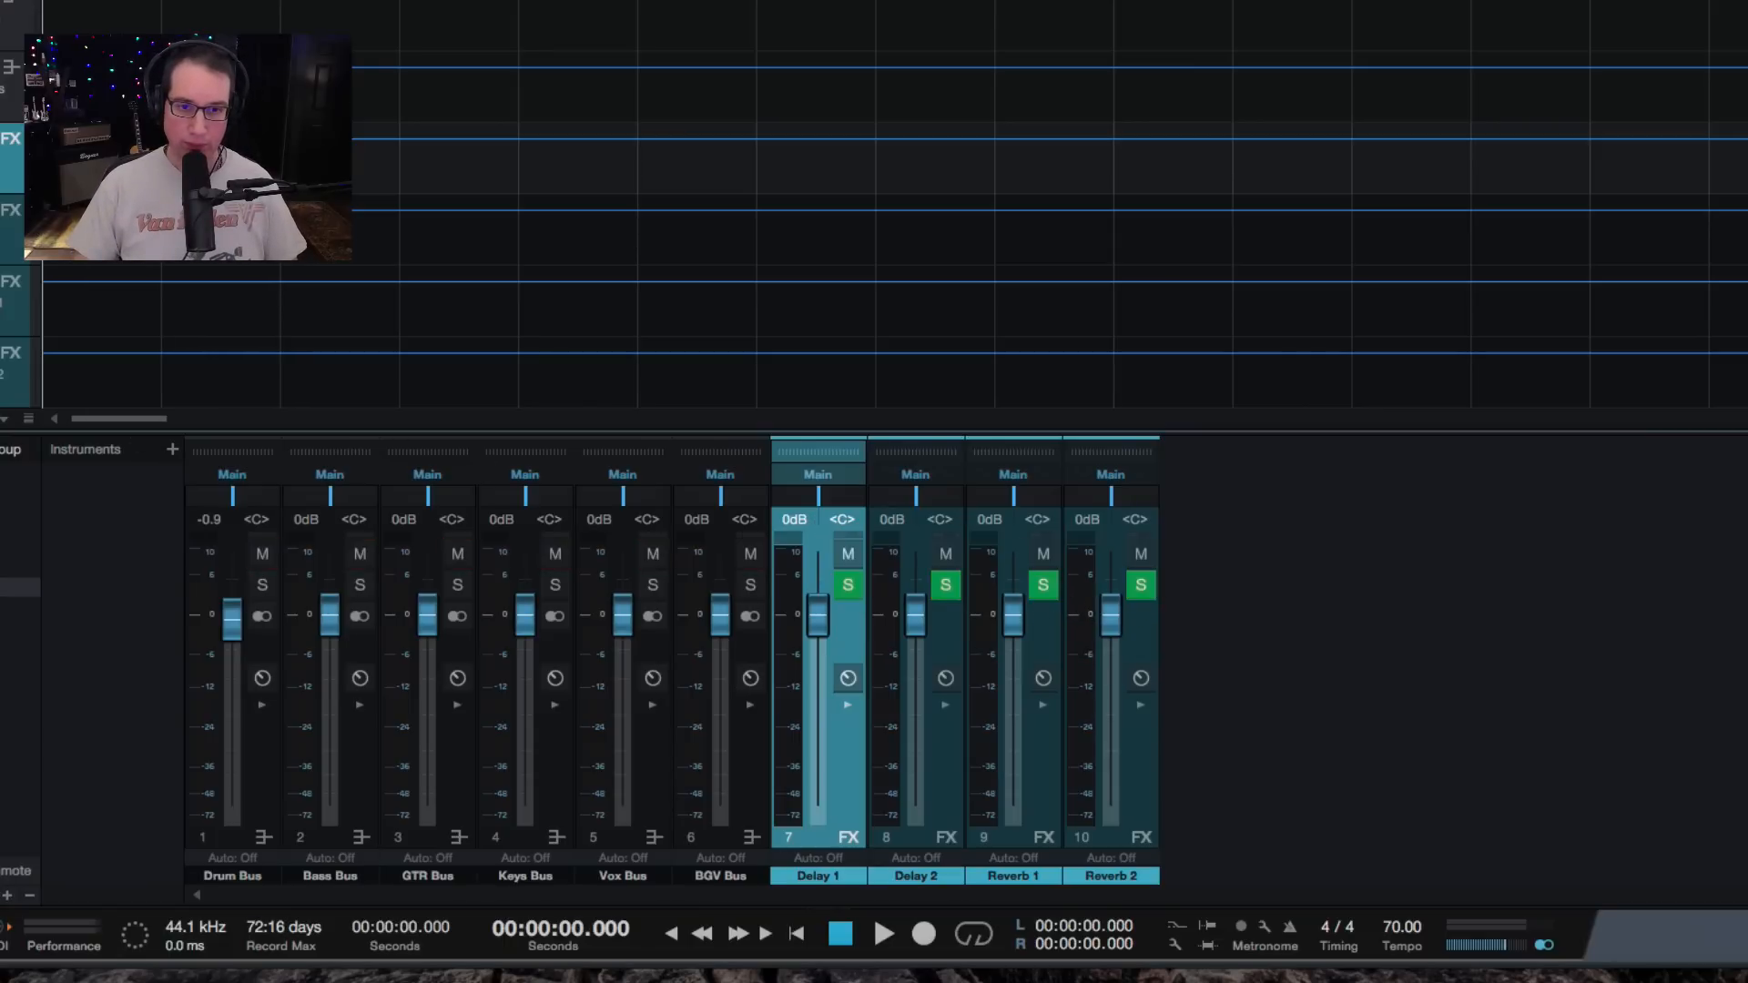
click(845, 590)
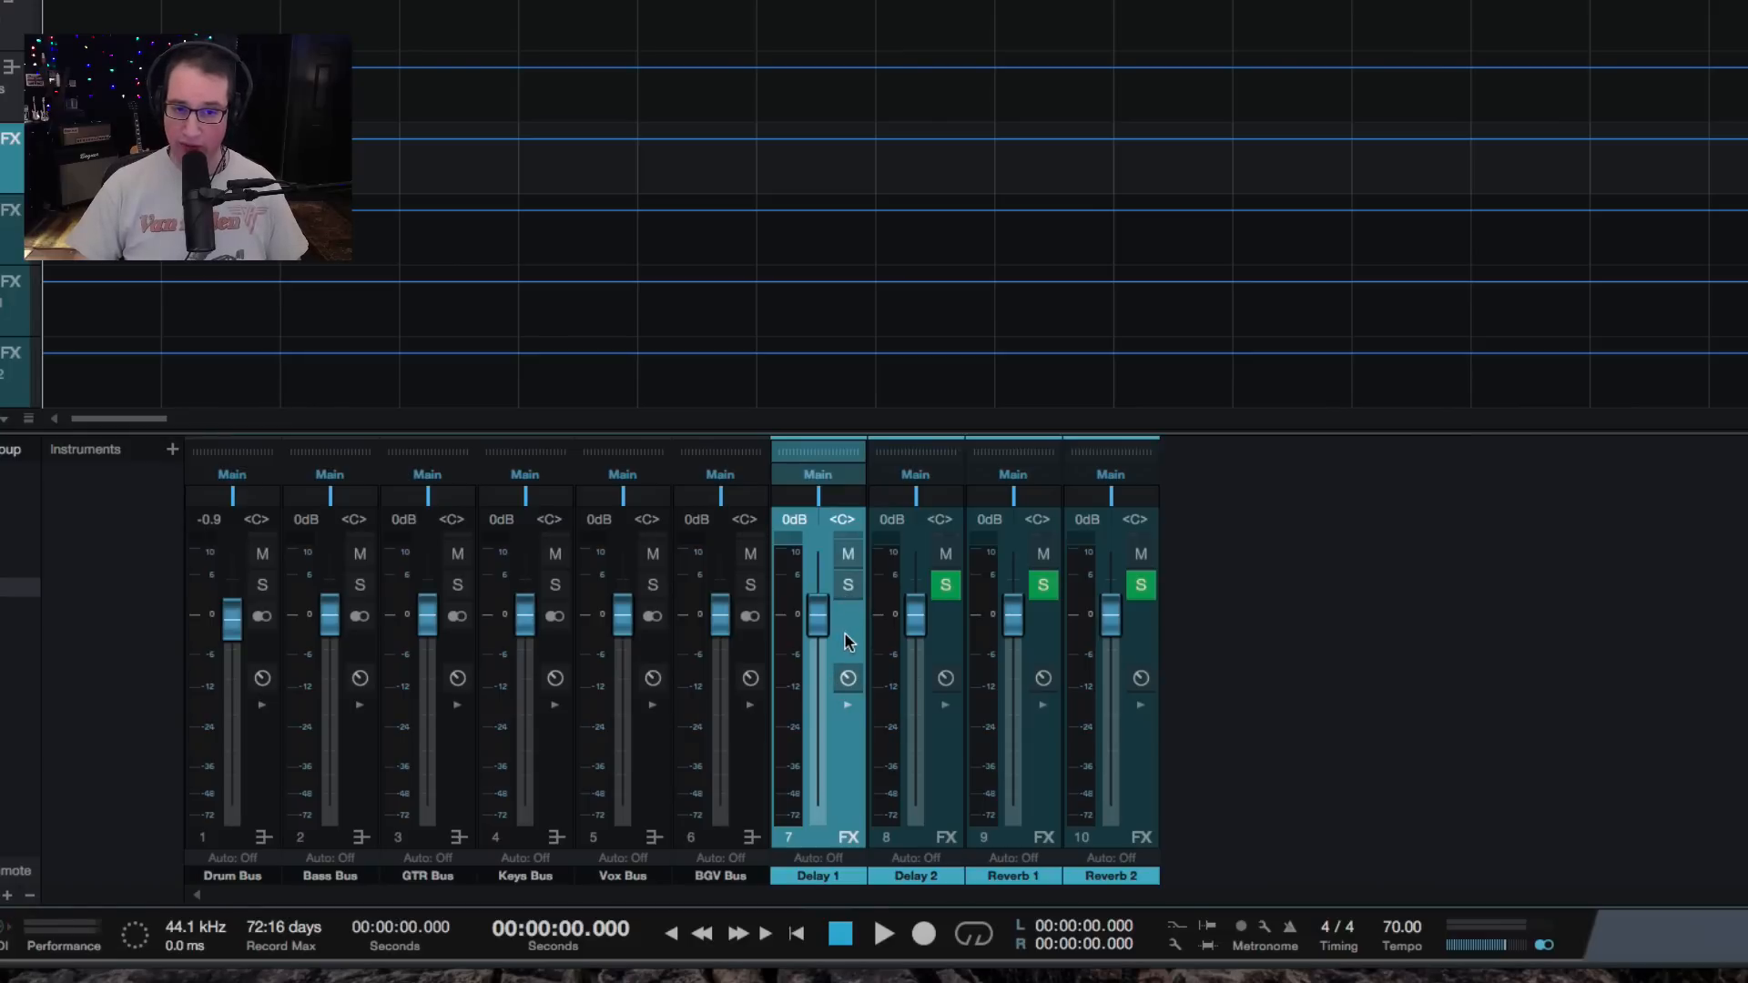
click(848, 587)
click(848, 588)
click(847, 588)
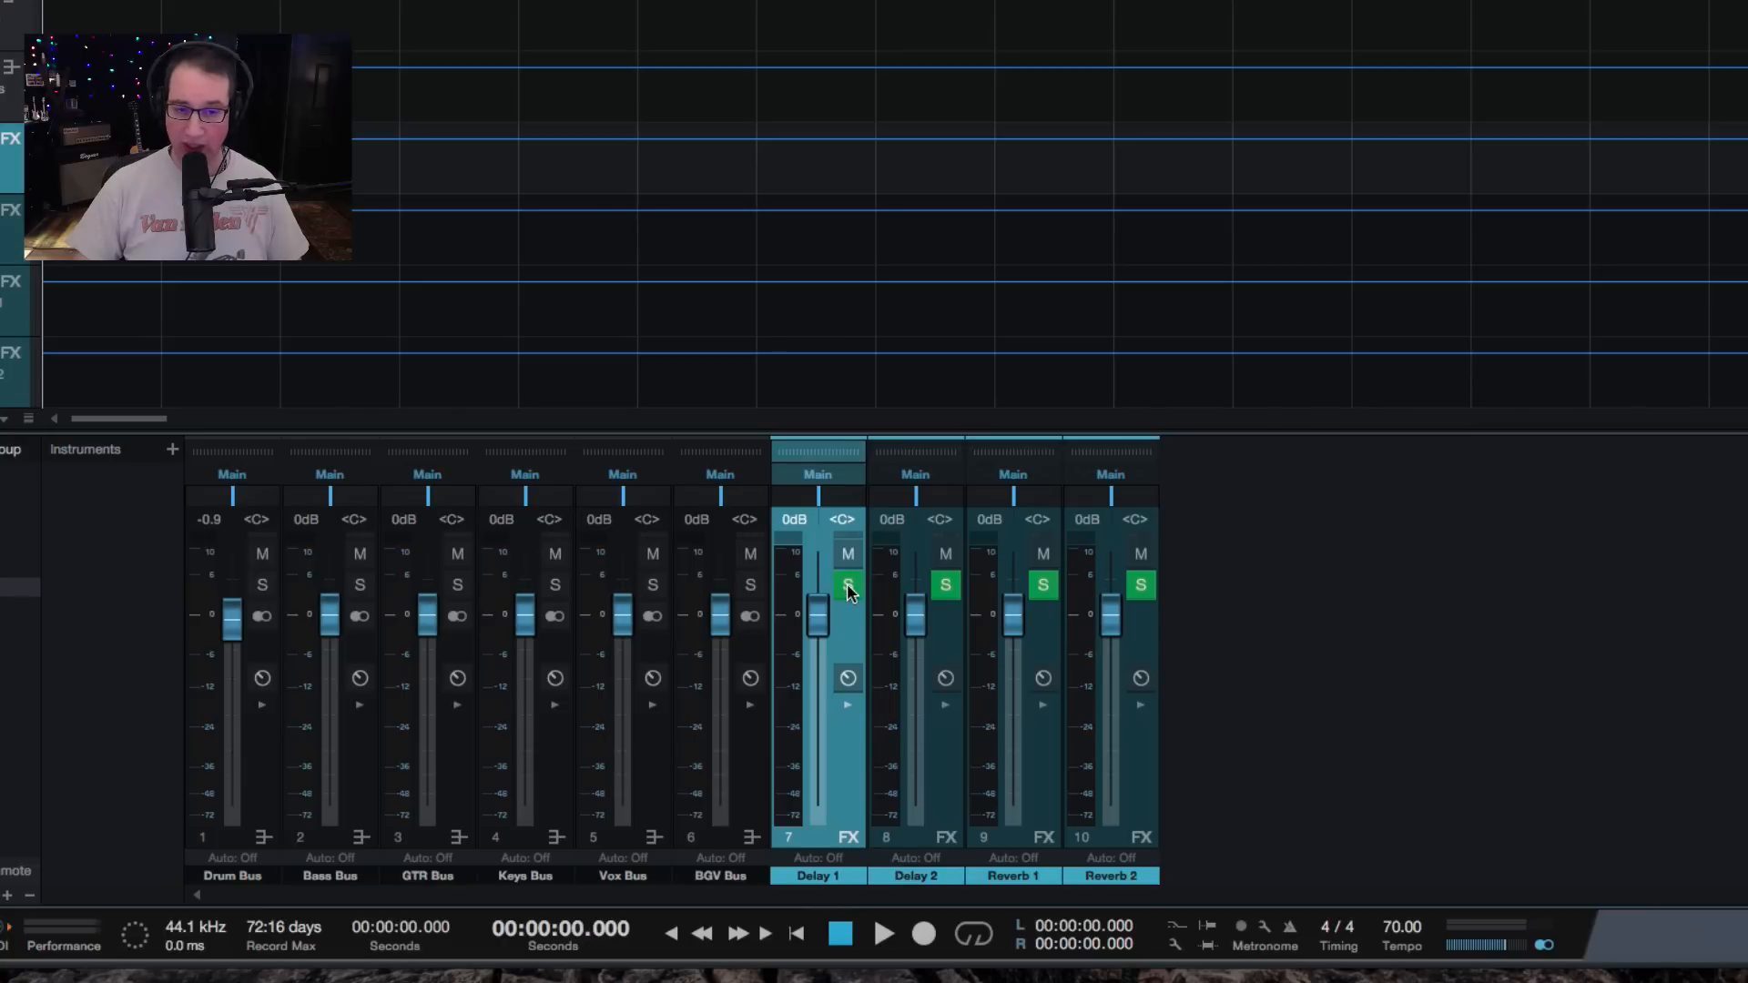
click(847, 587)
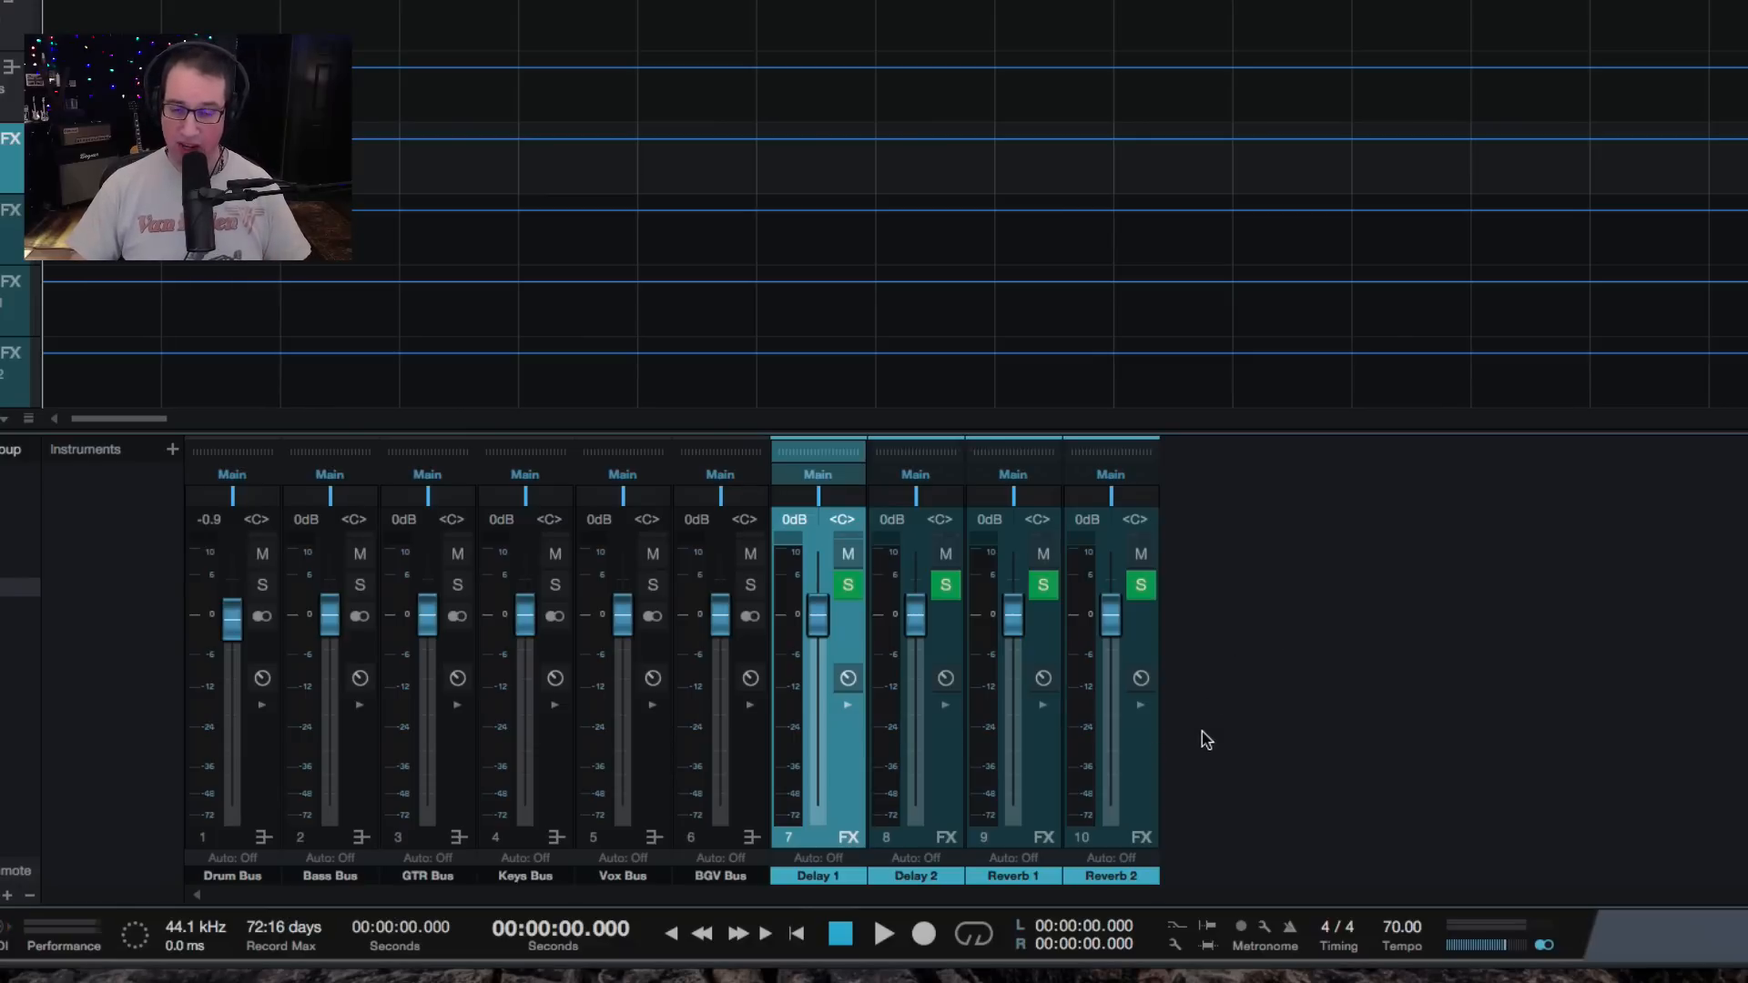
Add six bus channels after Reverb 2 and collapse their inserts and sends sections.
right_click(1212, 661)
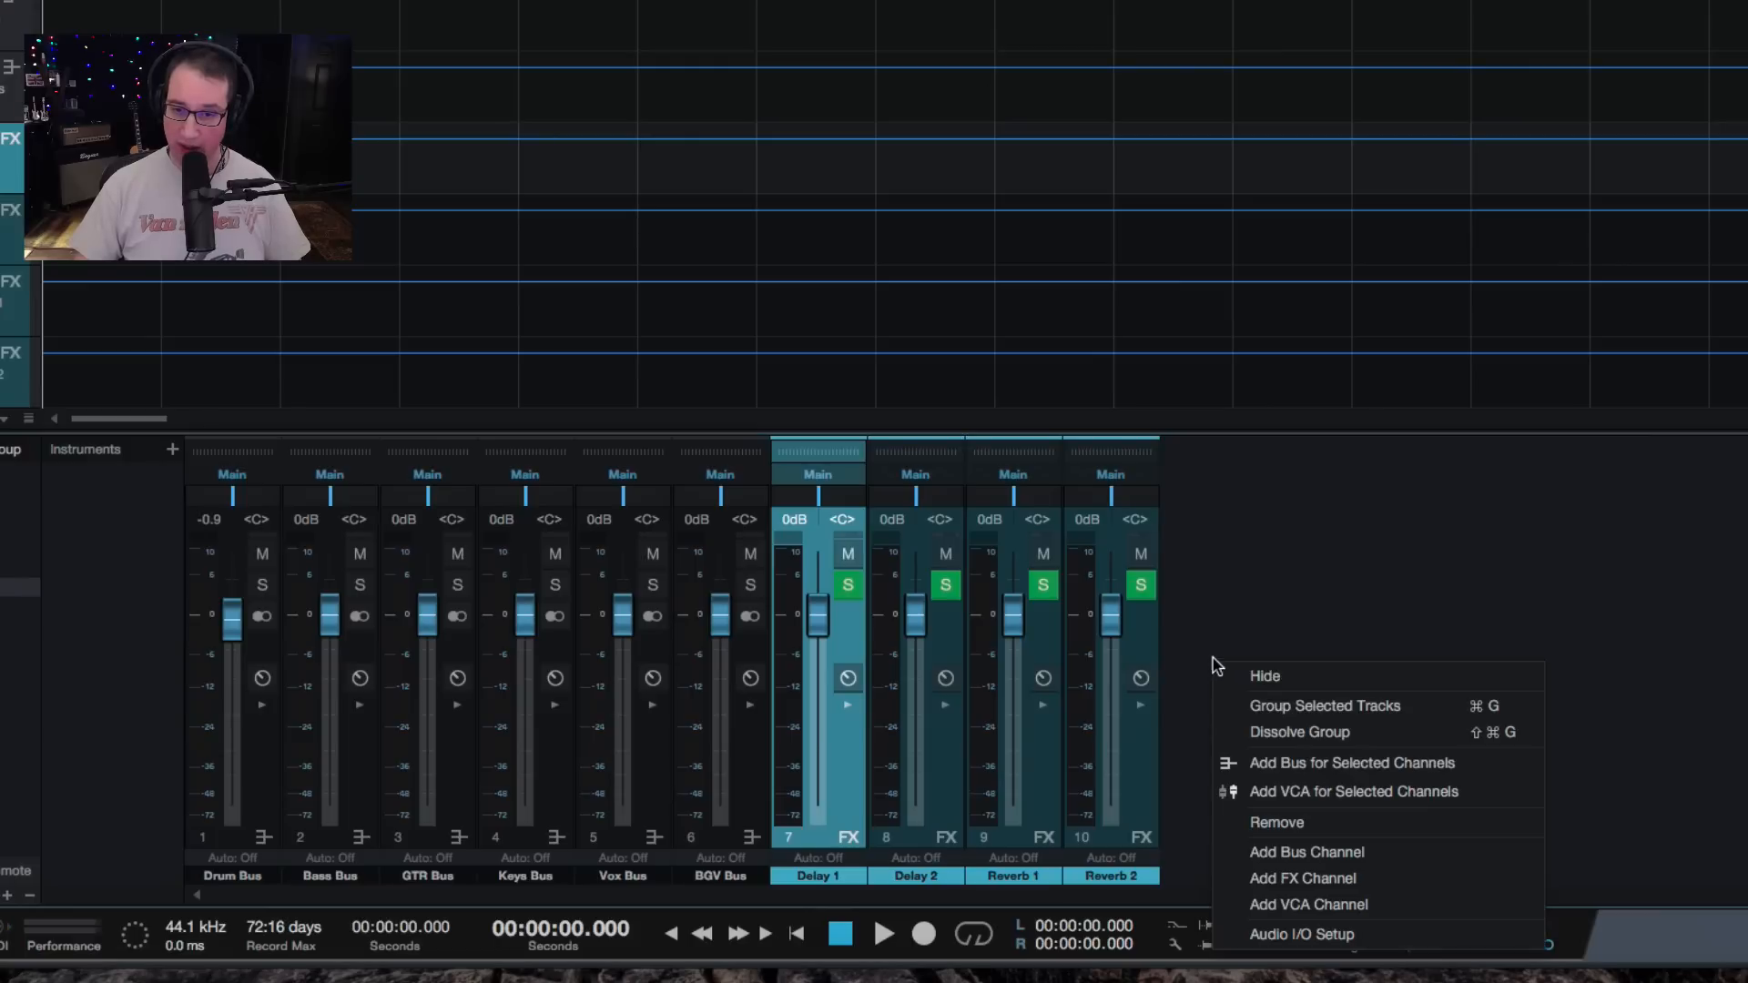
click(1131, 776)
click(1138, 787)
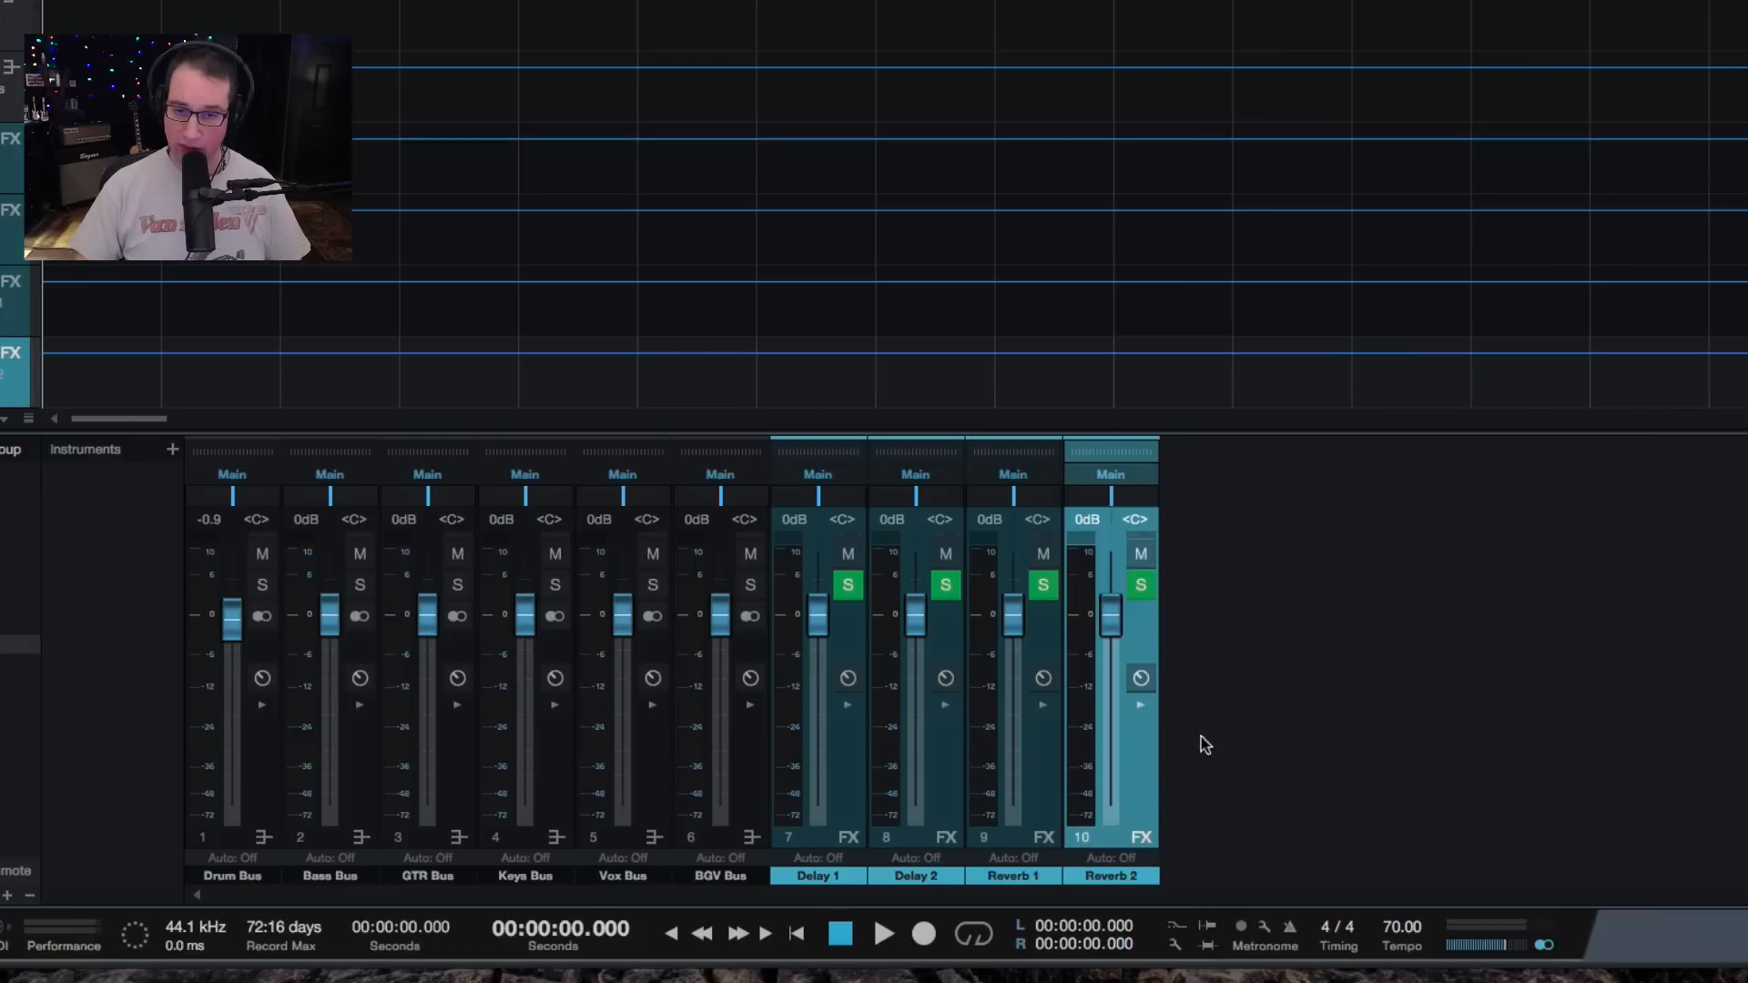
right_click(1224, 717)
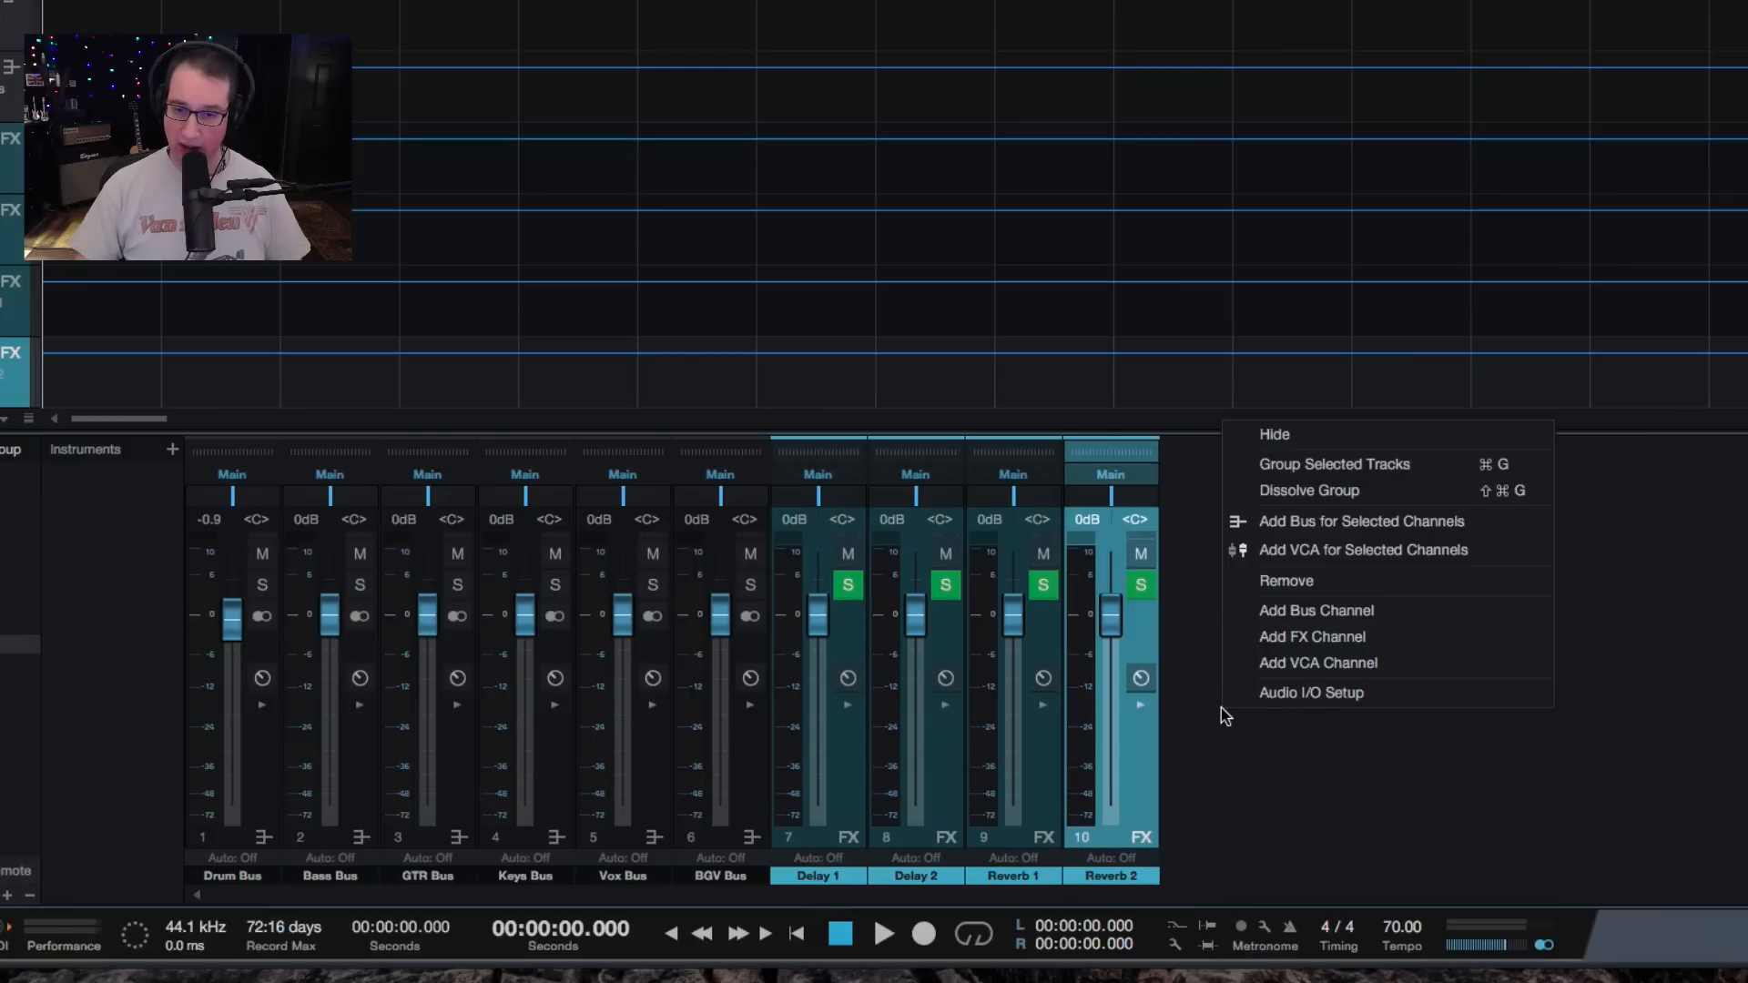
click(1279, 611)
right_click(1241, 809)
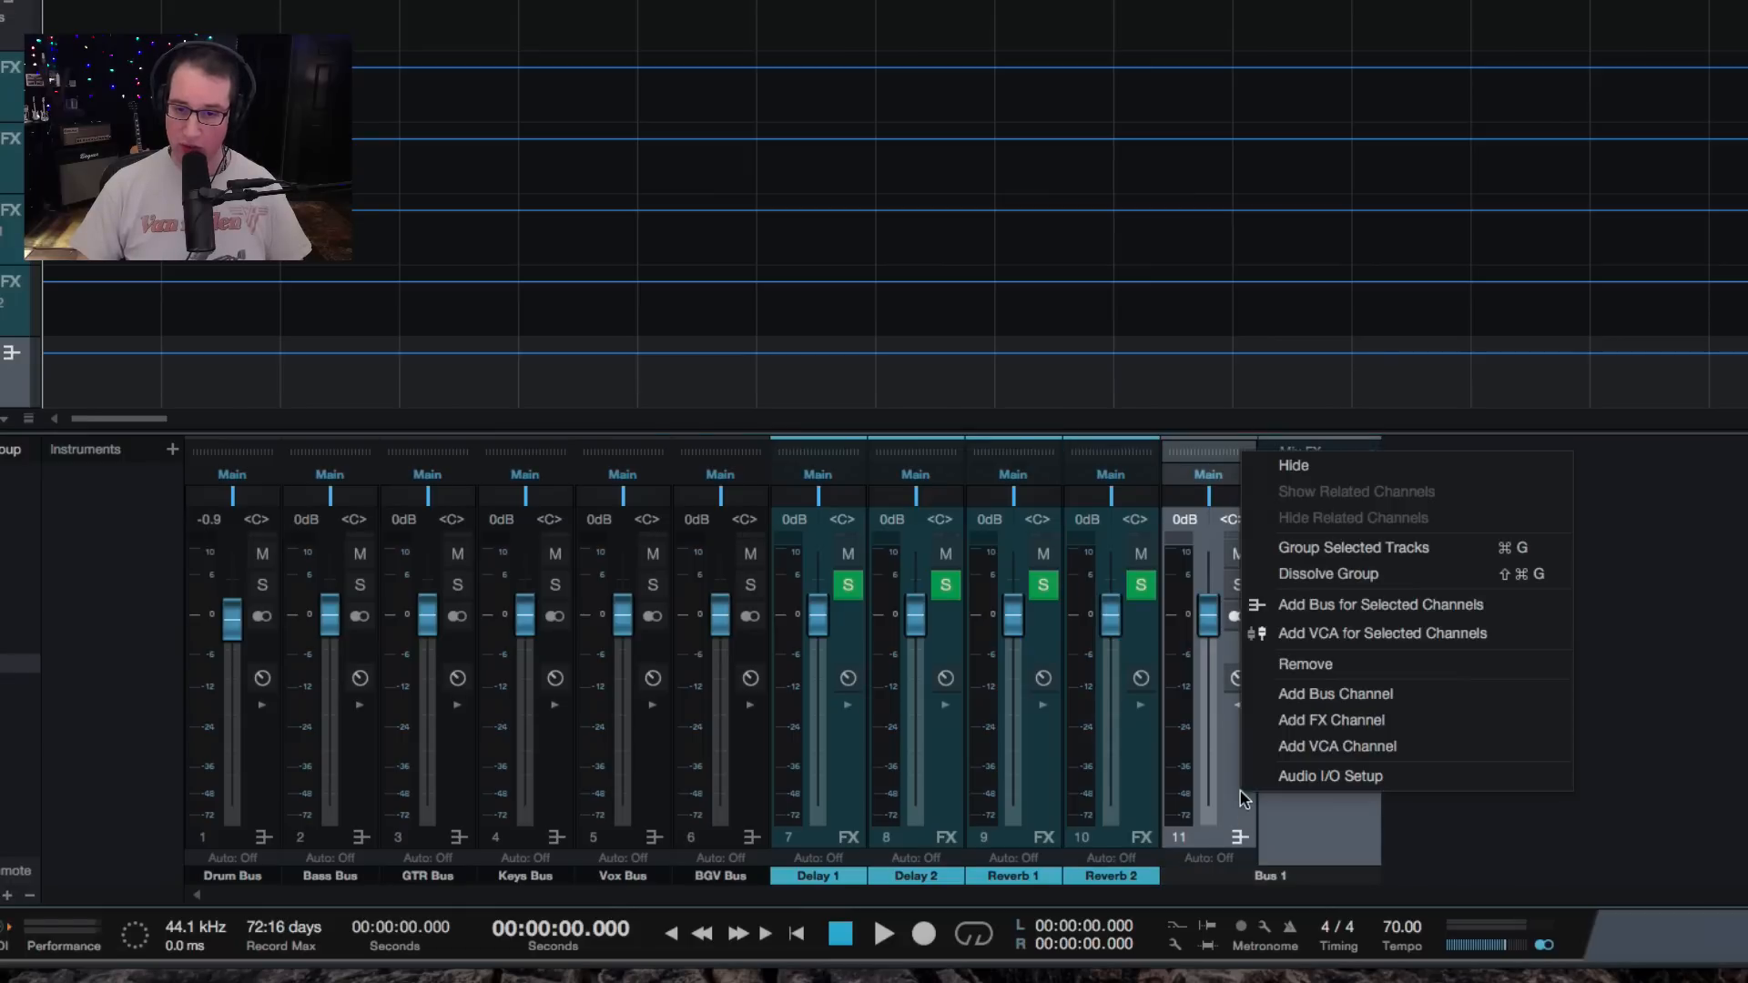
click(1329, 702)
right_click(1307, 769)
click(1393, 690)
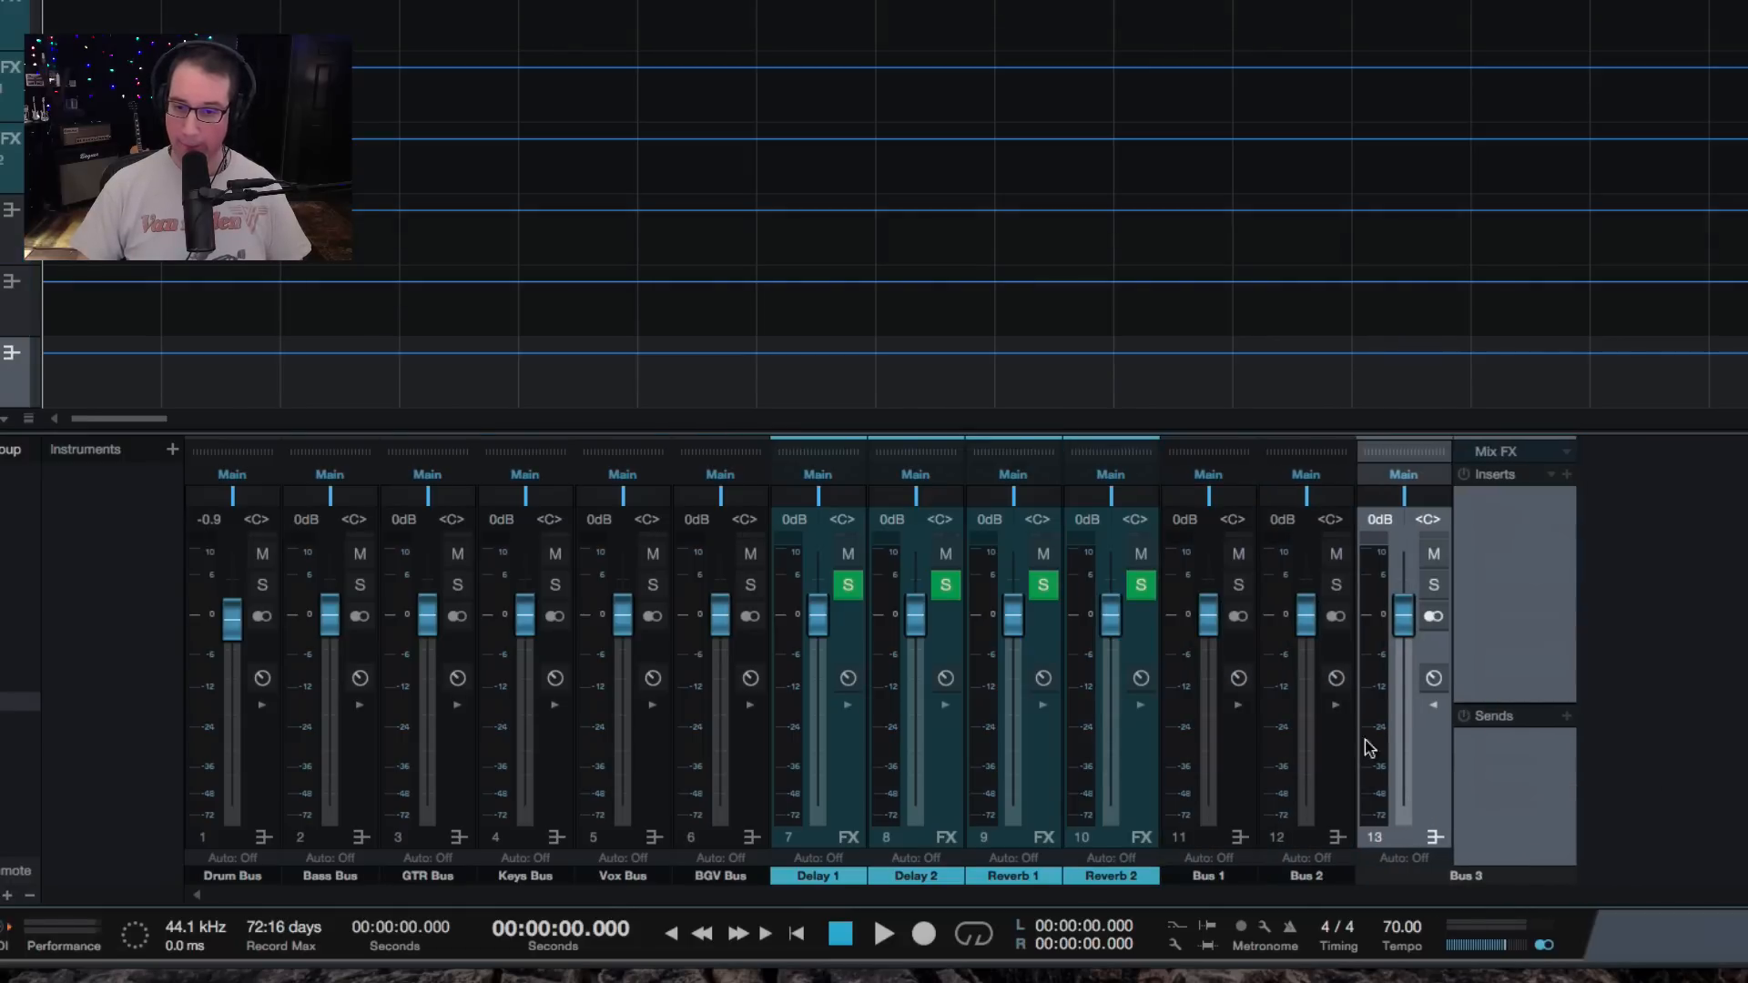
right_click(1449, 772)
click(1487, 676)
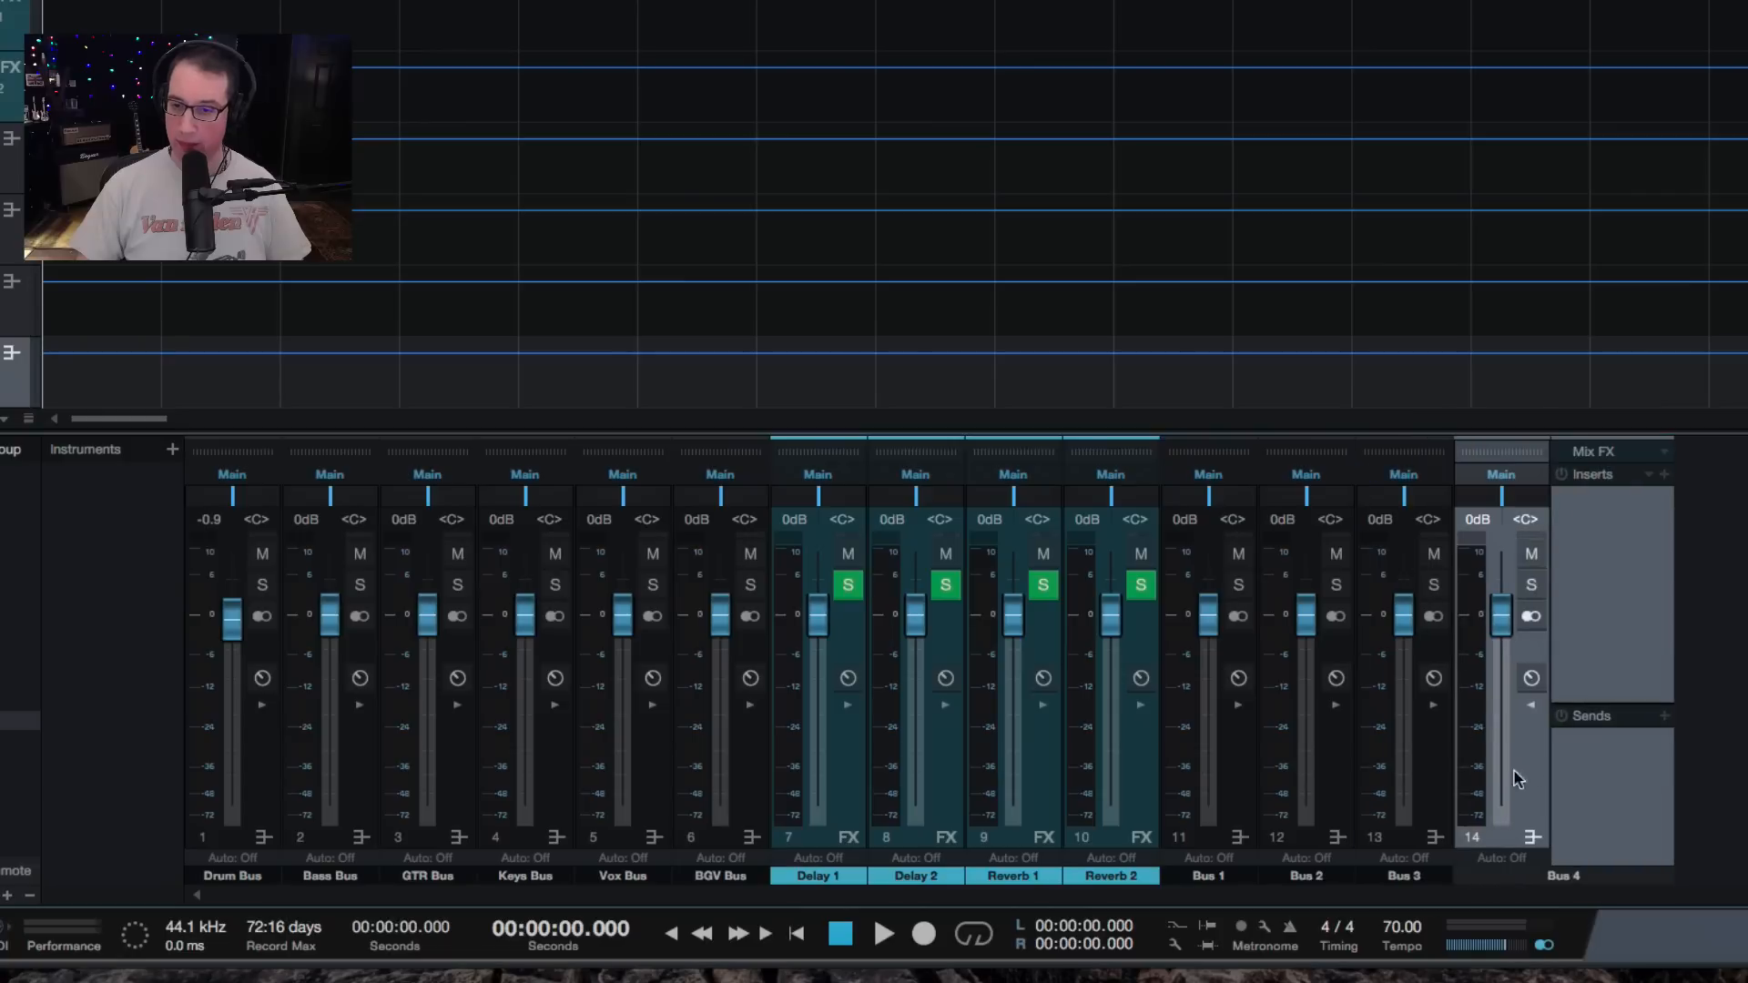
right_click(1515, 772)
click(1555, 674)
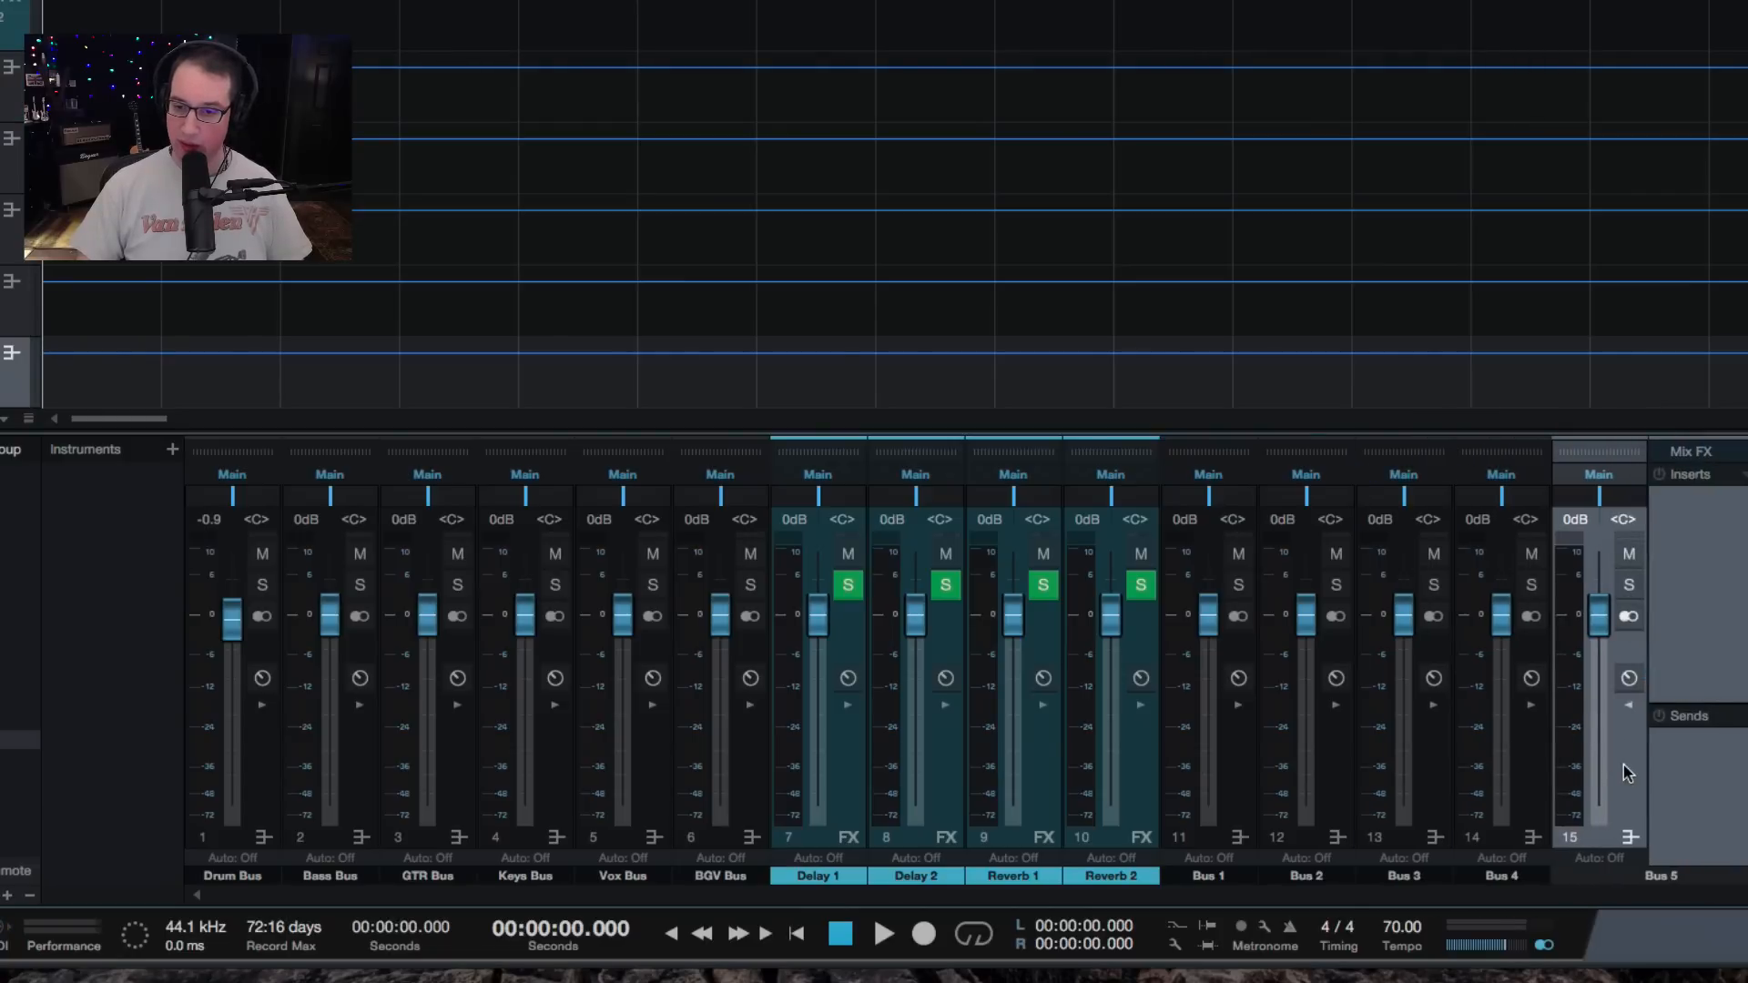
right_click(1624, 764)
click(1668, 675)
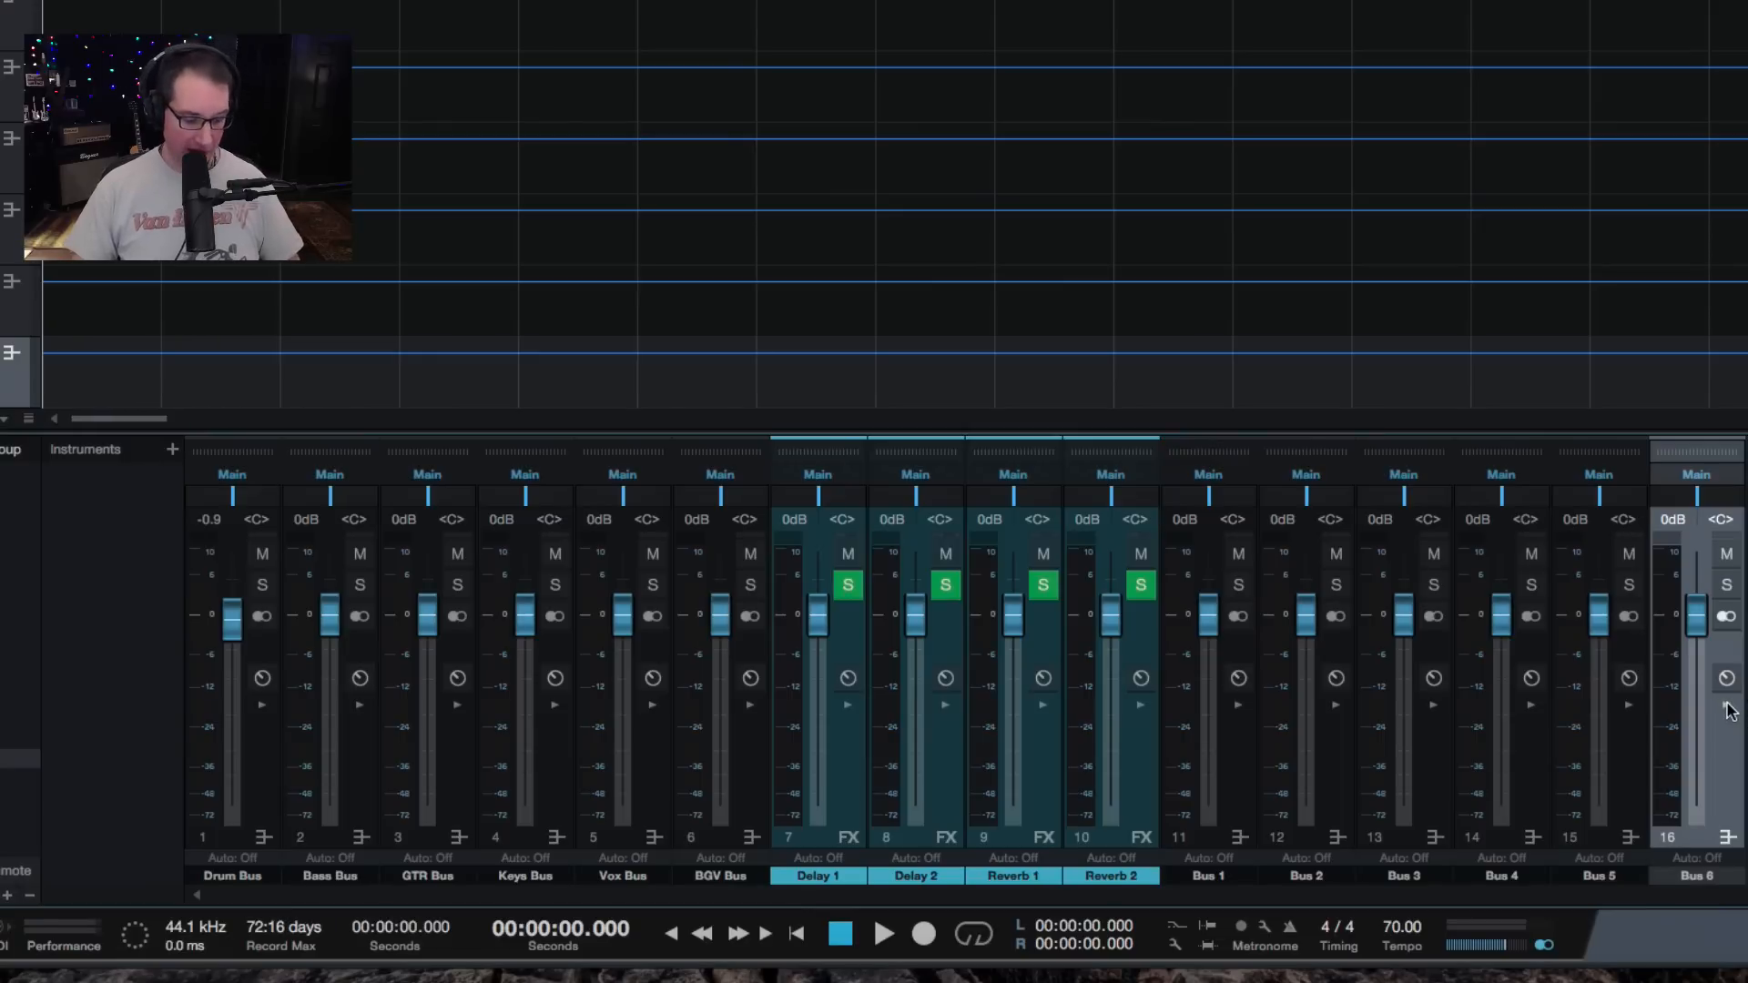
Change the color of the six new bus channels, Bus 1 through Bus 6, to purple.
click(1231, 819)
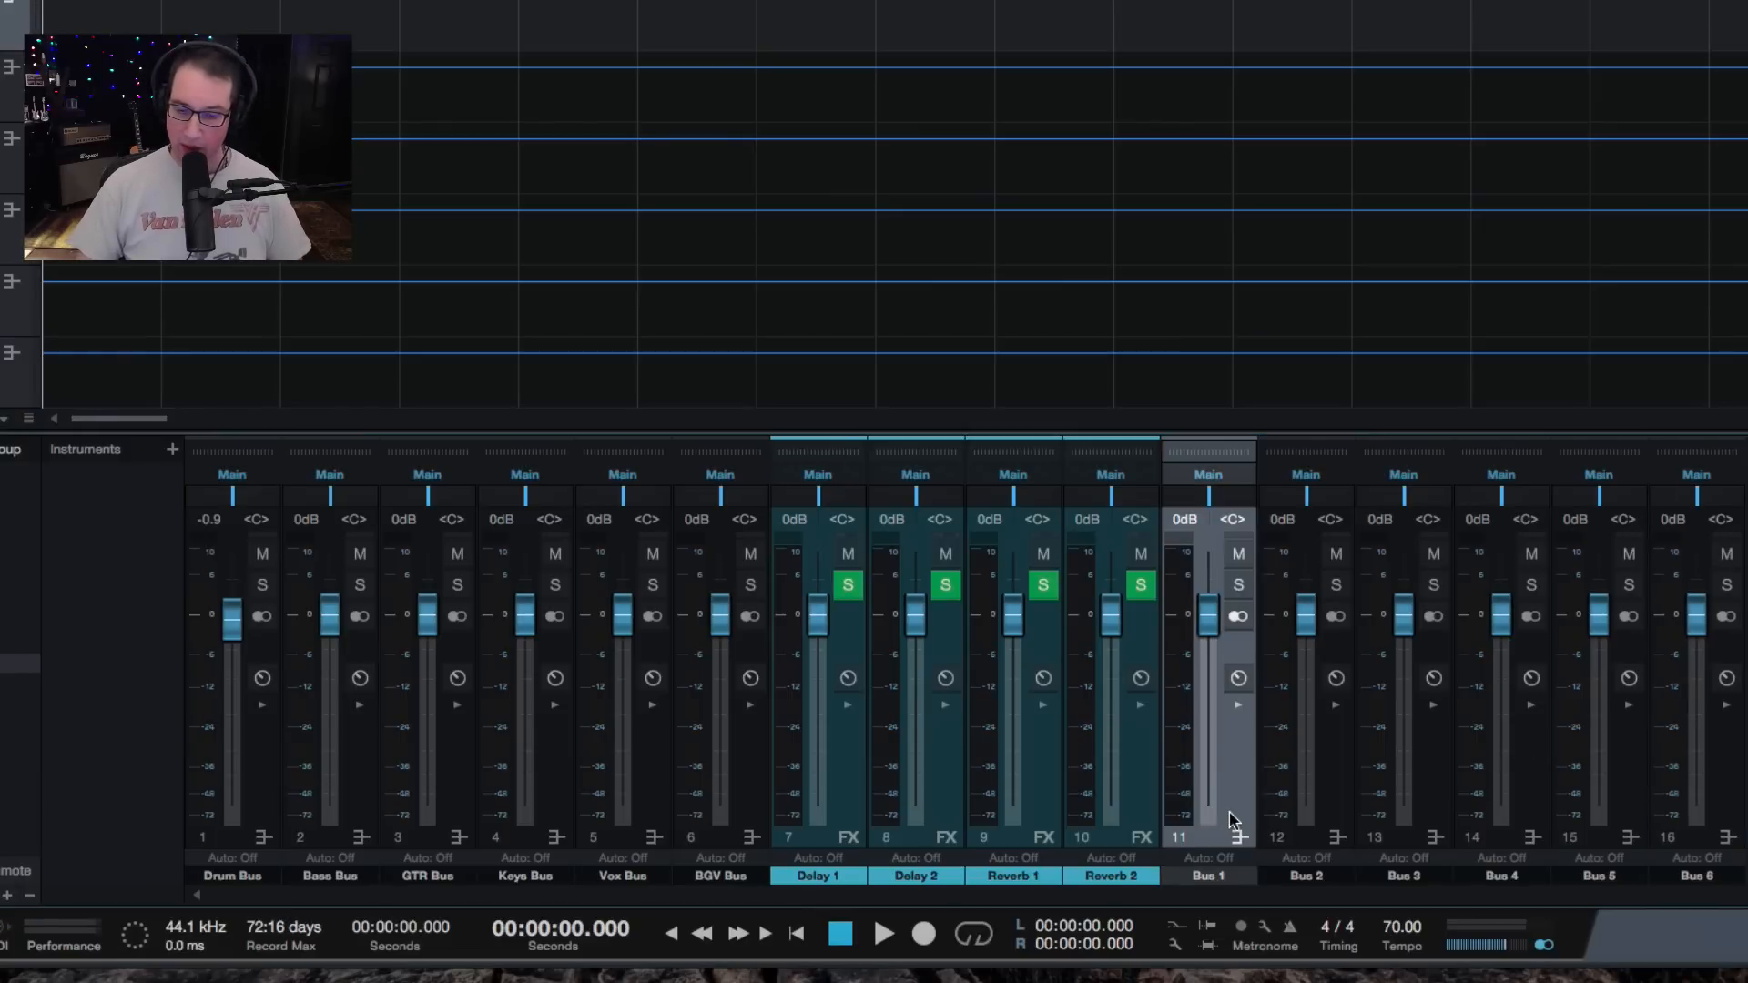
shift+click(1726, 813)
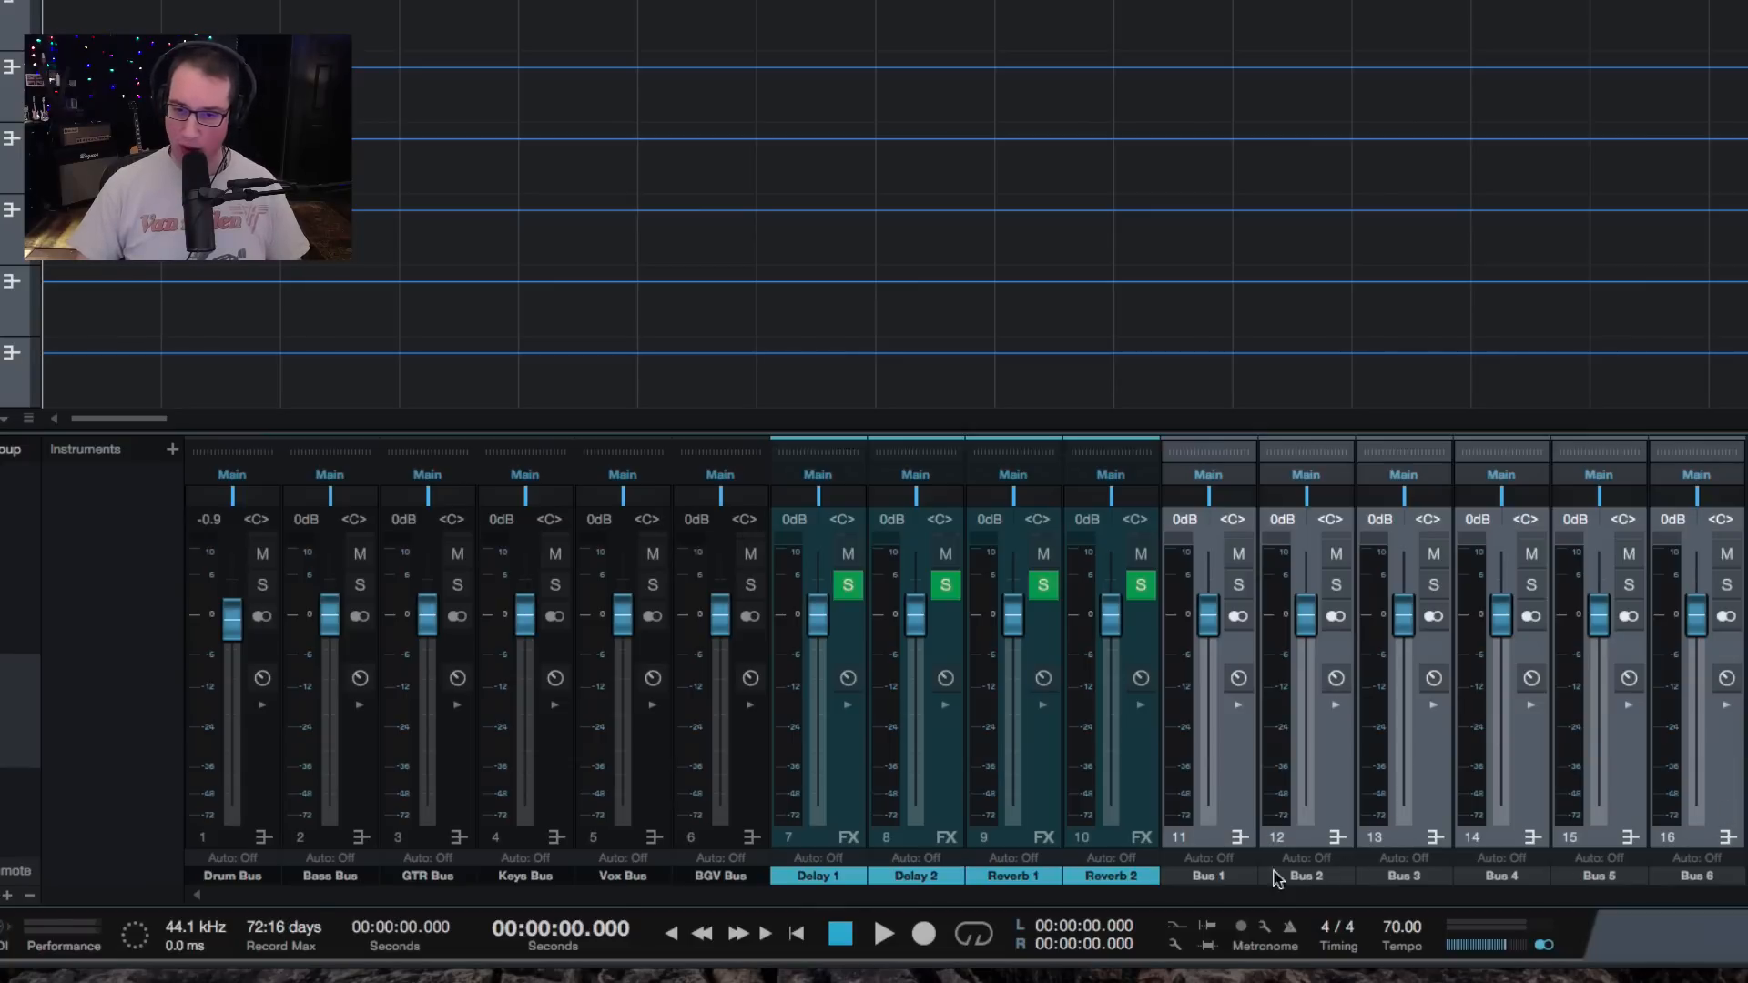
click(1217, 875)
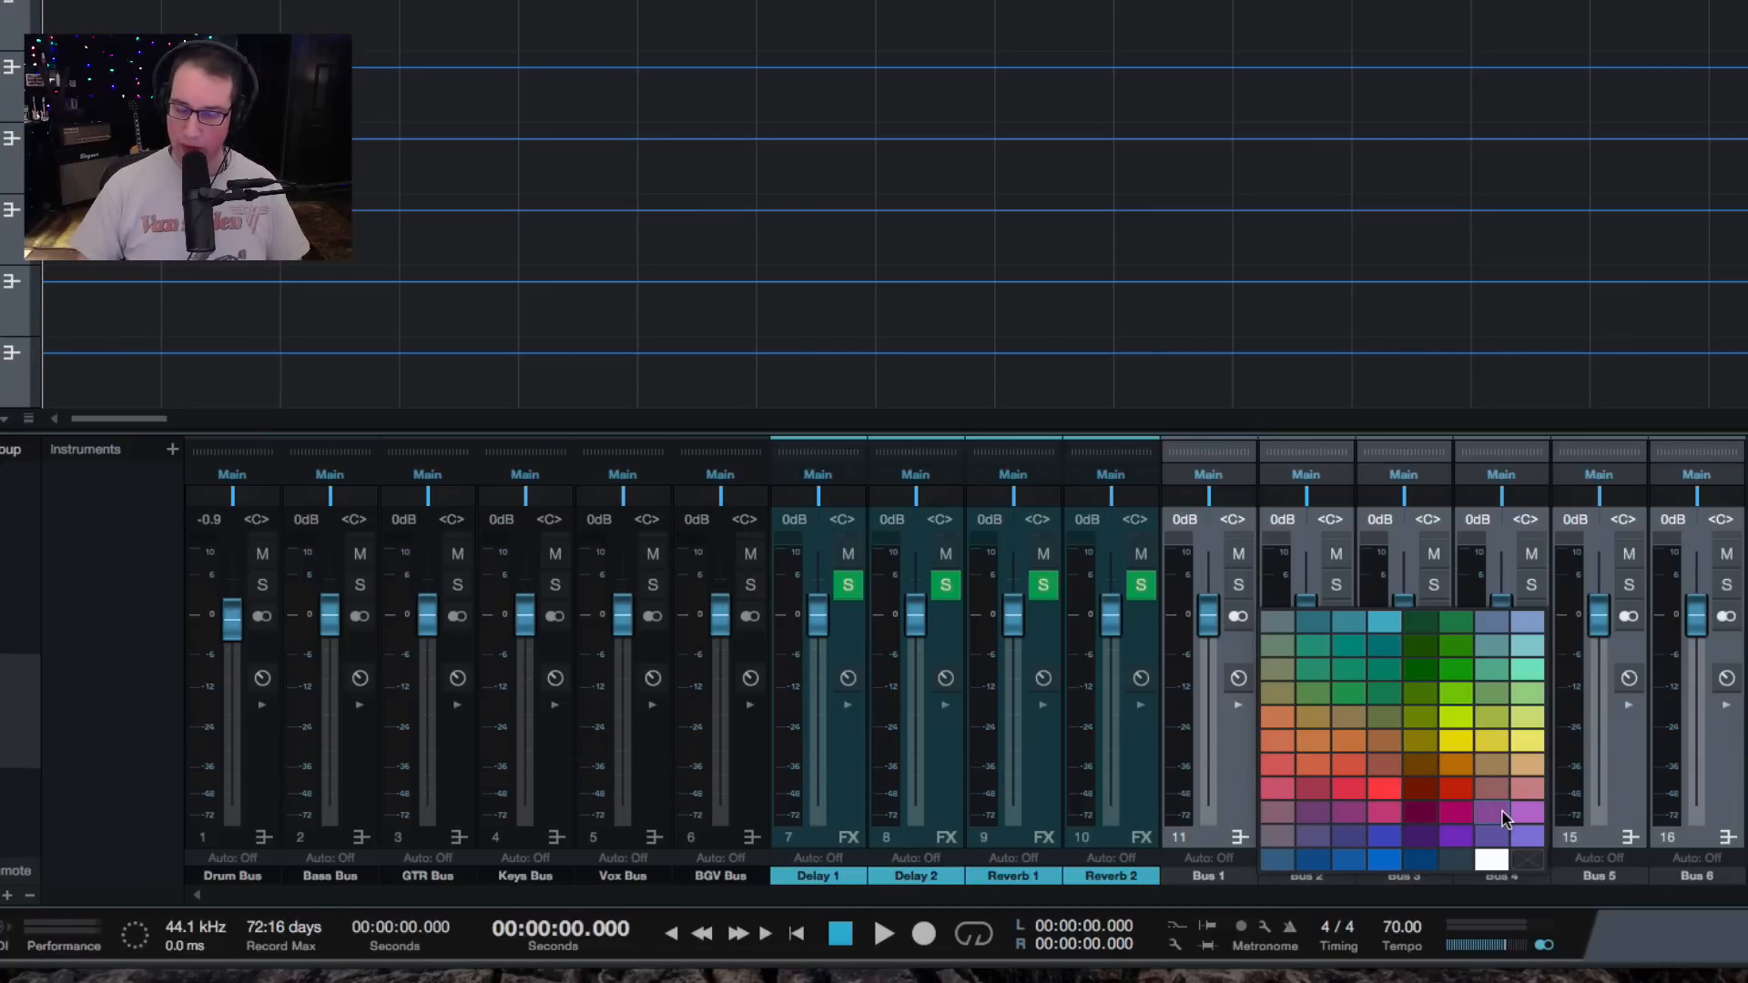
click(1500, 812)
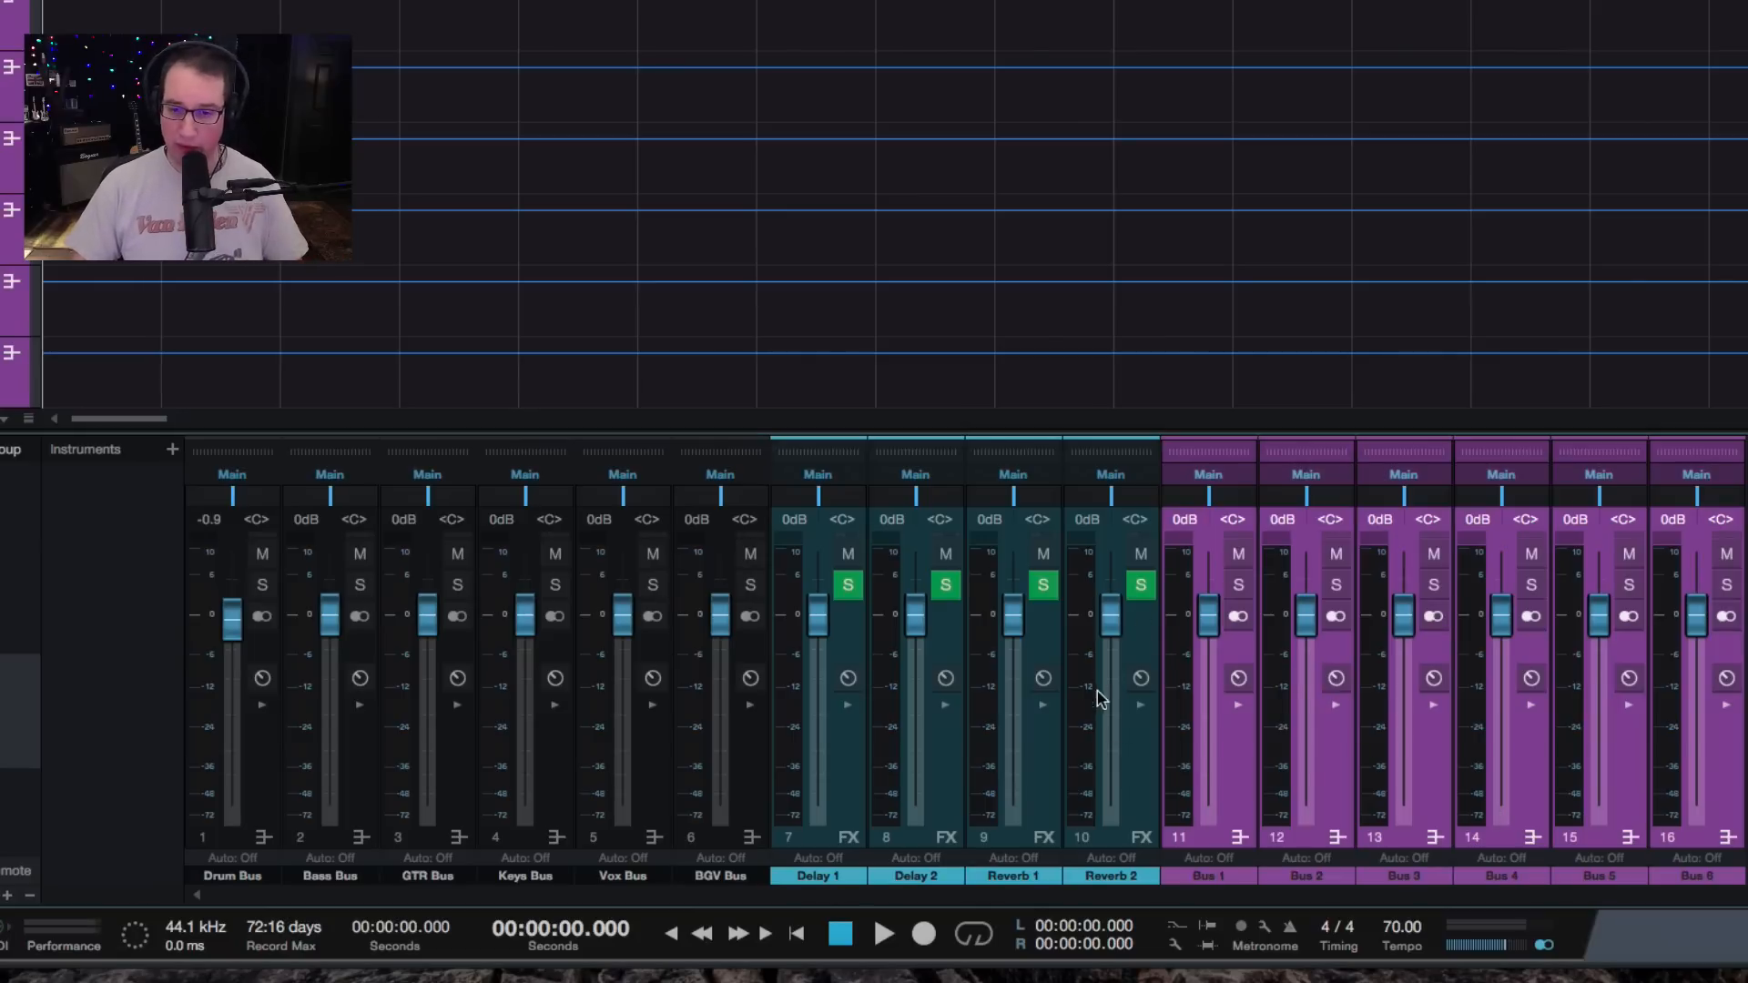
Rename Bus 1 as P drums, Bus 2 as P Bass and Bus 3 as P GTRS.
double_click(1211, 876)
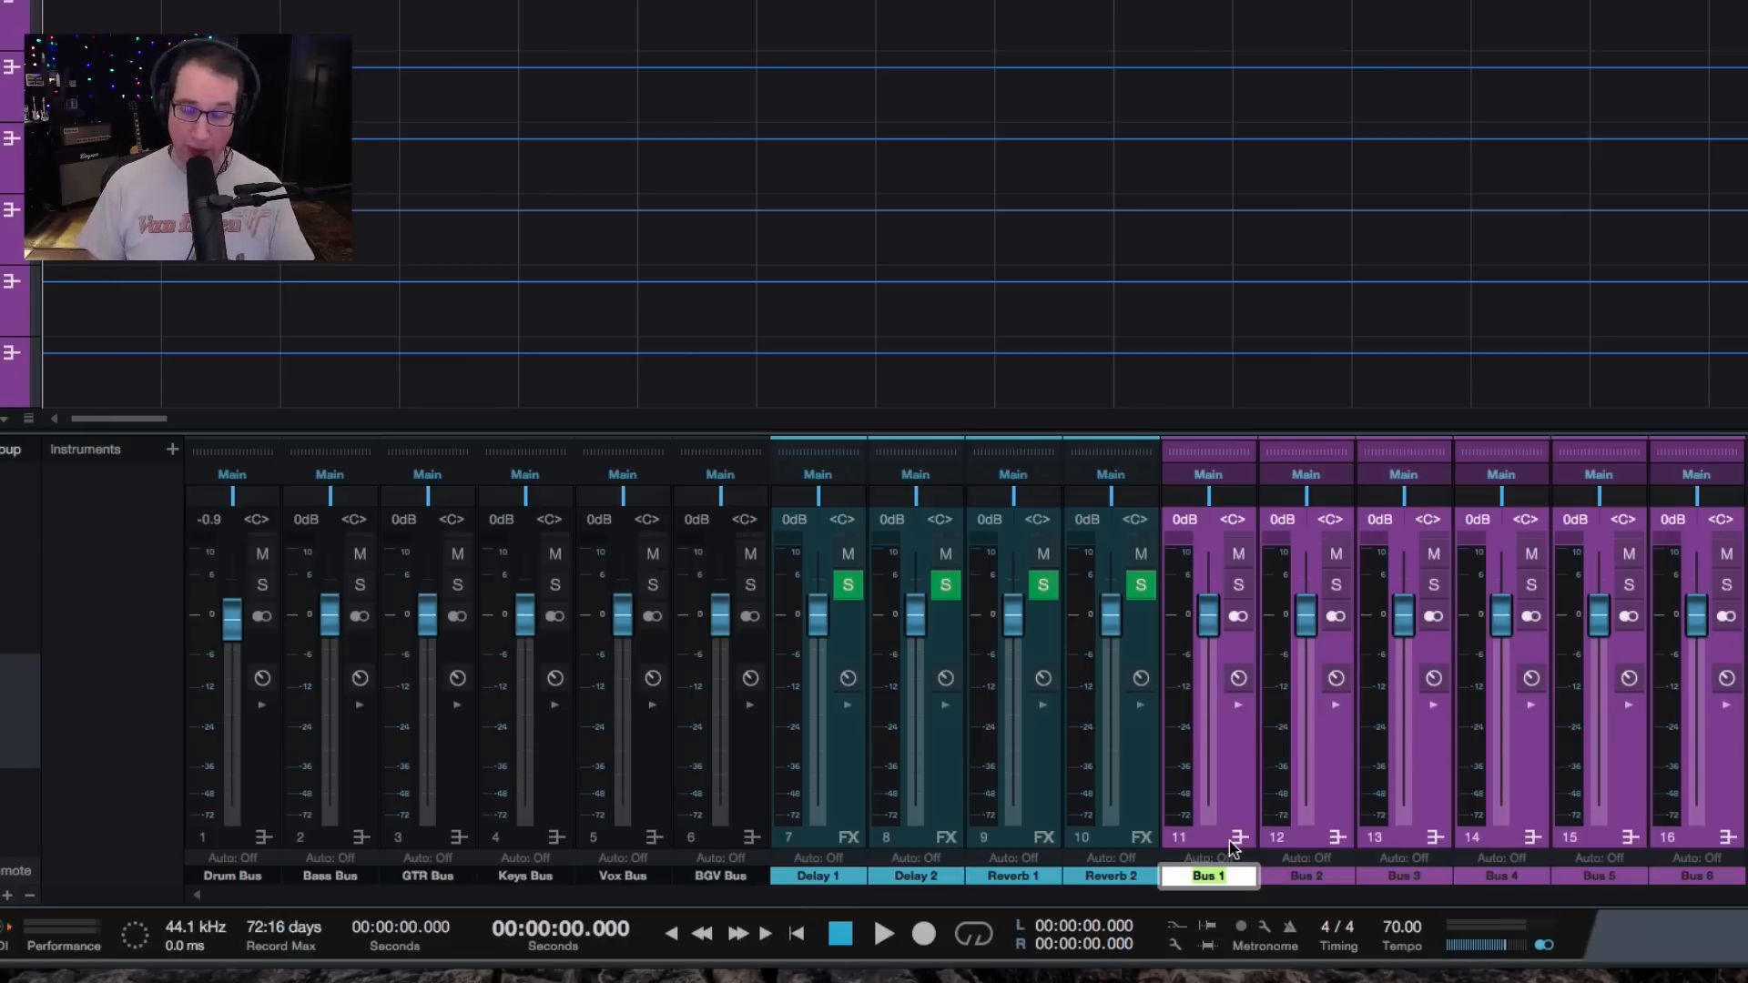
text(P drums)
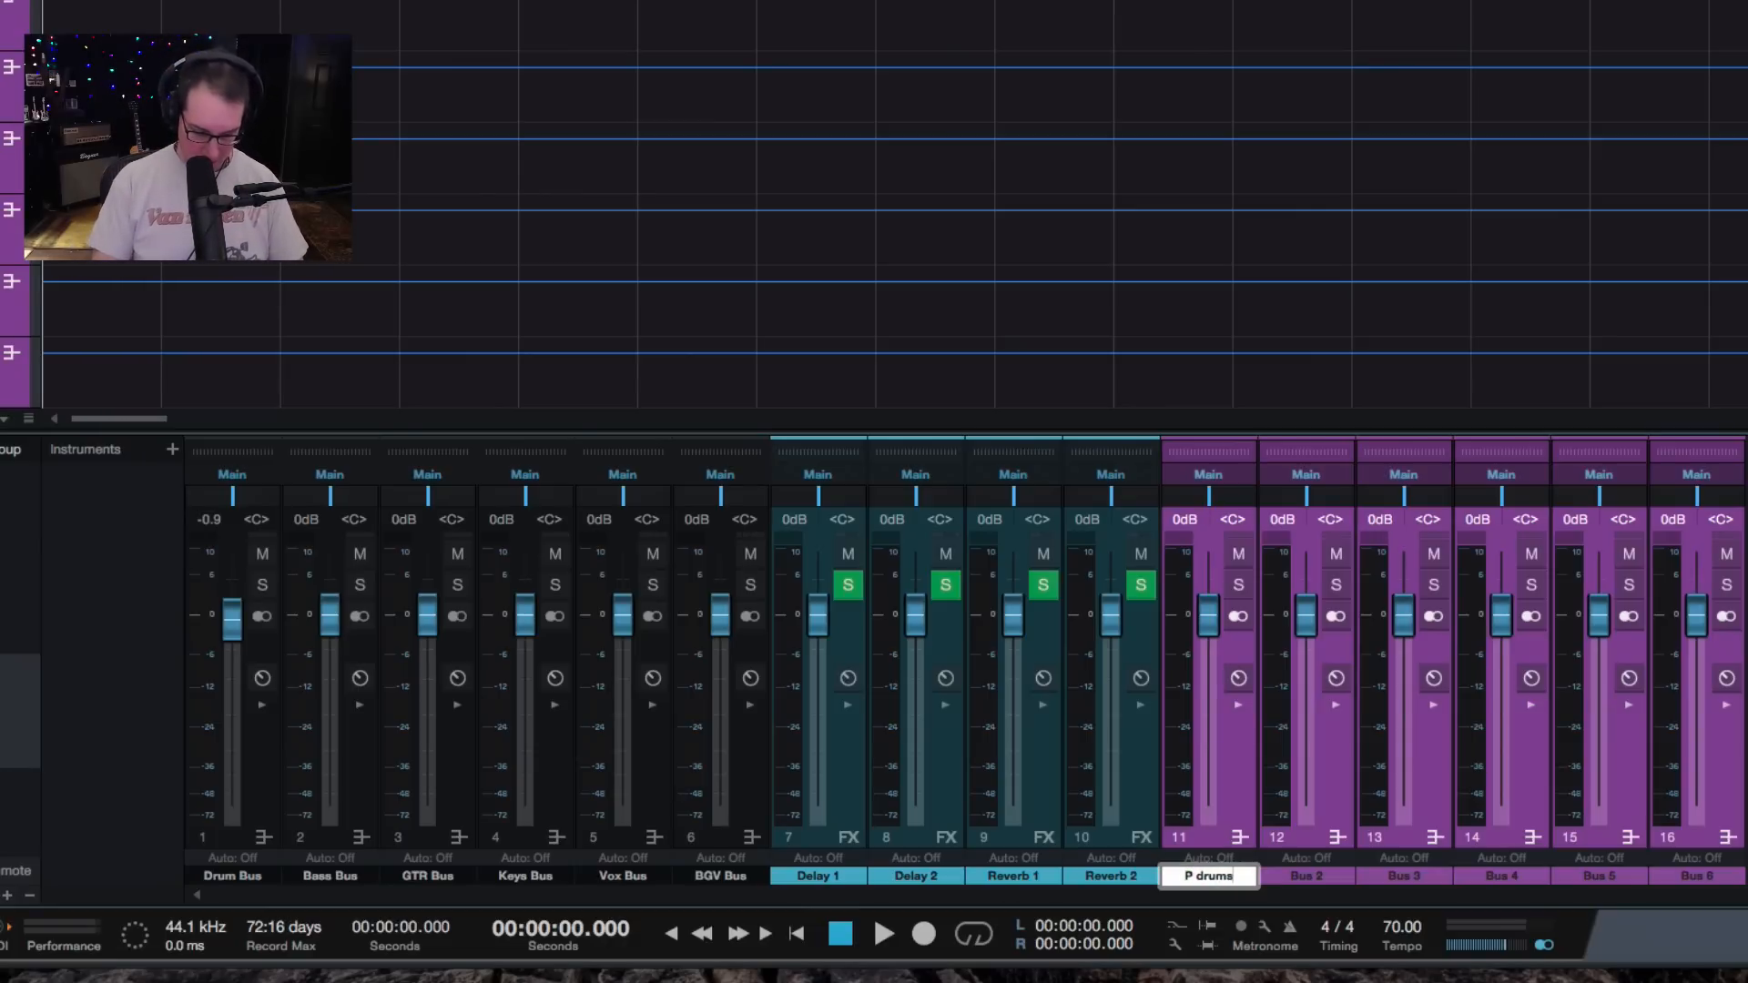
key(Tab)
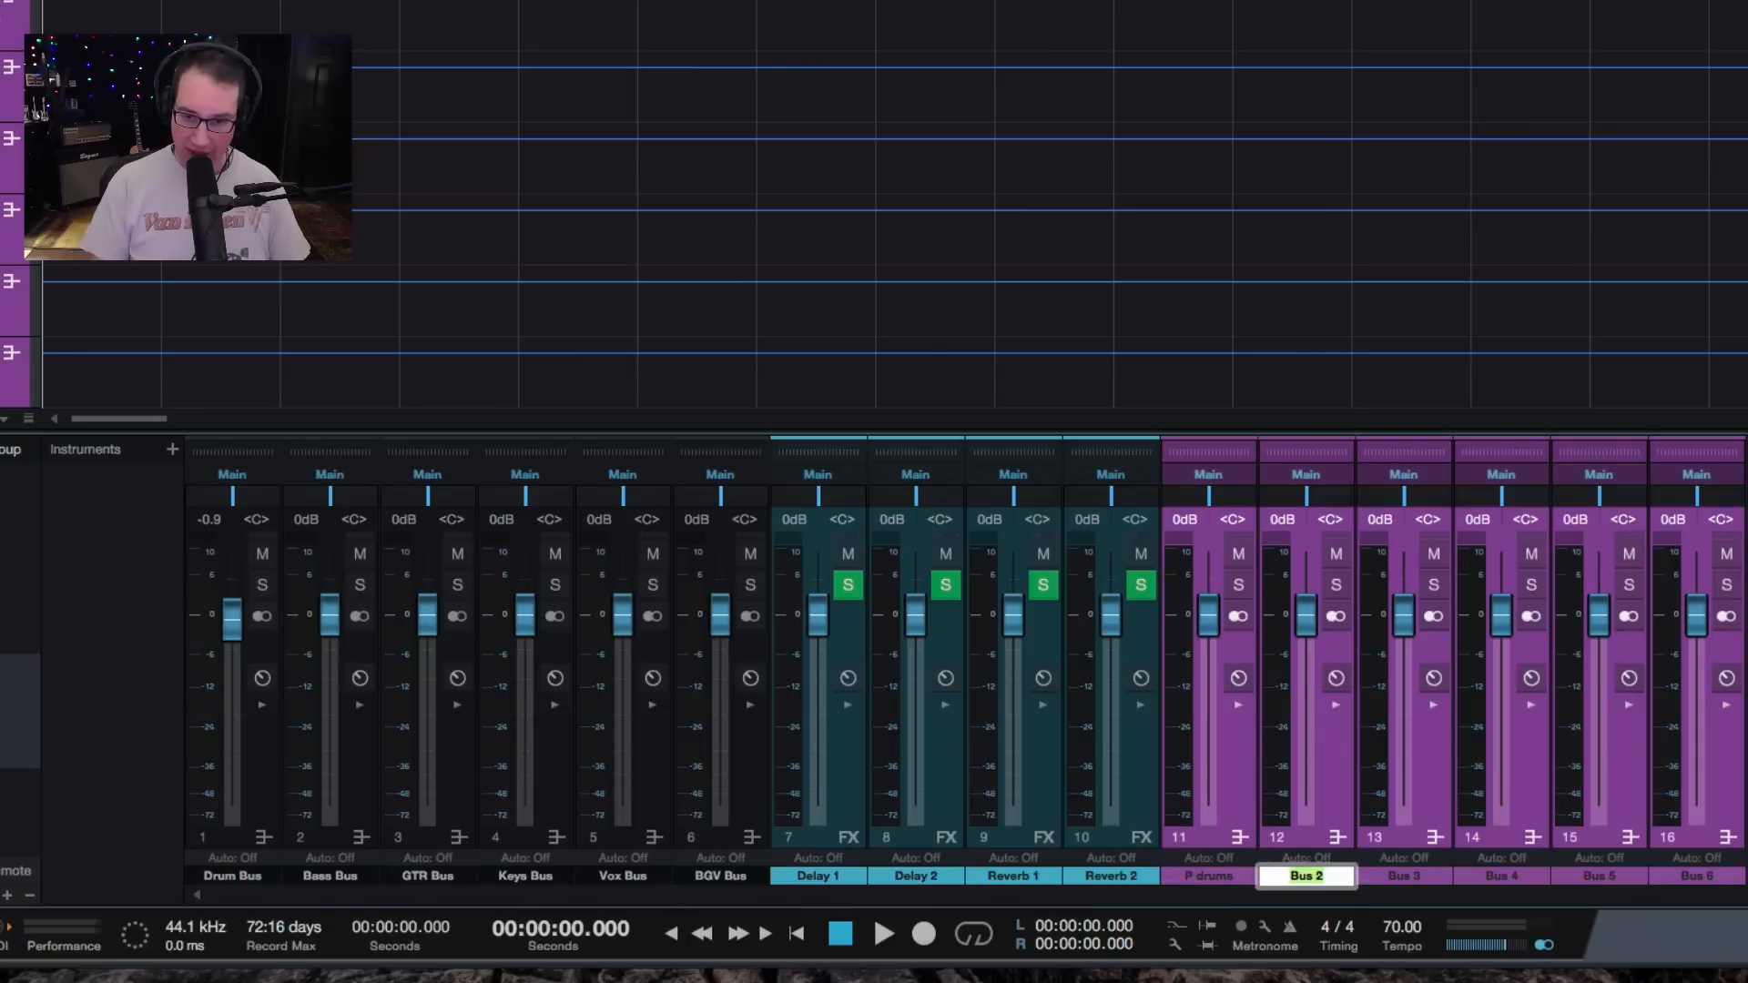
text(P Bass)
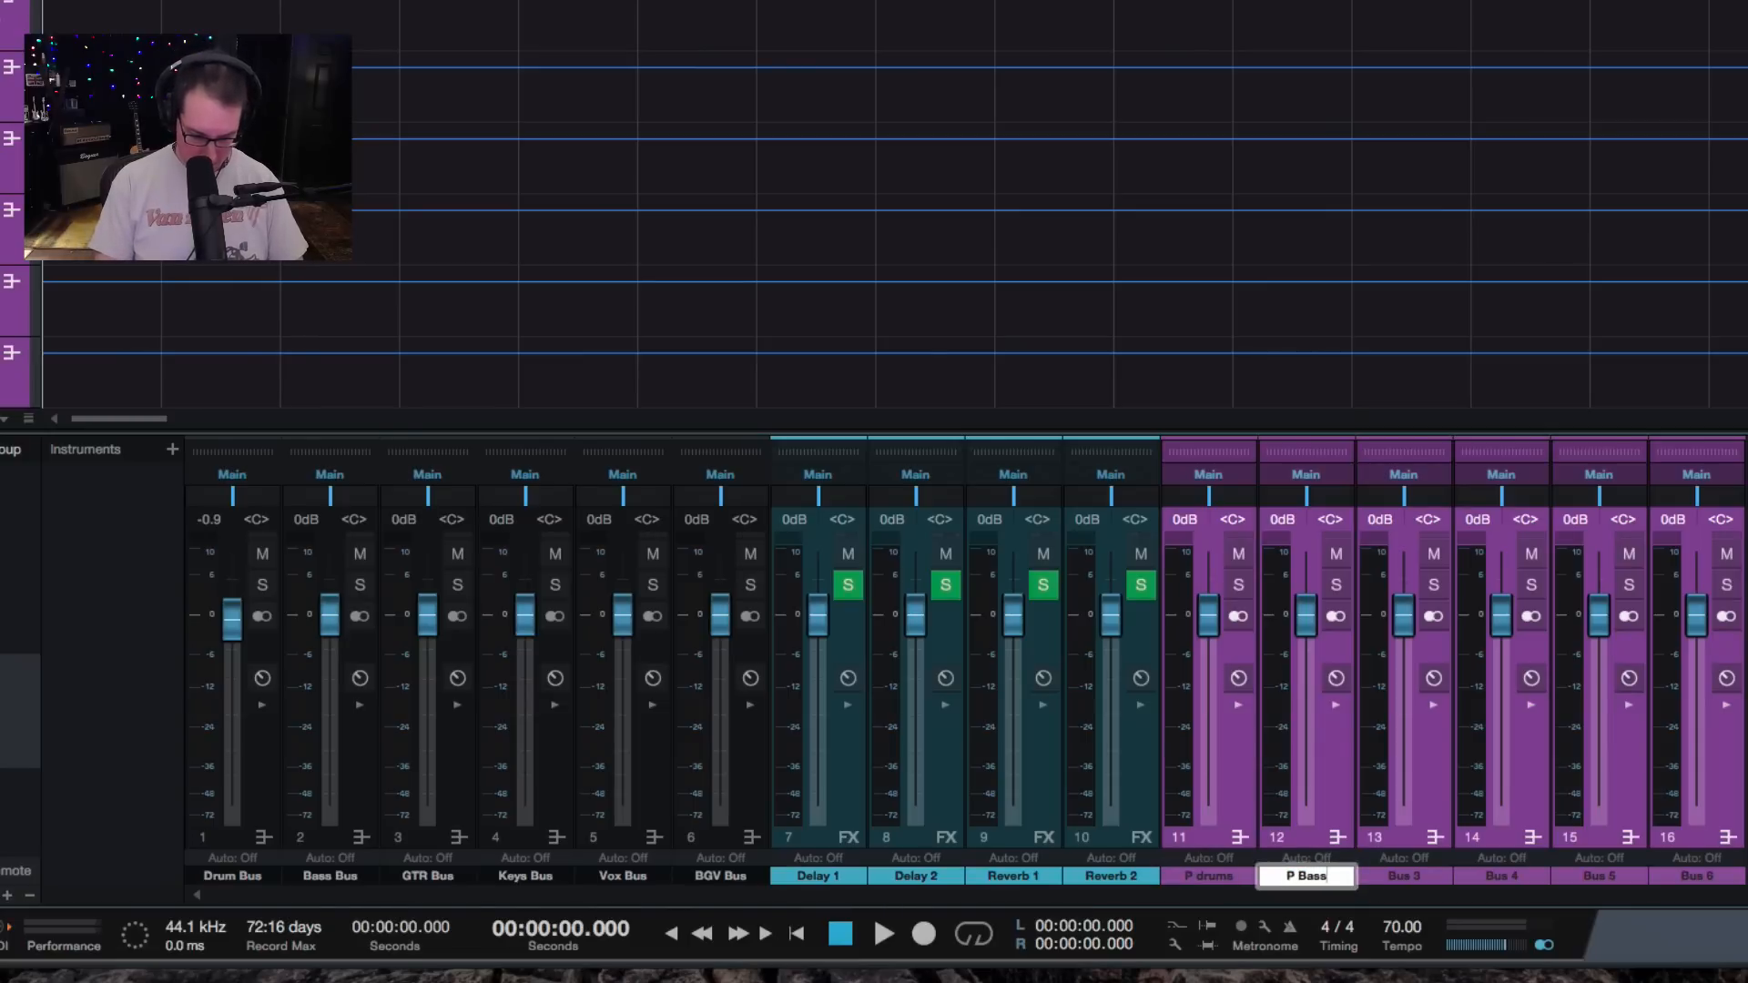
key(Tab)
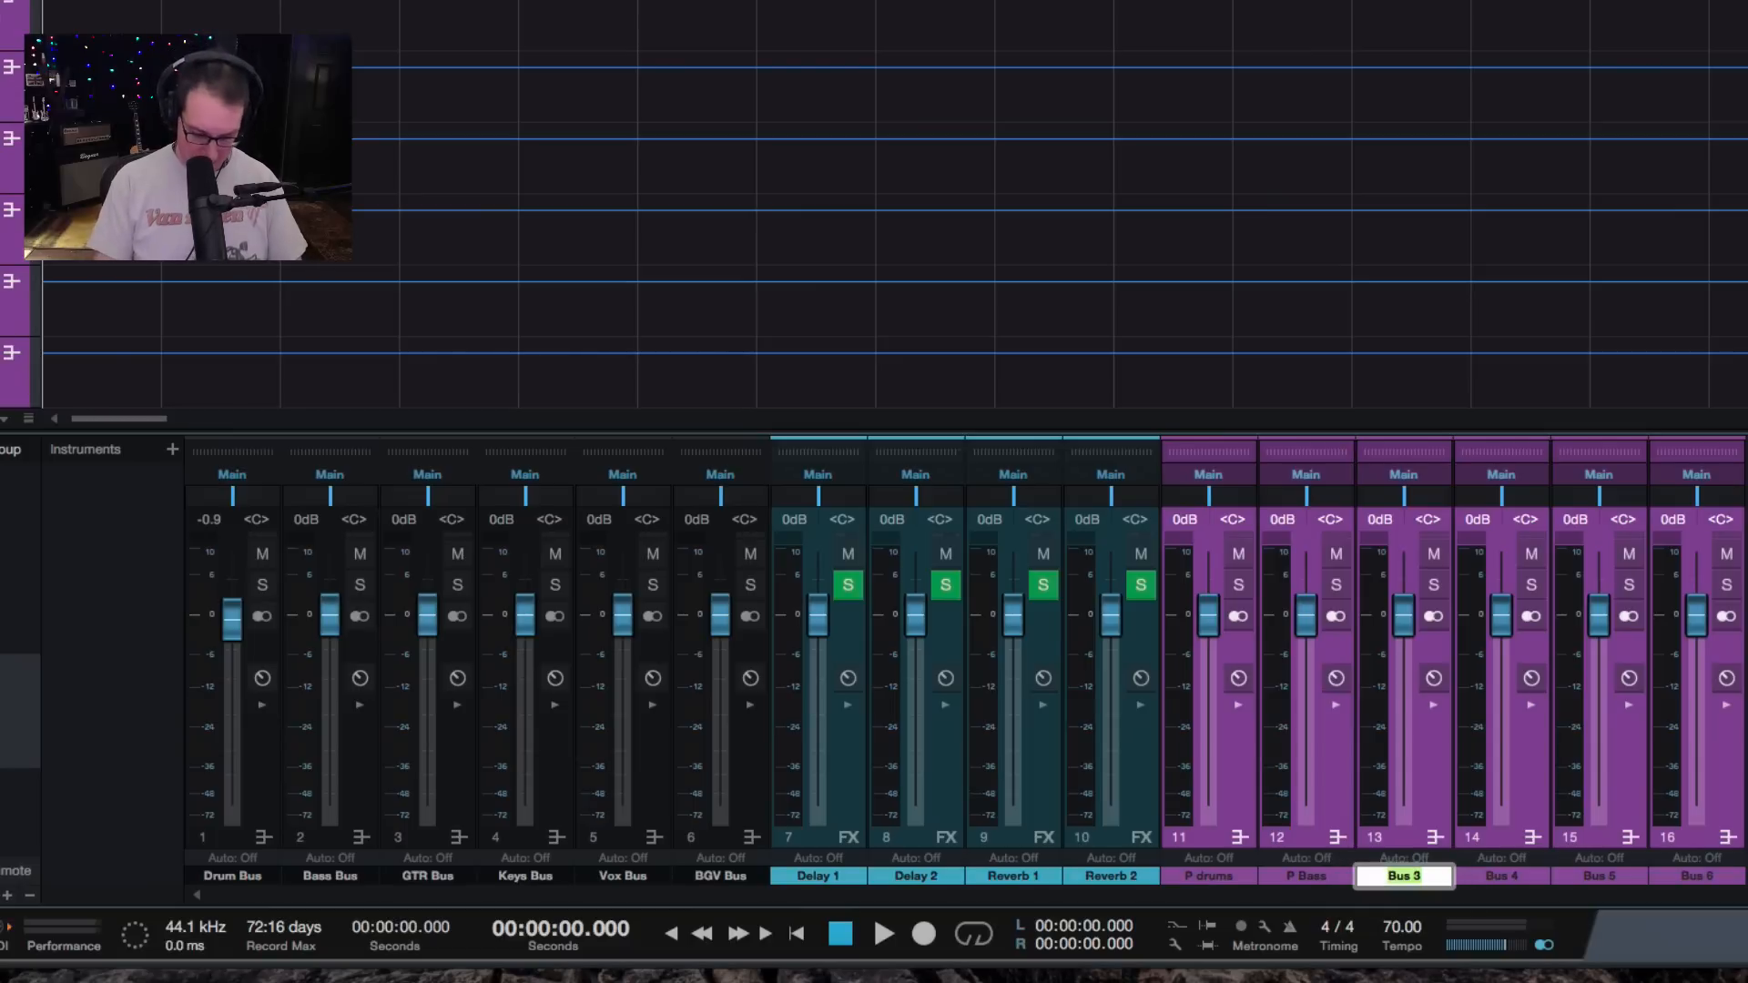
text(P GTRS)
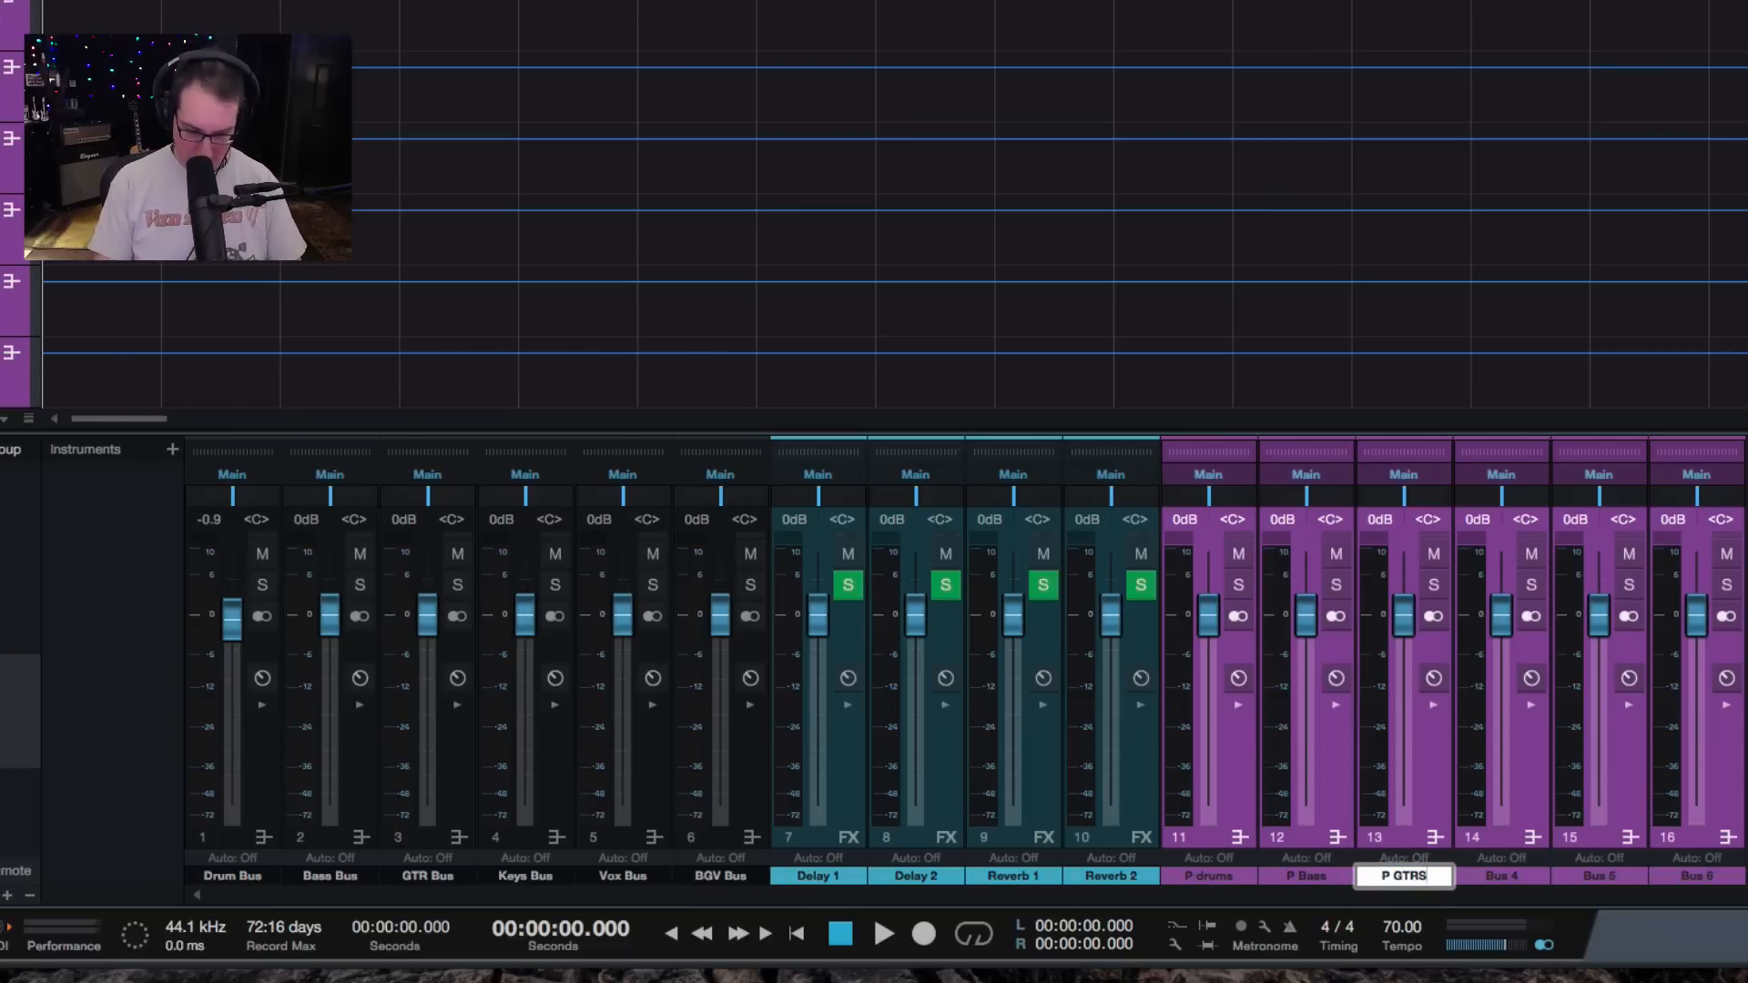
key(Tab)
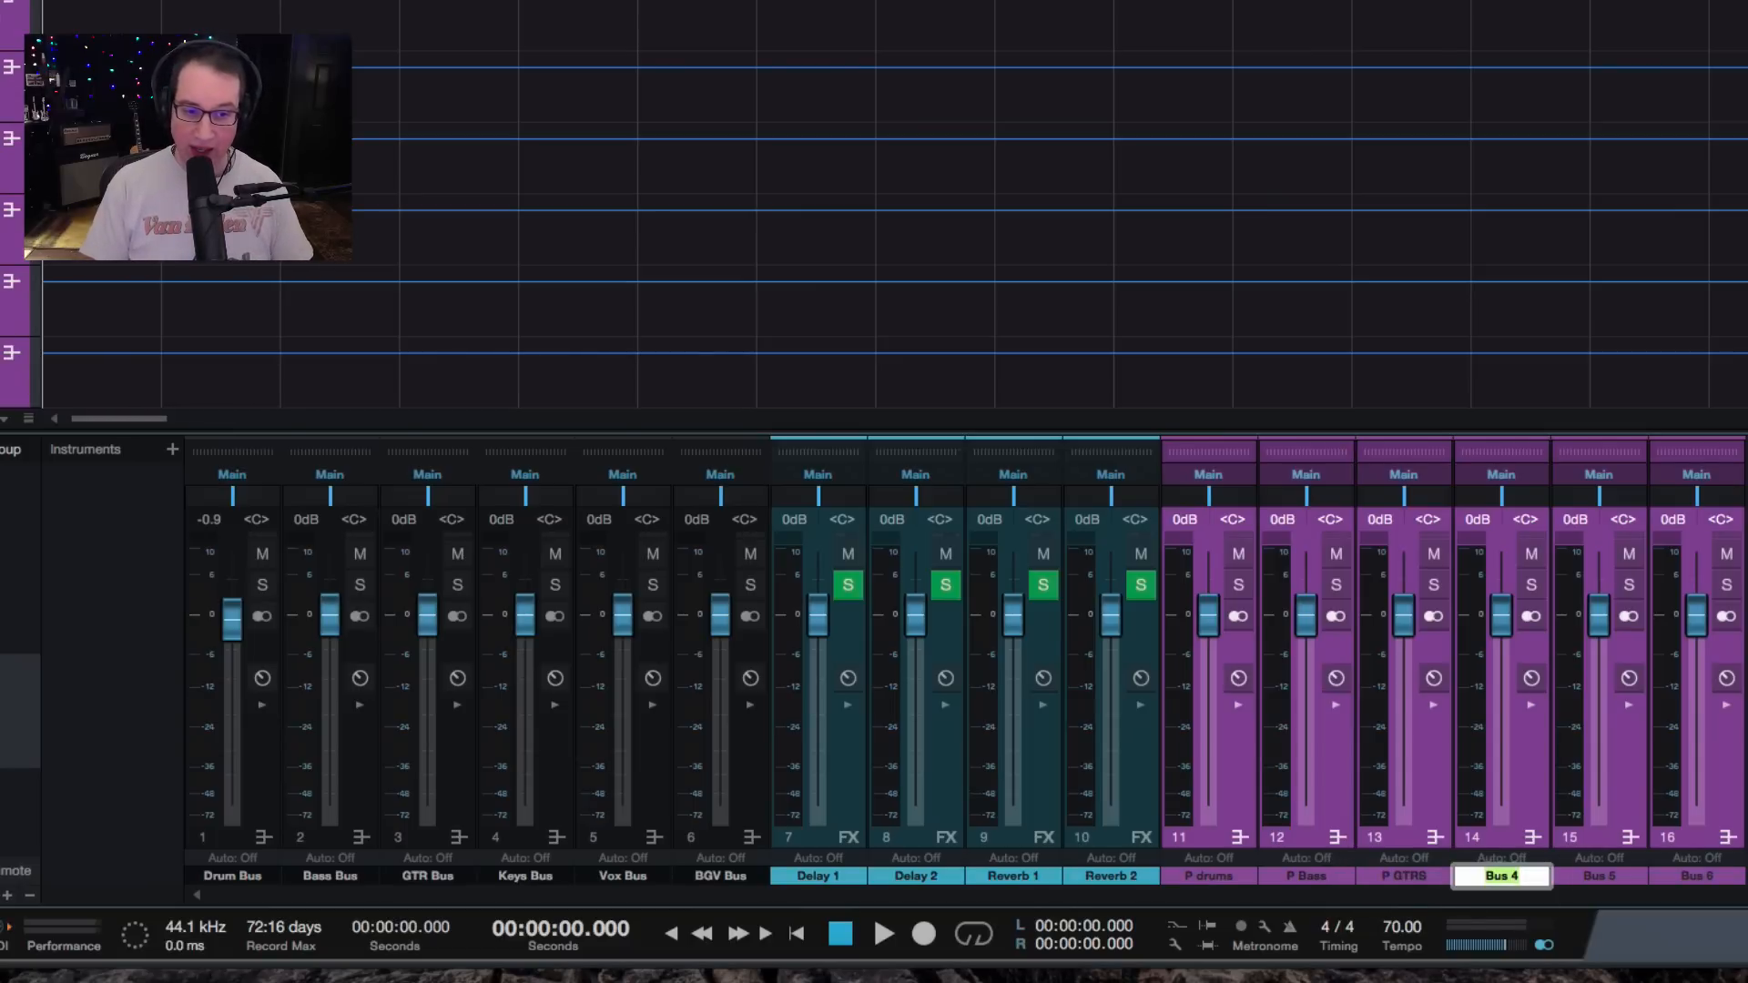
Rename Bus 4 as P Keys, Bus 5 as P Vox and Bus 6 as P BGV.
text(P)
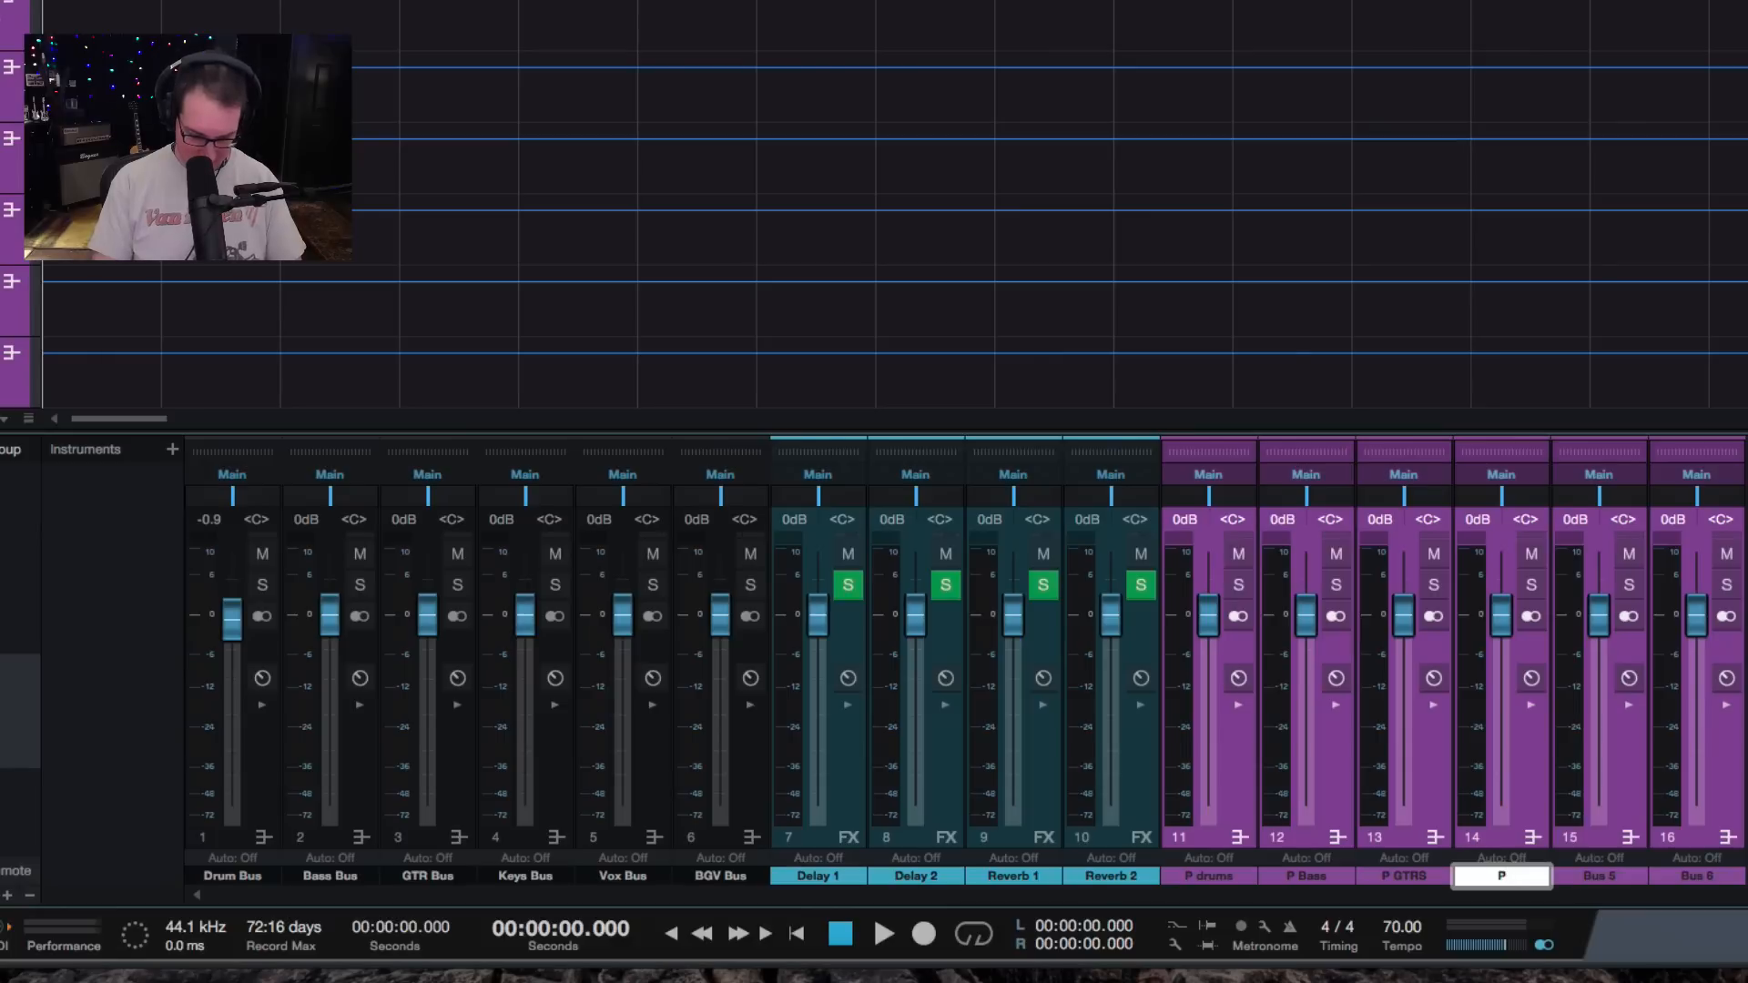
text( Keya)
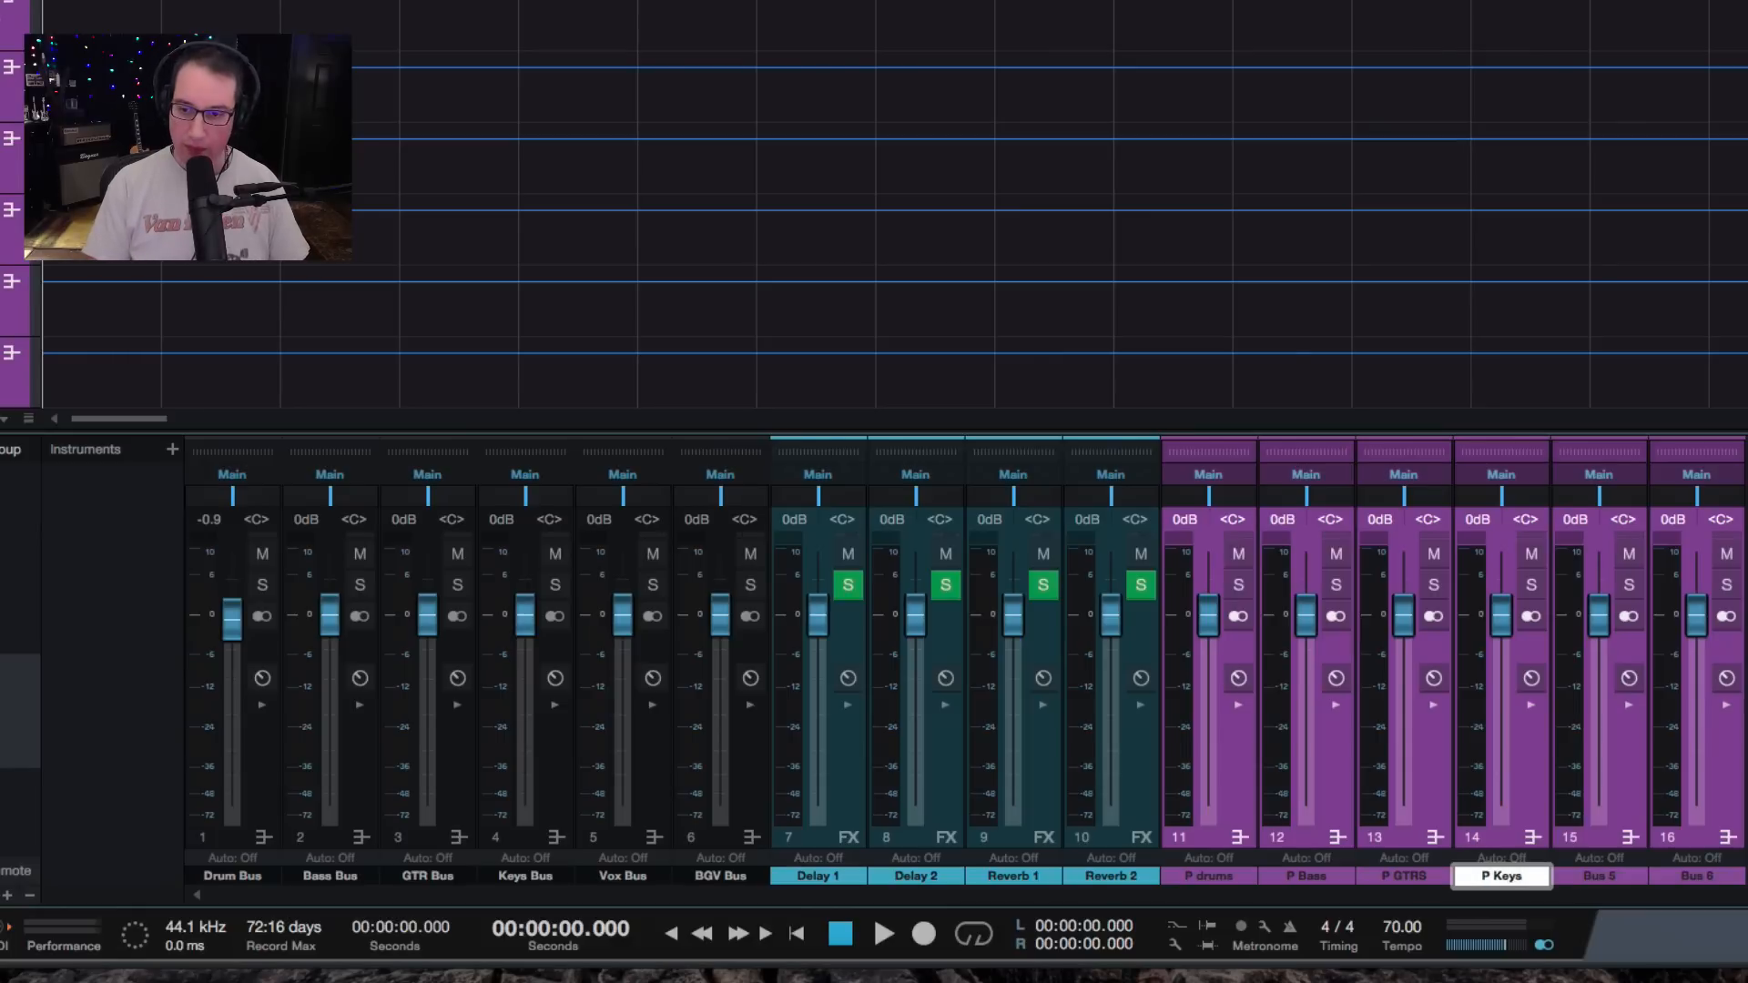
key(Tab)
text(P Vox)
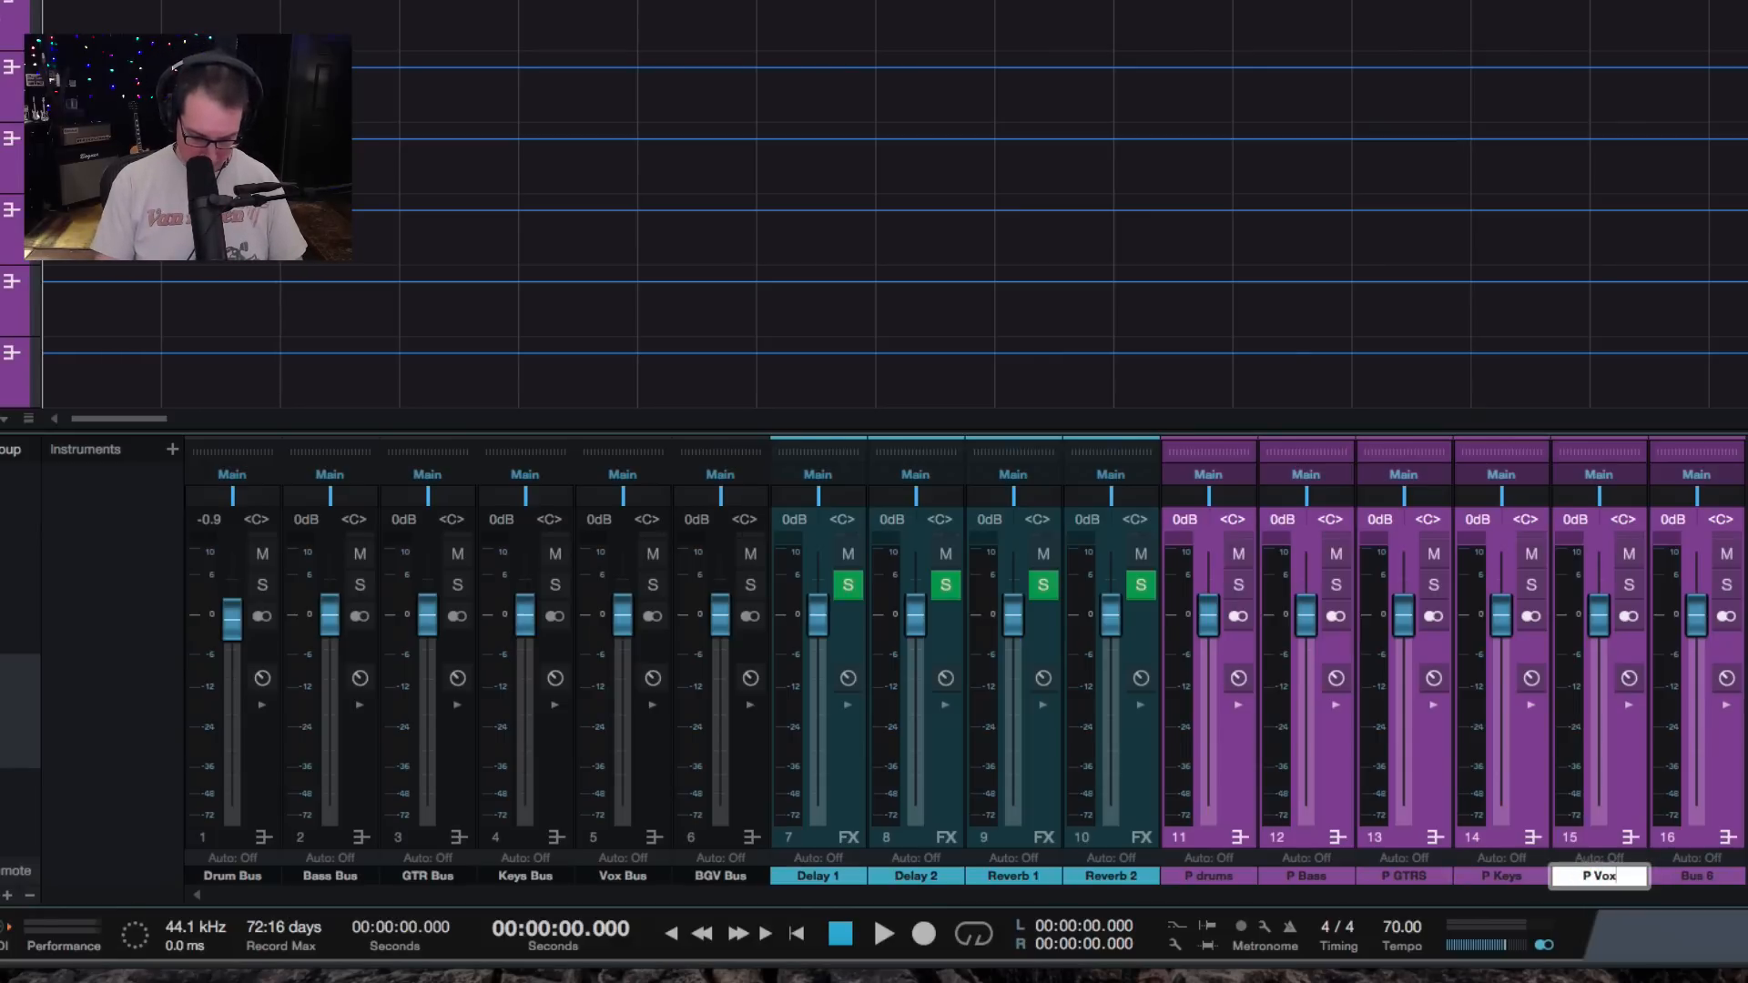
key(Tab)
text(P BGV)
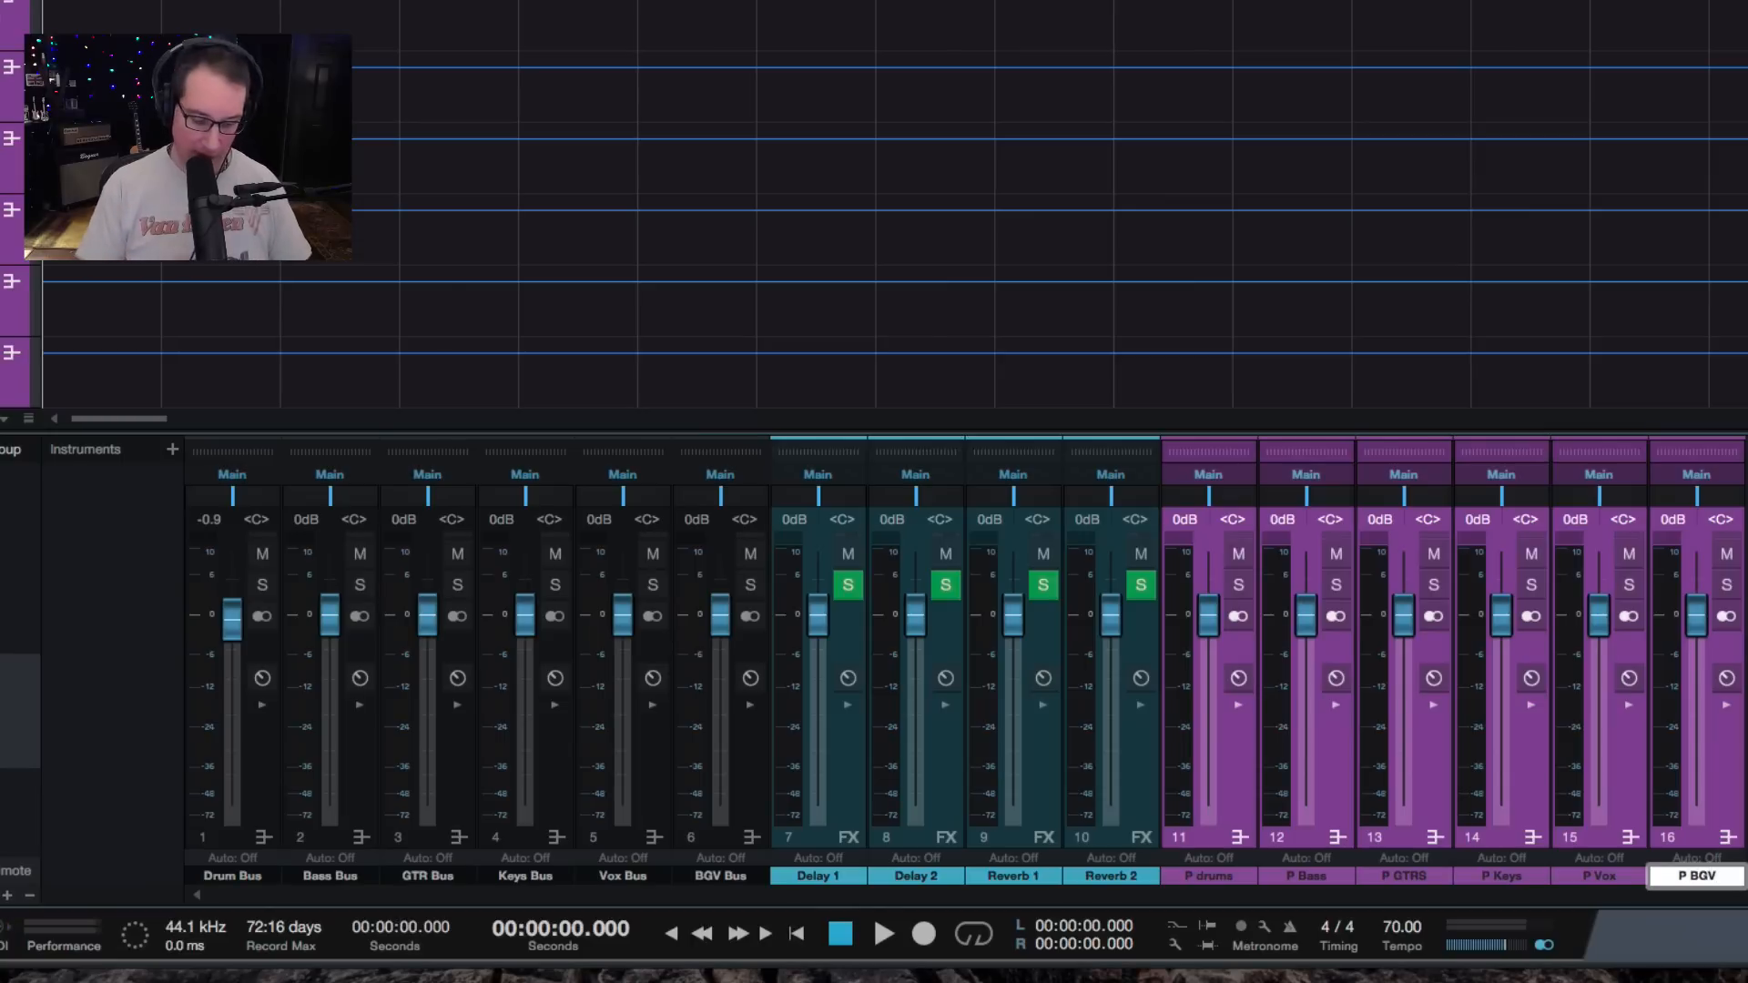
key(Return)
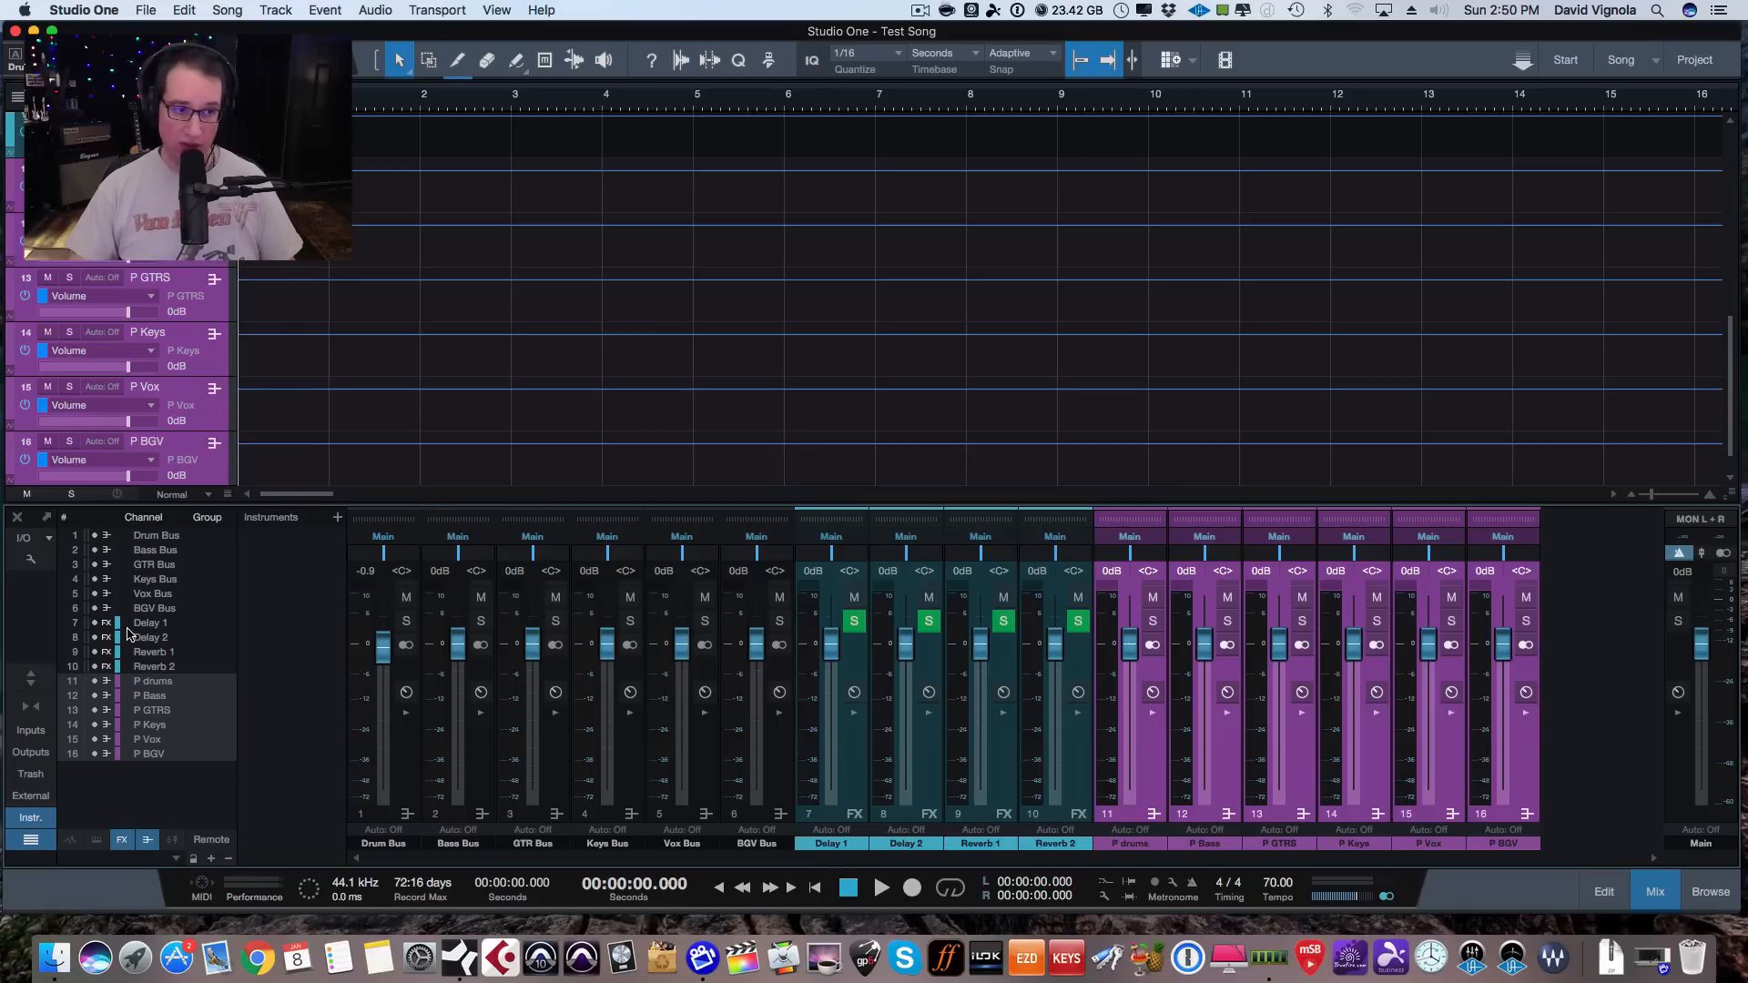
Try hiding the P drums channel and all the FX channels, and show them again.
click(94, 681)
click(93, 681)
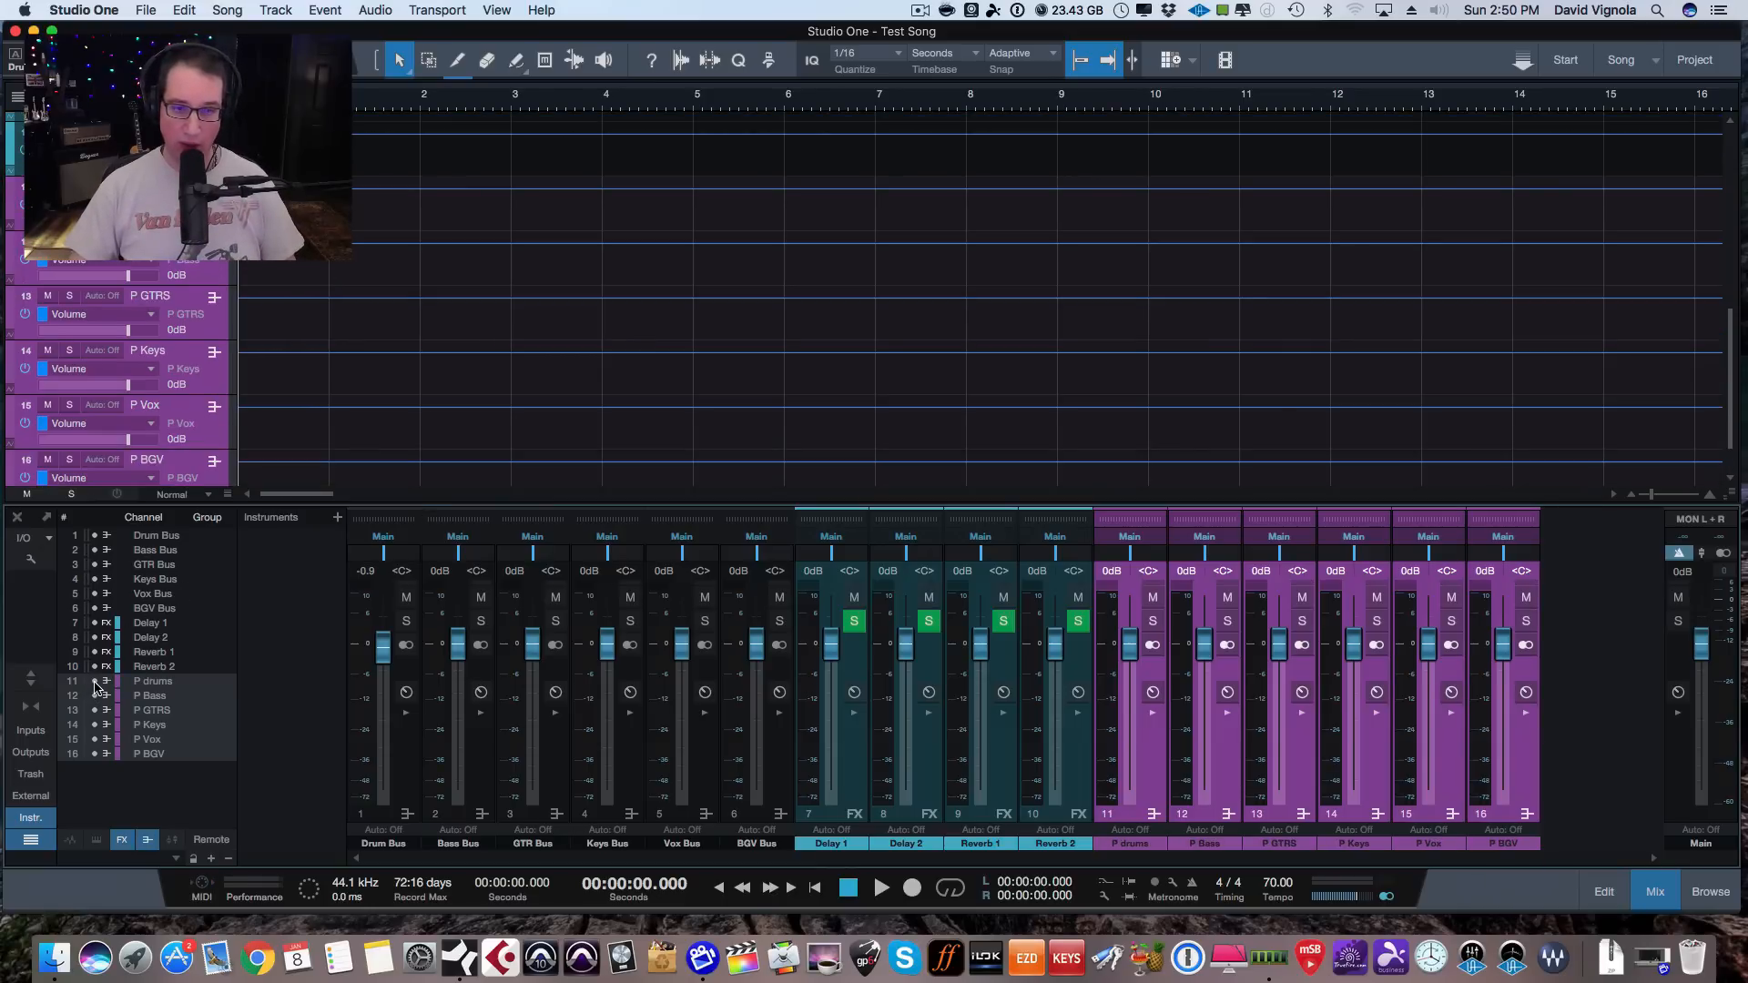
click(122, 840)
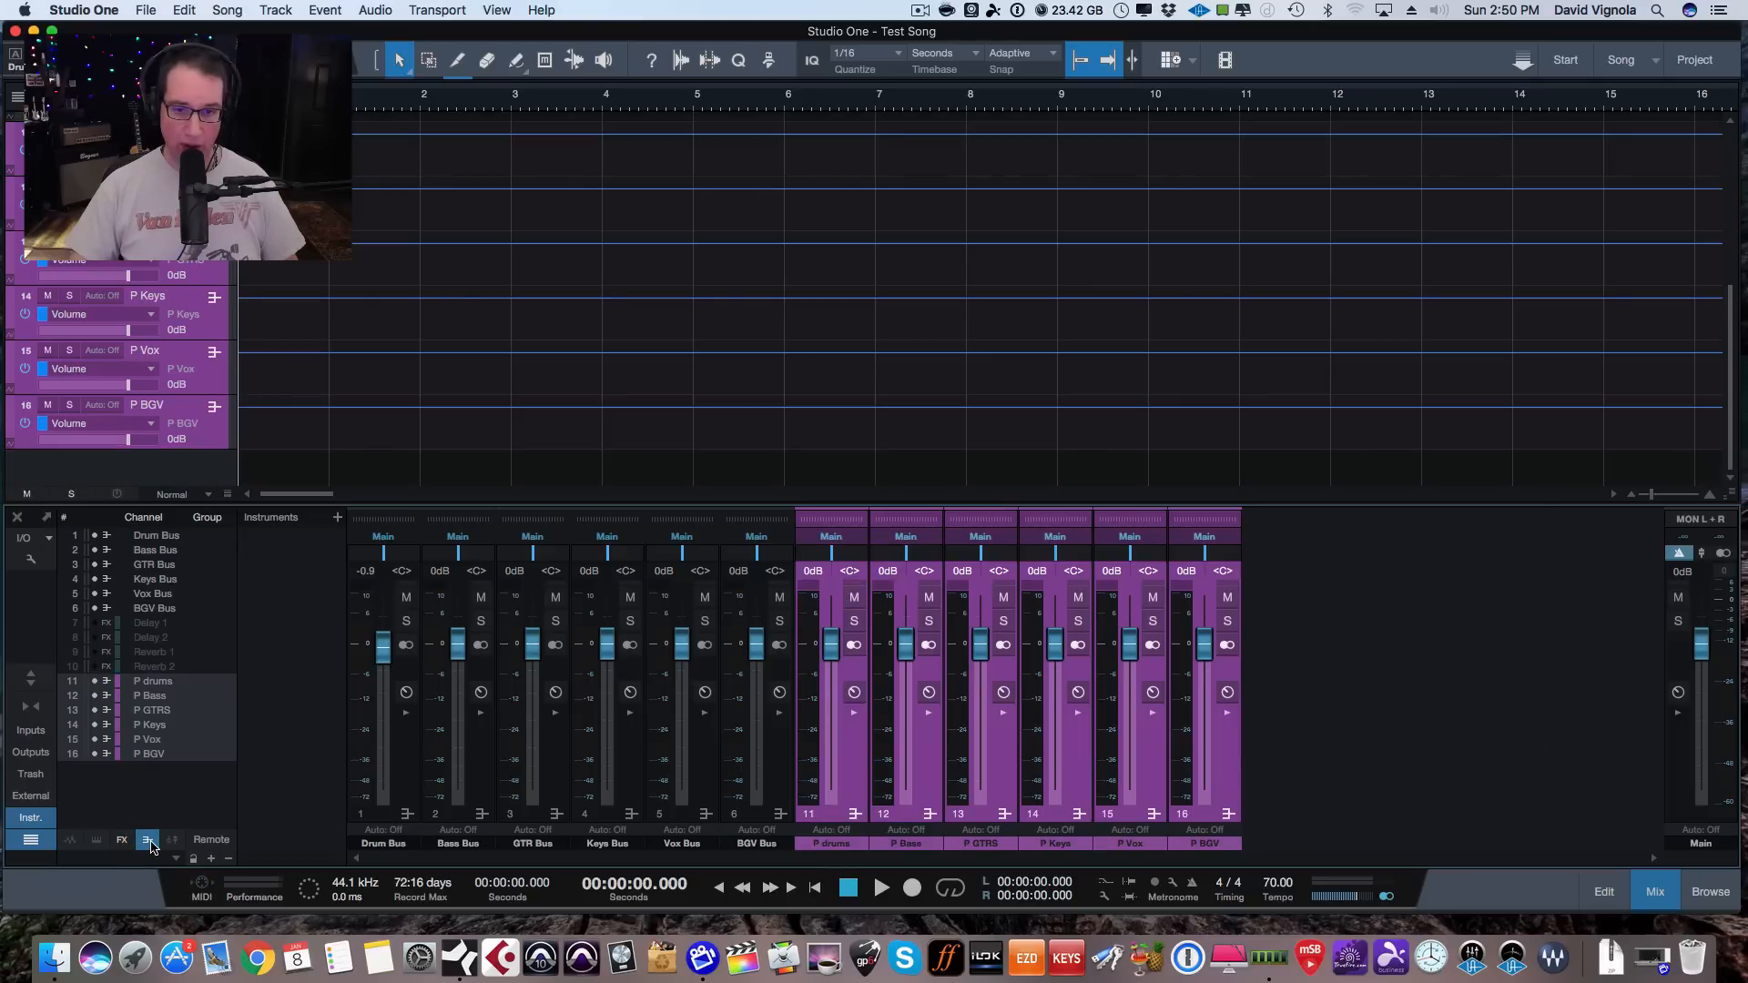
click(122, 840)
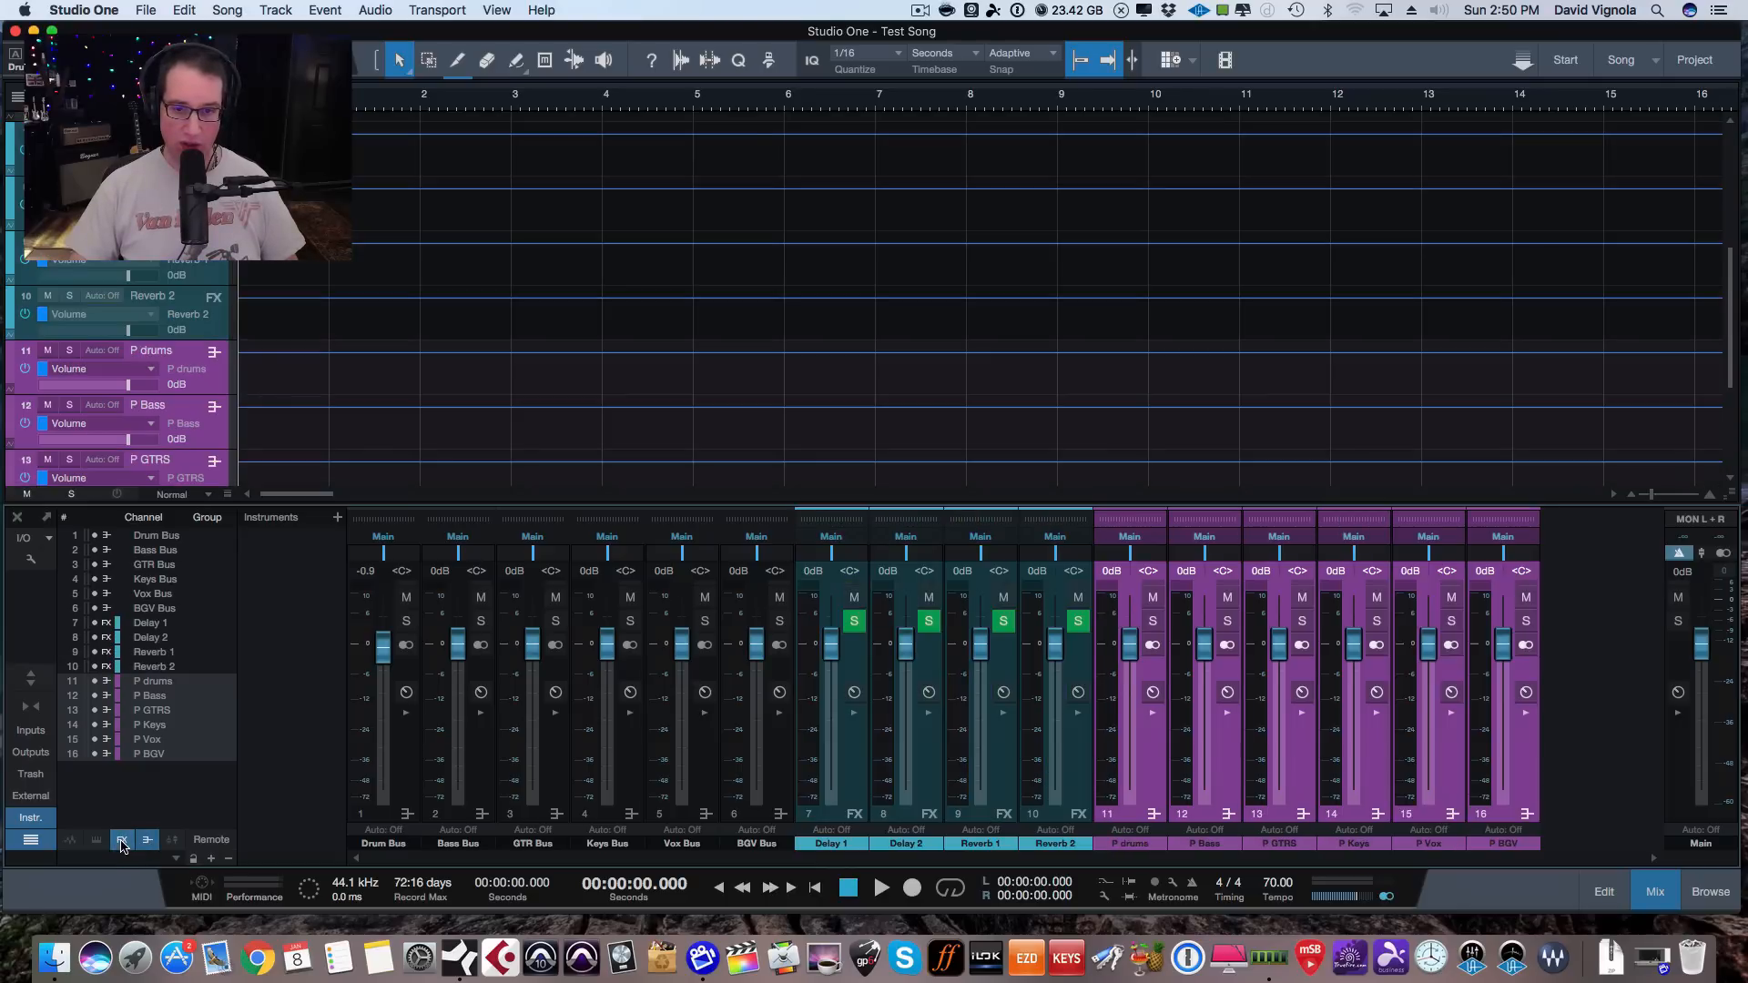
Hide the mixer's channel list and enlarge the console upward with the inserts and sends sections shown.
click(30, 838)
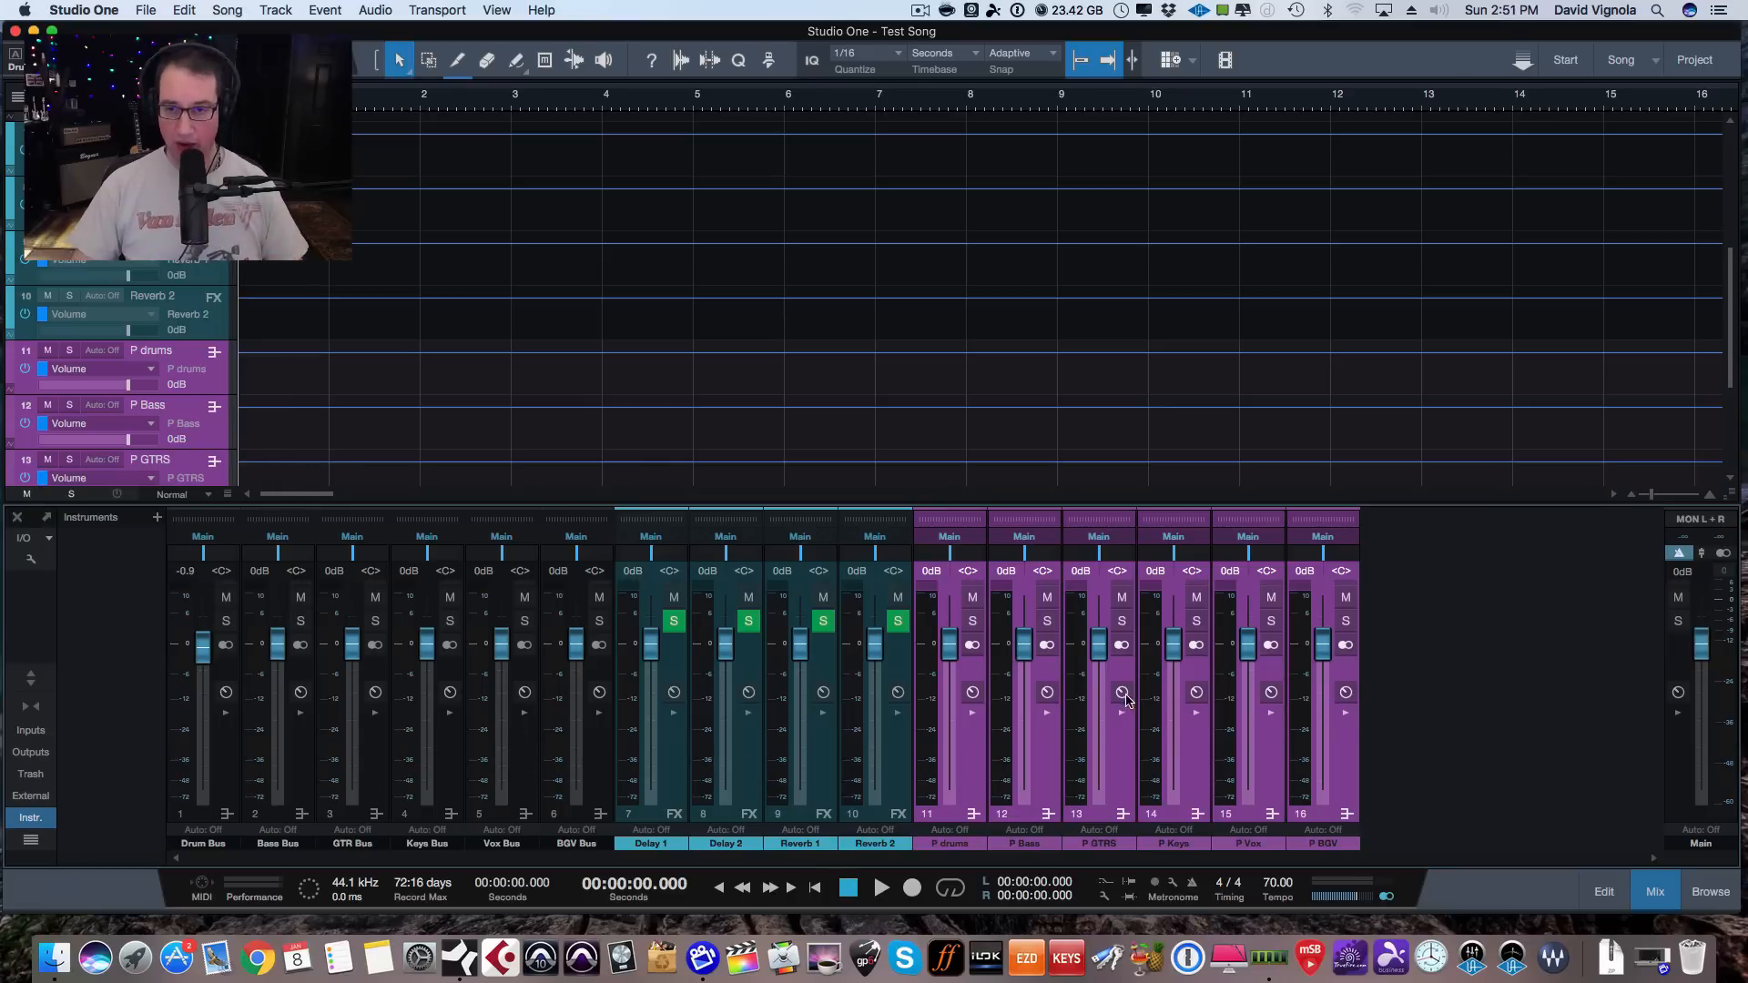
click(1342, 797)
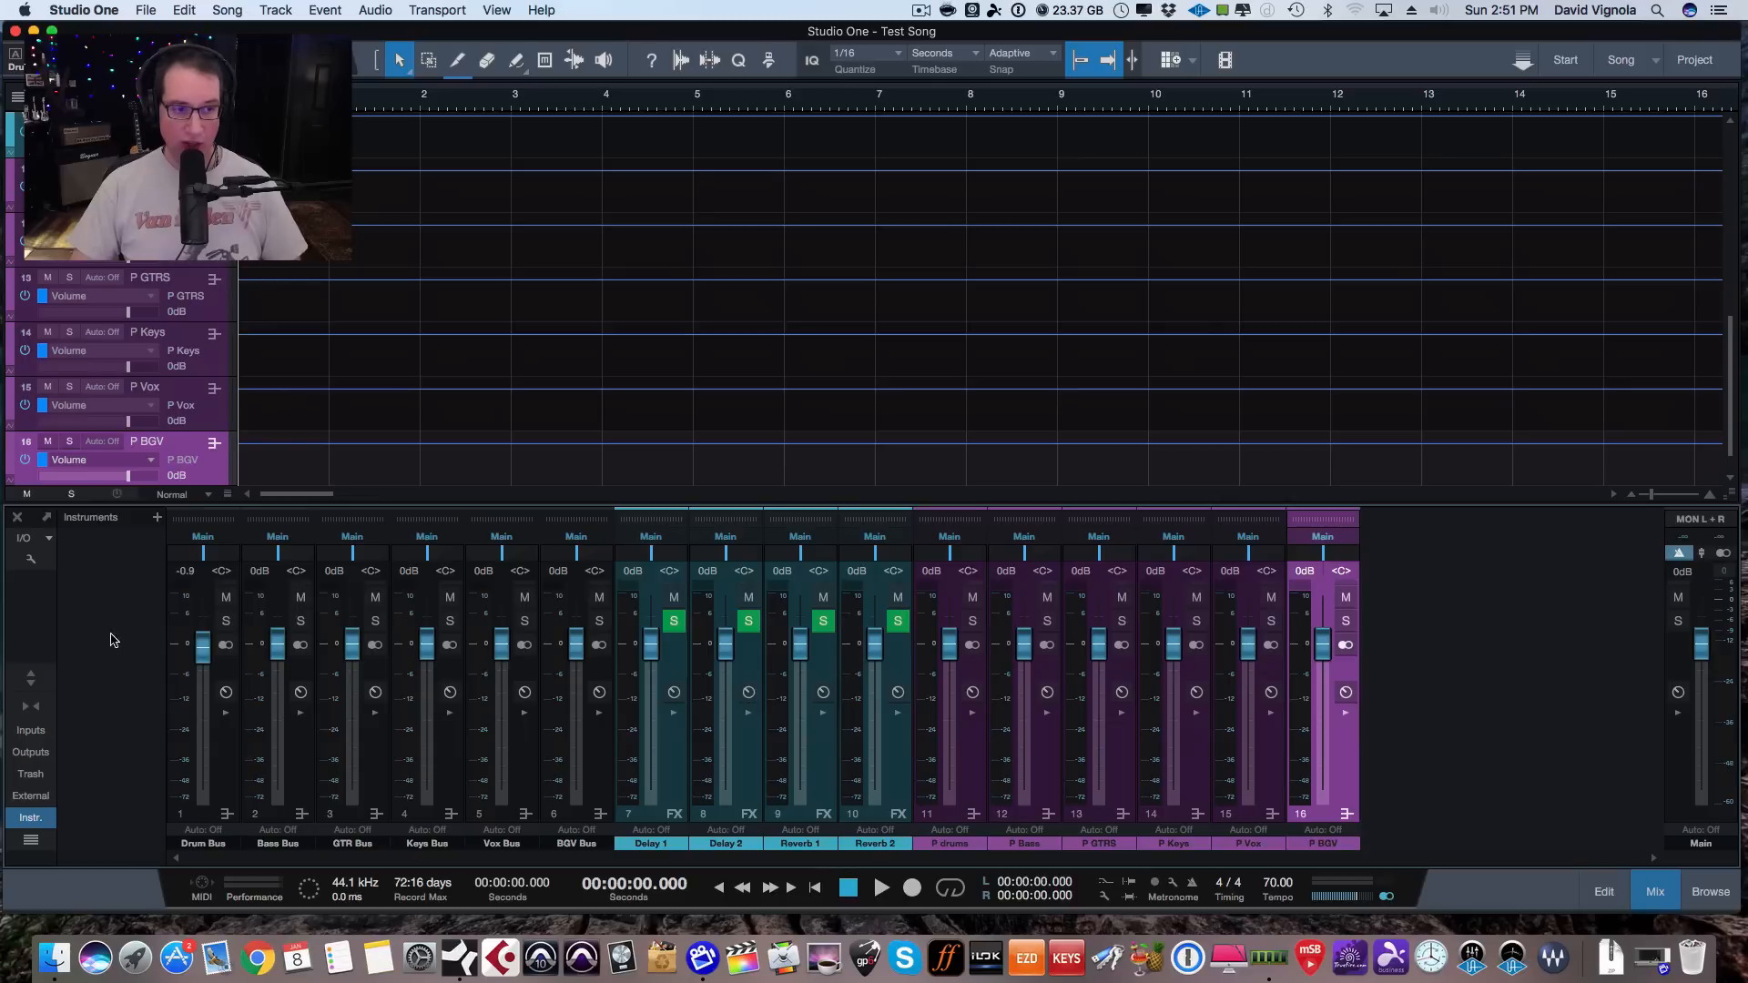
click(39, 690)
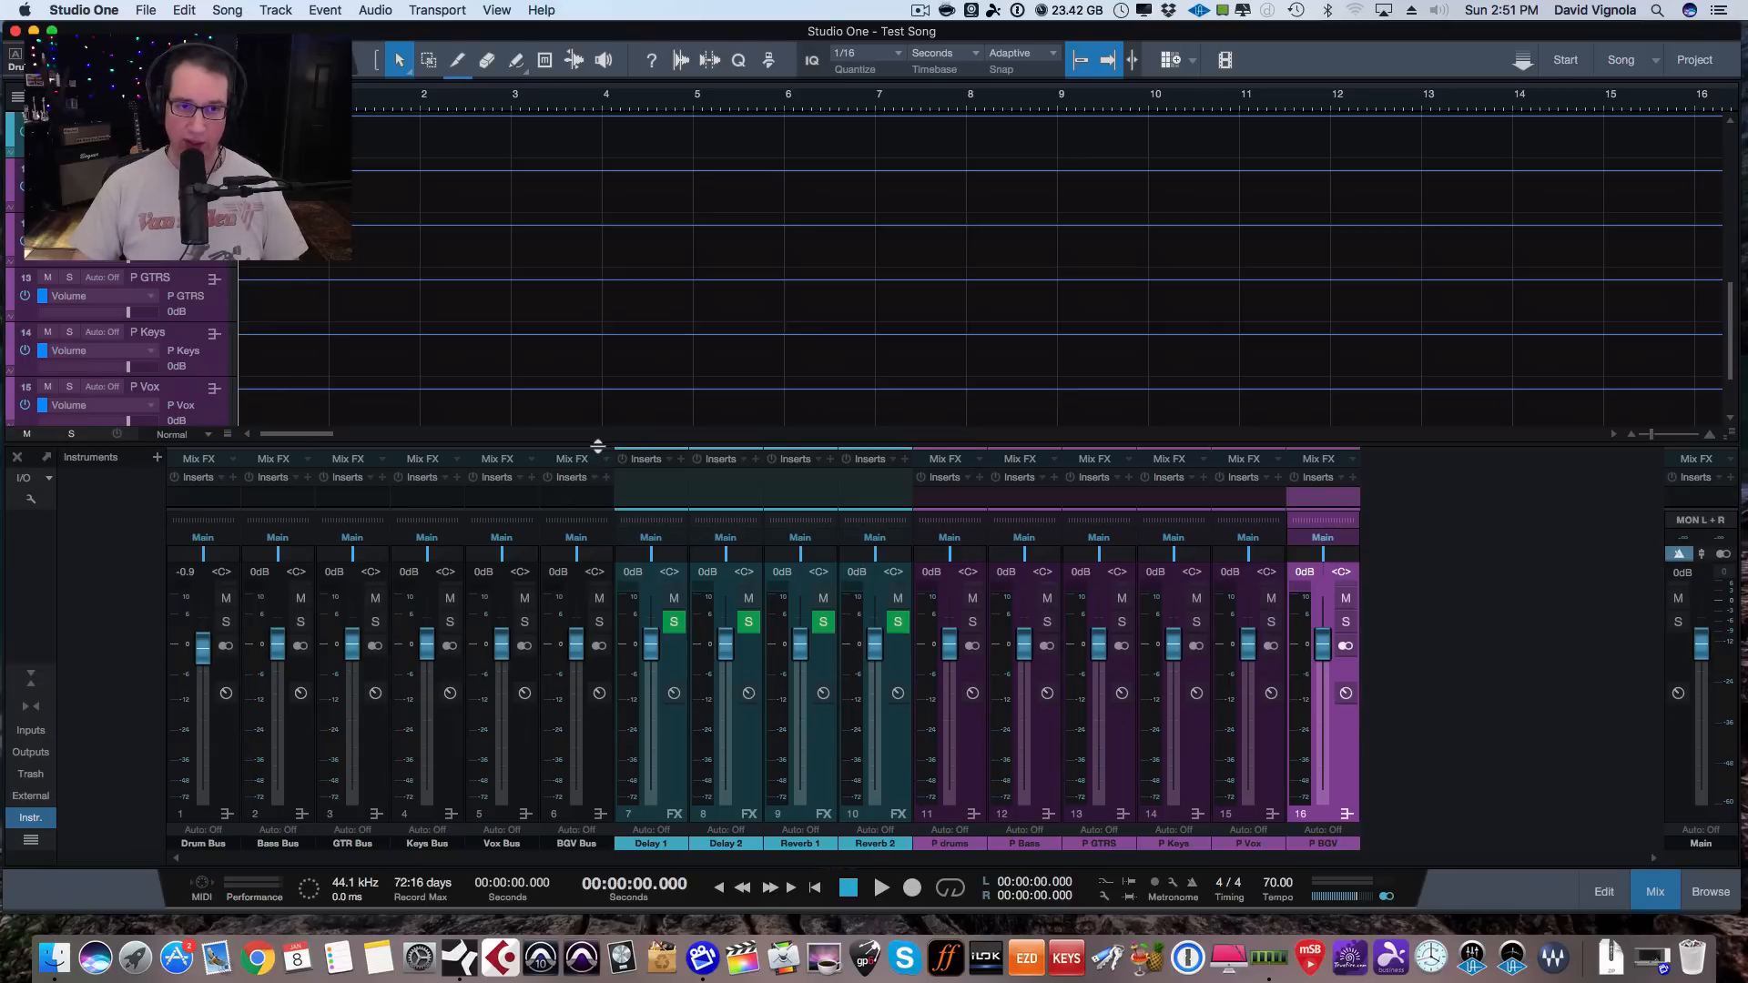
drag(593, 441, 637, 172)
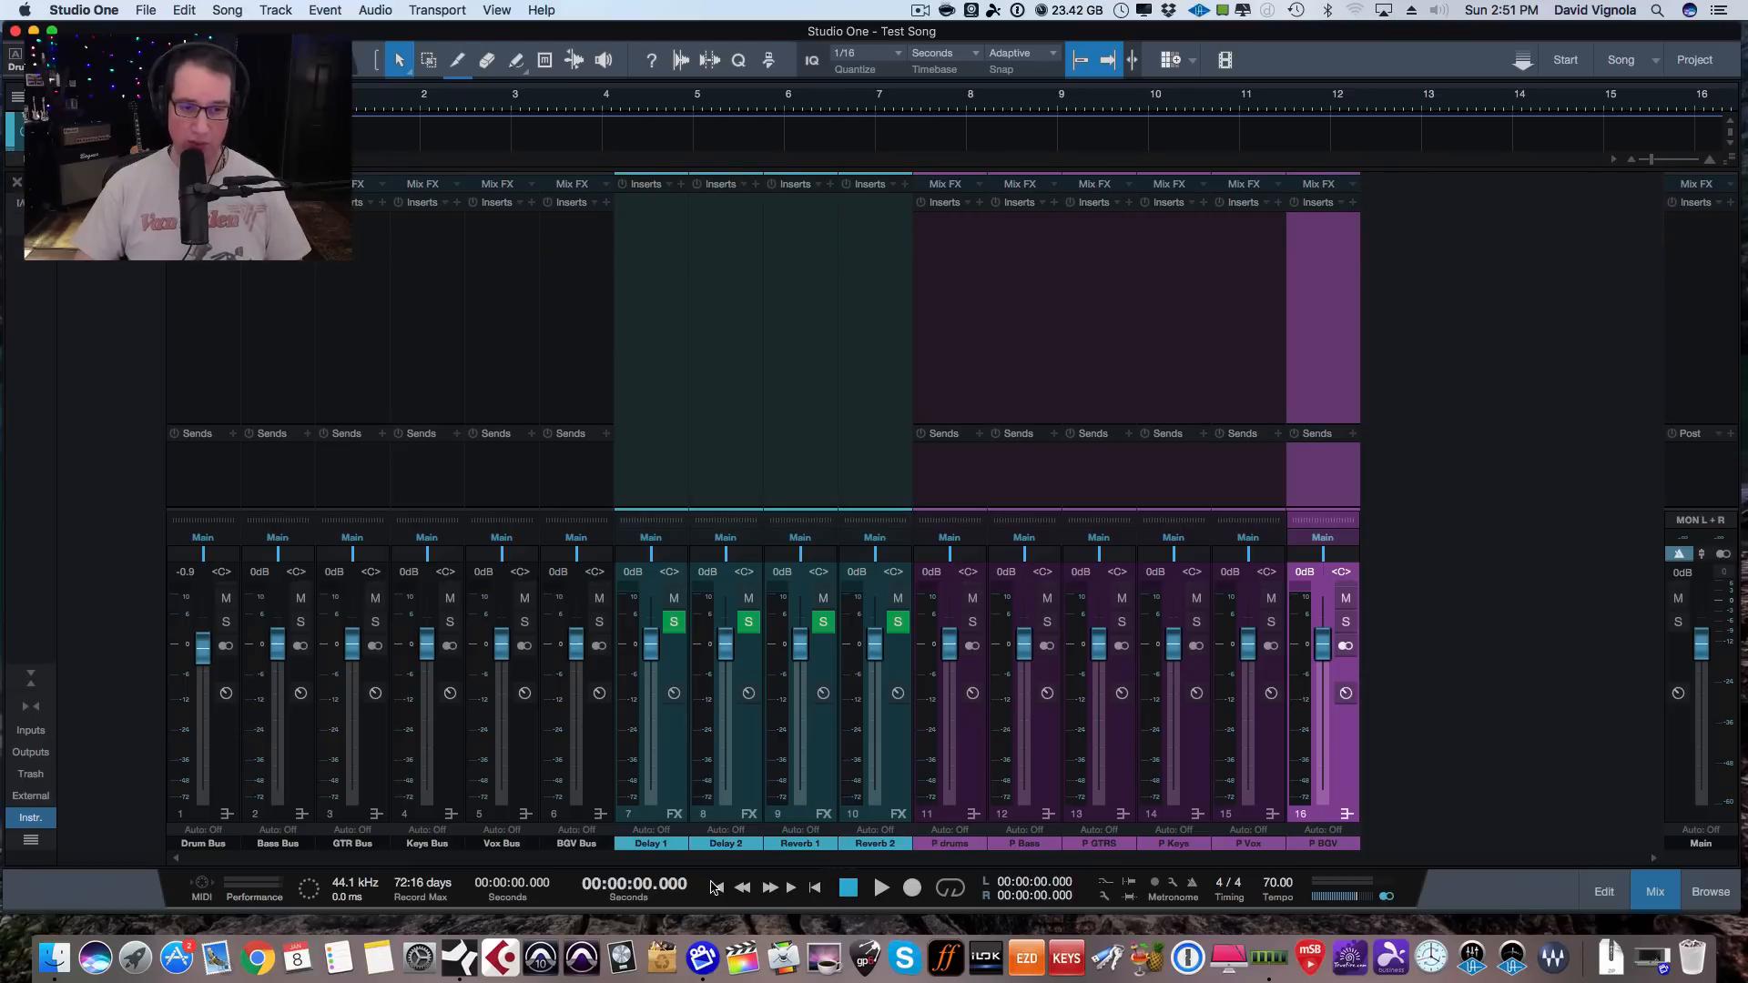
Select the Delay 1 channel and show the effects plug-in list in the browser.
click(673, 792)
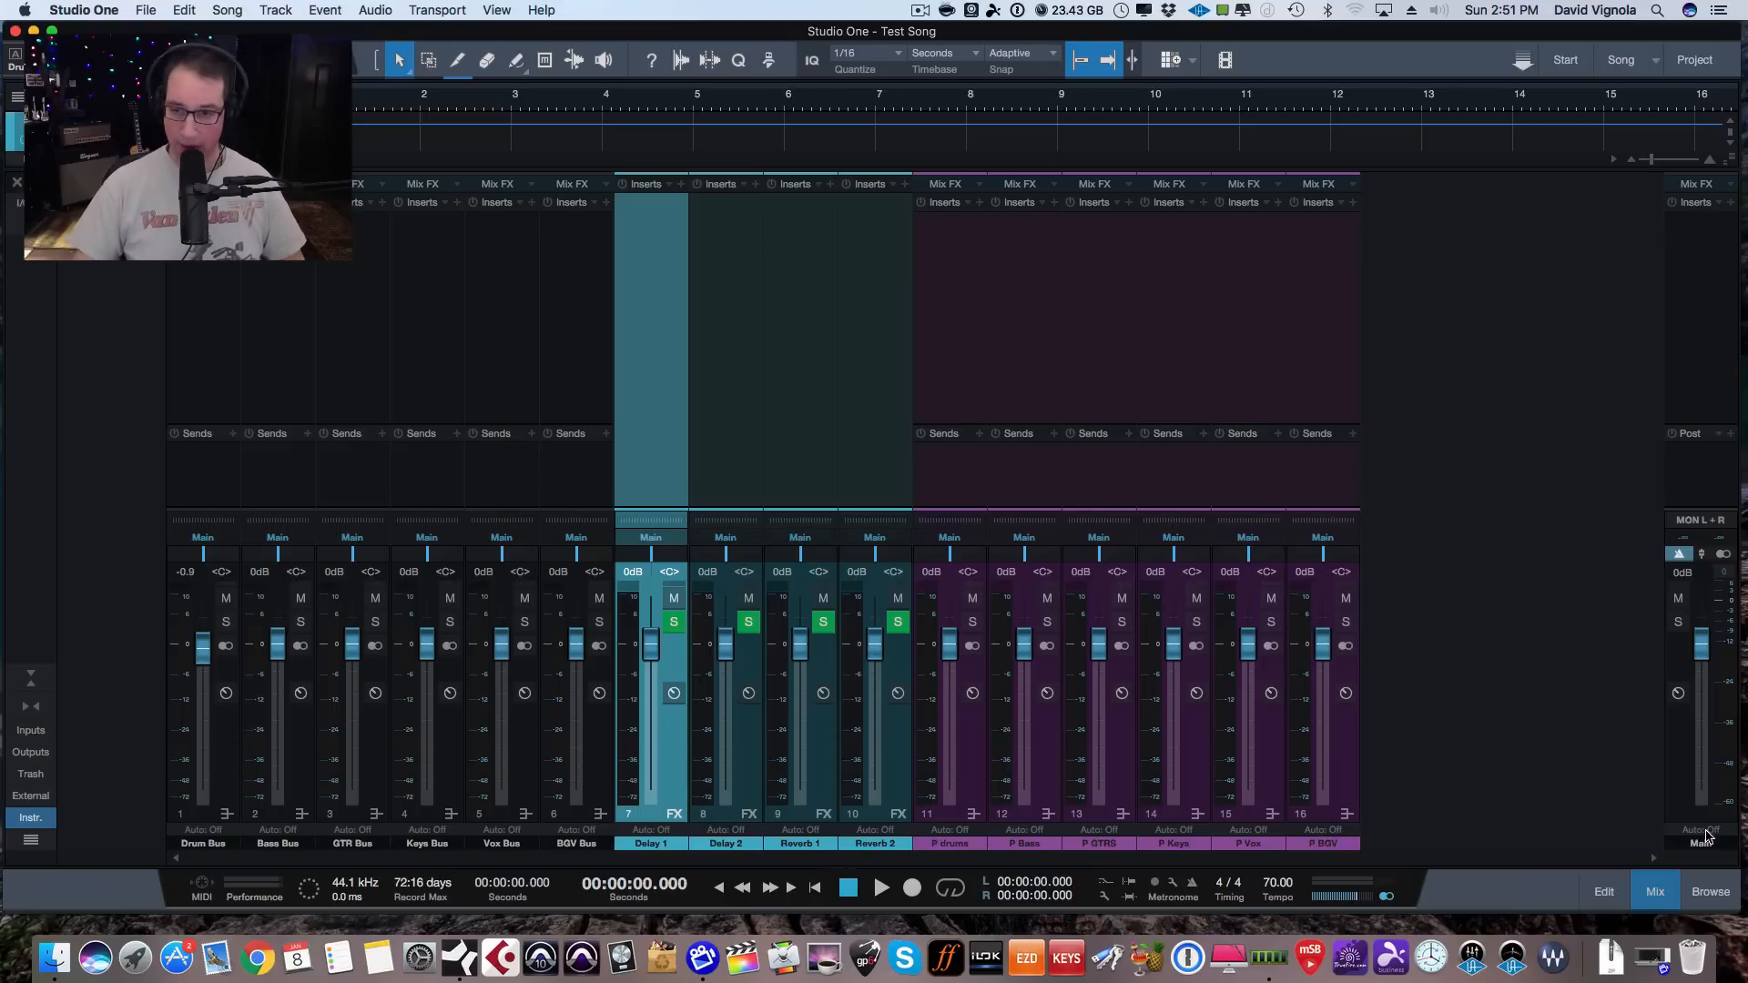
click(1711, 893)
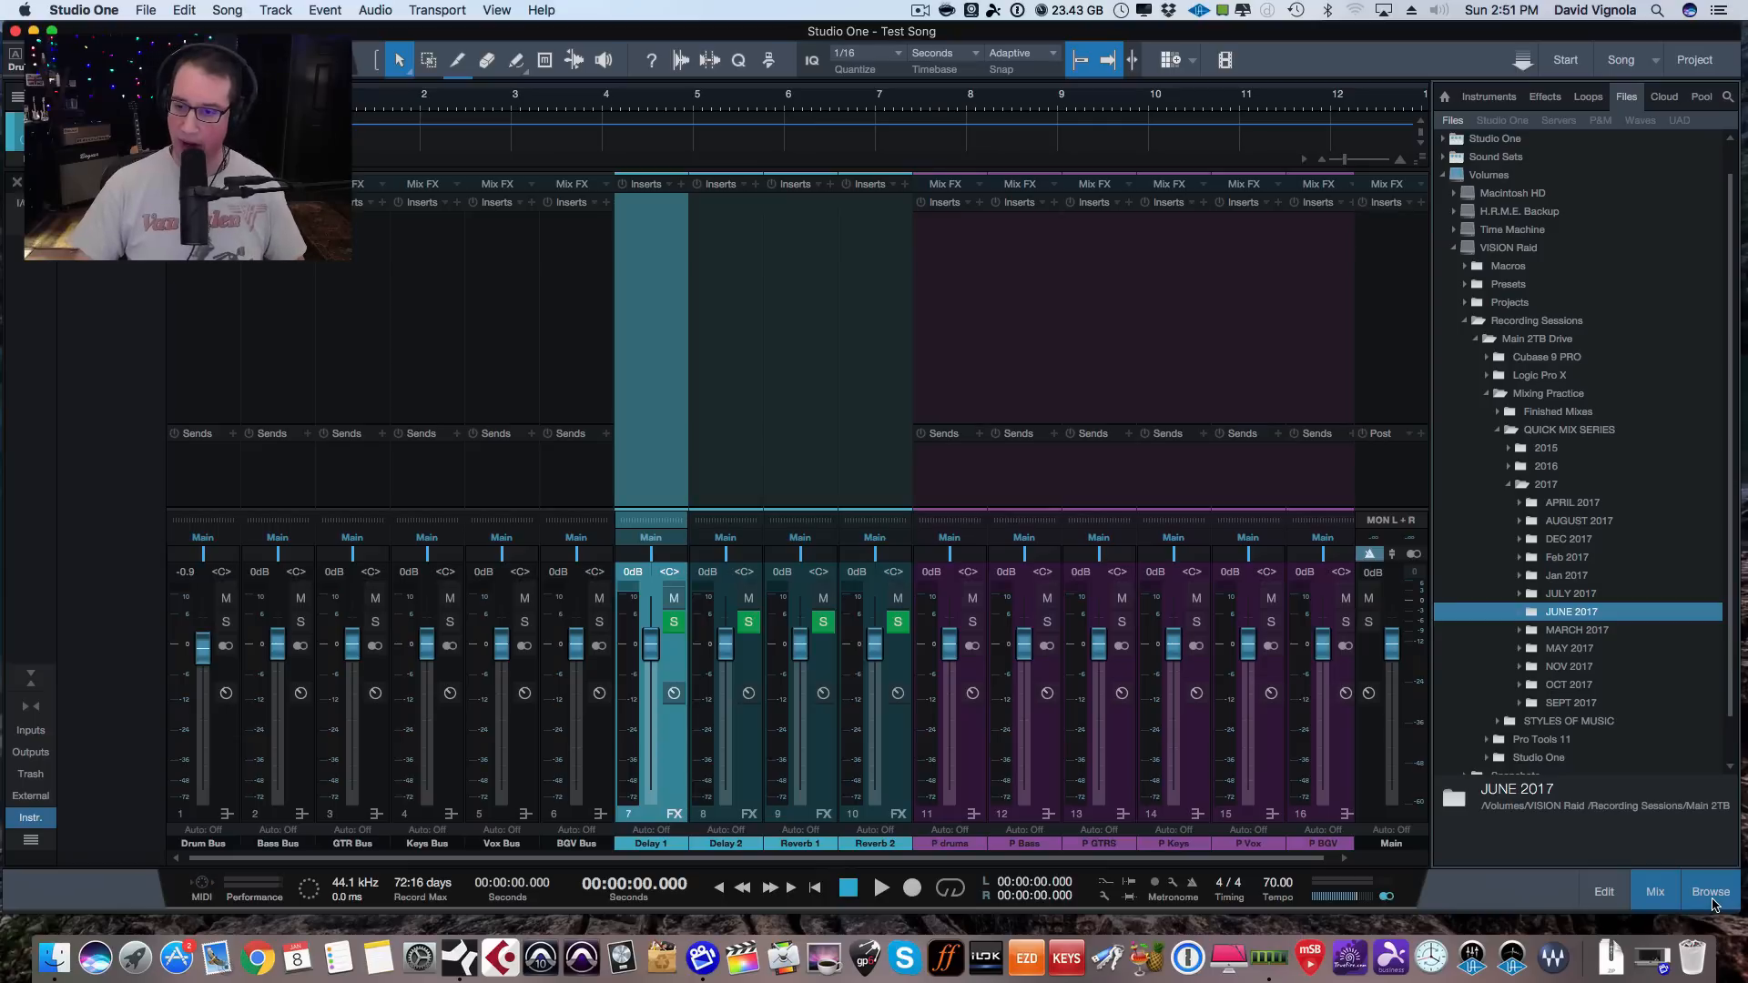
click(1545, 96)
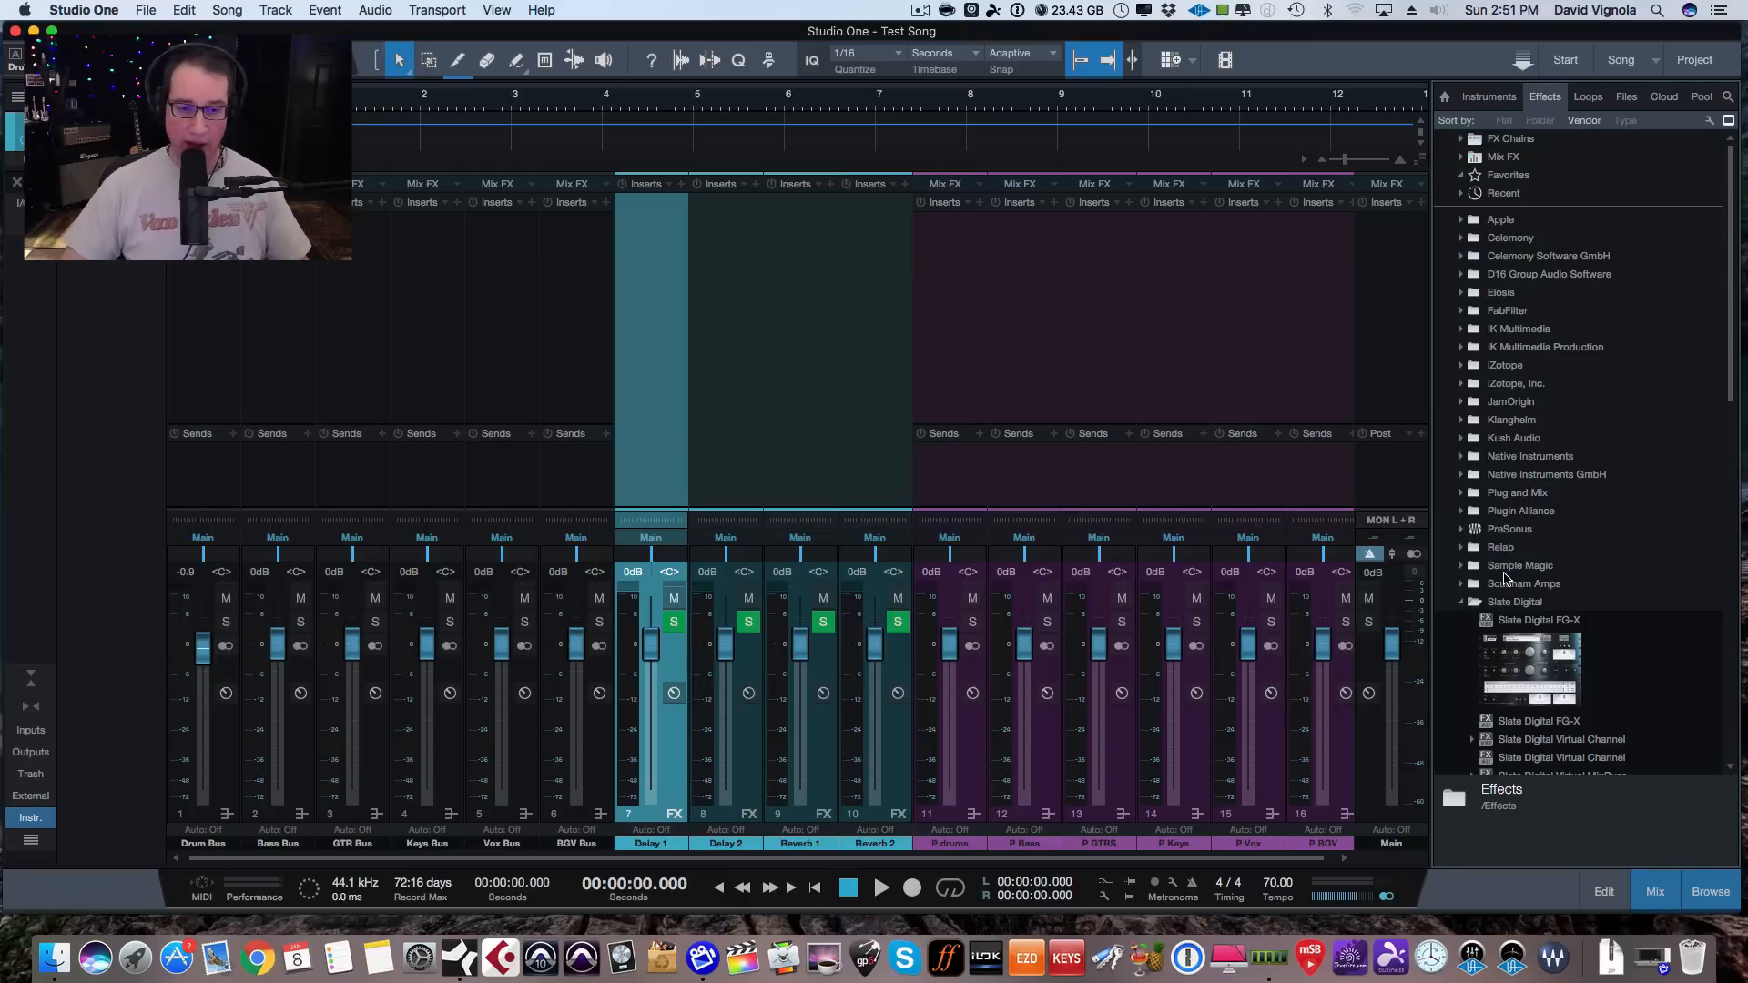
Look through the Slate Digital, Klanghelm and Relab effects folders for delay and reverb plug-ins.
scroll(1504, 578, down, 8)
scroll(1504, 578, down, 5)
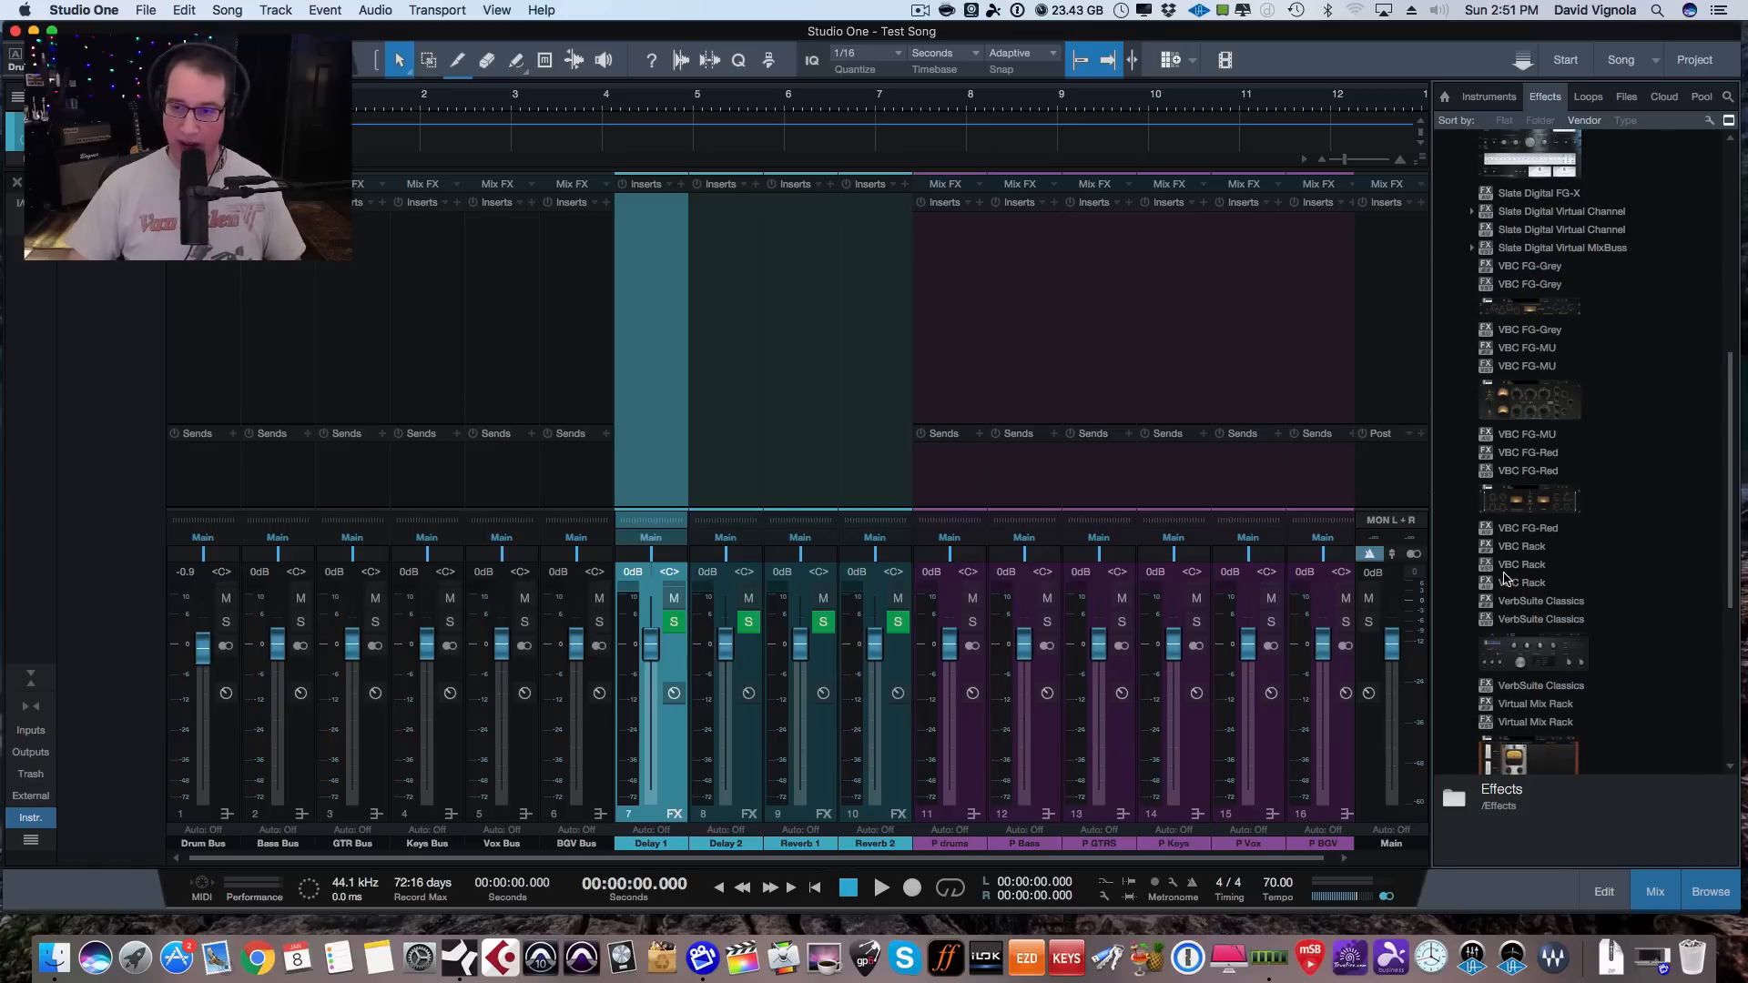
click(1525, 657)
mouse_move(1522, 657)
mouse_down()
mouse_move(690, 376)
mouse_move(901, 384)
mouse_move(1538, 628)
mouse_up()
scroll(1507, 383, up, 15)
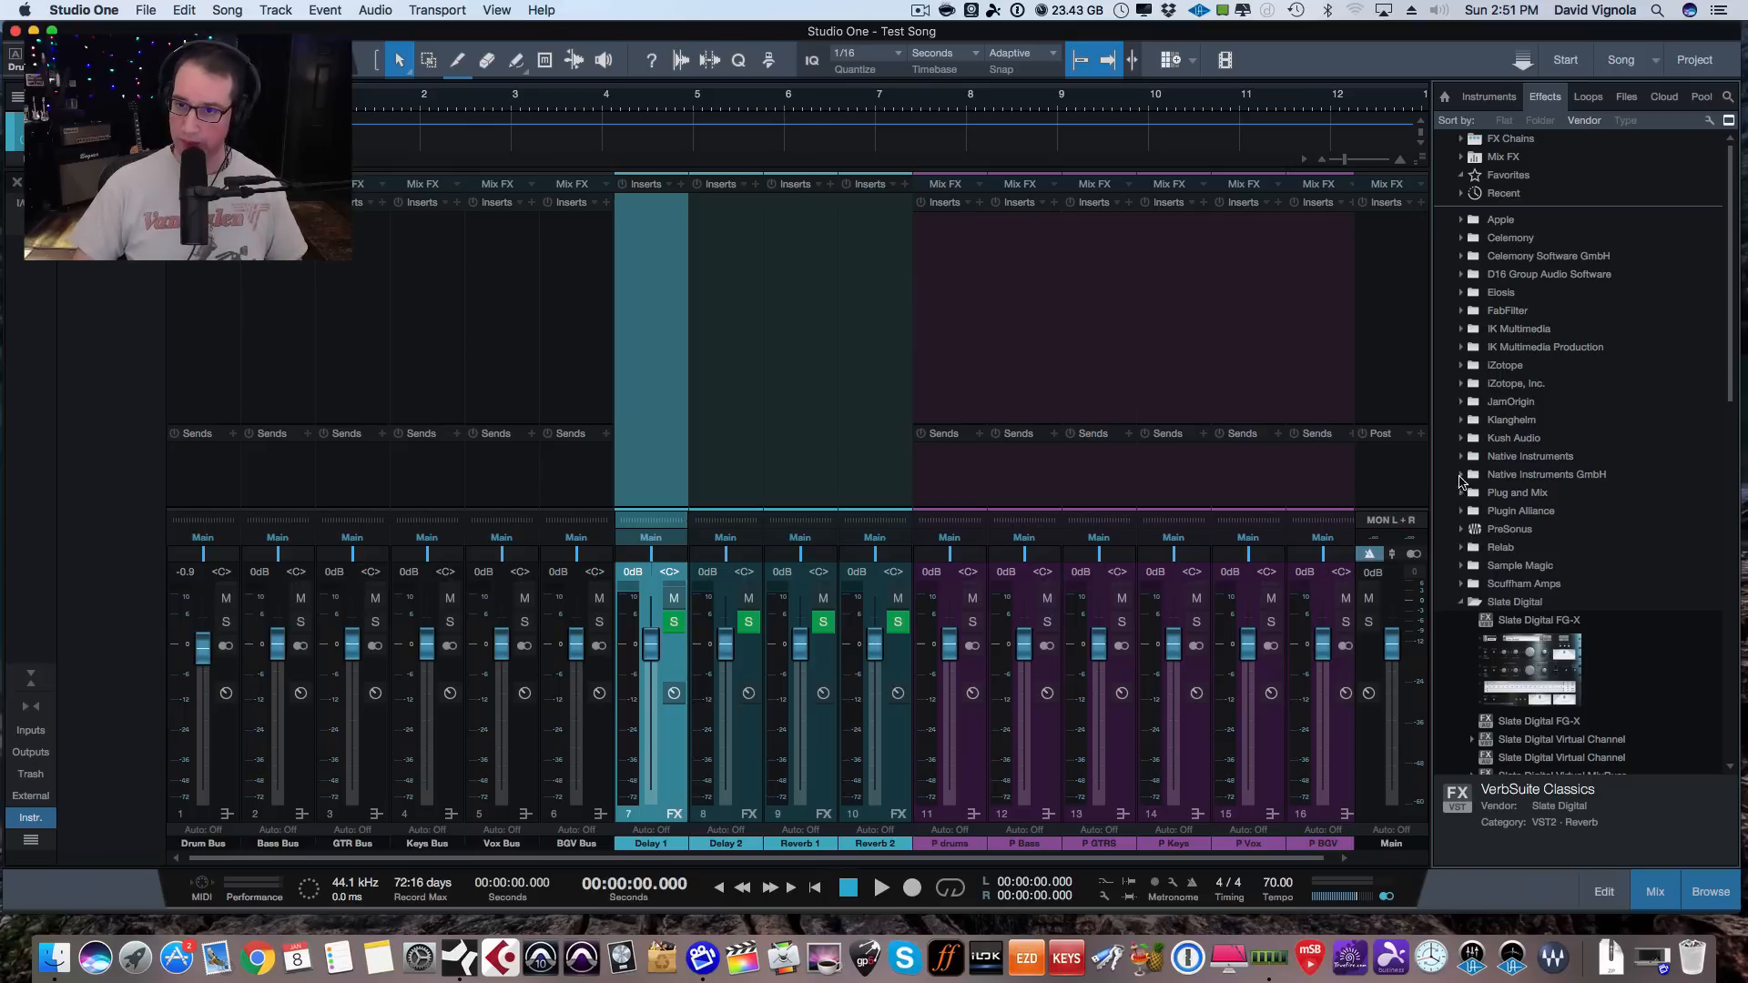
click(1460, 422)
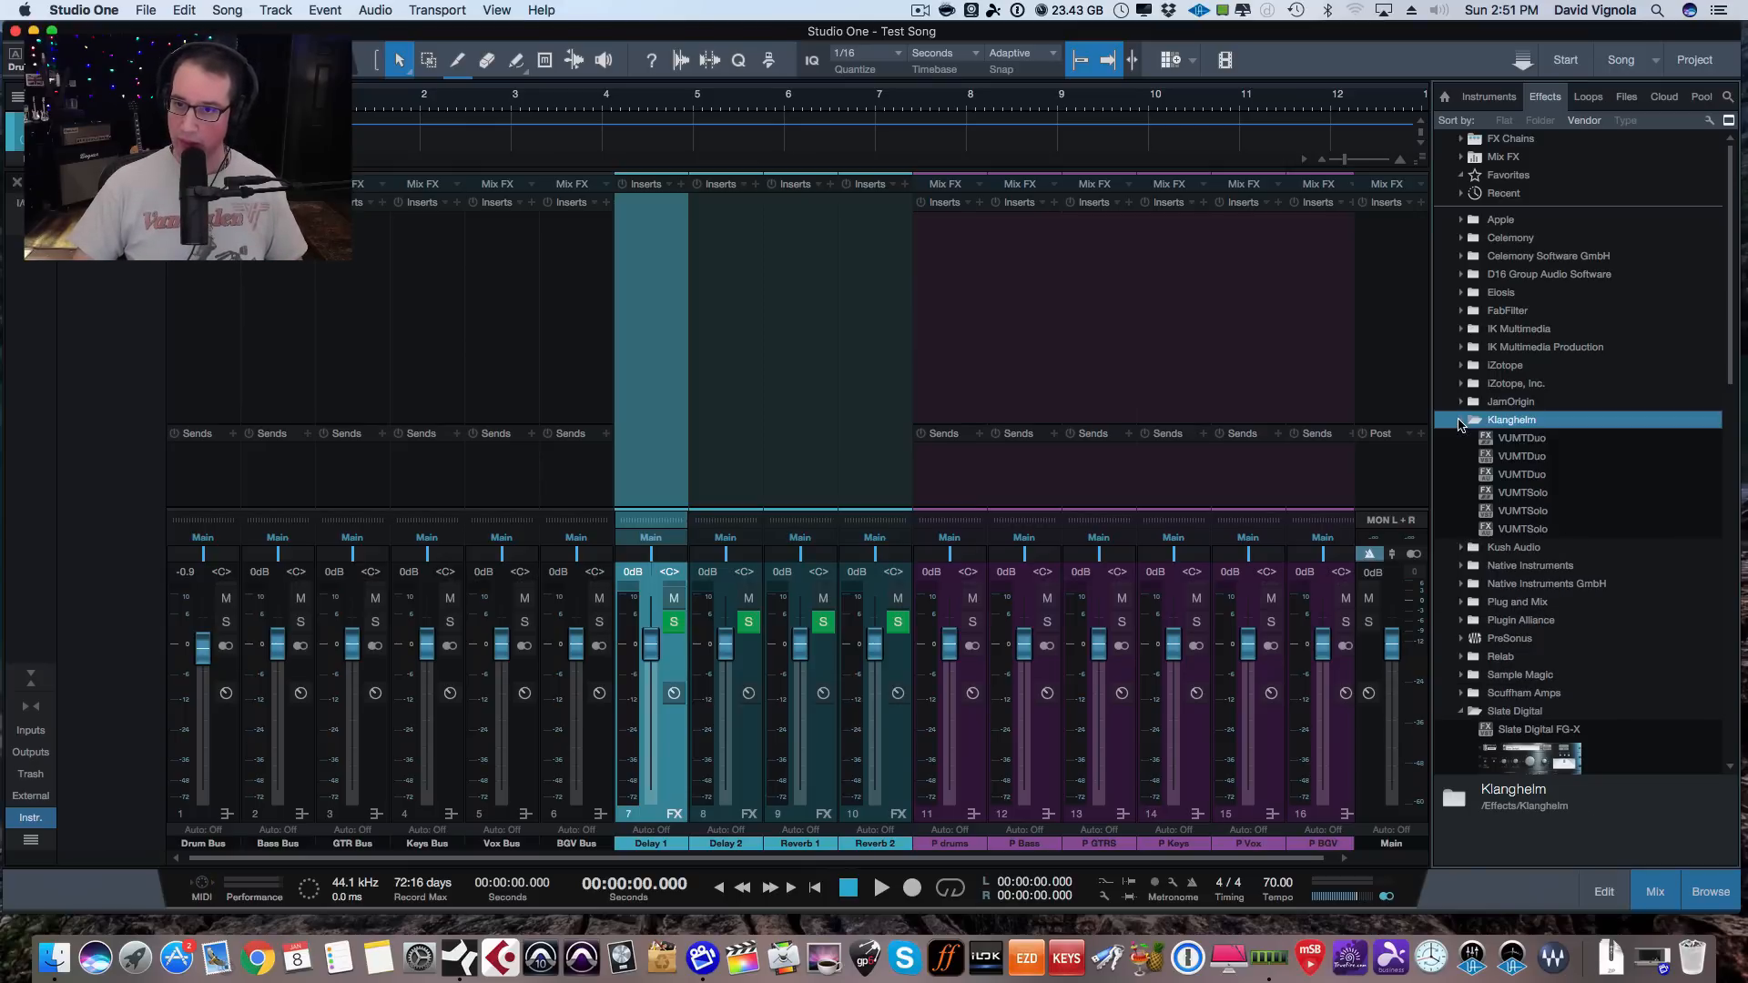
click(1460, 421)
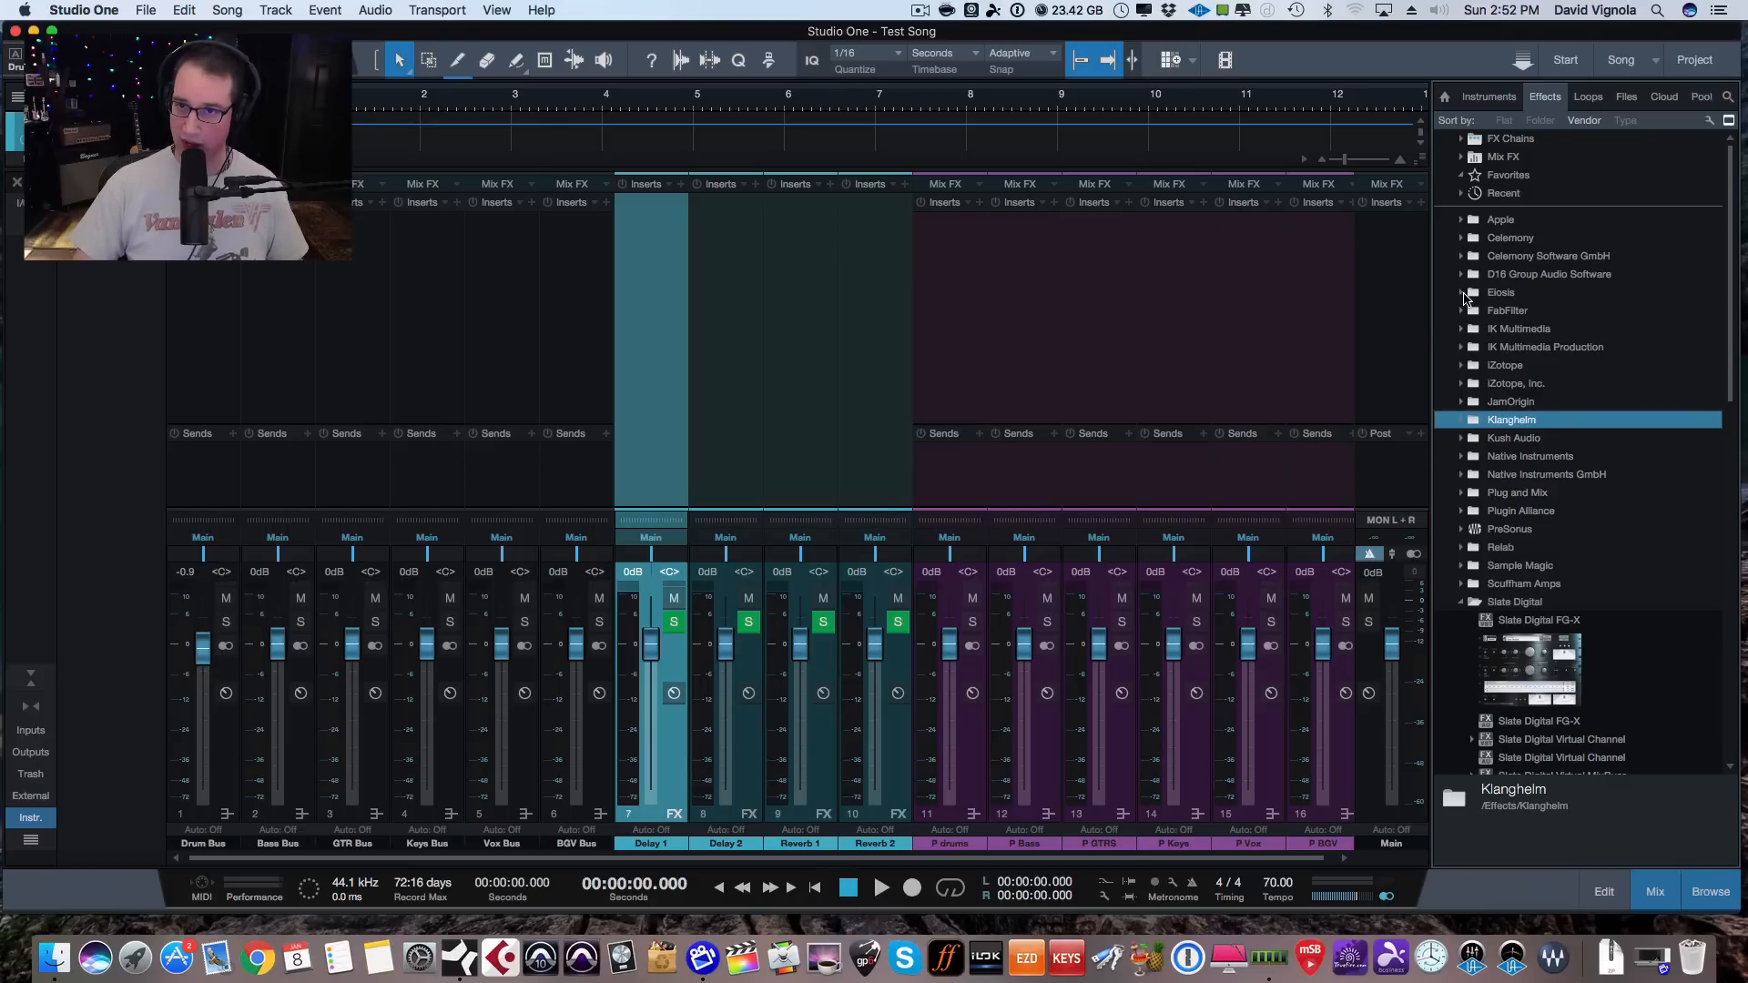
click(1464, 547)
click(1463, 547)
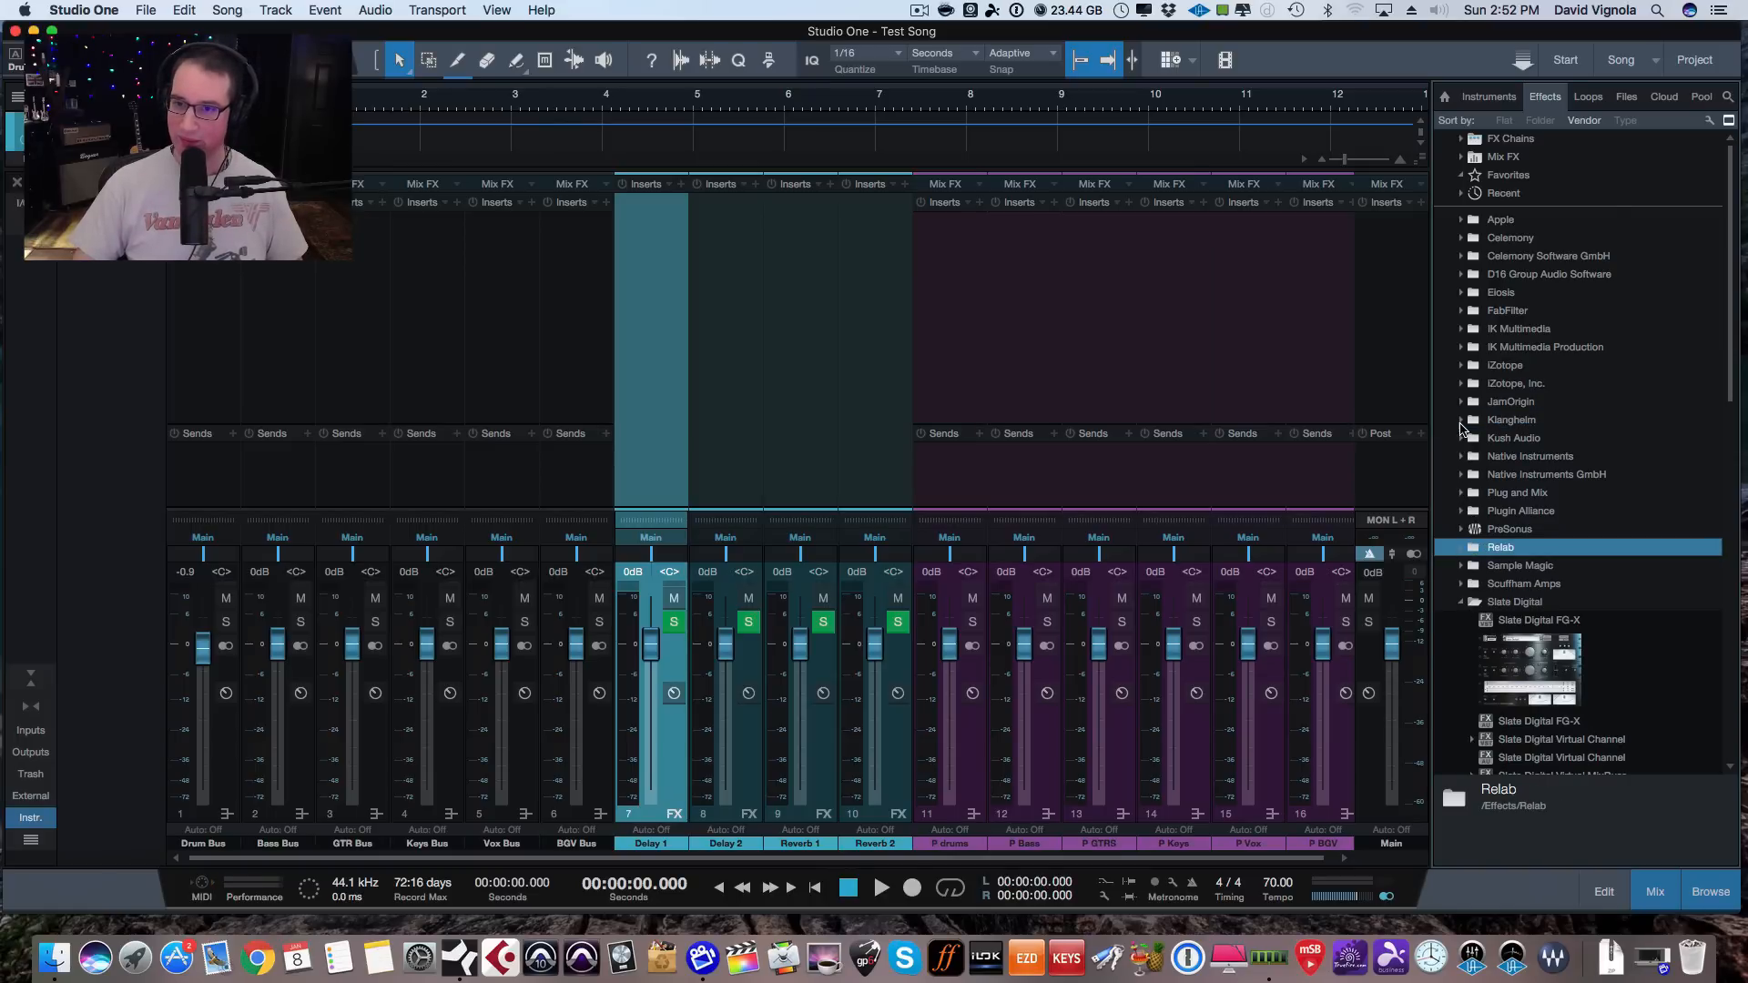
Insert the D16 Group Repeater delay on the Delay 1 channel, then close its window and the vendor folder.
click(1463, 274)
click(1528, 282)
drag(1527, 282, 652, 229)
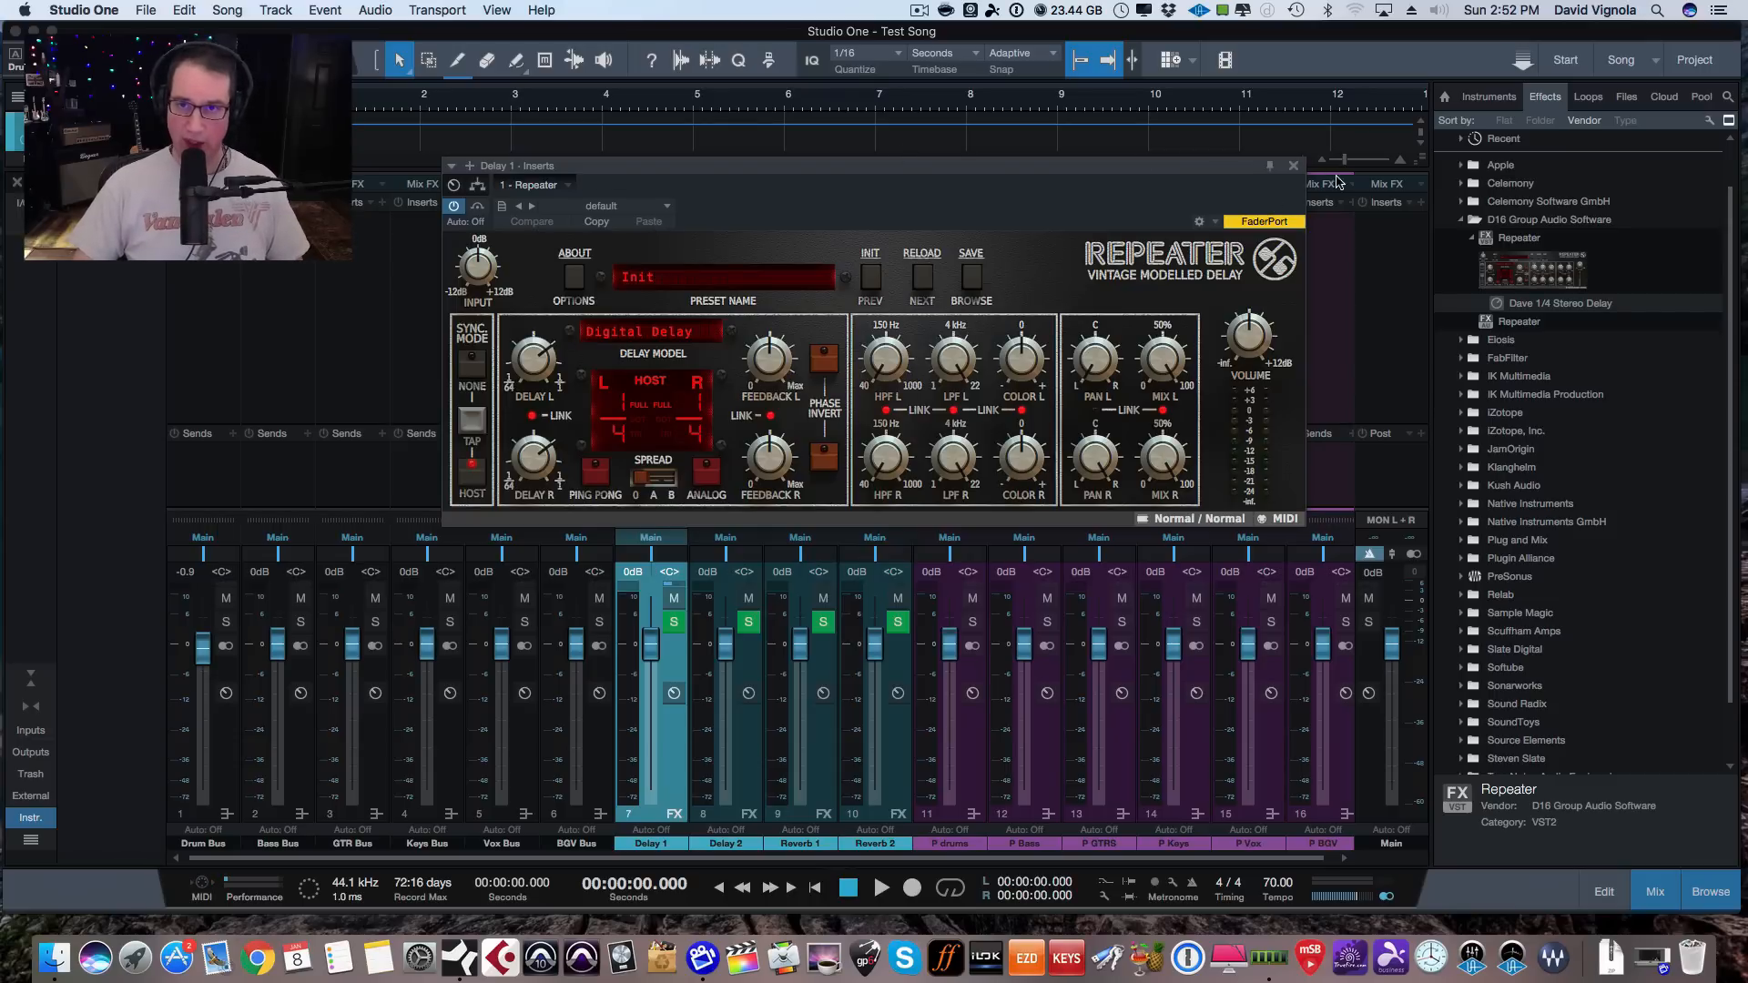
click(1293, 167)
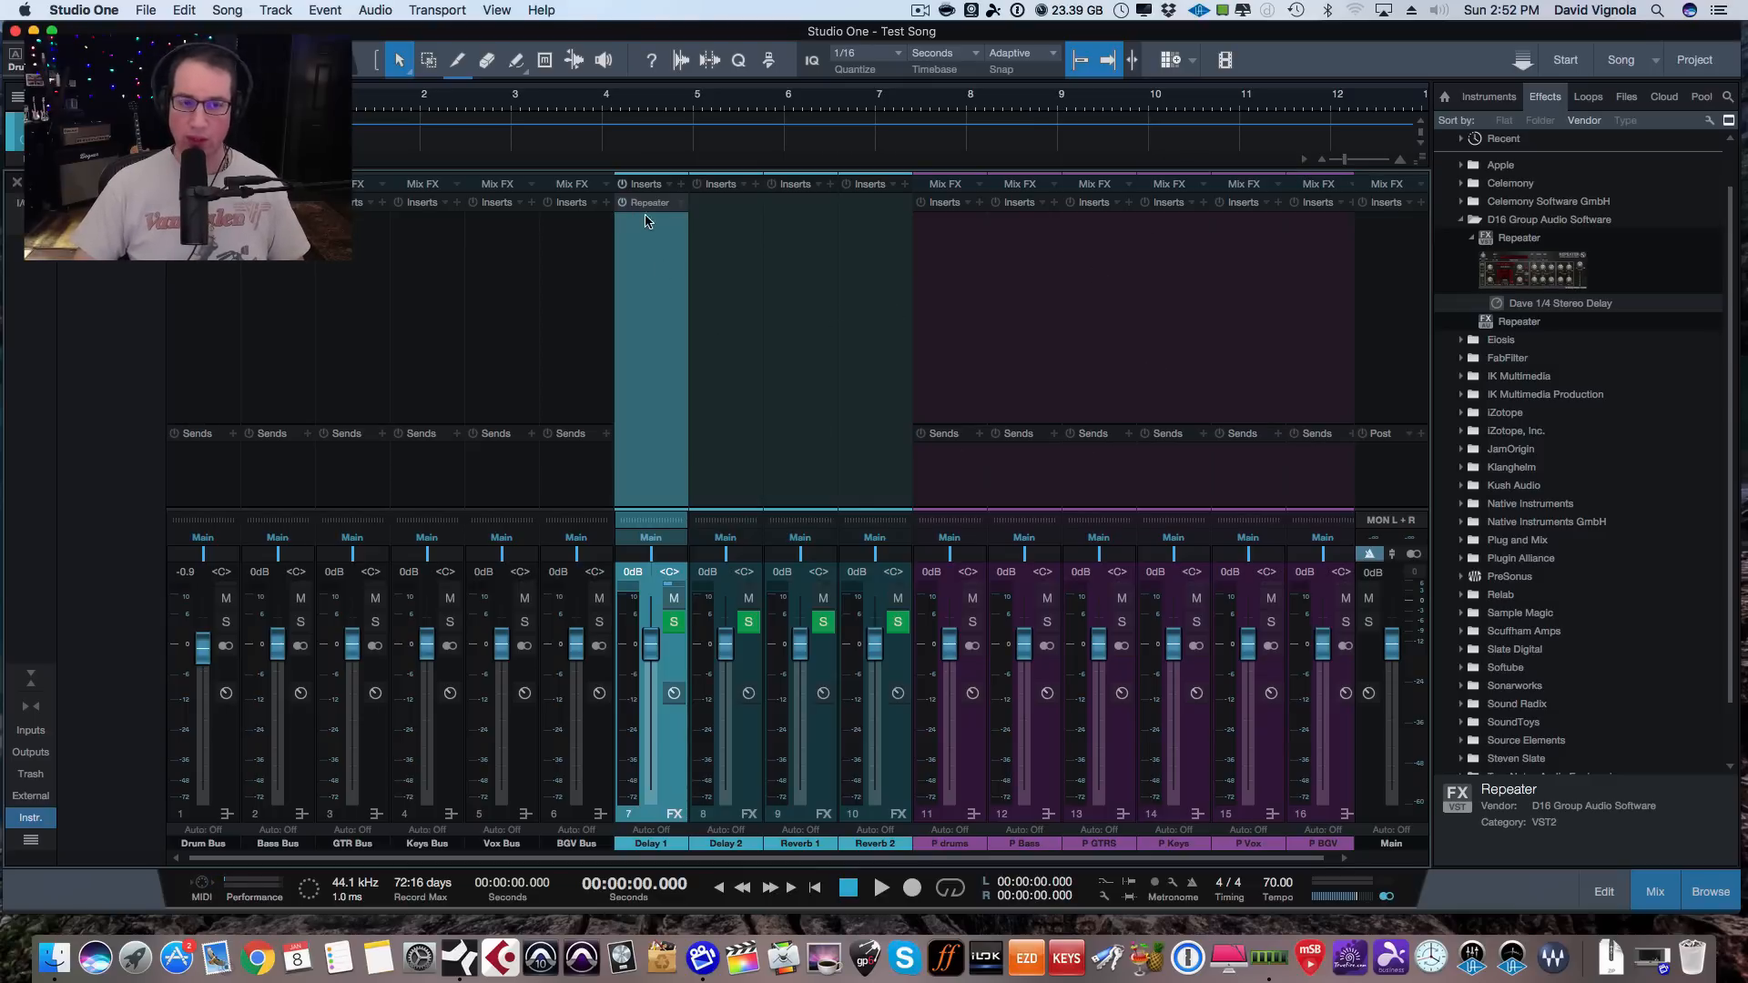
click(1465, 221)
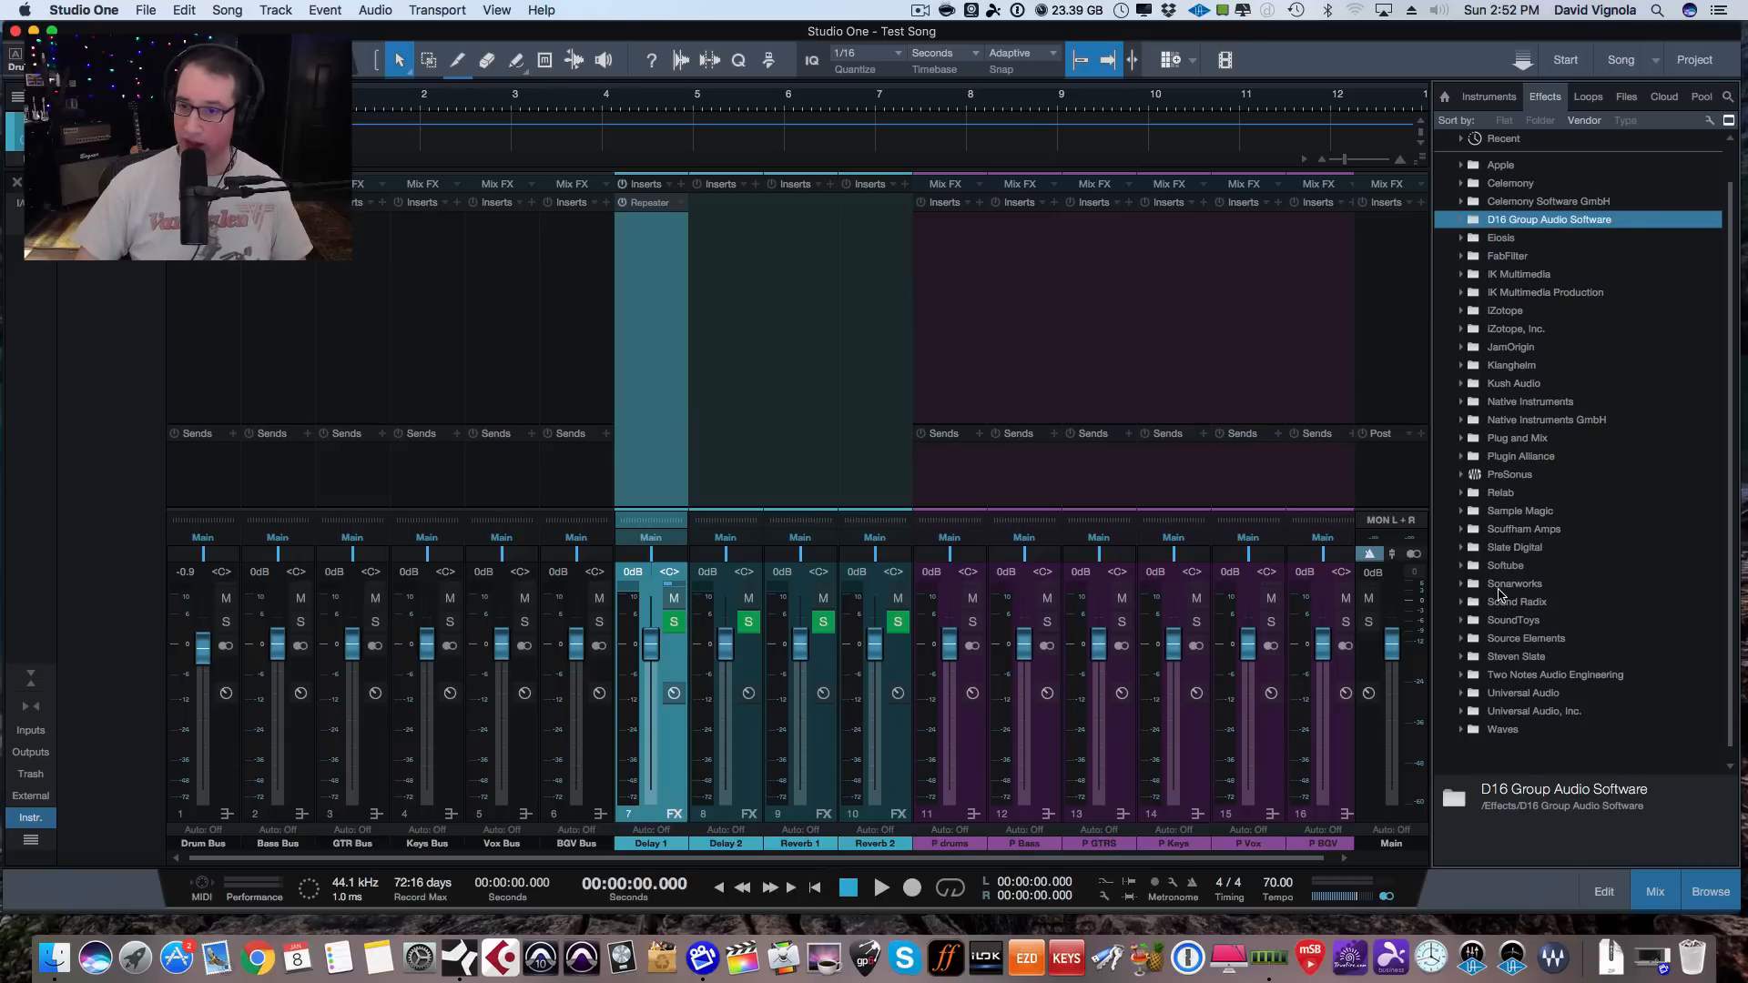
Insert the SoundToys EchoBoy plug-in on the Delay 2 channel, then close its window and the vendor folder.
click(1462, 621)
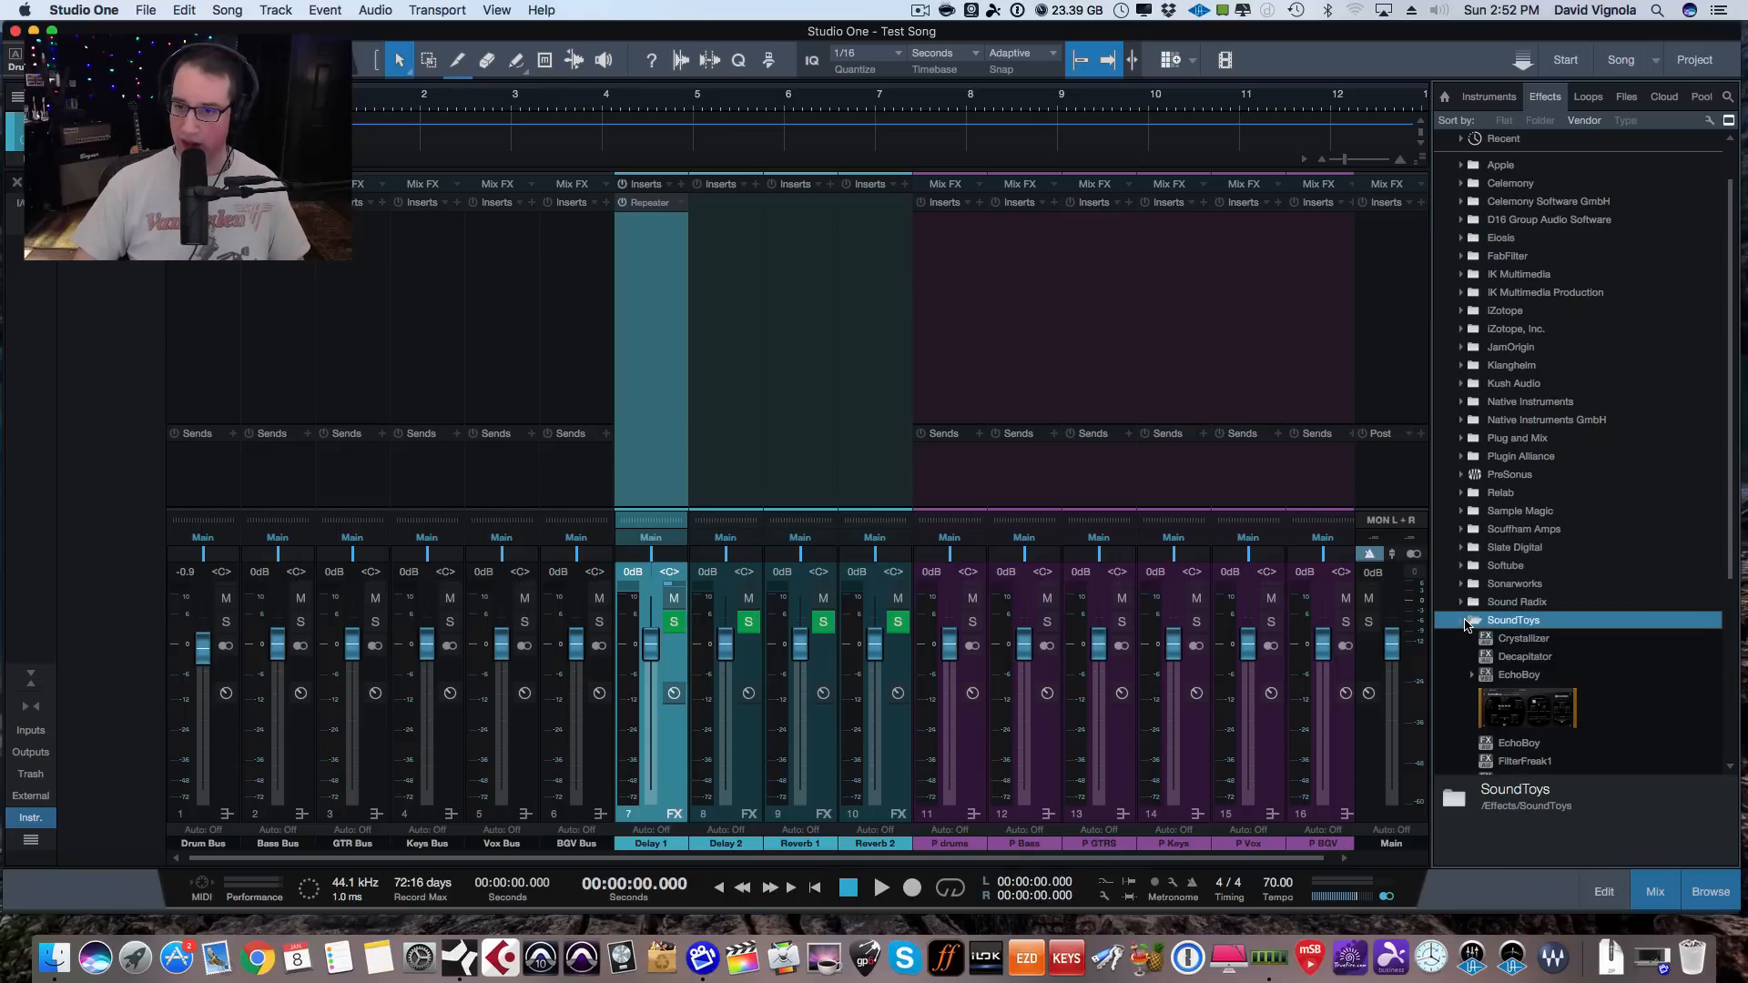
click(1499, 694)
drag(1499, 695, 712, 213)
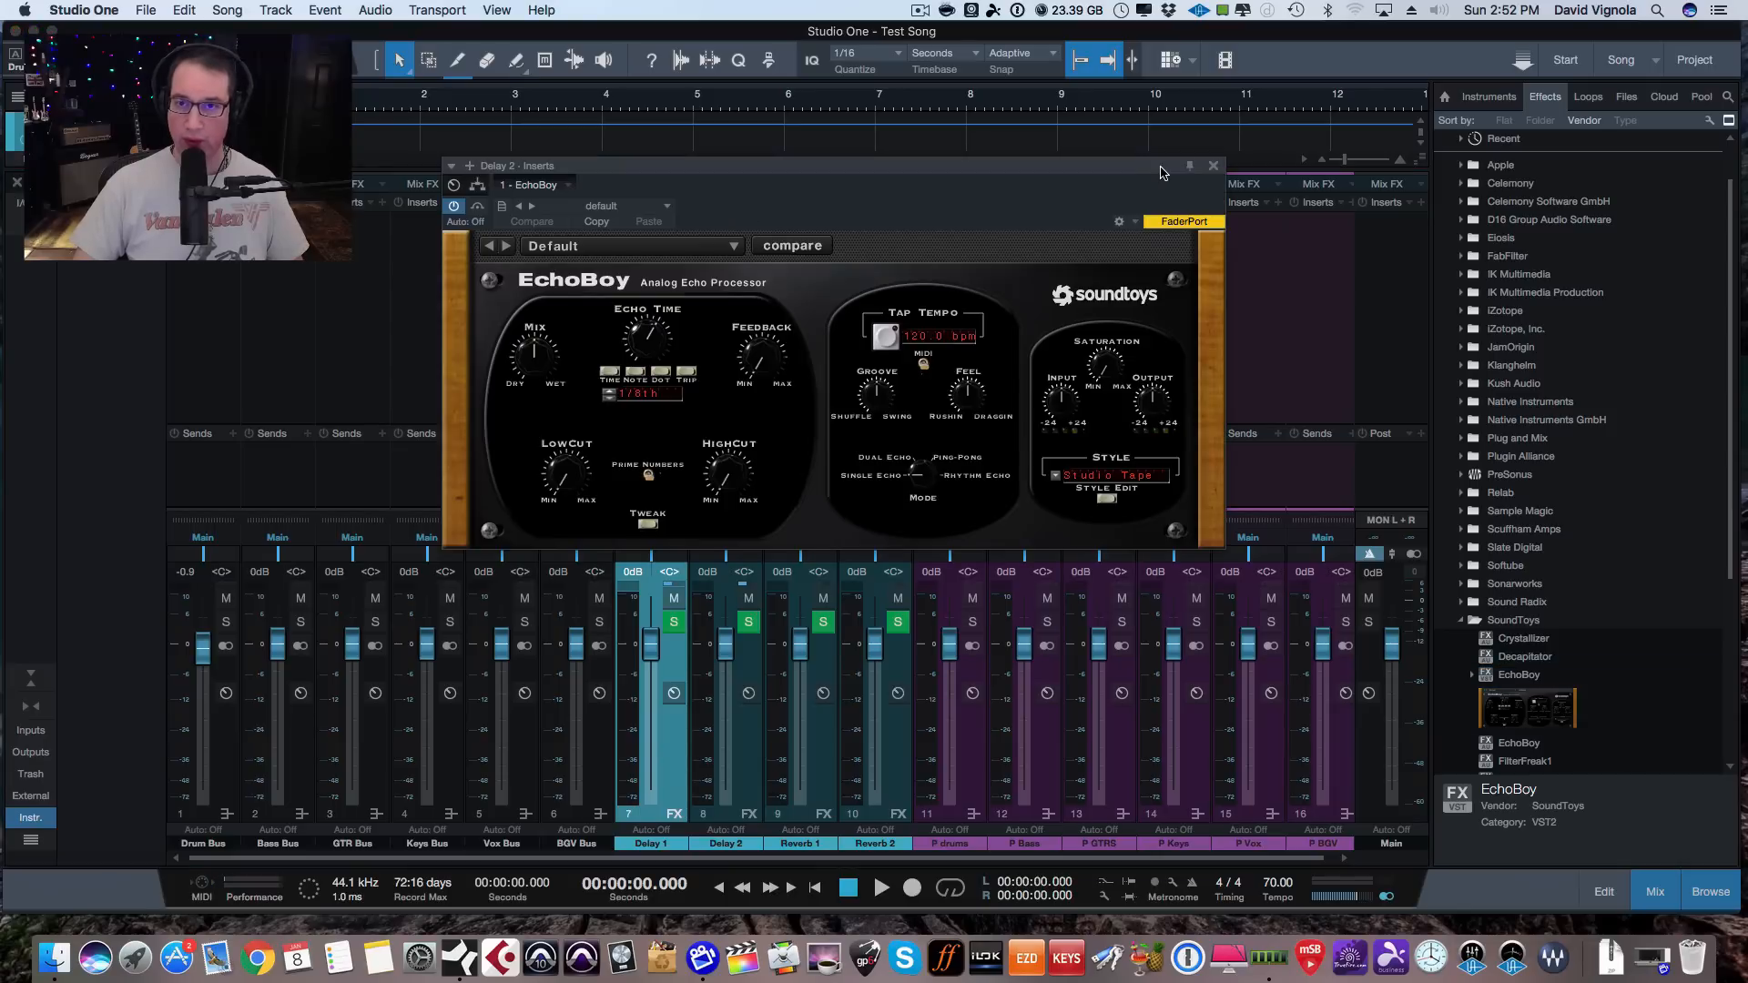
click(1213, 167)
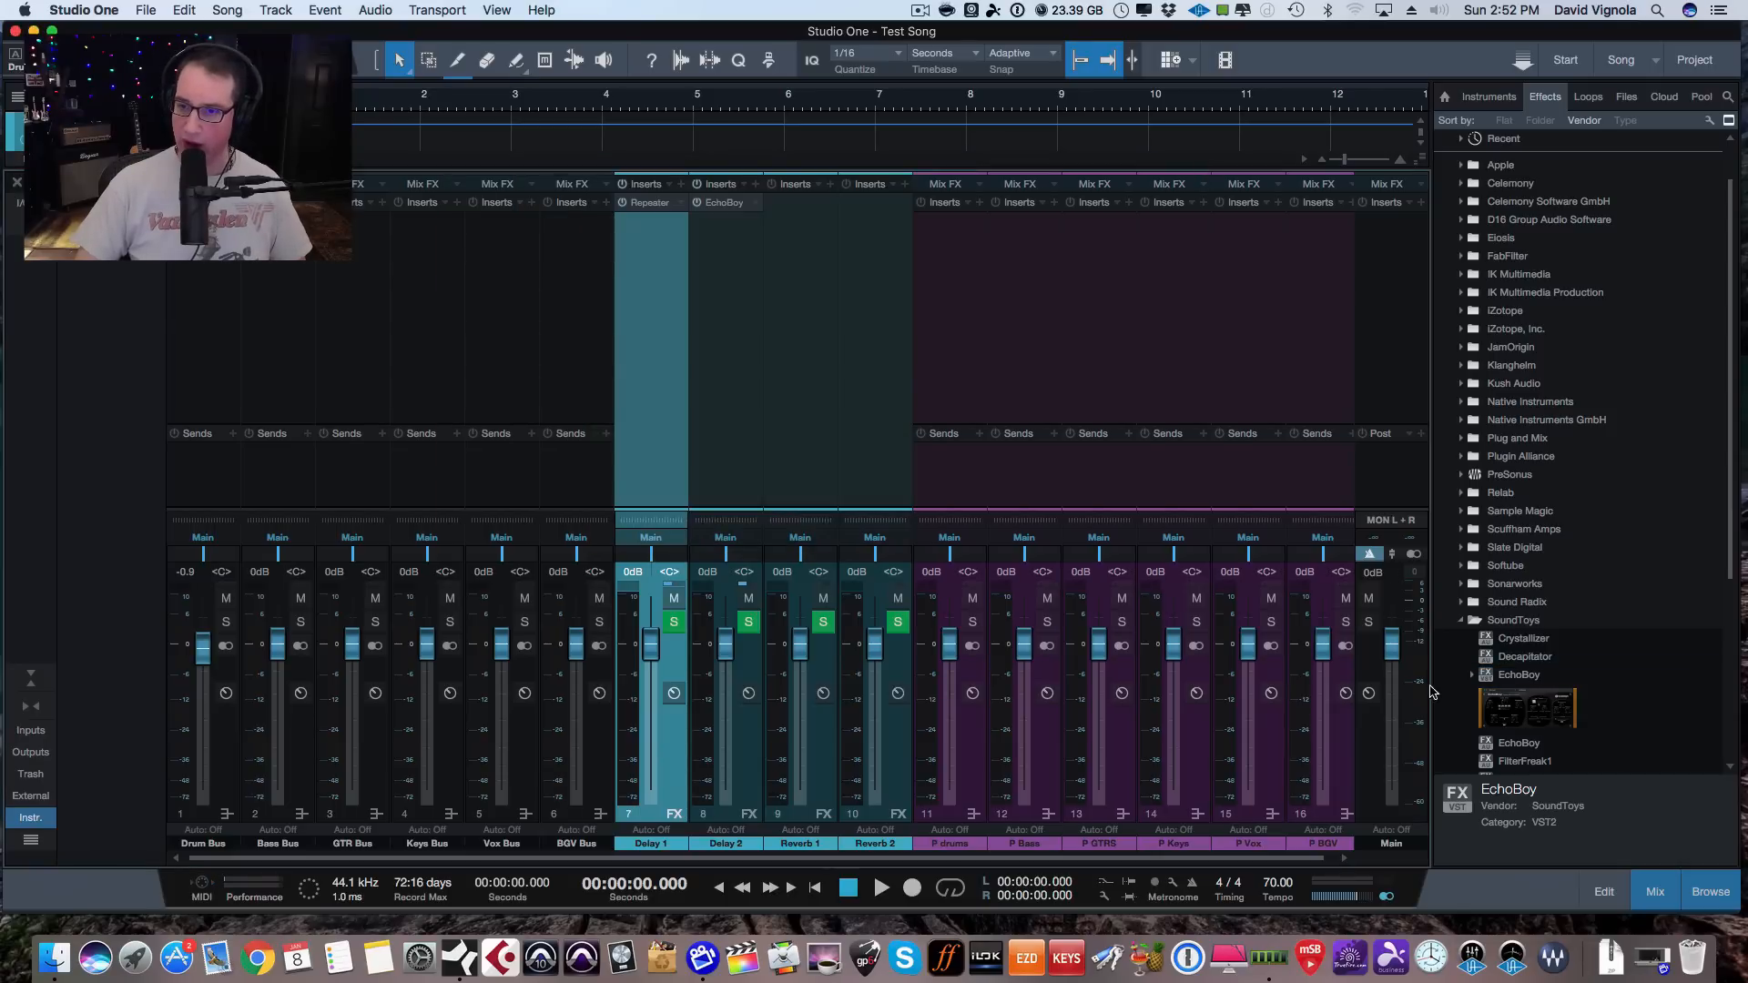
click(1467, 622)
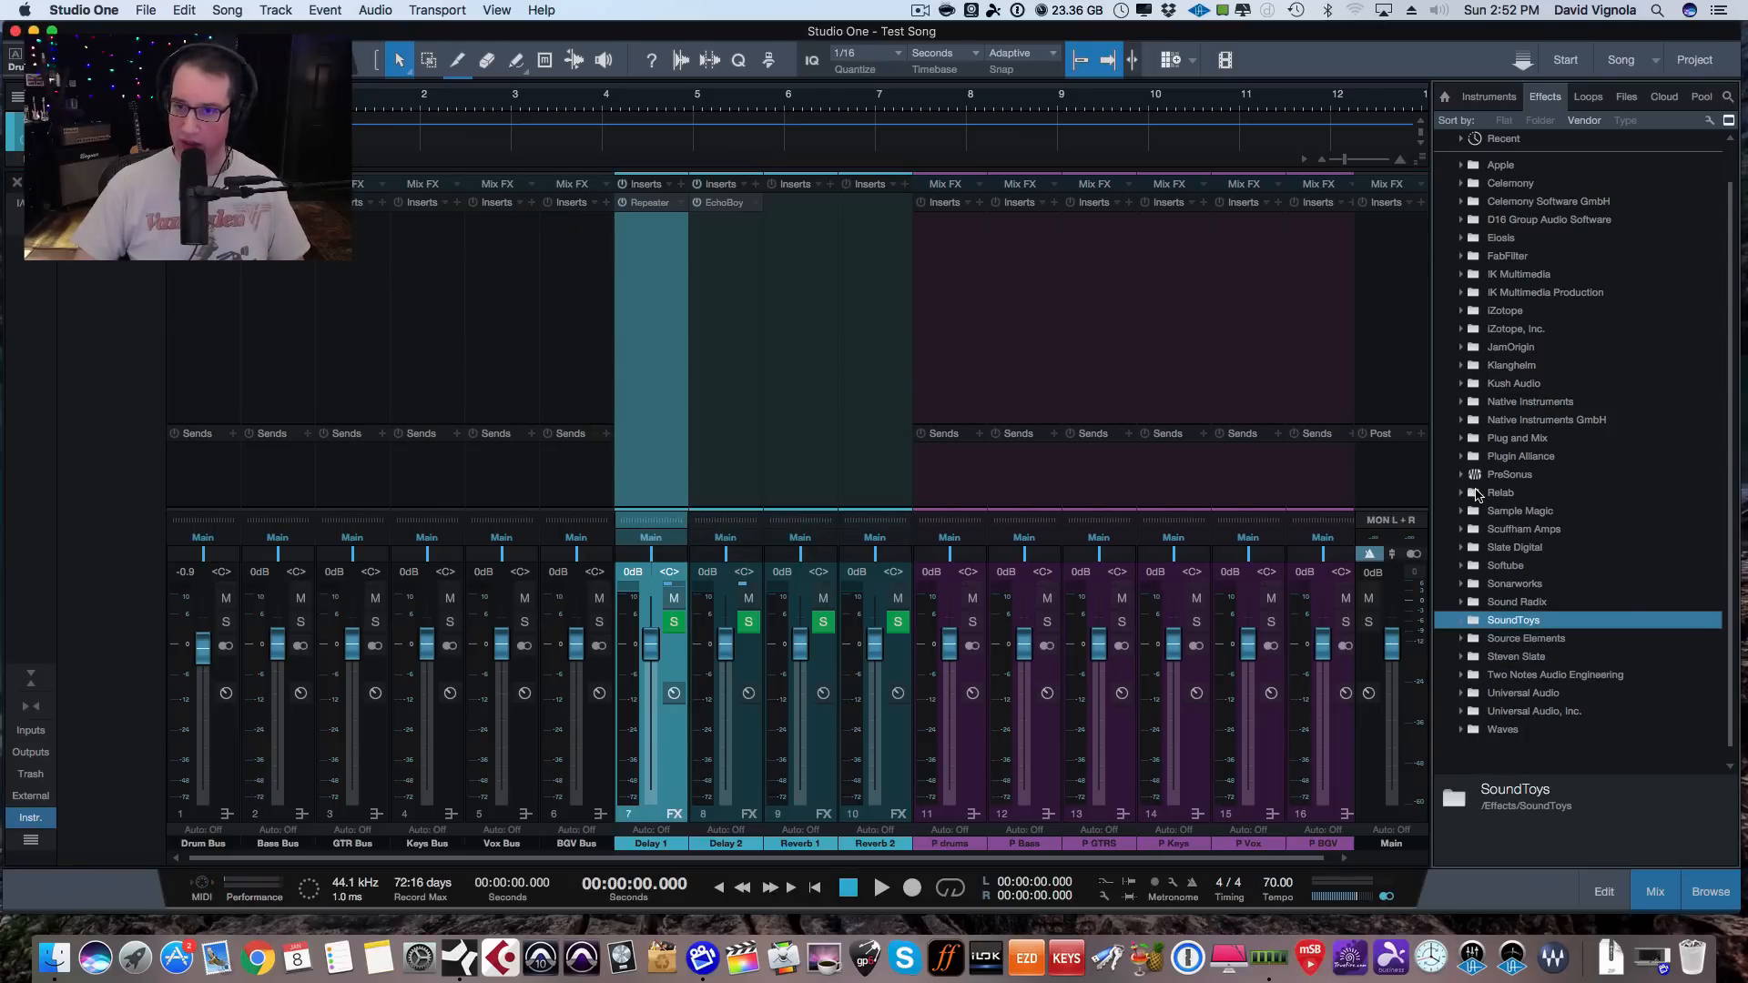
Insert the Slate Digital VerbSuite Classics reverb on the Reverb 1 channel, then close its window.
click(1470, 548)
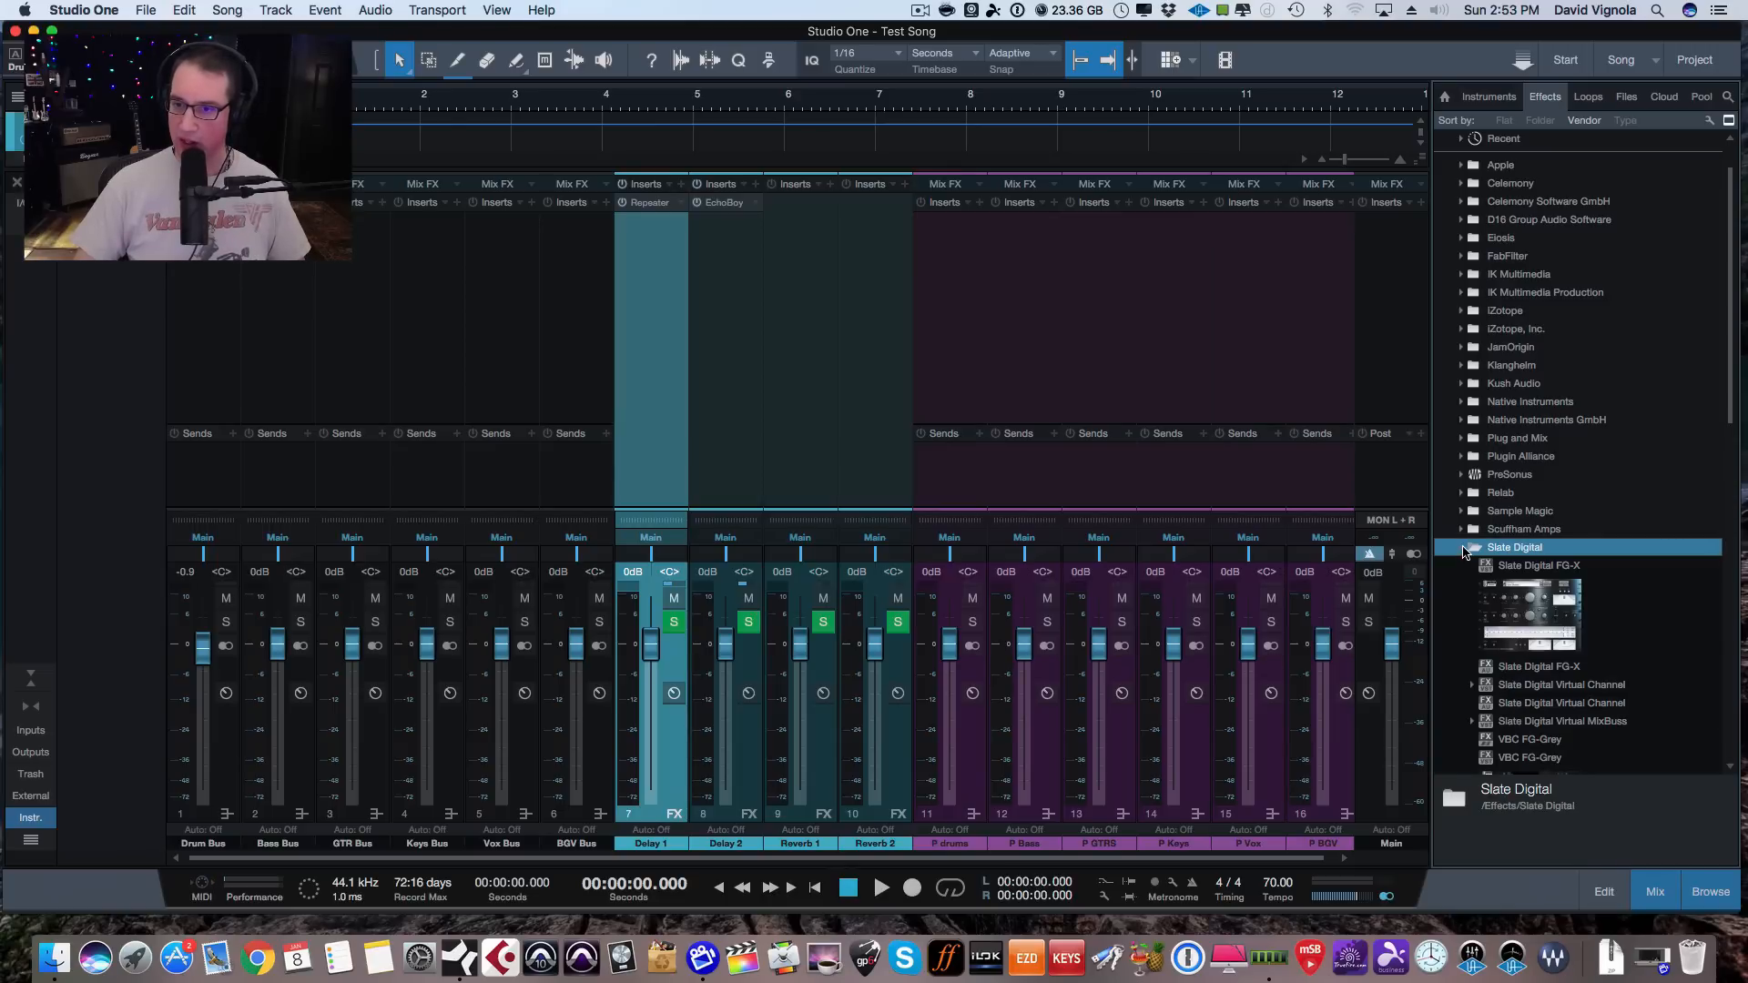
scroll(1547, 628, down, 5)
scroll(1547, 628, down, 5)
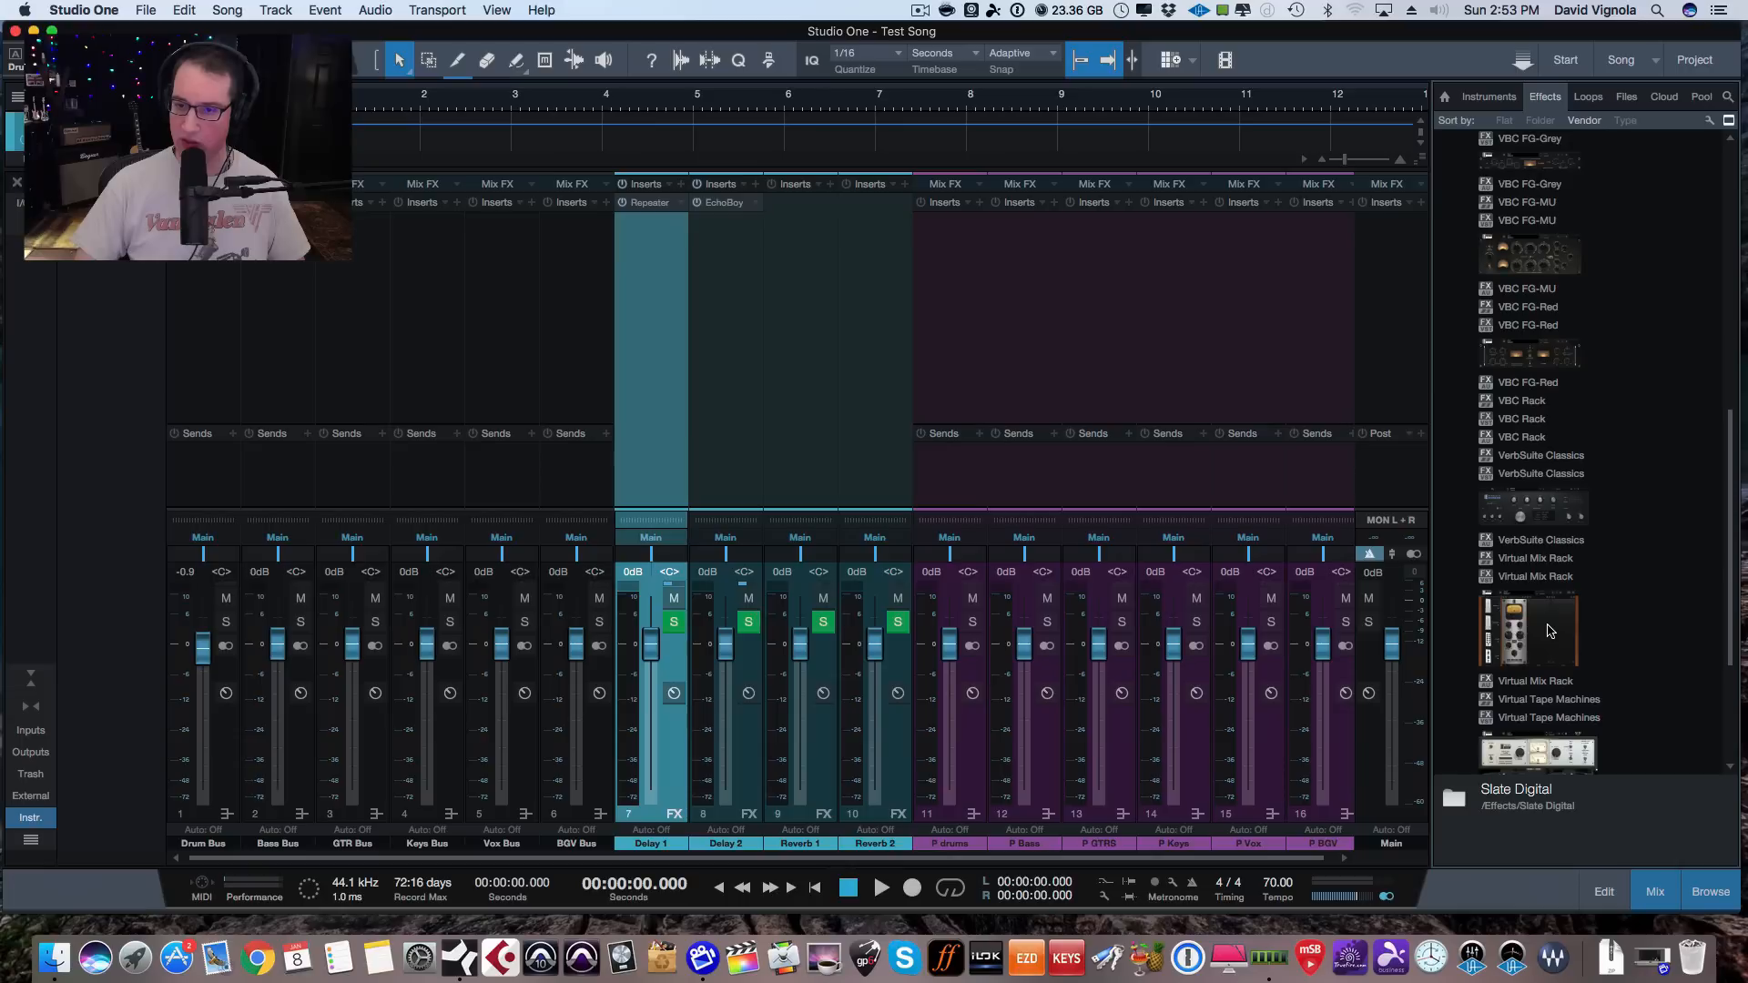
click(1551, 517)
drag(1551, 516, 793, 217)
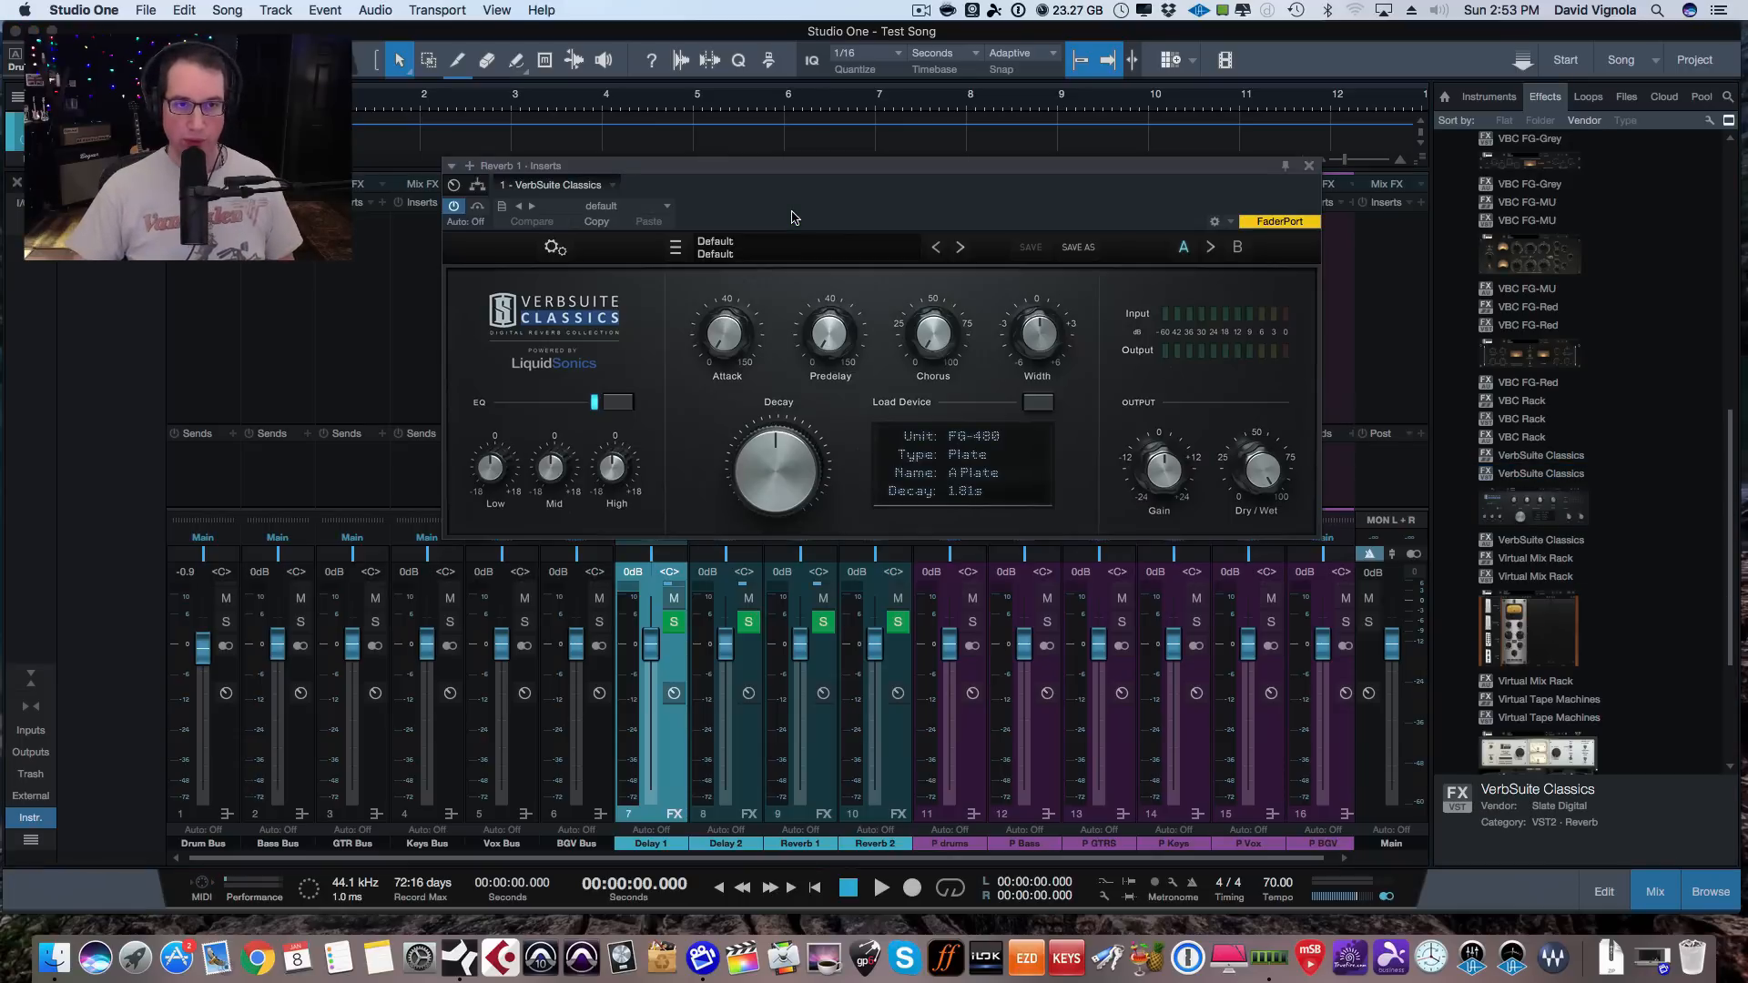
click(1310, 167)
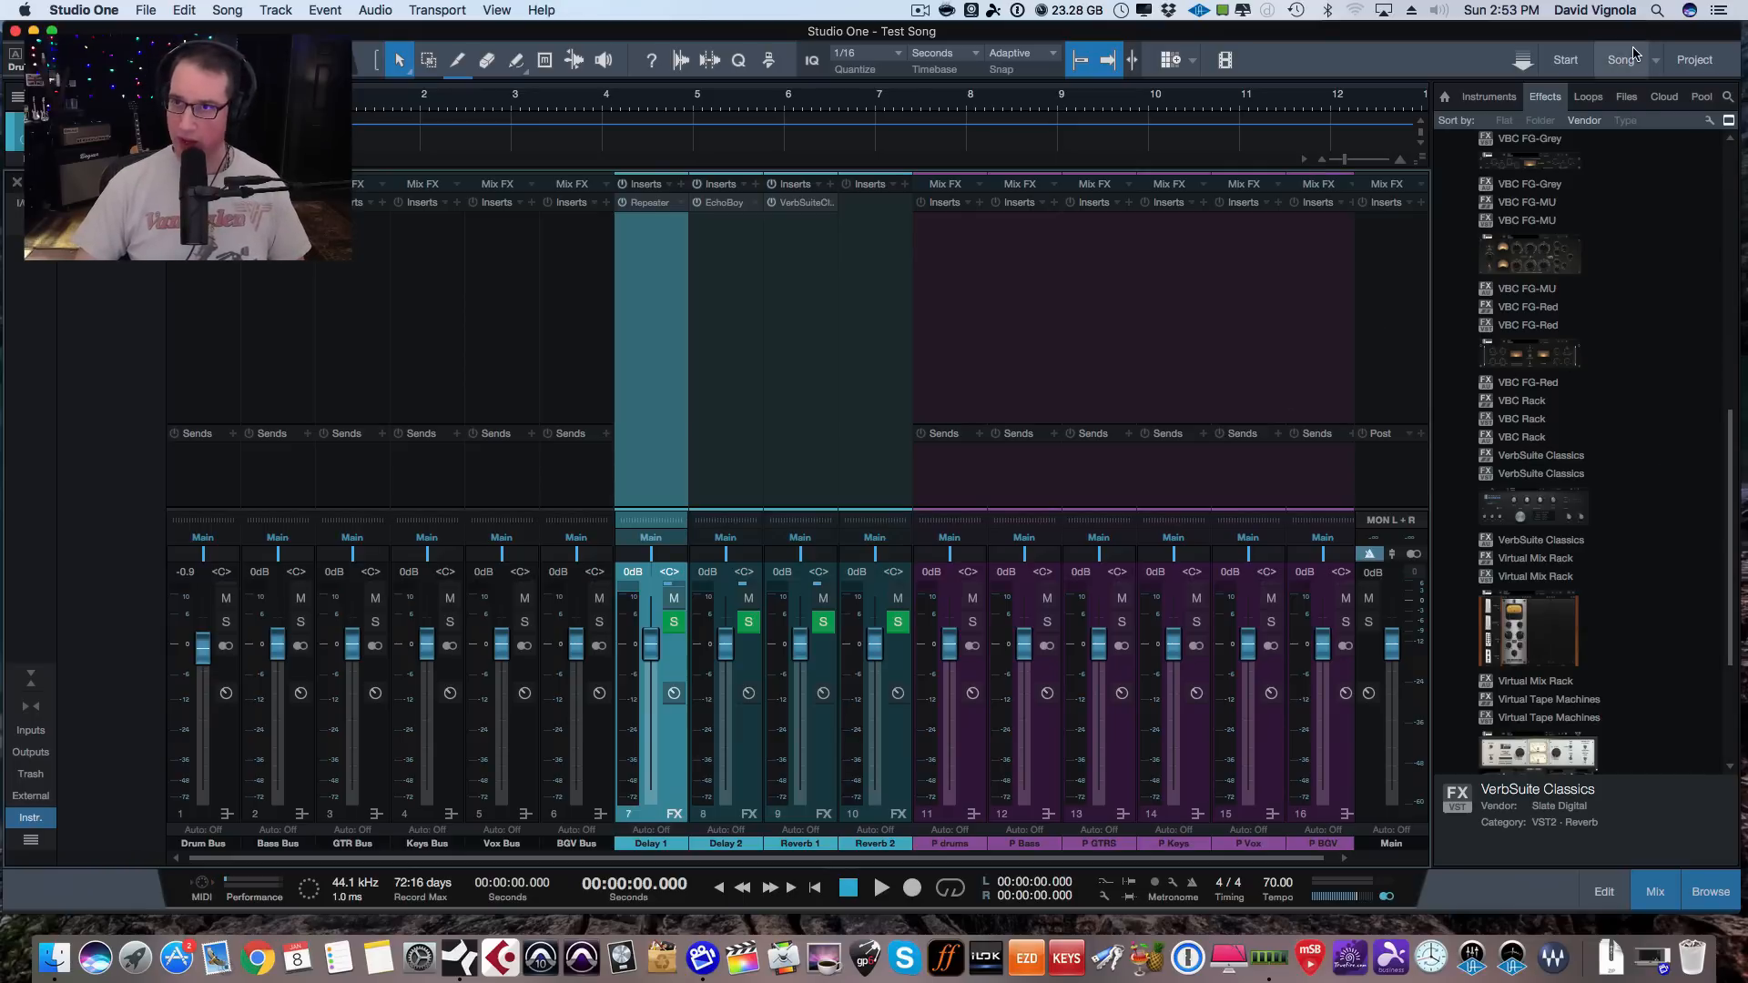
Find UAD DreamVerb among the saved UAD files, insert it on the Reverb 2 channel and close its window.
click(1619, 96)
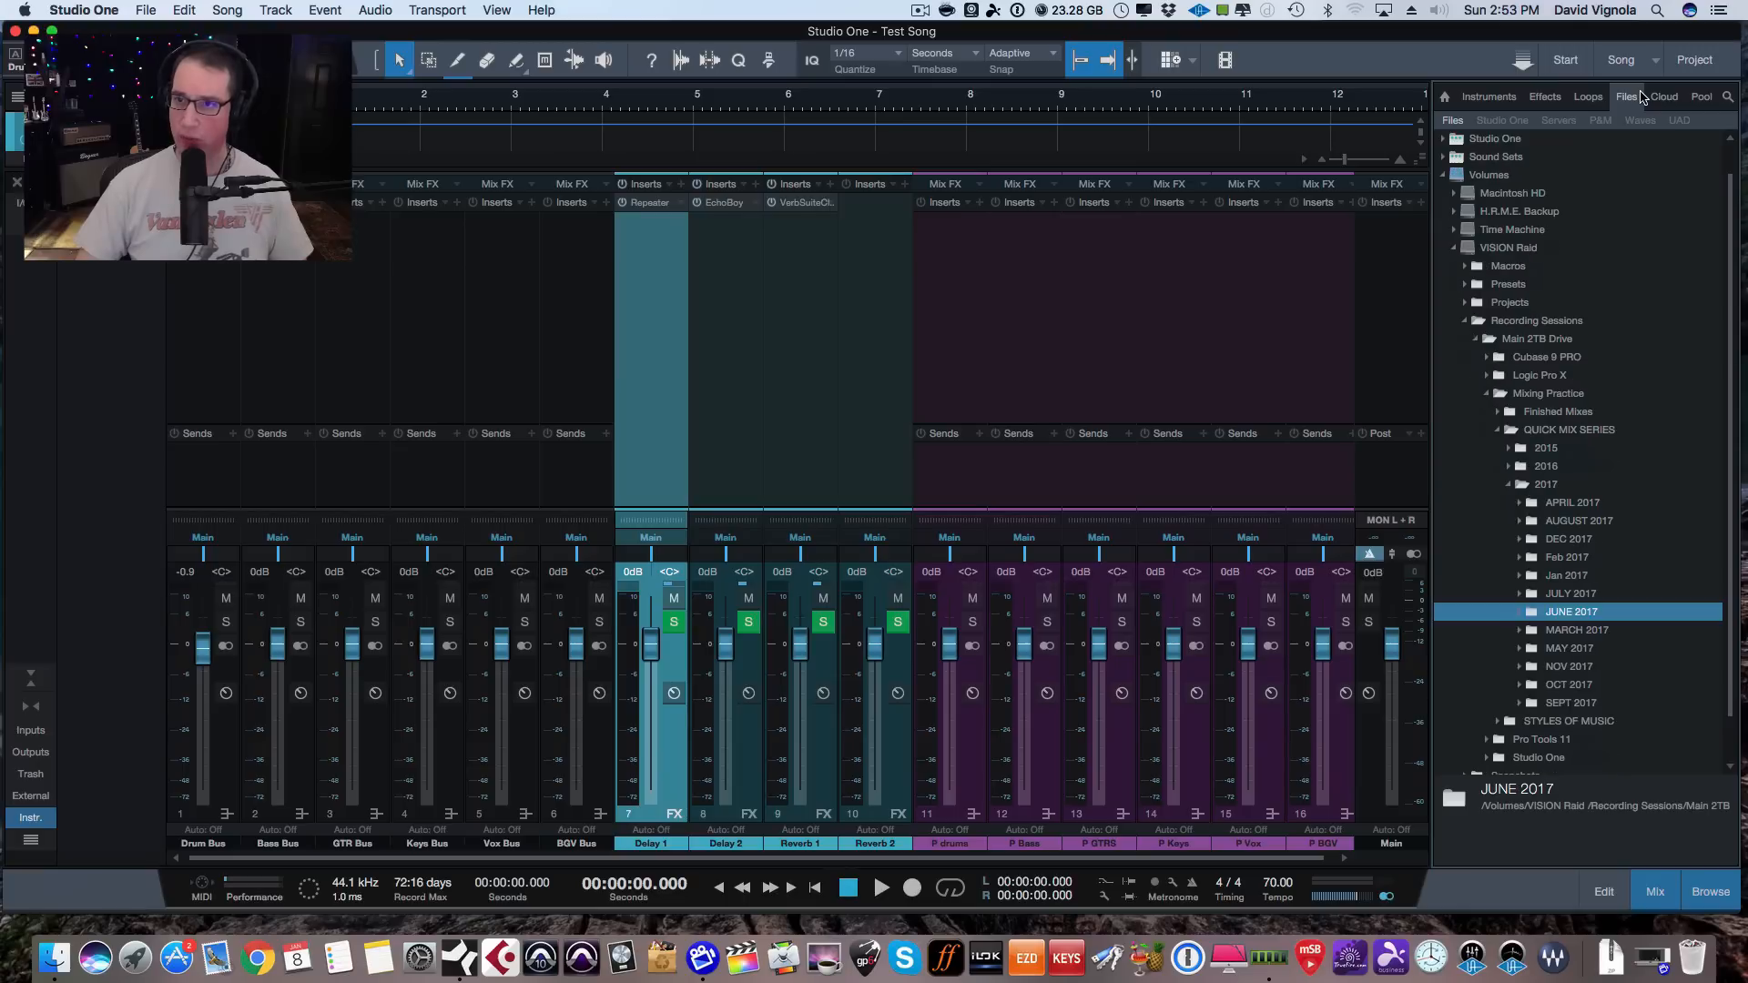
click(1446, 176)
click(1679, 120)
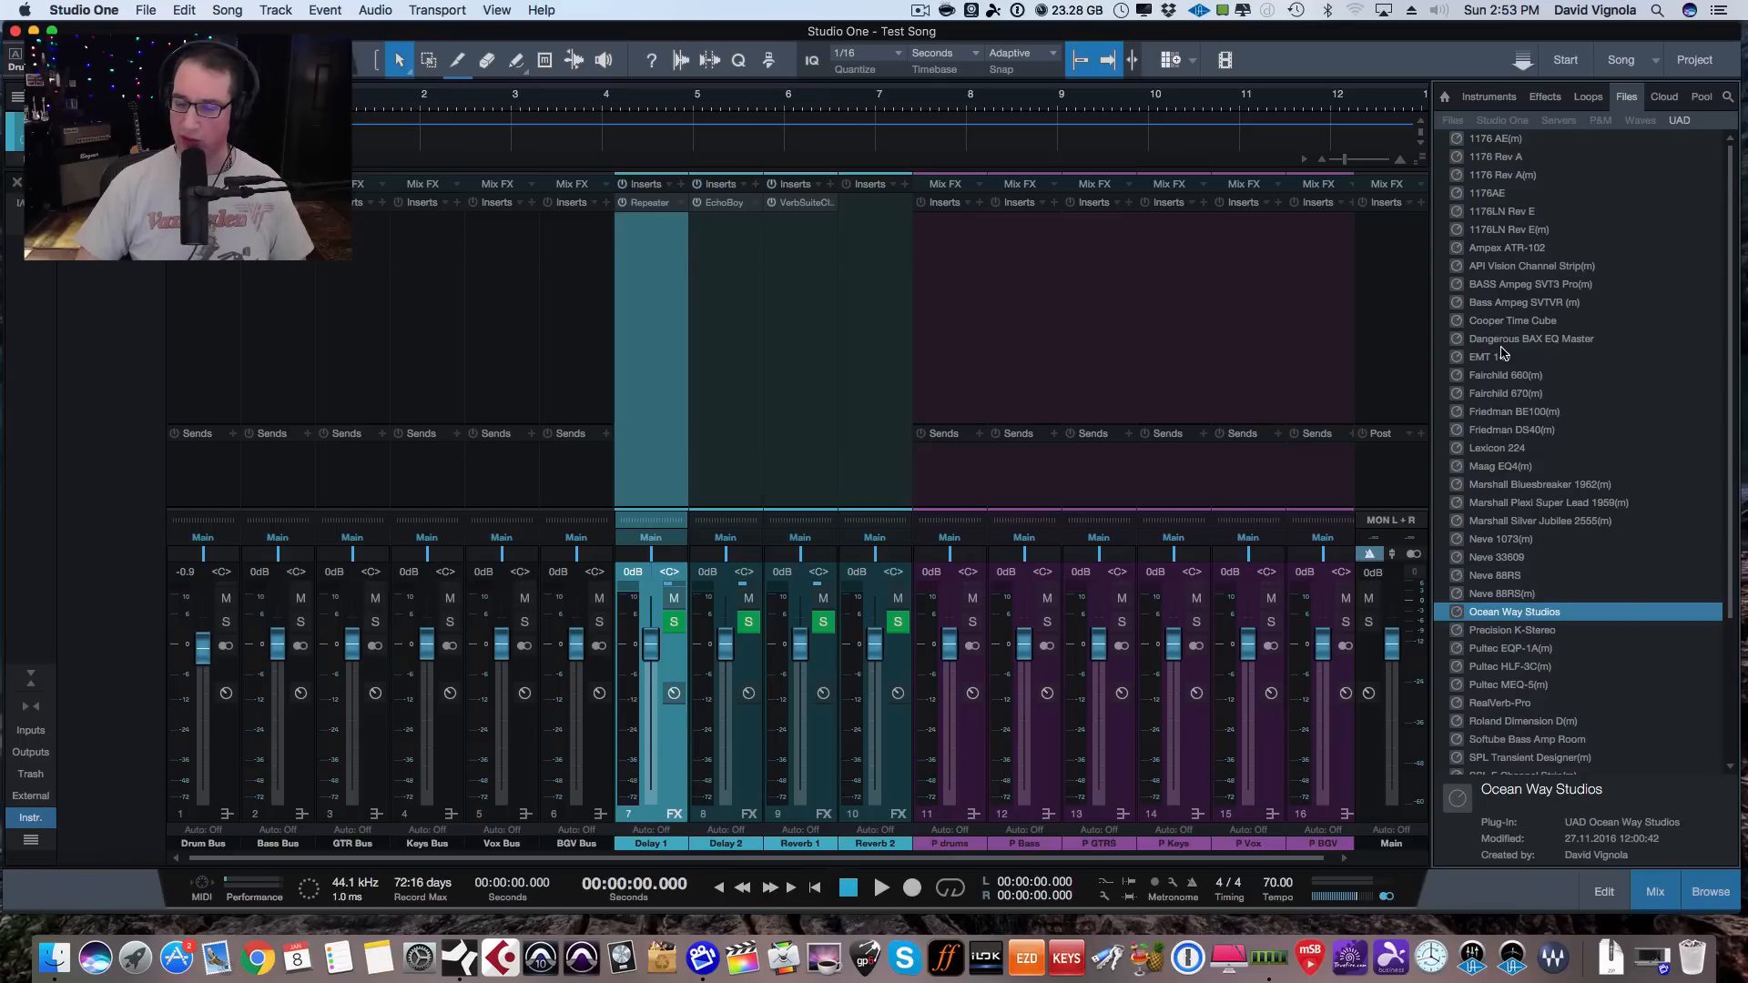
scroll(1502, 354, down, 2)
scroll(1502, 353, up, 2)
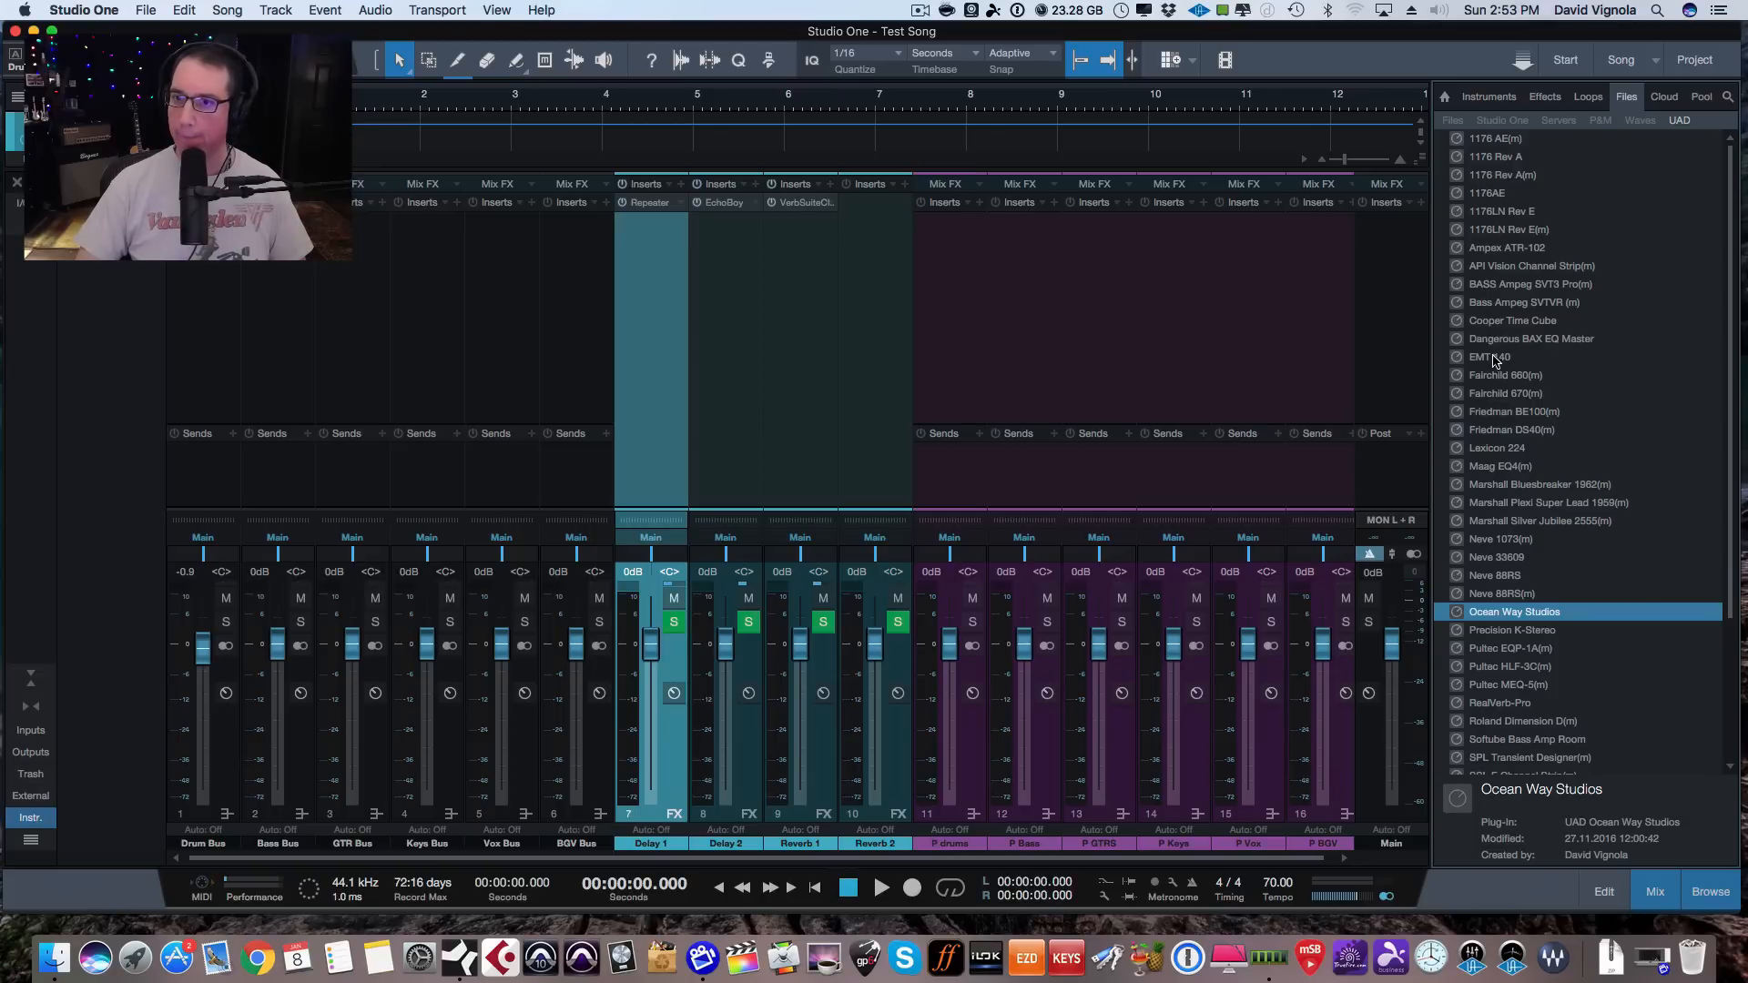
scroll(1500, 472, down, 5)
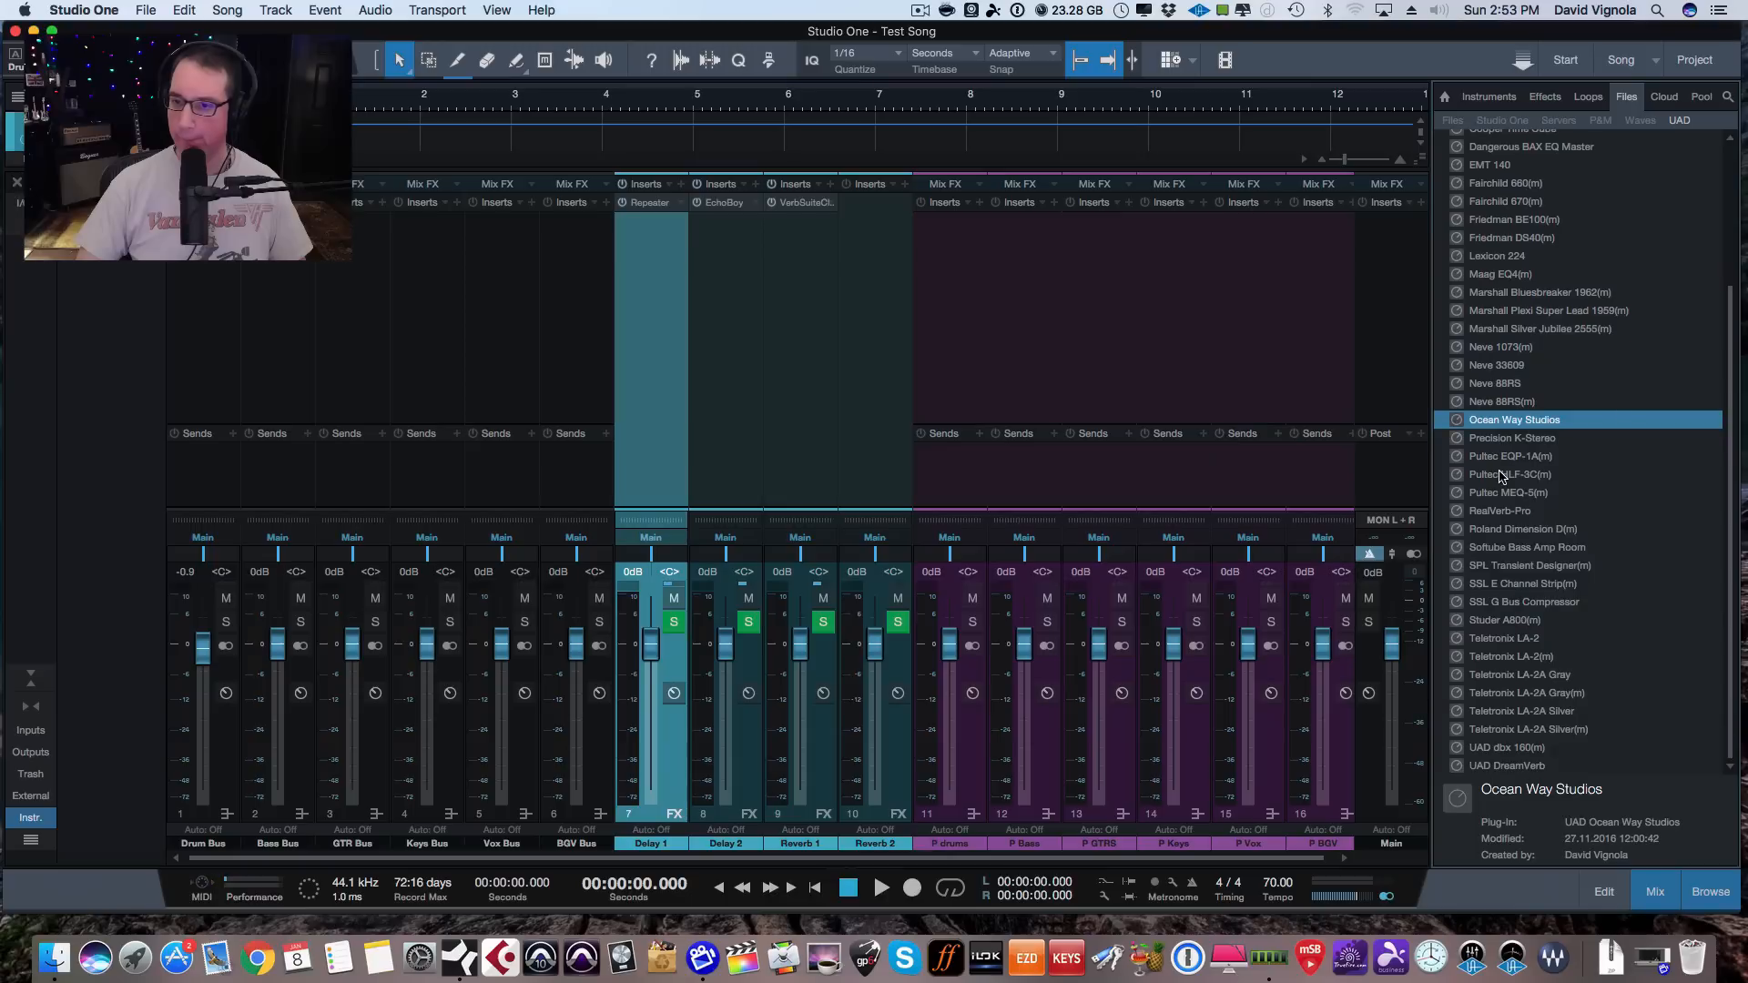
click(1497, 766)
drag(1498, 769, 882, 204)
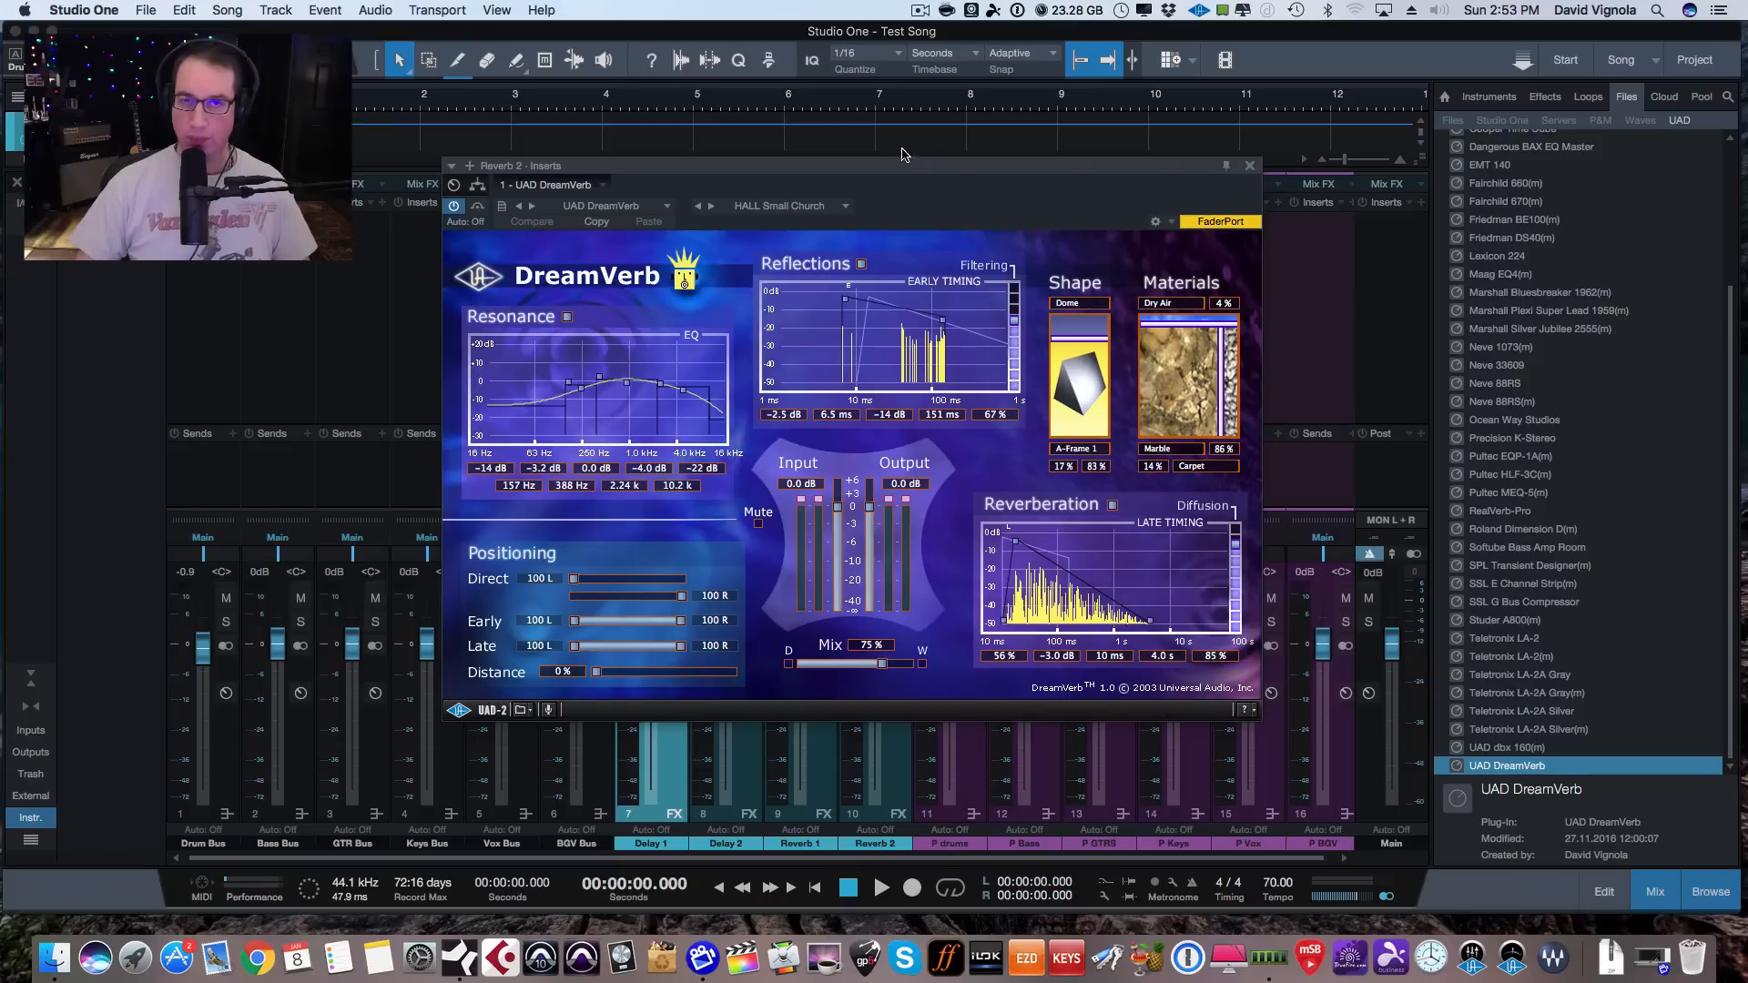
click(1249, 167)
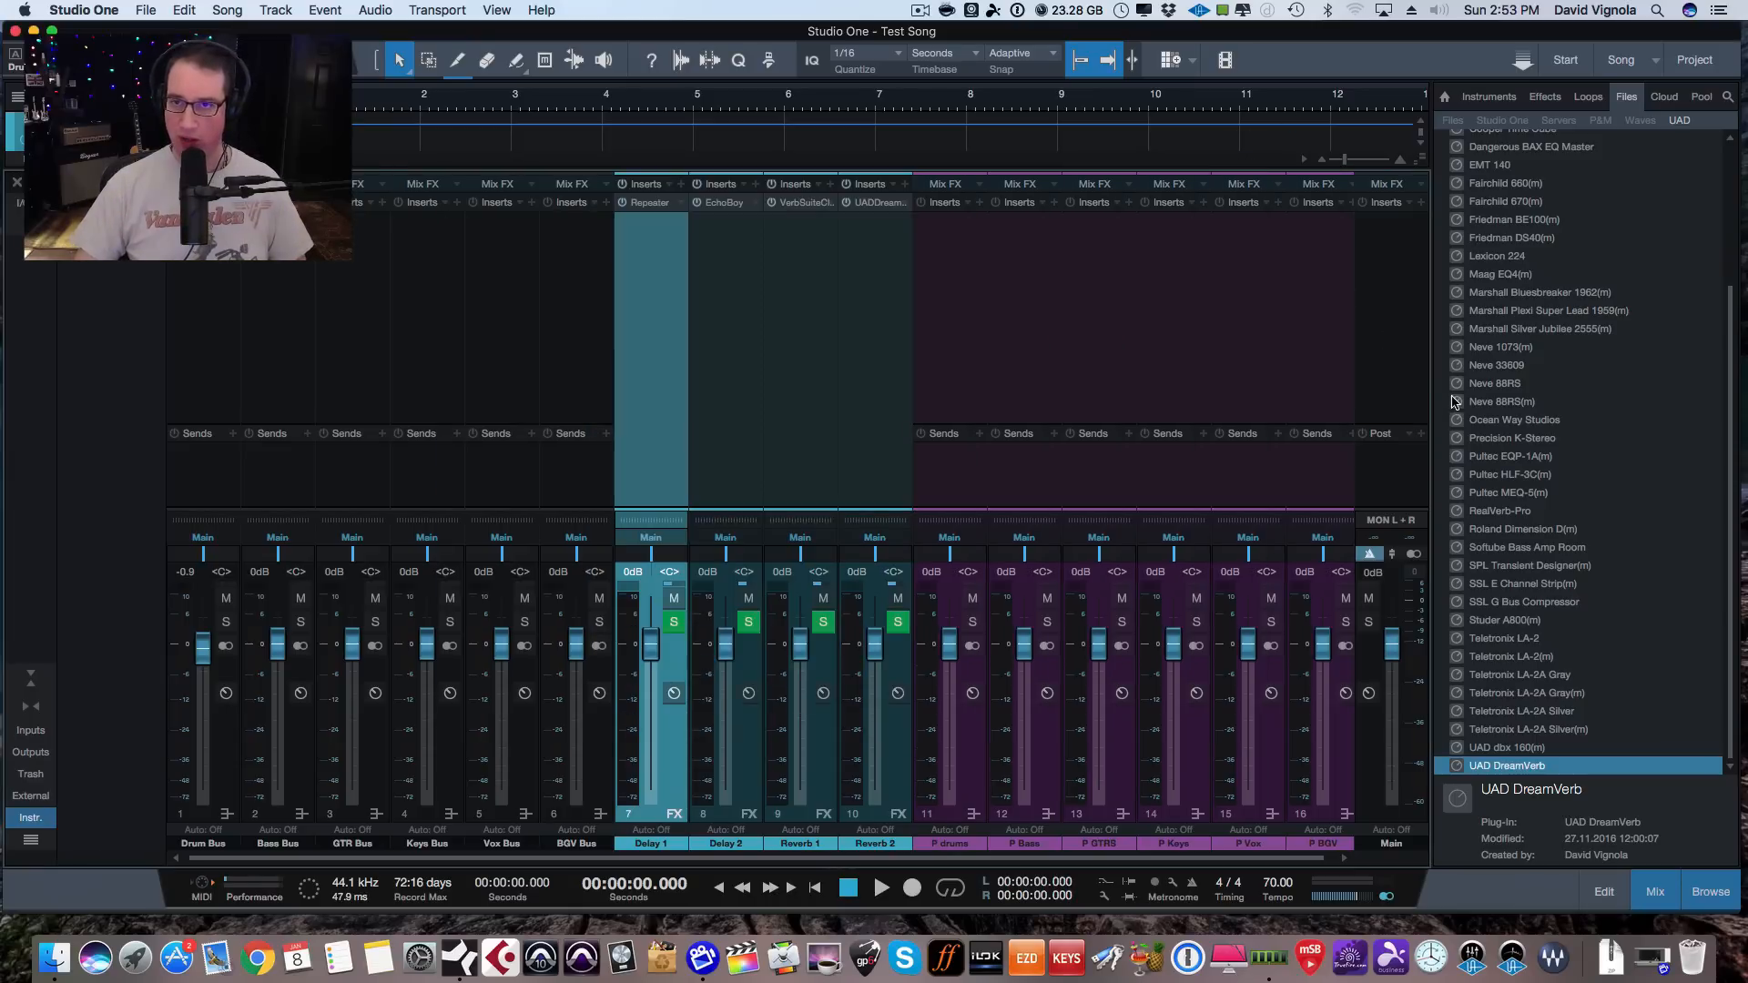
Insert the Slate Digital Virtual Mix Rack on the Drum Bus and move its window higher.
click(1730, 899)
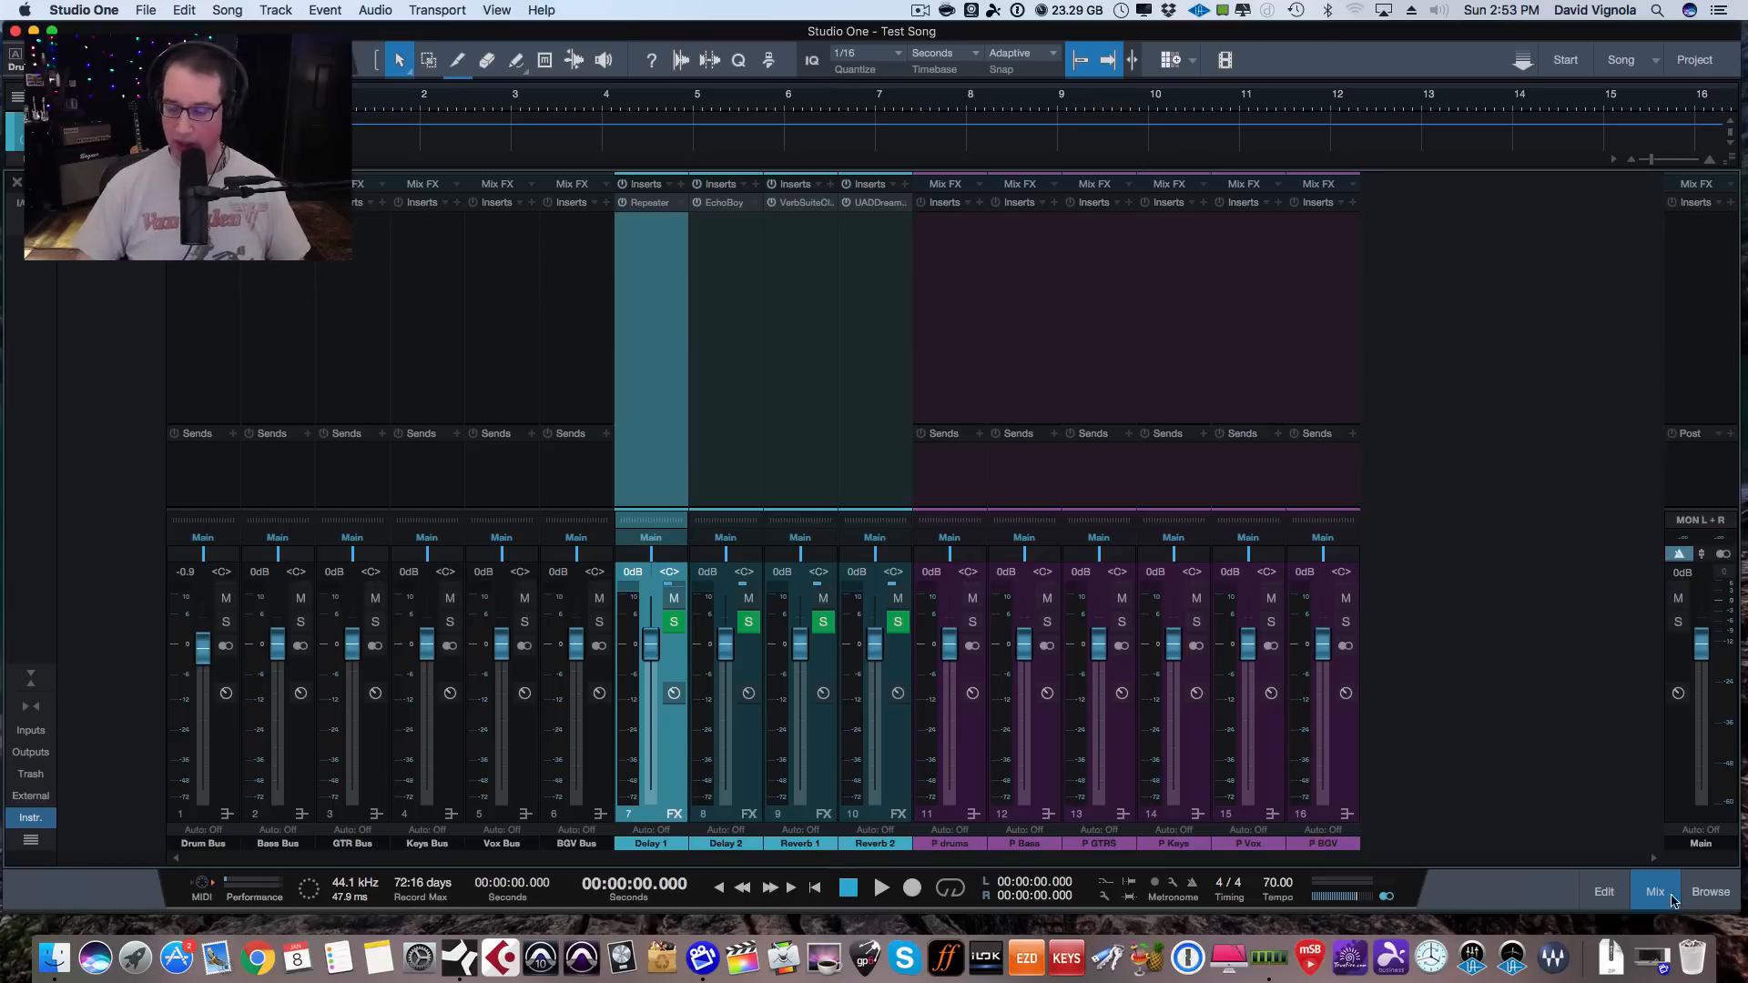
click(1711, 893)
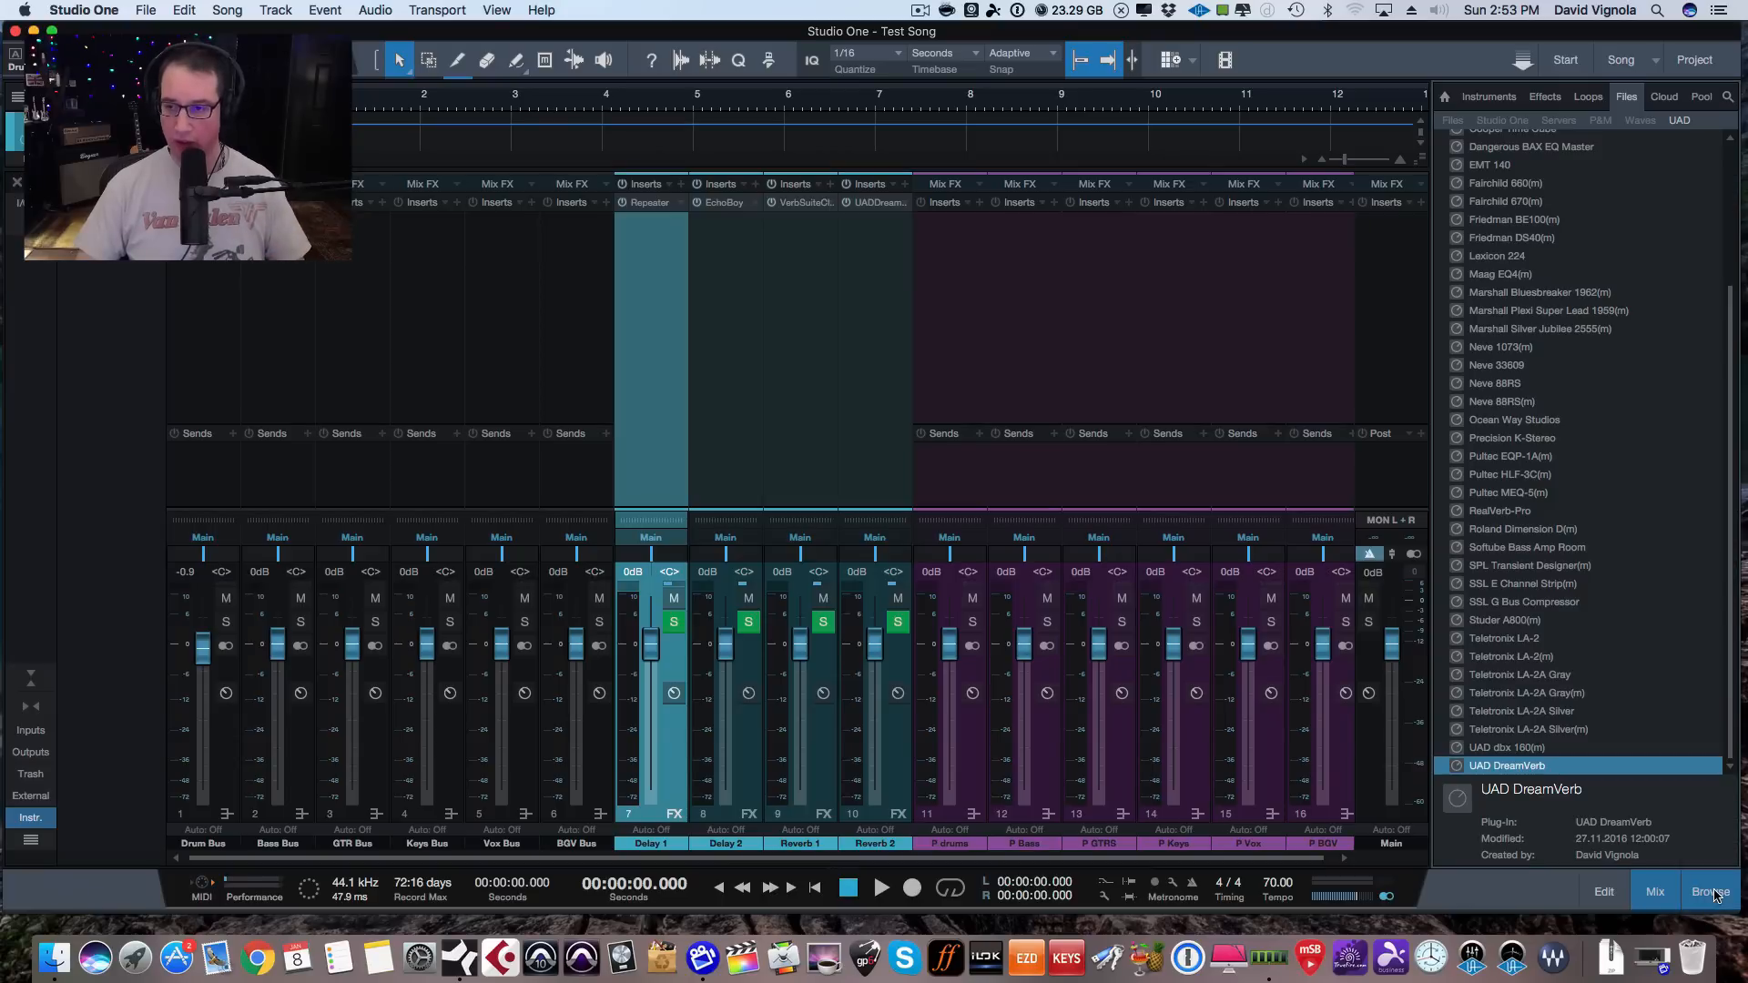
click(1545, 97)
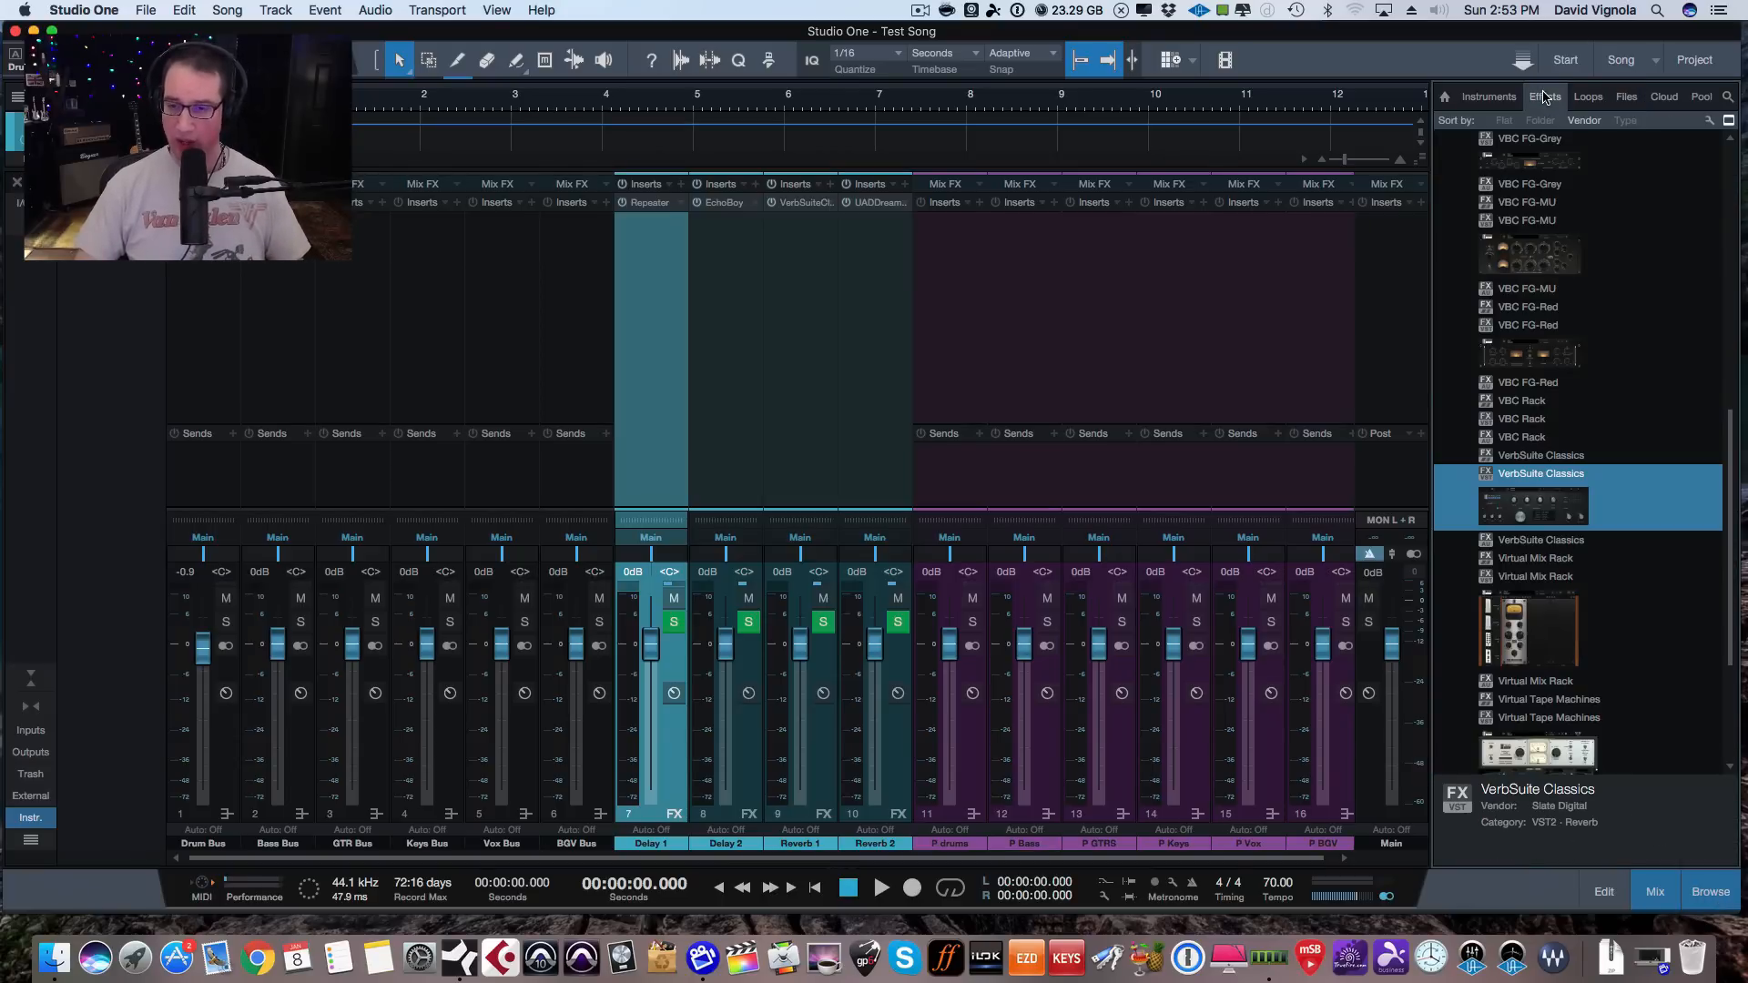
click(1539, 634)
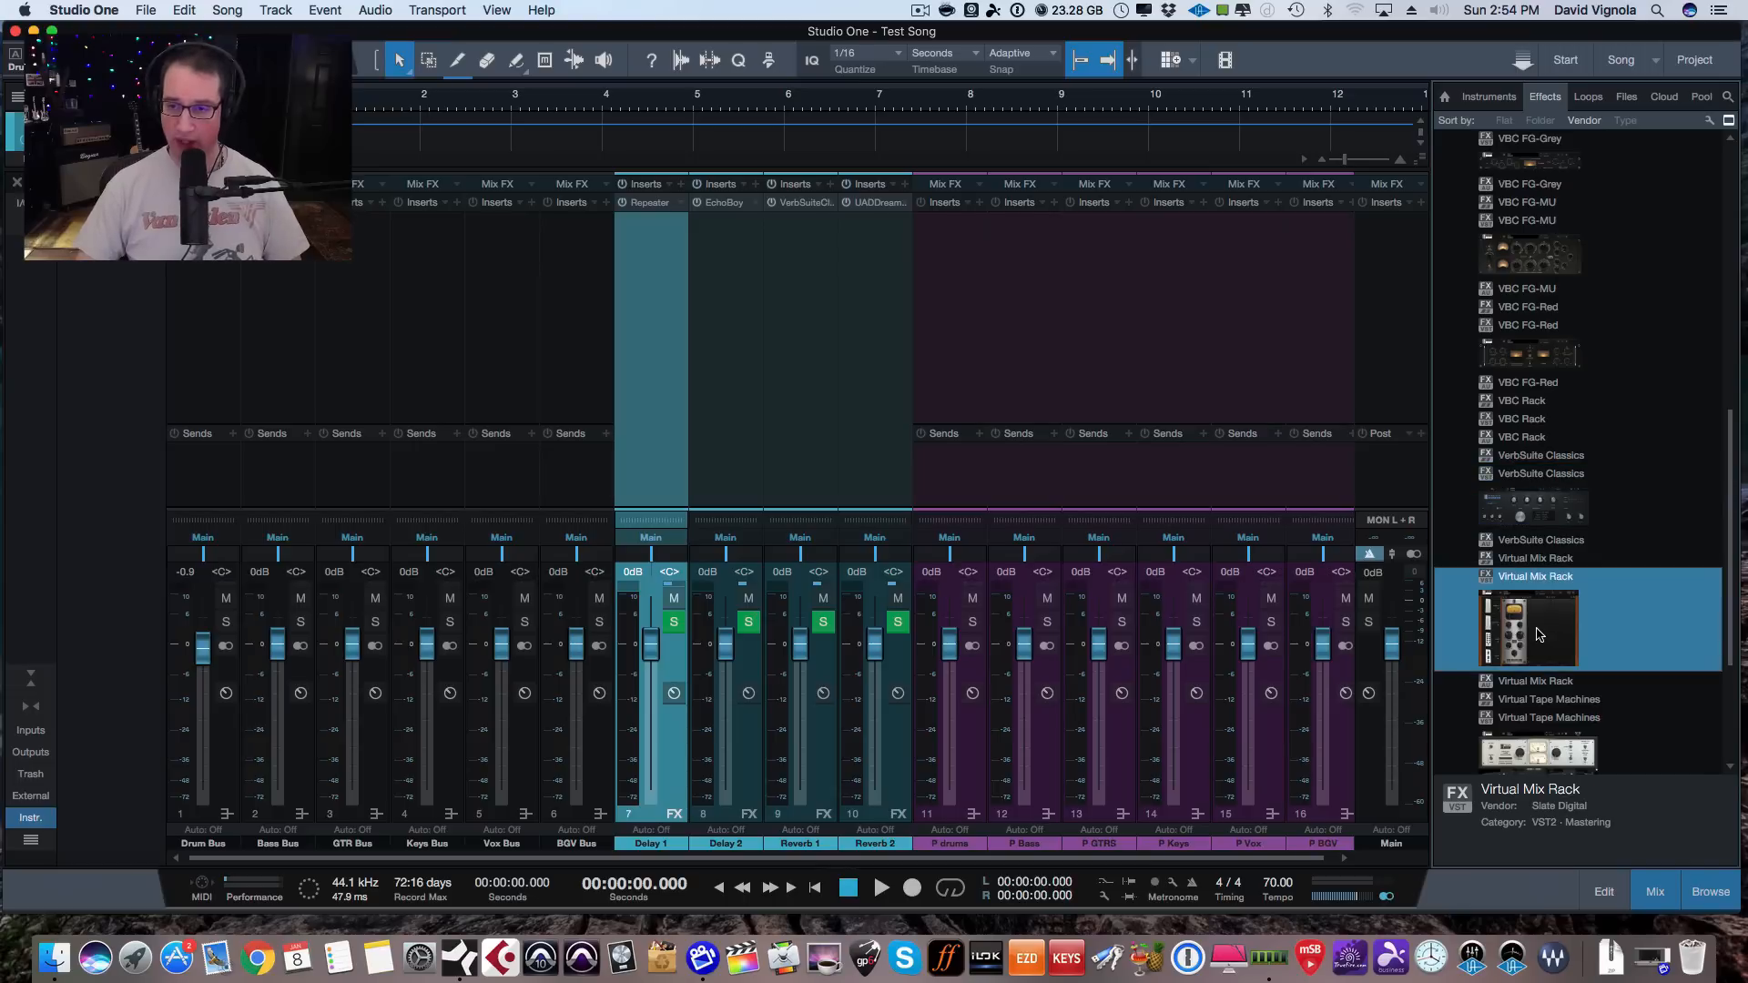
drag(1538, 635, 214, 249)
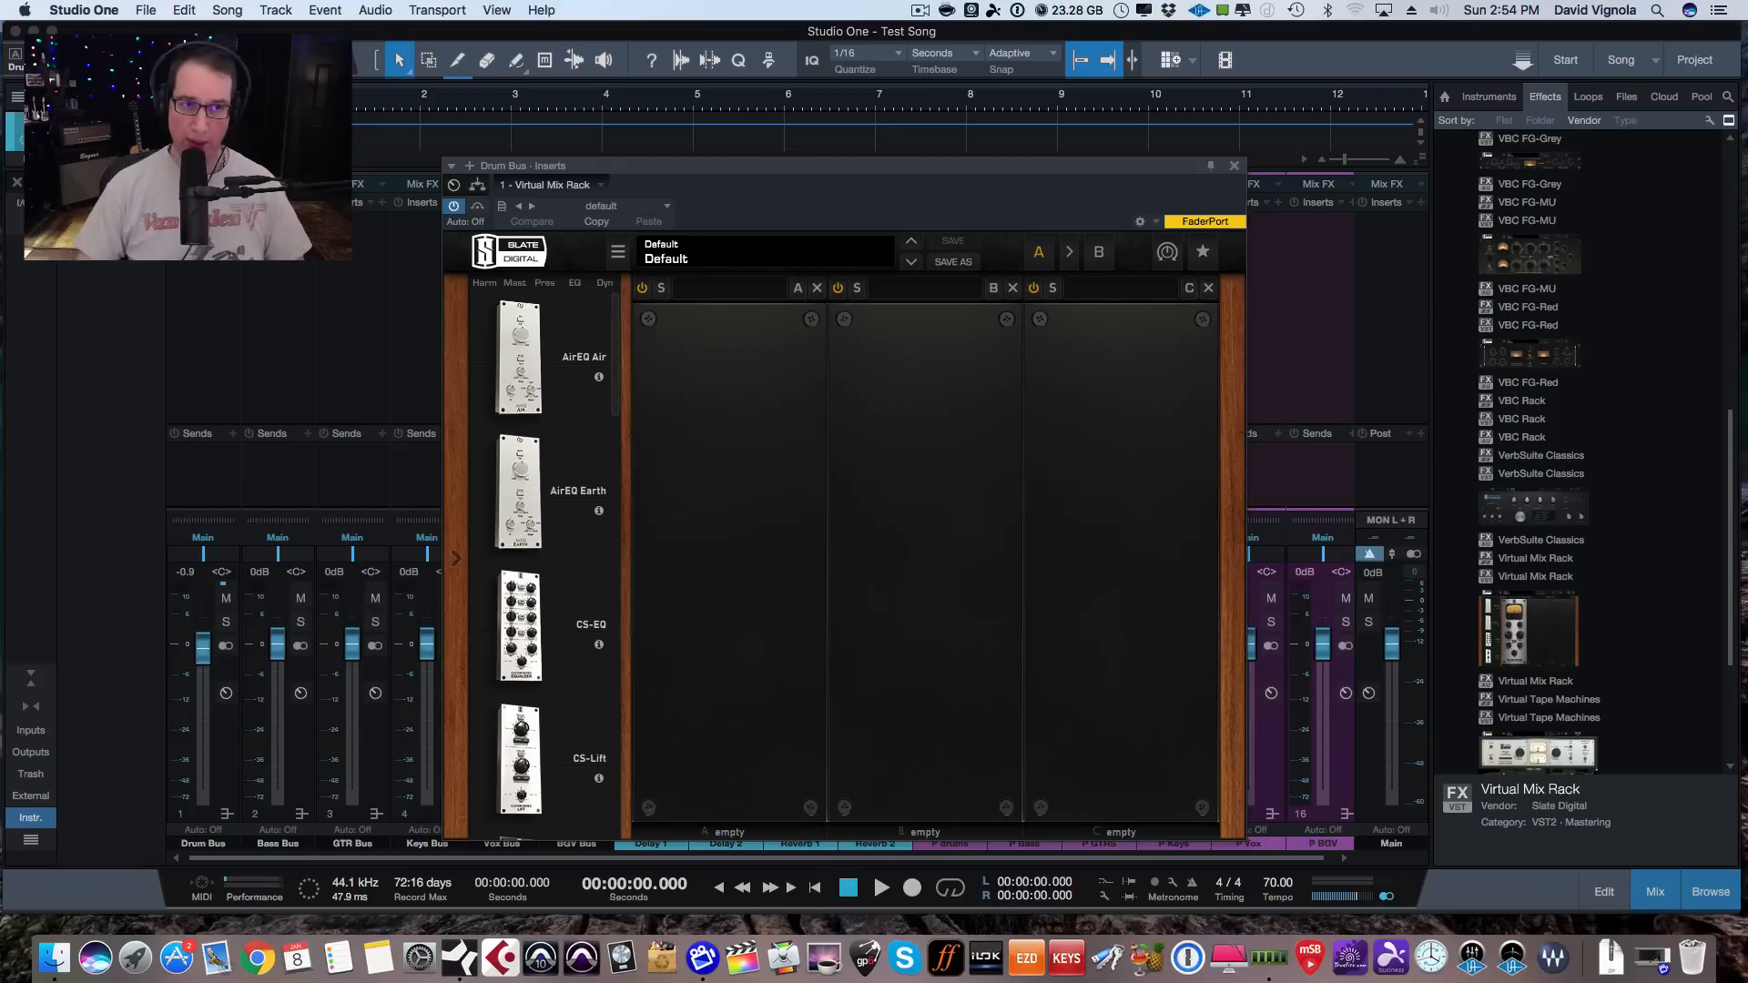
drag(798, 173, 796, 141)
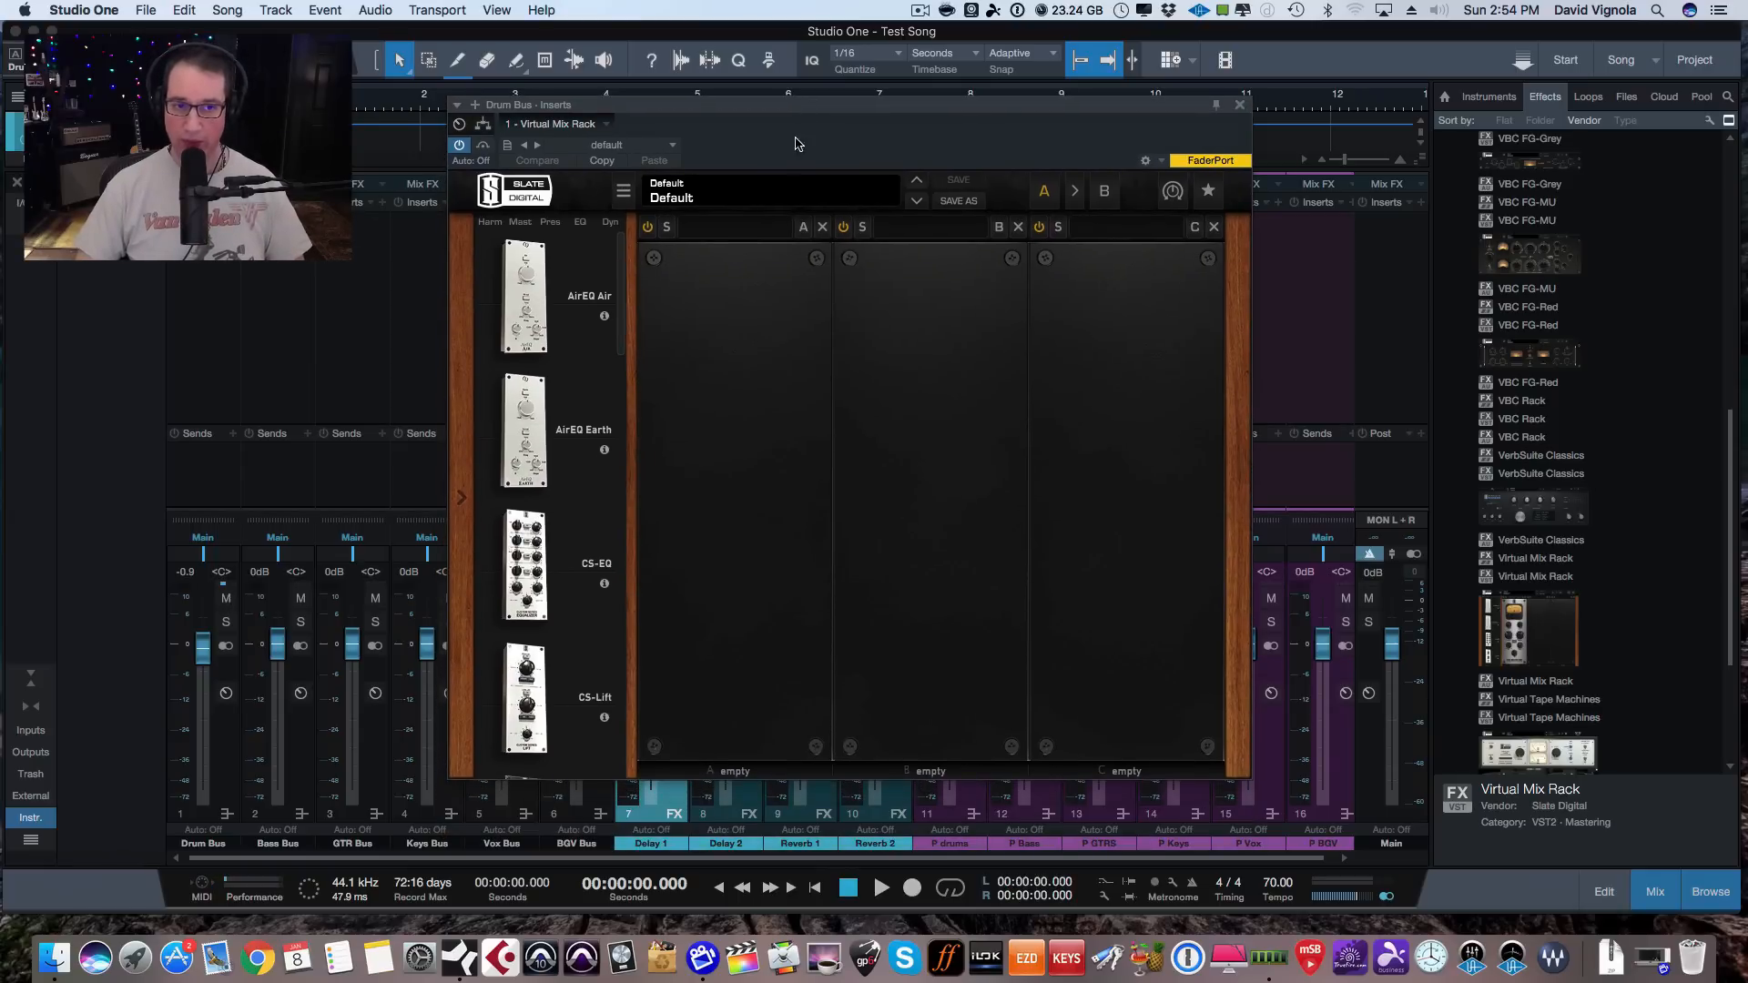
Load the VCC MixBuss module into slot A of the Drum Bus's Virtual Mix Rack, then close the rack window.
drag(621, 277, 618, 646)
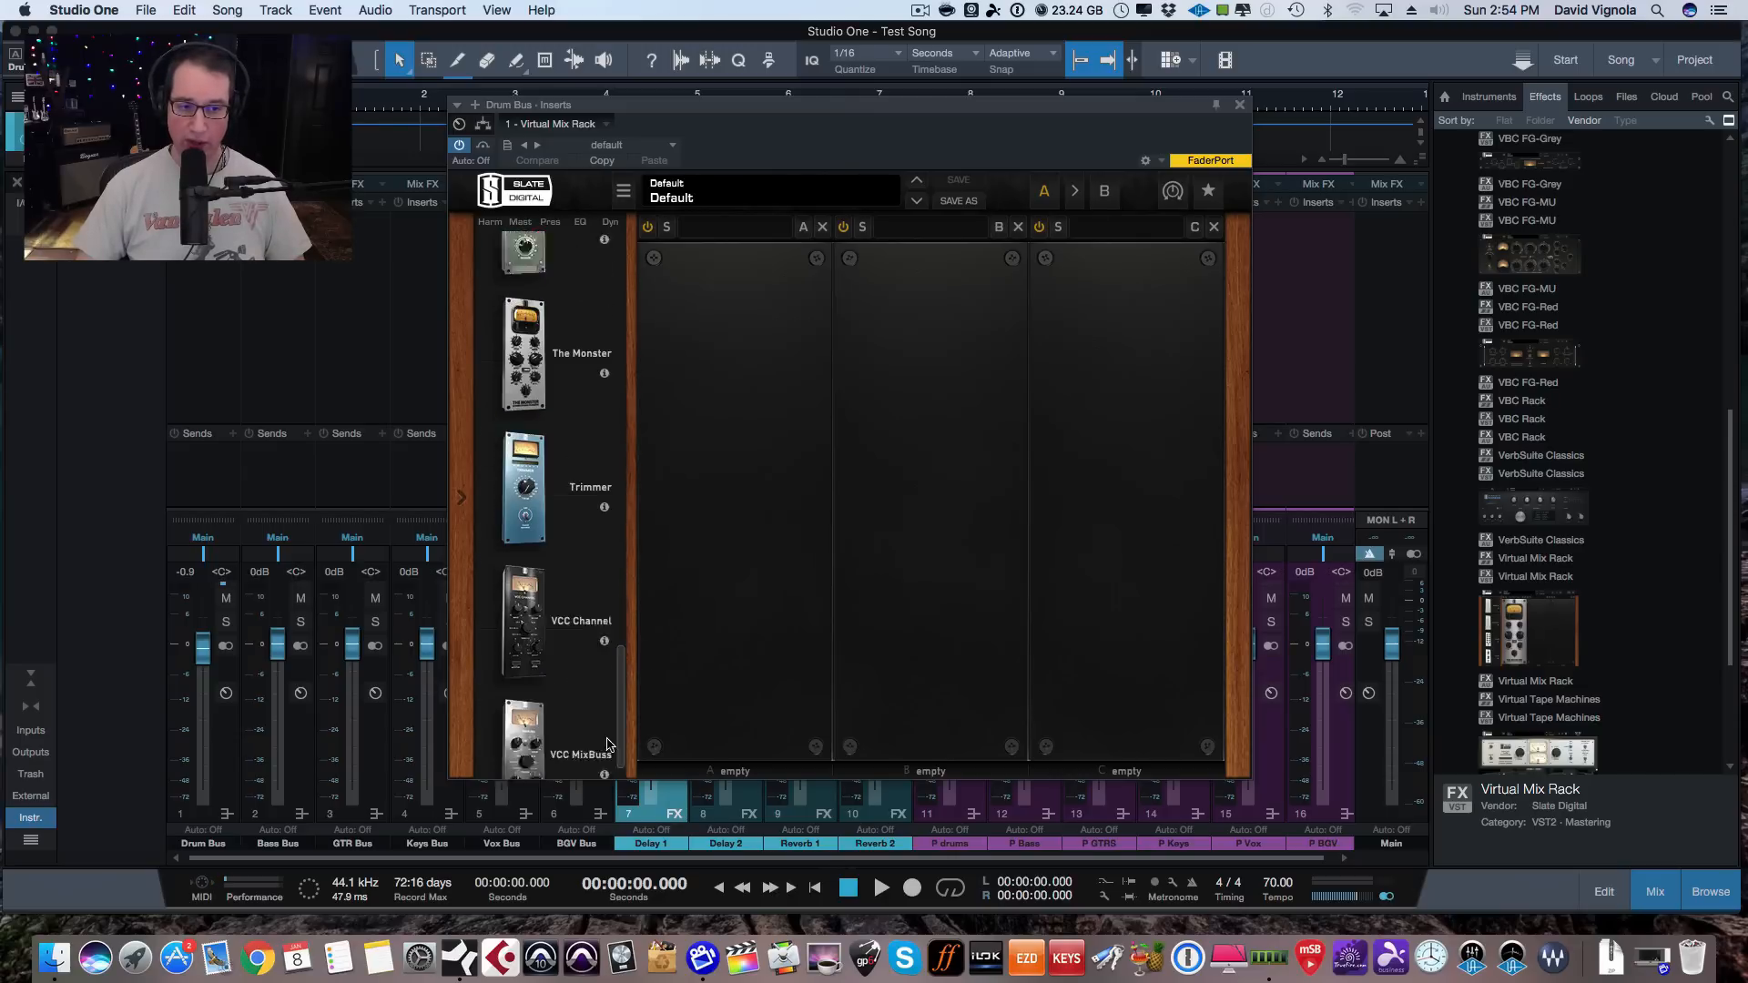
scroll(625, 658, down, 3)
drag(528, 731, 822, 539)
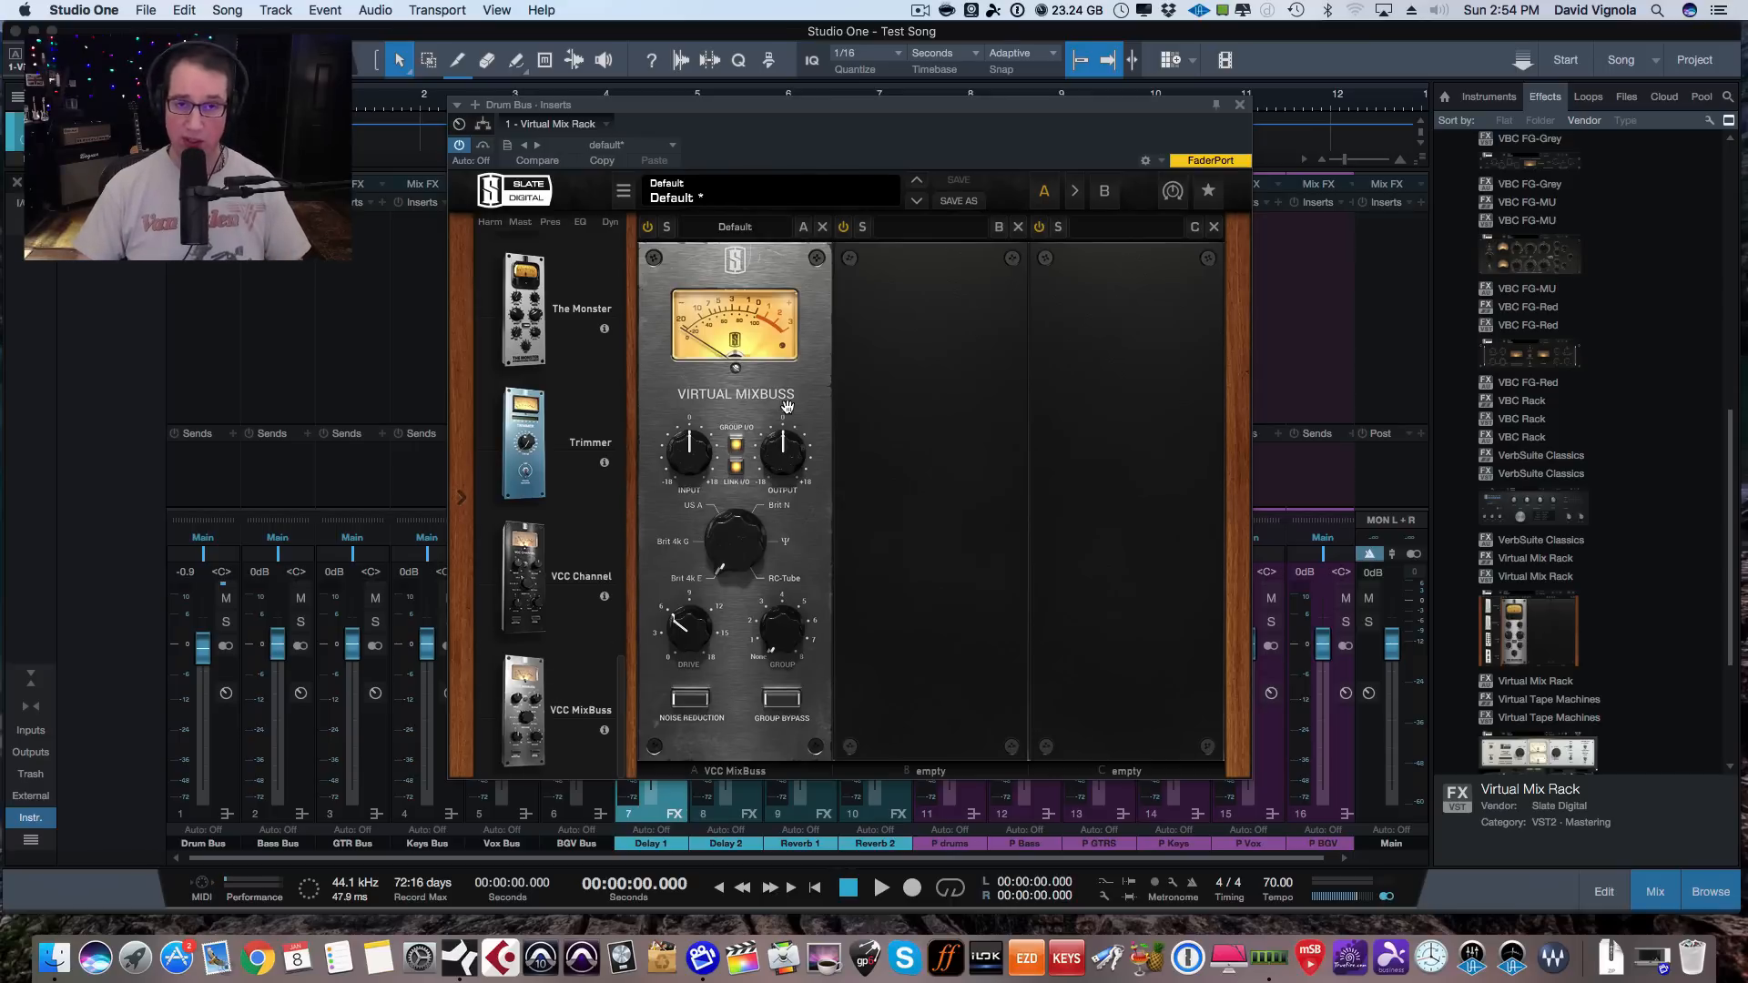
click(1245, 108)
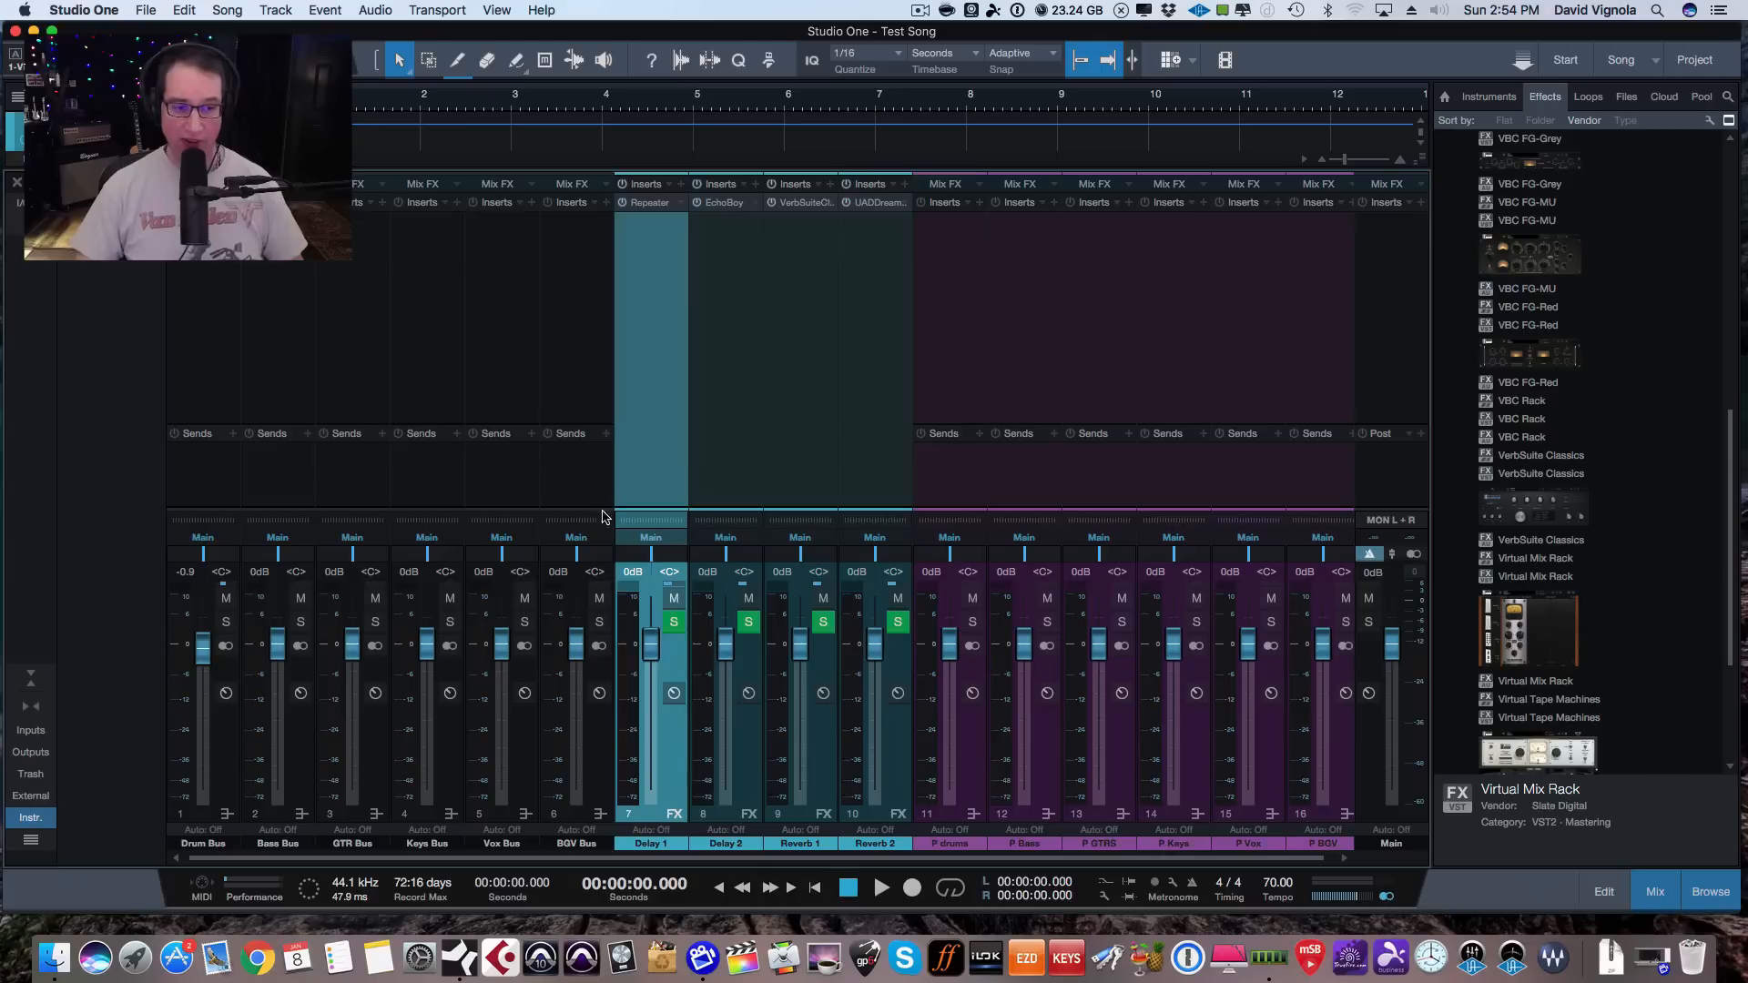
Copy the Drum Bus's Virtual Mix Rack to all buses from Bass Bus through BGV Bus, then close the plug-in window.
click(291, 799)
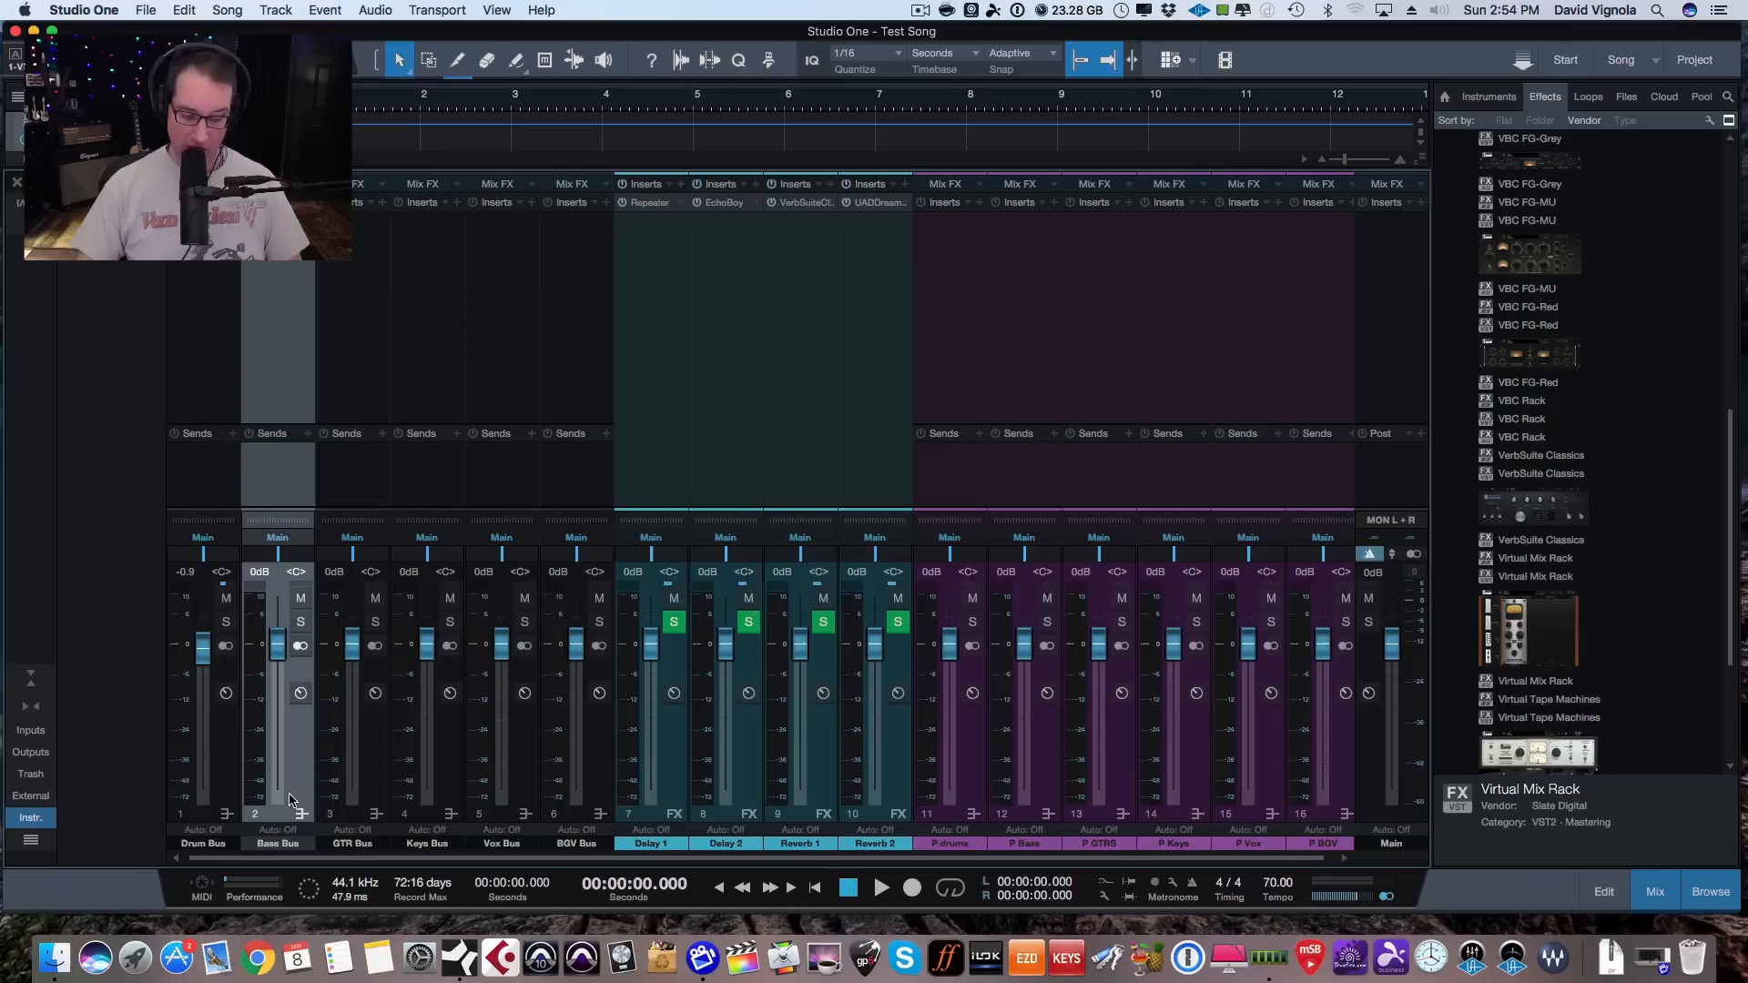
shift+click(590, 781)
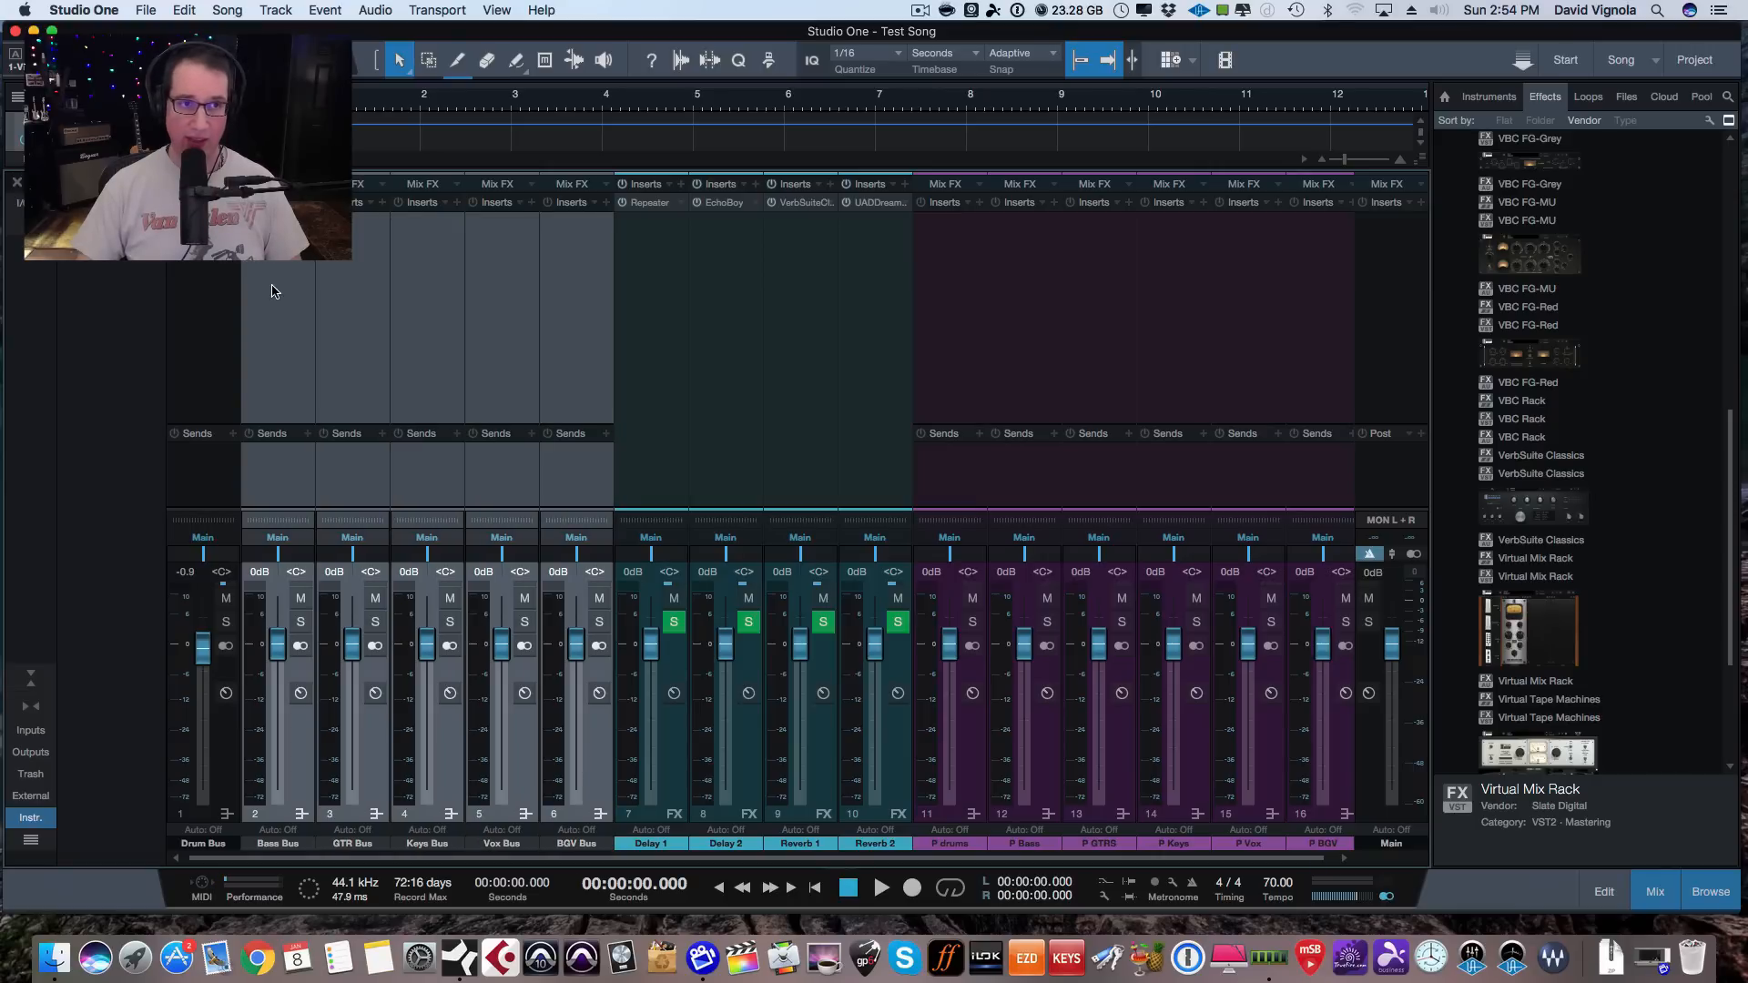
drag(239, 239, 287, 244)
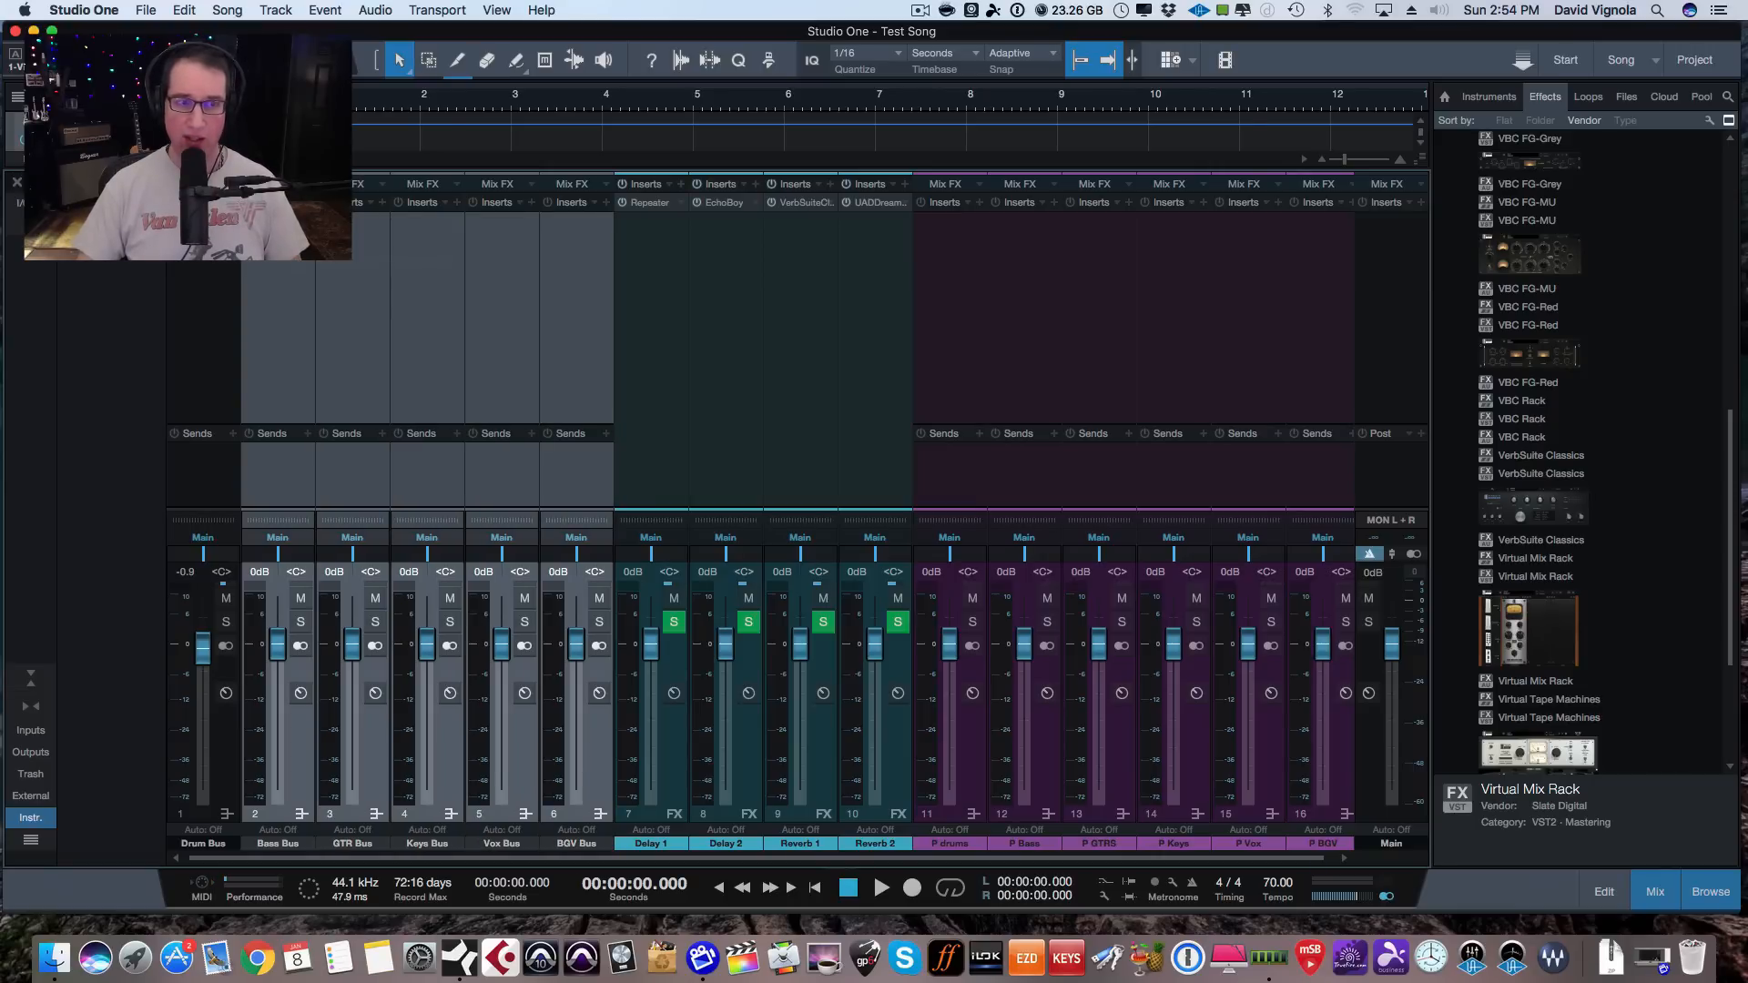
click(1239, 105)
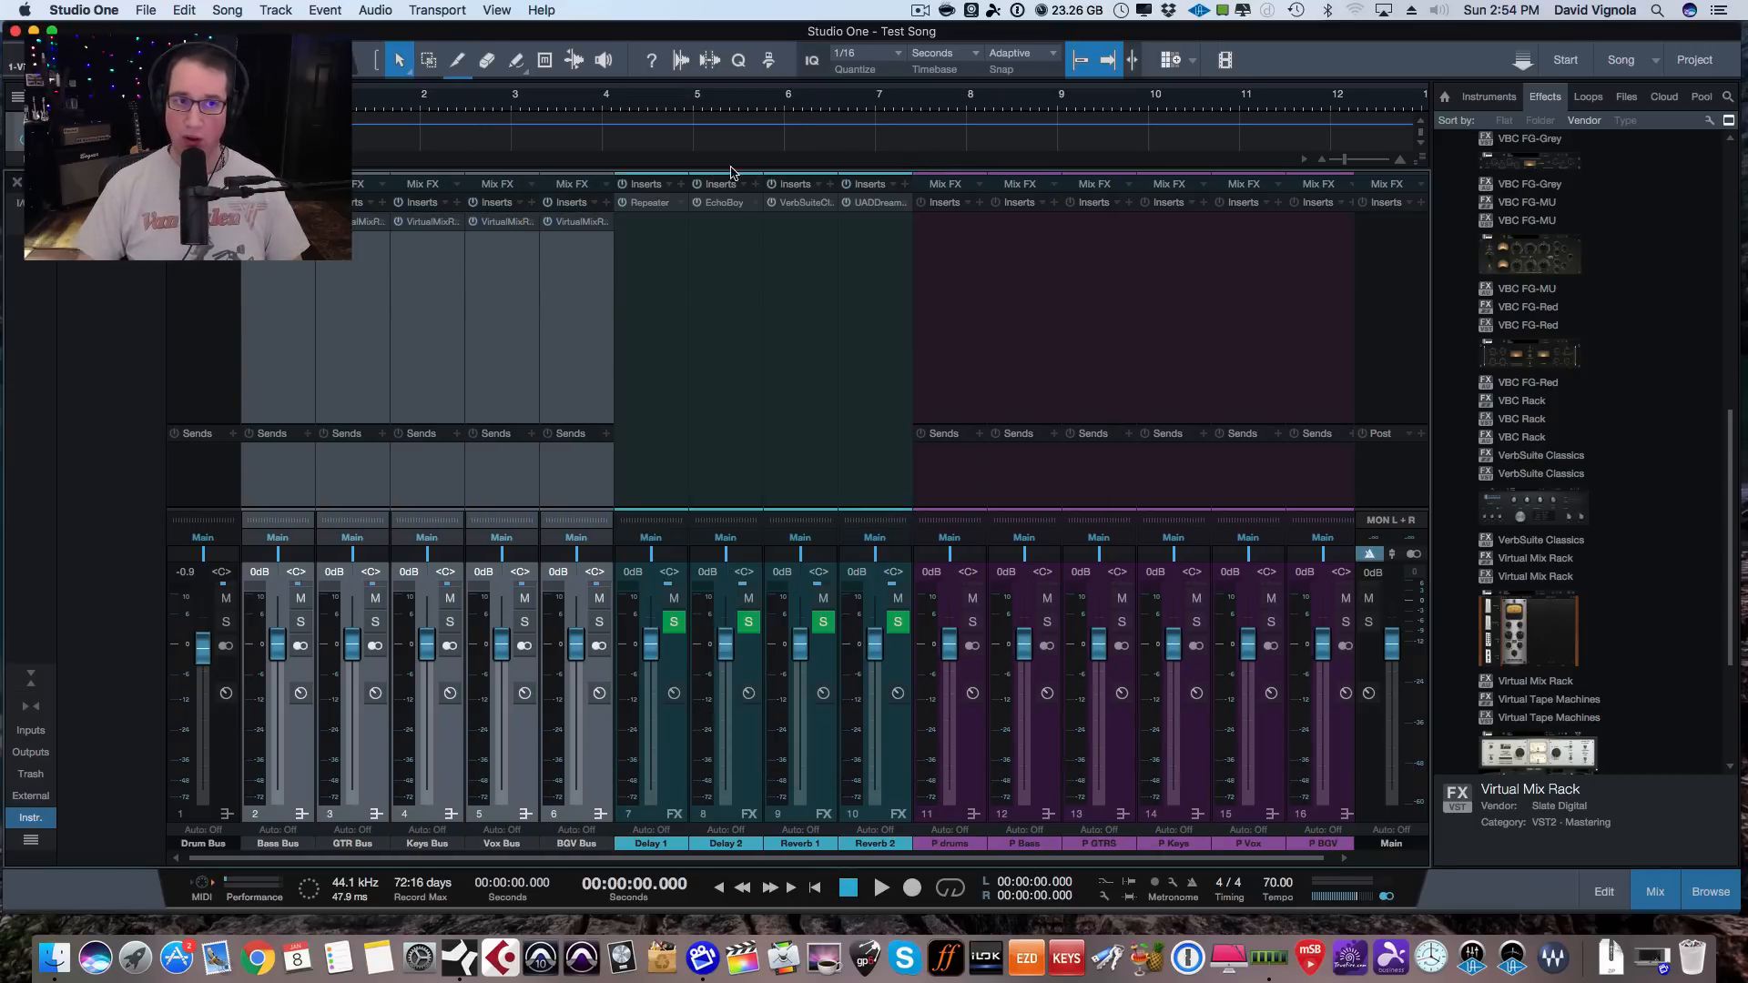
Copy the Virtual Mix Rack to all parallel buses from P drums through P BGV and check the copy on P drums.
click(940, 819)
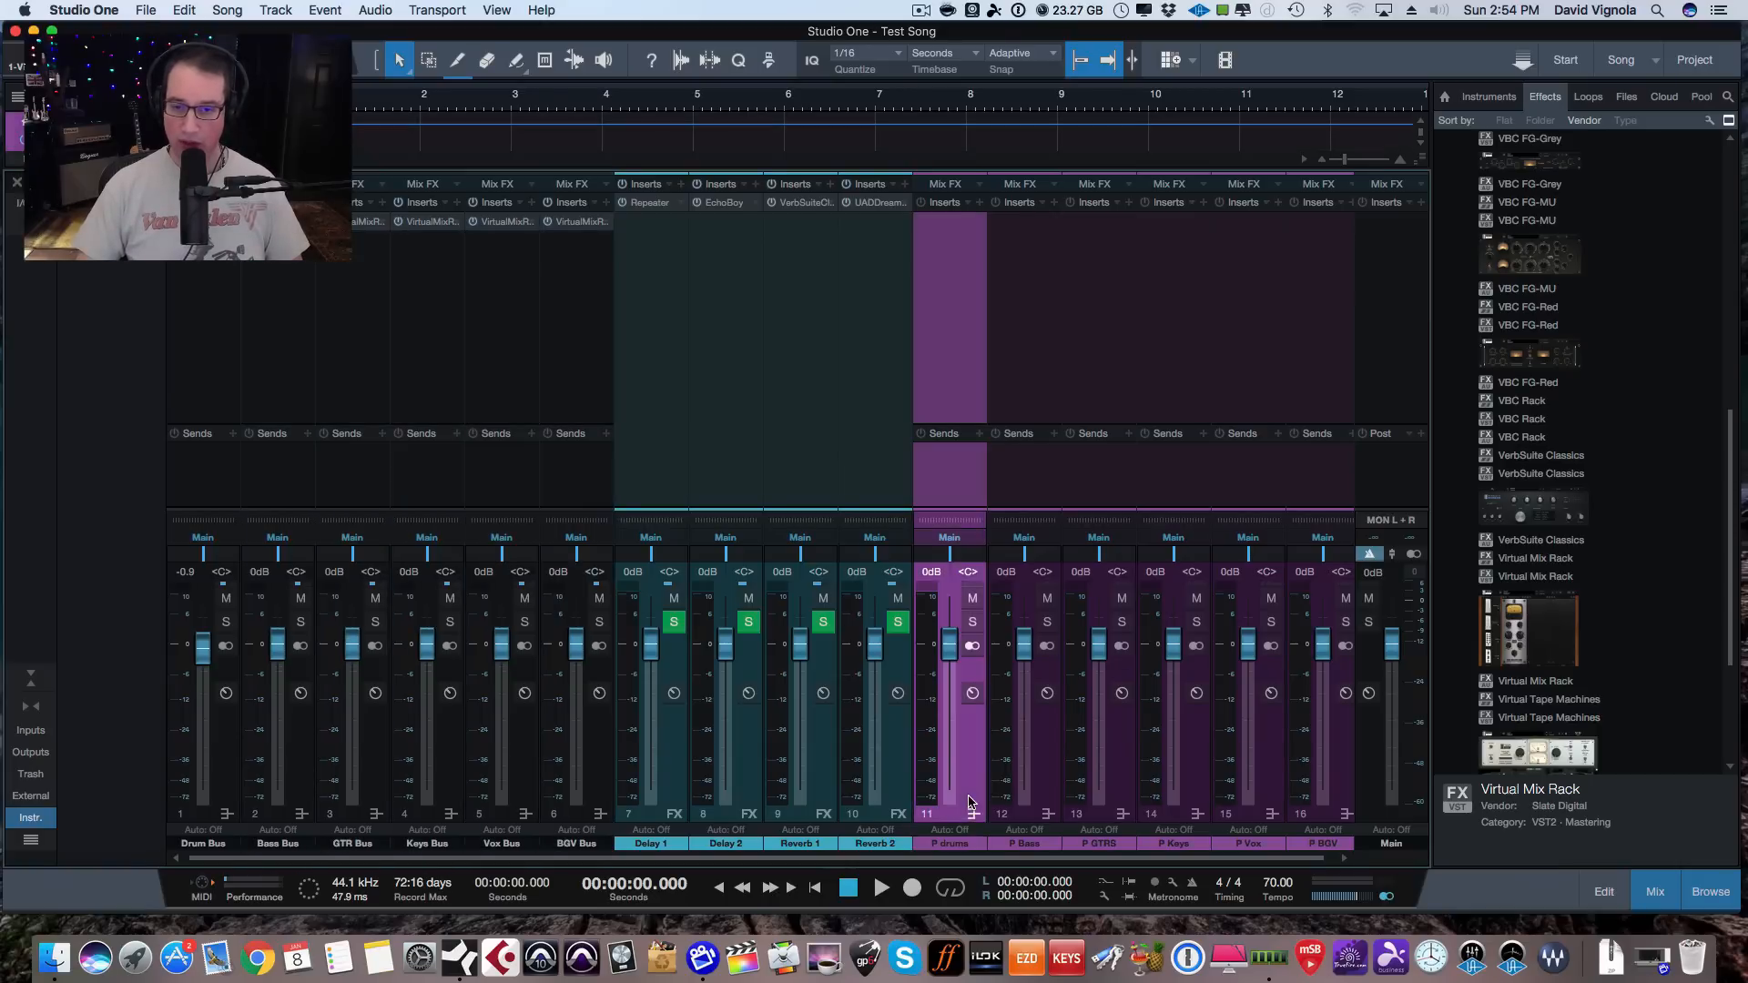
shift+click(1339, 806)
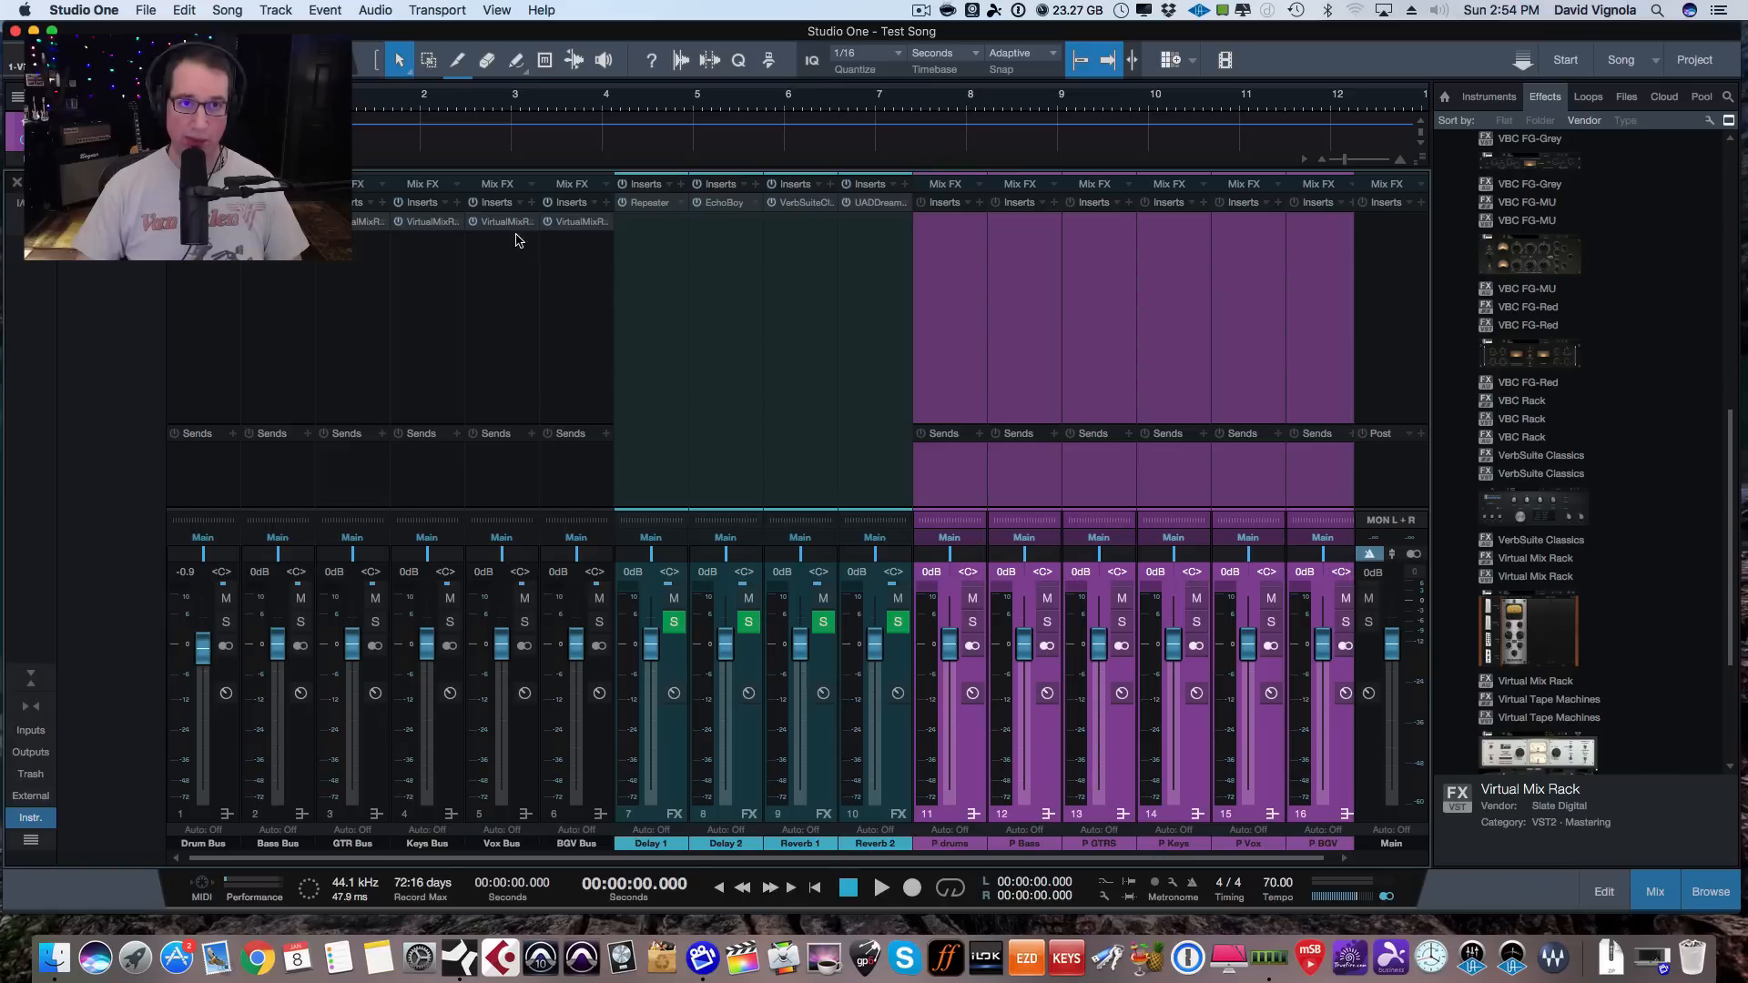
drag(571, 228, 969, 249)
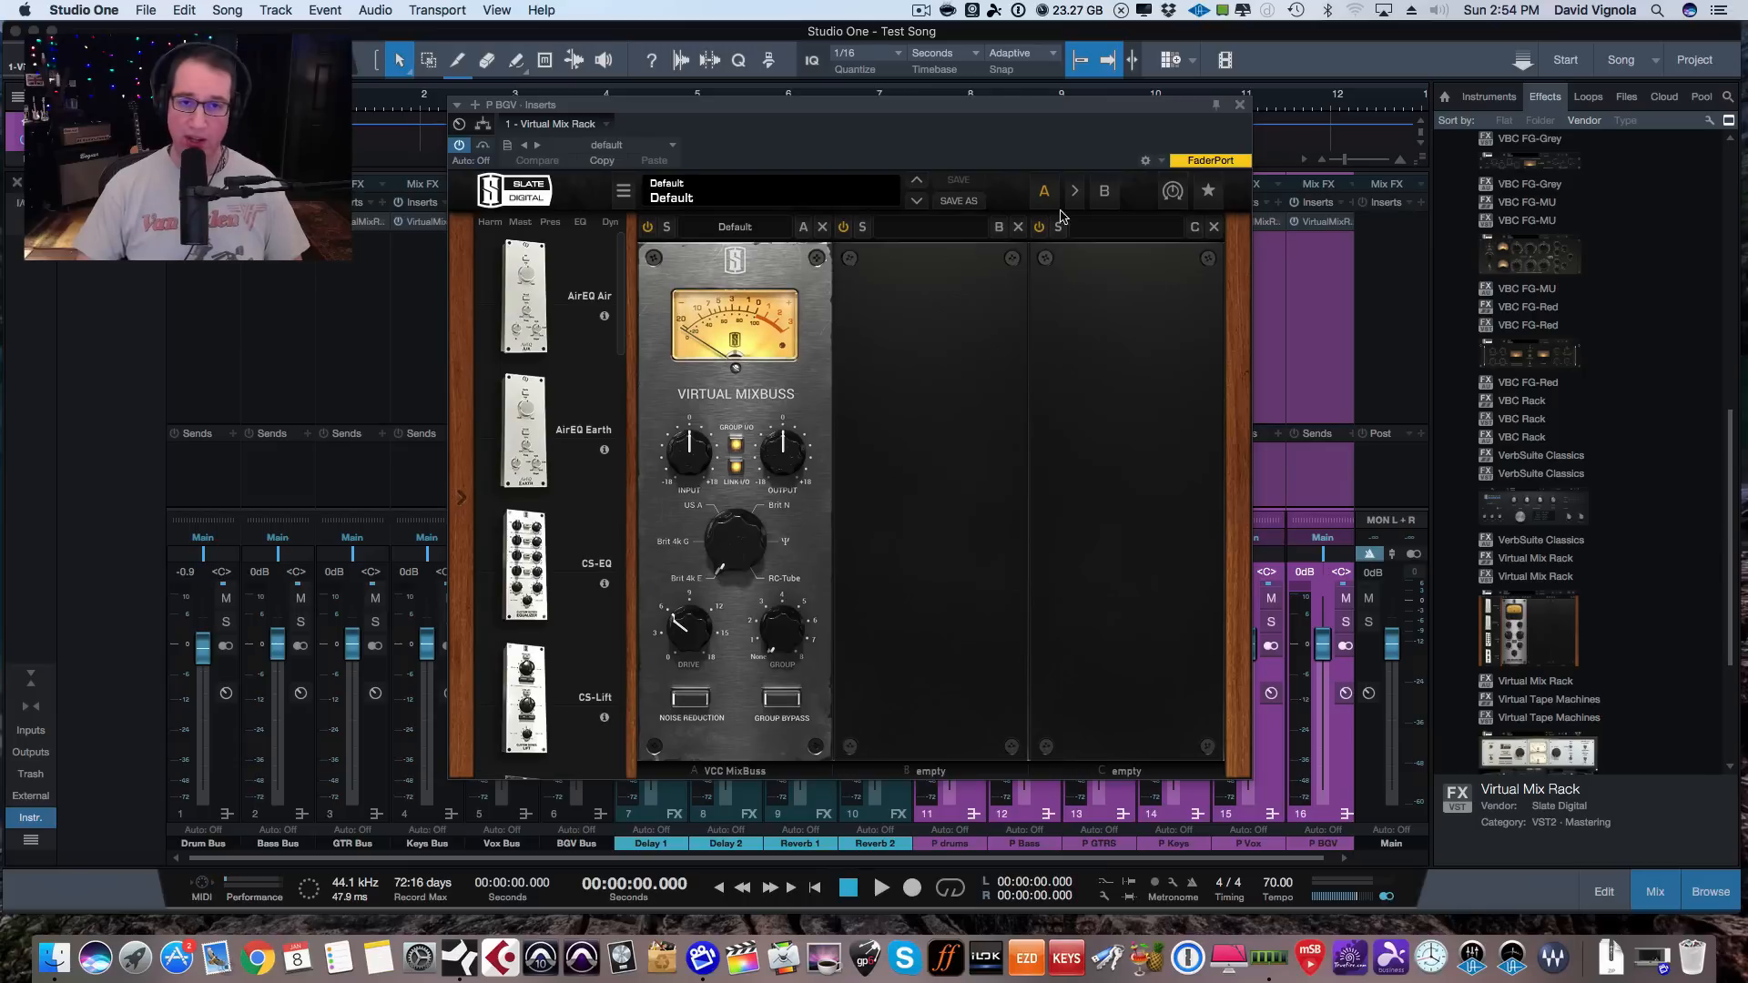
click(1239, 106)
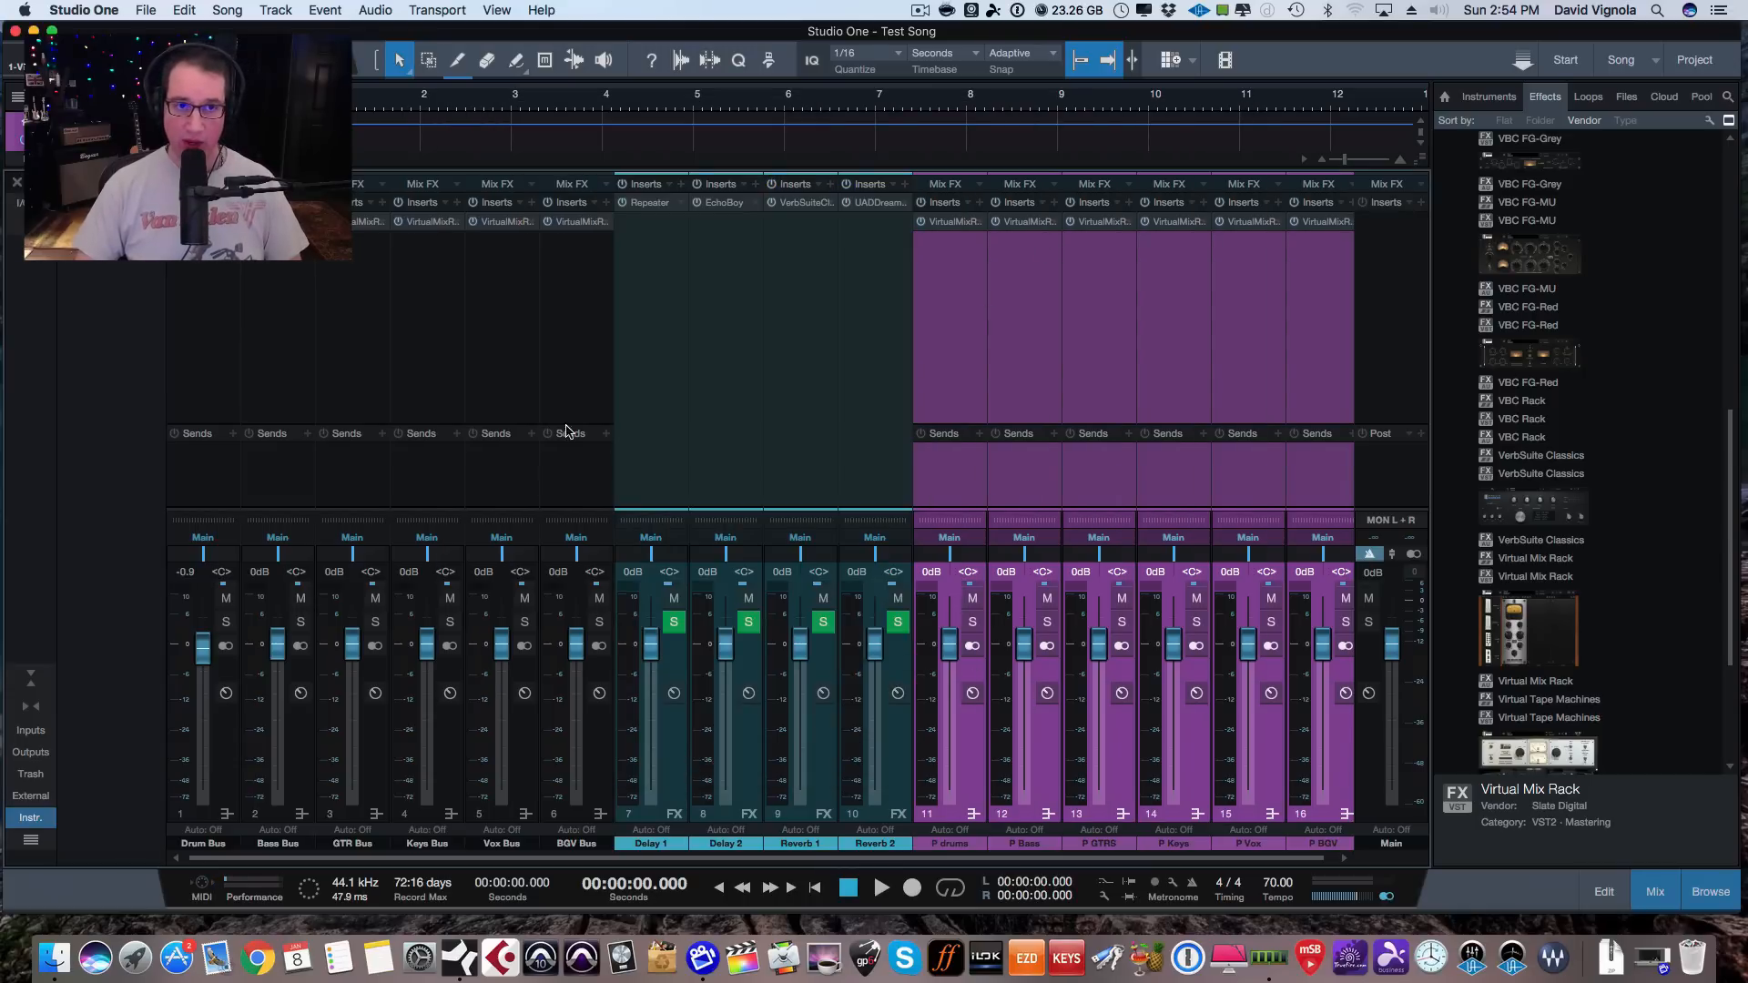
click(952, 222)
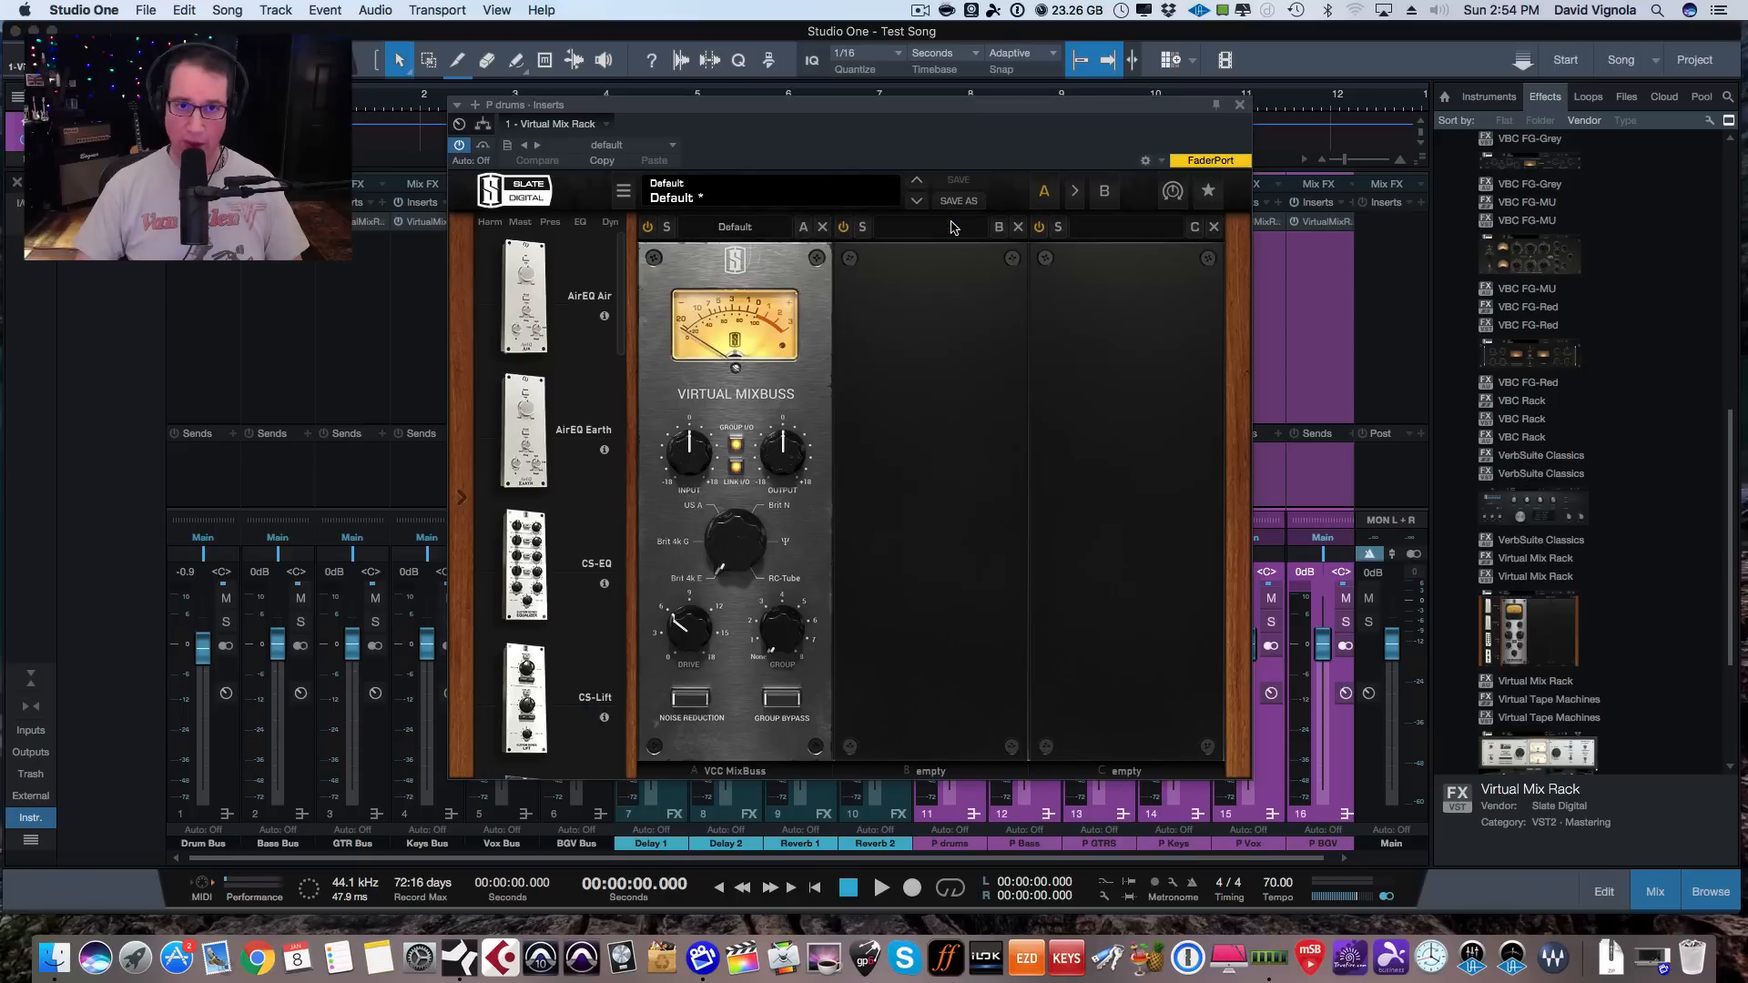
click(1240, 107)
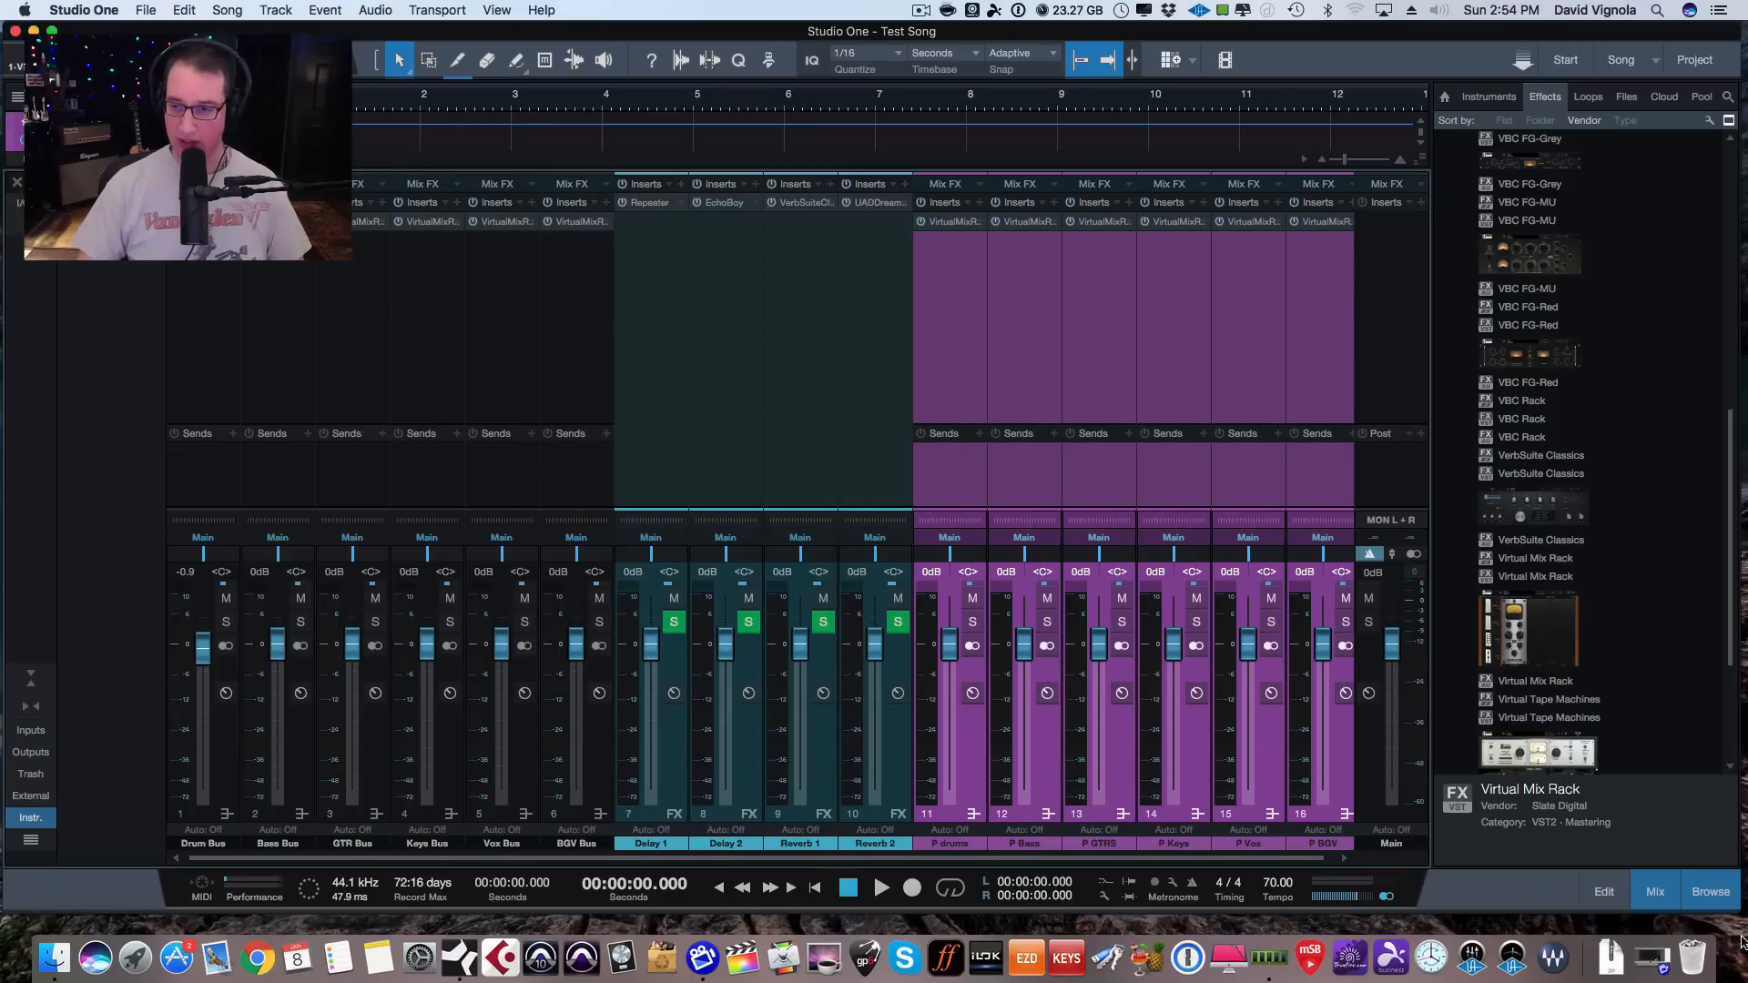
Insert the Virtual Mix Rack on the Main channel, load VCC MixBuss into its slot A and close the window.
click(1708, 900)
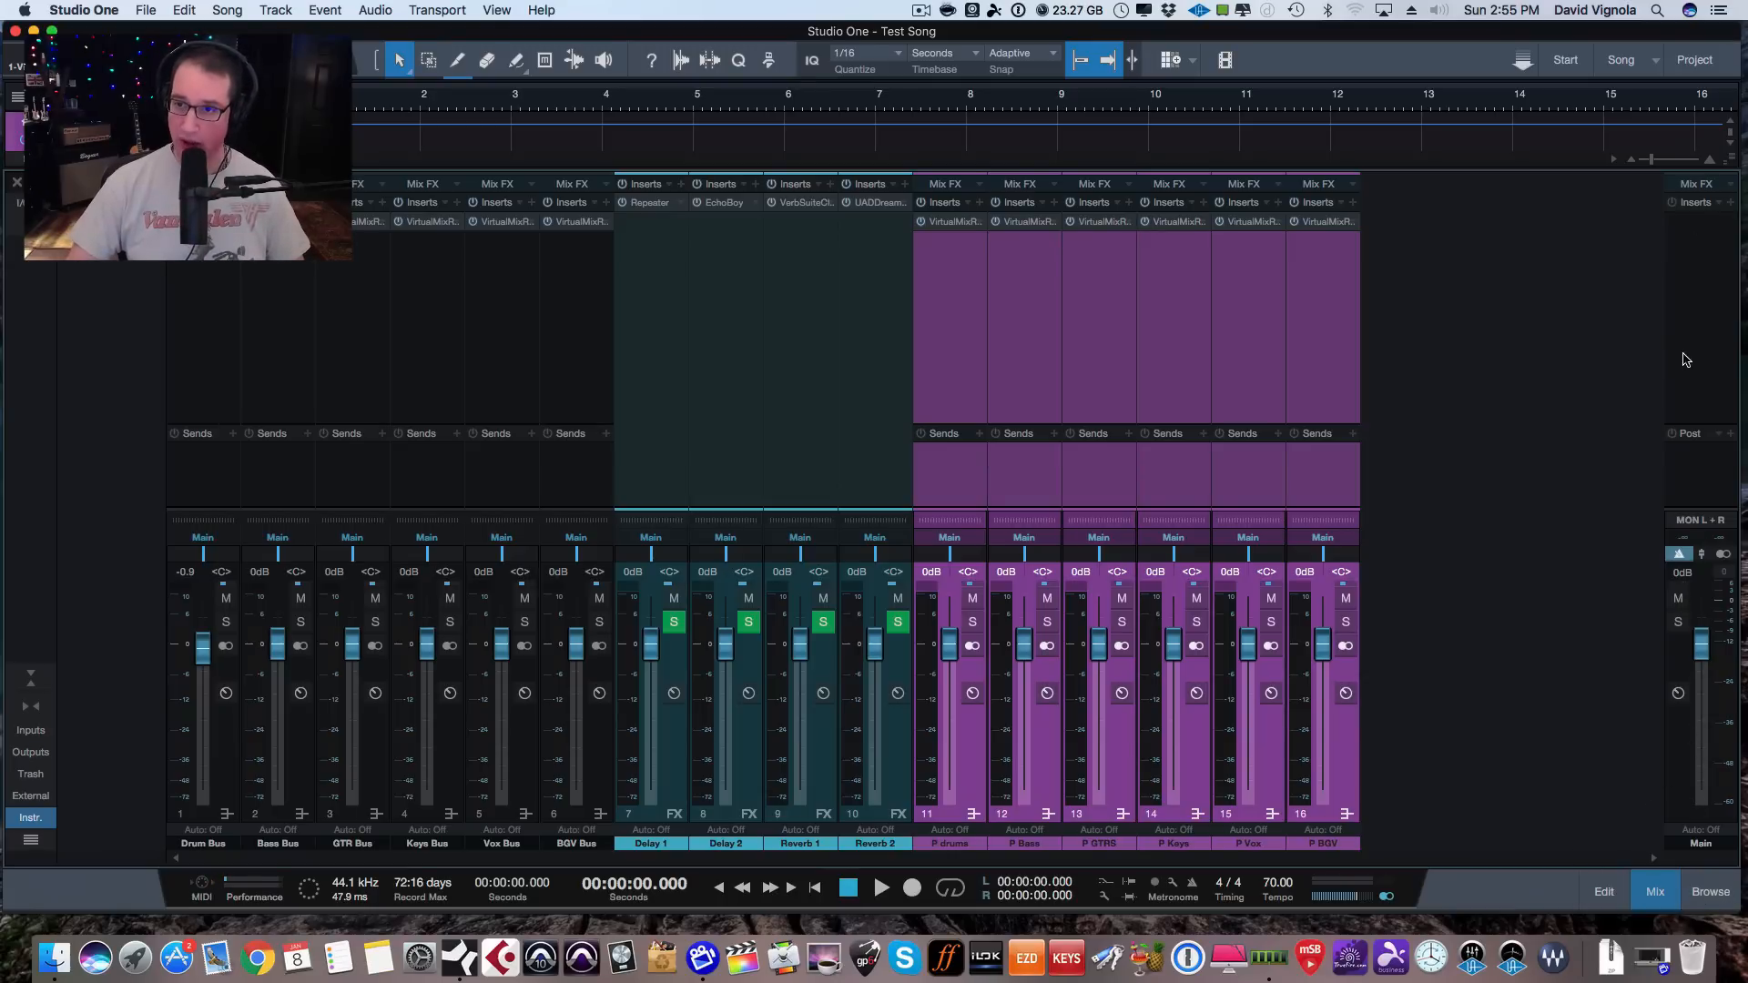
click(1707, 901)
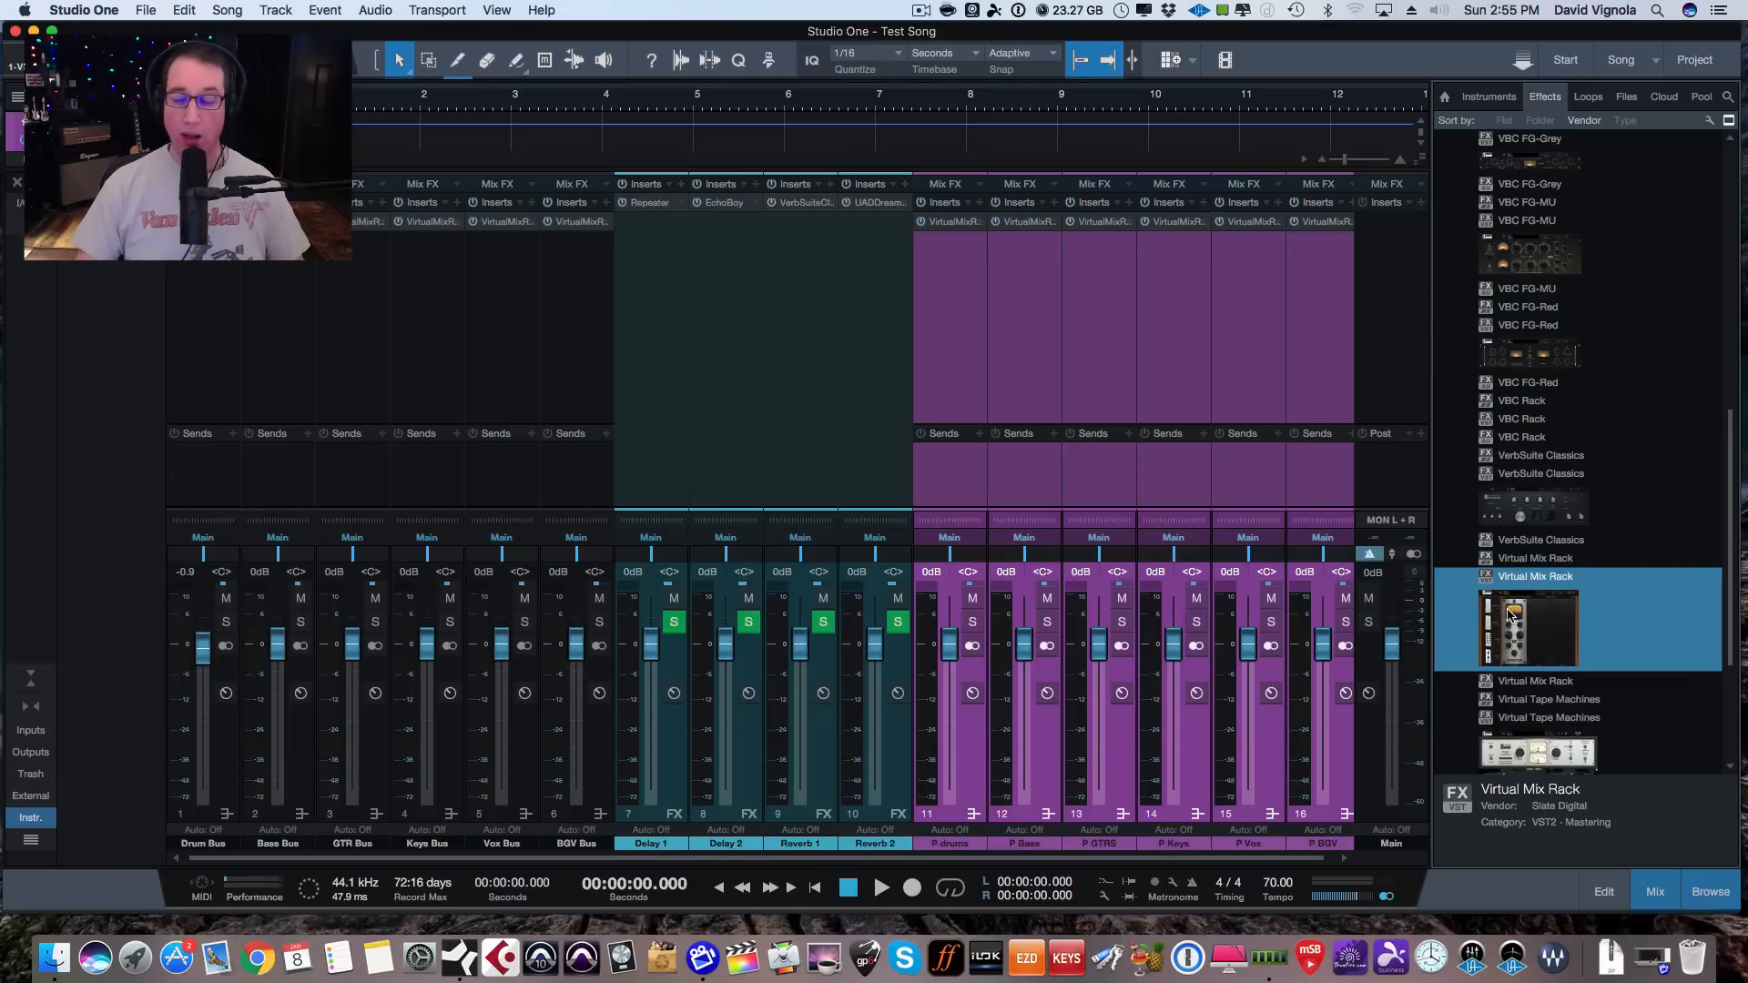
drag(1508, 615, 1390, 243)
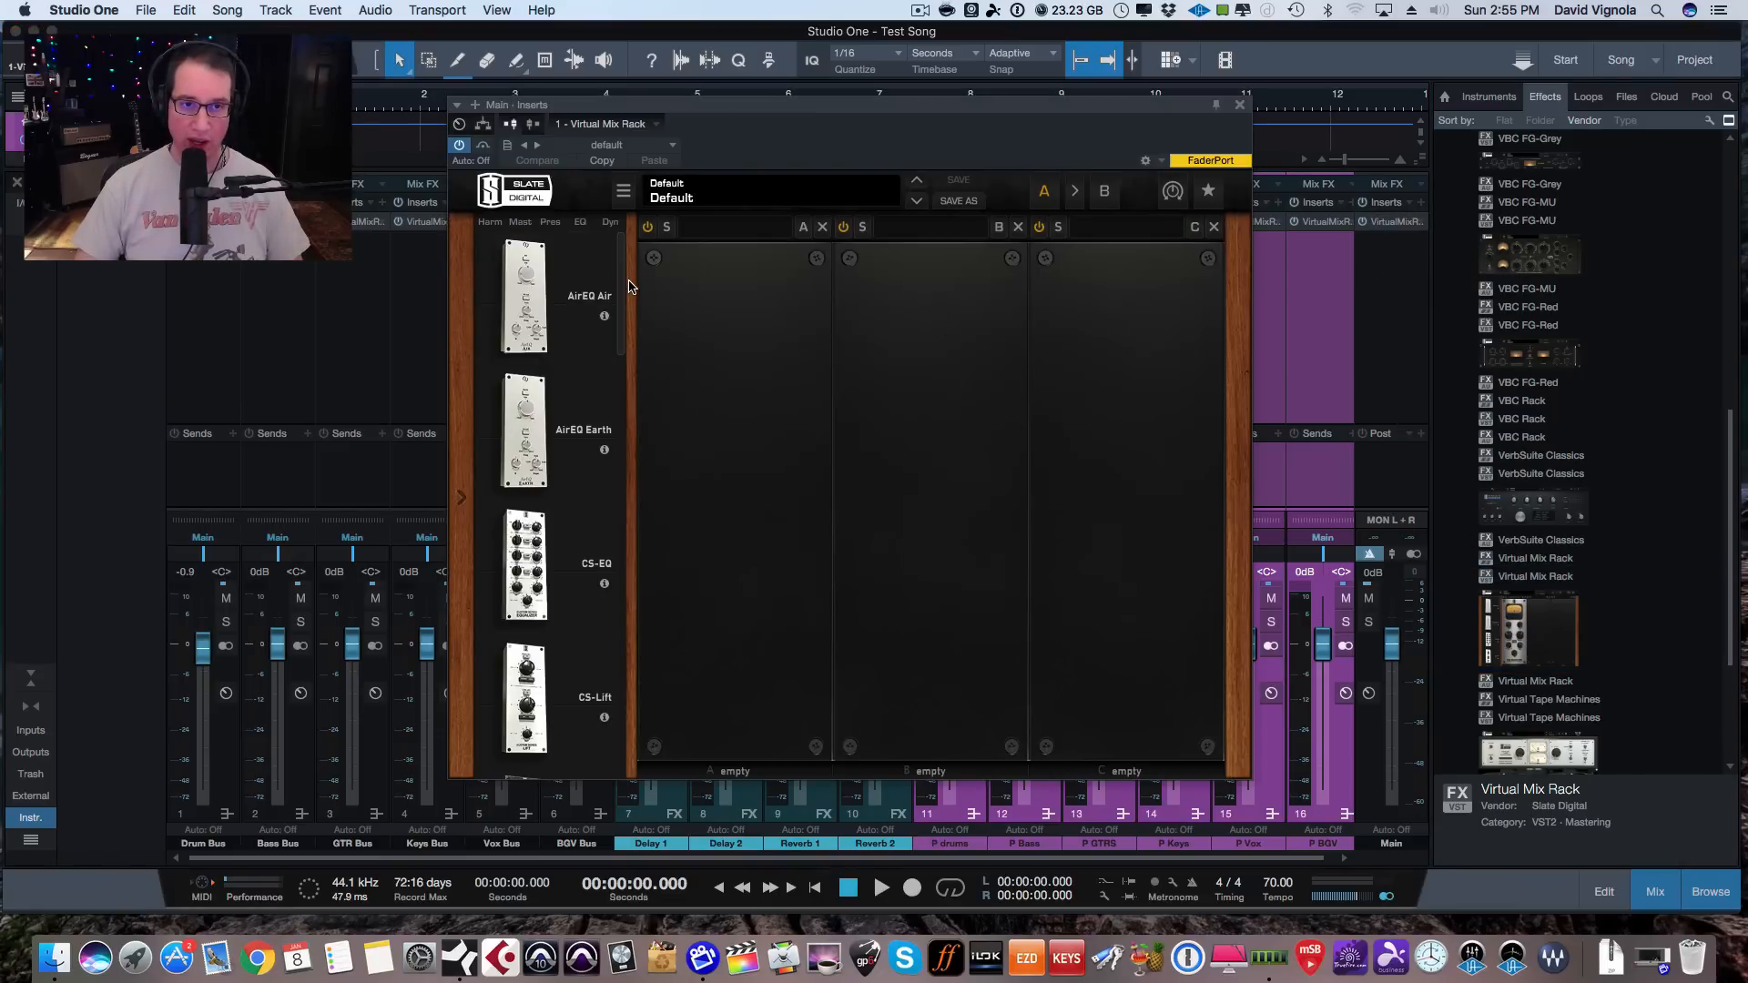
scroll(537, 546, down, 15)
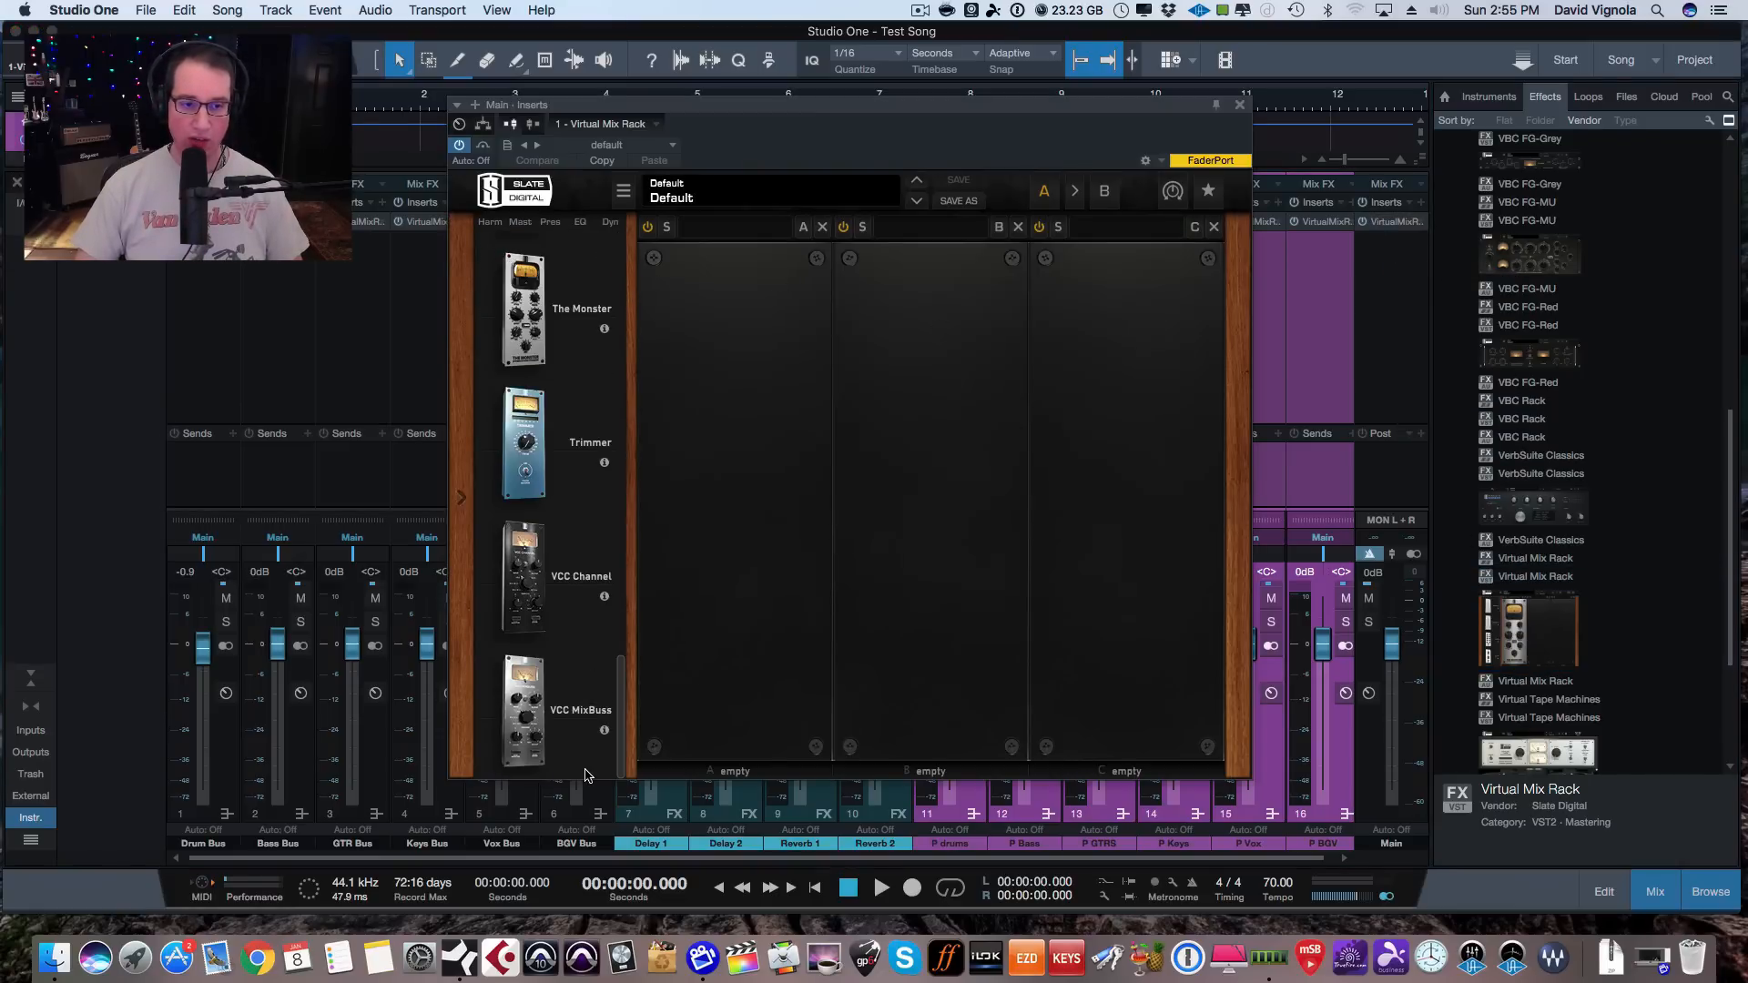
drag(533, 732, 733, 492)
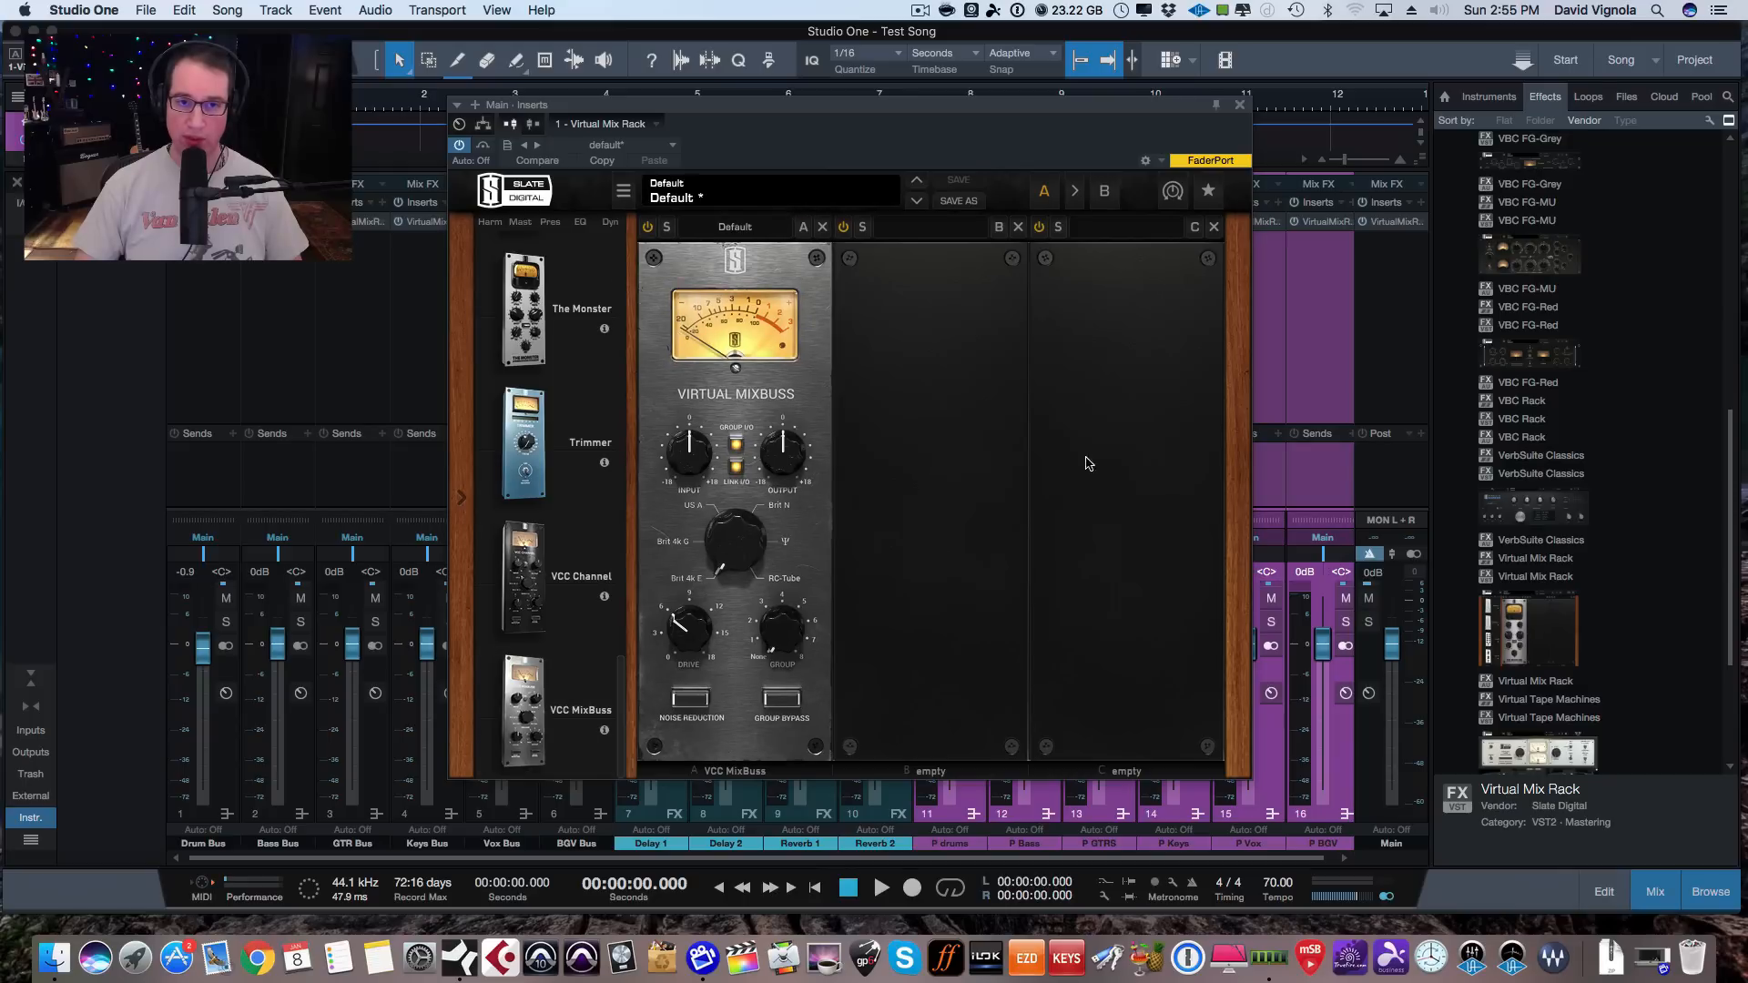
click(1239, 108)
scroll(1559, 451, up, 3)
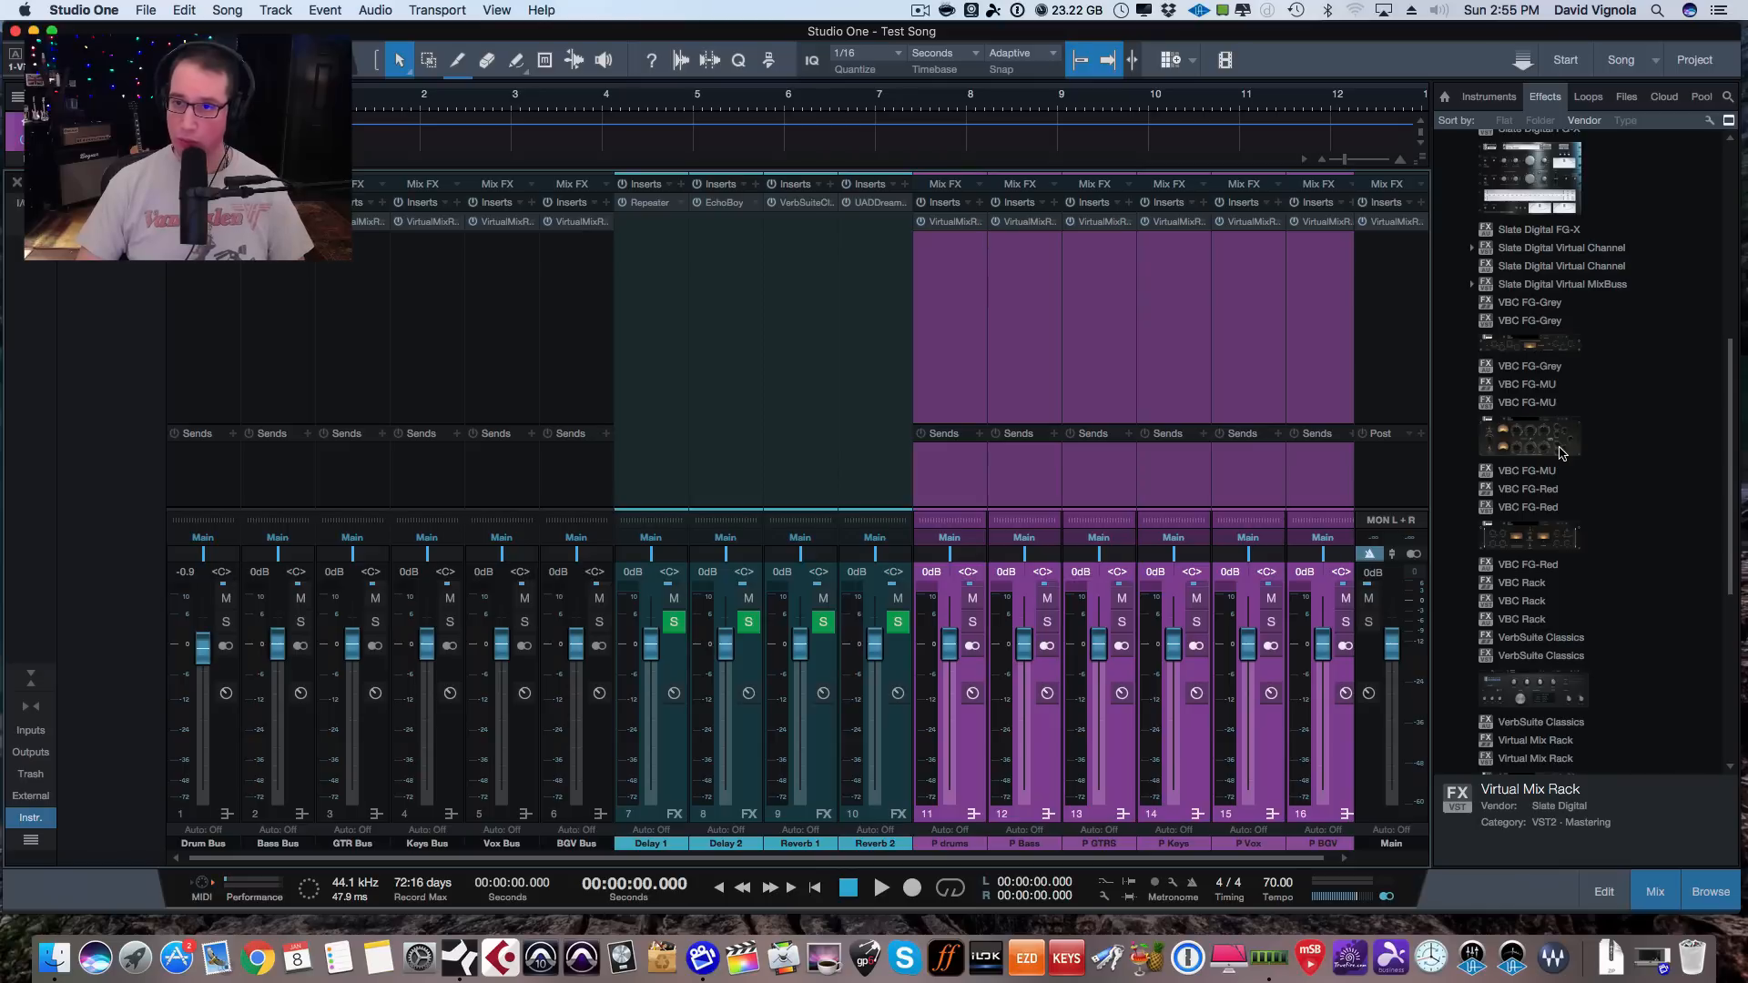
Insert VBC Rack on the Main channel, power off its FG-MU, FG-Red and FG-Grey compressors and close the window.
scroll(1558, 452, down, 1)
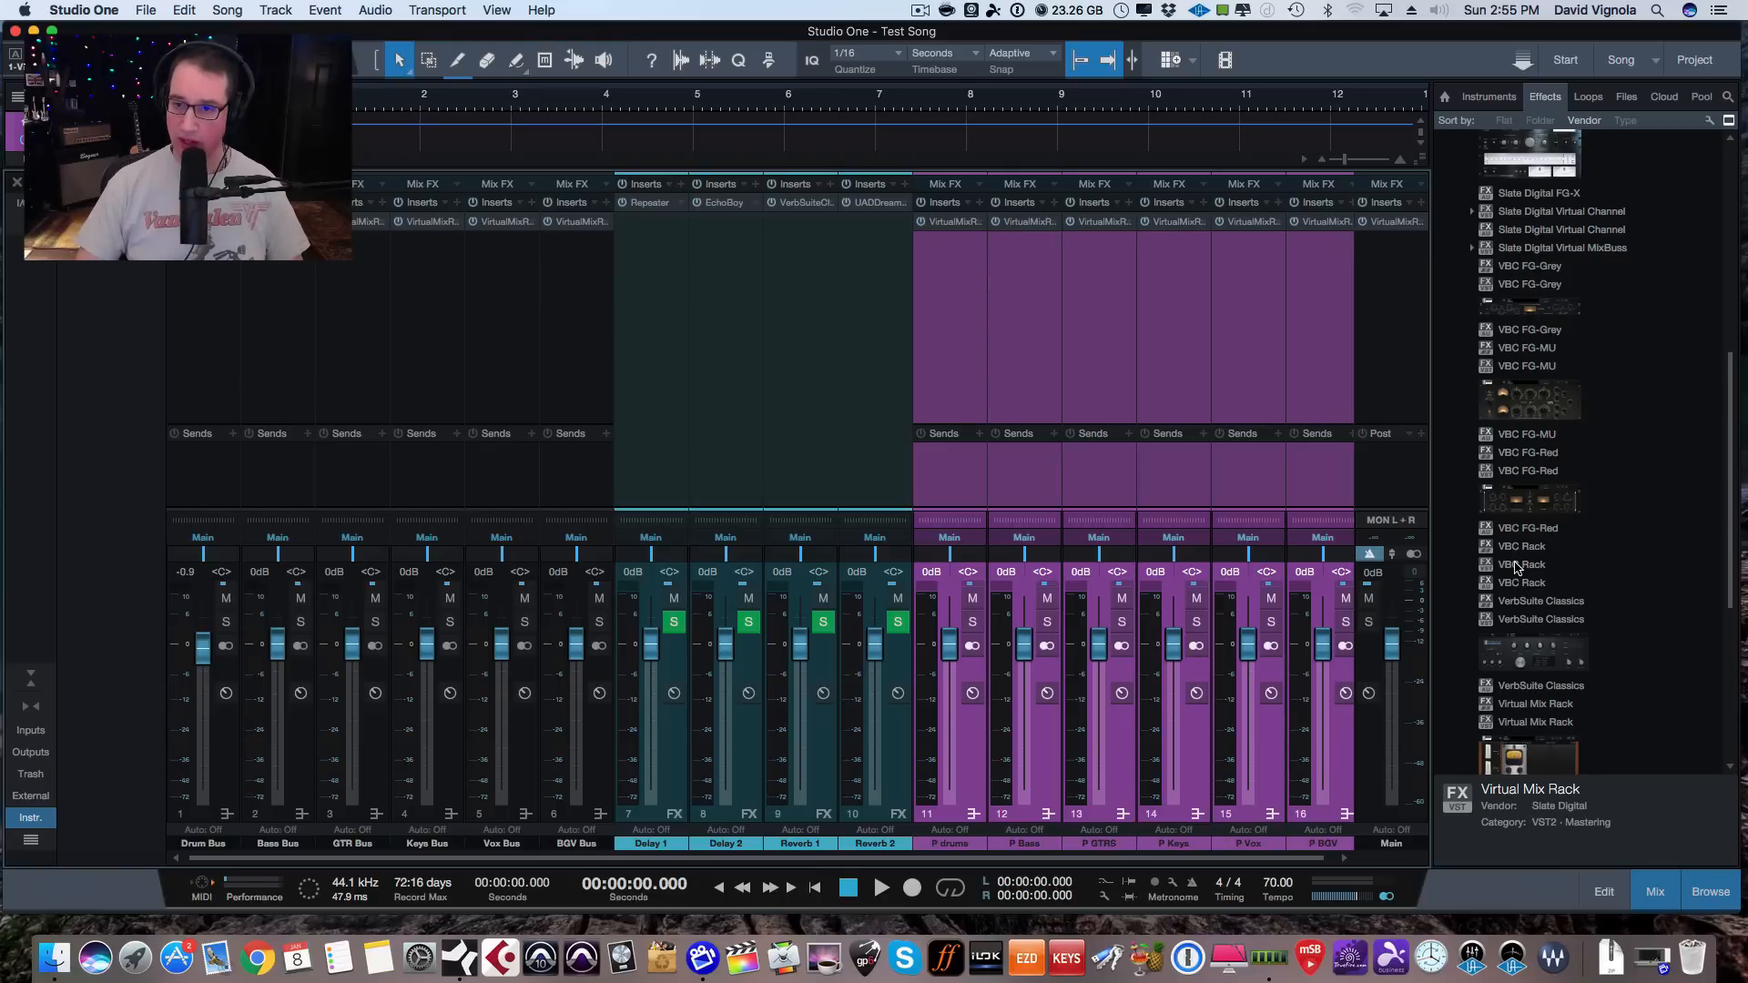
drag(1517, 567, 1403, 287)
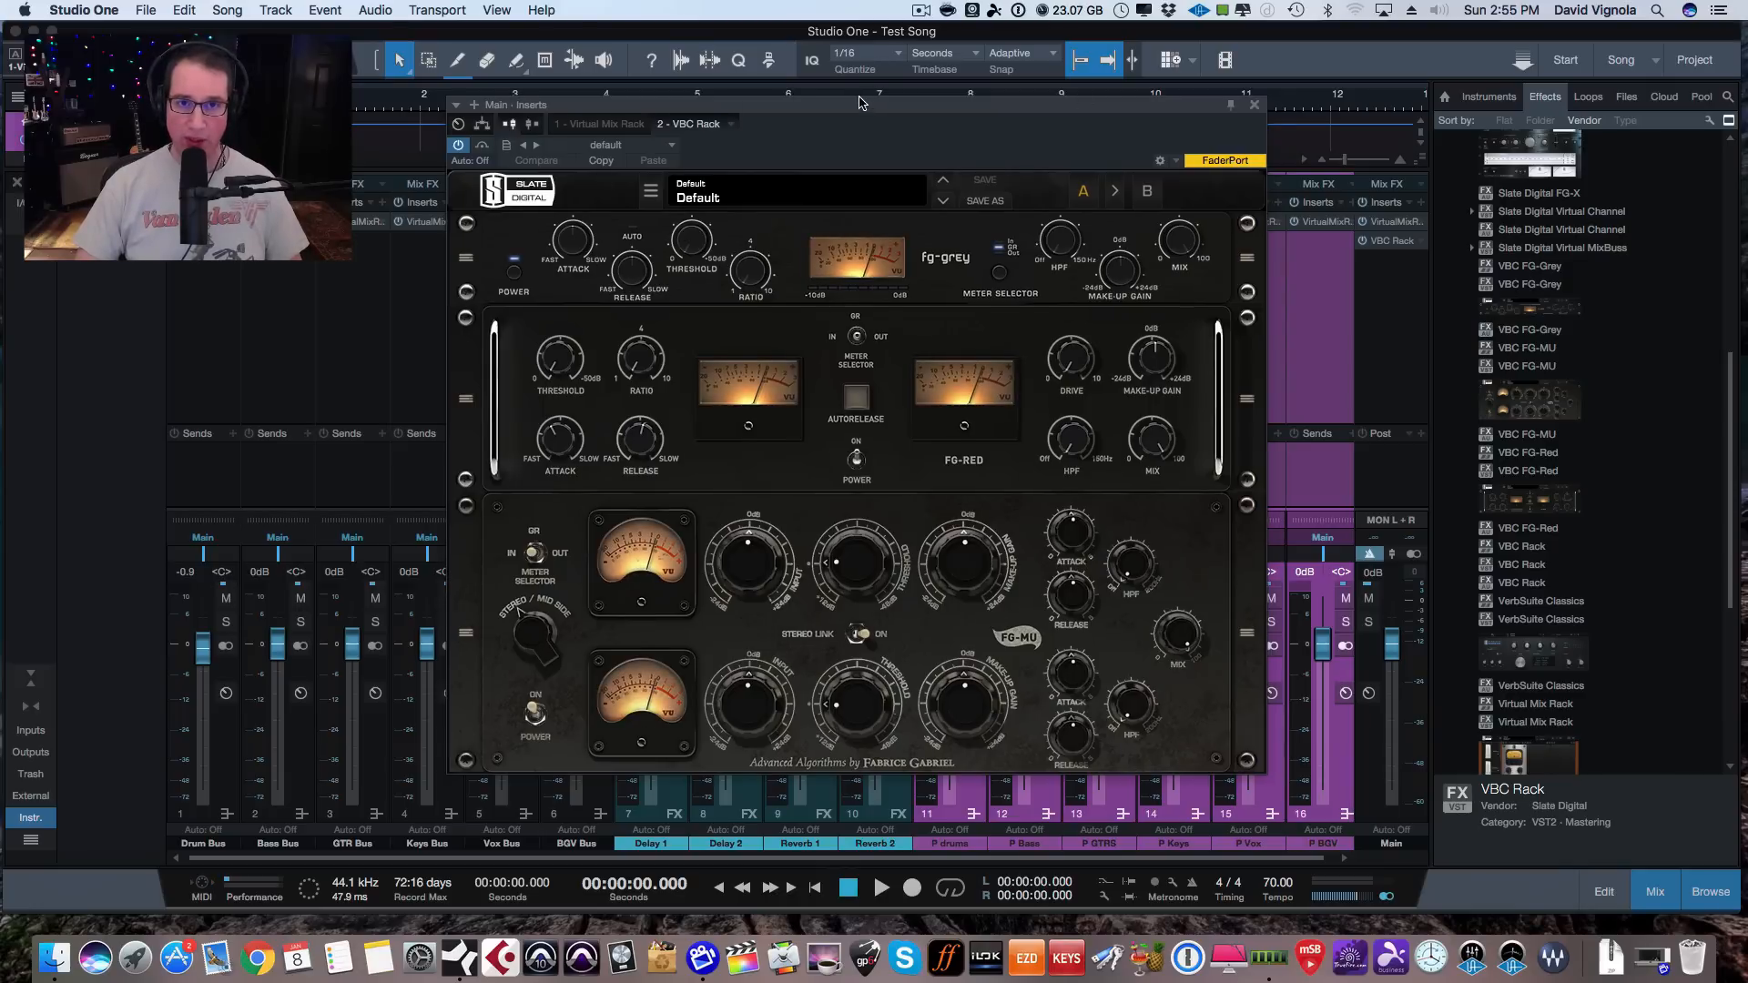
drag(860, 103, 857, 92)
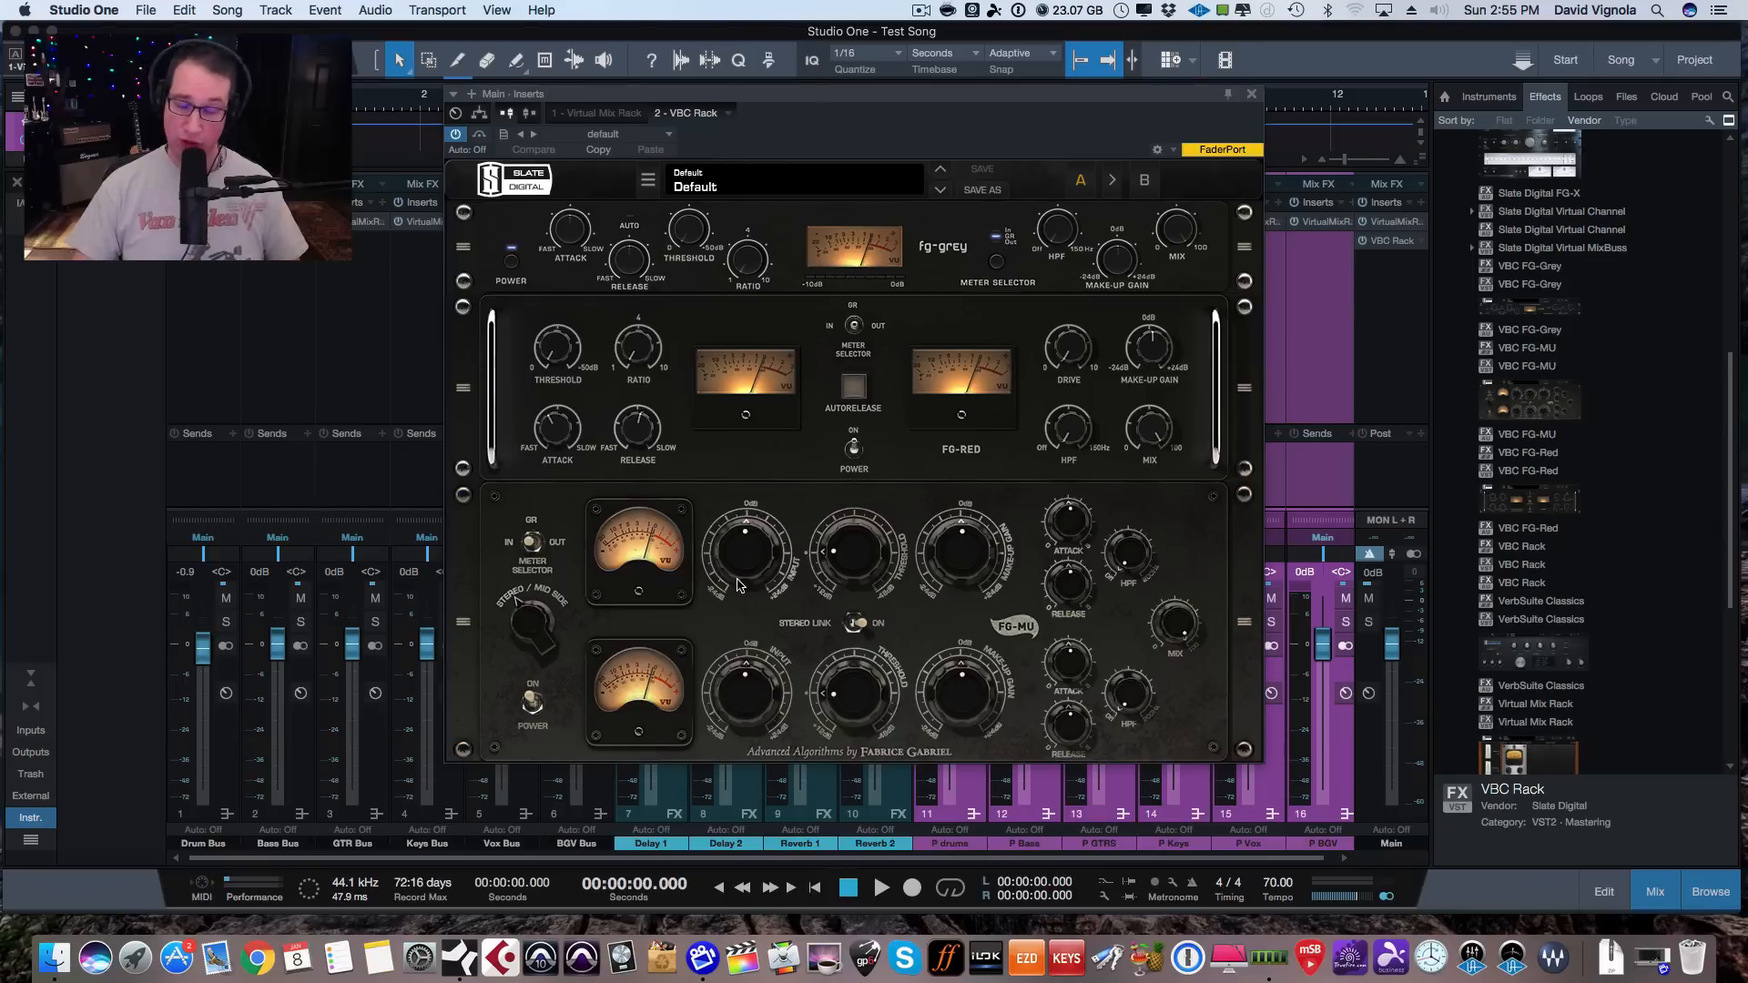
click(532, 705)
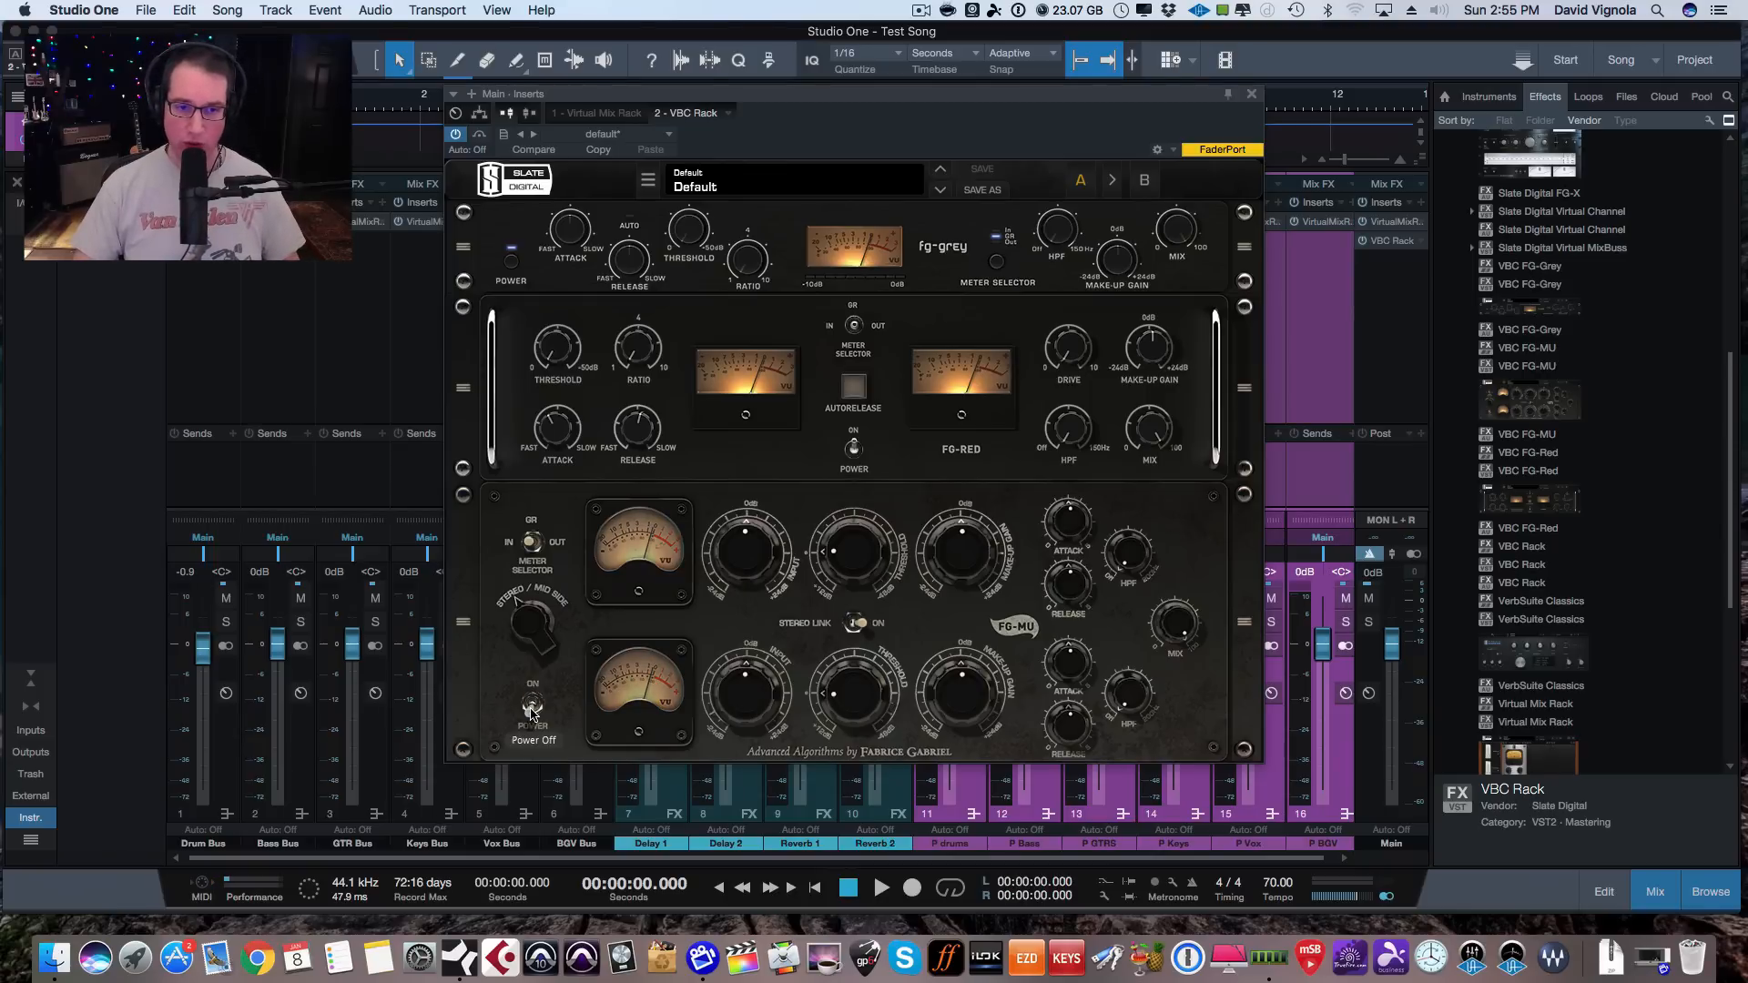
click(853, 449)
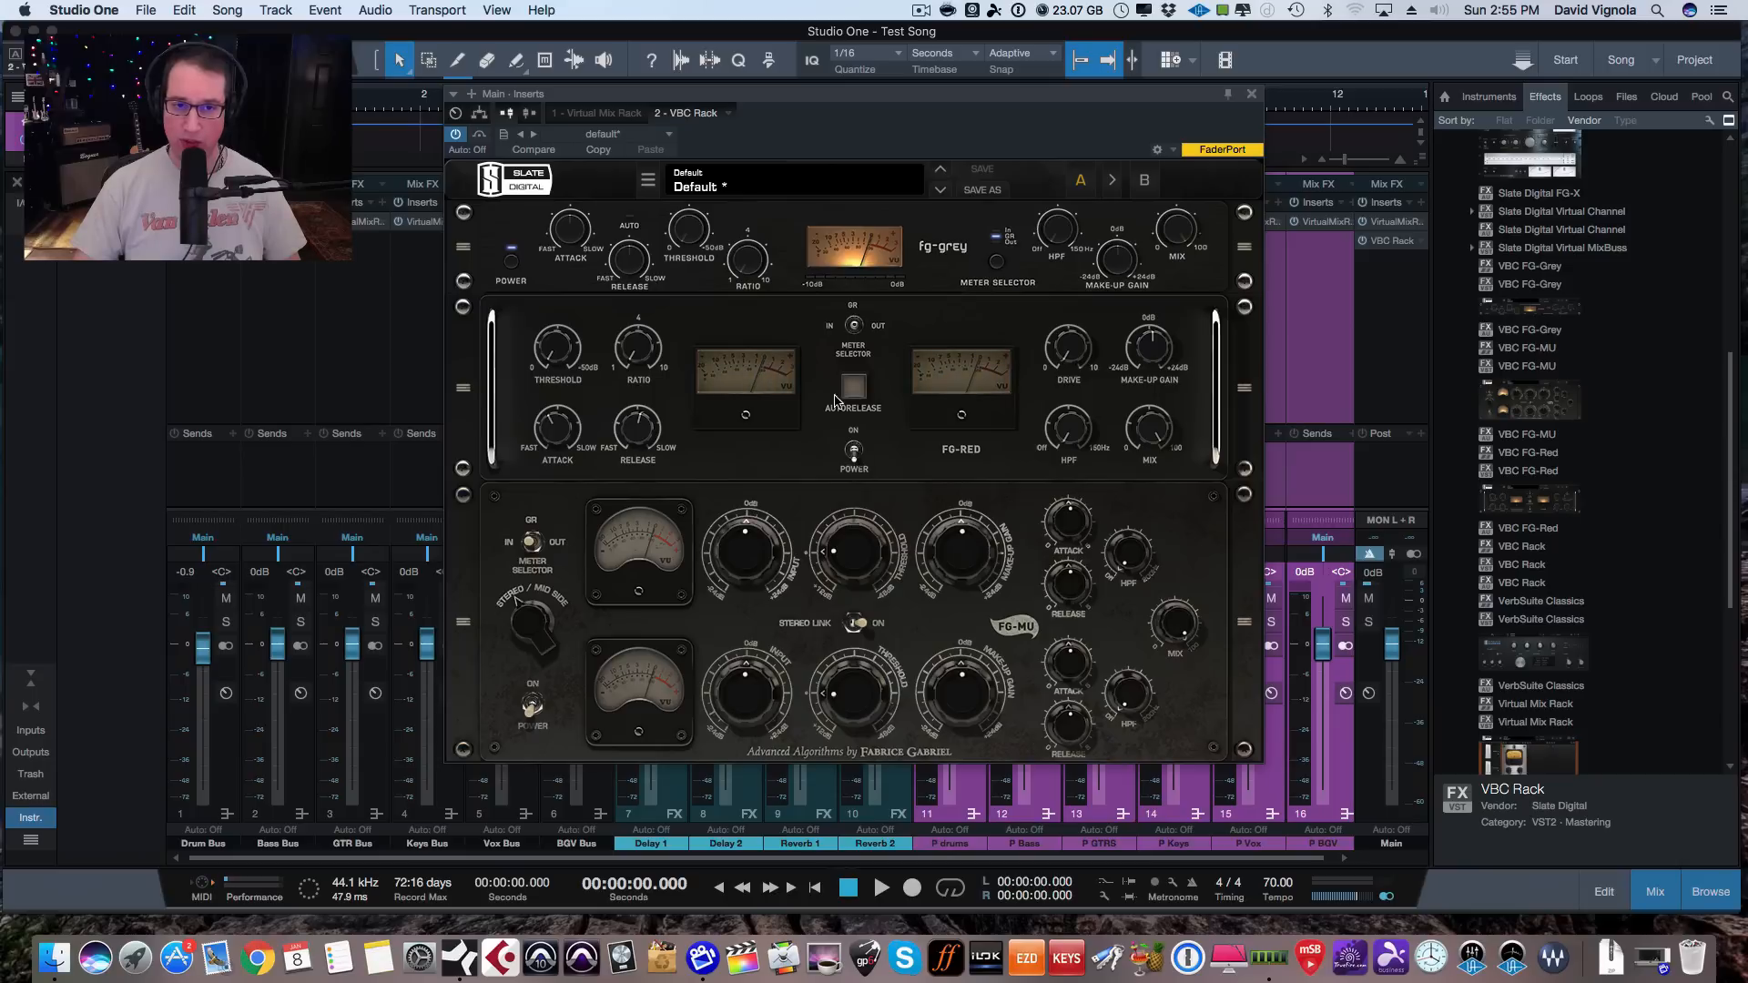
click(506, 263)
click(1253, 94)
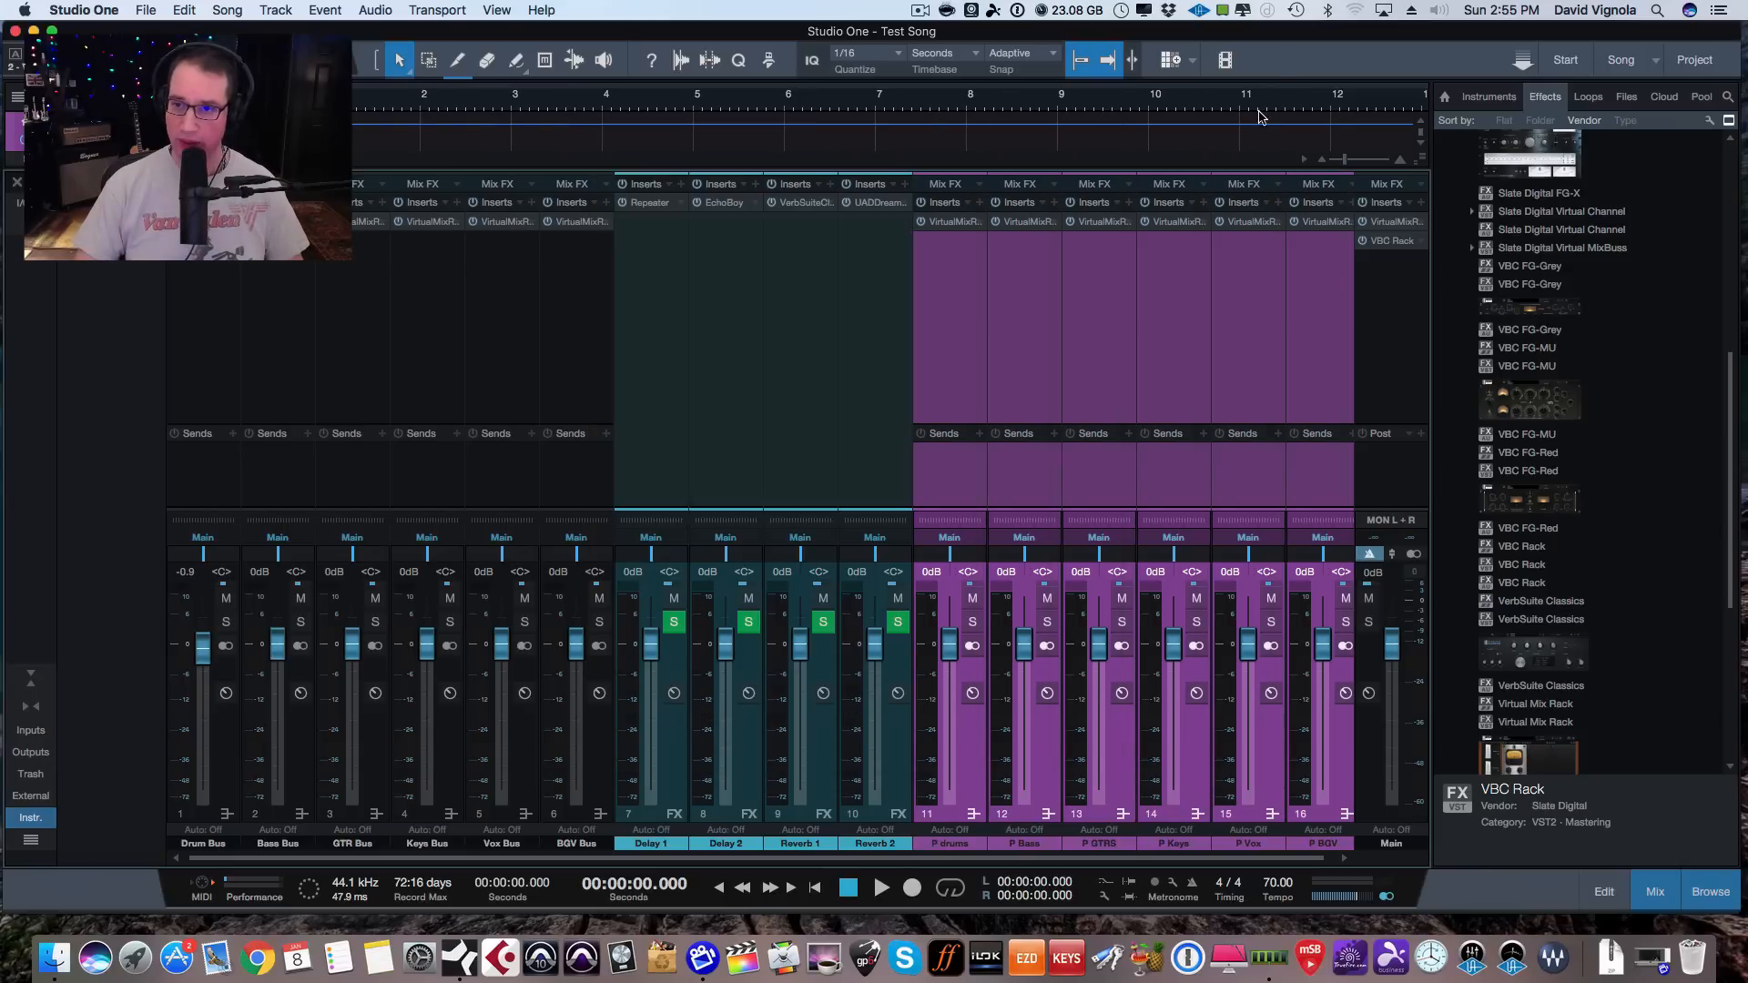
Insert a second Virtual Mix Rack on the Main channel below VBC Rack.
scroll(1616, 706, down, 2)
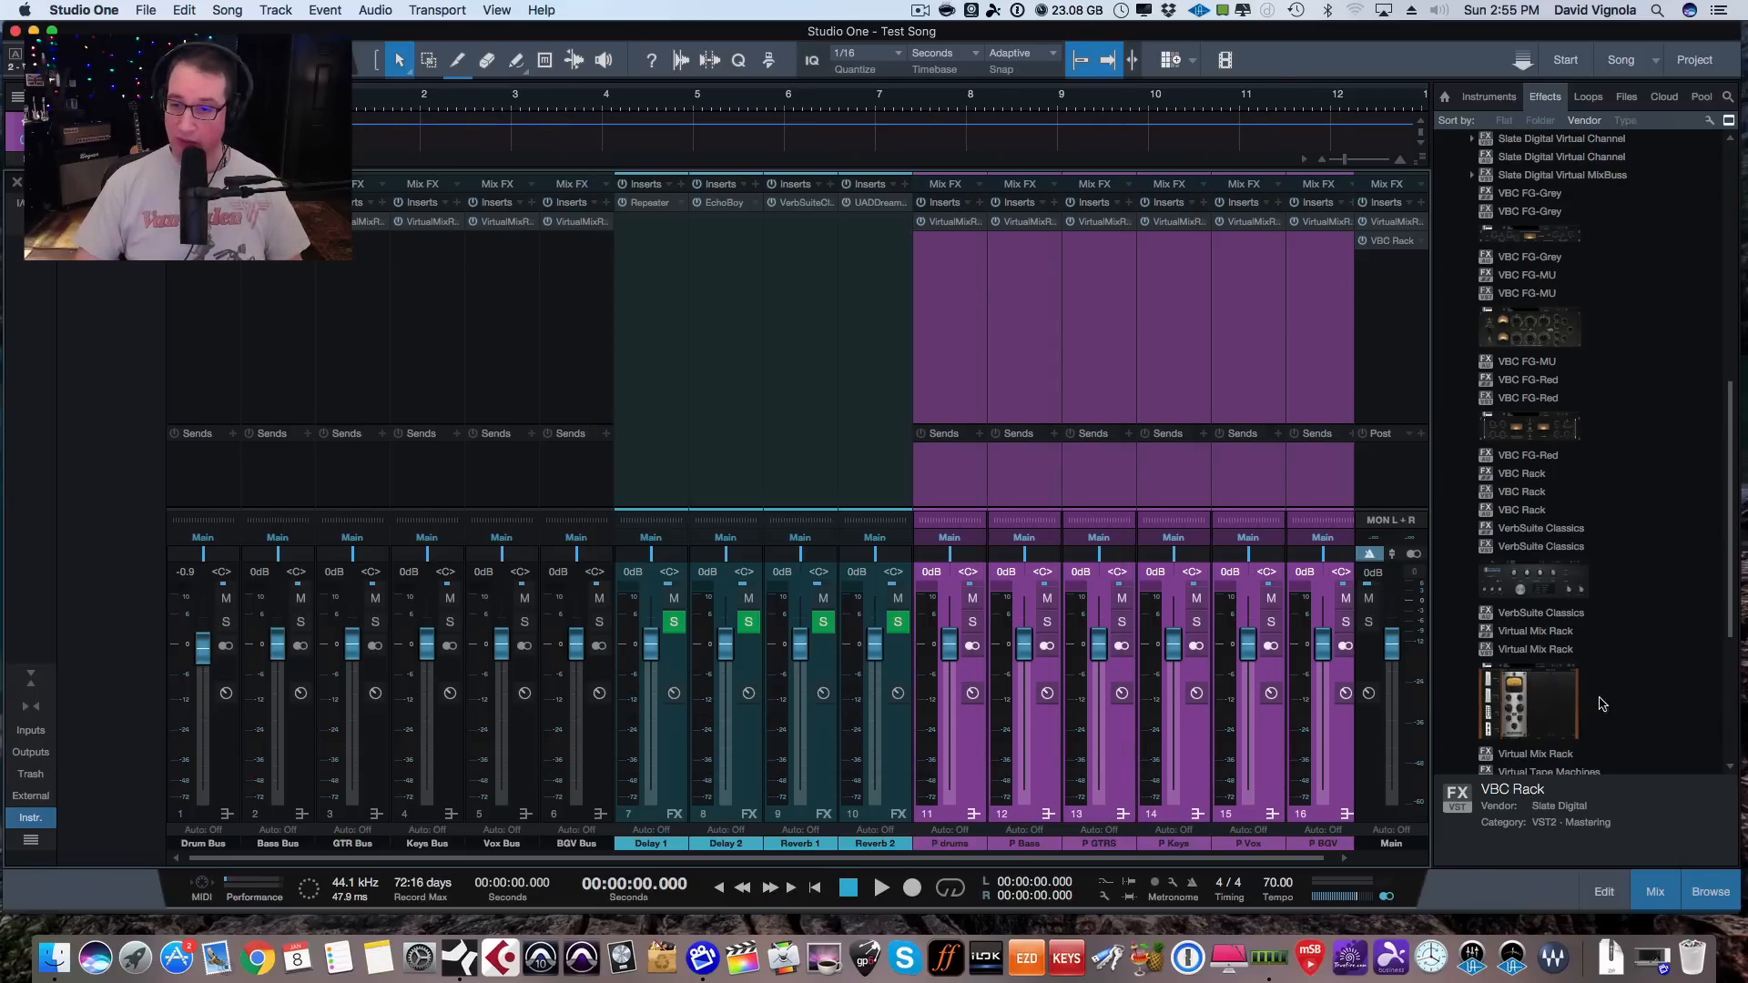
click(1529, 709)
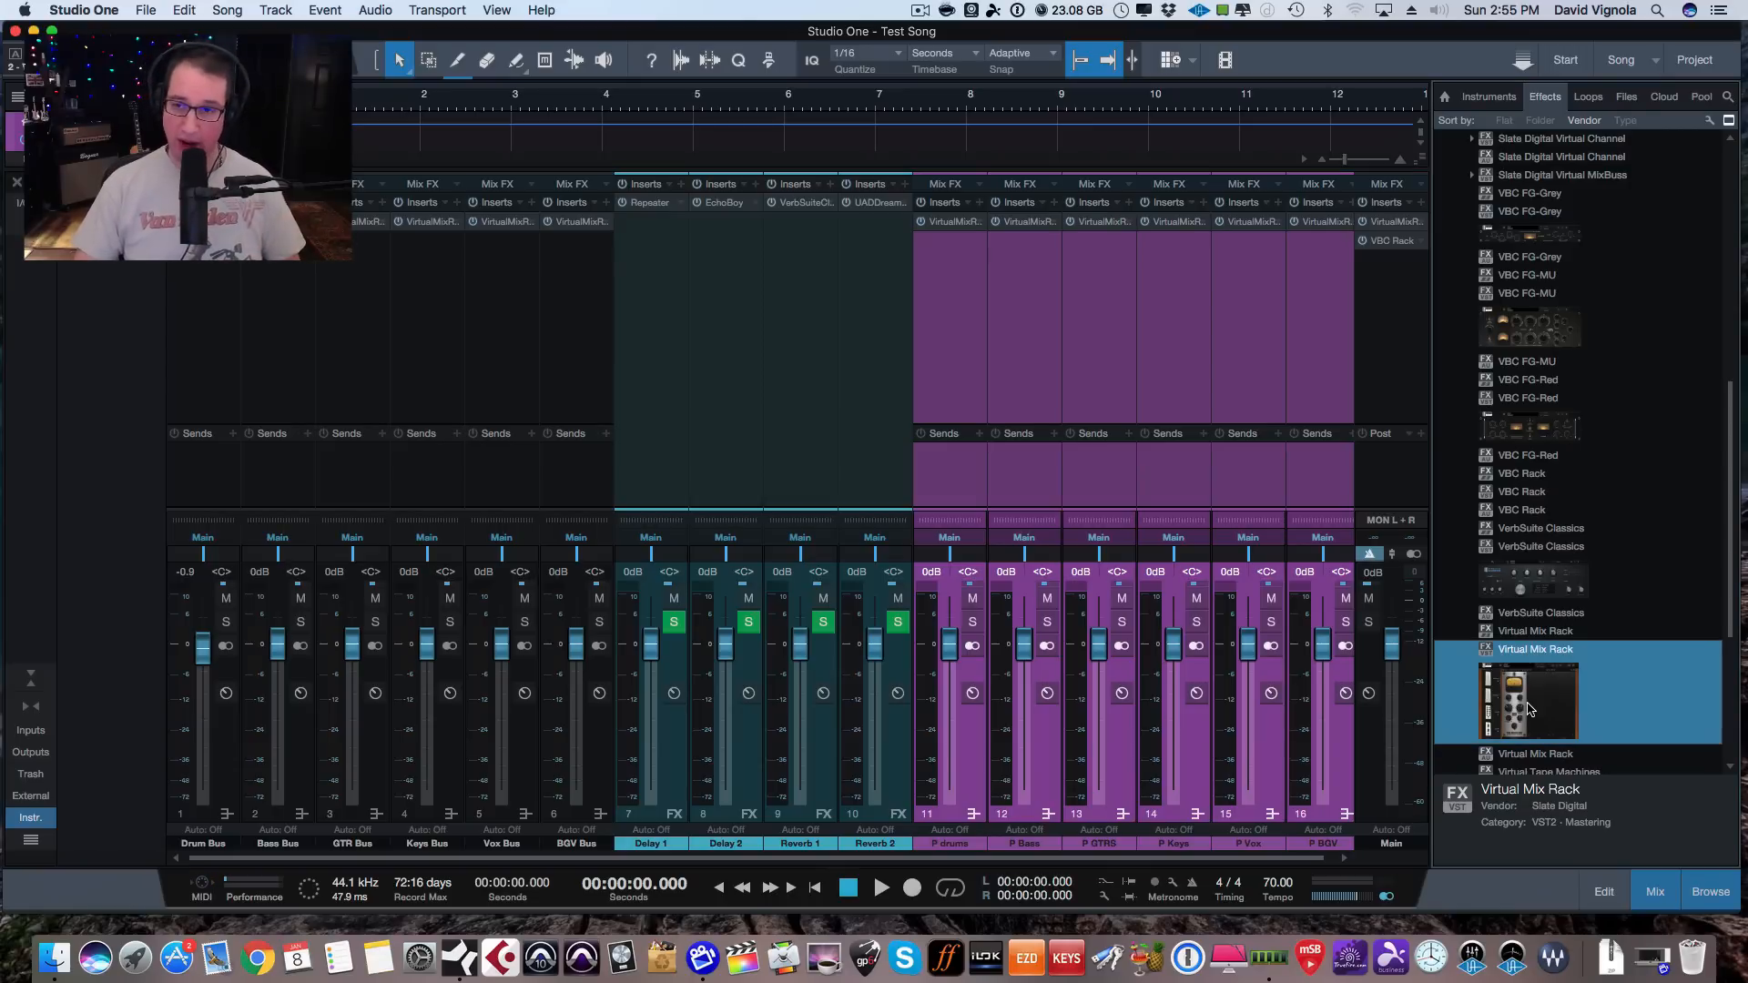
drag(1529, 709, 1396, 281)
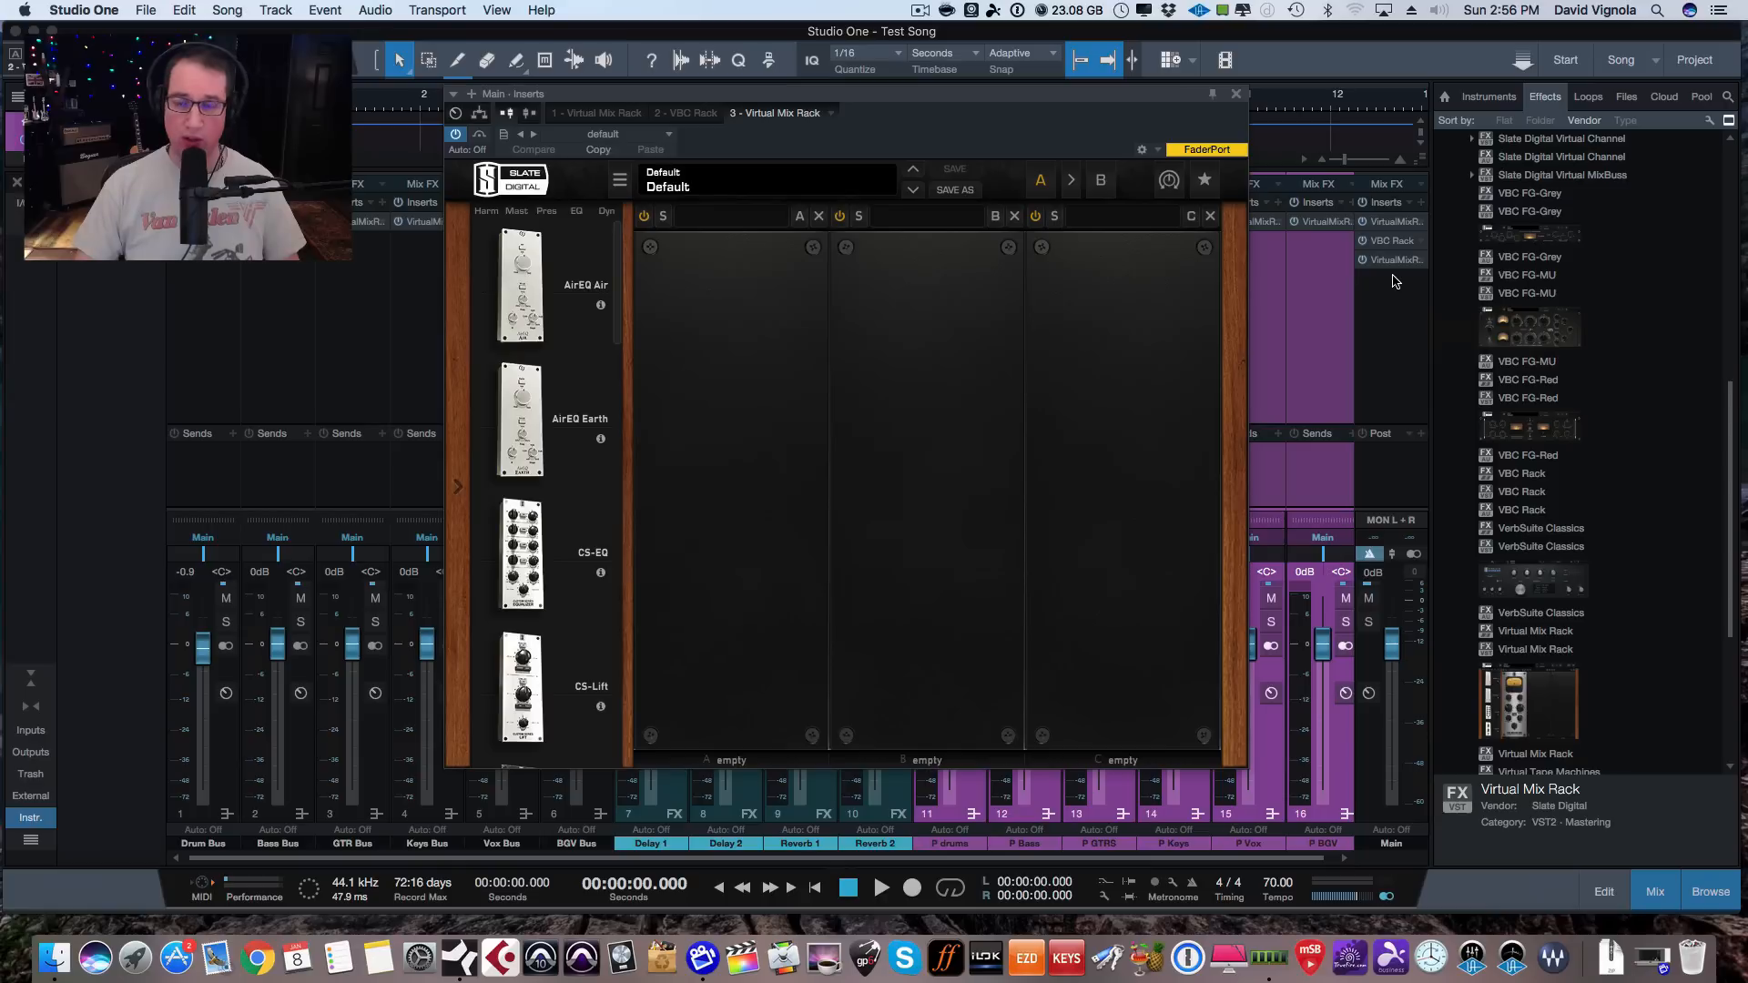
drag(954, 98, 913, 94)
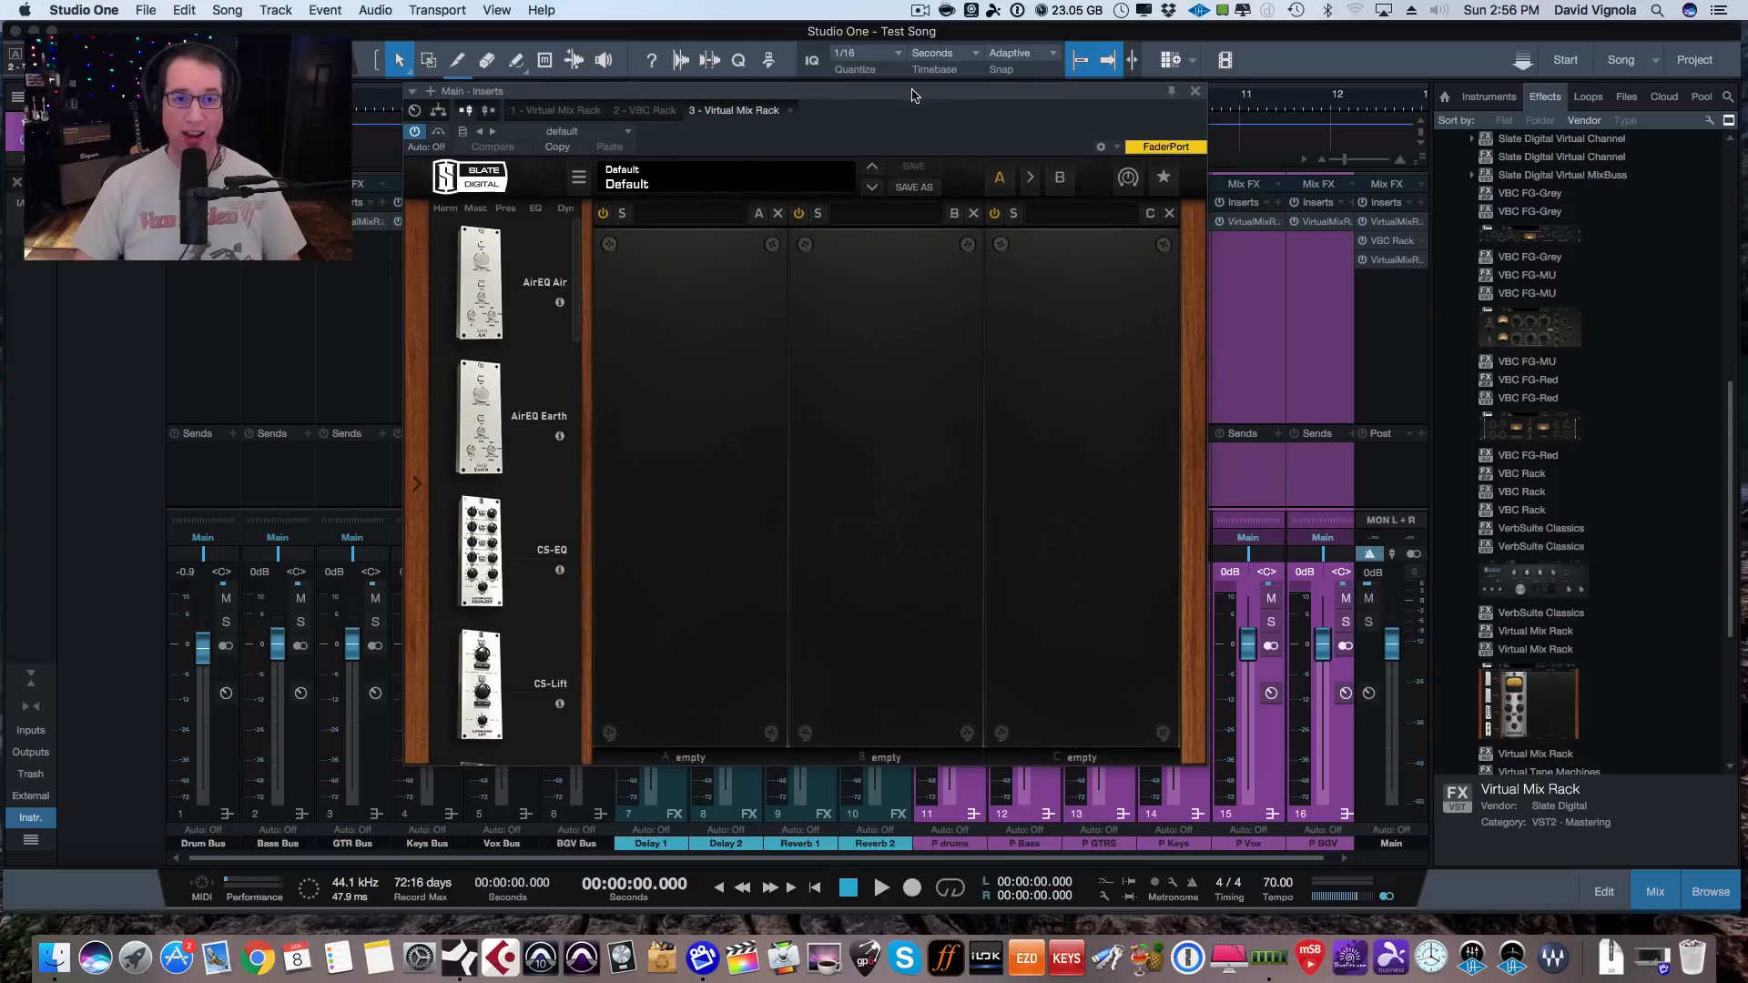
Load the Revival module into slot A of the Main channel's second Virtual Mix Rack, remove it and close the window.
drag(581, 311, 525, 763)
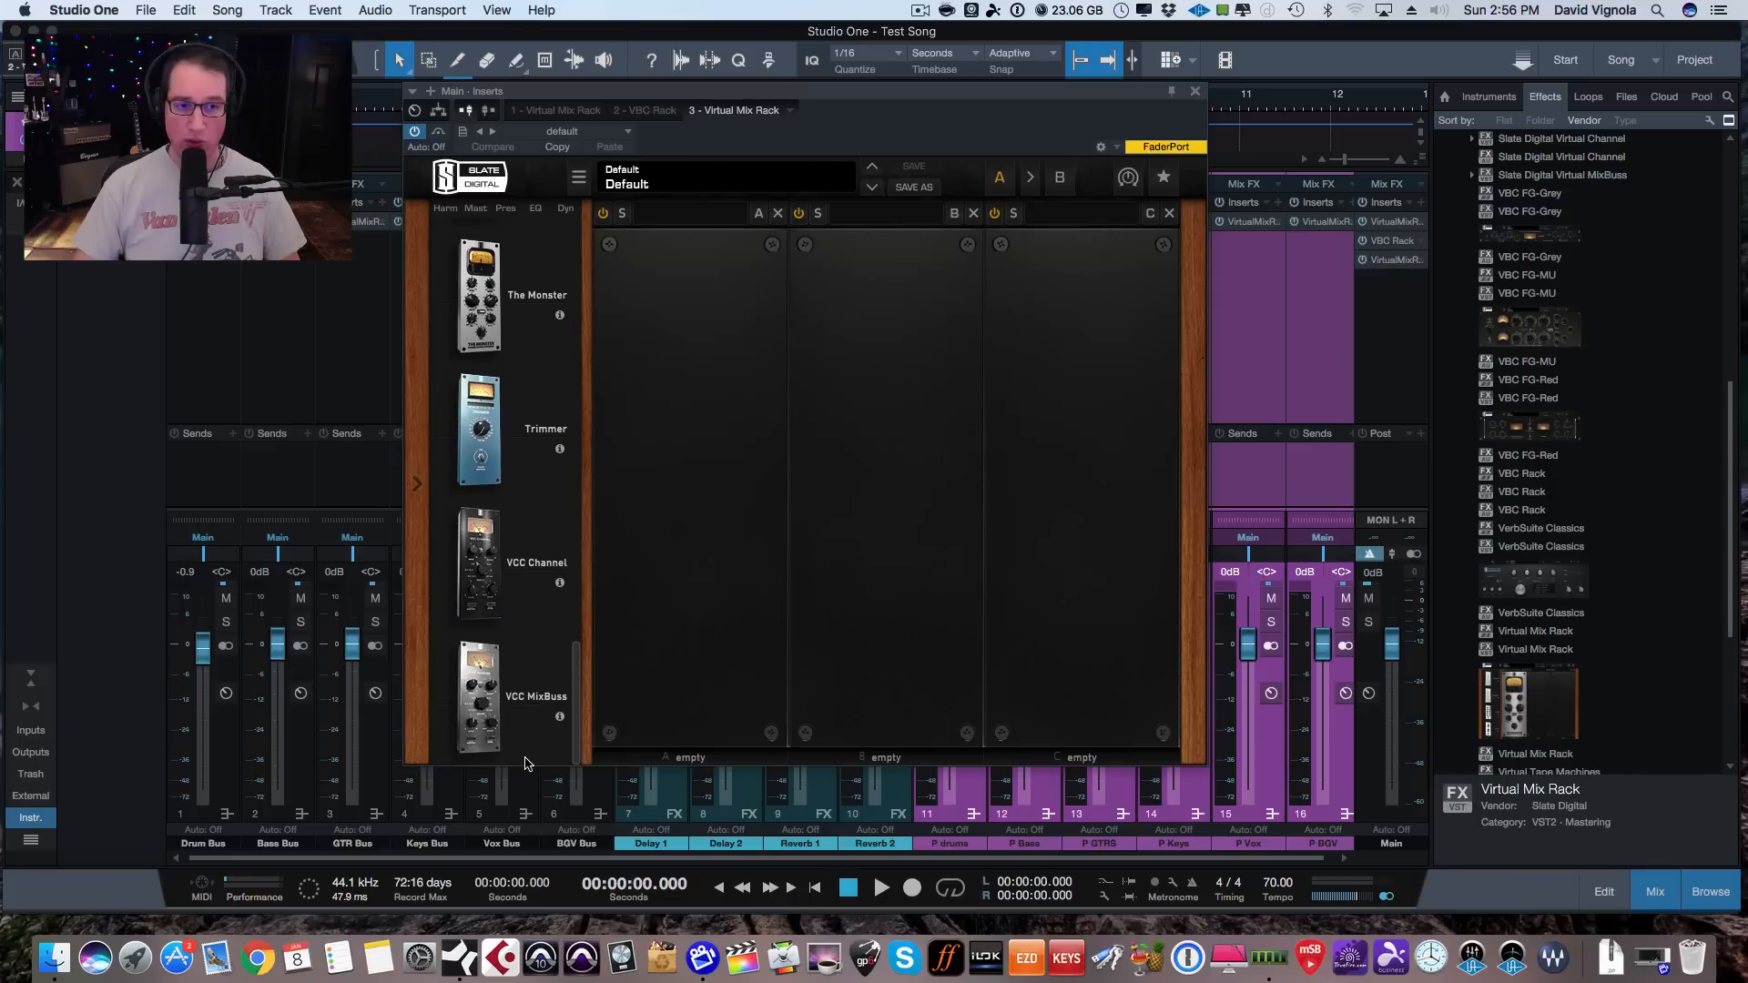
scroll(491, 600, up, 5)
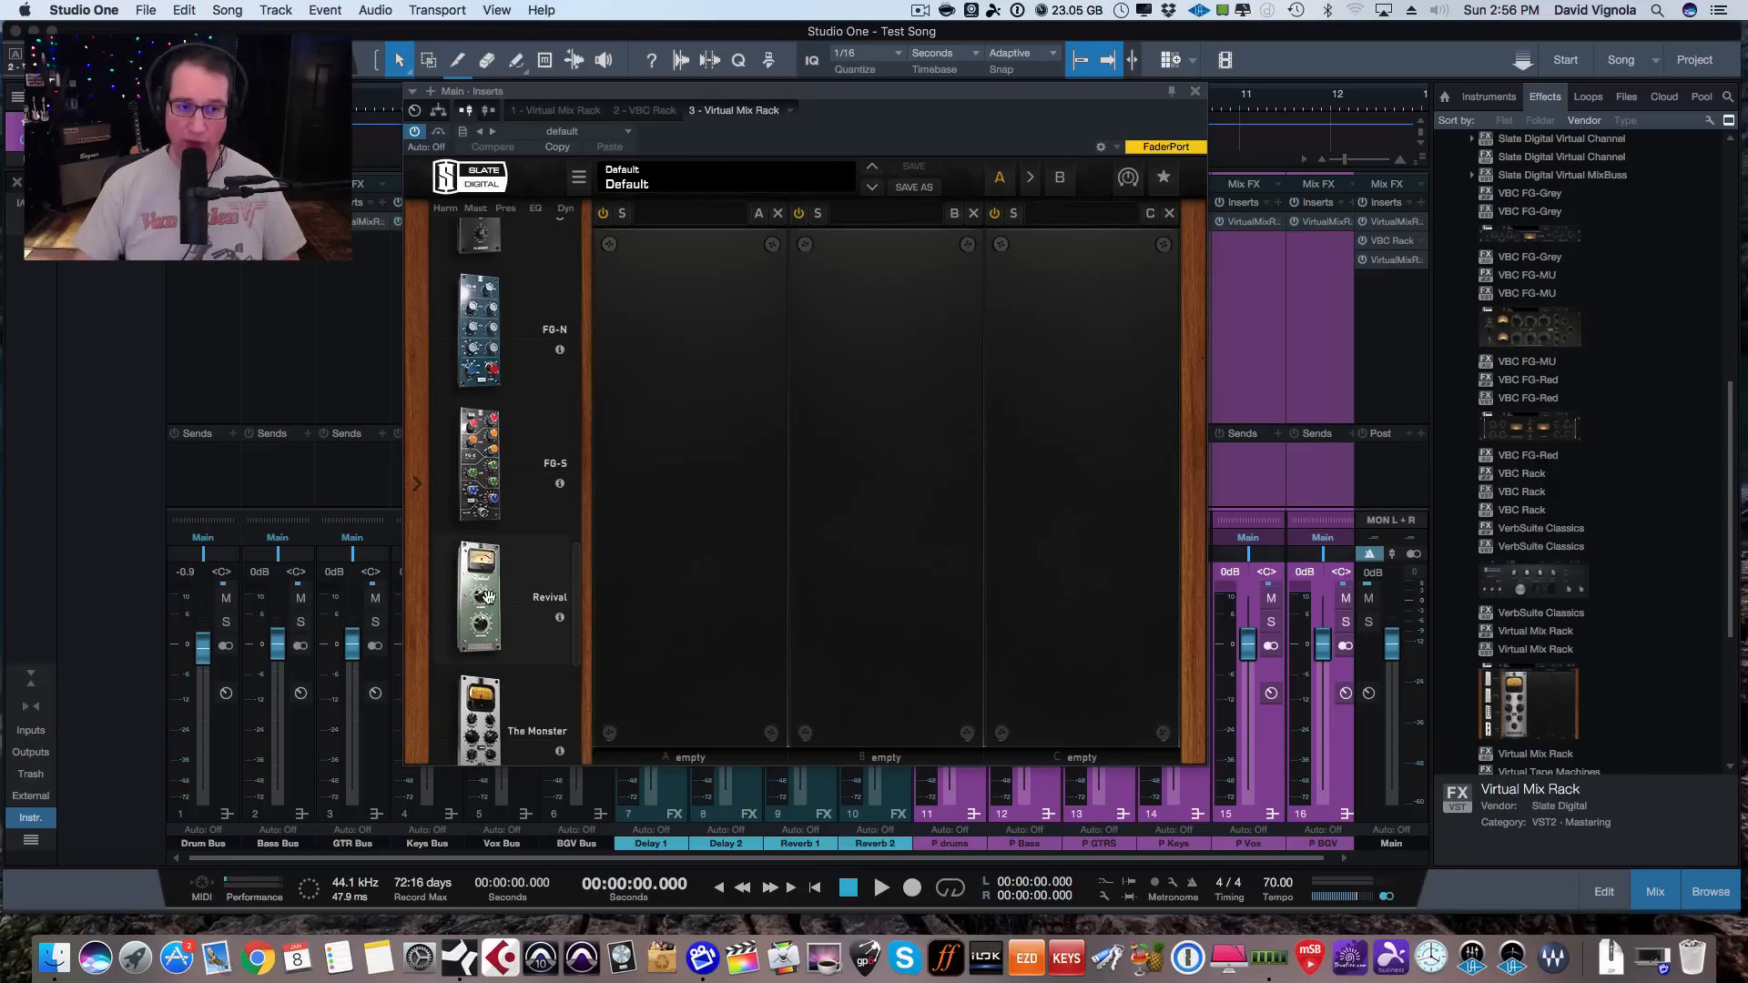
drag(489, 597, 765, 473)
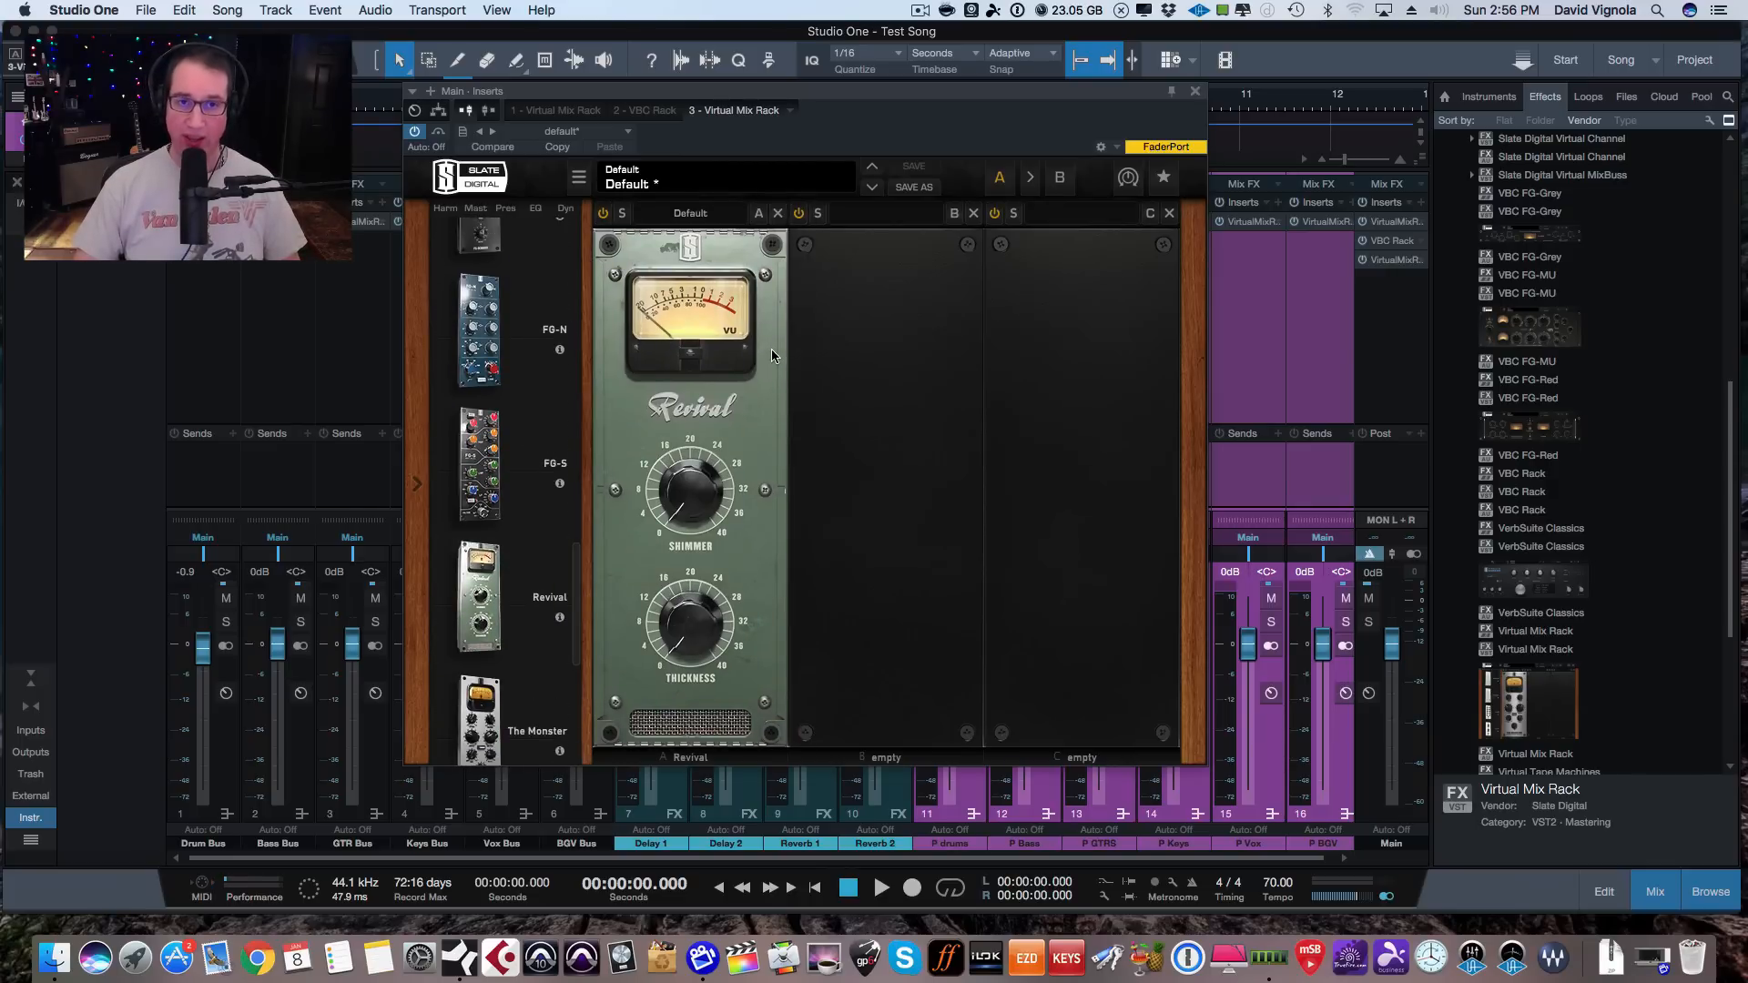
click(777, 215)
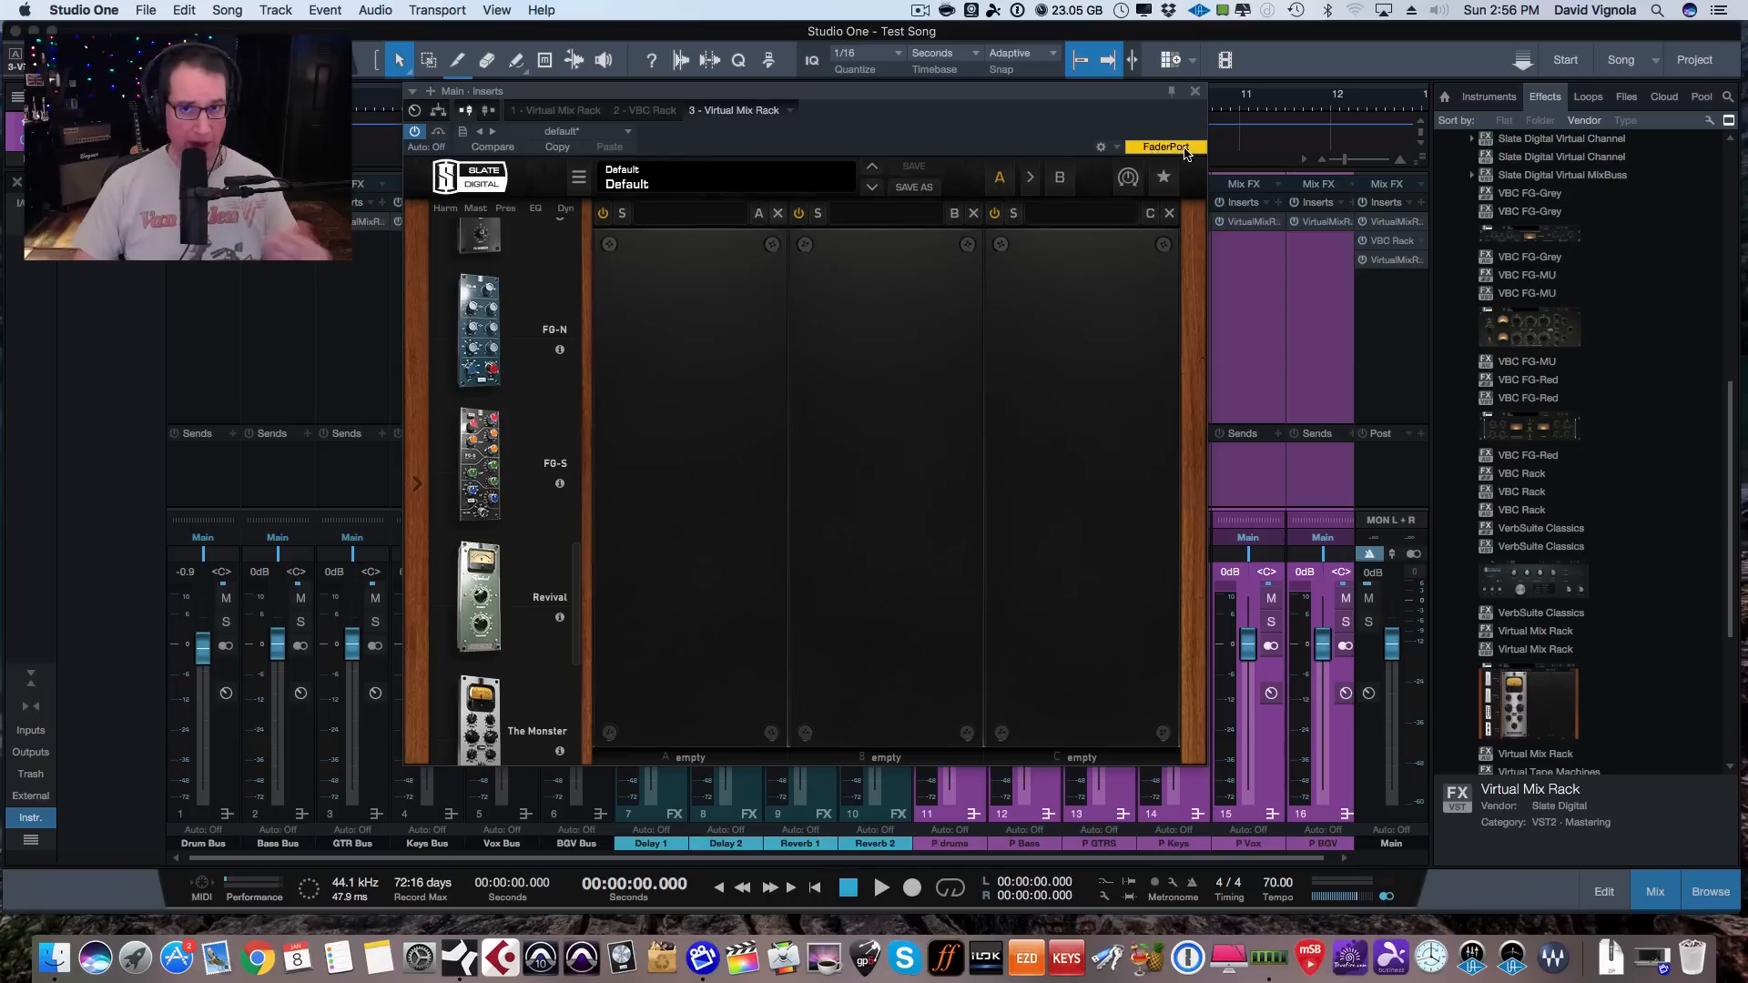
click(1196, 94)
Insert Virtual Tape Machines on the Main channel, set its machine type to 1/2" 2 Track and close the window.
scroll(1518, 569, down, 5)
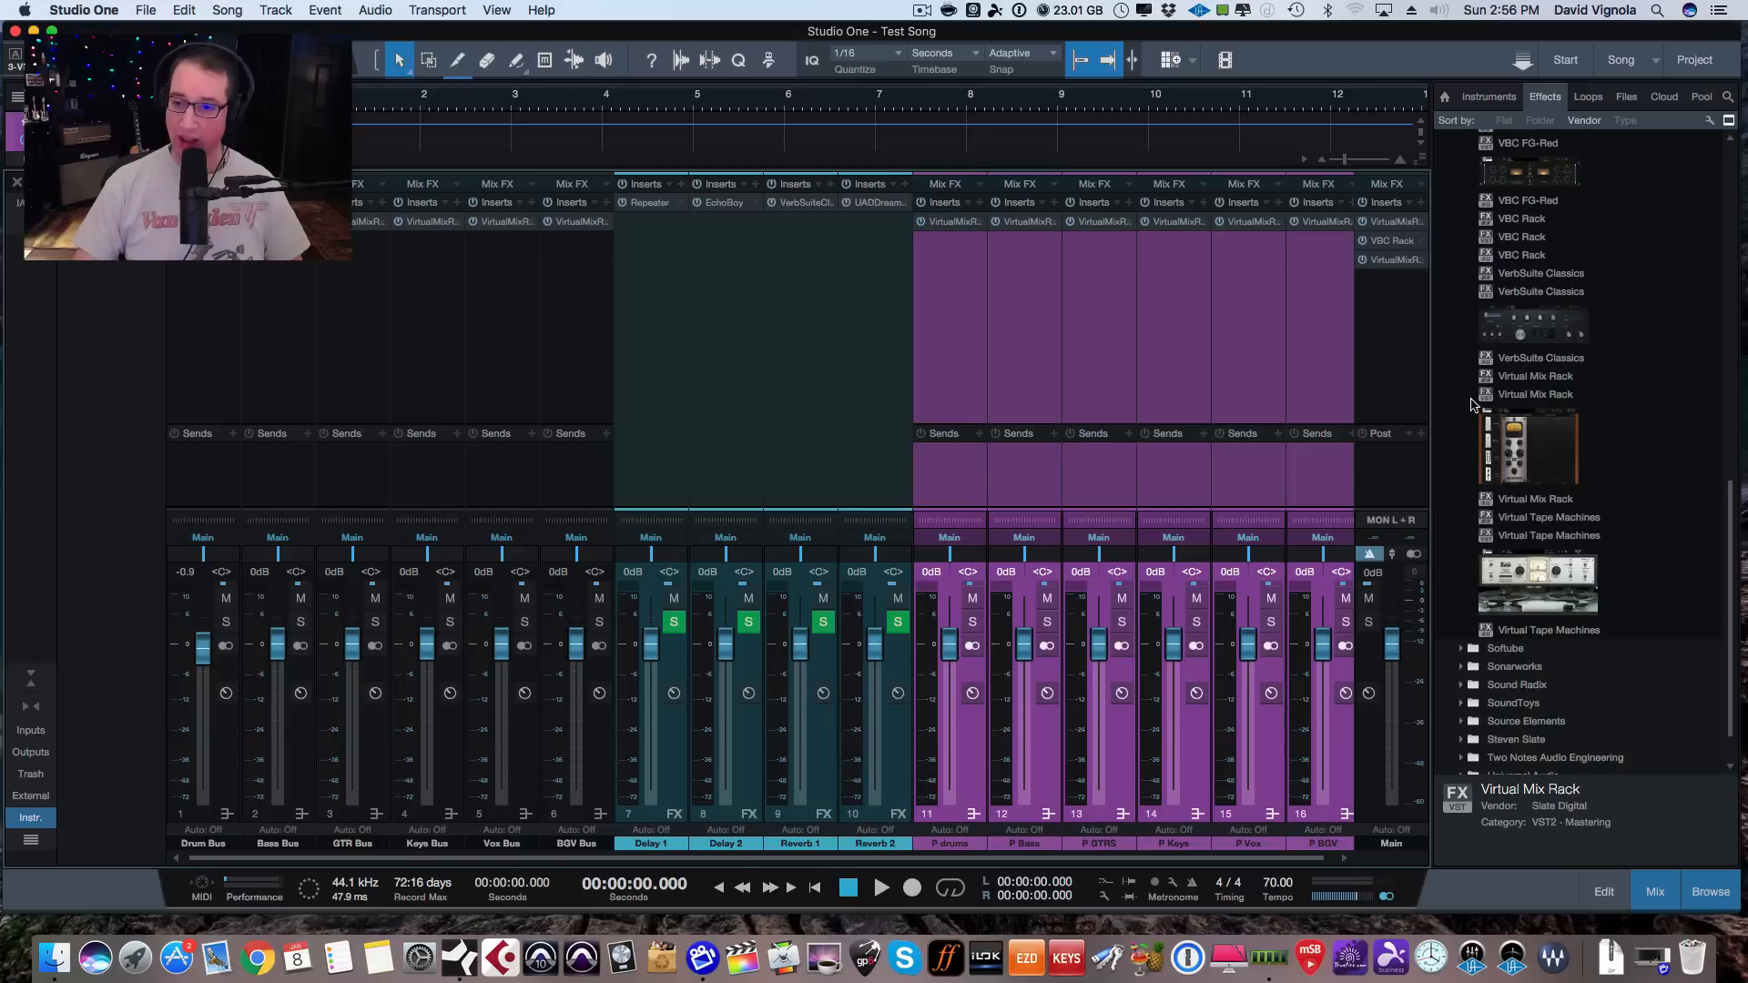
drag(1519, 569, 1391, 330)
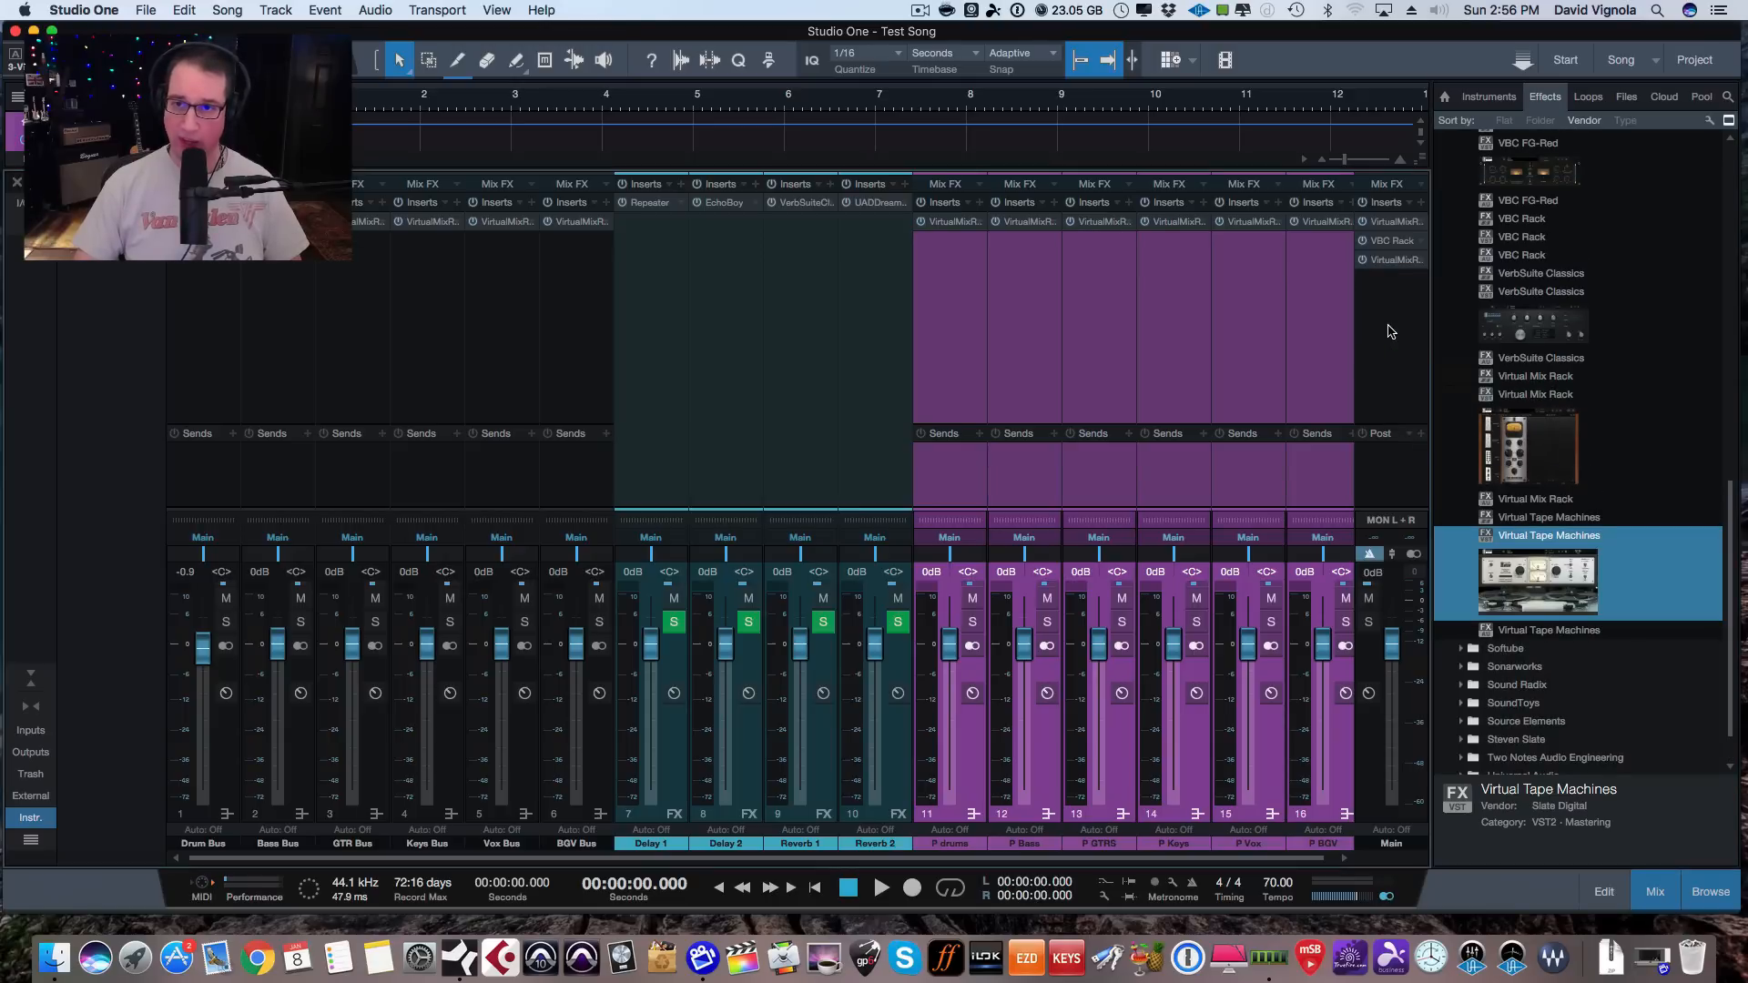
click(1258, 266)
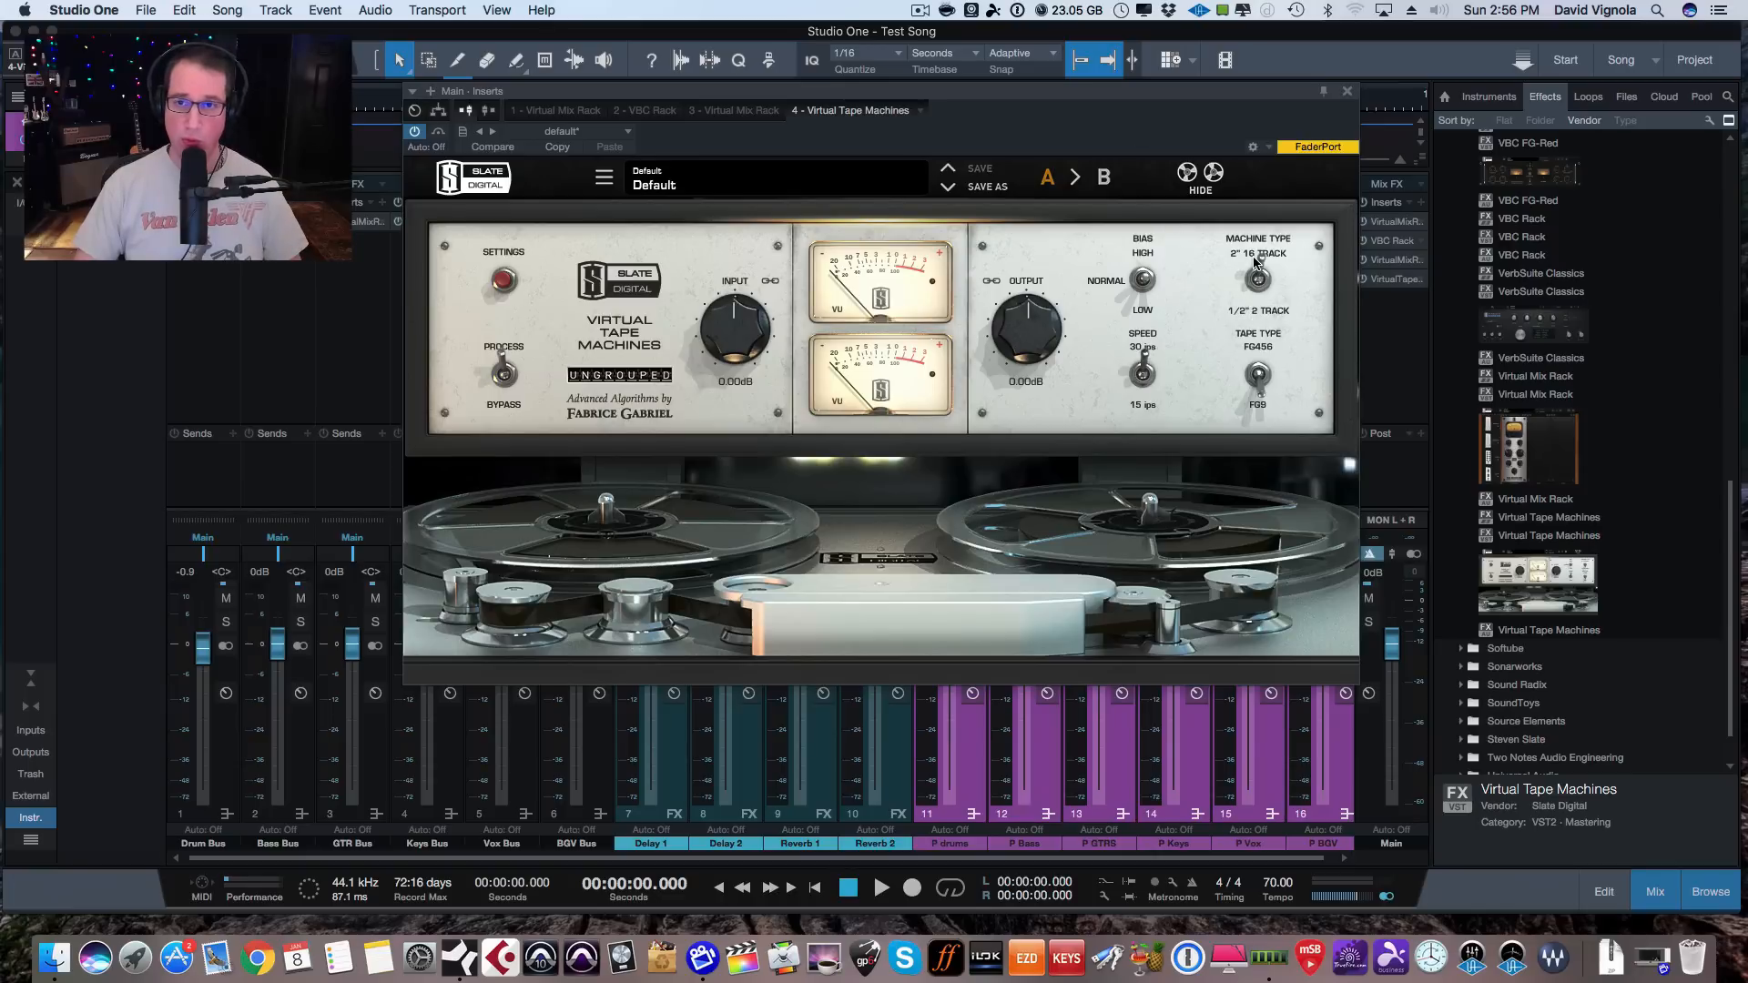
click(1258, 273)
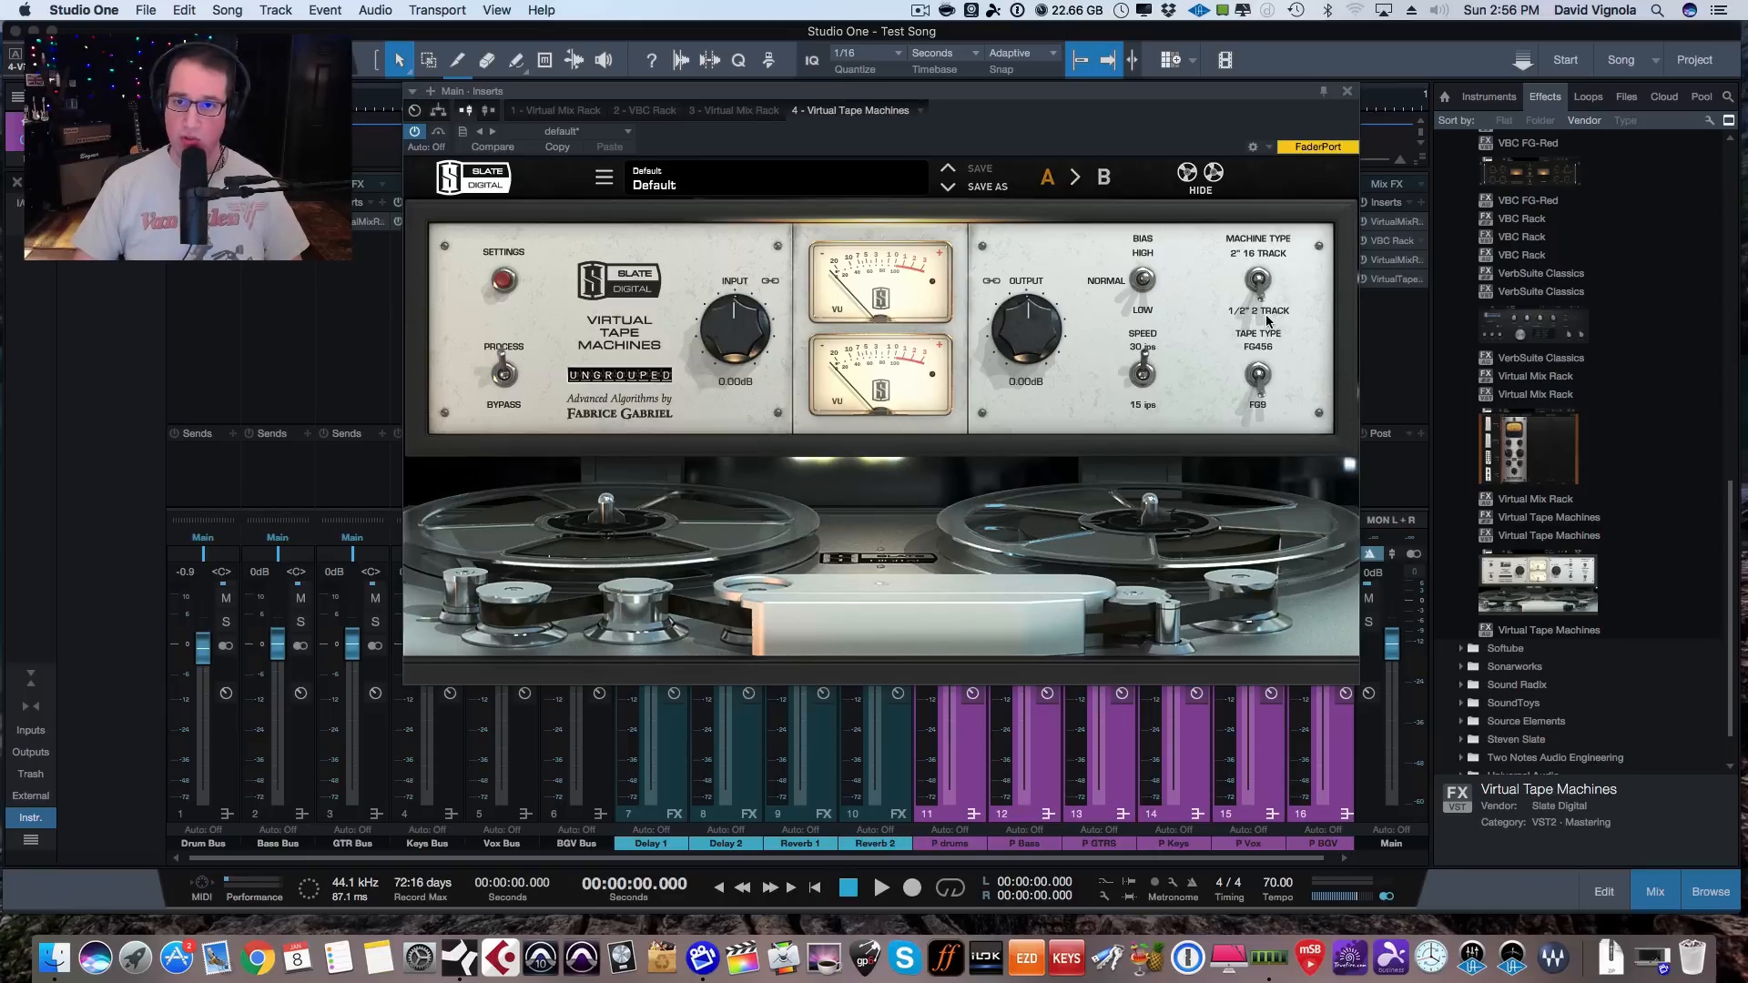
click(1346, 92)
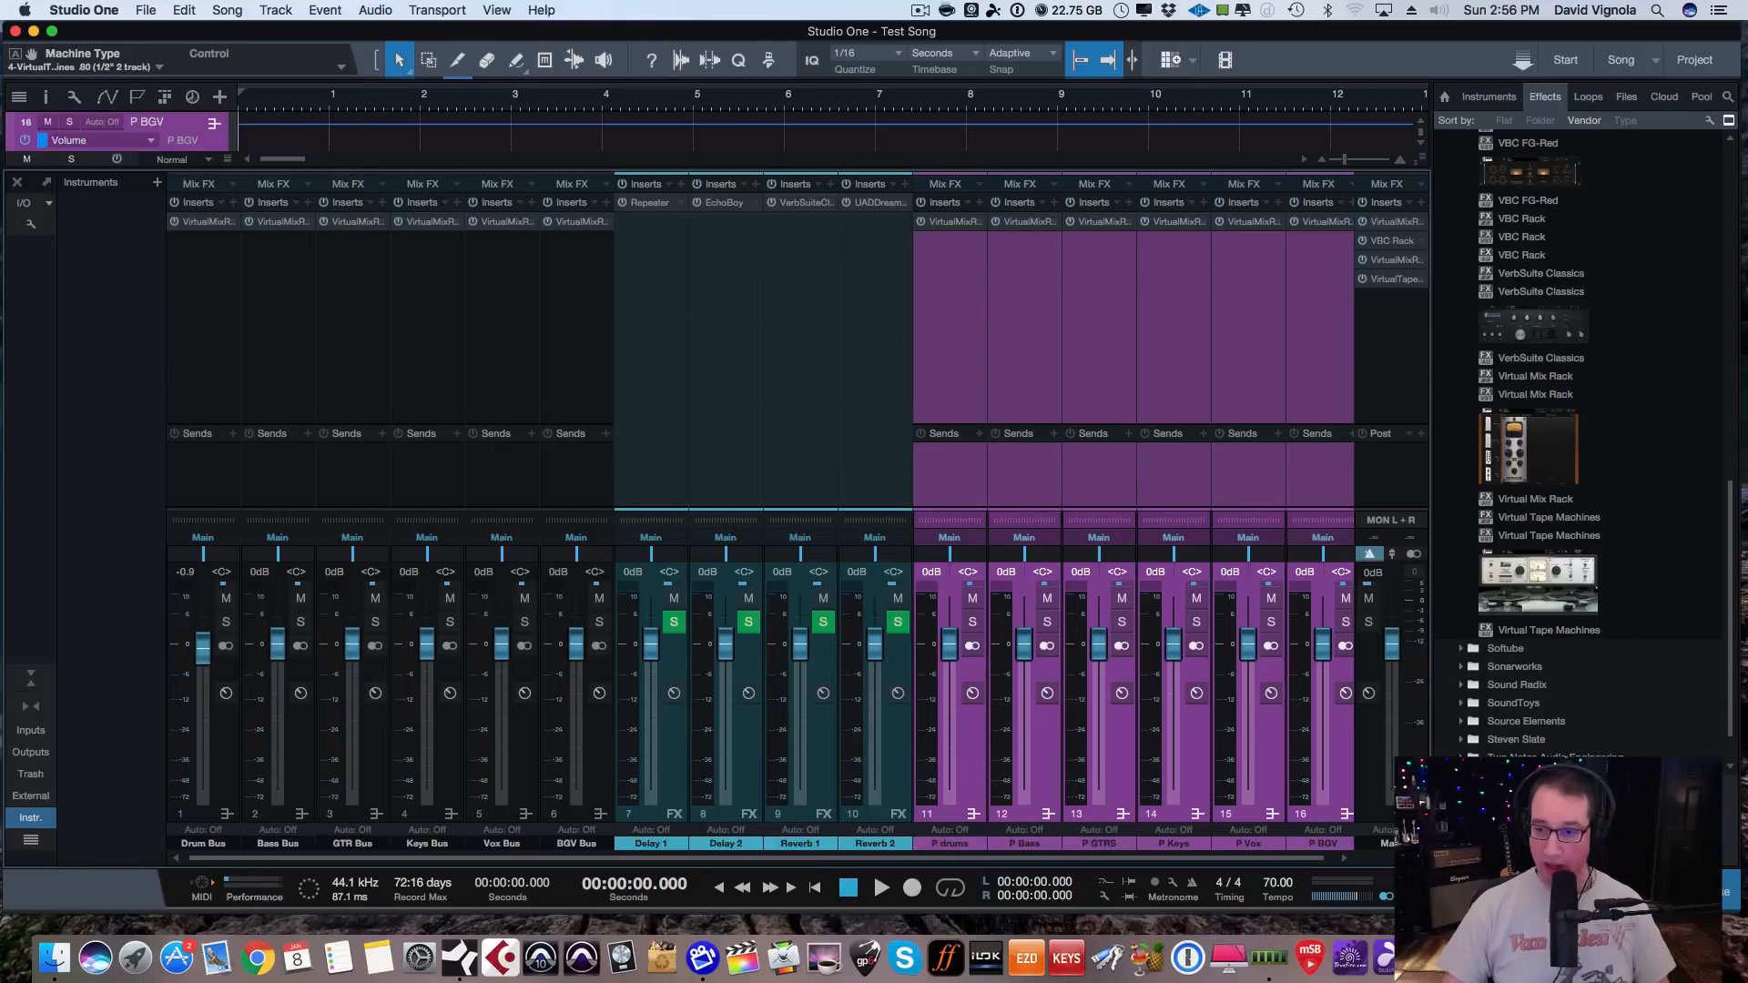
Hide the effects browser and reduce the mixing console to its compact view below the arrangement.
click(1709, 892)
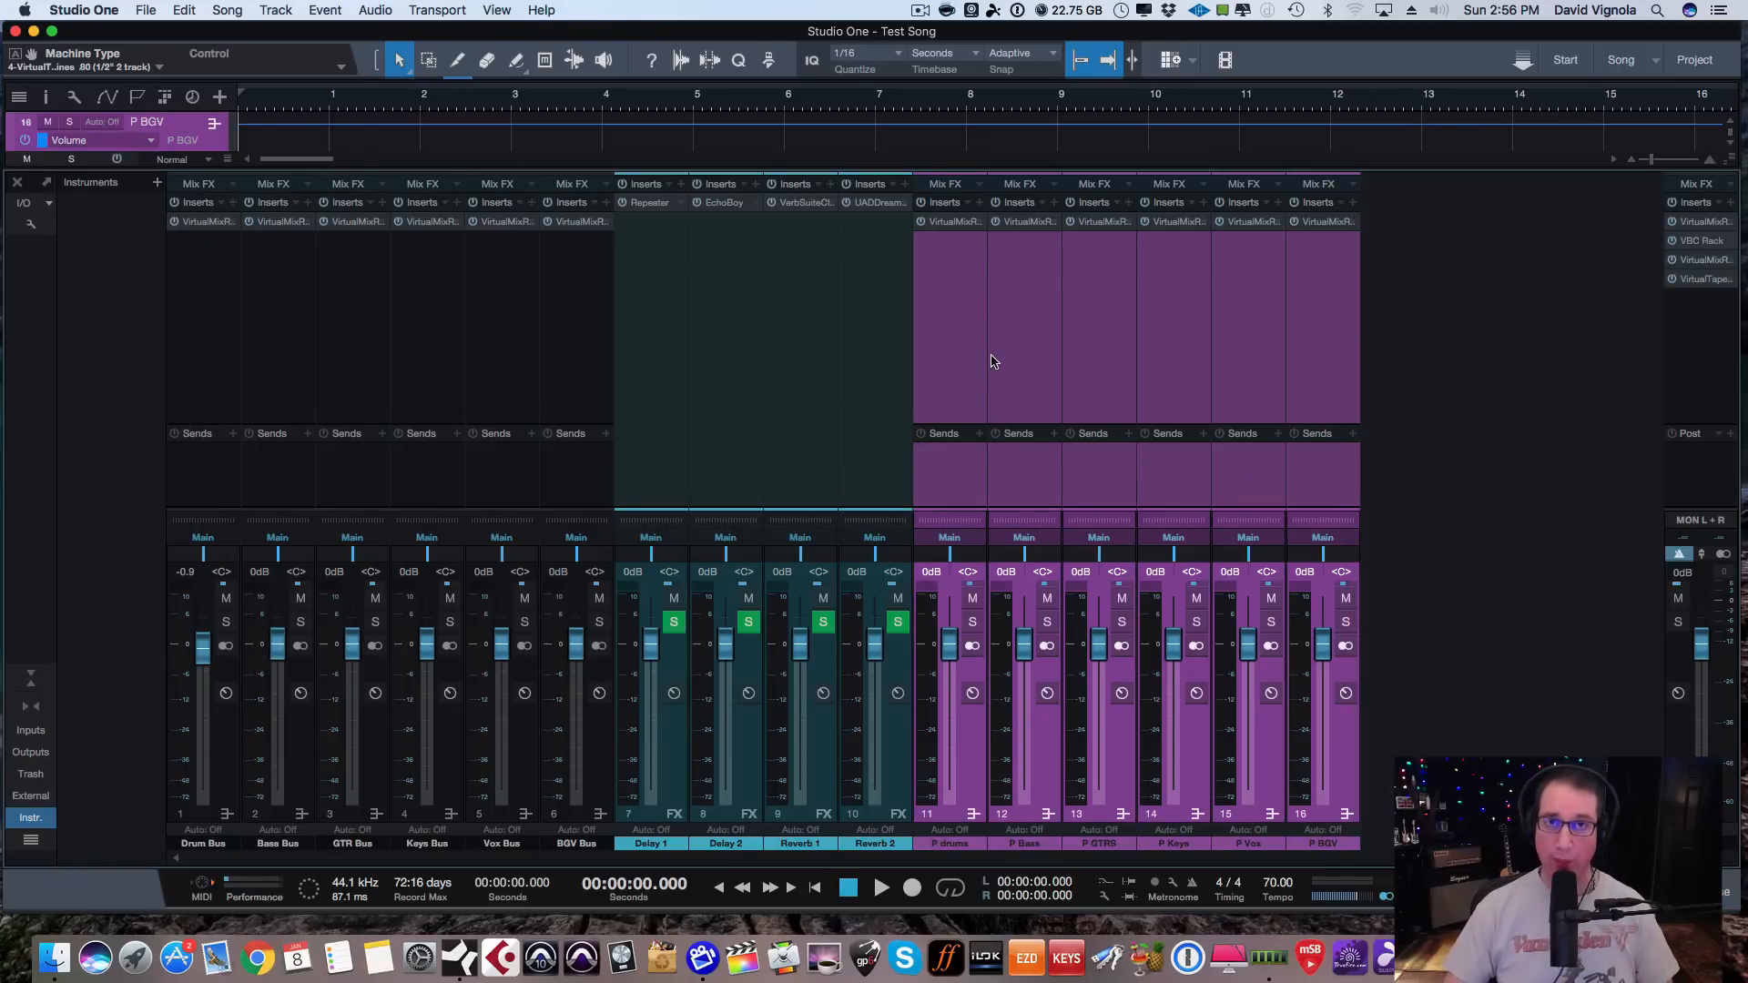
click(46, 679)
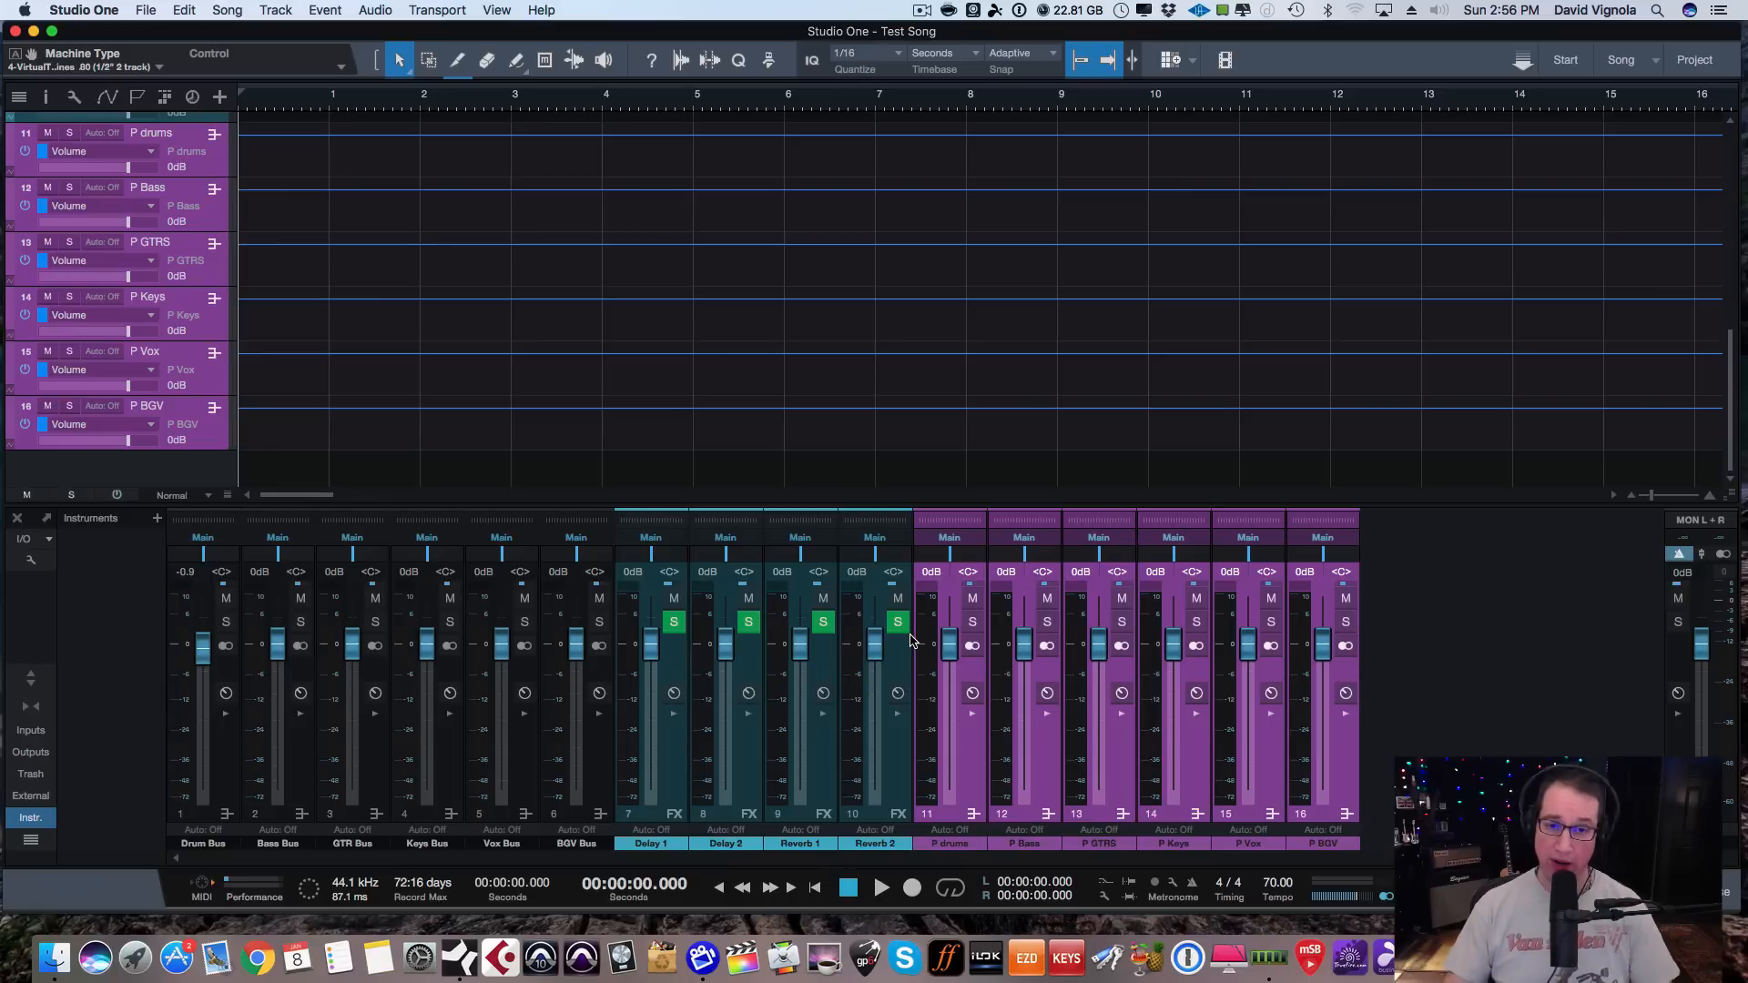
Turn Solo Safe off and back on for the Reverb 2 channel.
click(898, 623)
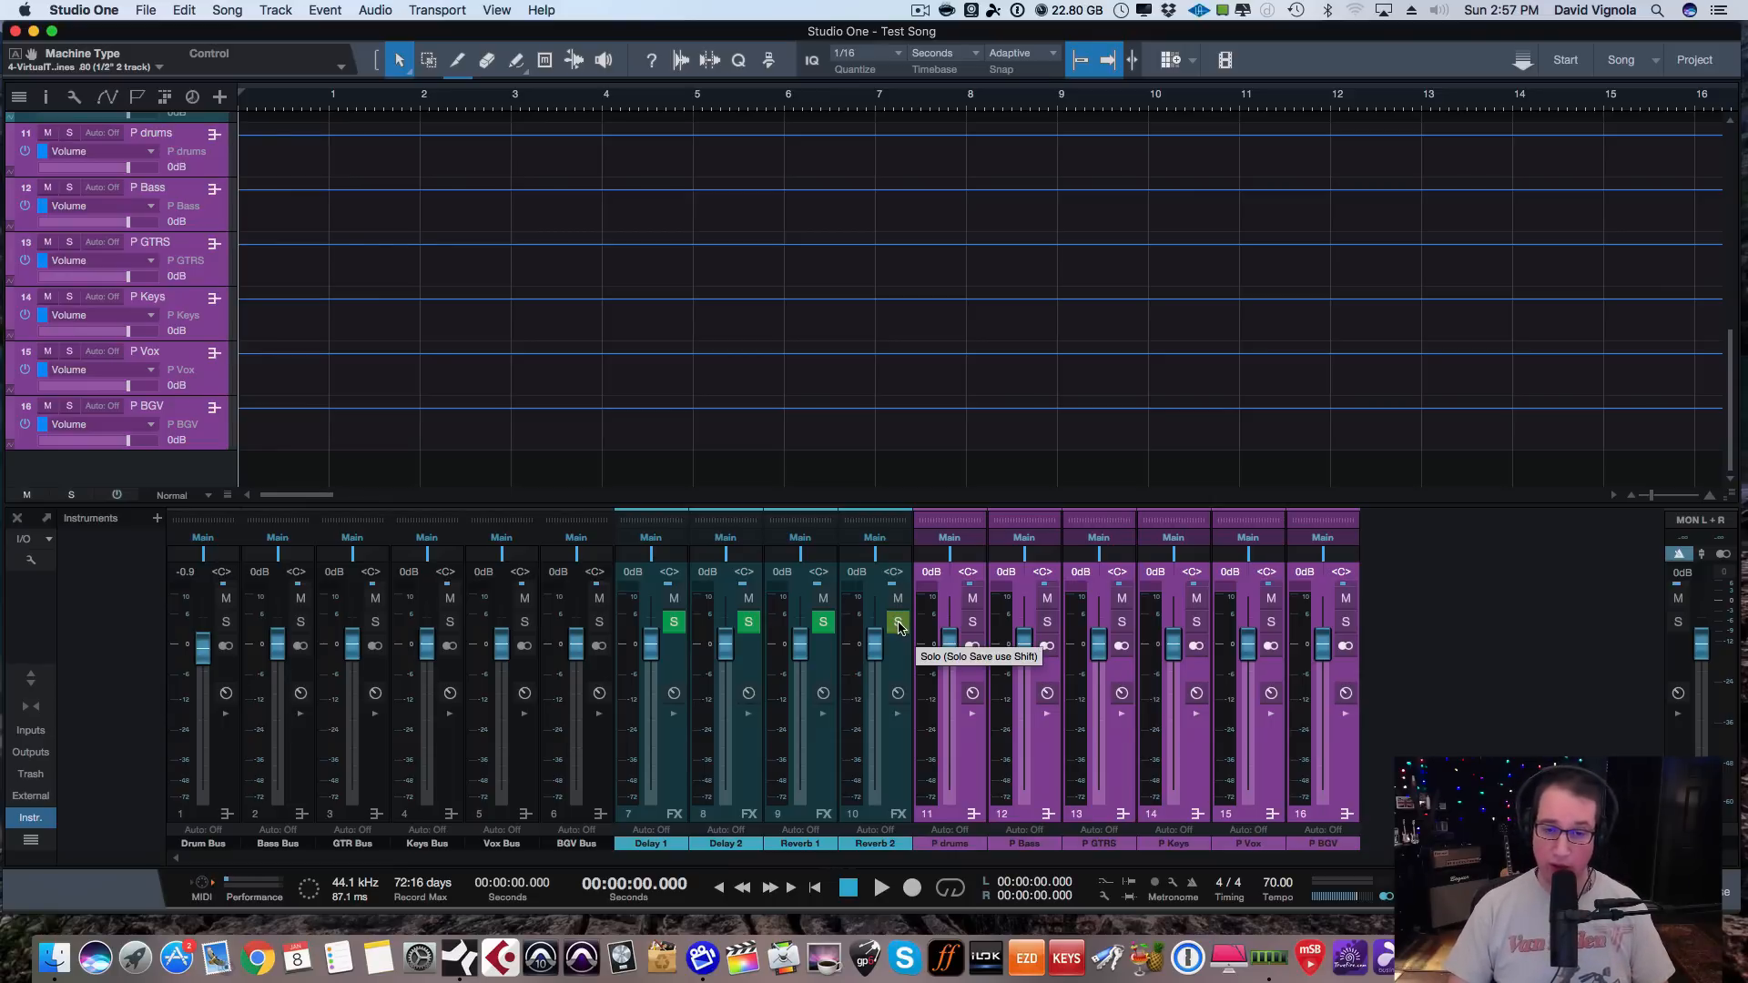
click(898, 624)
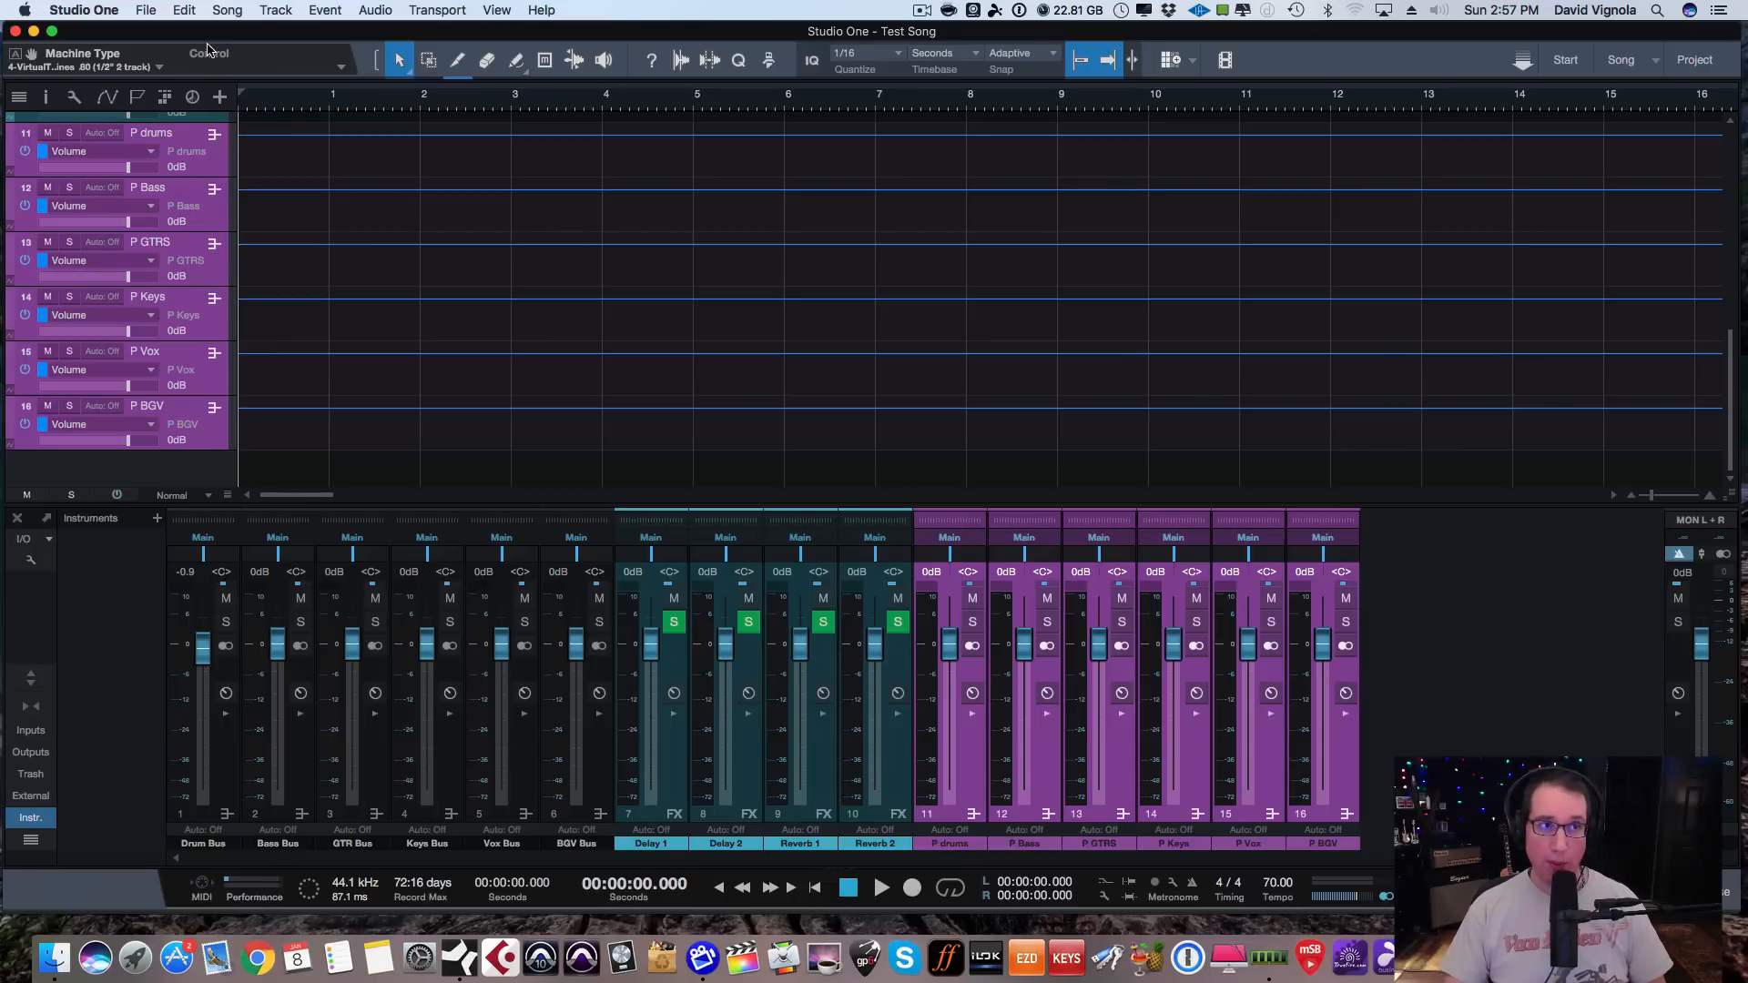
Start saving the song as a template, browse for an icon image and leave the icon selection.
click(147, 11)
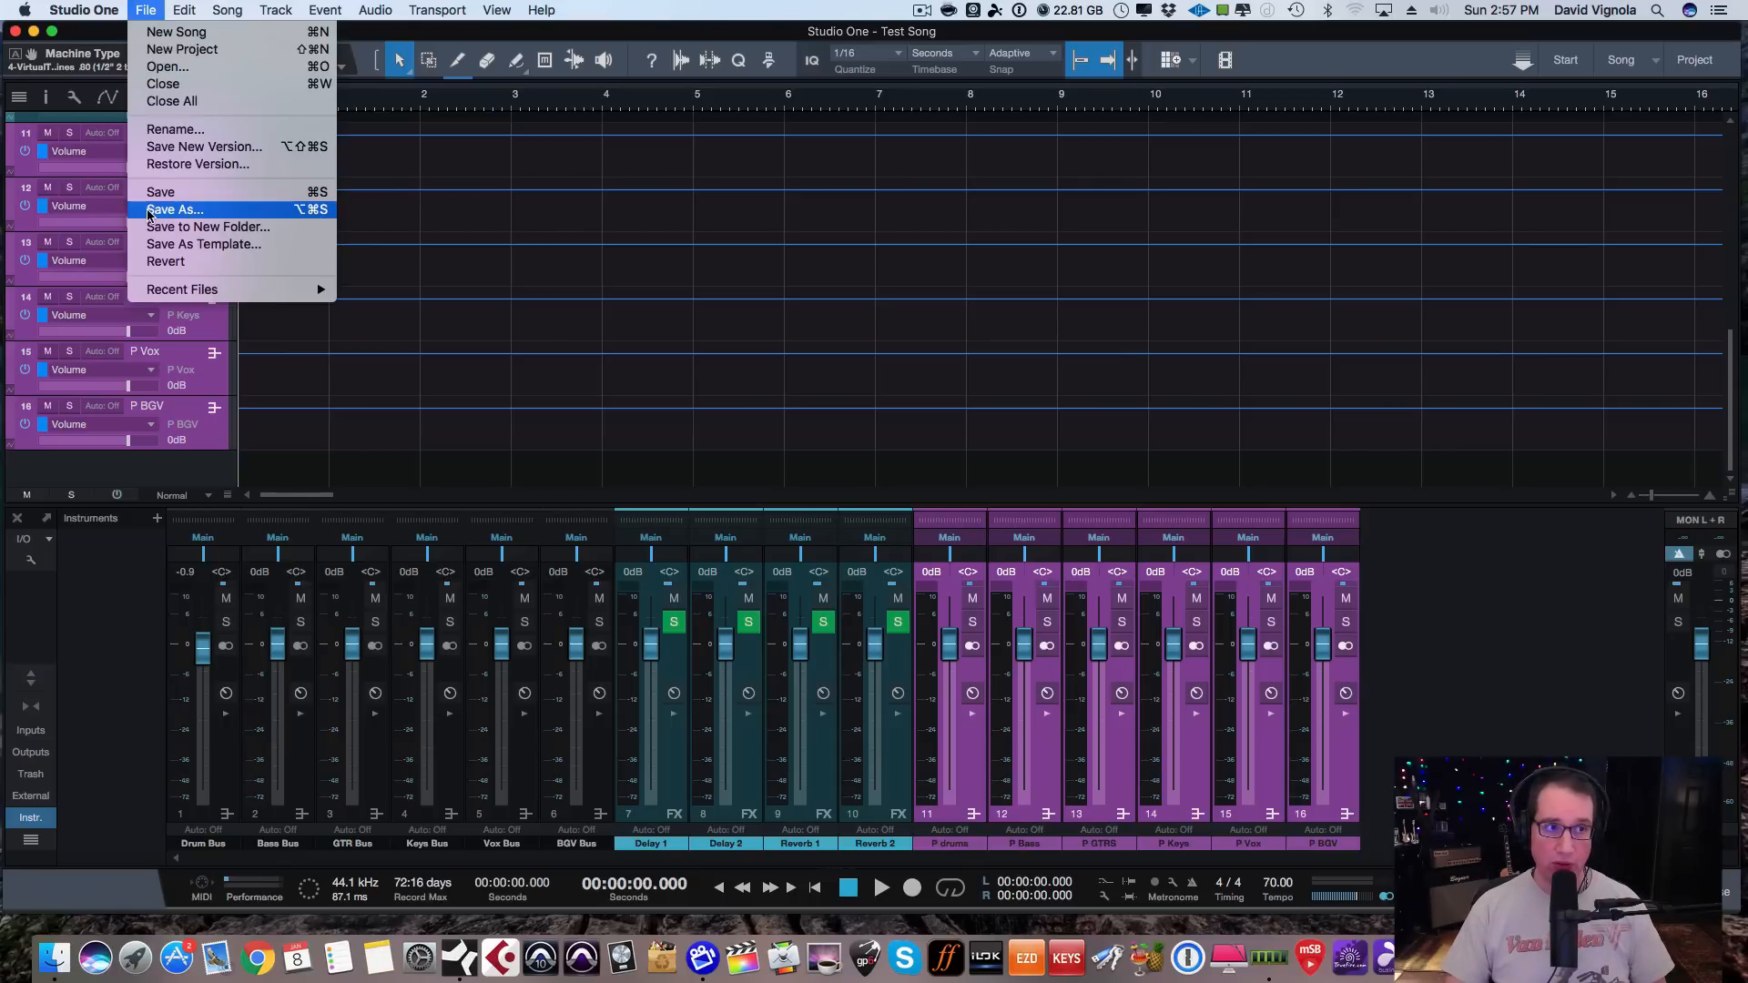
click(148, 245)
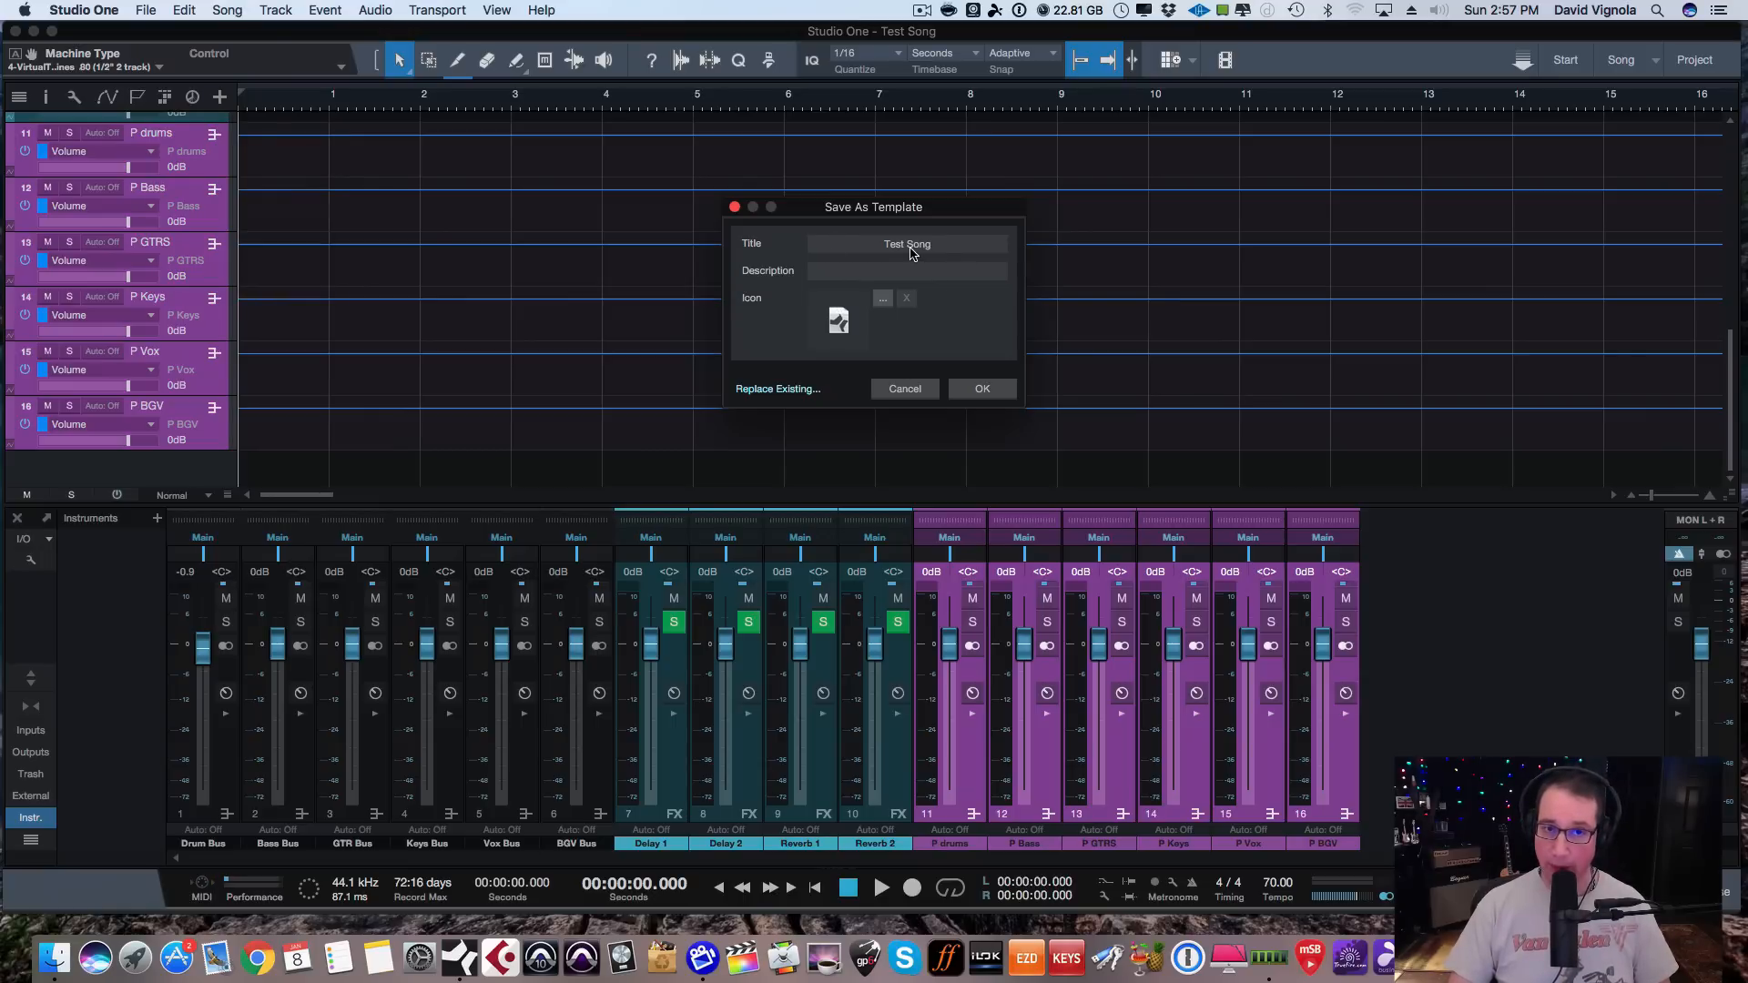
click(883, 299)
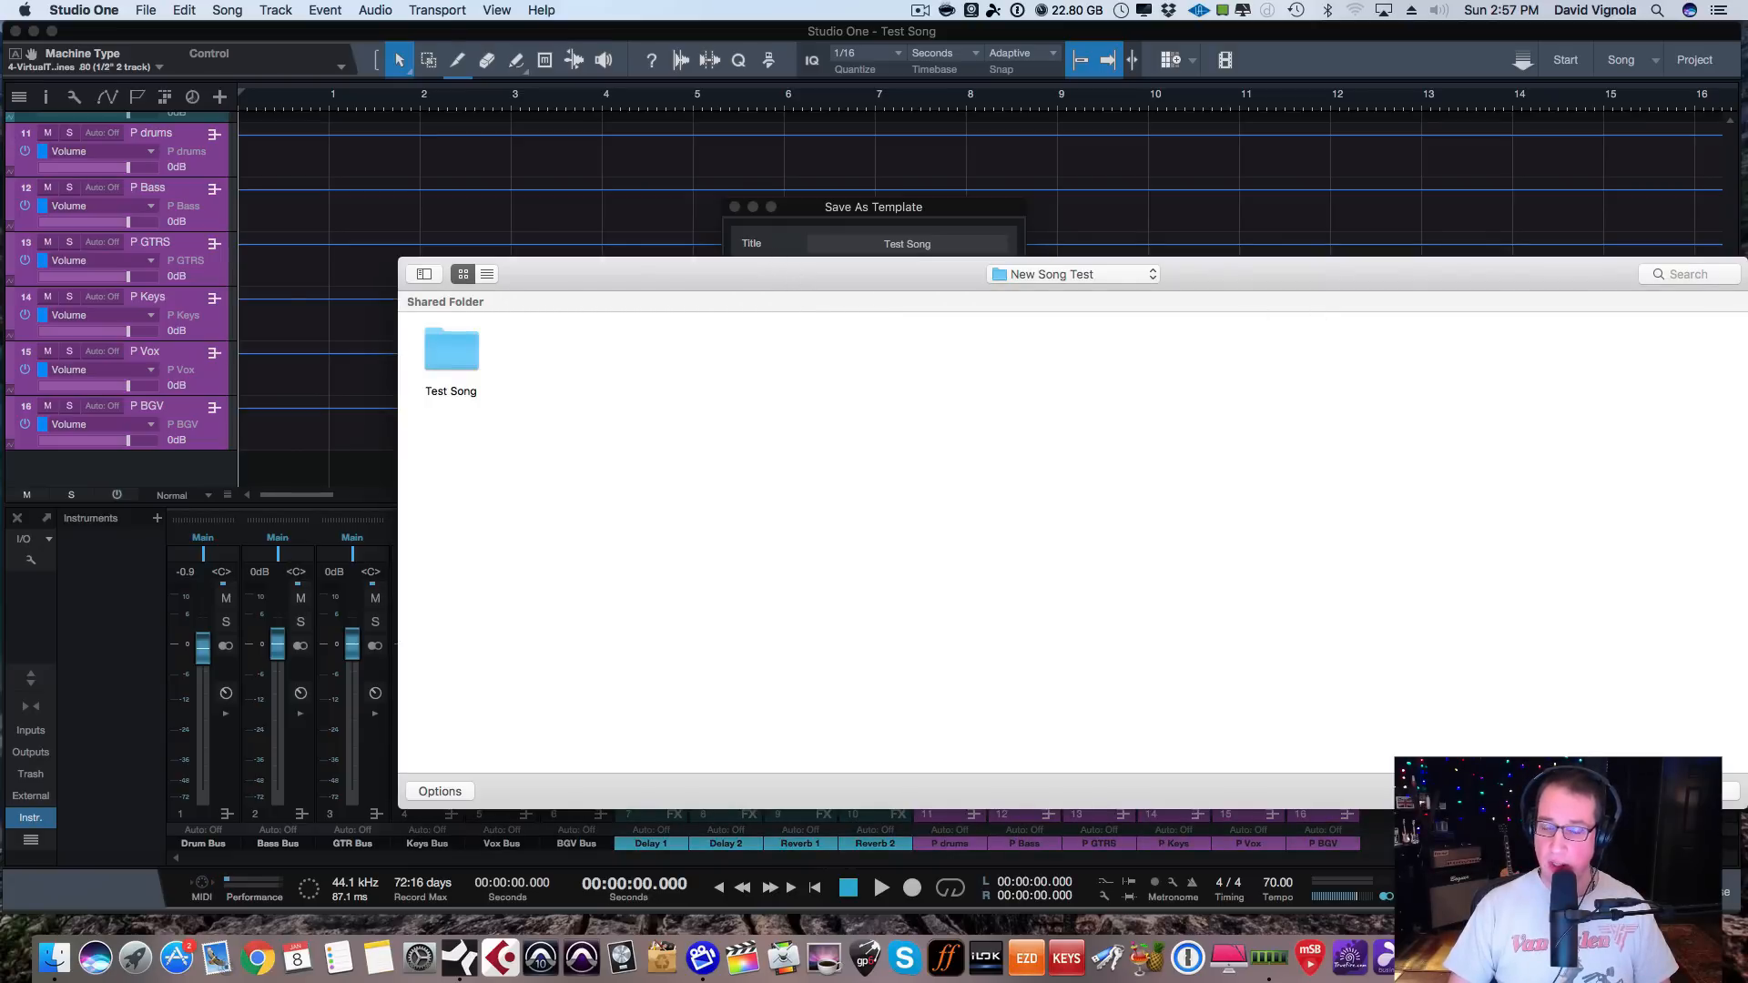
click(1627, 791)
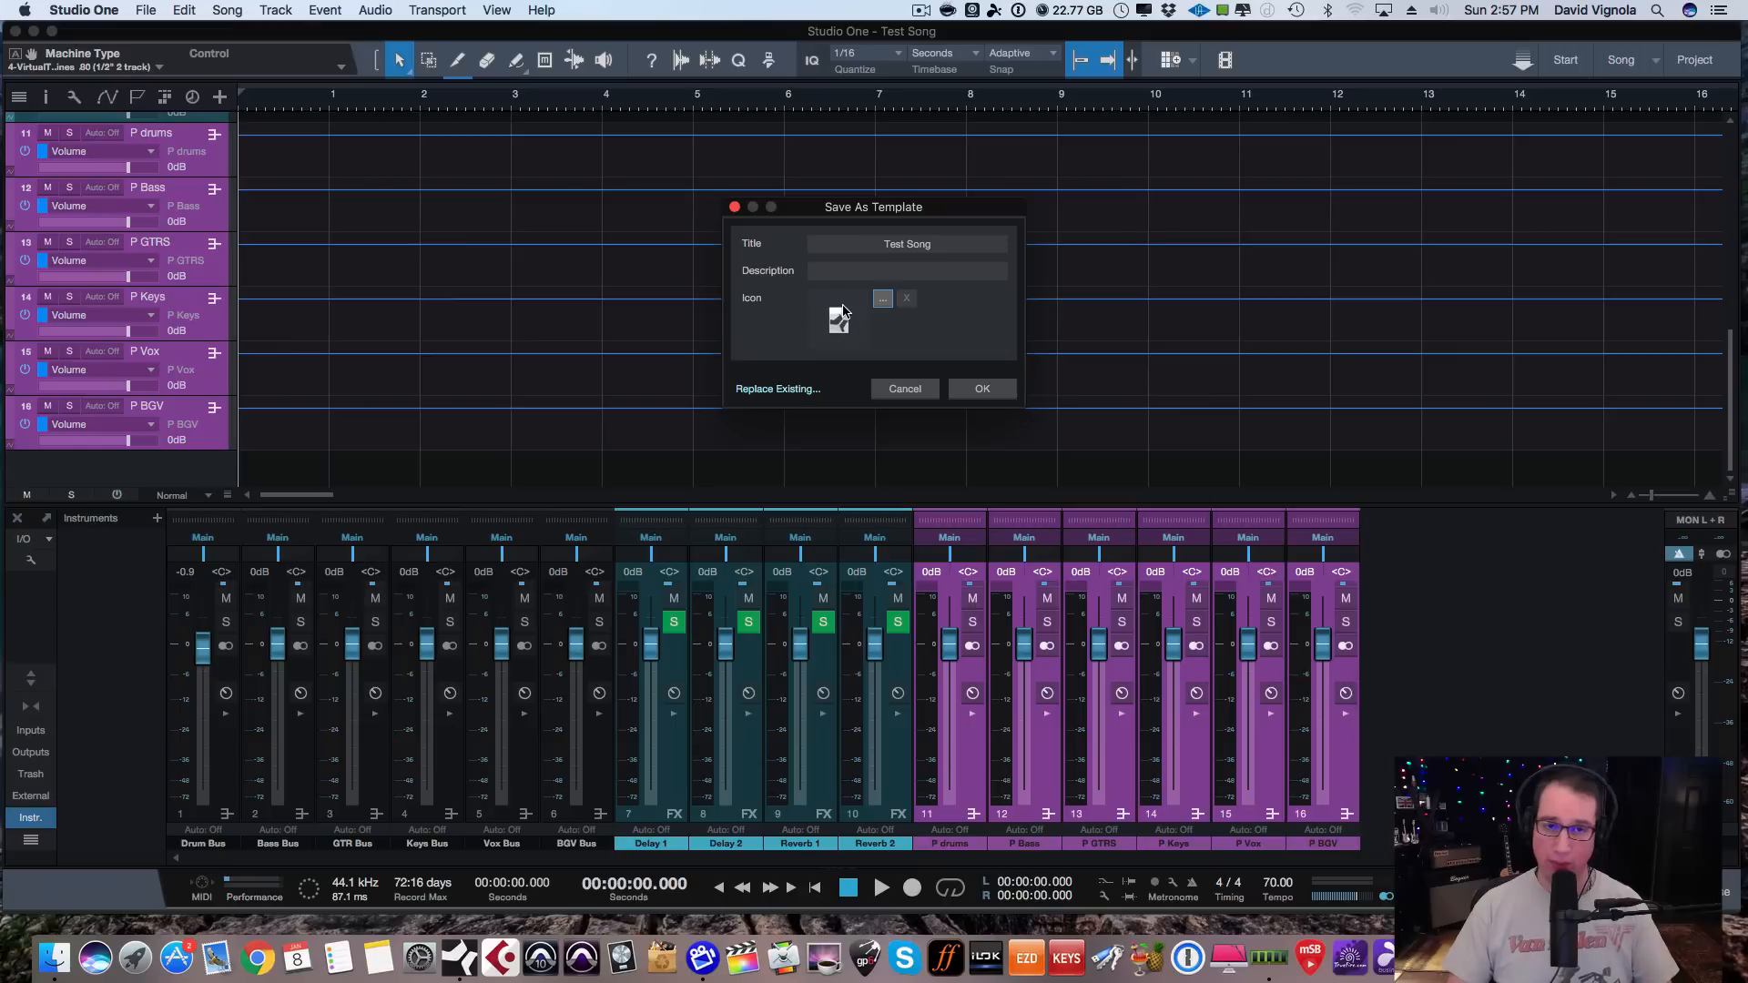
Change the template's title to "Mix Template 1".
click(927, 251)
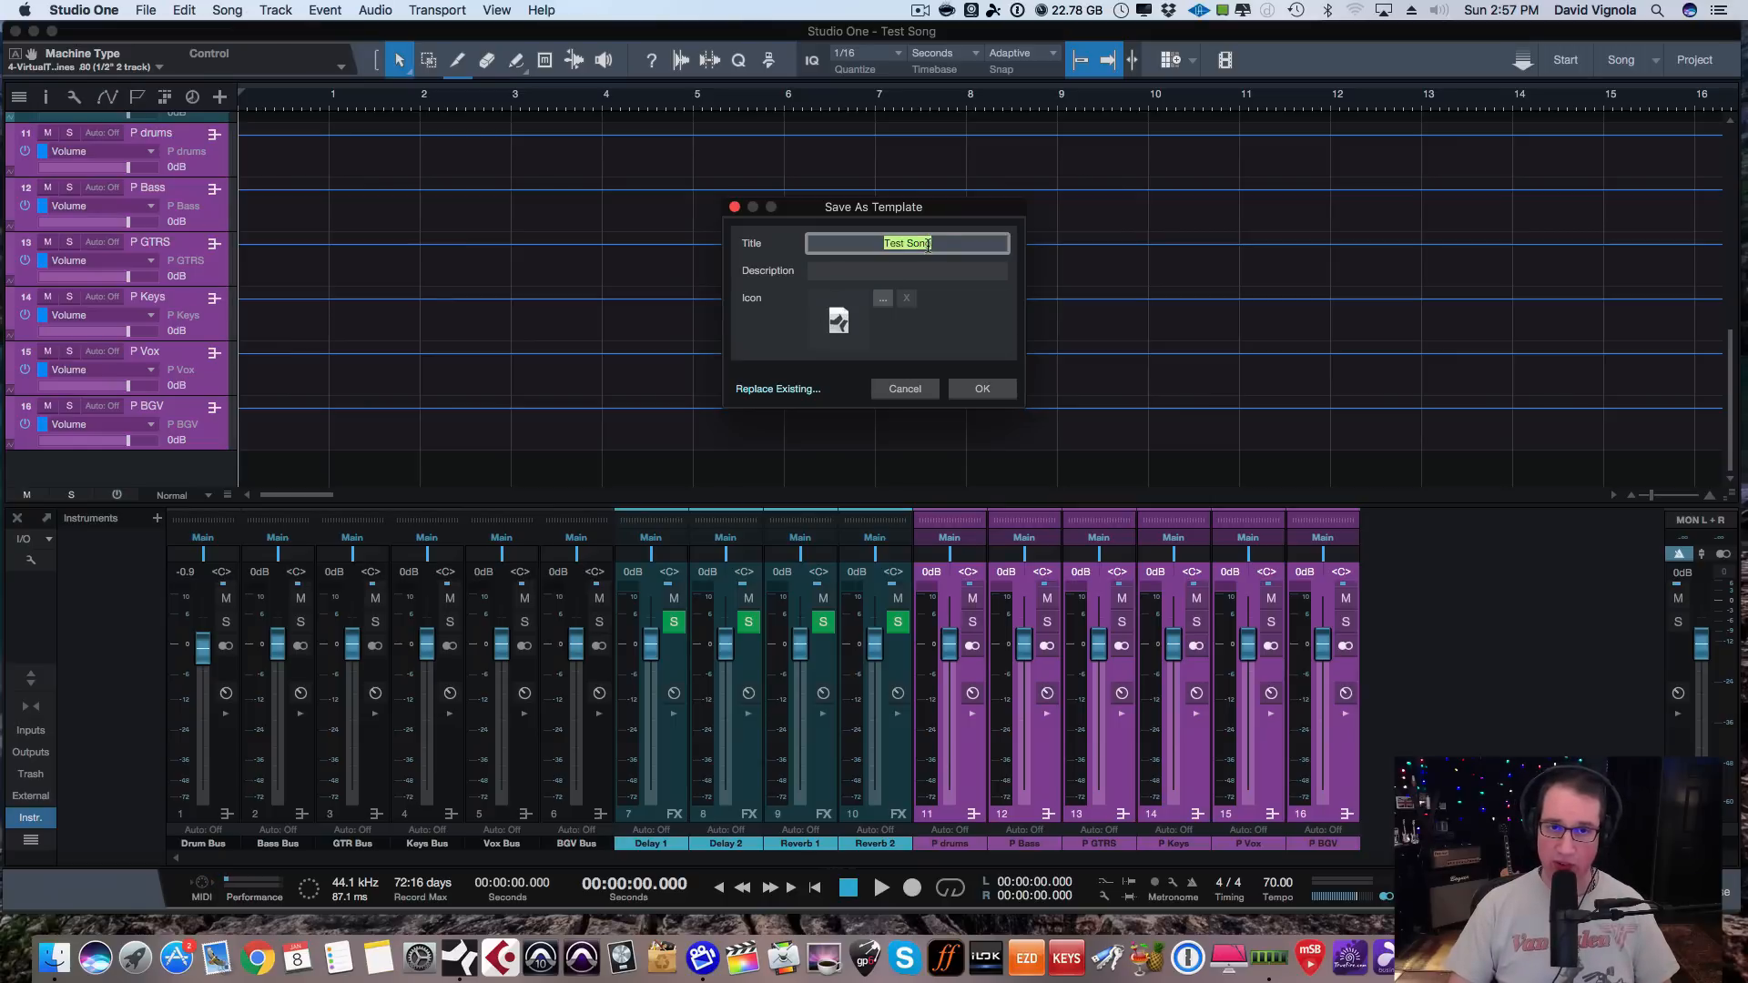
click(946, 242)
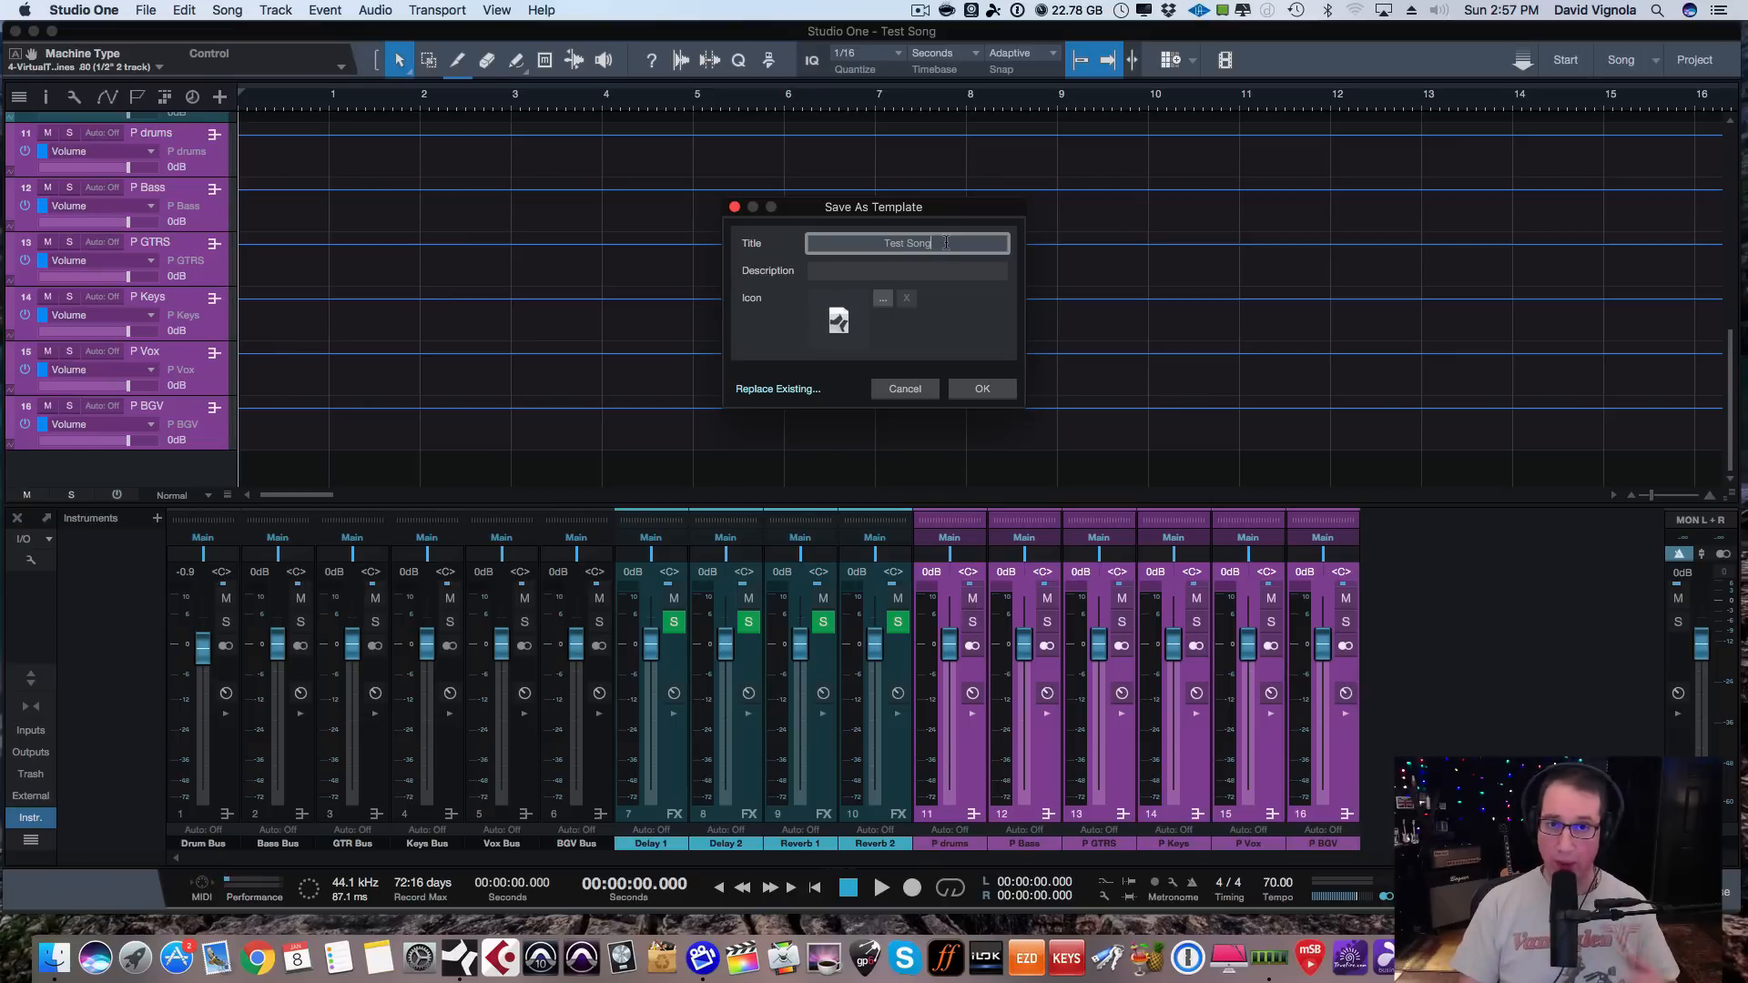
key(BackSpace)
key(BackSpace)
key(BackSpace)
key(BackSpace)
key(BackSpace)
key(BackSpace)
key(BackSpace)
key(BackSpace)
key(BackSpace)
text(T)
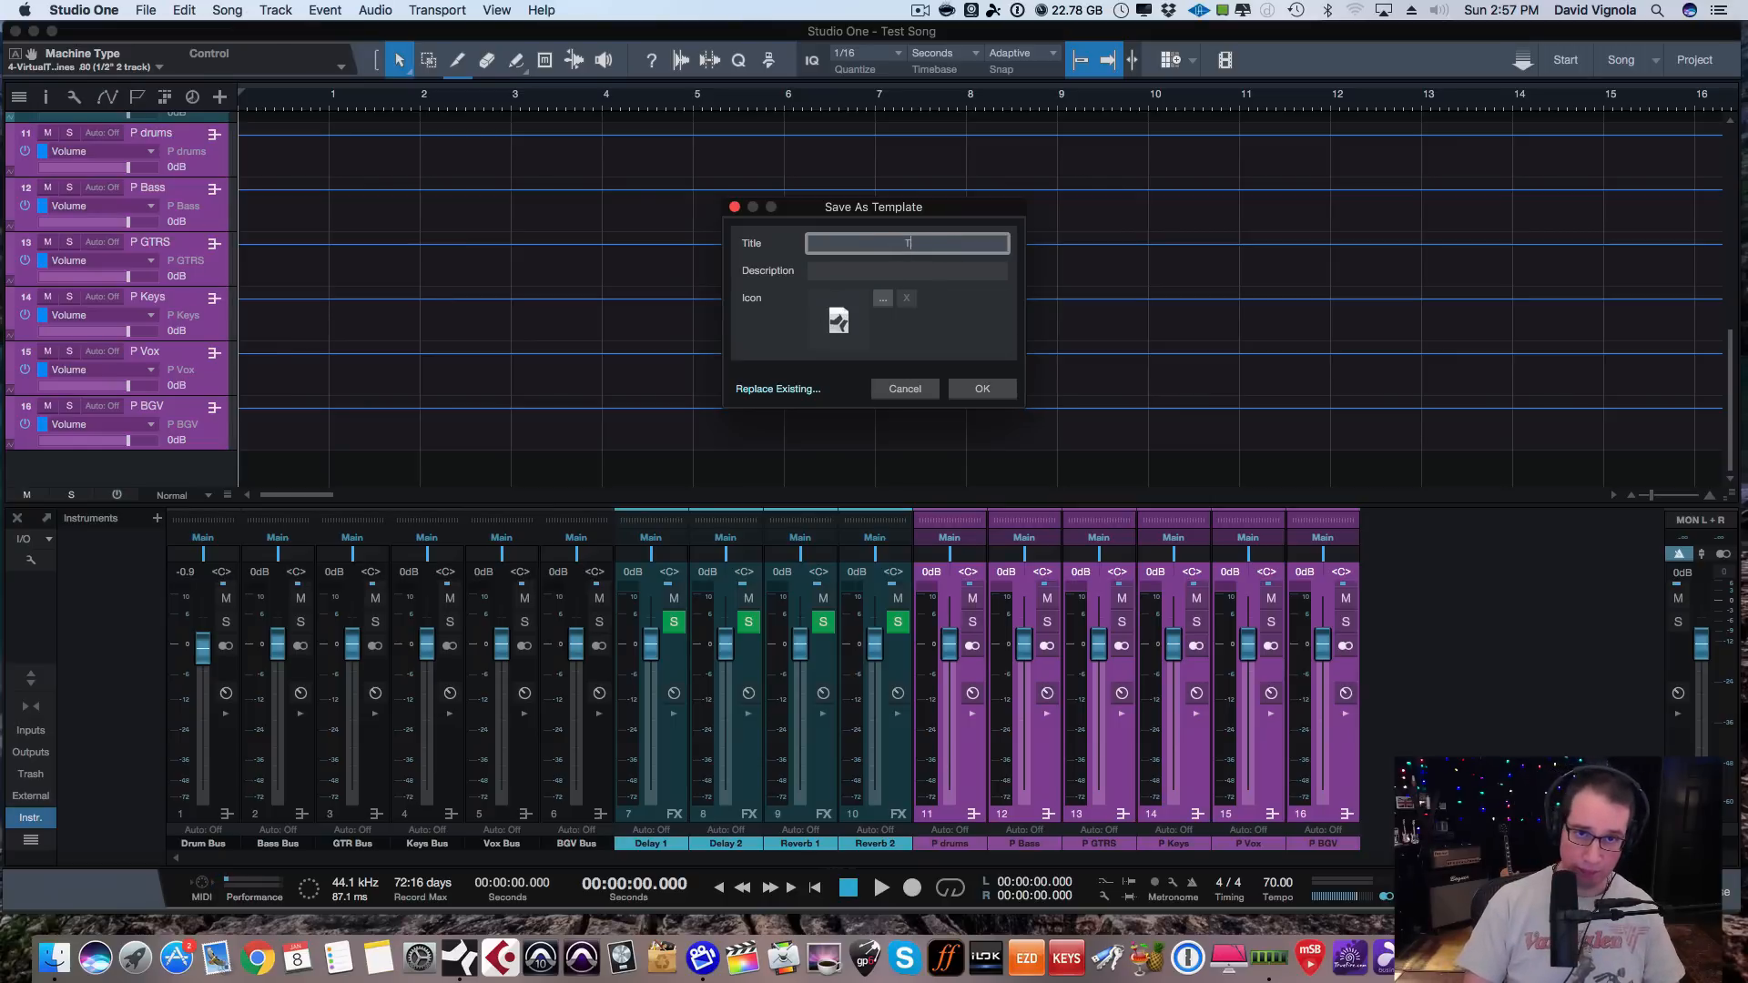
text(ix Te)
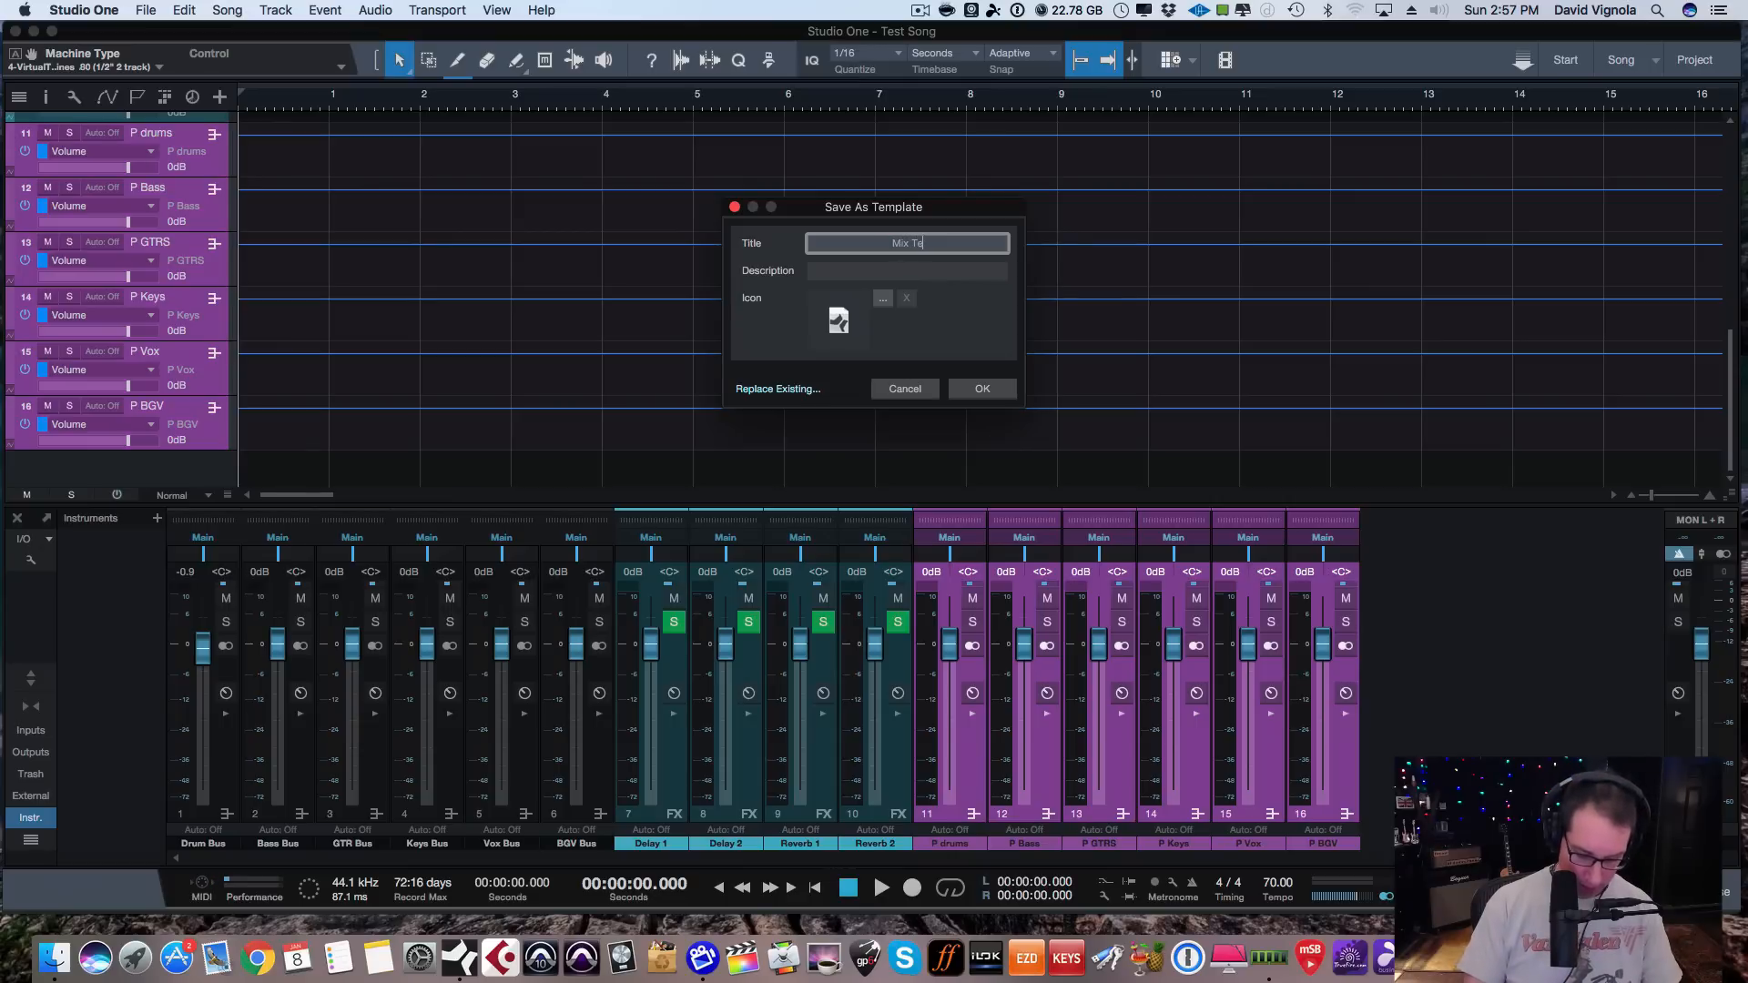
text(mplate 1)
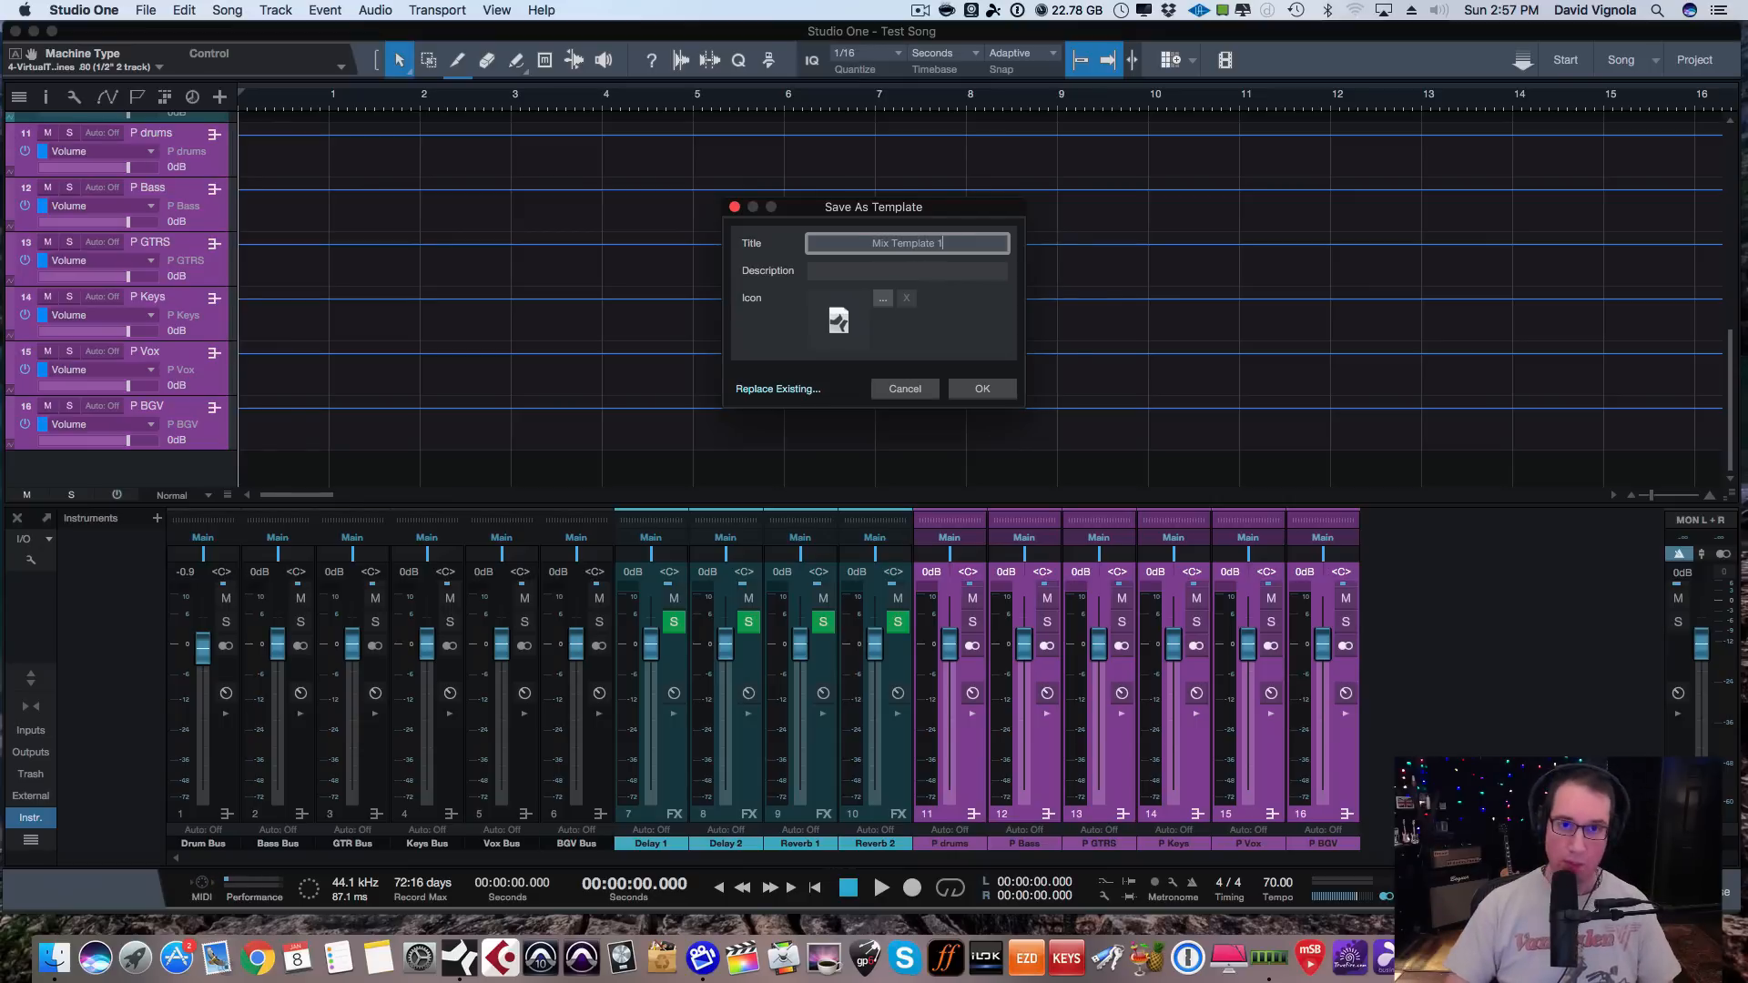
Enter "Mixing w/ Plugs" as the template's description.
click(885, 272)
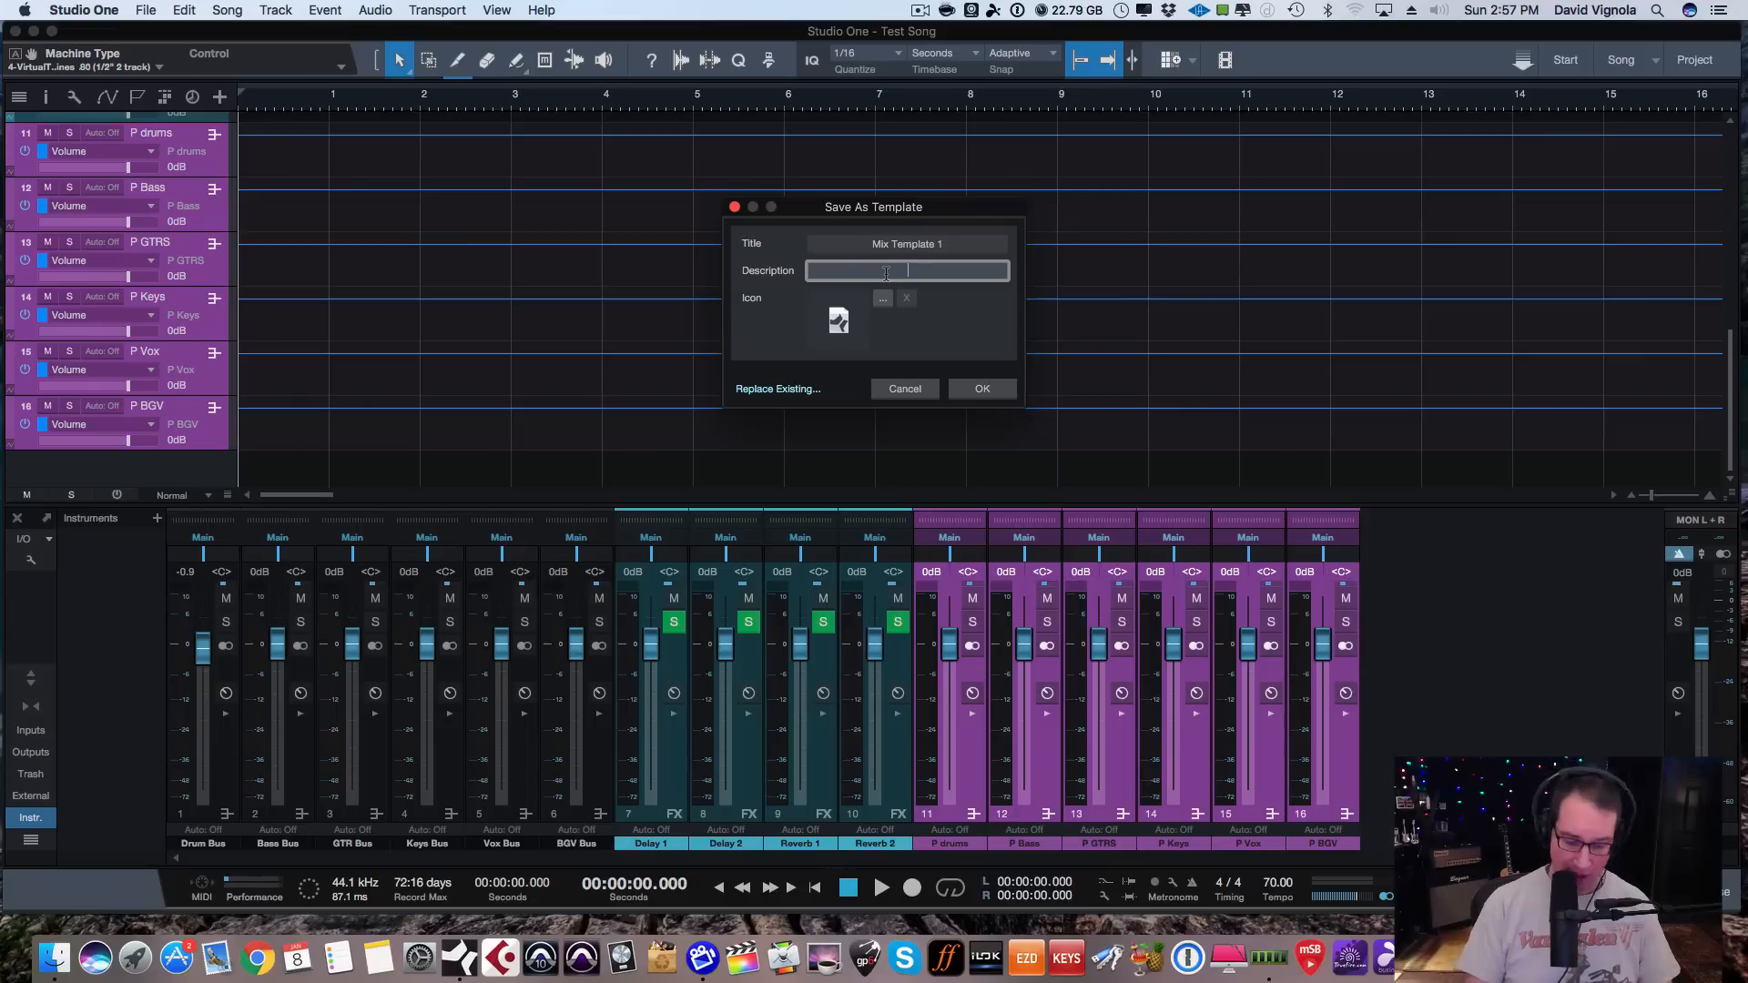
text(Mixing)
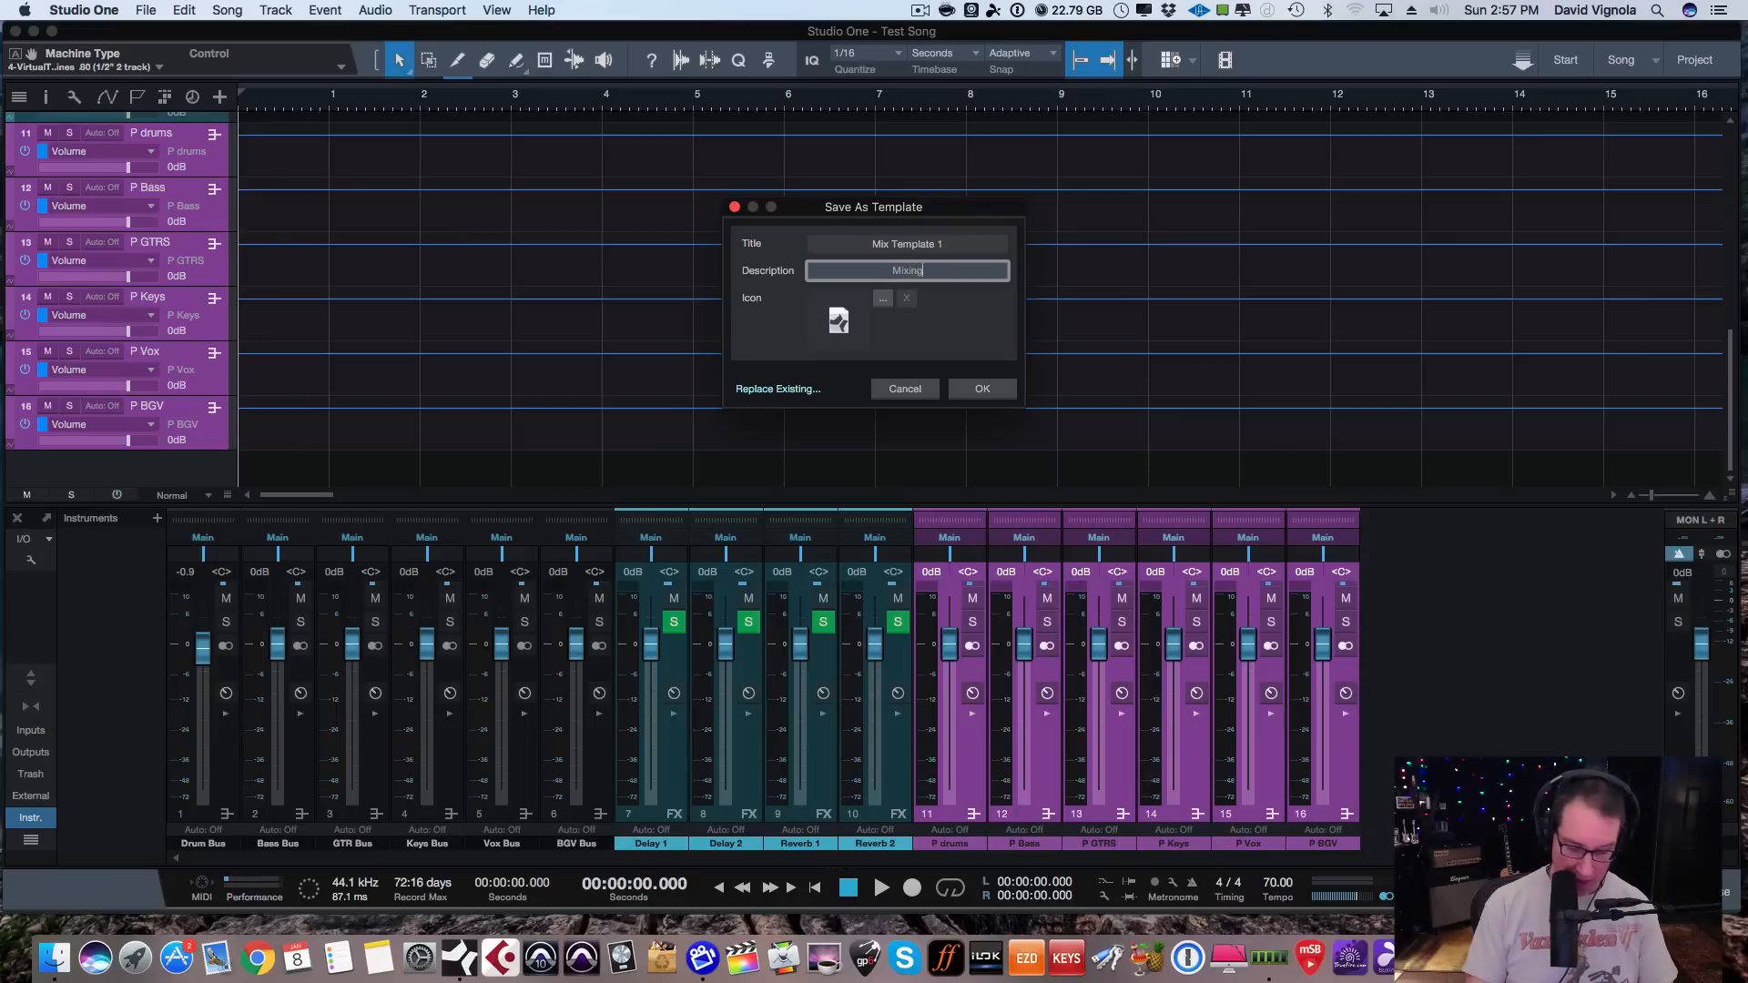
text( witgh)
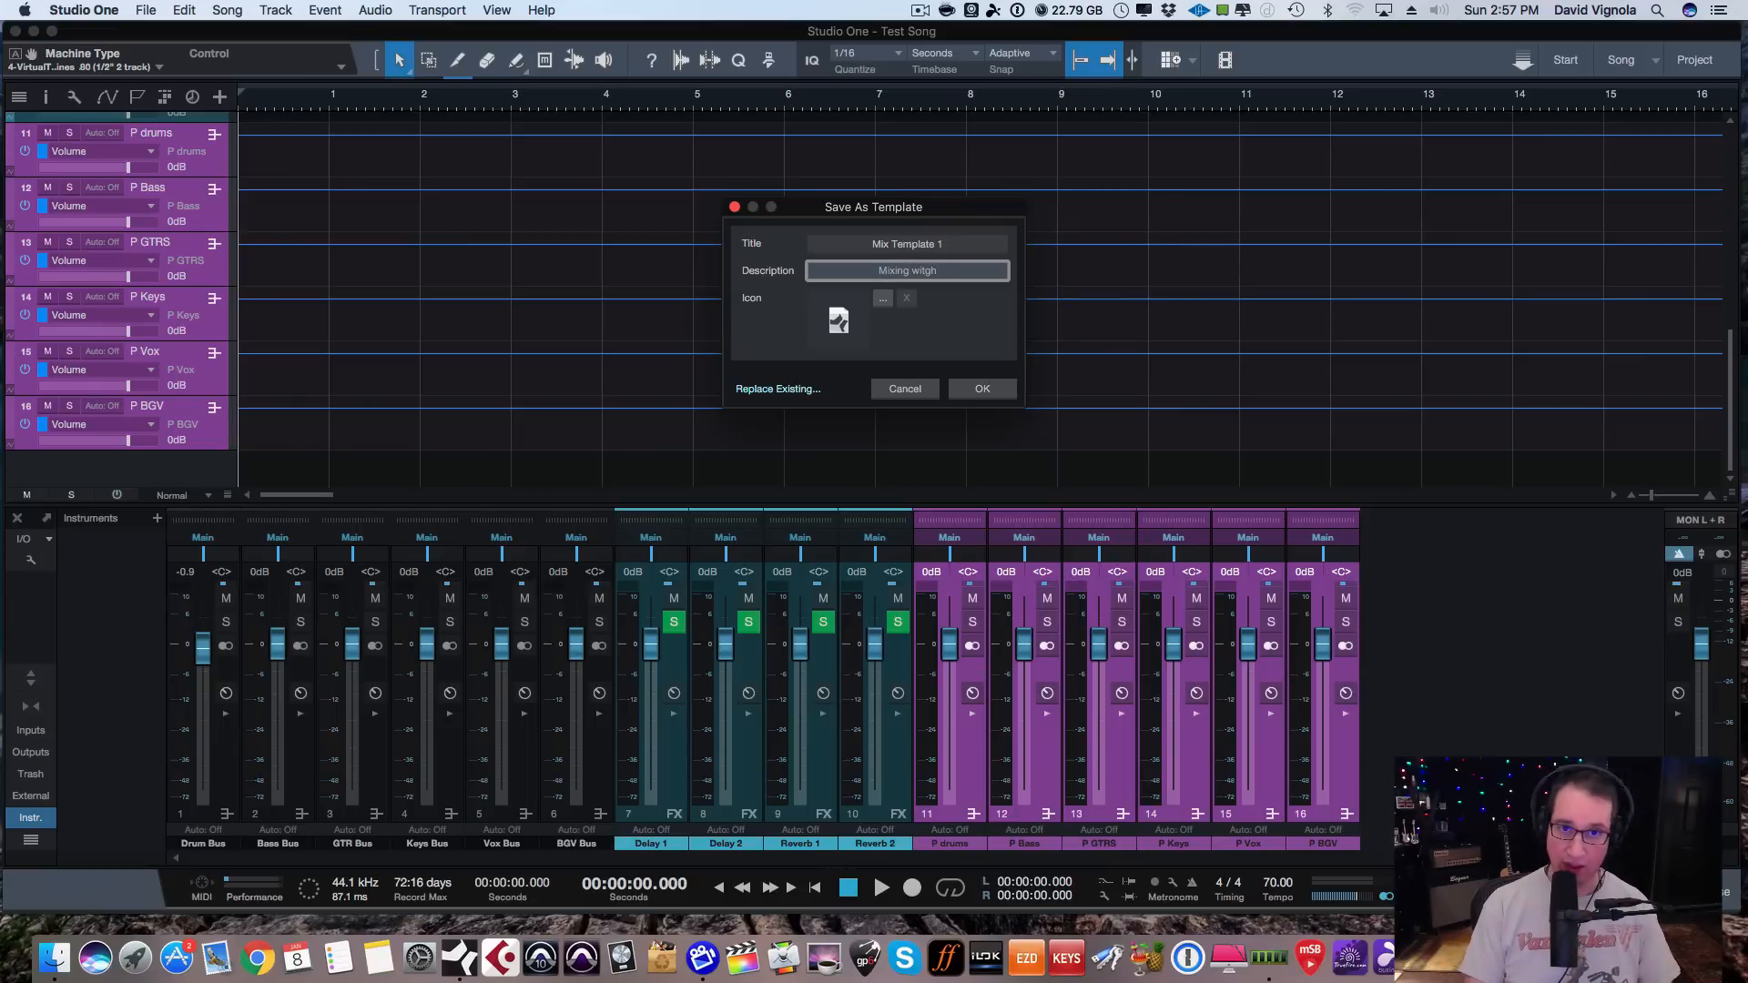
key(BackSpace)
key(BackSpace)
key(BackSpace)
key(BackSpace)
key(BackSpace)
key(BackSpace)
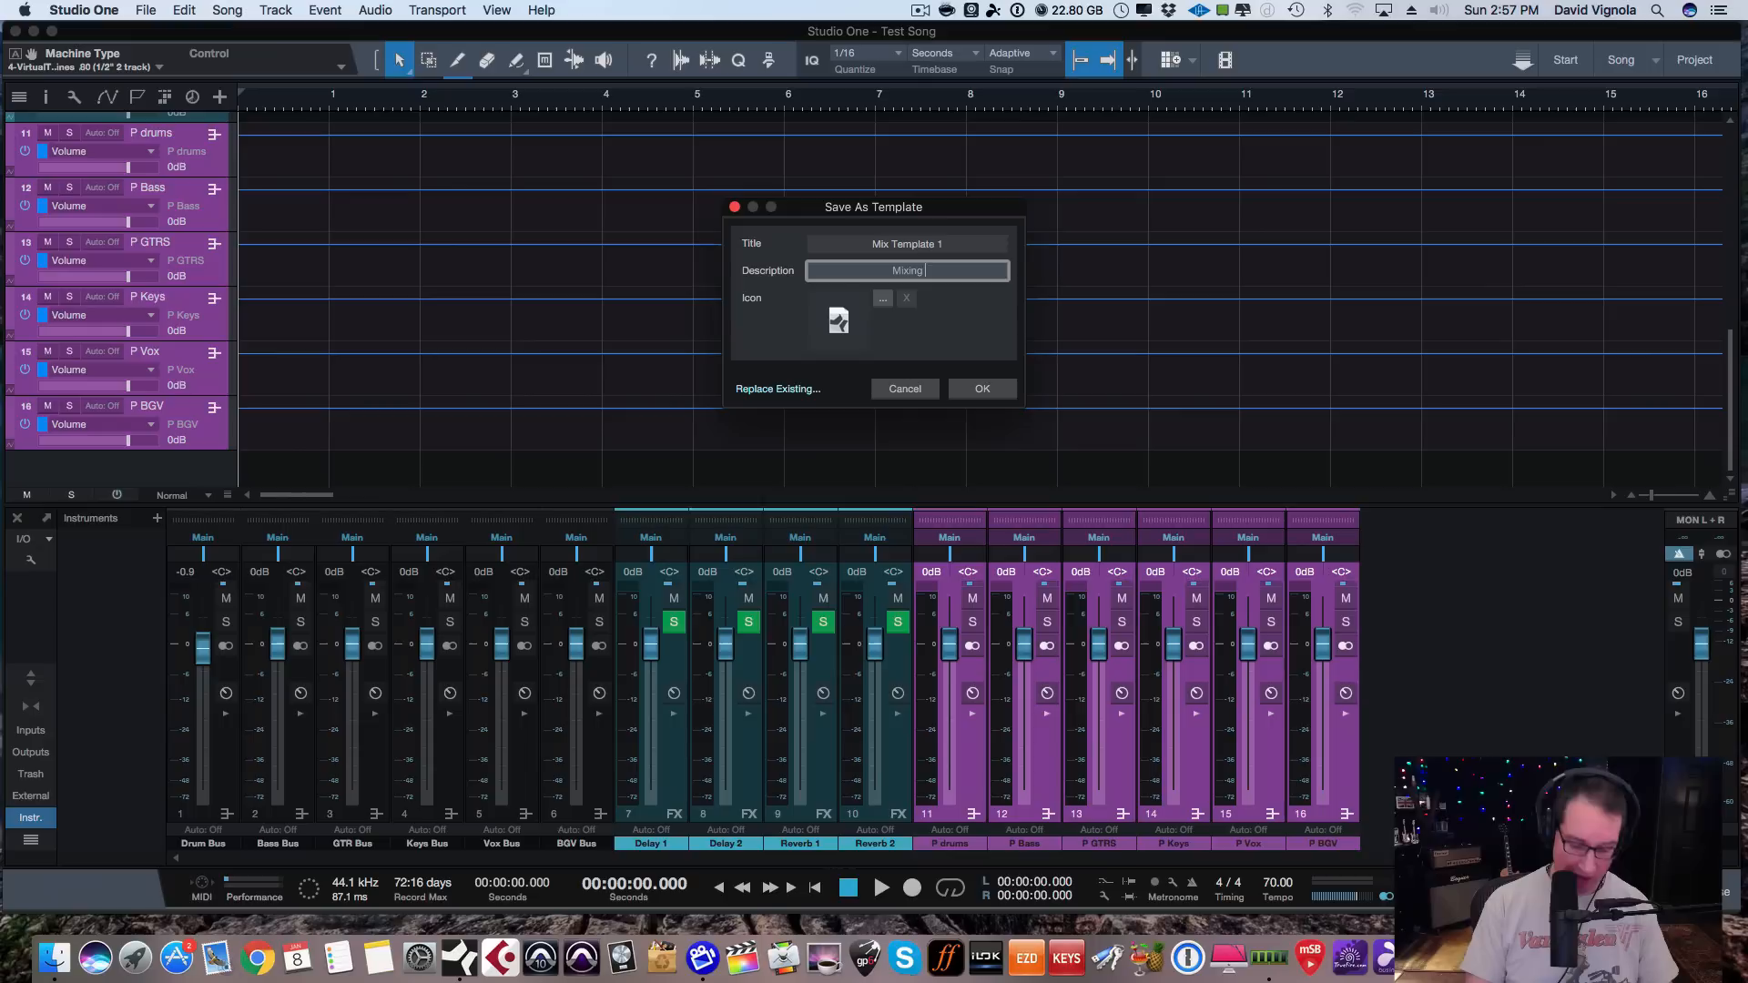
text(w/ Pluygs)
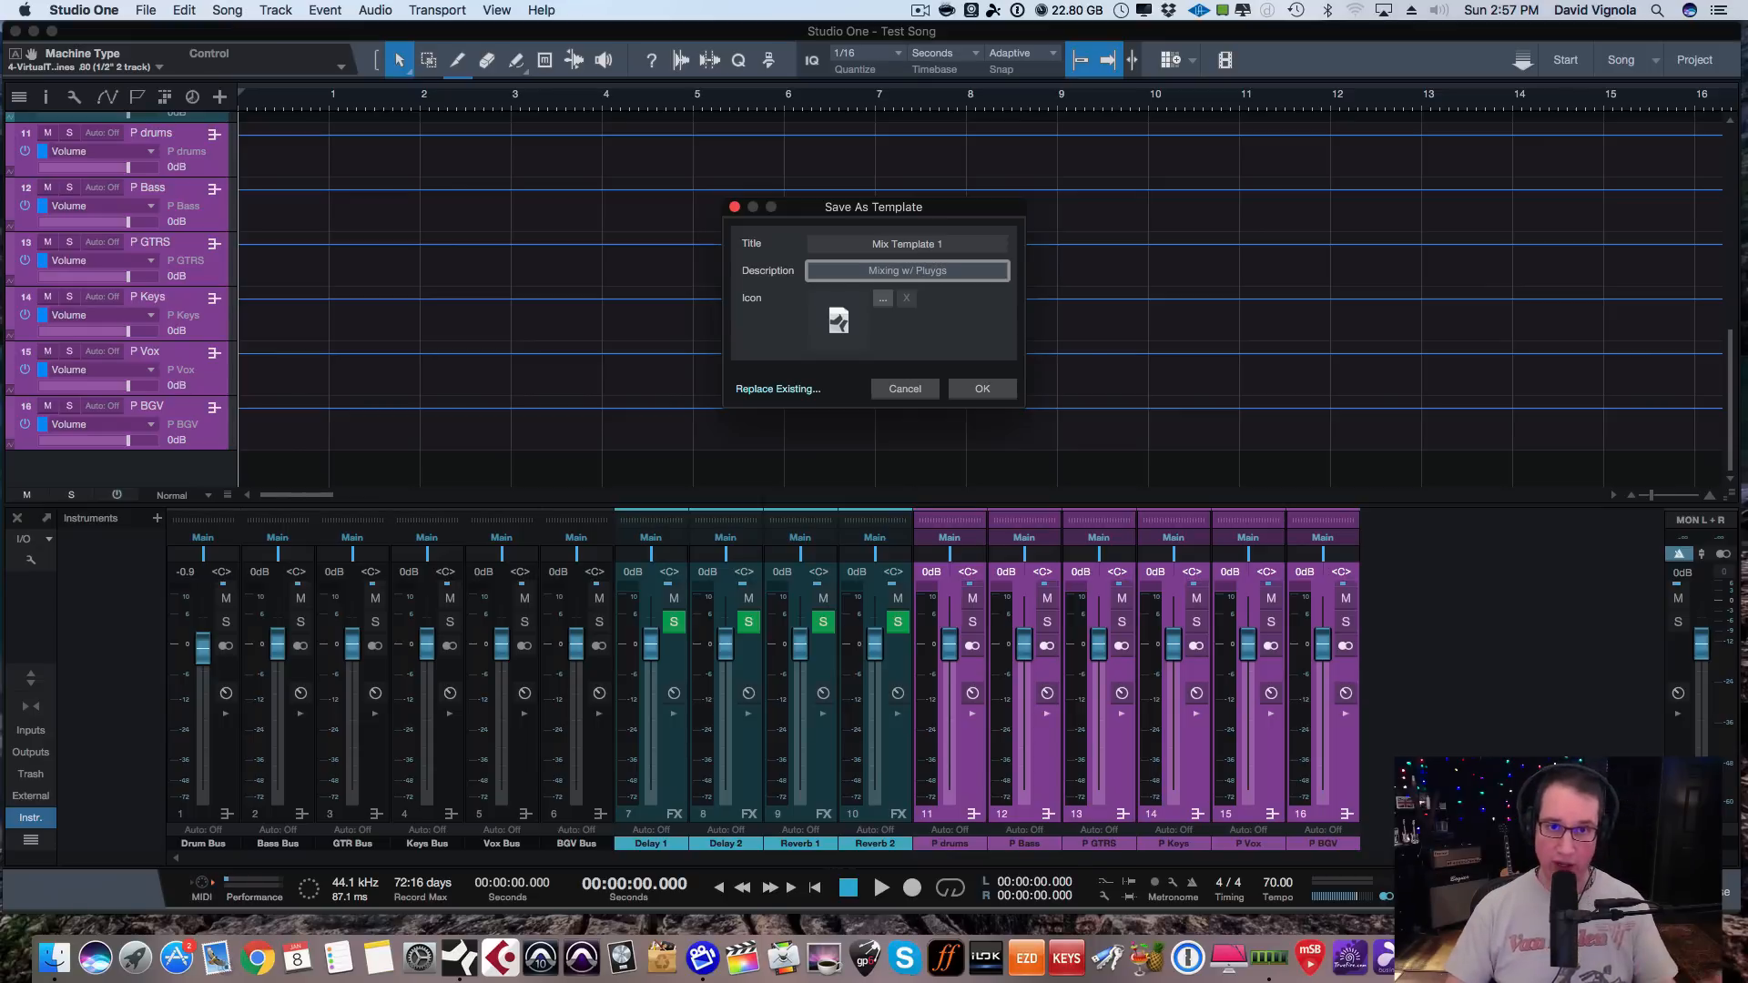
key(BackSpace)
key(BackSpace)
key(BackSpace)
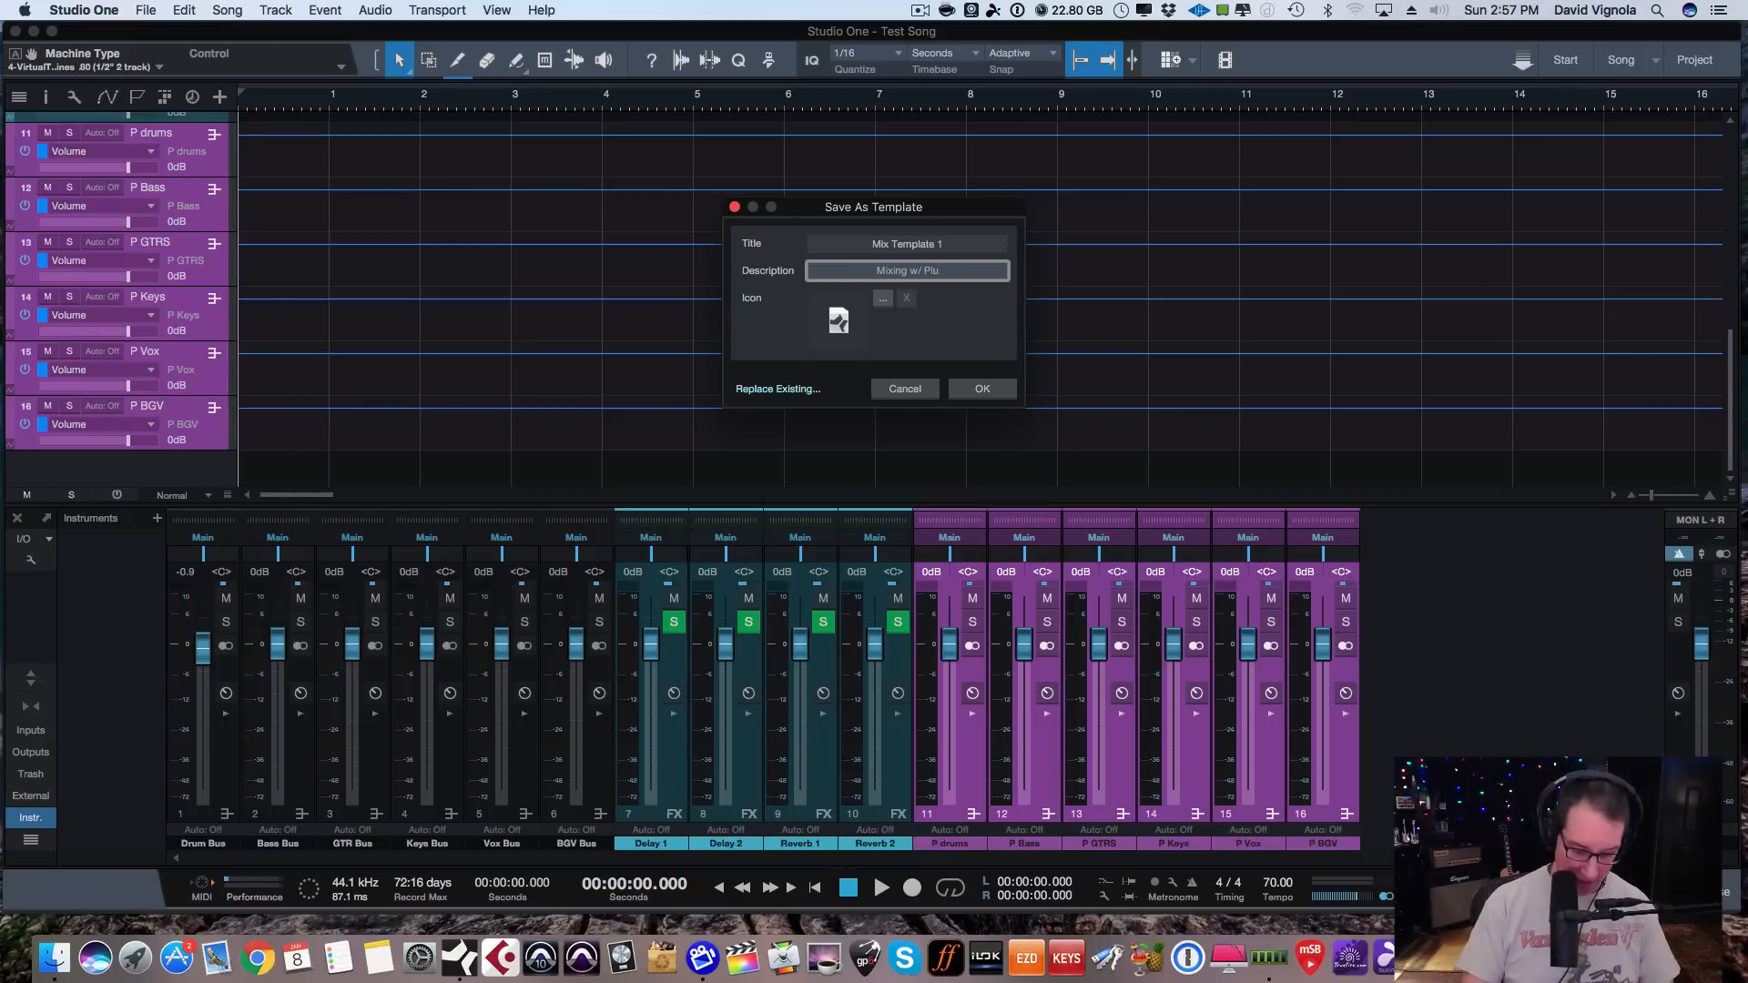
text(gs)
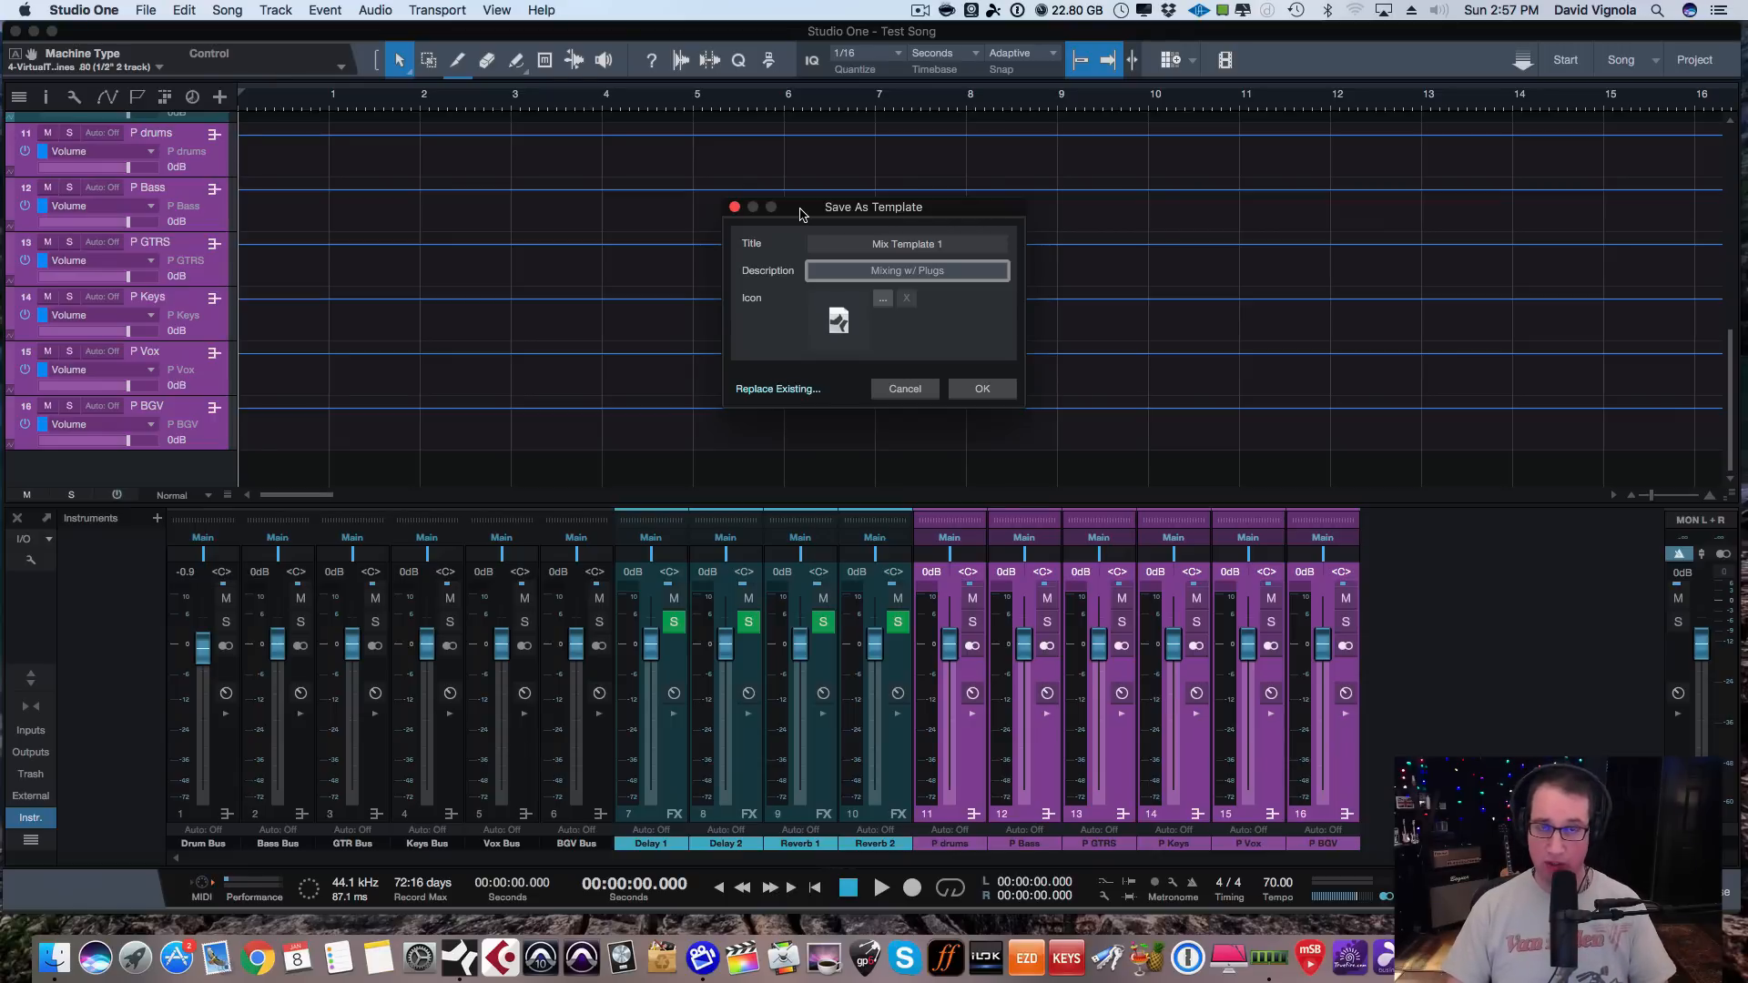
Browse the existing templates for replacement, leave that selection, and save the song as the new template.
click(752, 391)
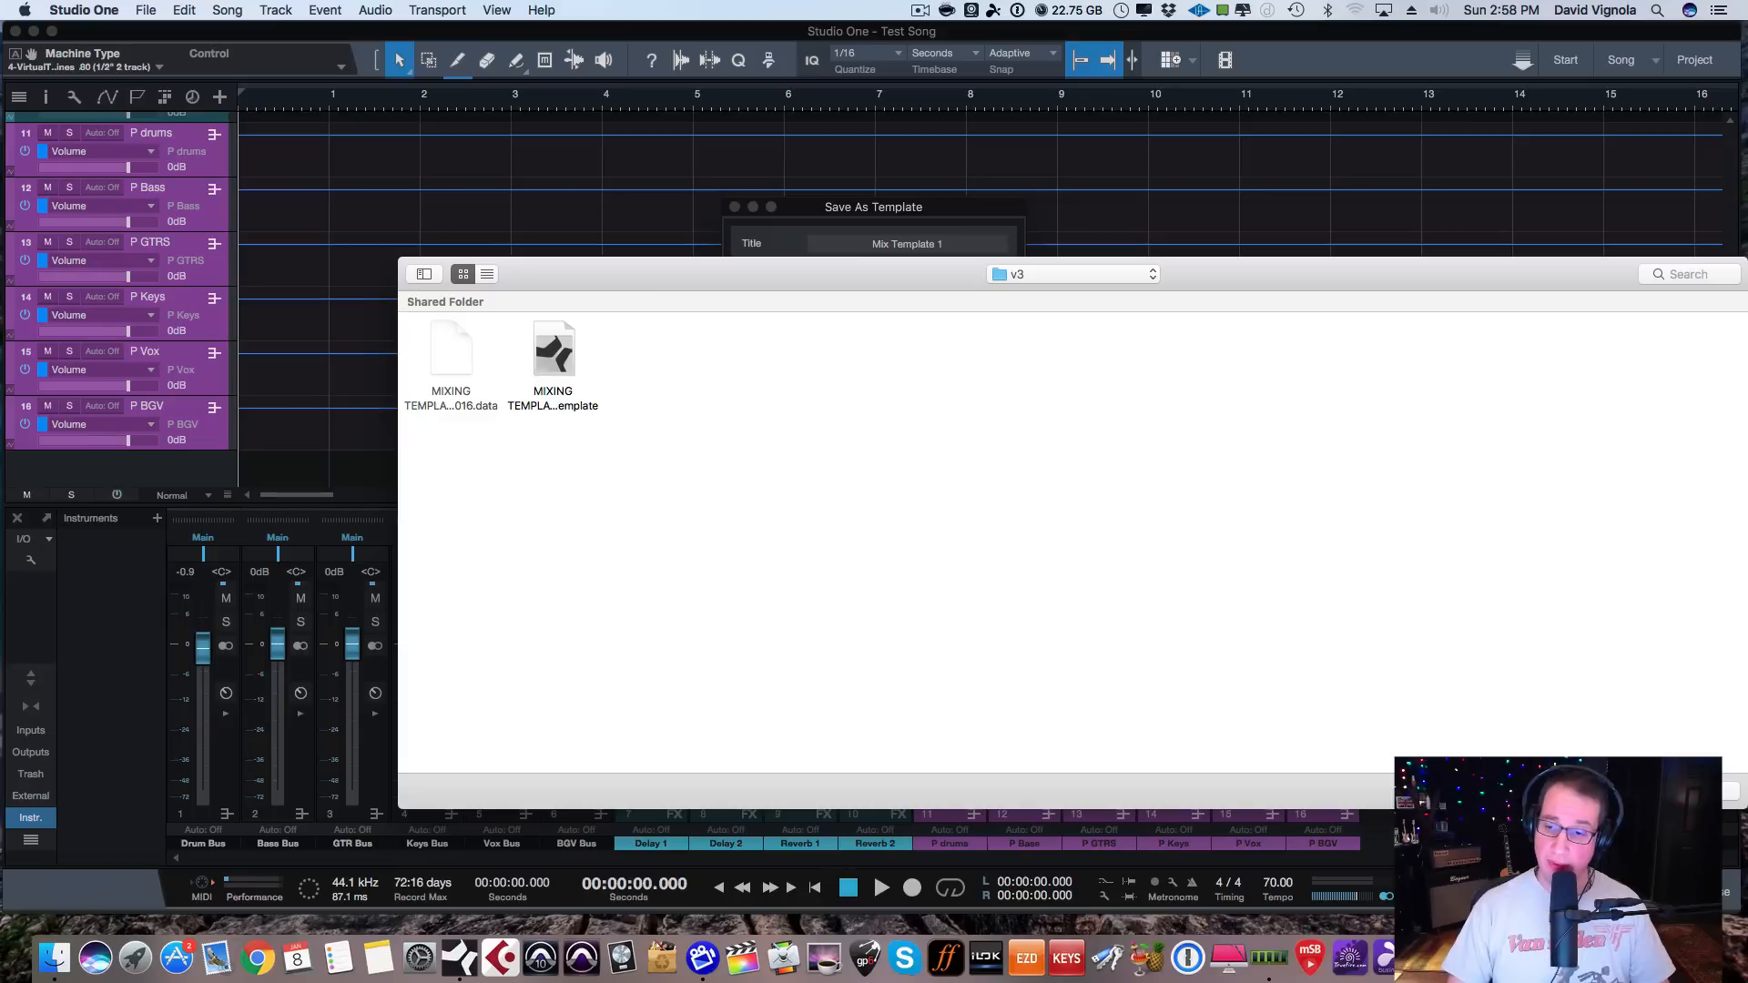
click(1630, 792)
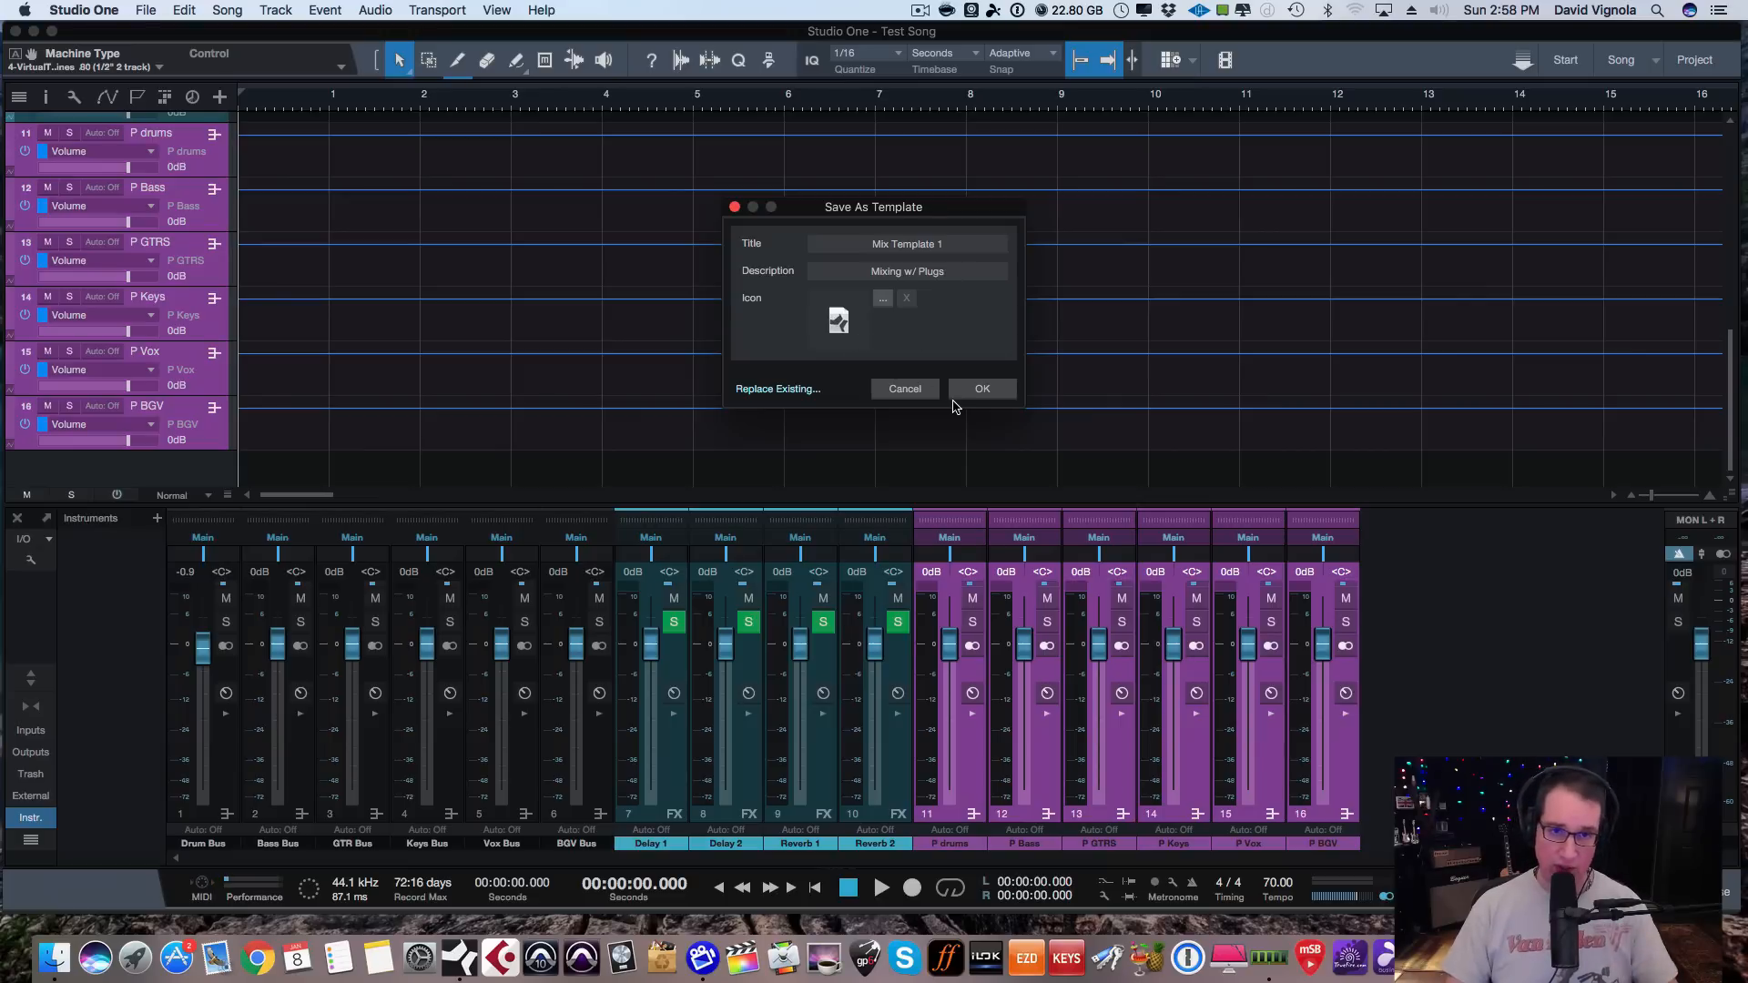
click(982, 391)
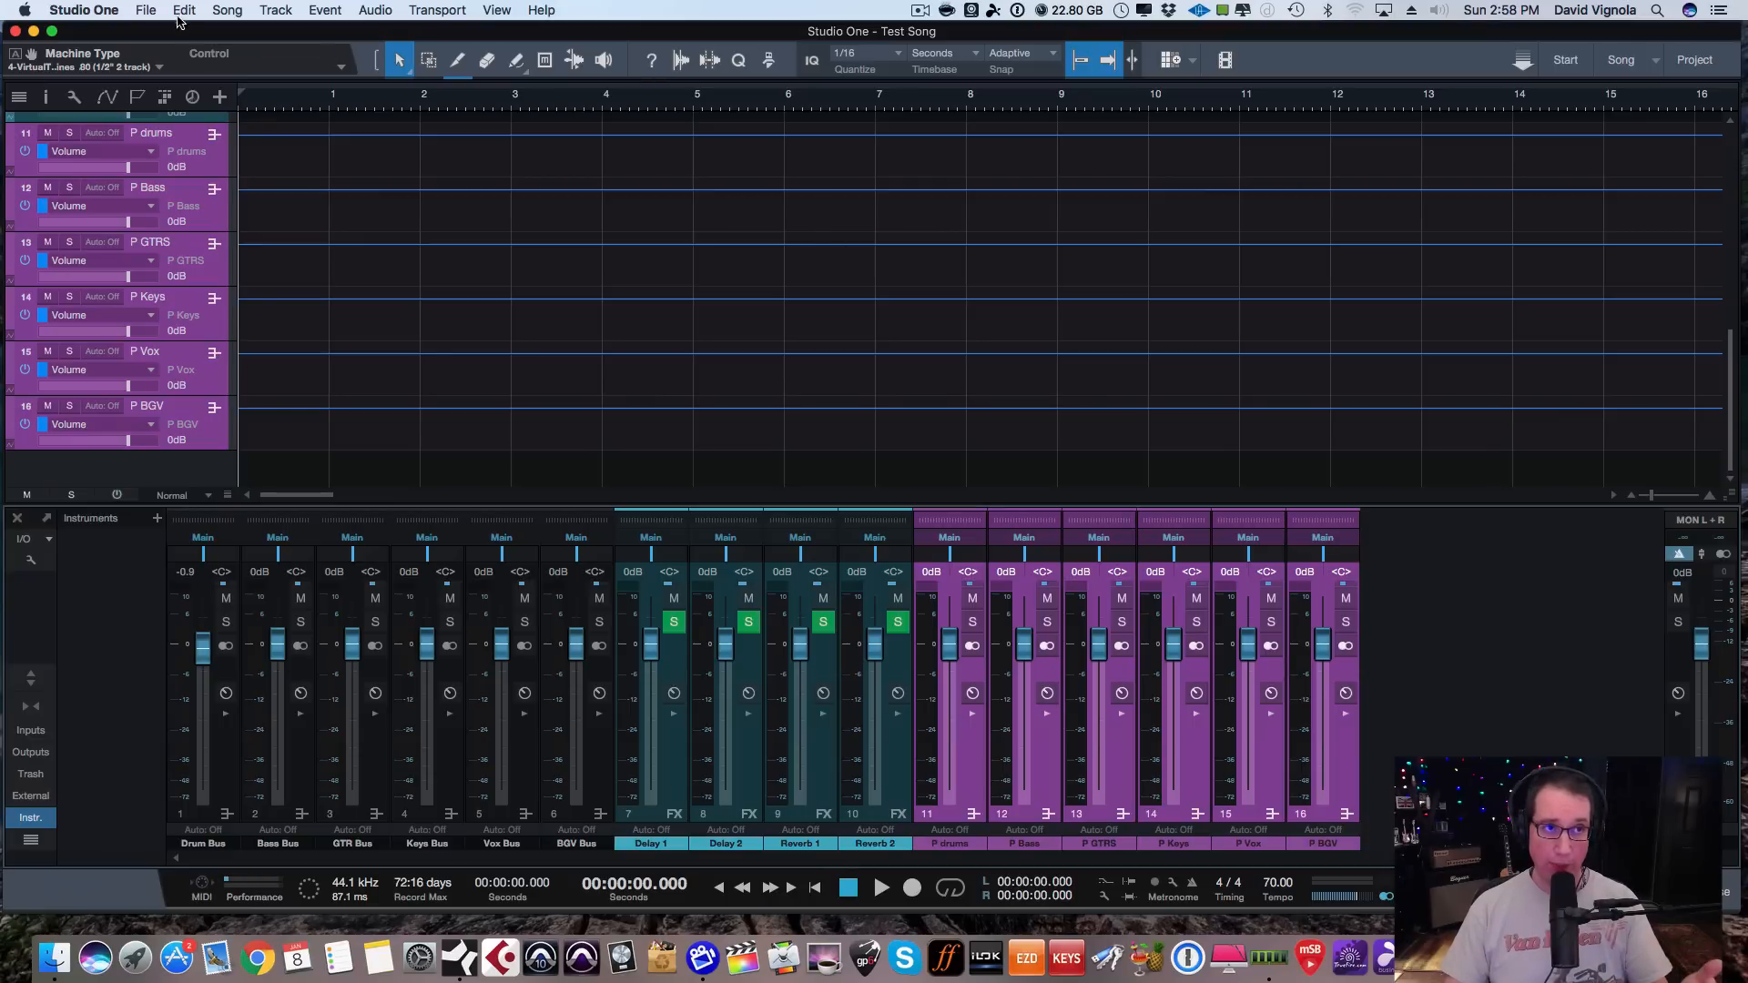
Close the Test Song without saving its changes.
click(149, 13)
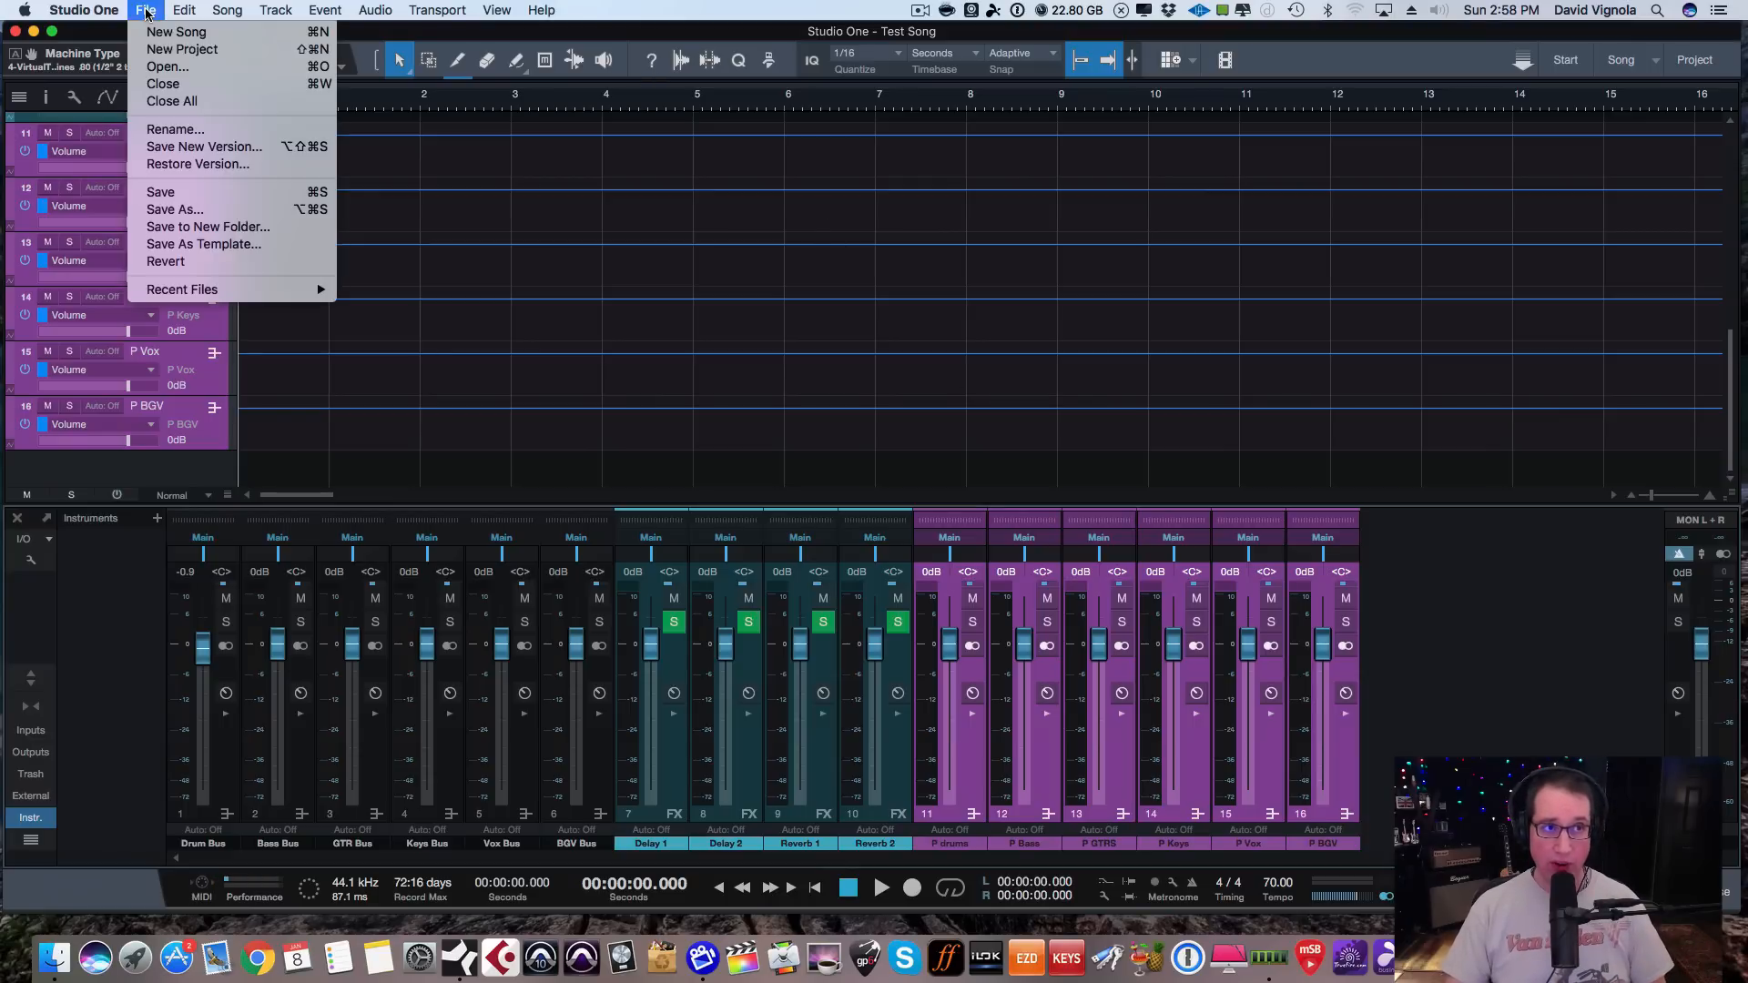
click(152, 87)
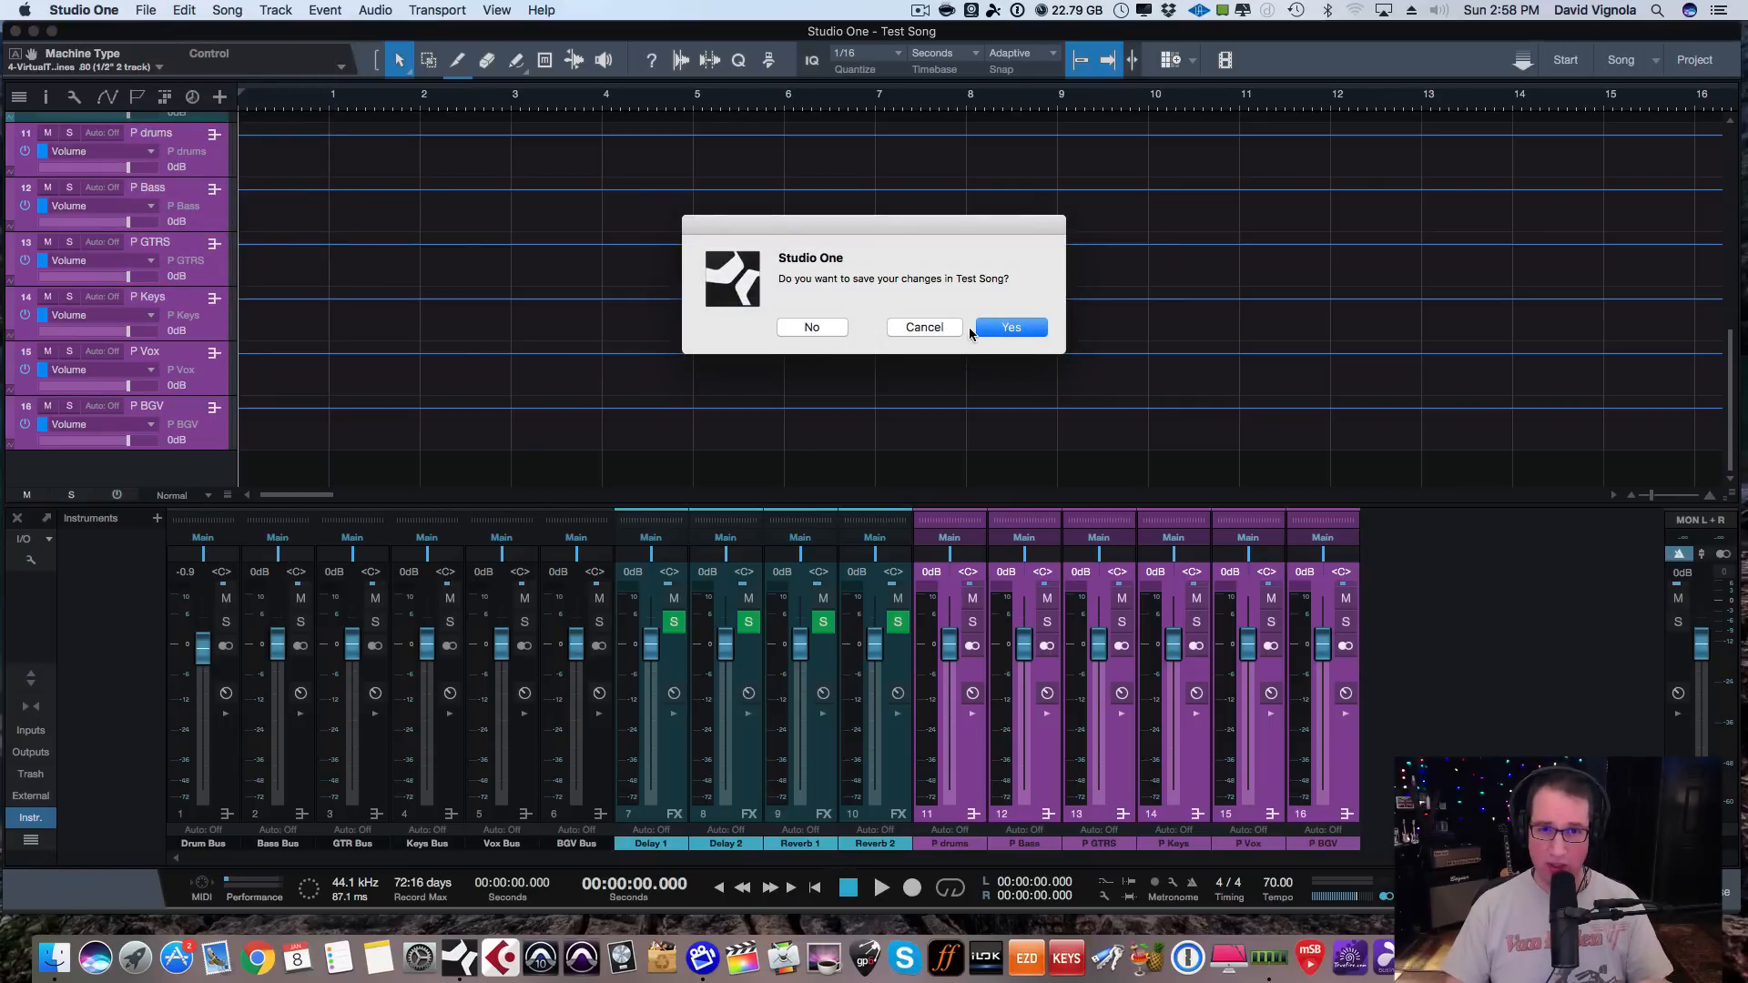
click(808, 330)
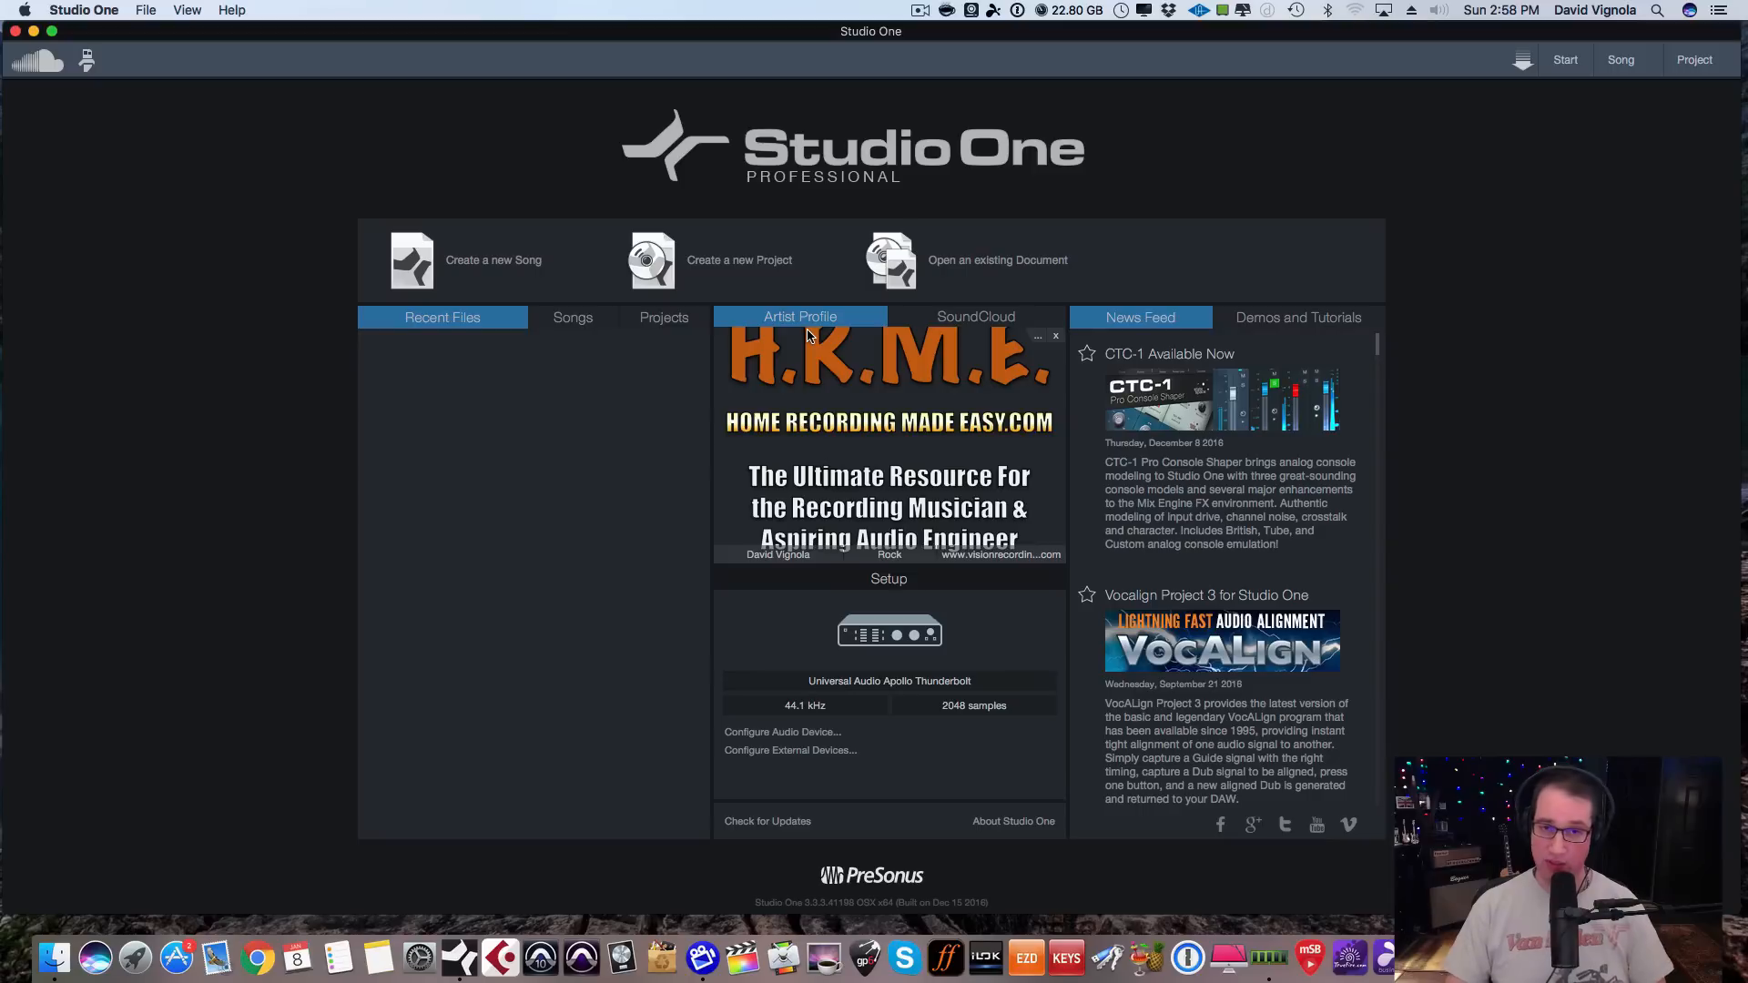
Start a new song based on the user template Mix Template 1 and browse to Main 2TB Drive for its save location.
click(498, 267)
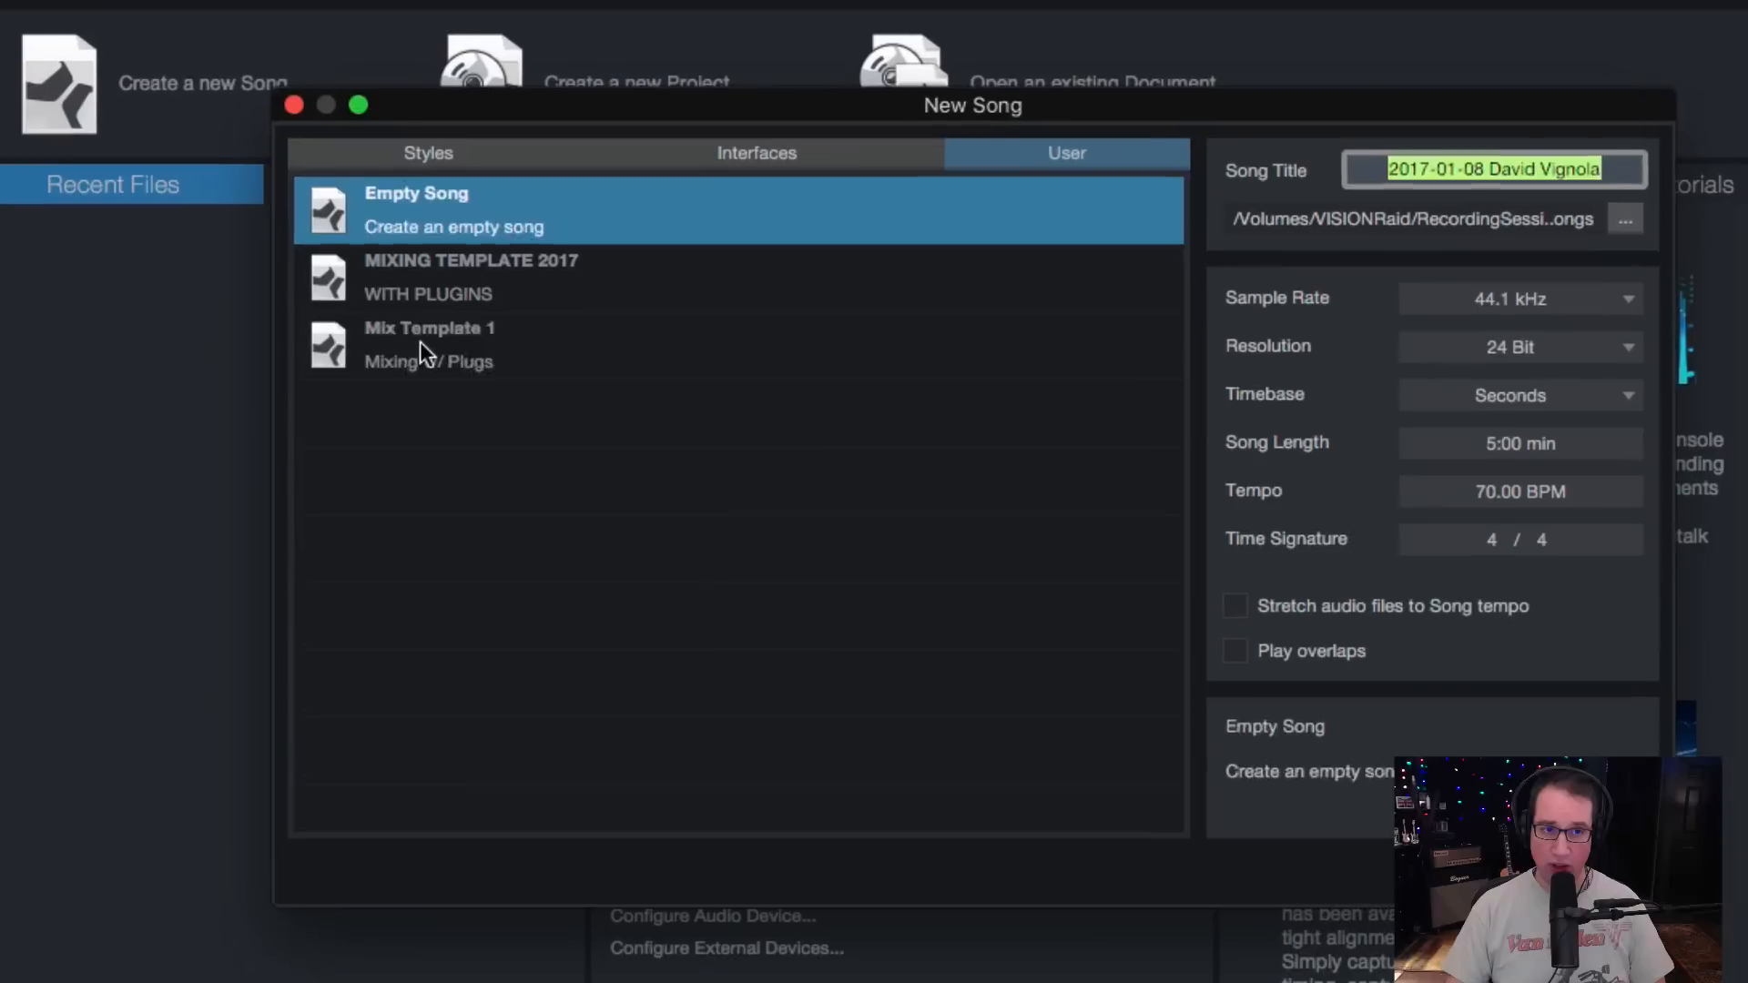
click(602, 407)
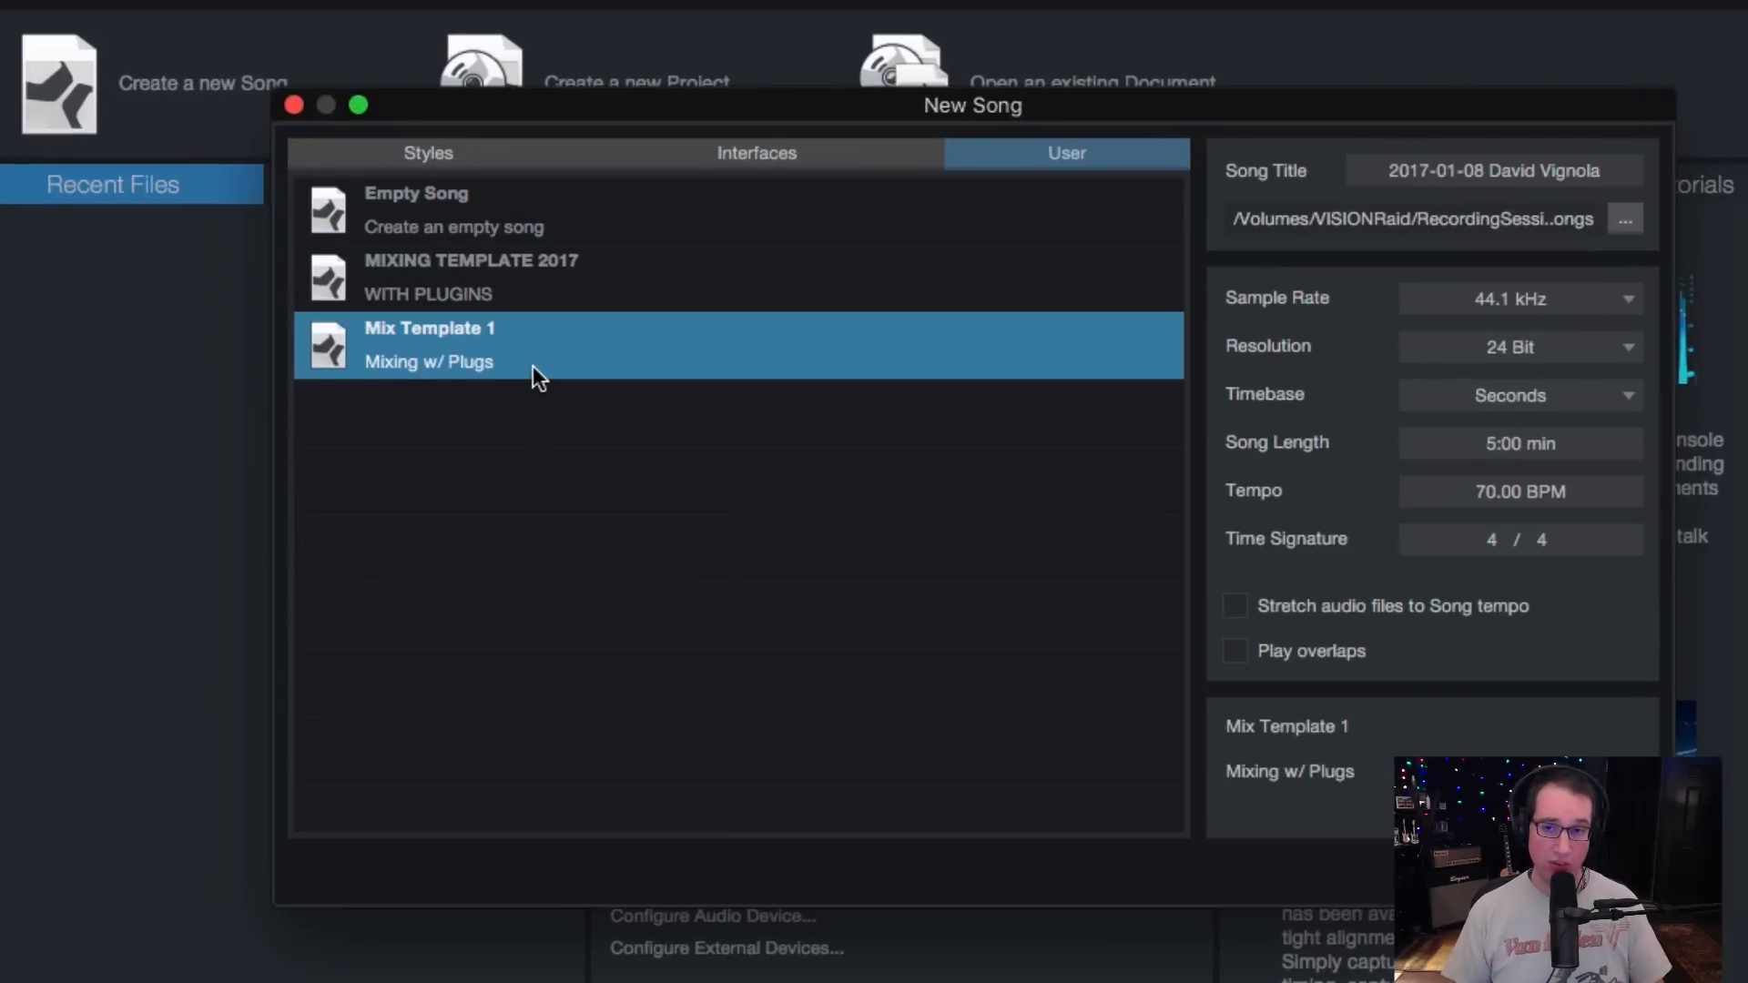
click(1626, 219)
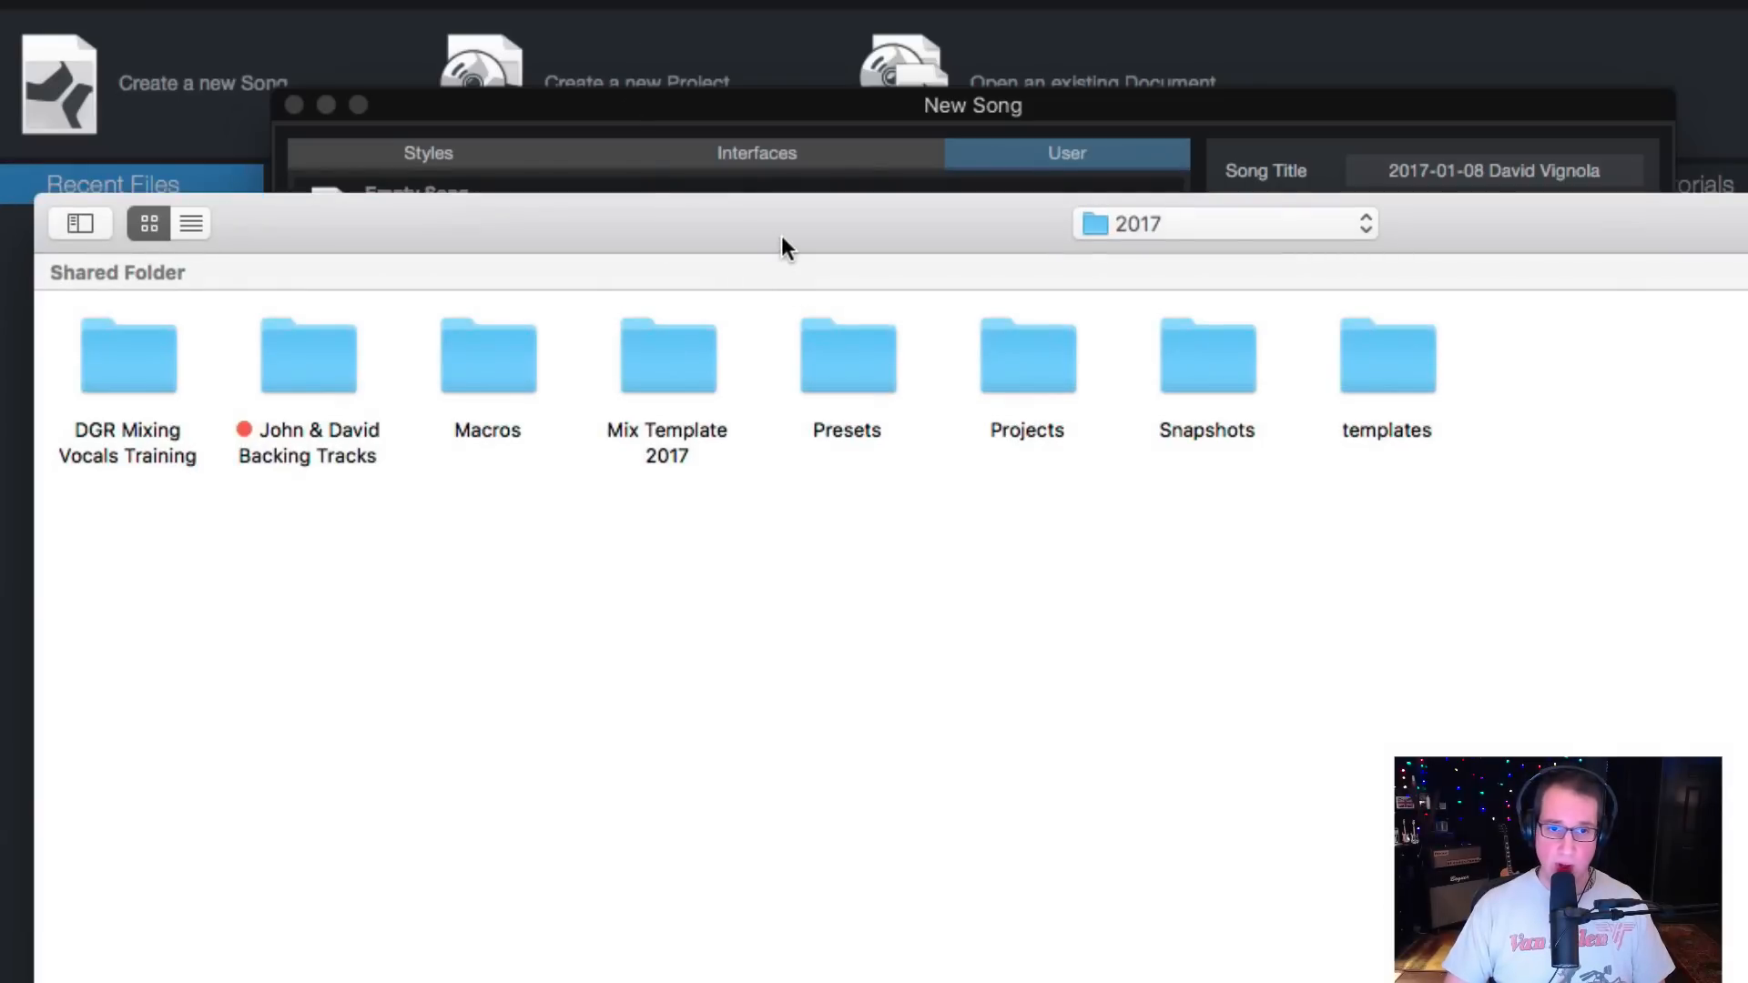
drag(781, 235, 681, 112)
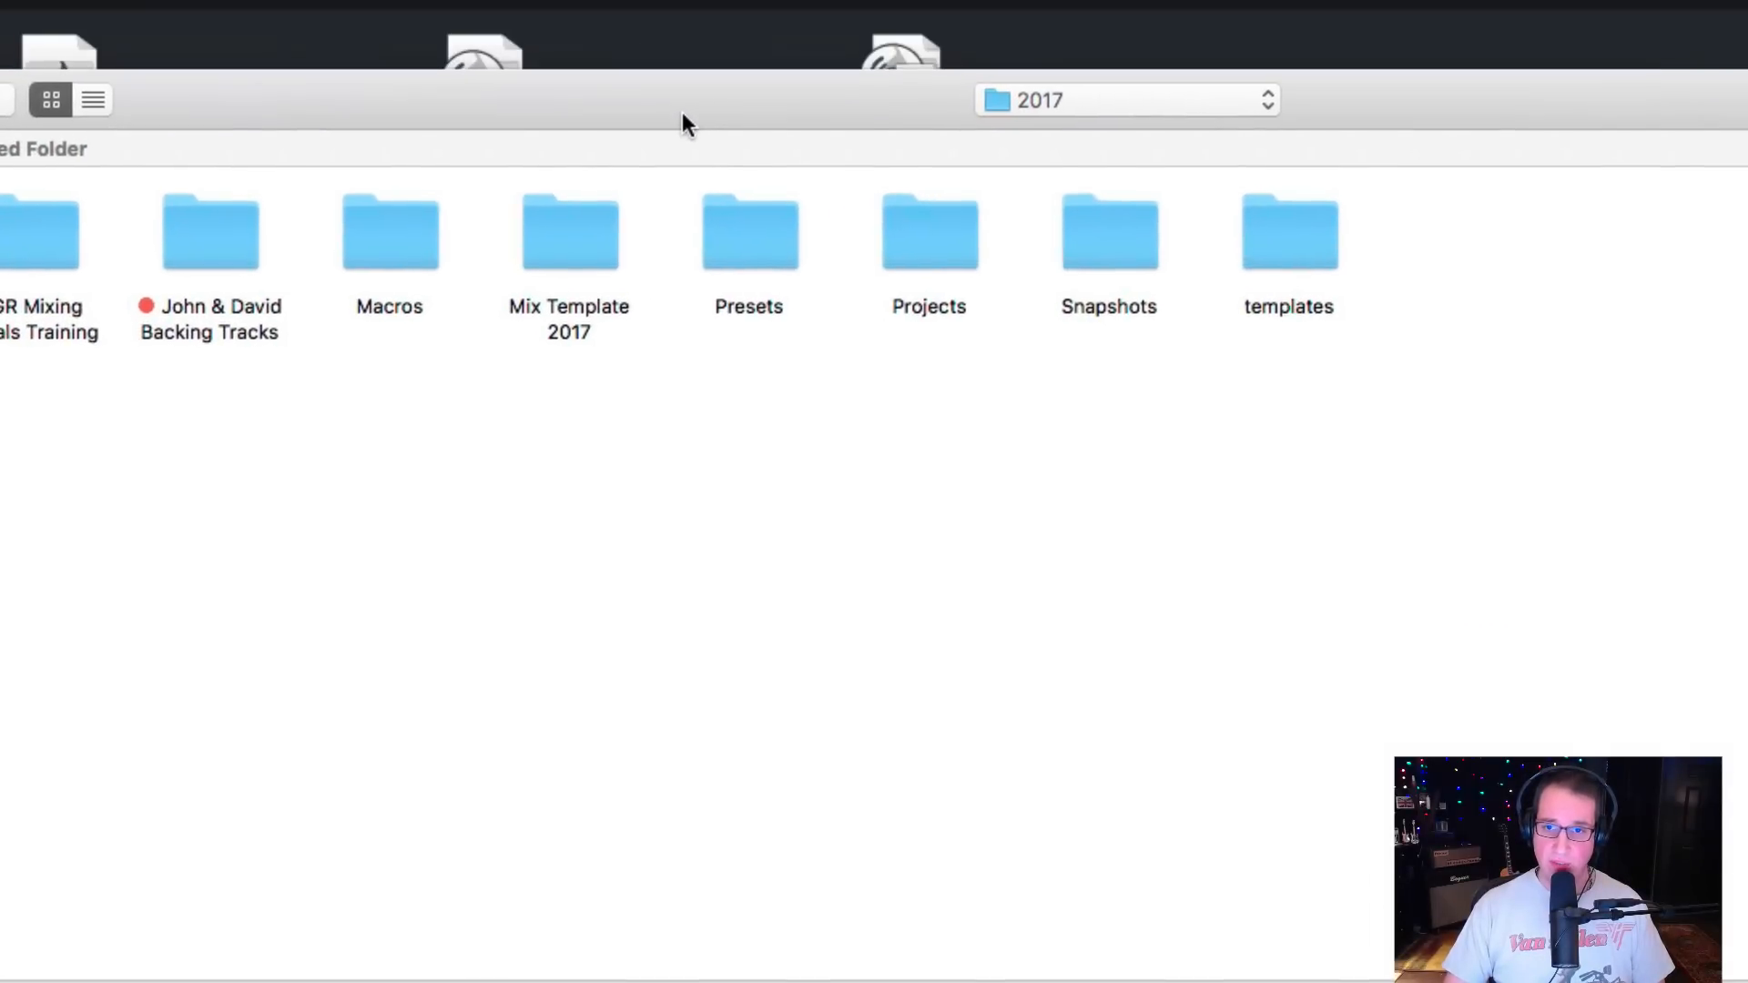
click(1156, 94)
click(1139, 206)
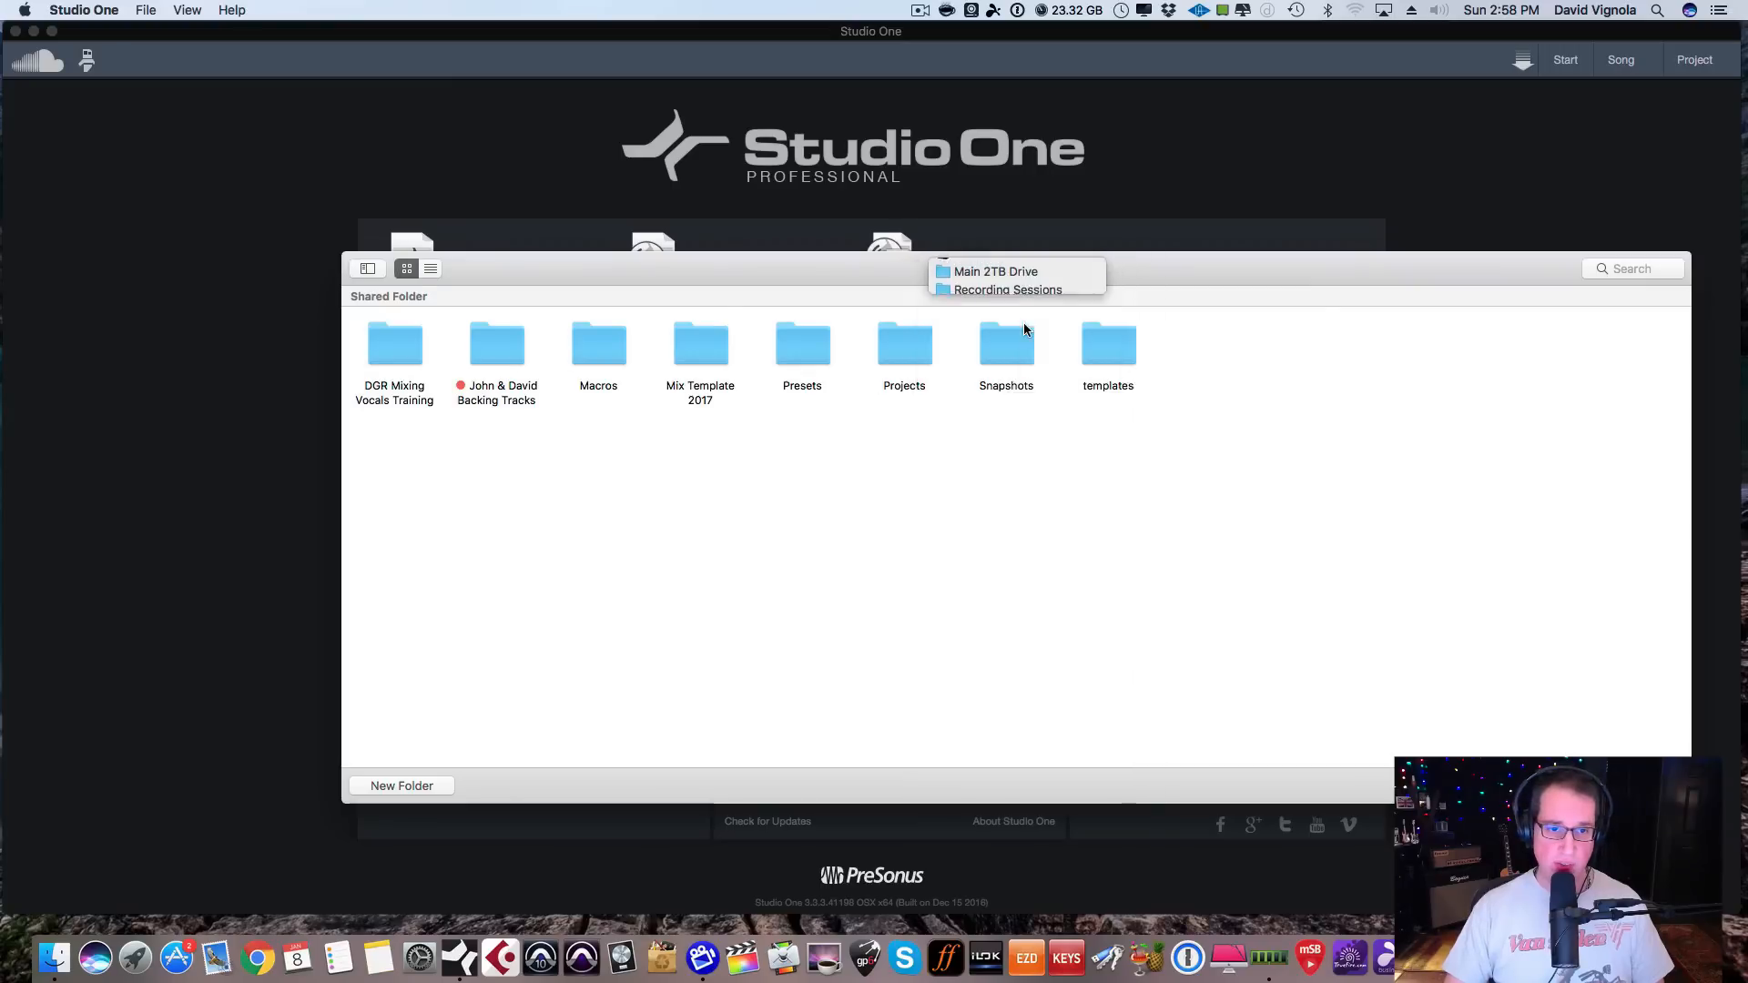
Create a folder named "S1 Beginners Guide To Mixing" on the drive and choose it as the song's save location.
click(402, 785)
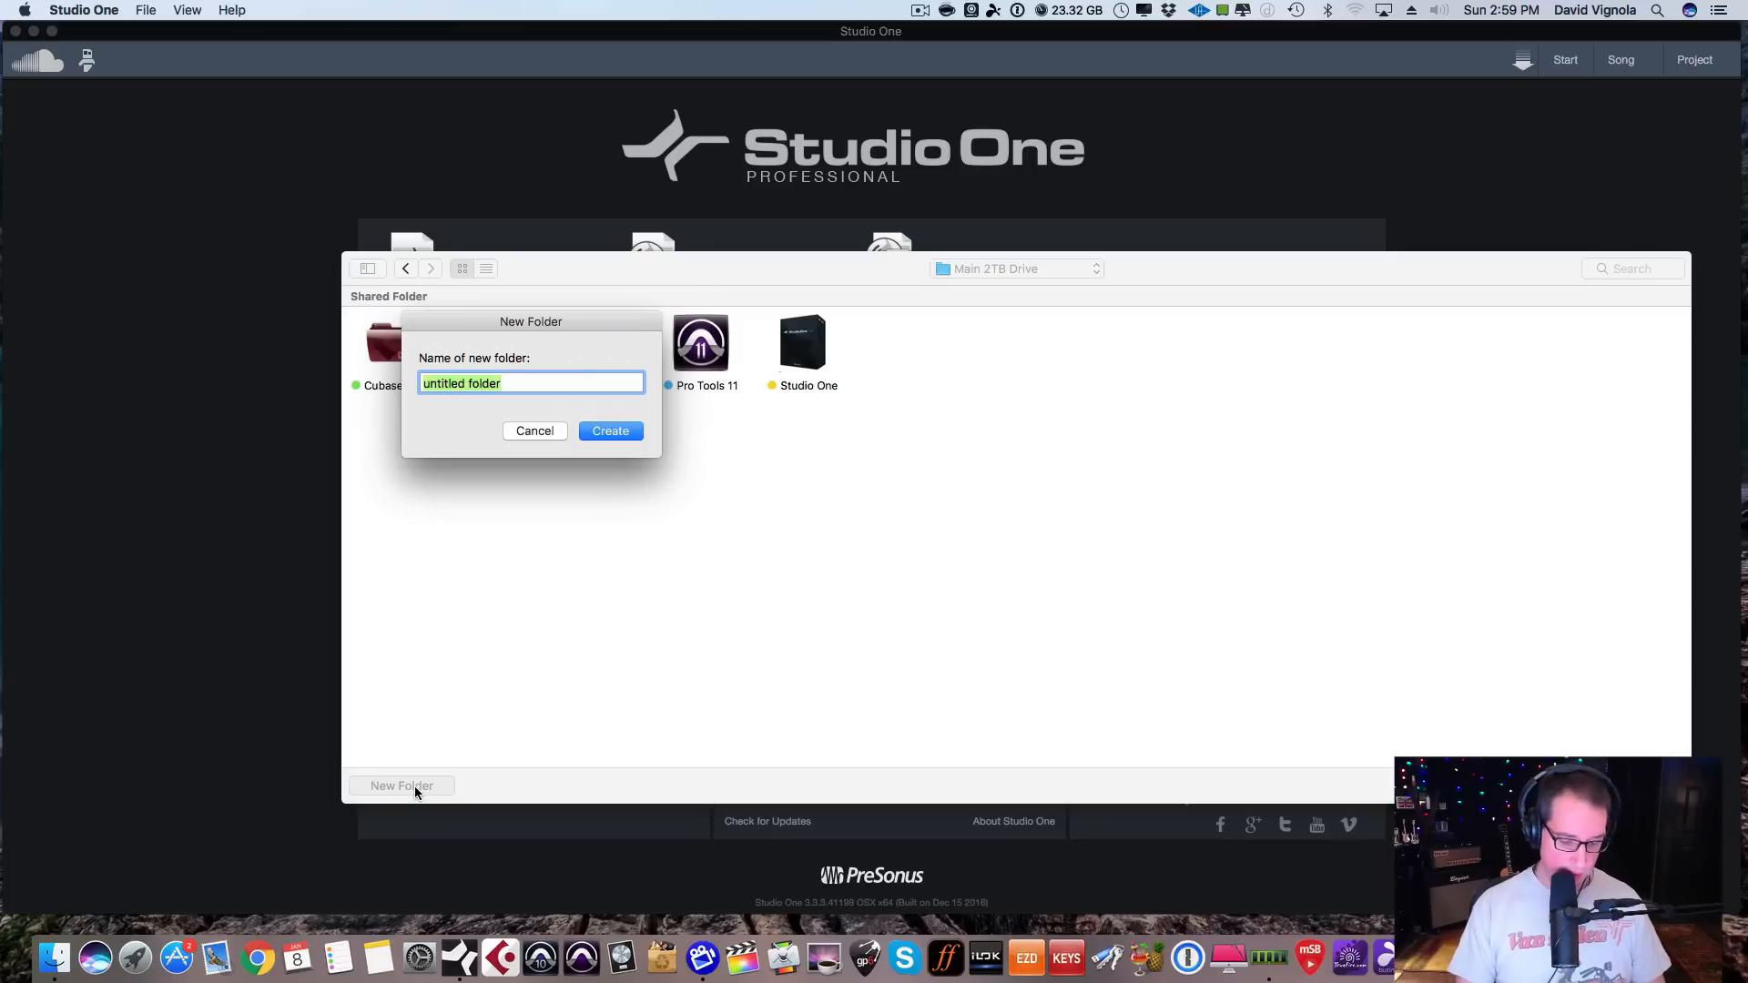
key(BackSpace)
text(S1 )
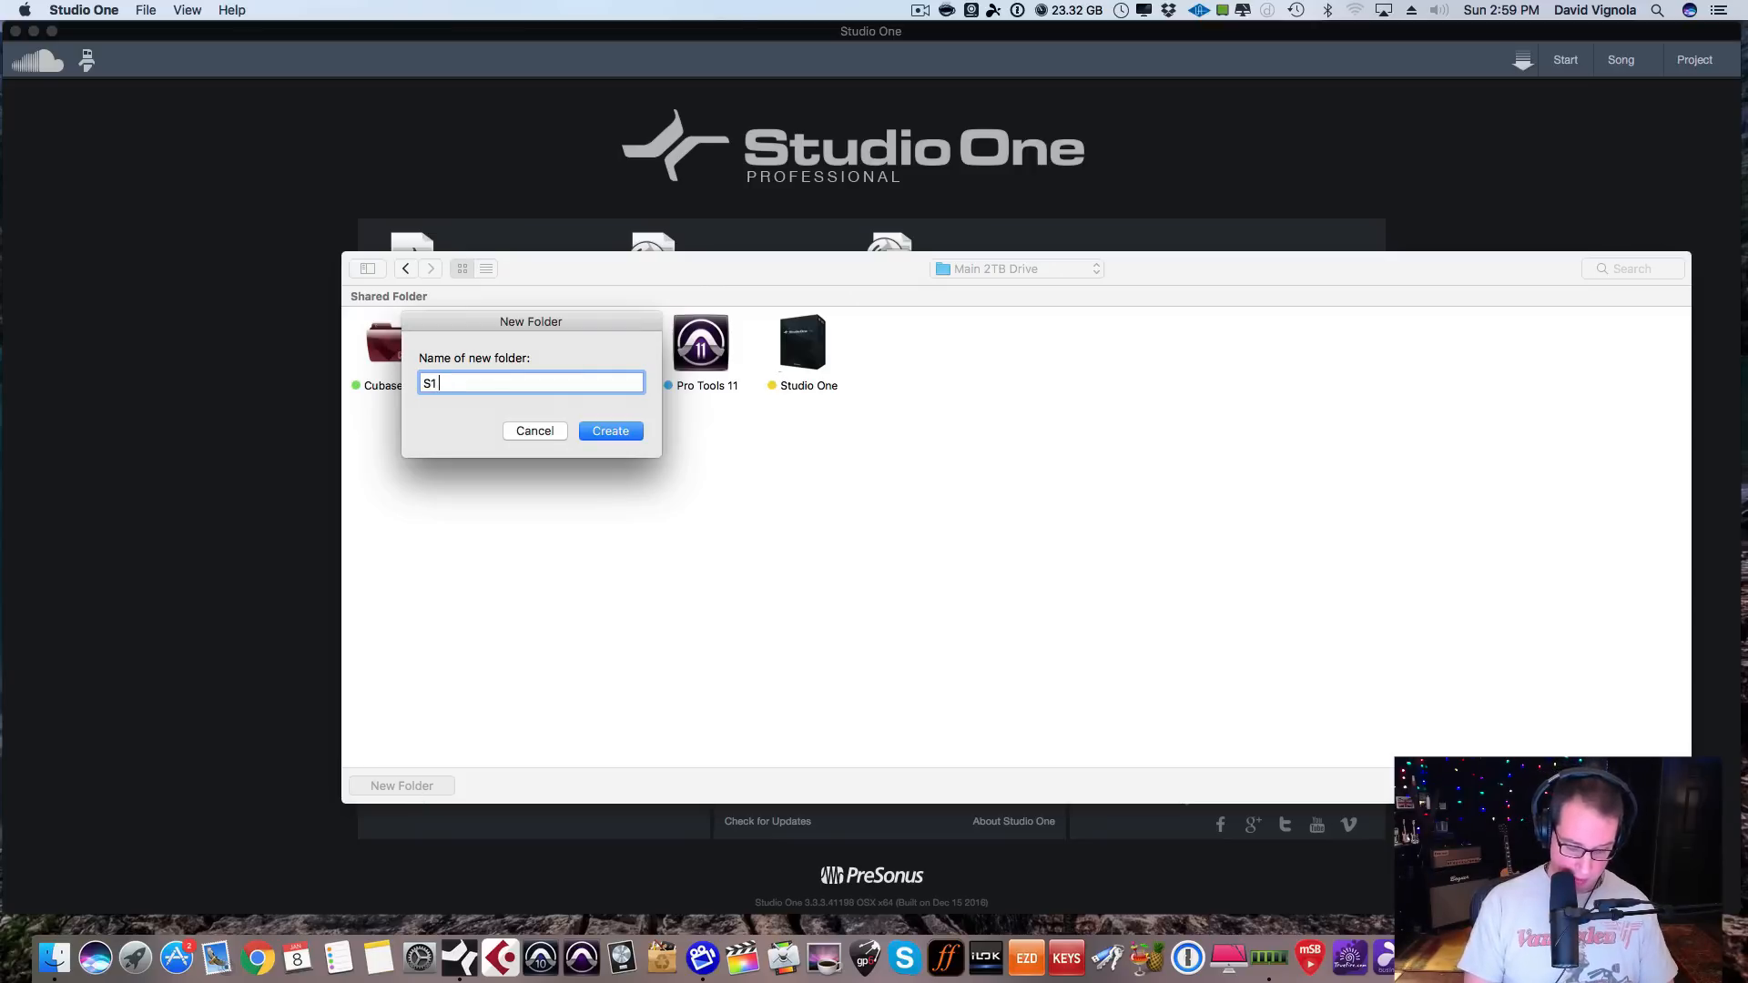
text(Beg)
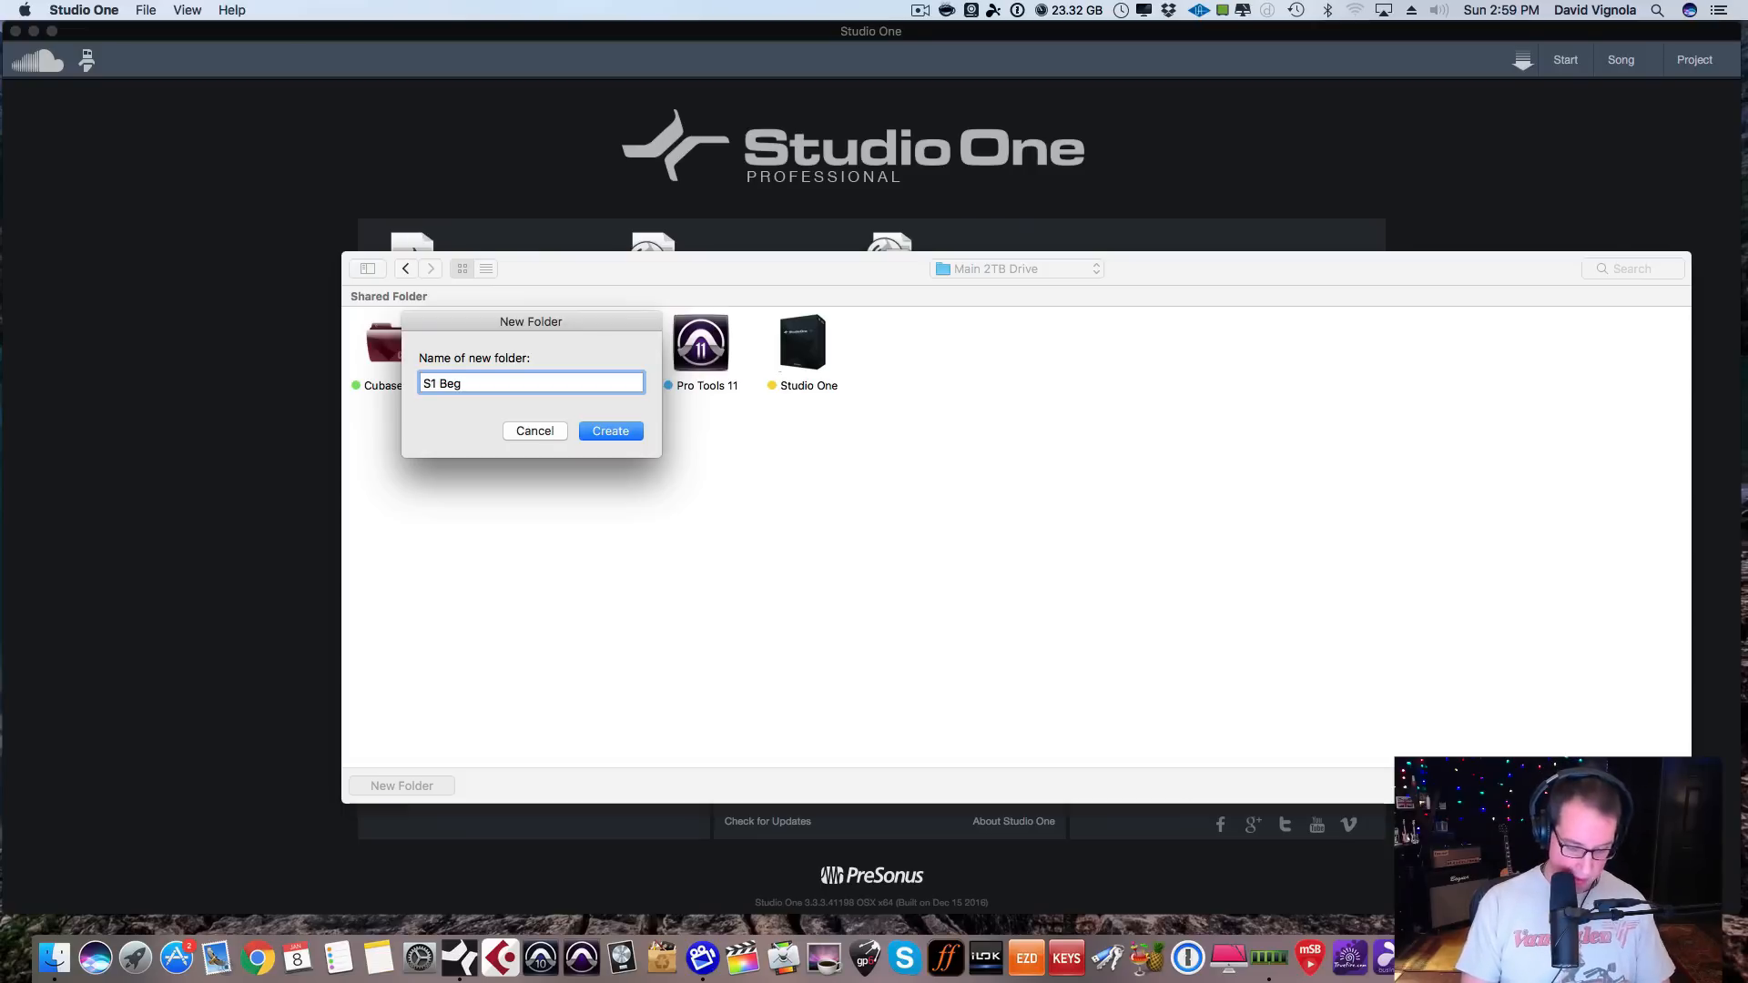
text(inners Gu)
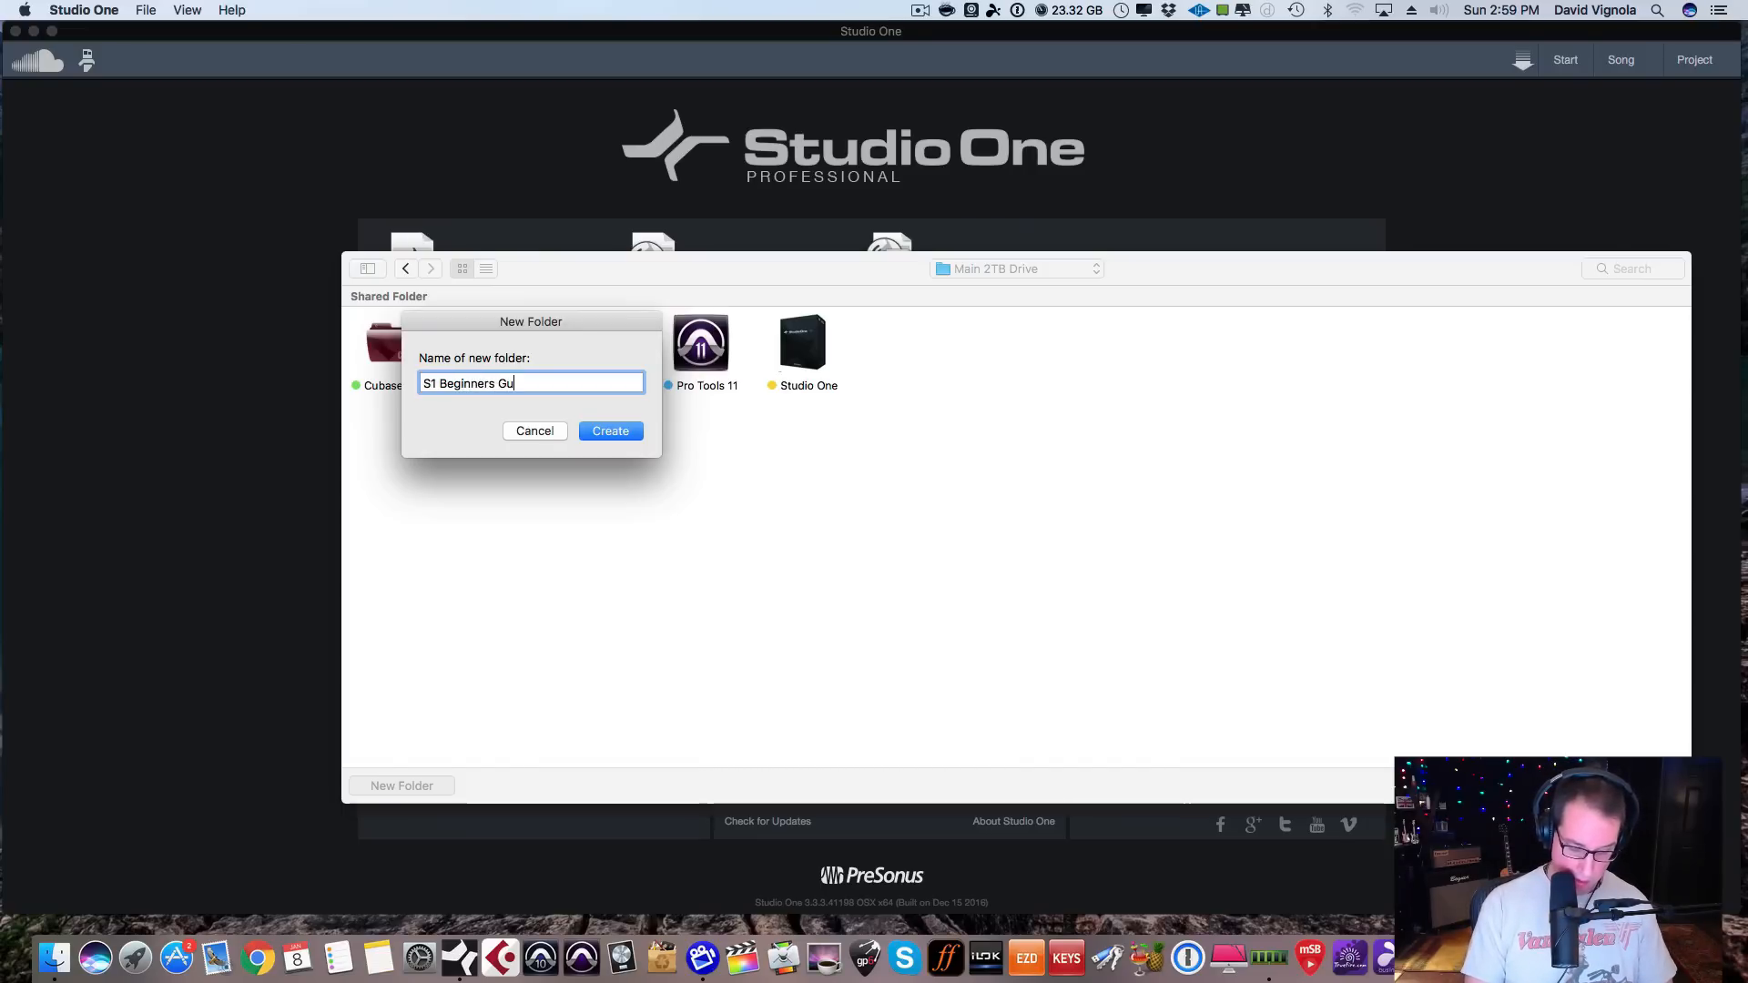
text(ide To Mixing)
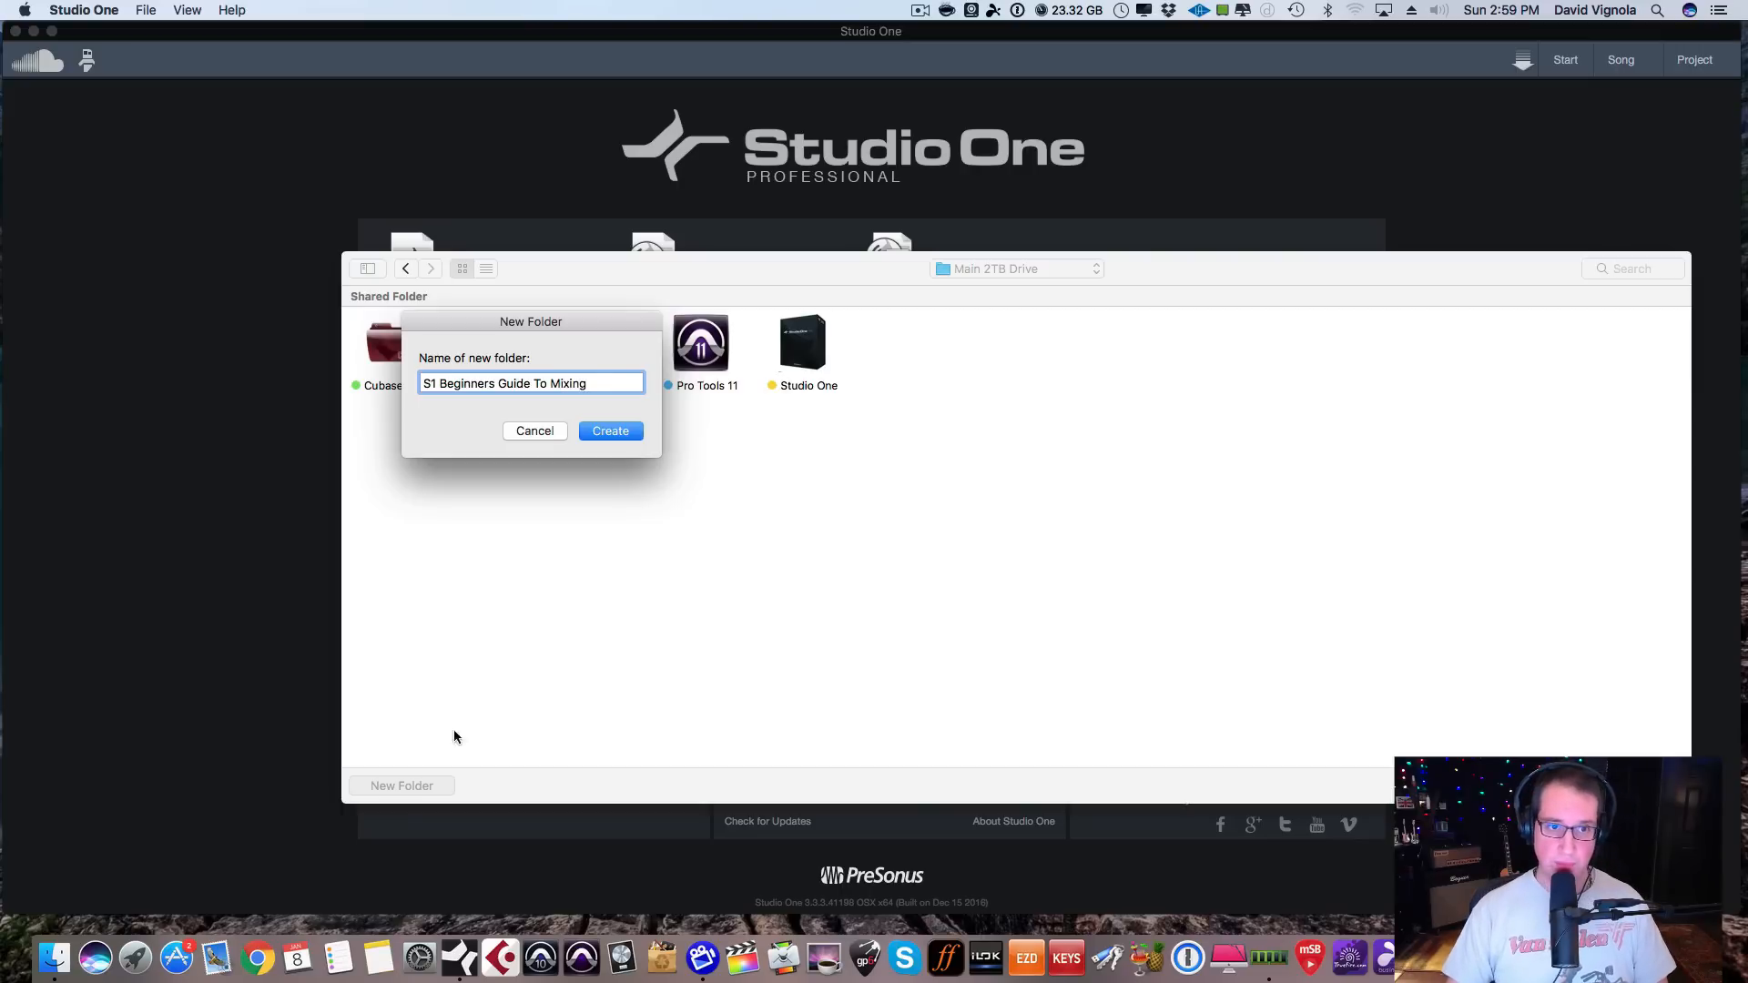
click(611, 430)
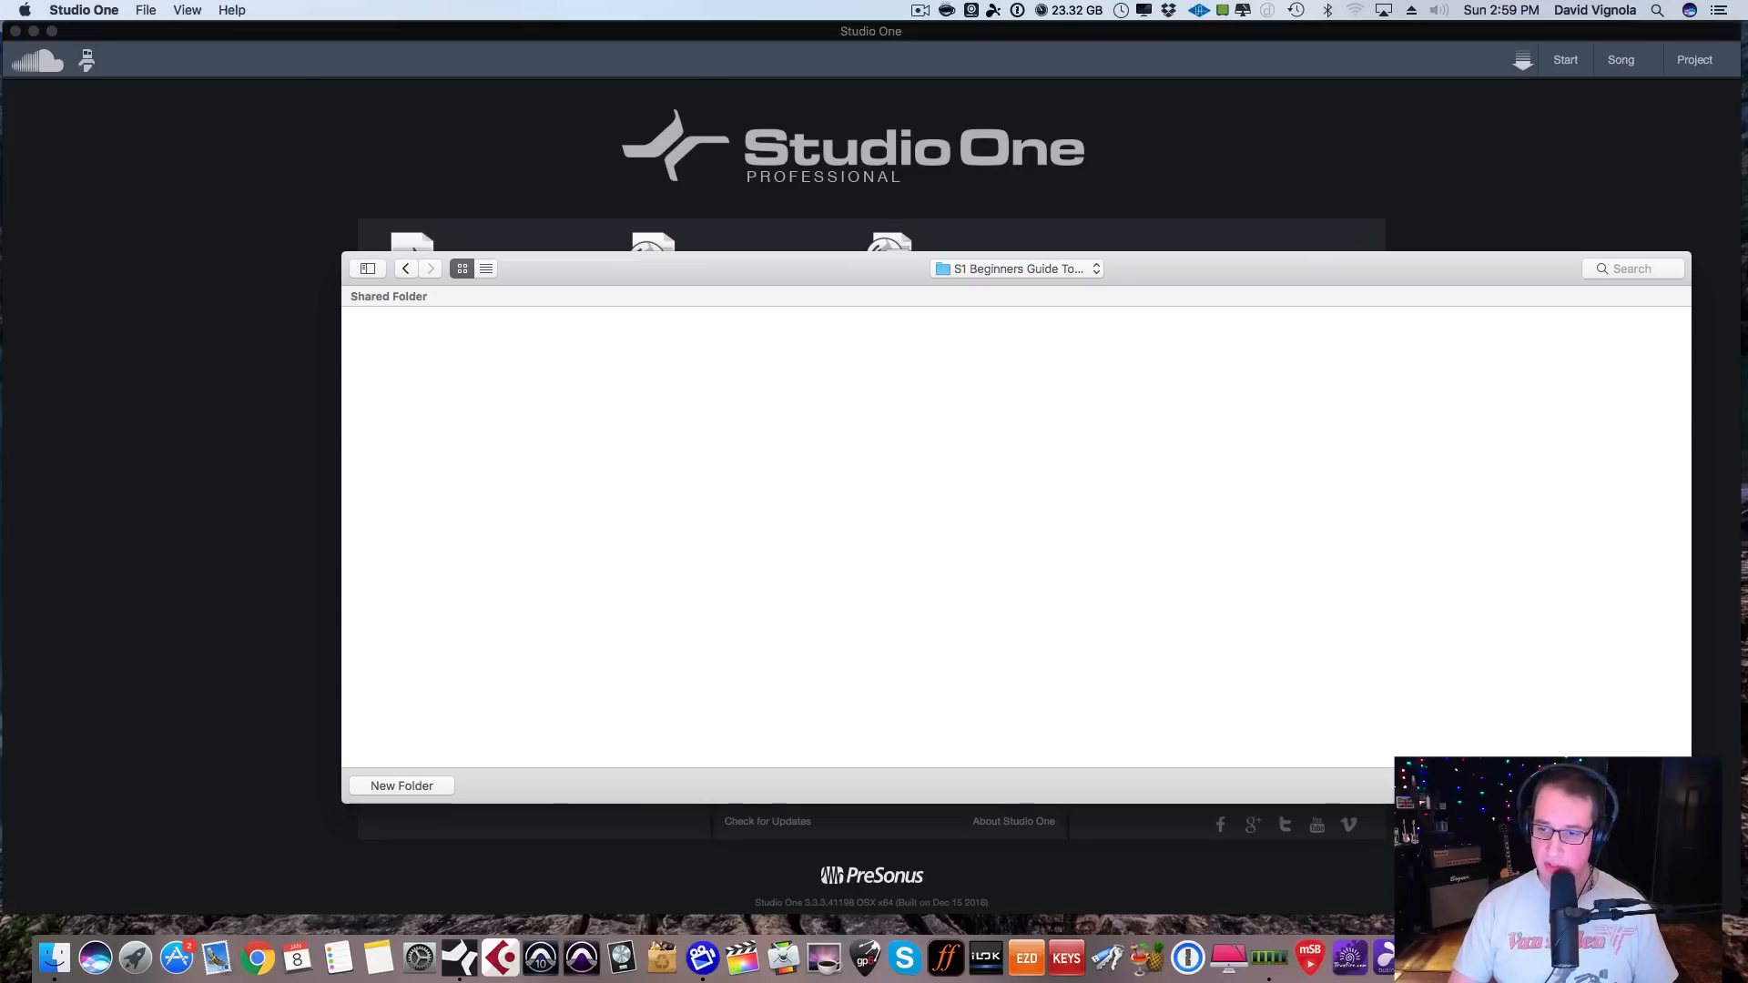
click(1529, 783)
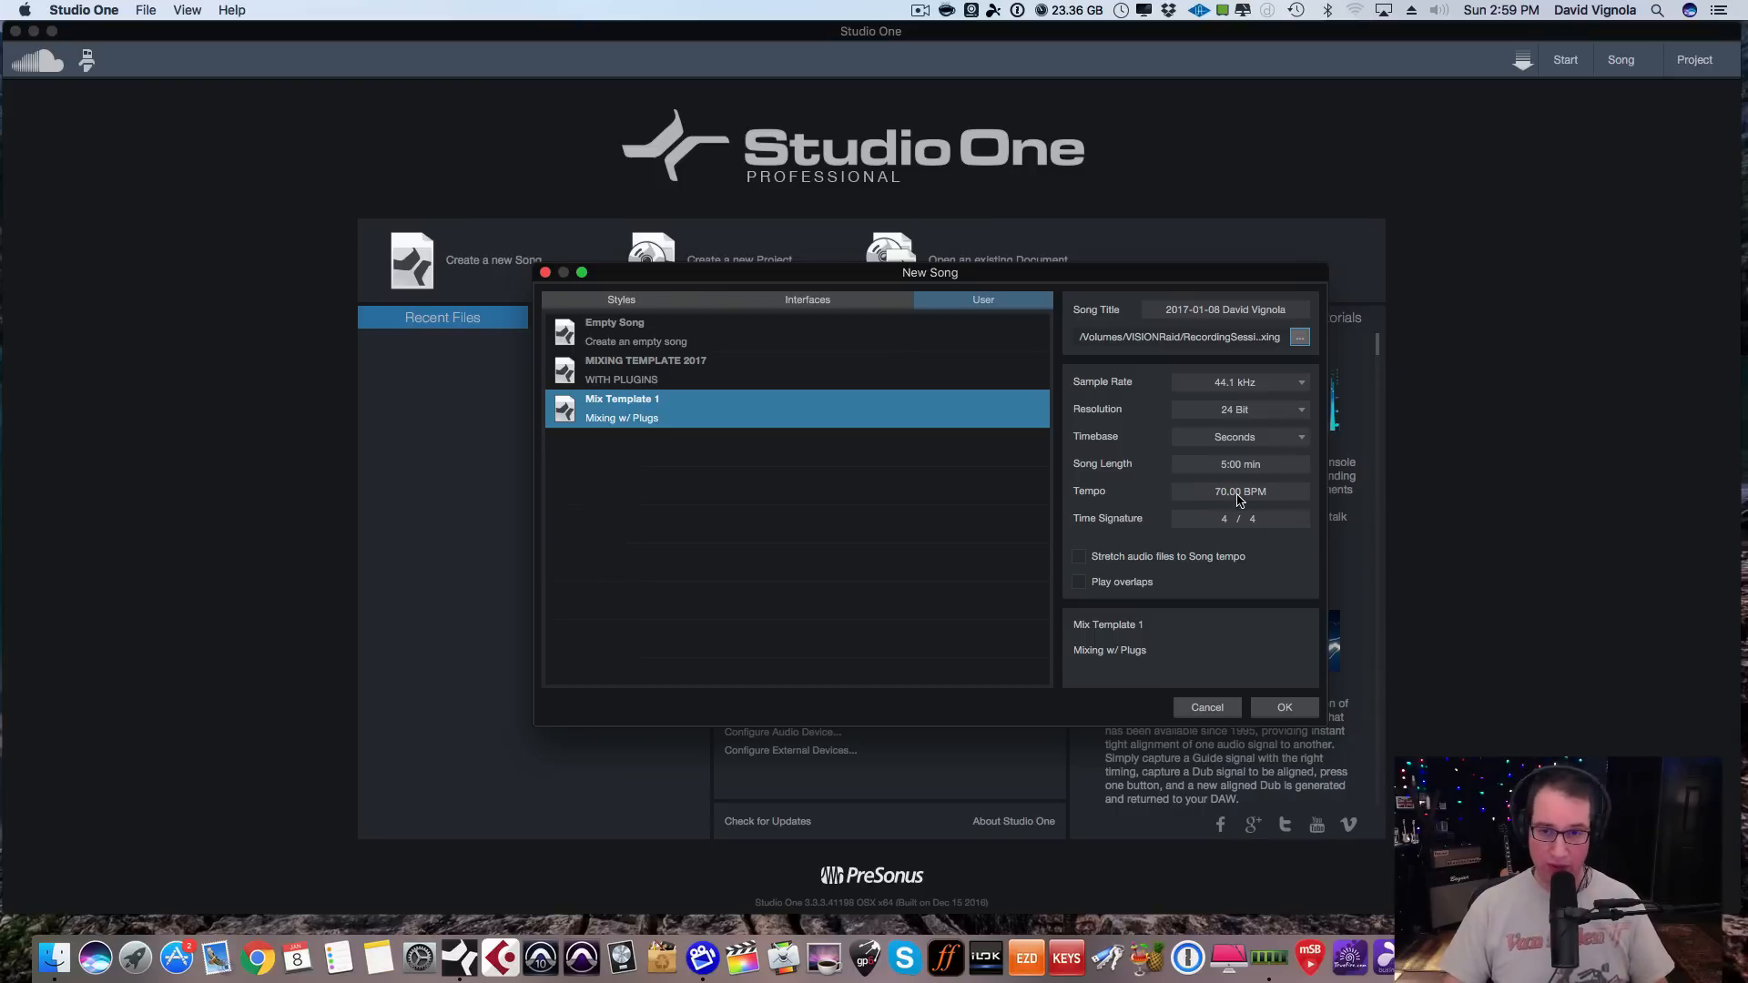
Create the song from the template and briefly expand the mixing console to check the channels' inserts.
click(1278, 709)
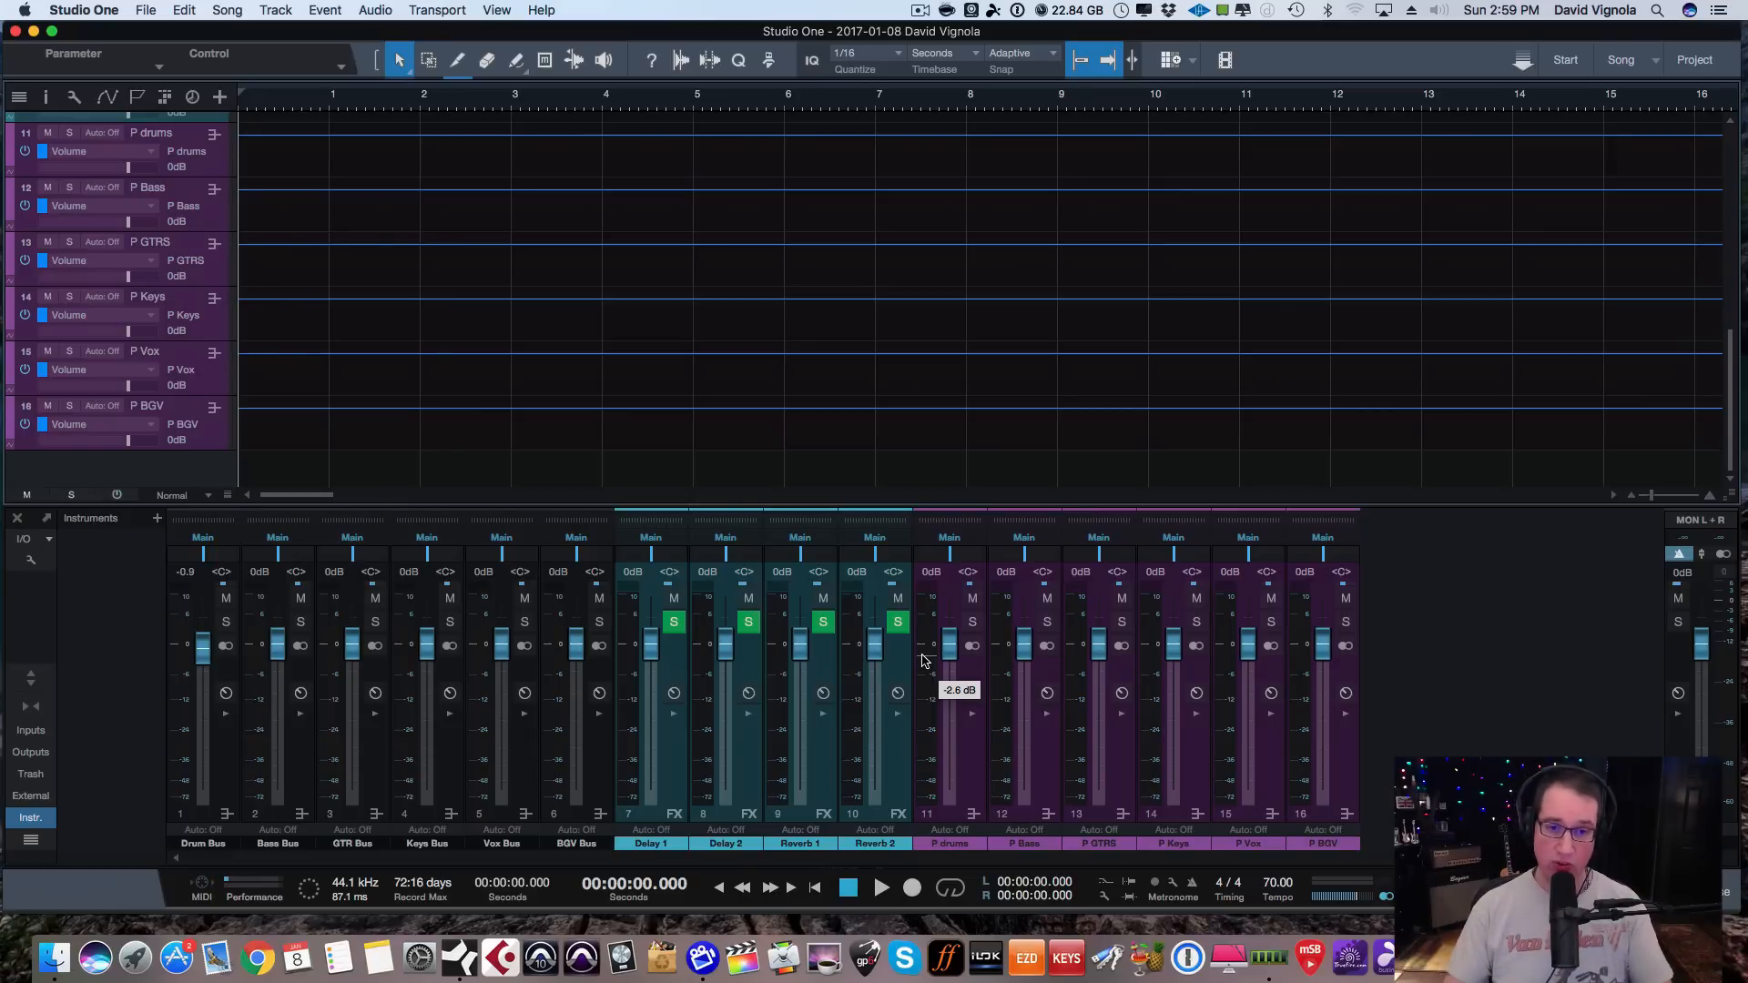
click(34, 679)
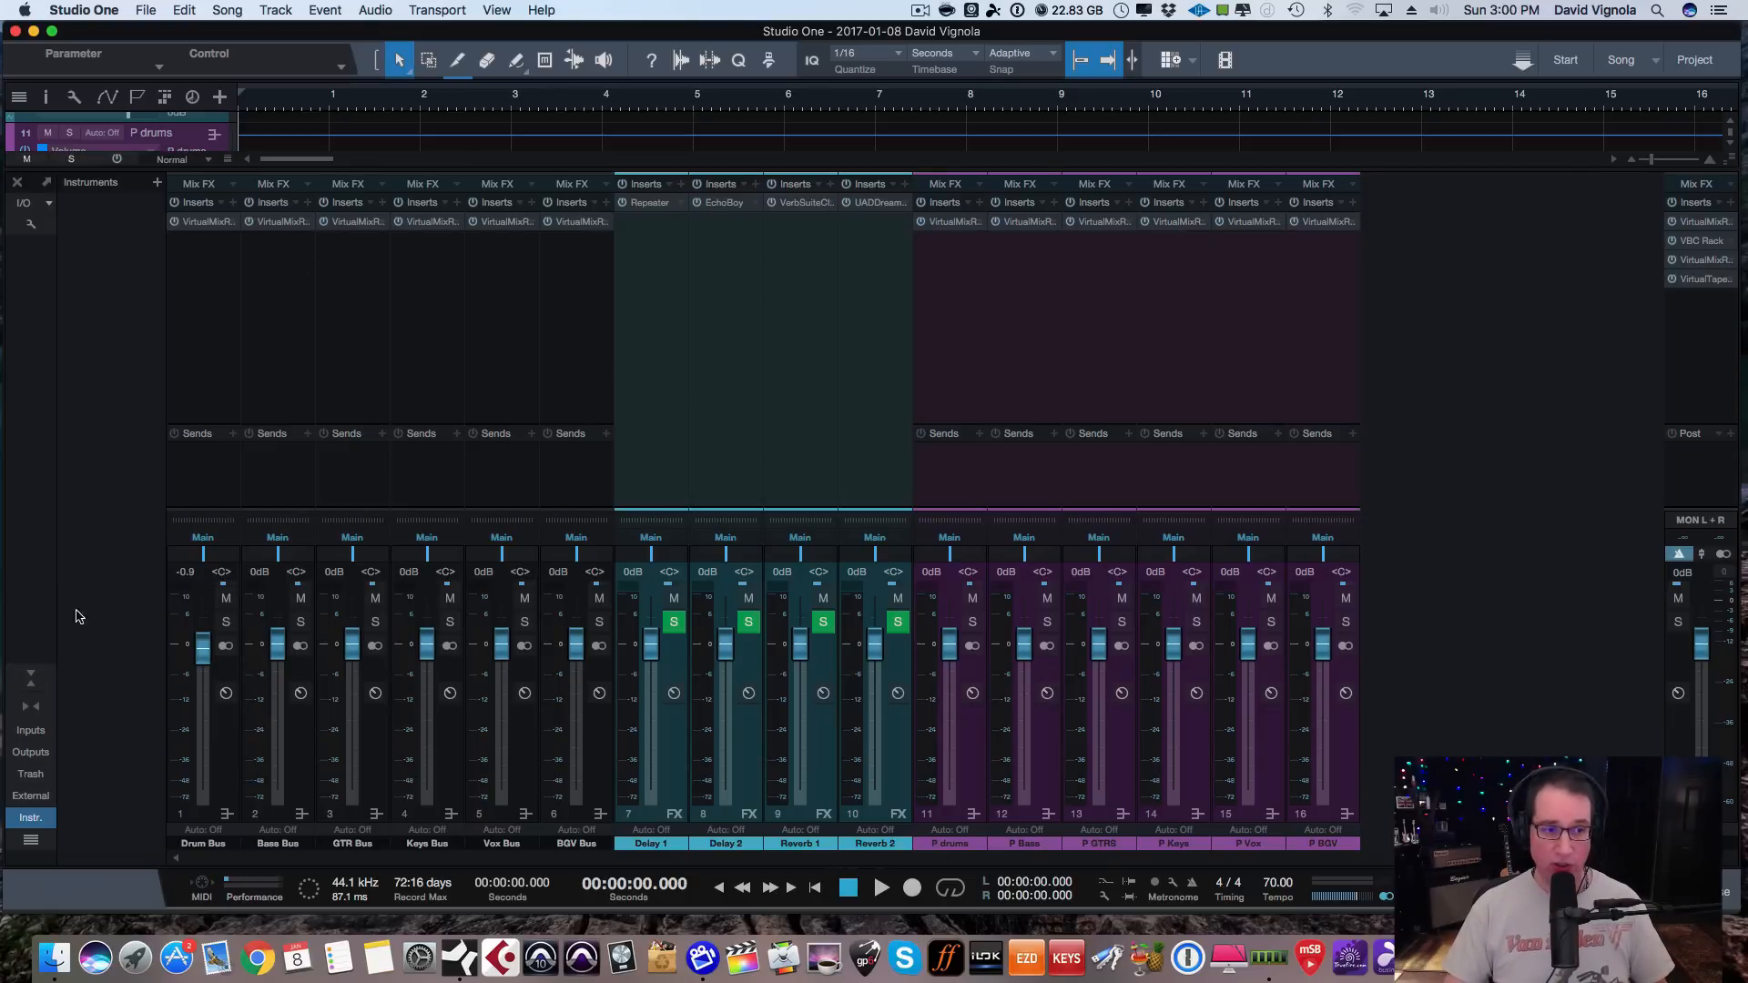
click(31, 679)
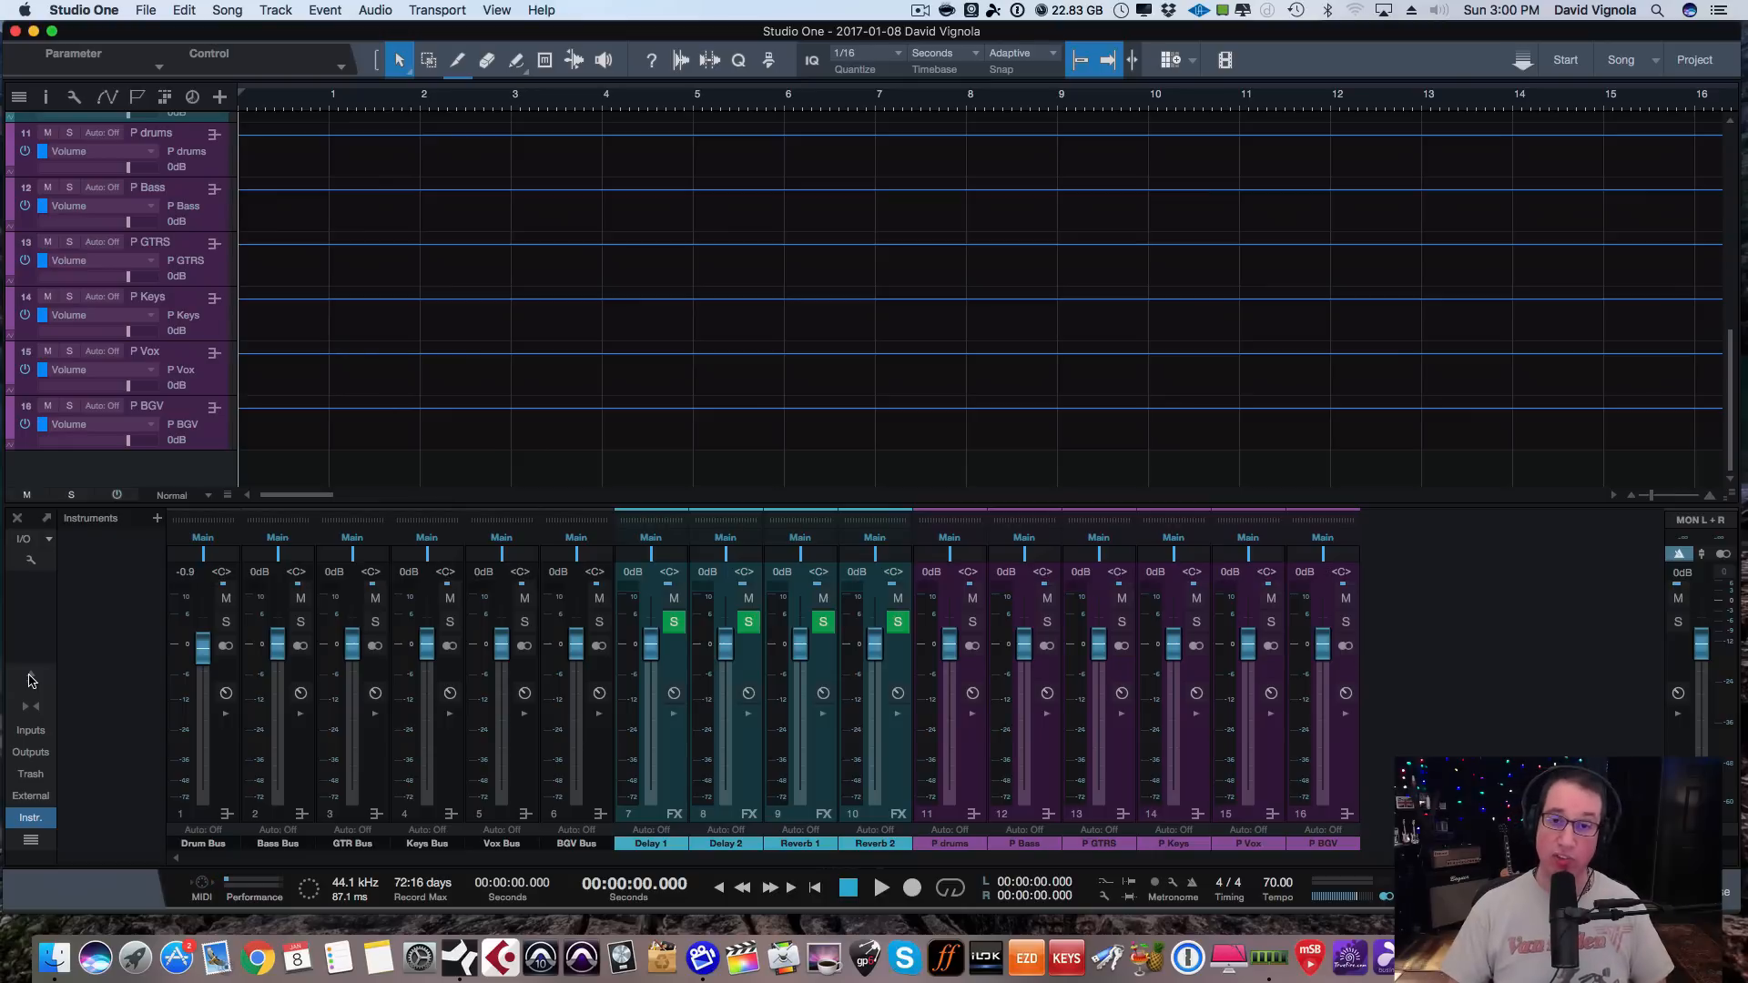